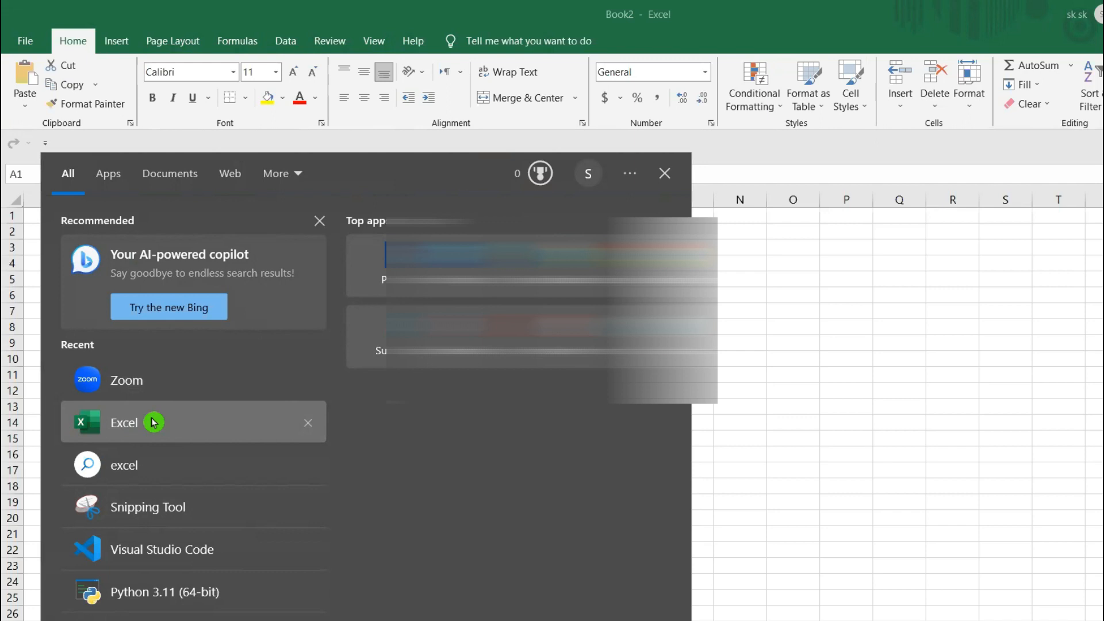
- Try different widths for columns A, B and C and a taller height for row 1
{"action": "left_click", "coordinate": [900, 381]}
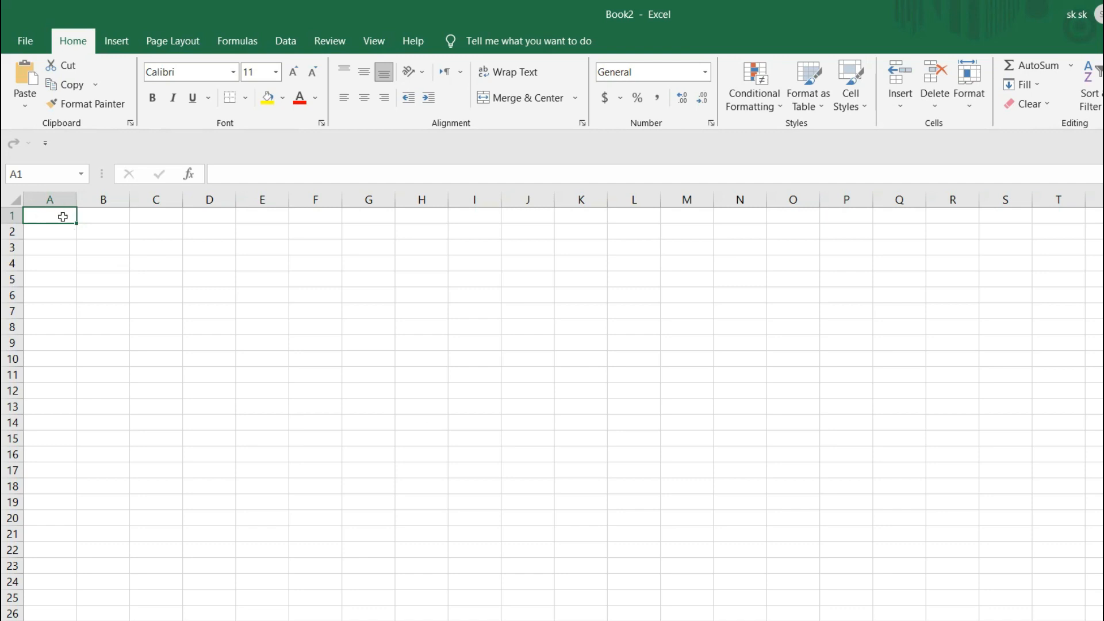
{"action": "left_click_drag", "start_coordinate": [77, 199], "coordinate": [230, 208]}
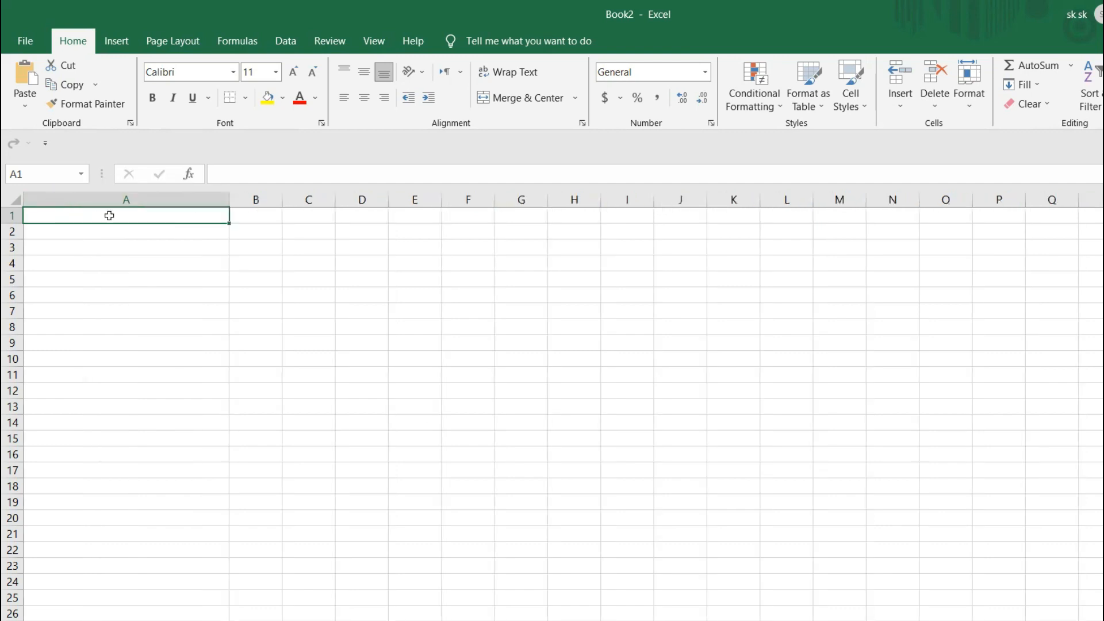
{"action": "left_click_drag", "start_coordinate": [228, 201], "coordinate": [280, 198]}
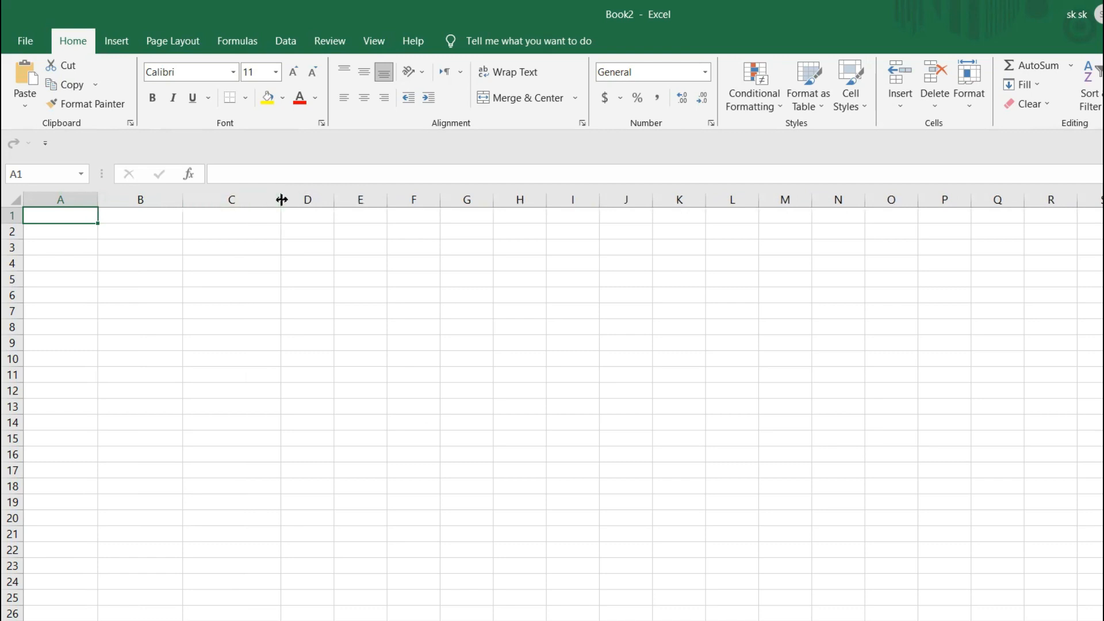
{"action": "left_click_drag", "start_coordinate": [97, 200], "coordinate": [70, 199]}
{"action": "left_click_drag", "start_coordinate": [14, 225], "coordinate": [15, 298]}
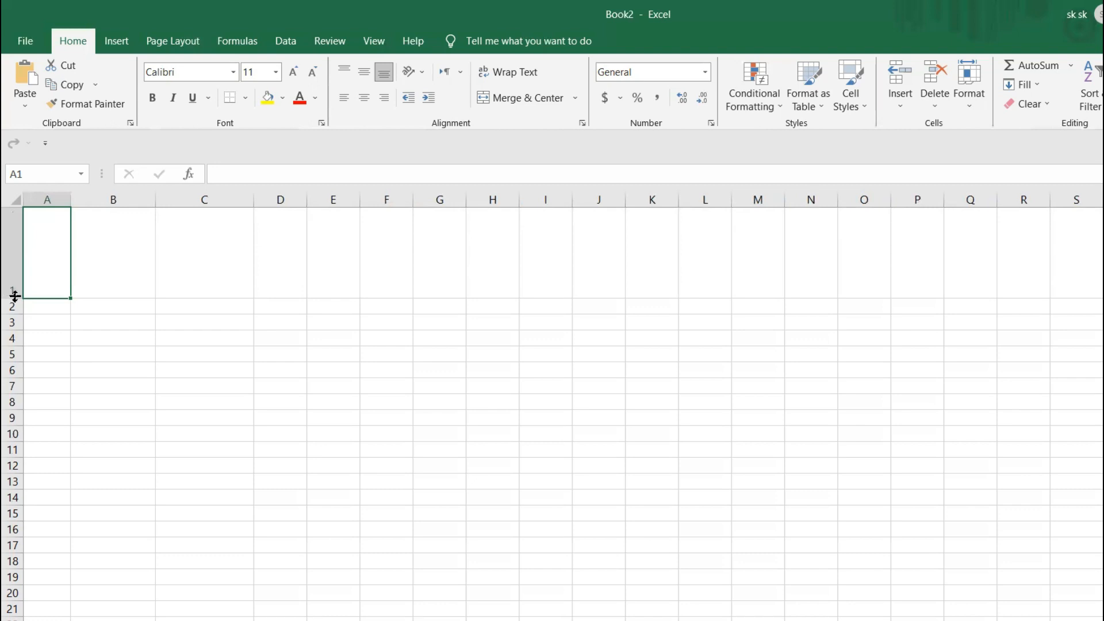
{"action": "left_click_drag", "start_coordinate": [15, 298], "coordinate": [20, 261]}
{"action": "mouse_move", "coordinate": [71, 201]}
{"action": "left_mouse_down"}
{"action": "mouse_move", "coordinate": [205, 196]}
{"action": "mouse_move", "coordinate": [91, 198]}
{"action": "left_mouse_up"}
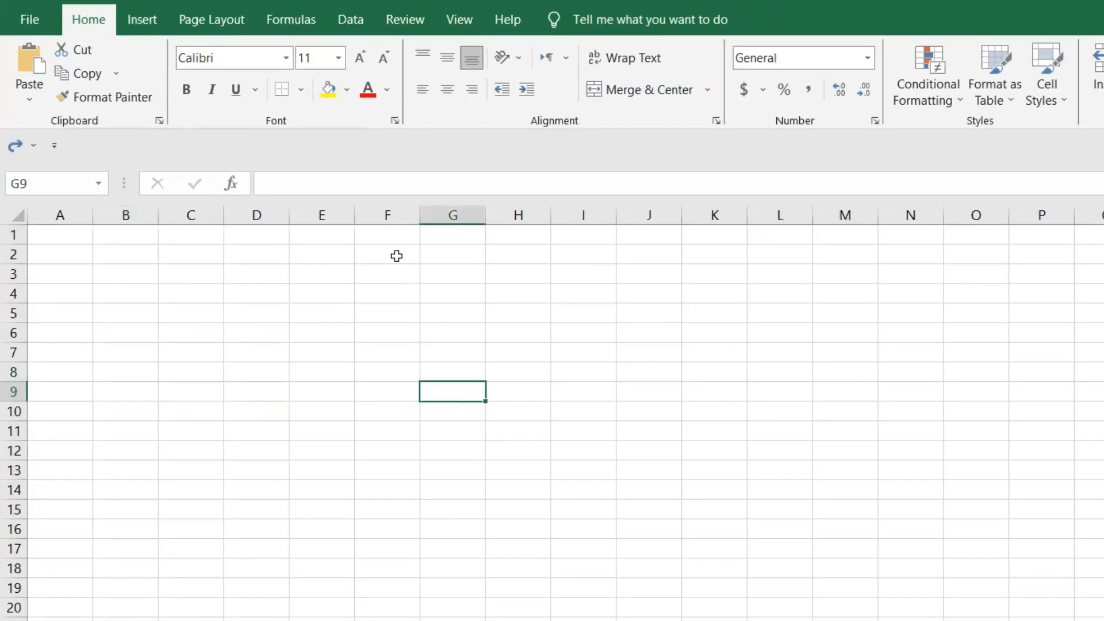
- Enter 1 in cell F1 and 2 in cell F2
{"action": "left_click", "coordinate": [397, 256]}
{"action": "left_click", "coordinate": [397, 235]}
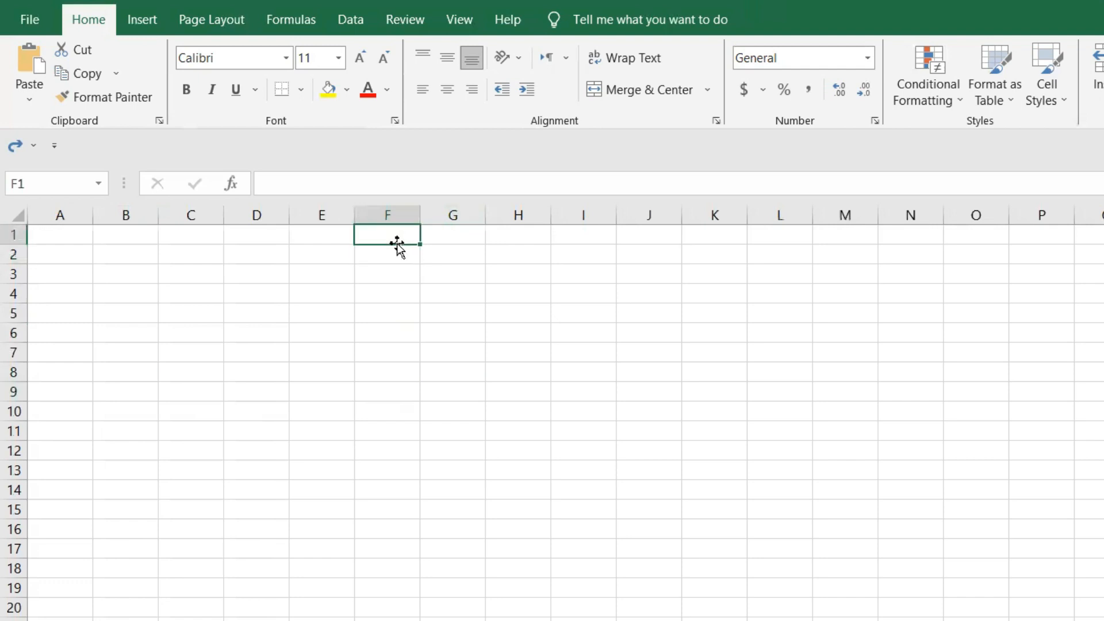
{"action": "type", "text": "1"}
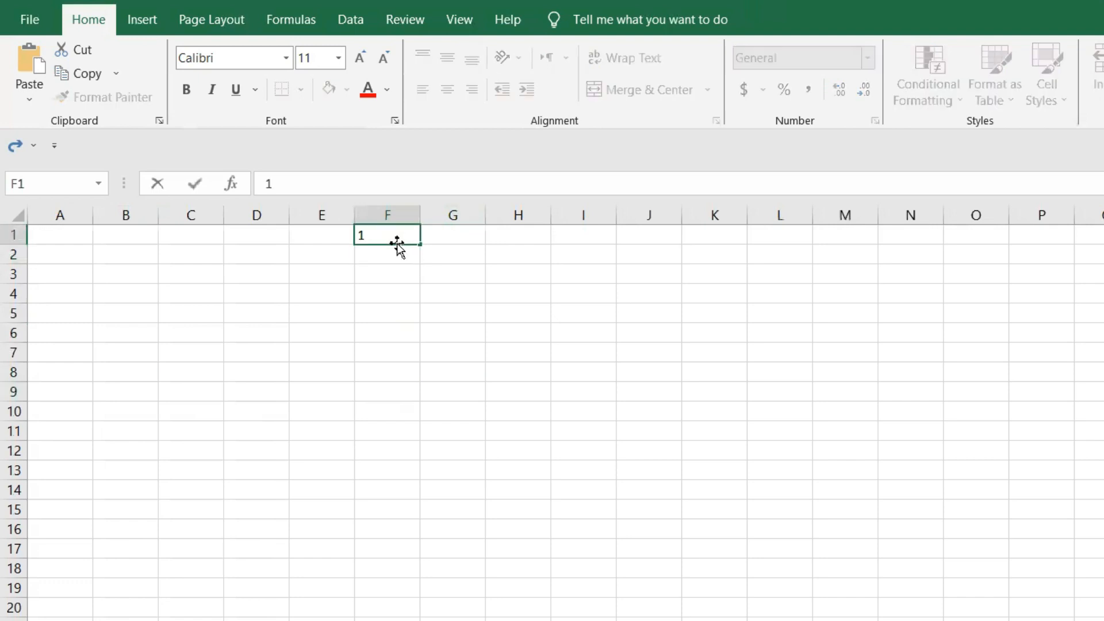
{"action": "key", "text": "Return"}
{"action": "type", "text": "2"}
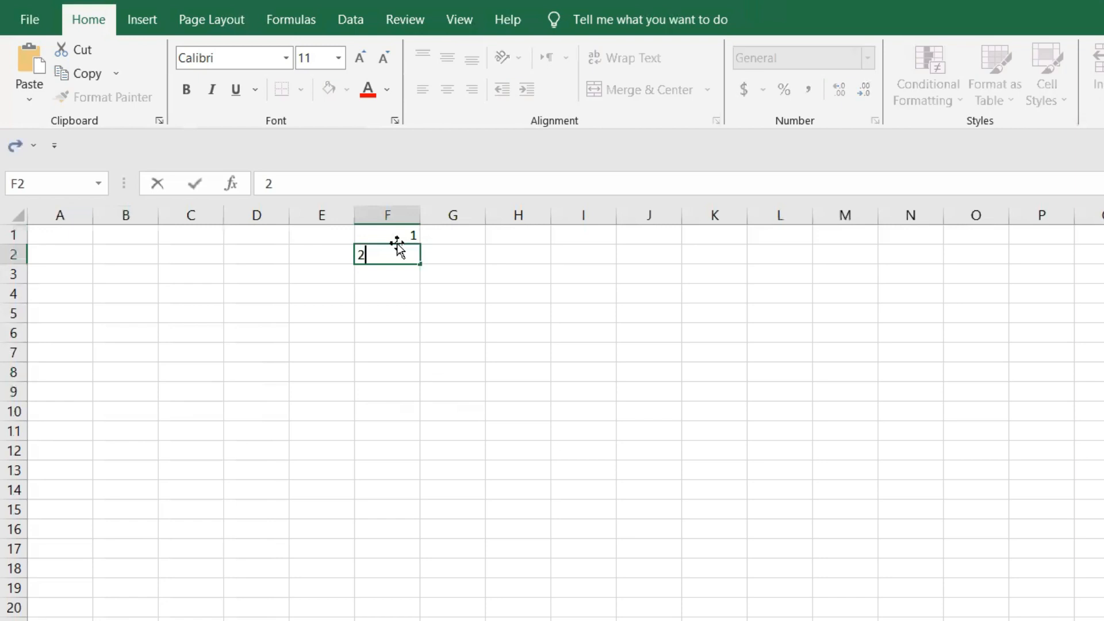
{"action": "key", "text": "Return"}
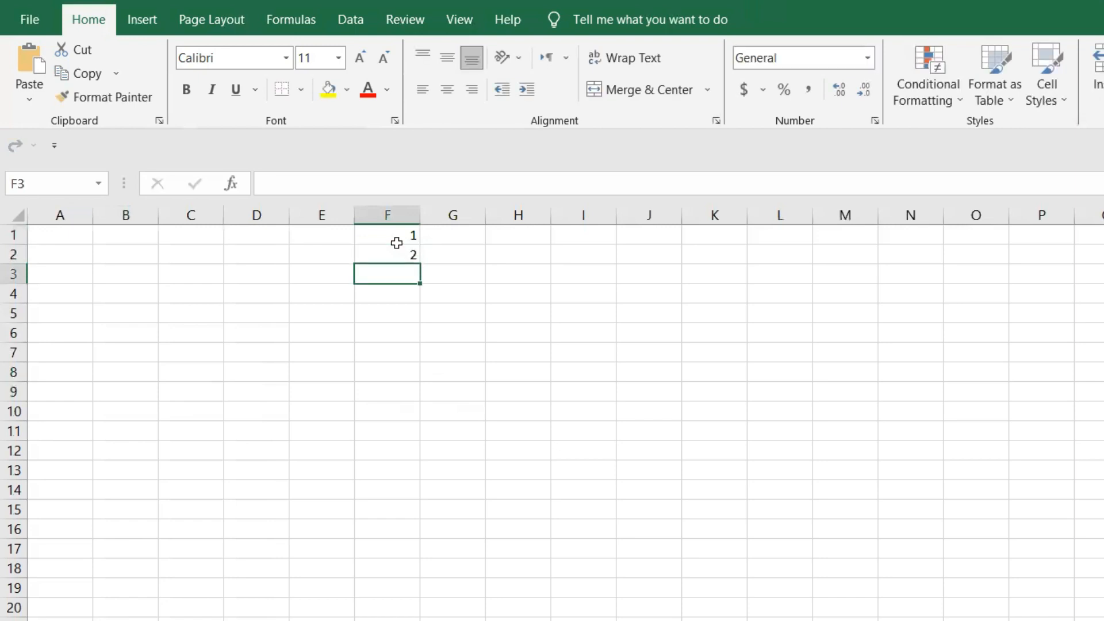
- Extend the number series from F1:F2 down column F with AutoFill, past row 8
{"action": "left_click", "coordinate": [569, 352]}
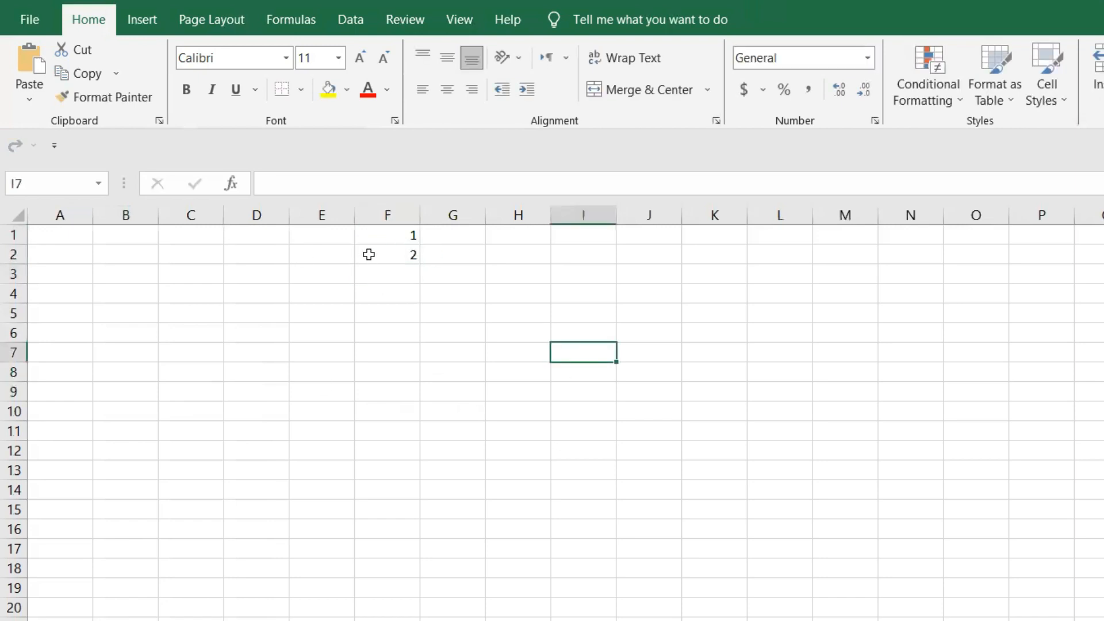
{"action": "left_click", "coordinate": [391, 232]}
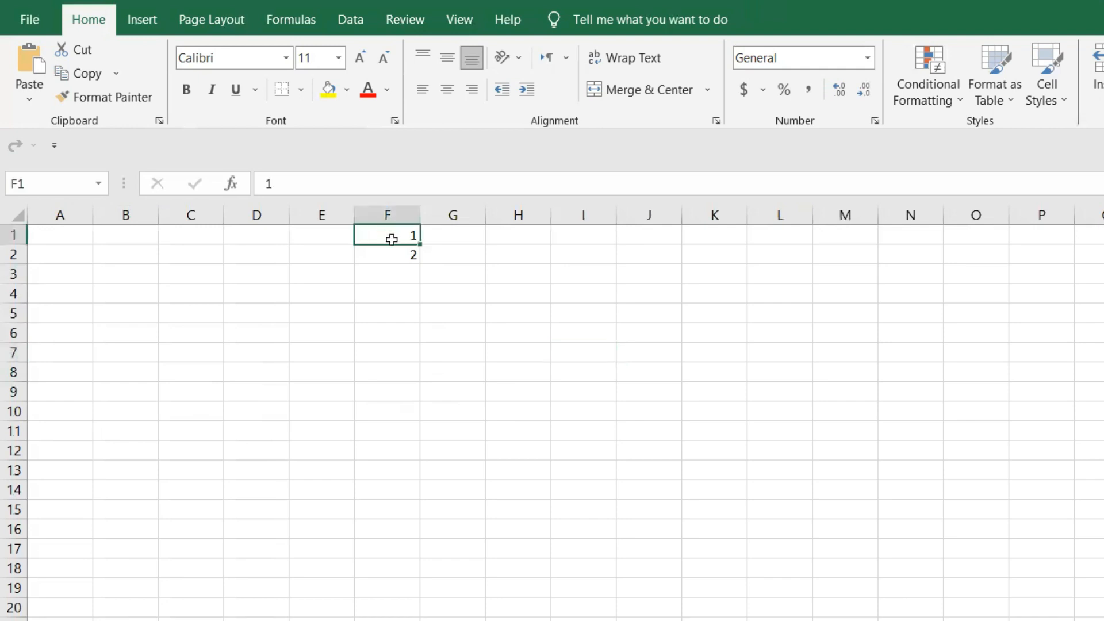
{"action": "left_click_drag", "start_coordinate": [391, 239], "coordinate": [391, 254]}
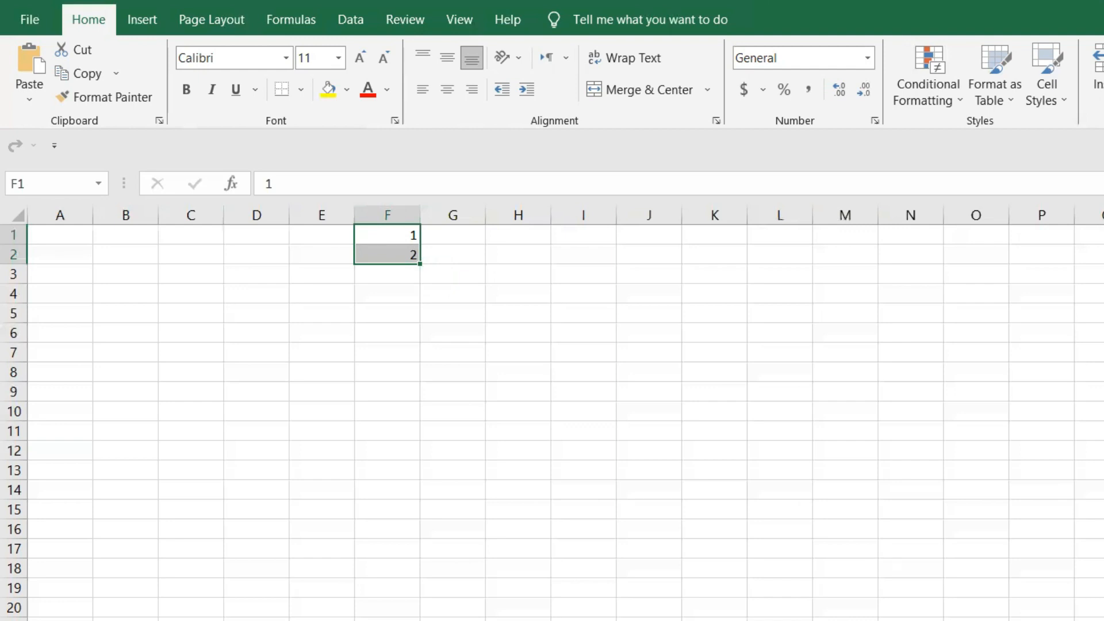
{"action": "scroll", "coordinate": [883, 267], "scroll_direction": "up", "scroll_amount": 8}
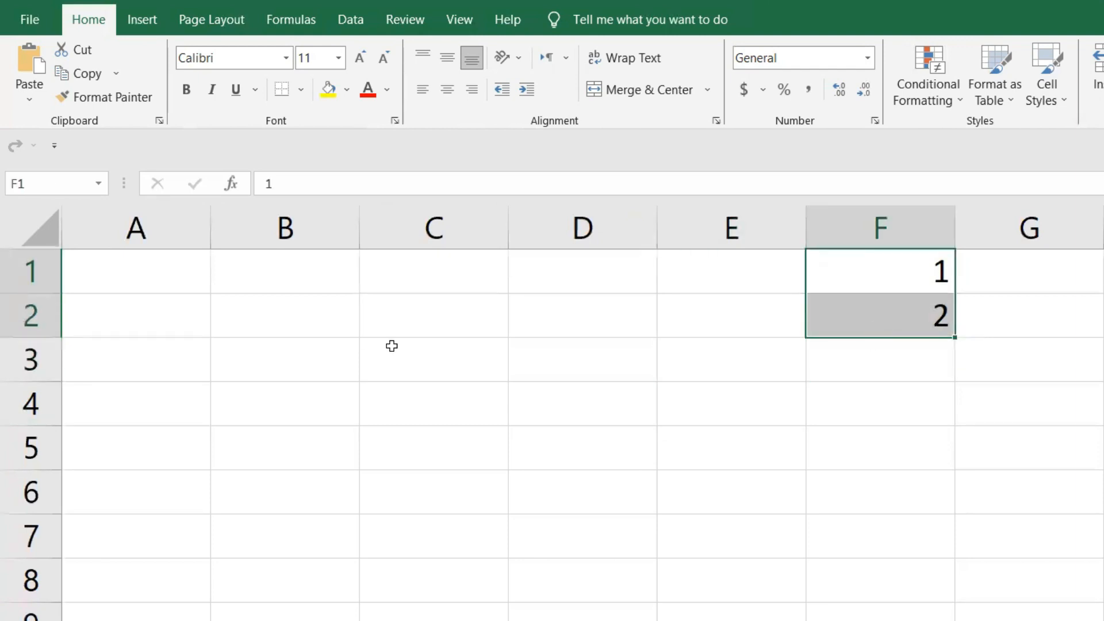
{"action": "left_click_drag", "start_coordinate": [339, 353], "coordinate": [562, 450]}
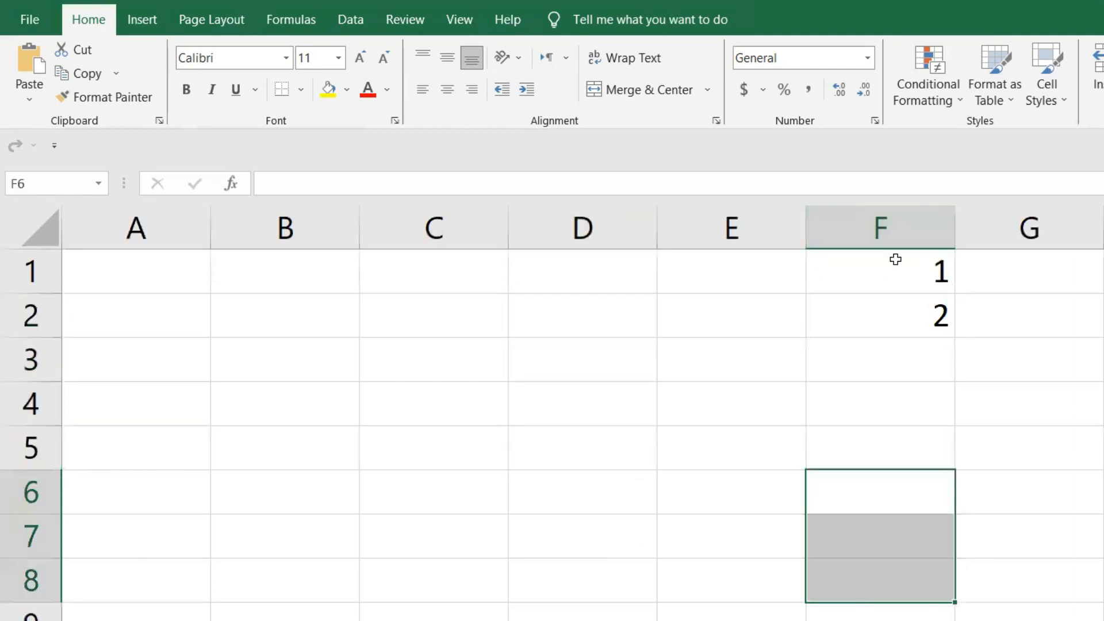
{"action": "left_click_drag", "start_coordinate": [895, 259], "coordinate": [884, 305]}
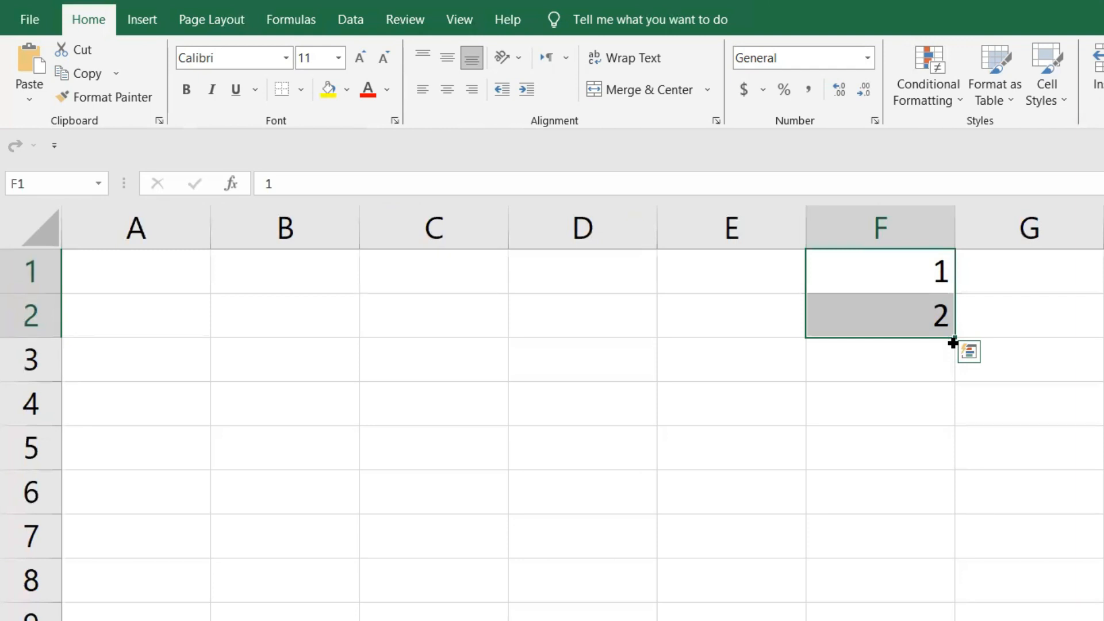
{"action": "left_click_drag", "start_coordinate": [954, 389], "coordinate": [954, 618]}
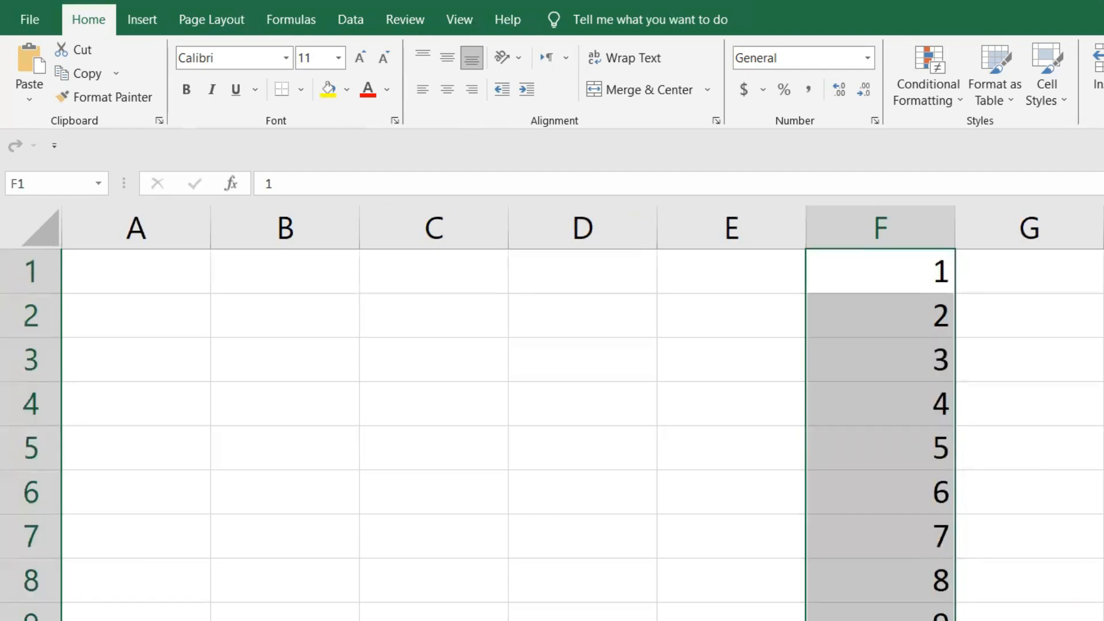
- Enter 1 in cell D1 and 2 in cell D2
{"action": "left_click", "coordinate": [584, 275]}
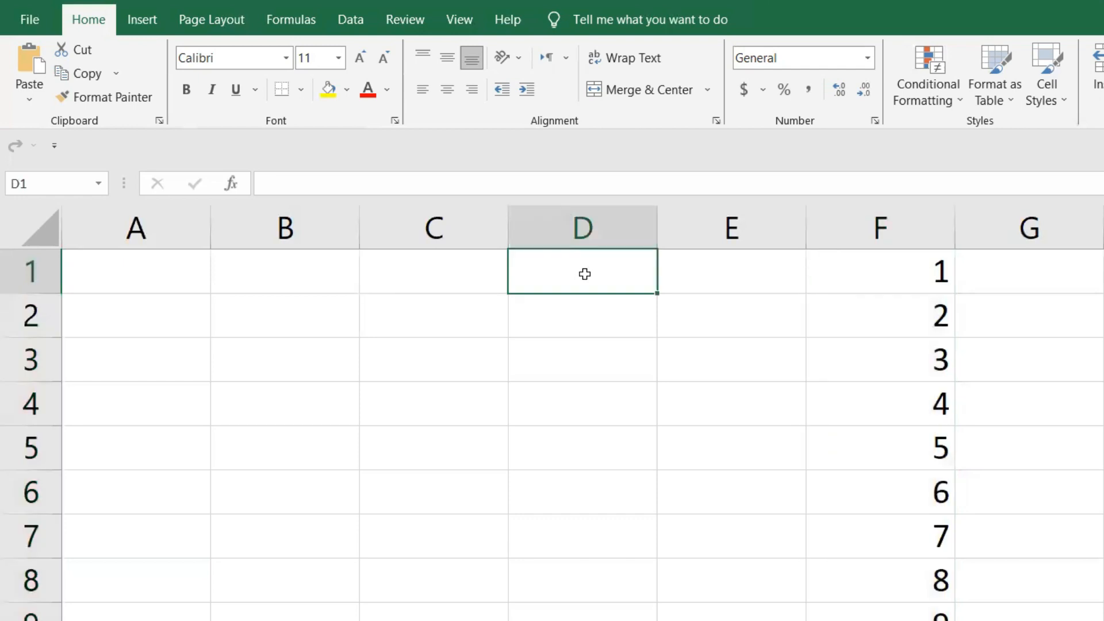
{"action": "type", "text": "1"}
{"action": "key", "text": "Return"}
{"action": "type", "text": "2"}
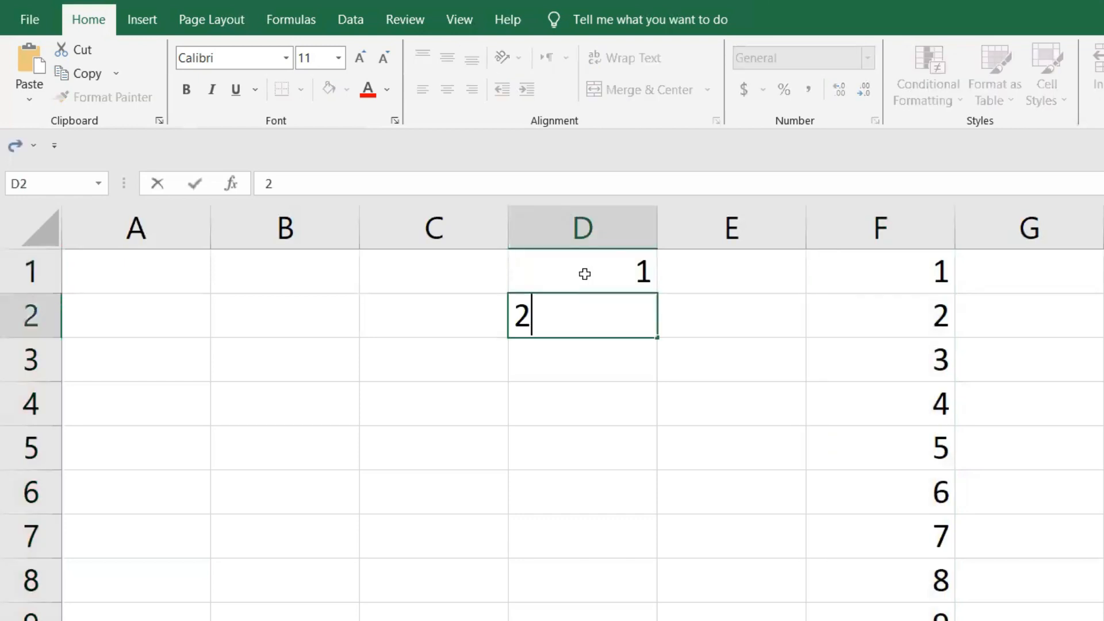
{"action": "key", "text": "Return"}
{"action": "left_click", "coordinate": [653, 434]}
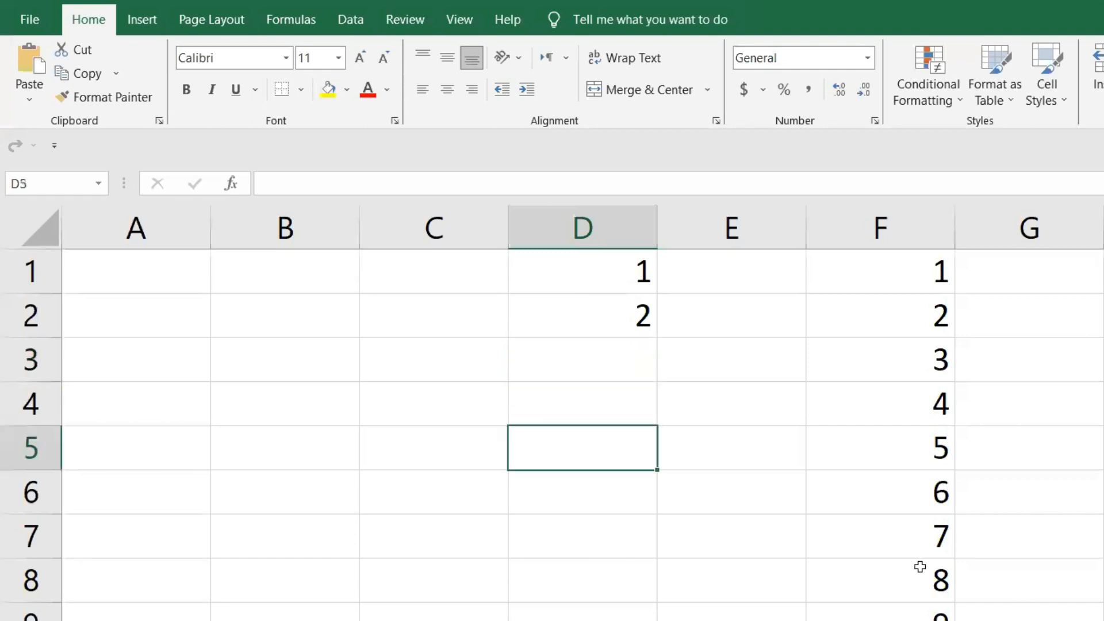
- Extend the number series from D1:D2 down column D with AutoFill, past row 33, and review the filled numbers
{"action": "left_click_drag", "start_coordinate": [588, 266], "coordinate": [661, 620]}
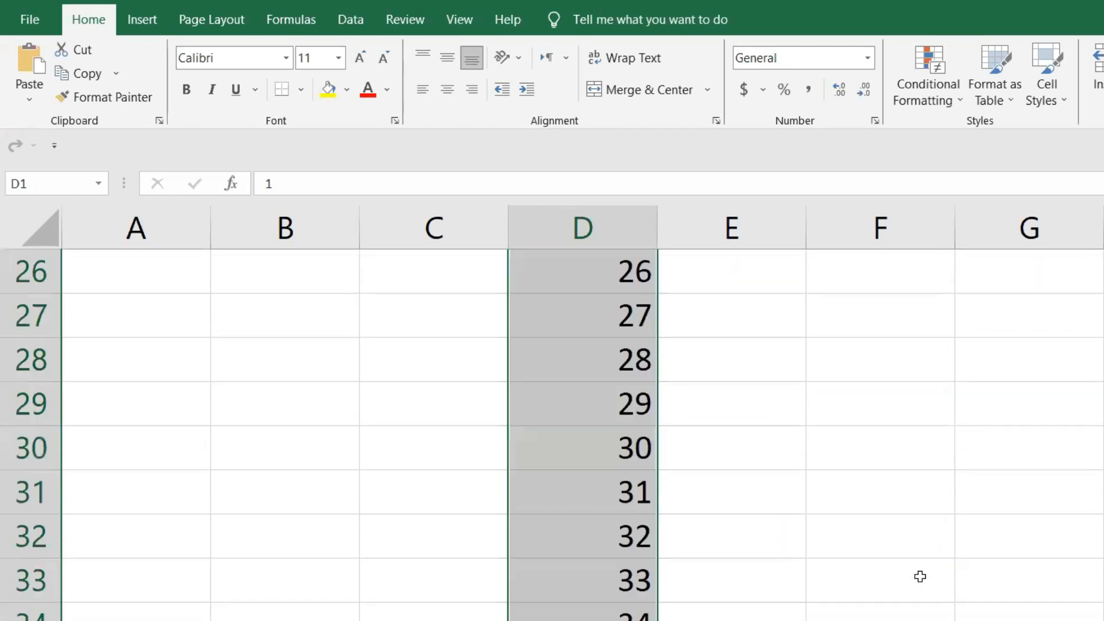
{"action": "scroll", "coordinate": [920, 577], "scroll_direction": "up", "scroll_amount": 9}
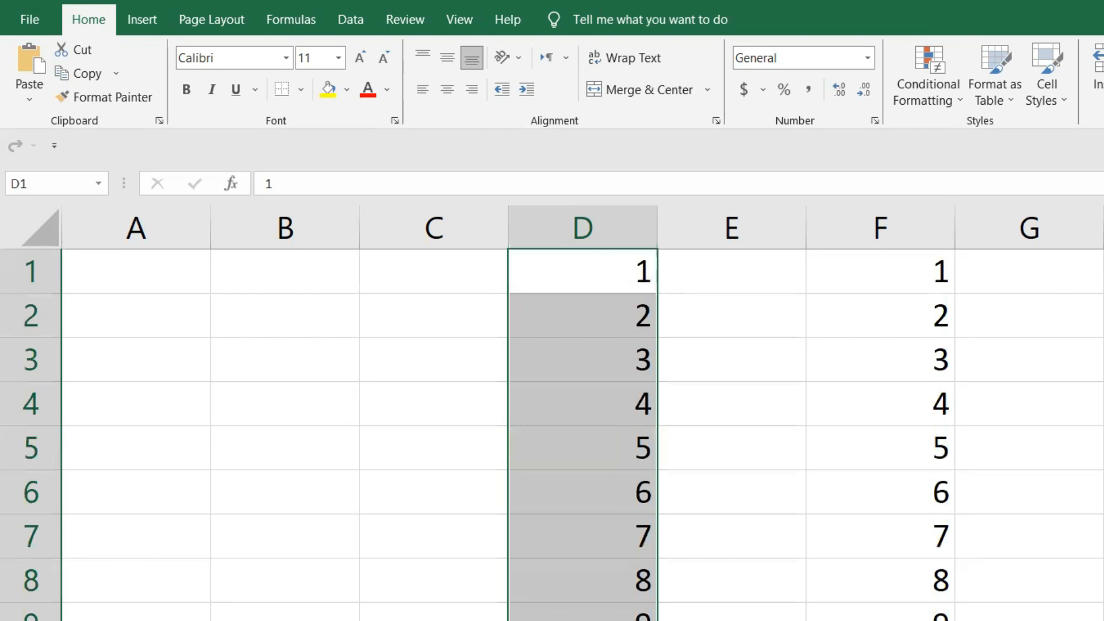
{"action": "scroll", "coordinate": [552, 434], "scroll_direction": "down", "scroll_amount": 8}
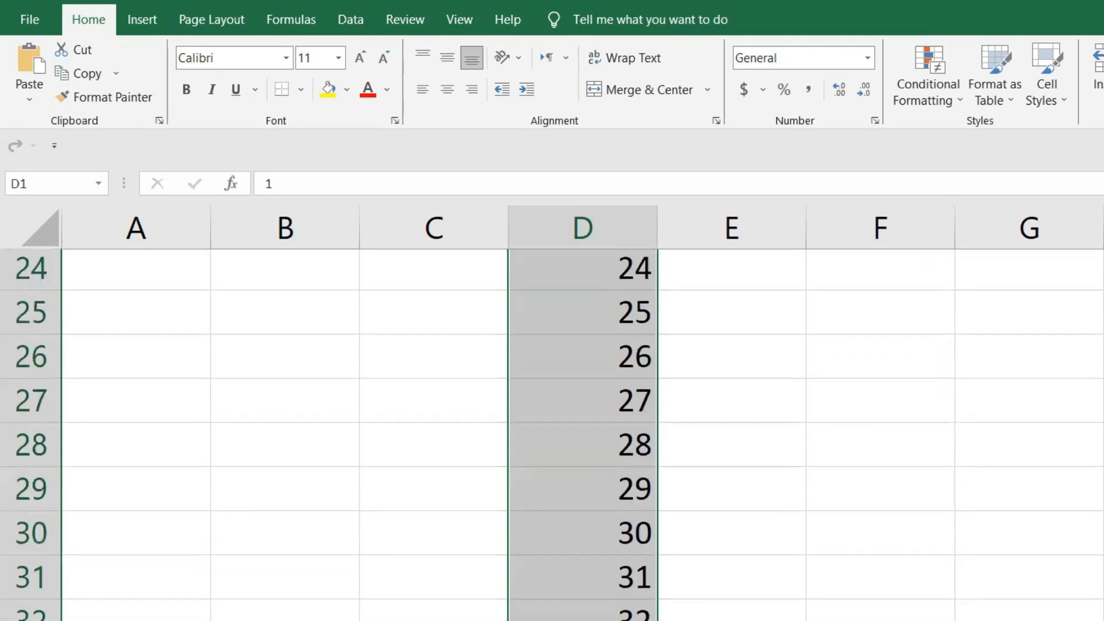
{"action": "scroll", "coordinate": [575, 431], "scroll_direction": "up", "scroll_amount": 8}
{"action": "left_click", "coordinate": [757, 317]}
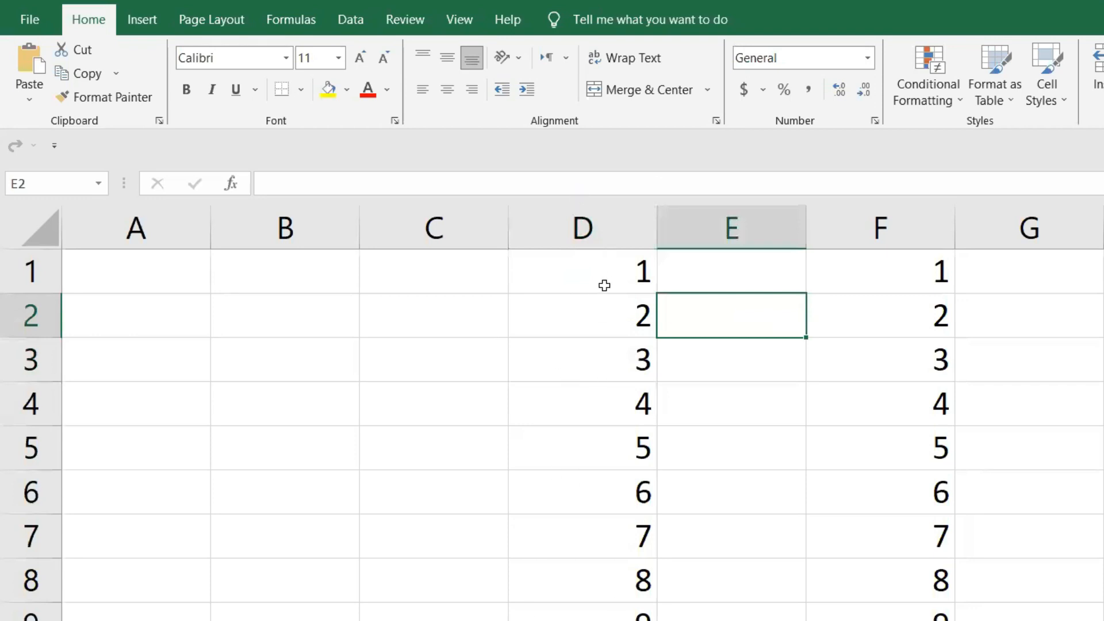
- Center the numbers in column D horizontally and set their vertical alignment first to middle, finally to top
{"action": "left_click", "coordinate": [592, 230]}
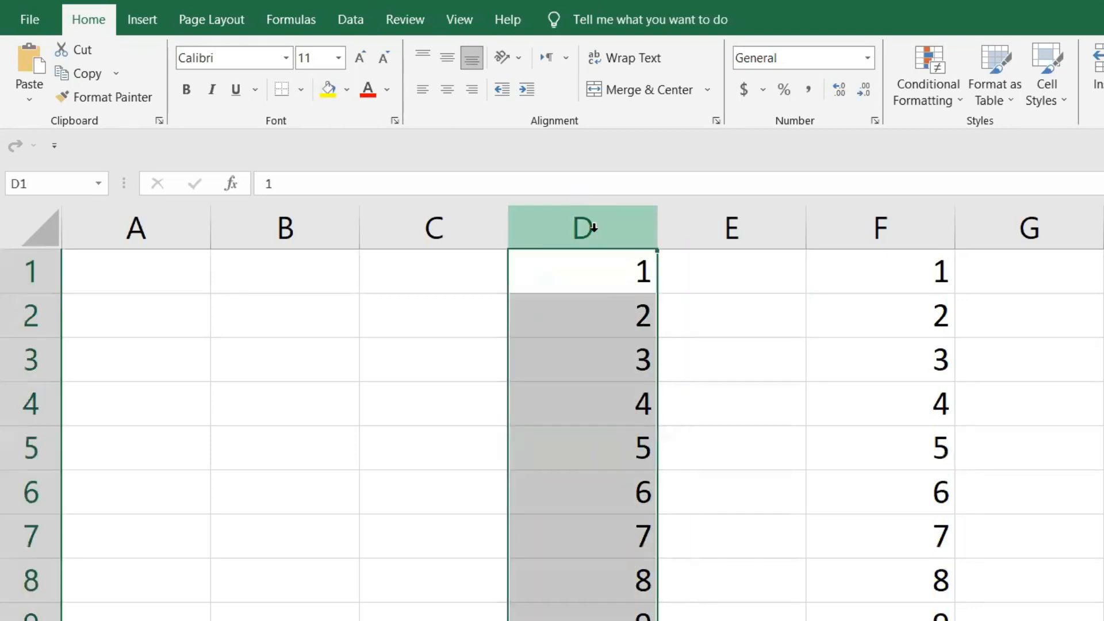
{"action": "left_click", "coordinate": [449, 59]}
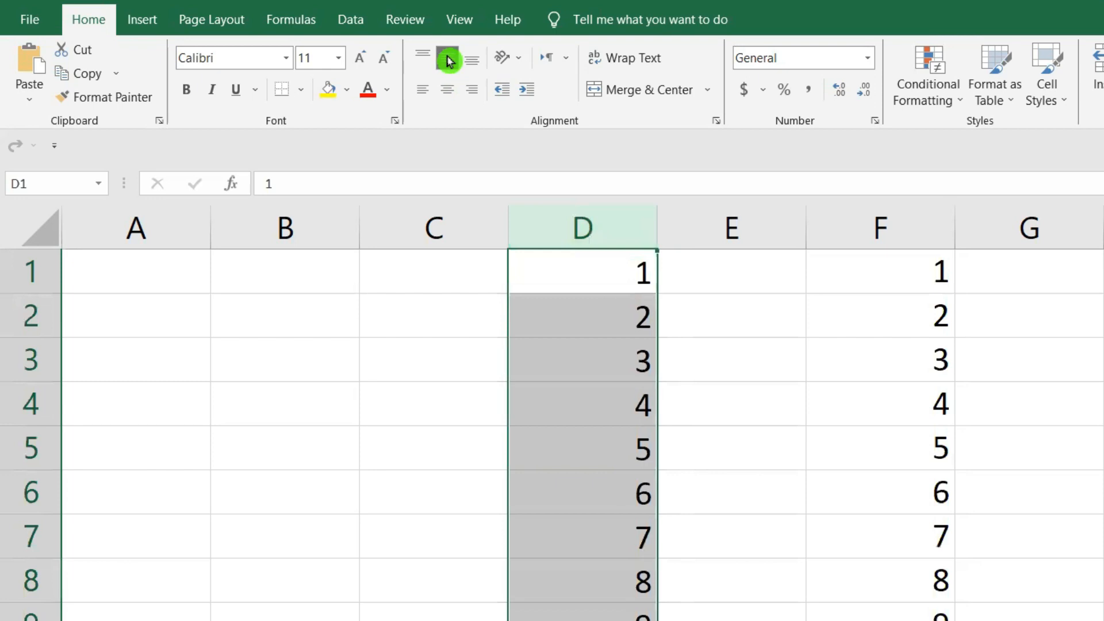
{"action": "left_click", "coordinate": [449, 91]}
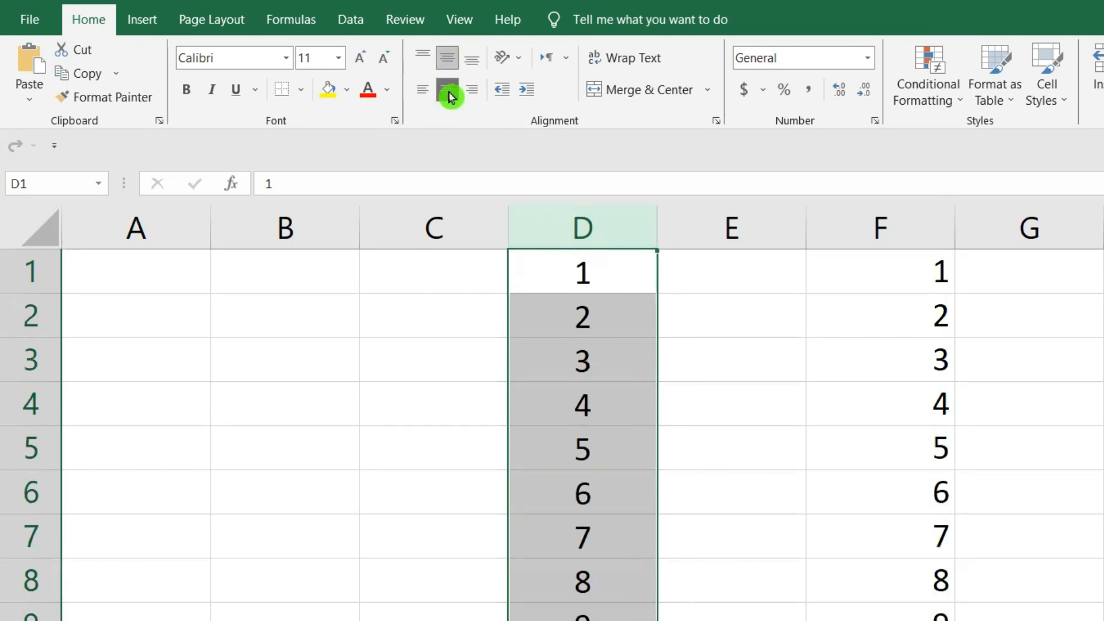
{"action": "left_click", "coordinate": [449, 94]}
{"action": "left_click", "coordinate": [449, 93]}
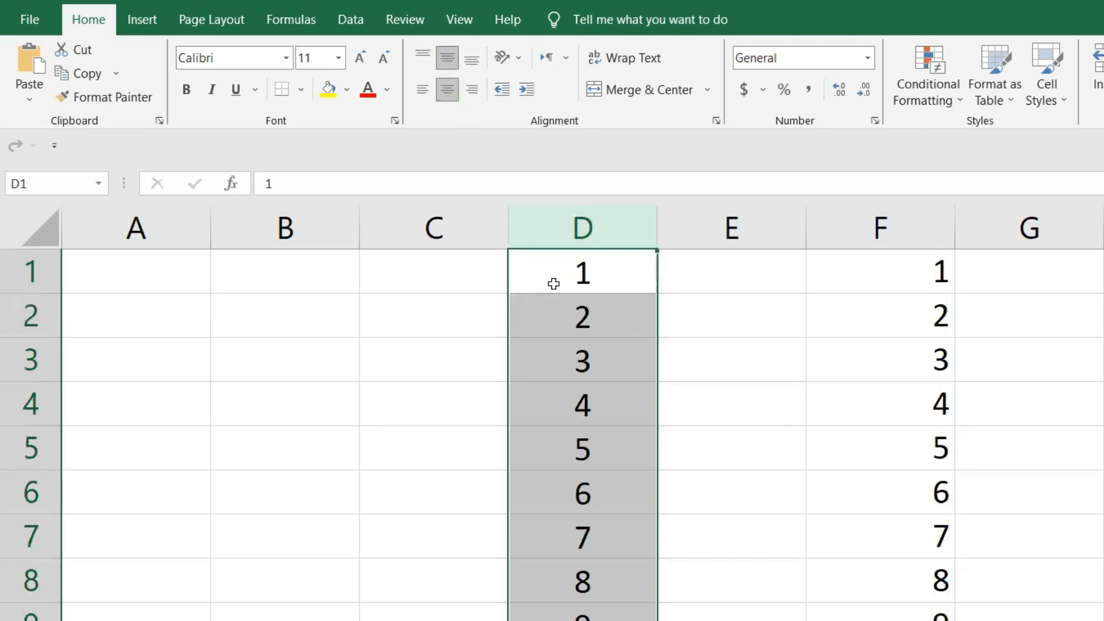
{"action": "left_click", "coordinate": [424, 59]}
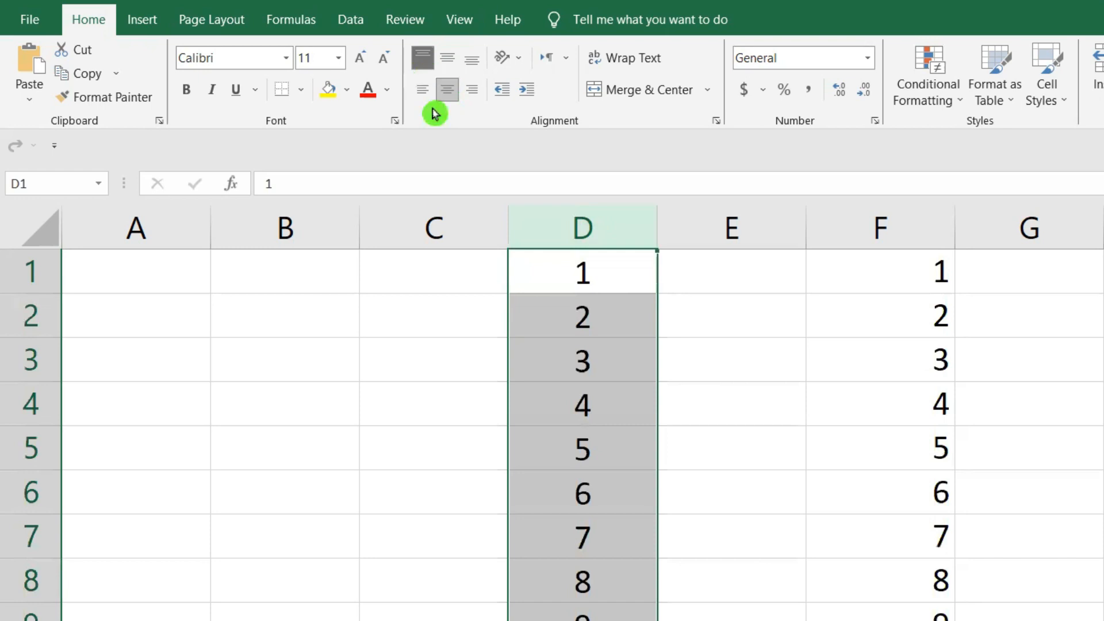
{"action": "left_click", "coordinate": [738, 424]}
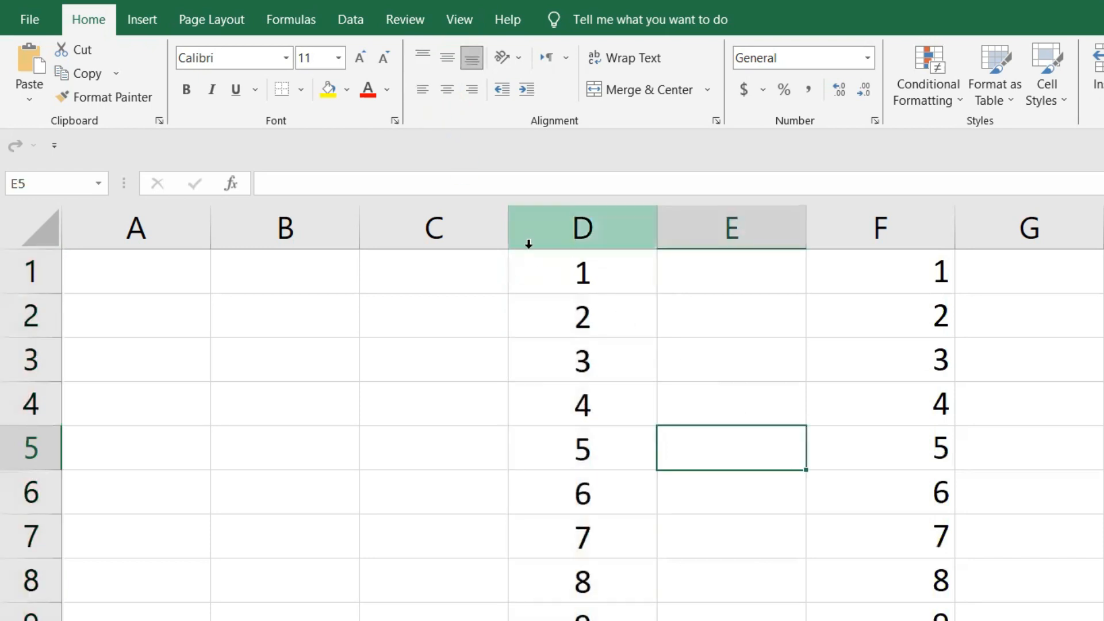
- Apply top, middle and bottom vertical alignment in turn to cell E5, ending with middle alignment
{"action": "left_click", "coordinate": [423, 59]}
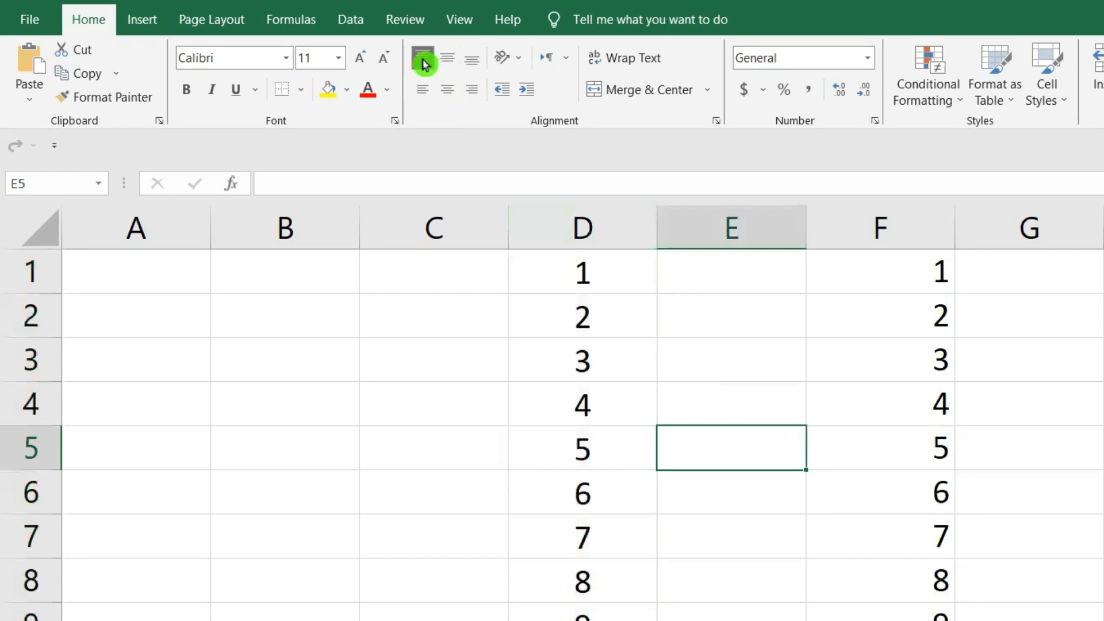
{"action": "left_click", "coordinate": [449, 63]}
{"action": "left_click", "coordinate": [471, 62]}
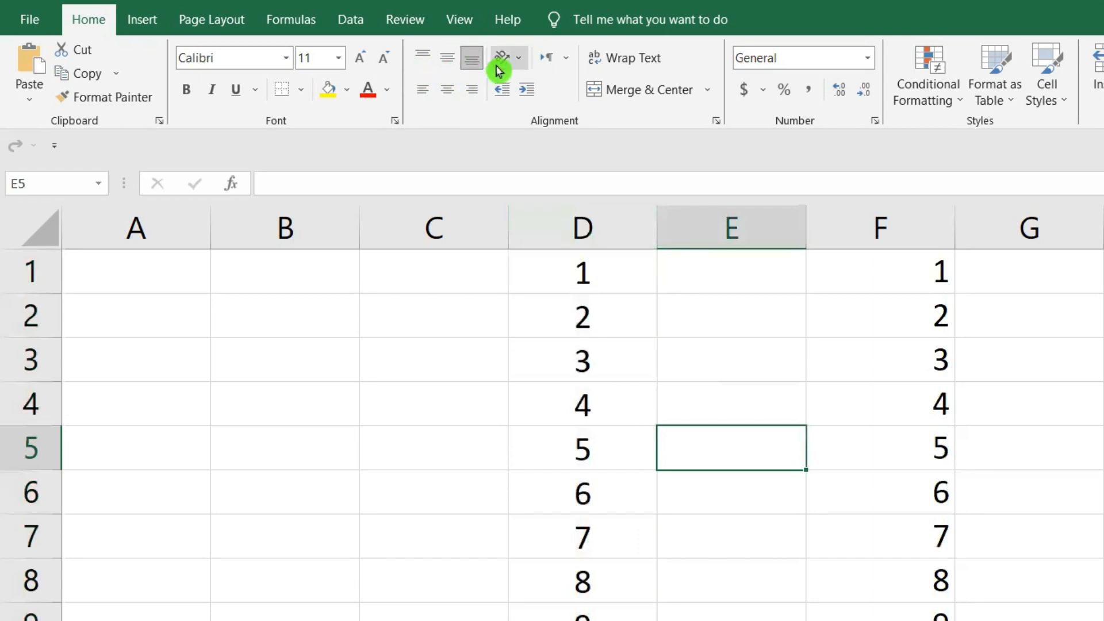
{"action": "left_click", "coordinate": [447, 68]}
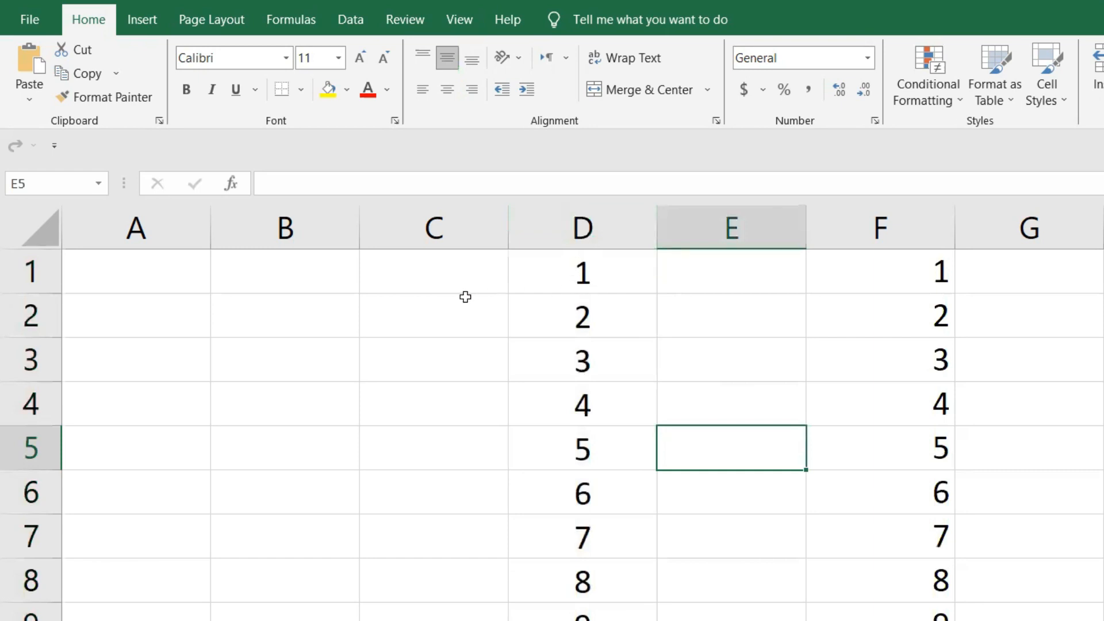
- Set the vertical alignment of cell D1 to middle
{"action": "left_click", "coordinate": [586, 274]}
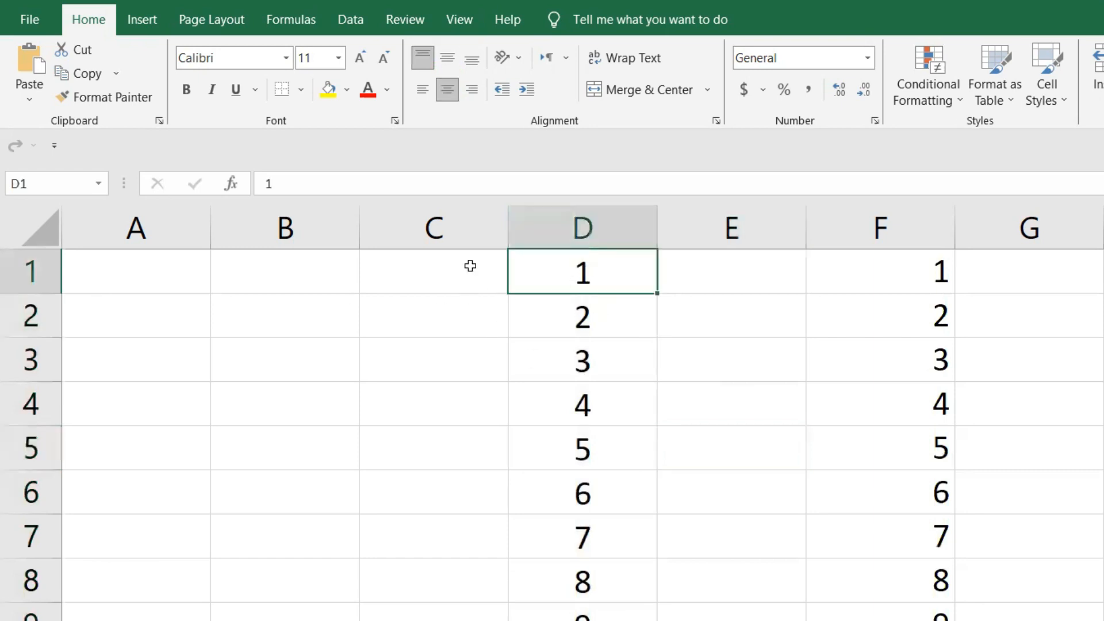
{"action": "left_click", "coordinate": [447, 68]}
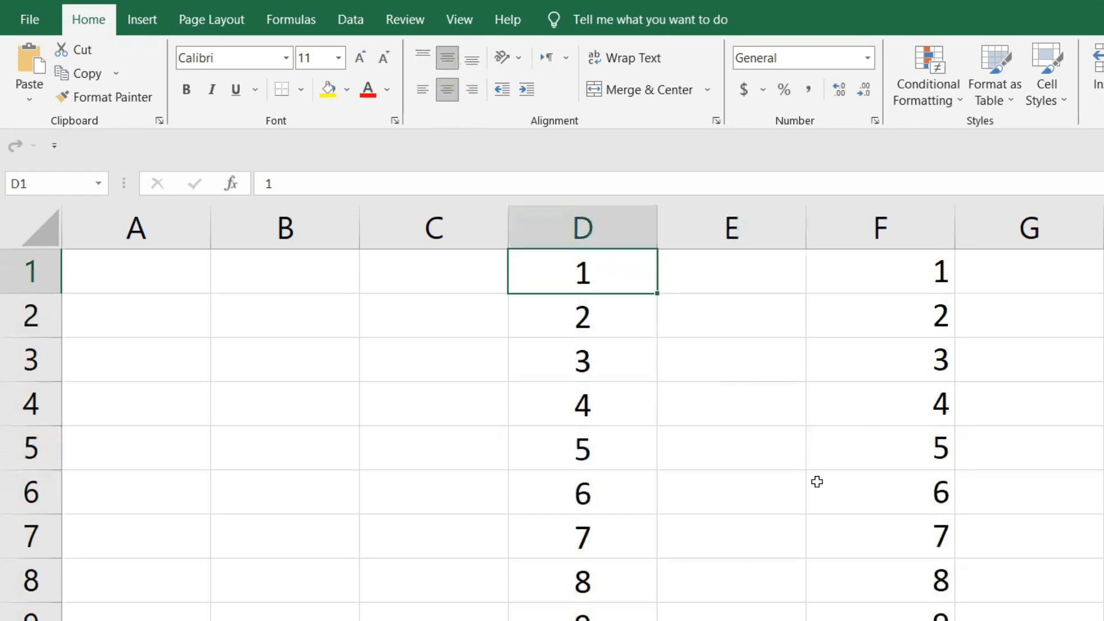
{"action": "left_click", "coordinate": [697, 387]}
- Switch the vertical alignment of all of column D between middle and bottom, ending with middle alignment
{"action": "left_click", "coordinate": [586, 225]}
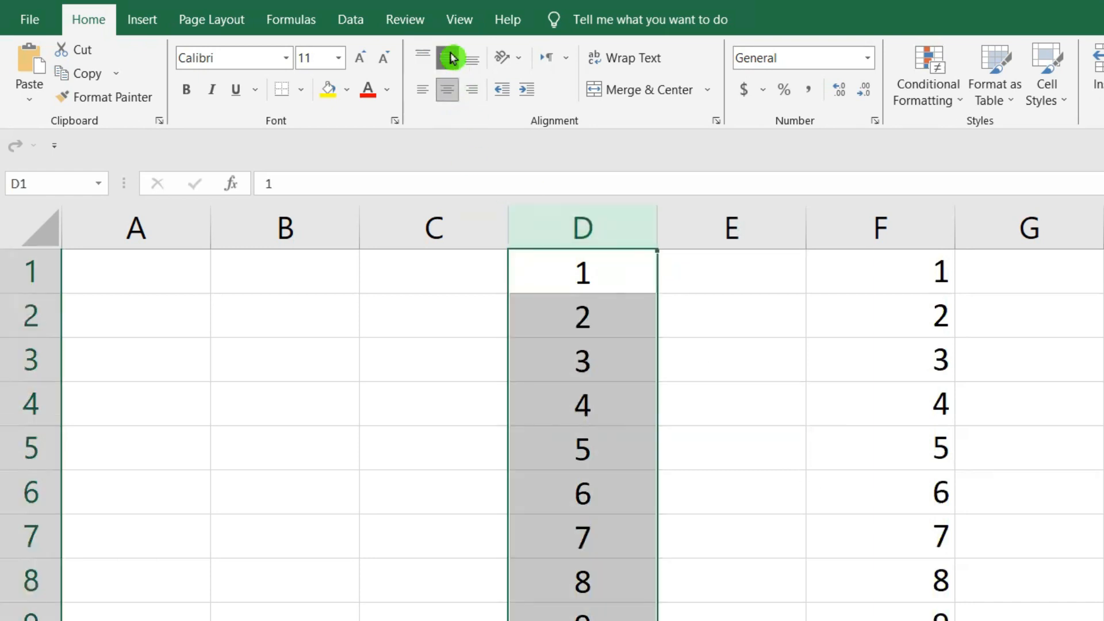
{"action": "left_click", "coordinate": [452, 57]}
{"action": "left_click", "coordinate": [451, 60]}
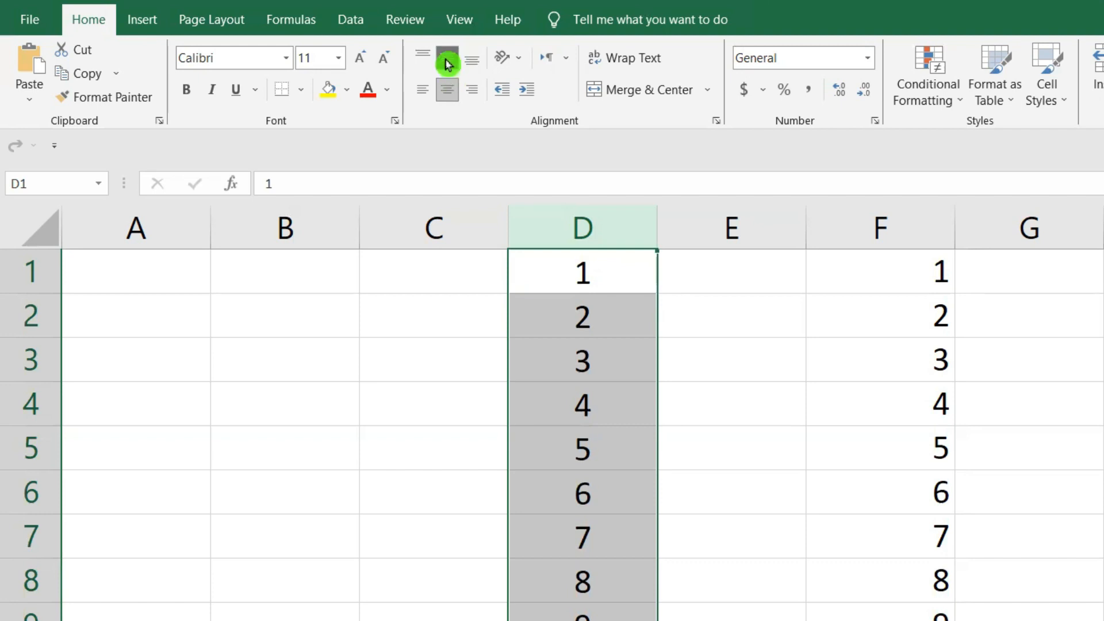
{"action": "left_click", "coordinate": [448, 64]}
{"action": "left_click", "coordinate": [448, 64]}
{"action": "left_click", "coordinate": [448, 64]}
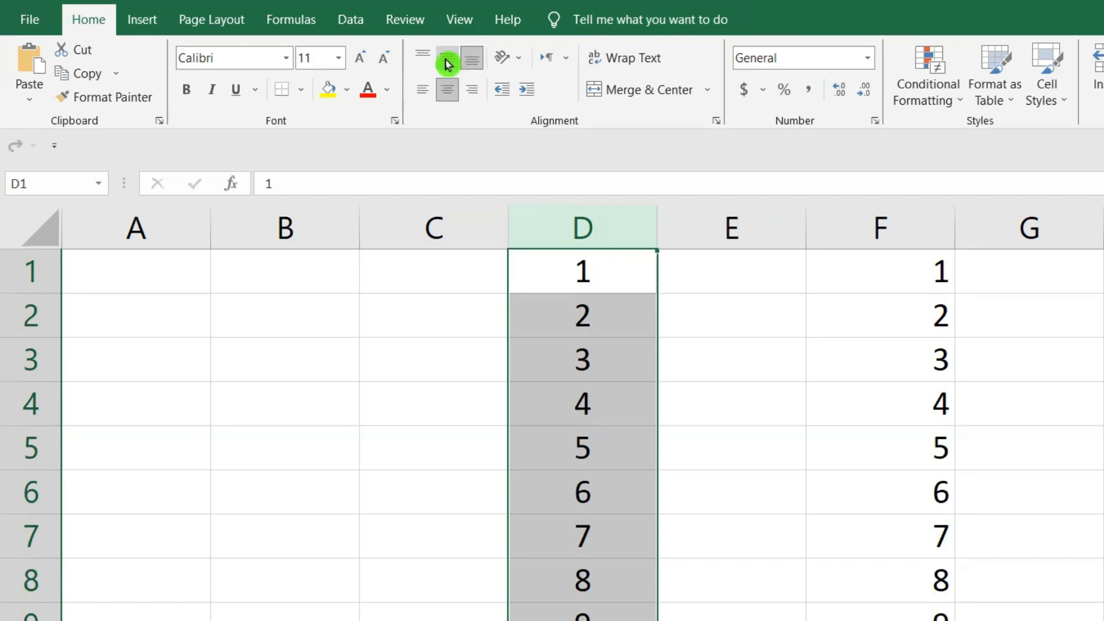
{"action": "left_click", "coordinate": [449, 64]}
{"action": "left_click", "coordinate": [447, 62]}
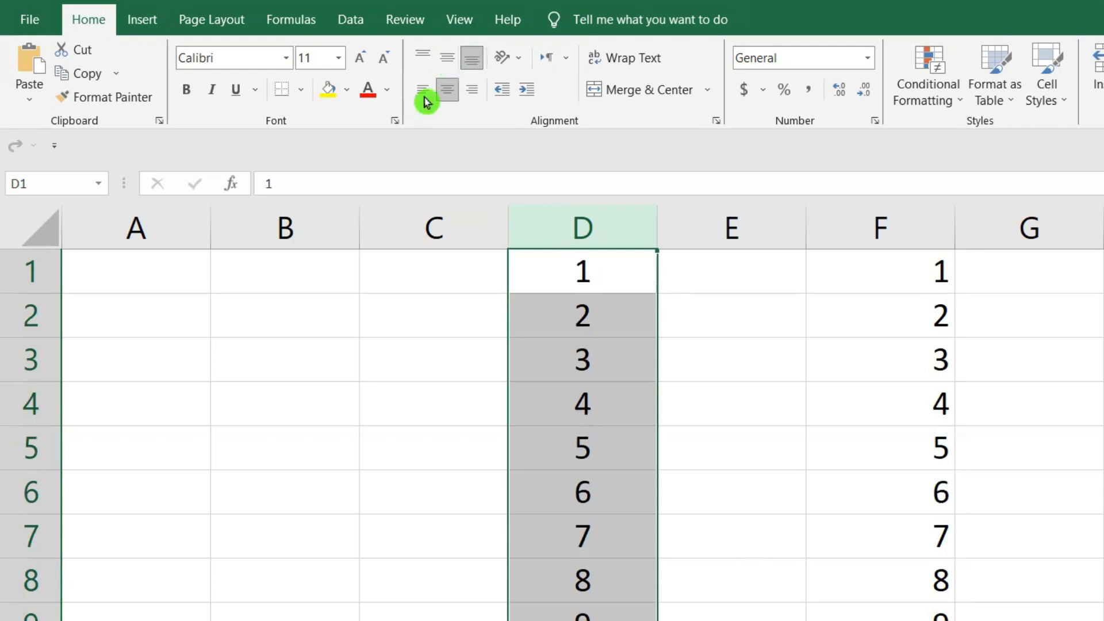
{"action": "left_click", "coordinate": [449, 69]}
{"action": "left_click", "coordinate": [731, 620]}
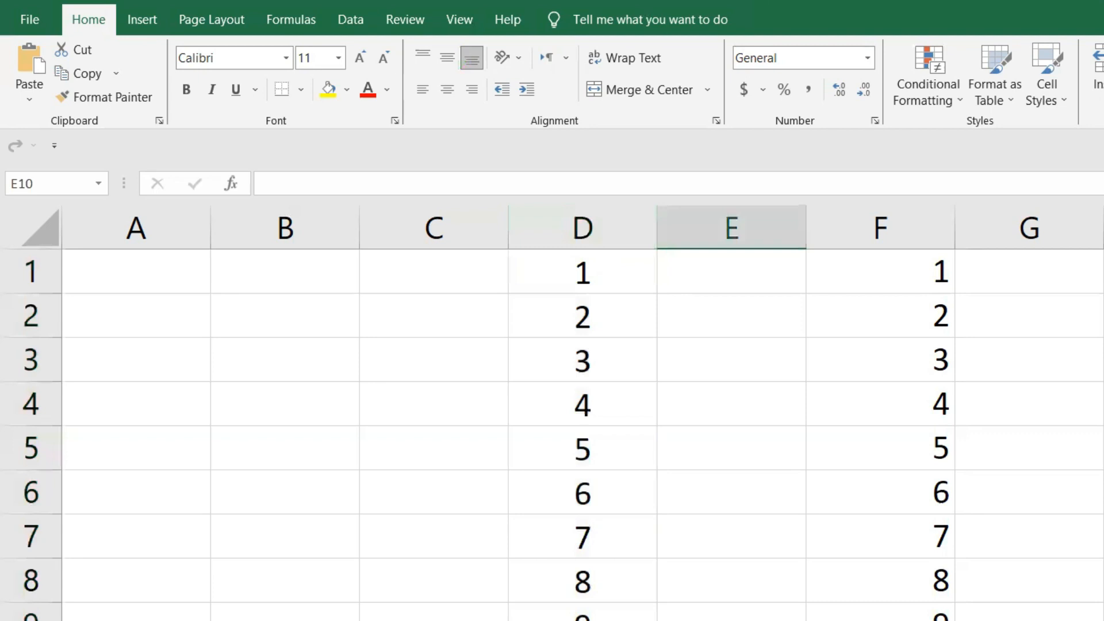
{"action": "left_click", "coordinate": [584, 219]}
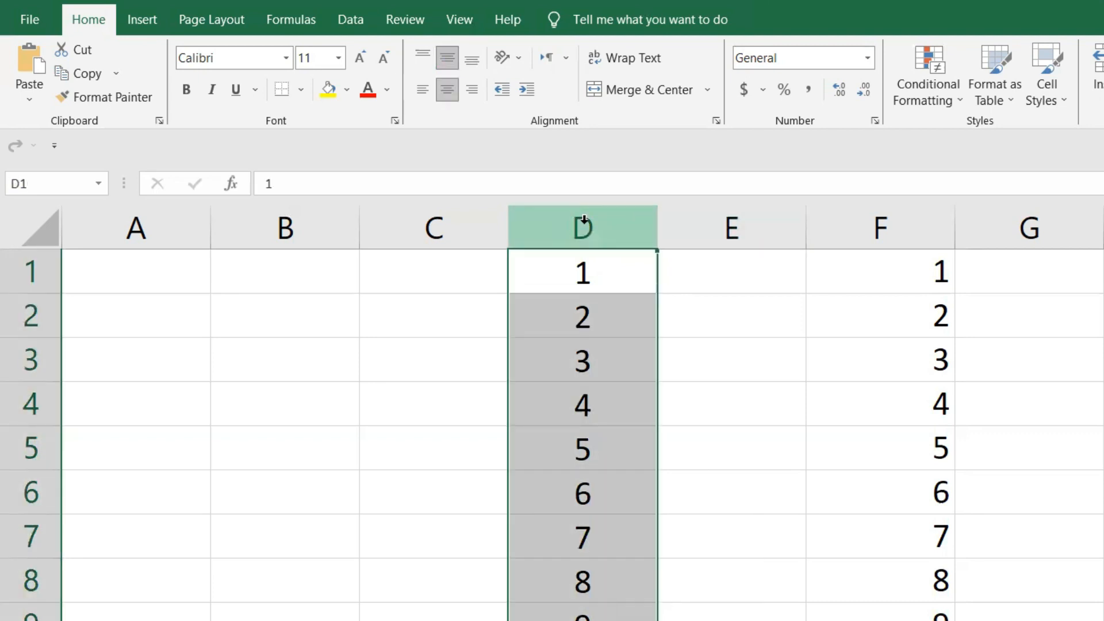
{"action": "left_click", "coordinate": [778, 482]}
- Extend the number series 1, 2 from E1:E2 down column E to row 11 with AutoFill
{"action": "left_click_drag", "start_coordinate": [898, 270], "coordinate": [898, 620]}
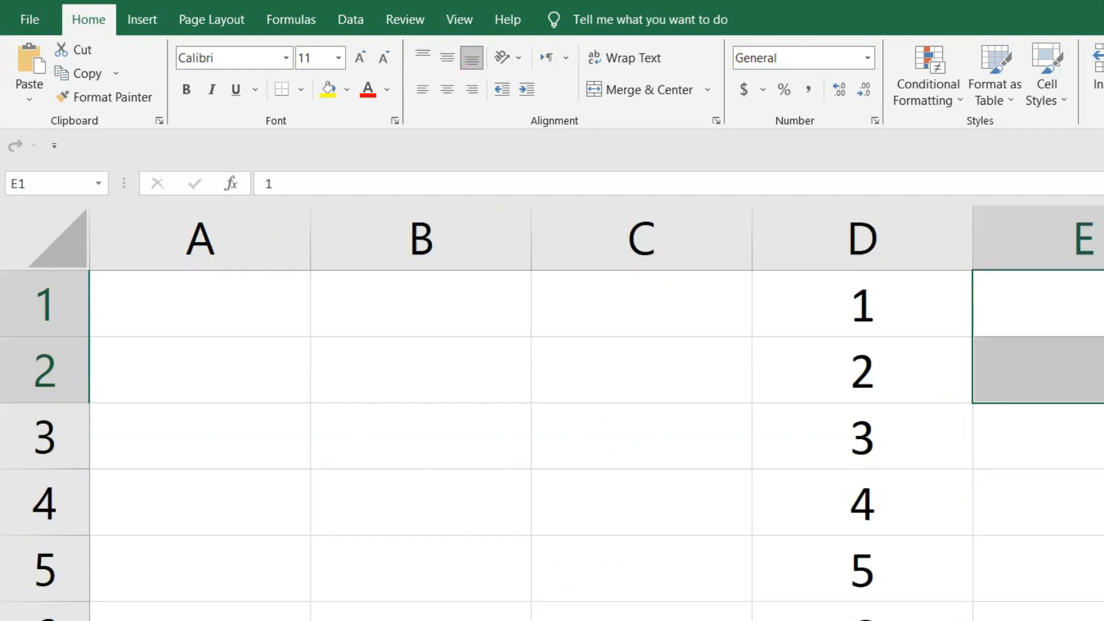
{"action": "scroll", "coordinate": [742, 581], "scroll_direction": "down", "scroll_amount": 9}
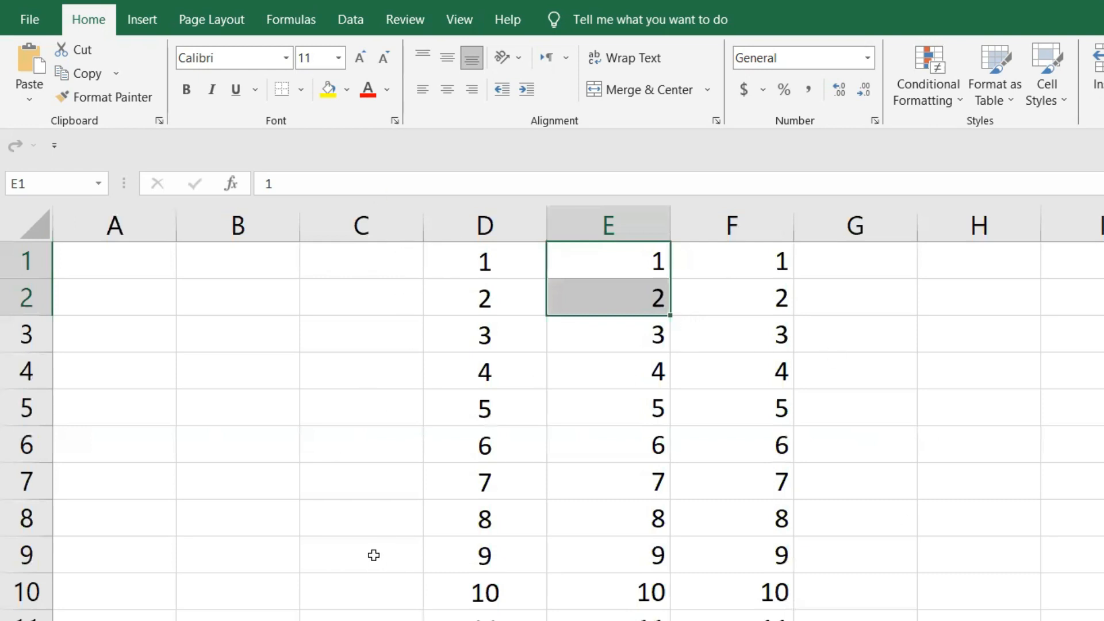
{"action": "left_click", "coordinate": [1096, 407]}
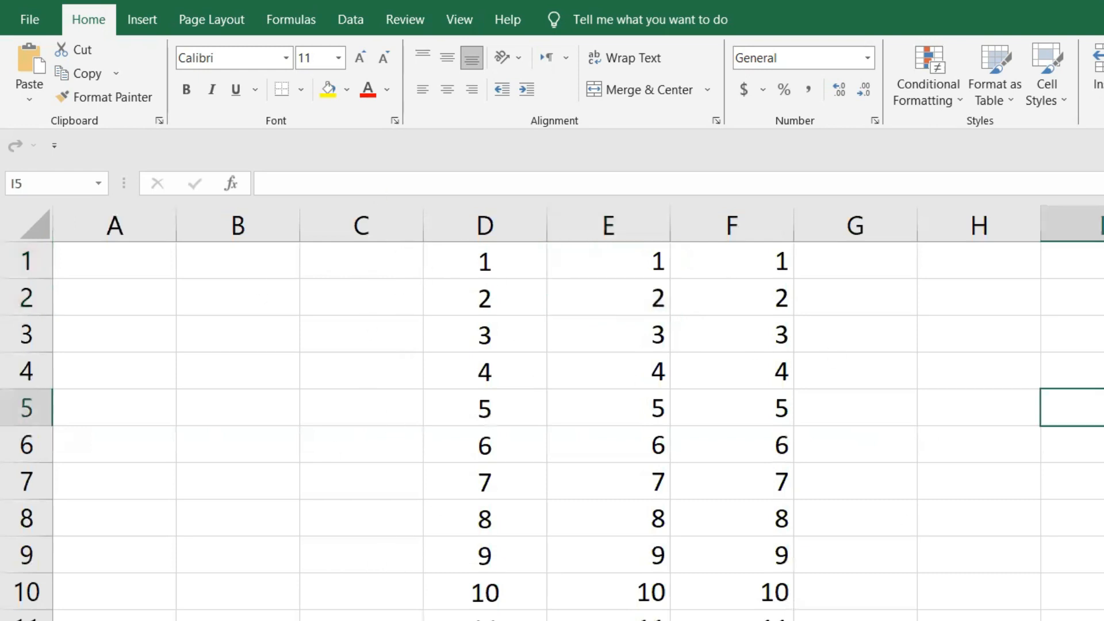
- Fill the weekdays from Monday in C1 down to C12 and widen column C to fit the full names
{"action": "left_click", "coordinate": [362, 261]}
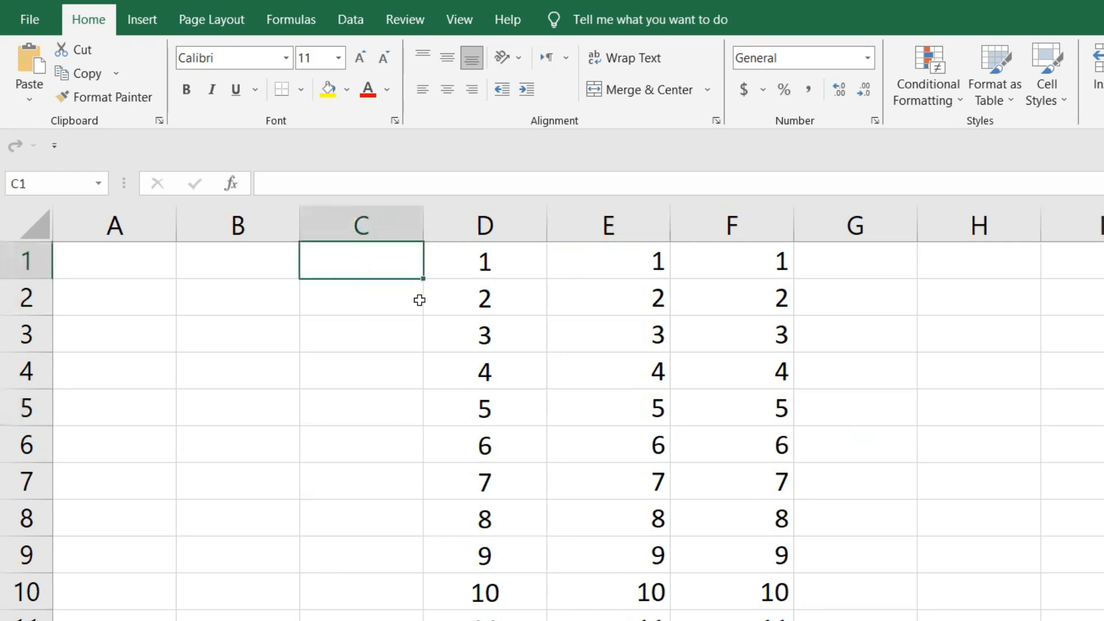
{"action": "type", "text": "mond"}
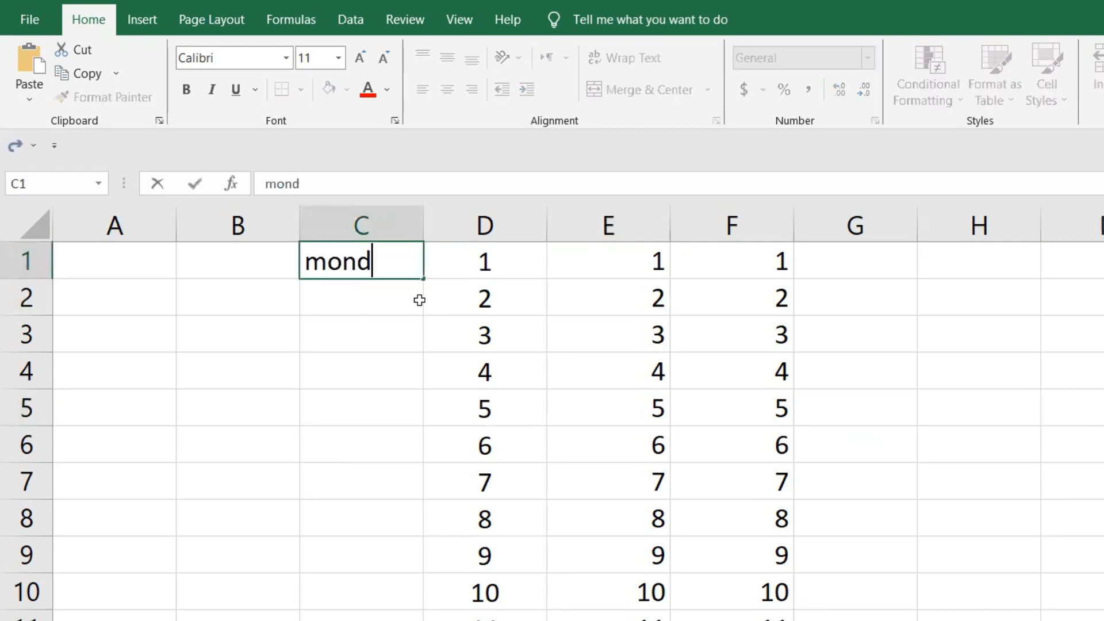
{"action": "type", "text": "ay"}
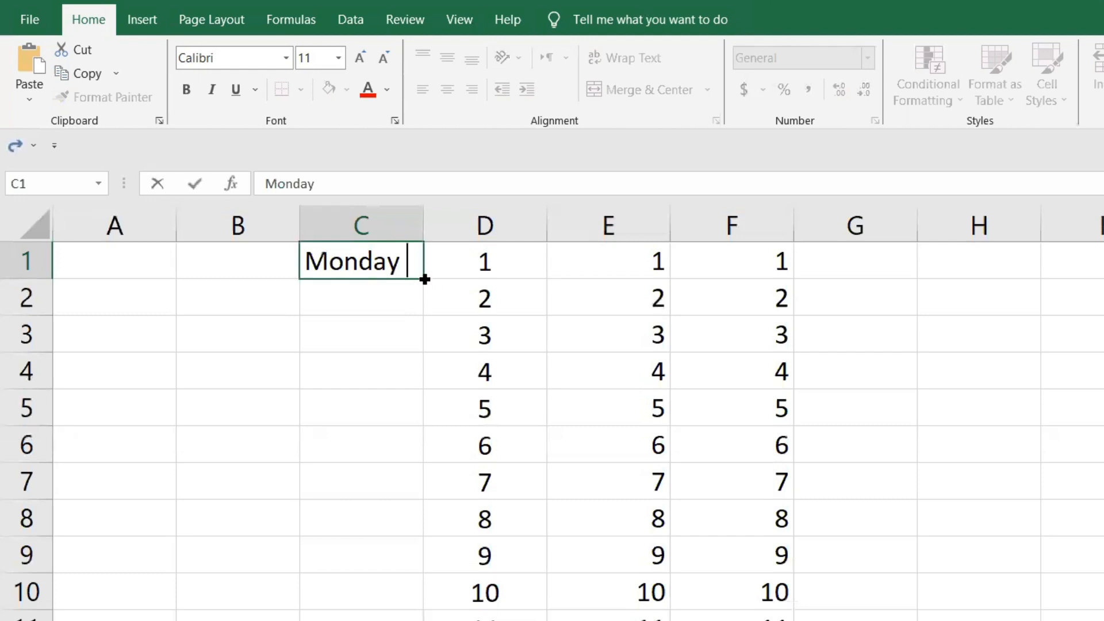
{"action": "left_click_drag", "start_coordinate": [424, 278], "coordinate": [426, 619]}
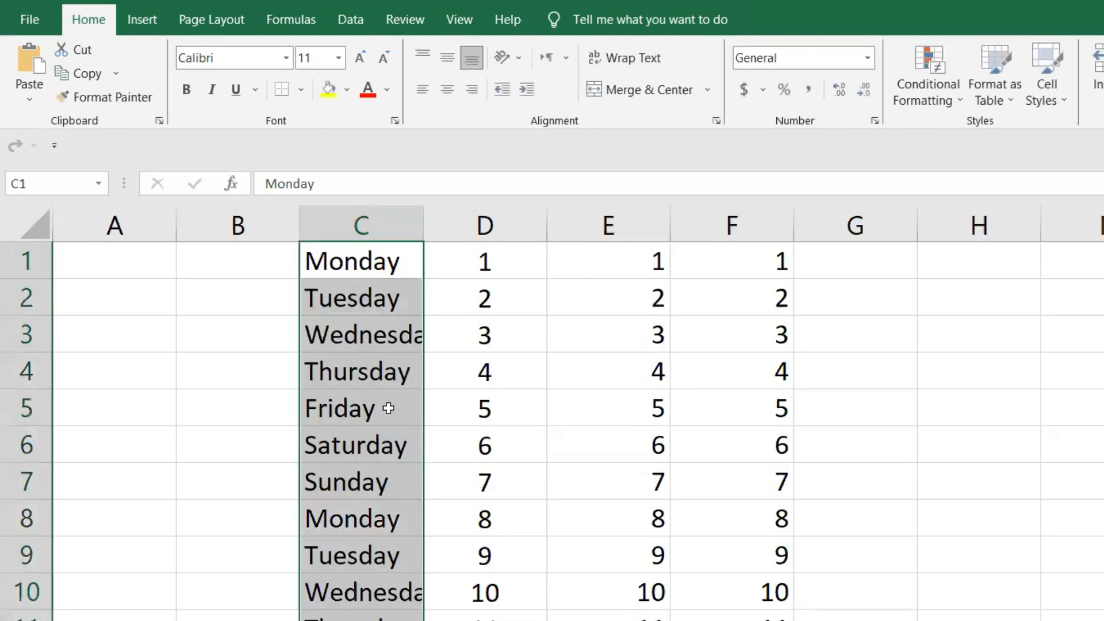
{"action": "left_click_drag", "start_coordinate": [422, 223], "coordinate": [495, 223]}
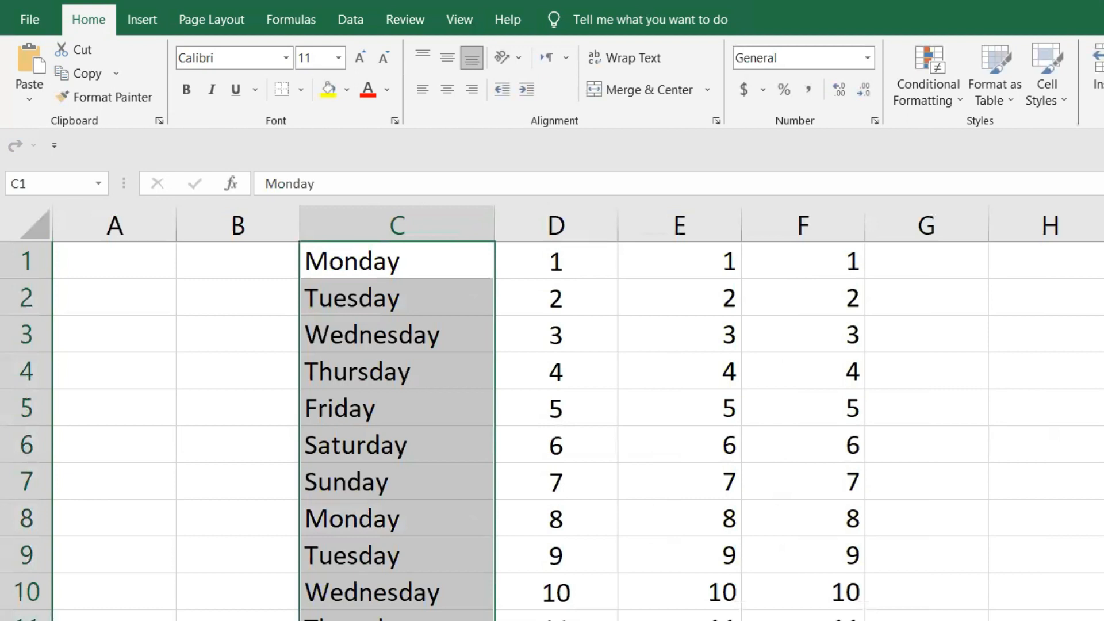
- Enter january in cell H1 and extend the month series down to H11 with AutoFill
{"action": "left_click", "coordinate": [1063, 253]}
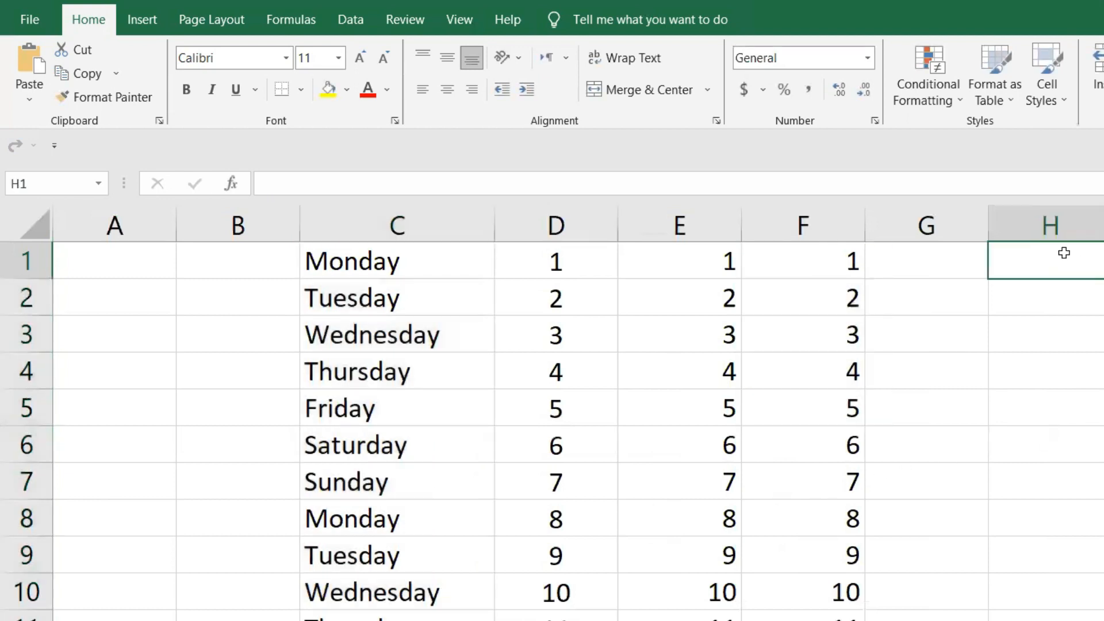
{"action": "type", "text": "janu"}
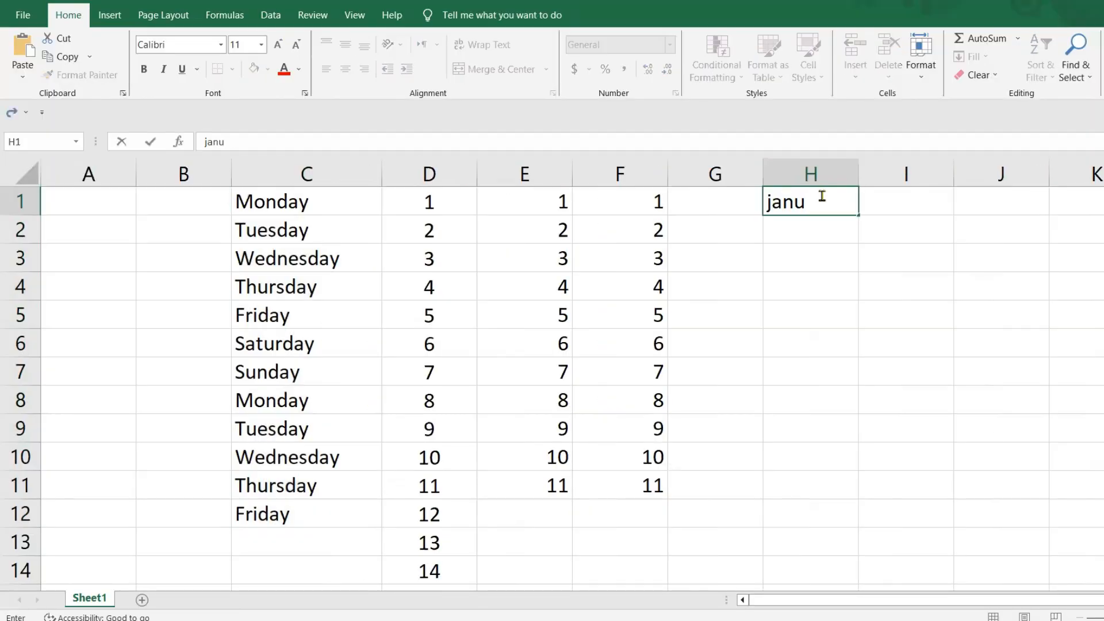
{"action": "type", "text": "ary"}
{"action": "left_click", "coordinate": [814, 288]}
{"action": "left_click", "coordinate": [838, 207]}
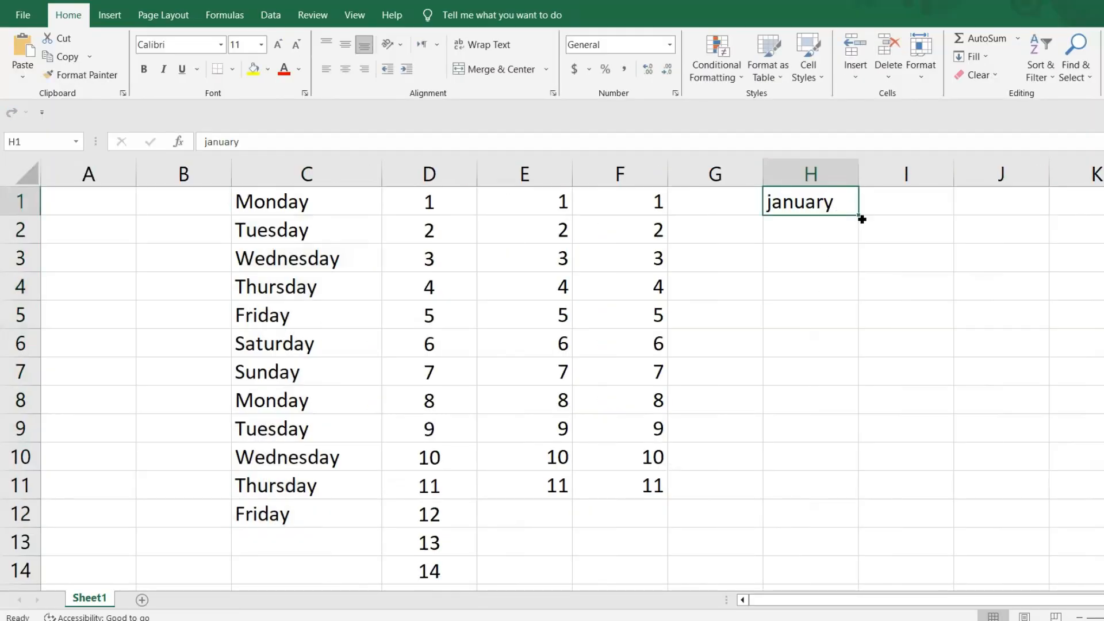
{"action": "left_click_drag", "start_coordinate": [854, 224], "coordinate": [985, 408]}
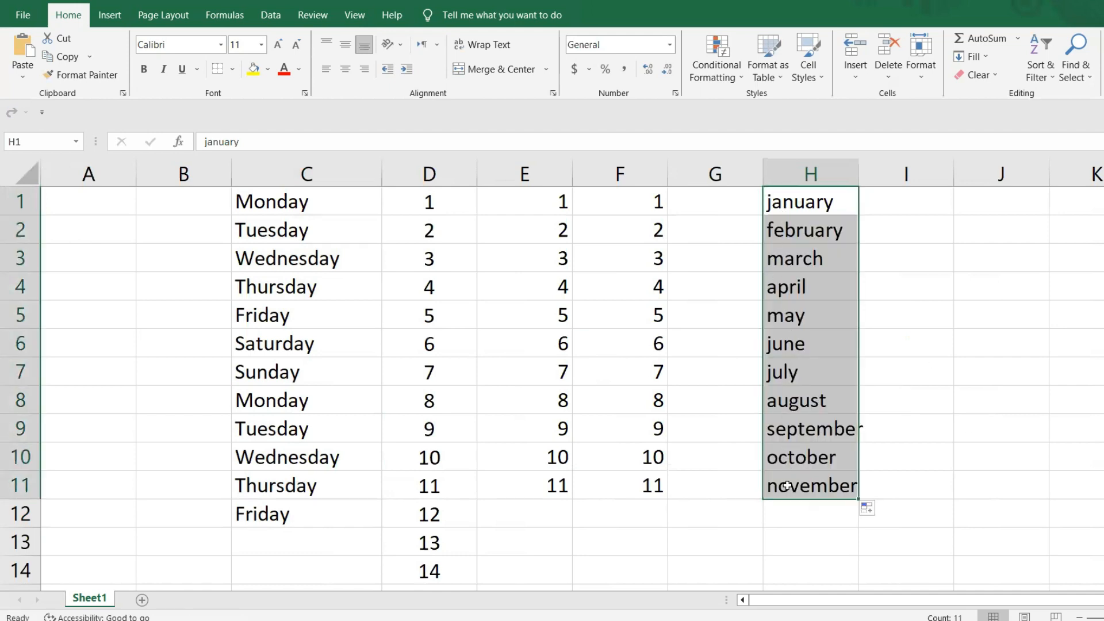
- Capitalize H1 as January and refill the months down to H11, widening column H to fit the names
{"action": "left_click", "coordinate": [903, 205]}
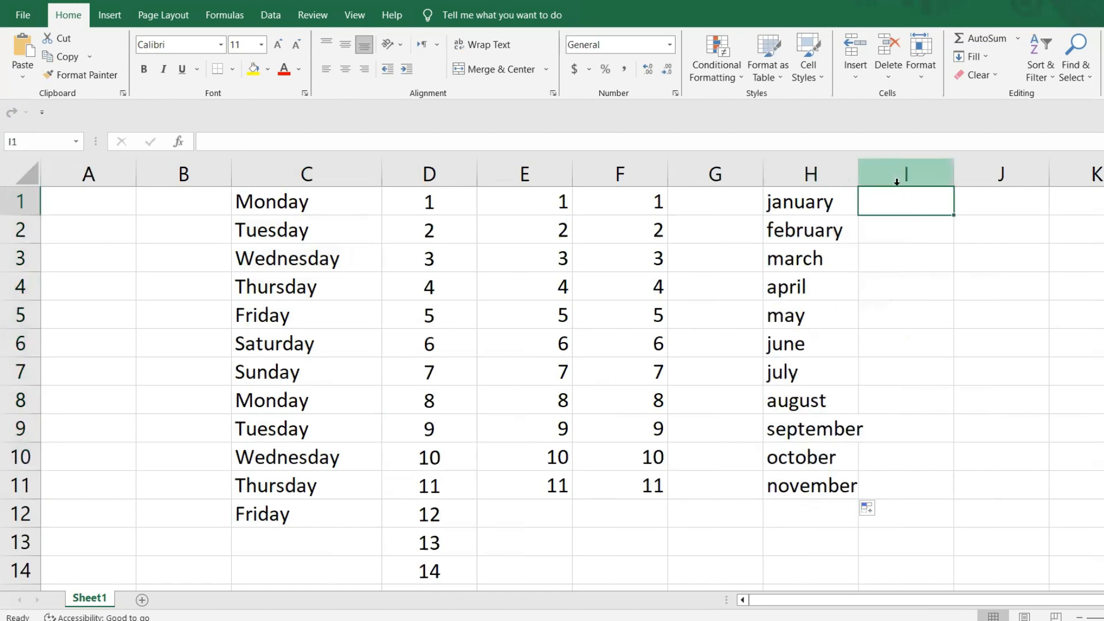
{"action": "double_click", "coordinate": [776, 204]}
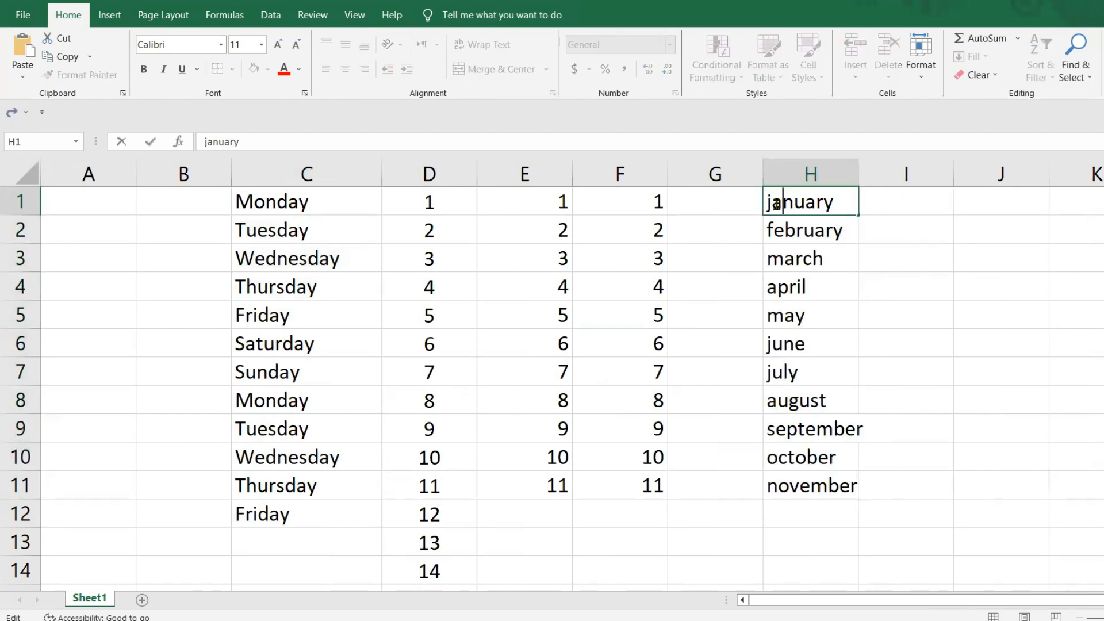
{"action": "key", "text": "Left"}
{"action": "key", "text": "BackSpace"}
{"action": "type", "text": "J"}
{"action": "left_click", "coordinate": [1014, 341]}
{"action": "left_click", "coordinate": [834, 204]}
{"action": "left_click_drag", "start_coordinate": [861, 217], "coordinate": [865, 488]}
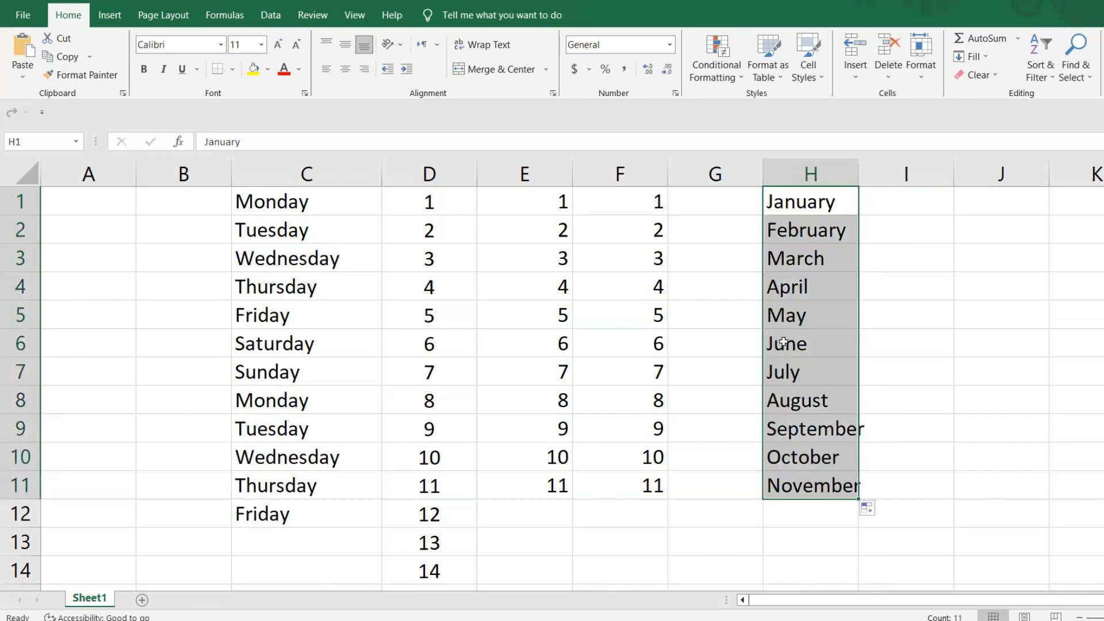
{"action": "left_click_drag", "start_coordinate": [857, 174], "coordinate": [899, 174]}
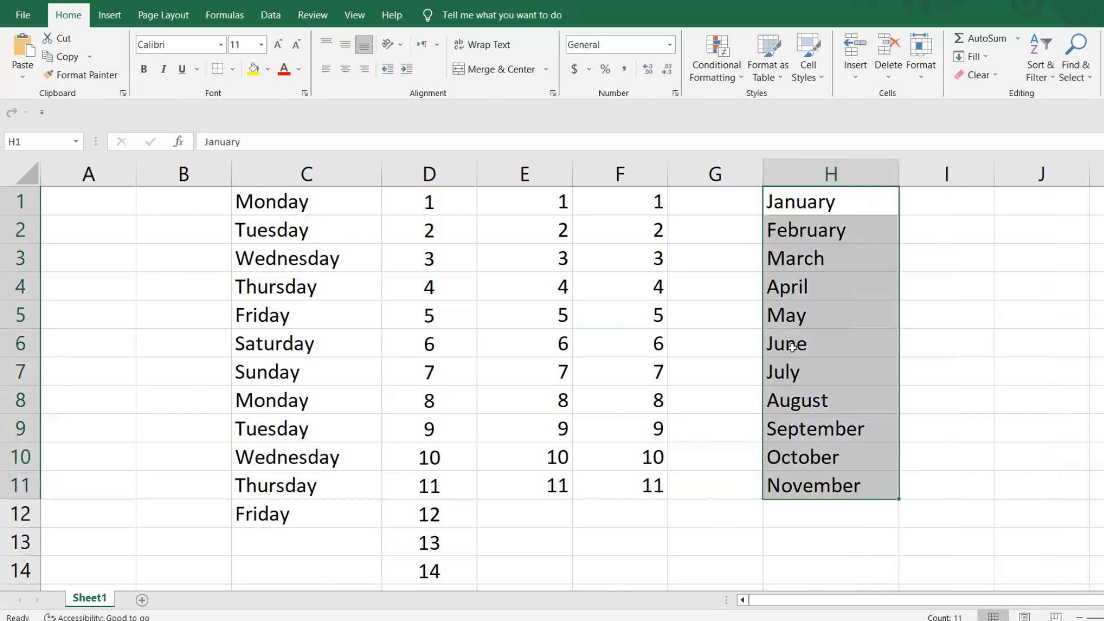
- Repeat the weekday AutoFill from Monday in C1 down to C12
{"action": "left_click", "coordinate": [303, 194]}
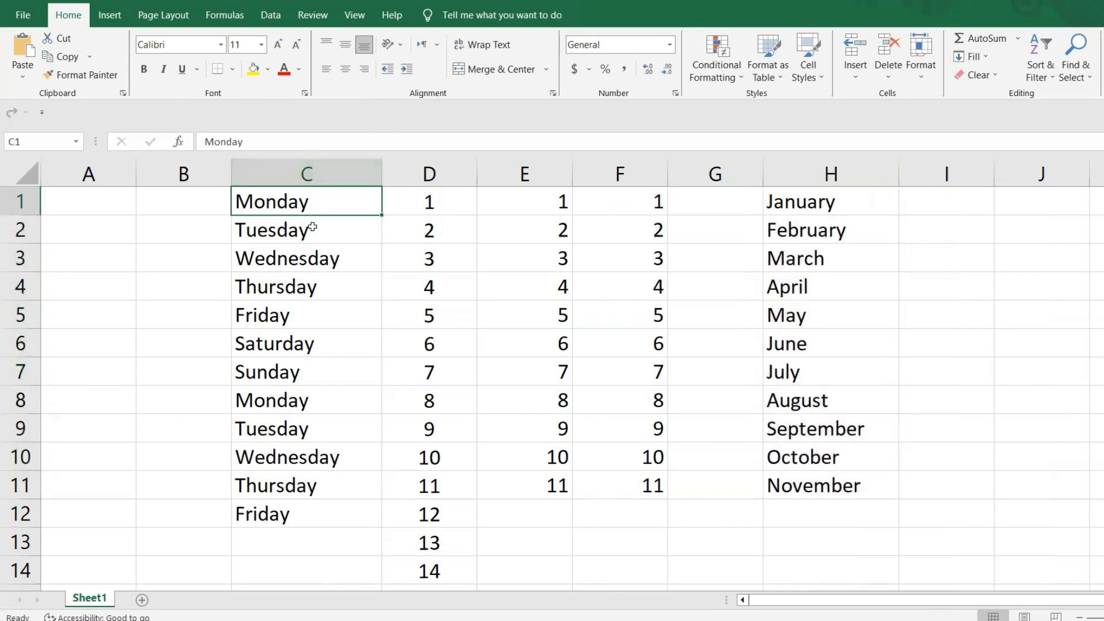
{"action": "left_click_drag", "start_coordinate": [384, 217], "coordinate": [380, 522]}
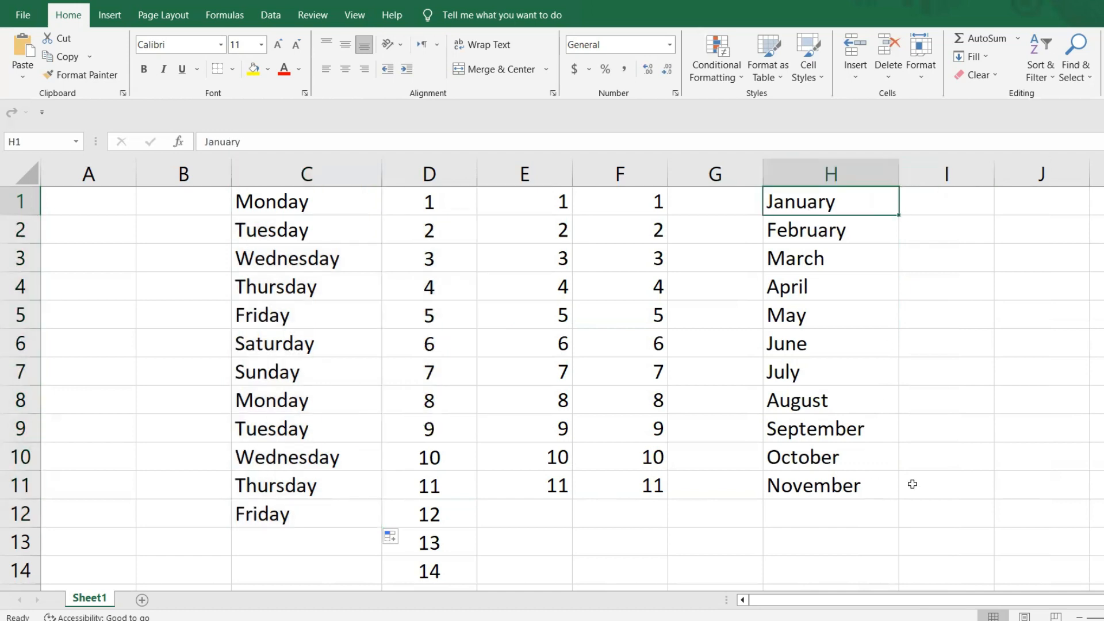
- Enter YES in cell I1 and copy it down to I12 with AutoFill
{"action": "left_click", "coordinate": [953, 201]}
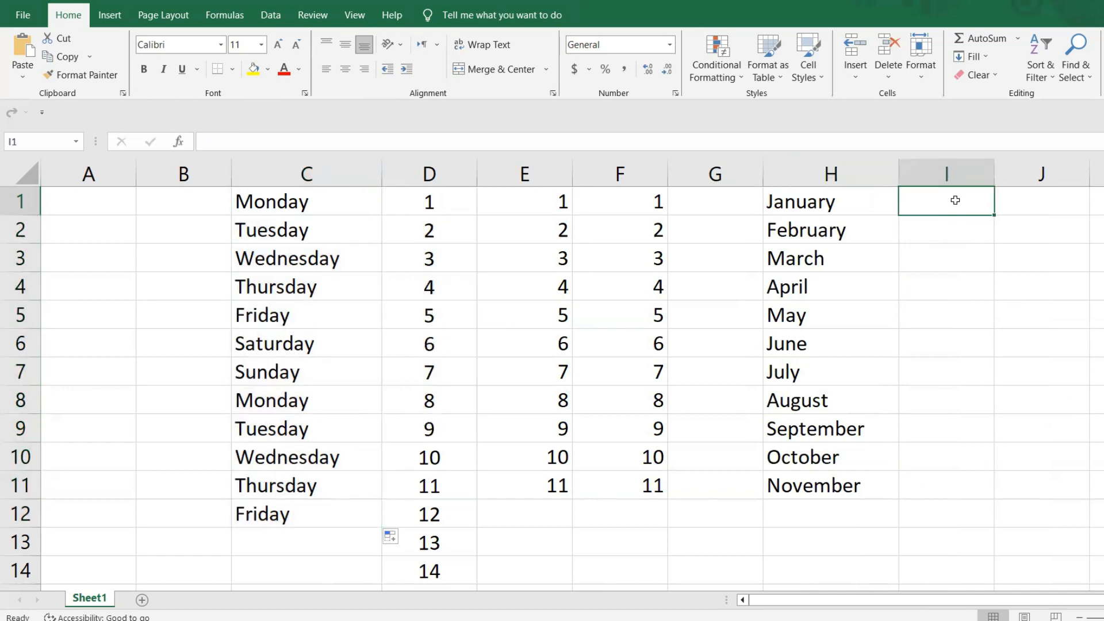
{"action": "type", "text": "YES"}
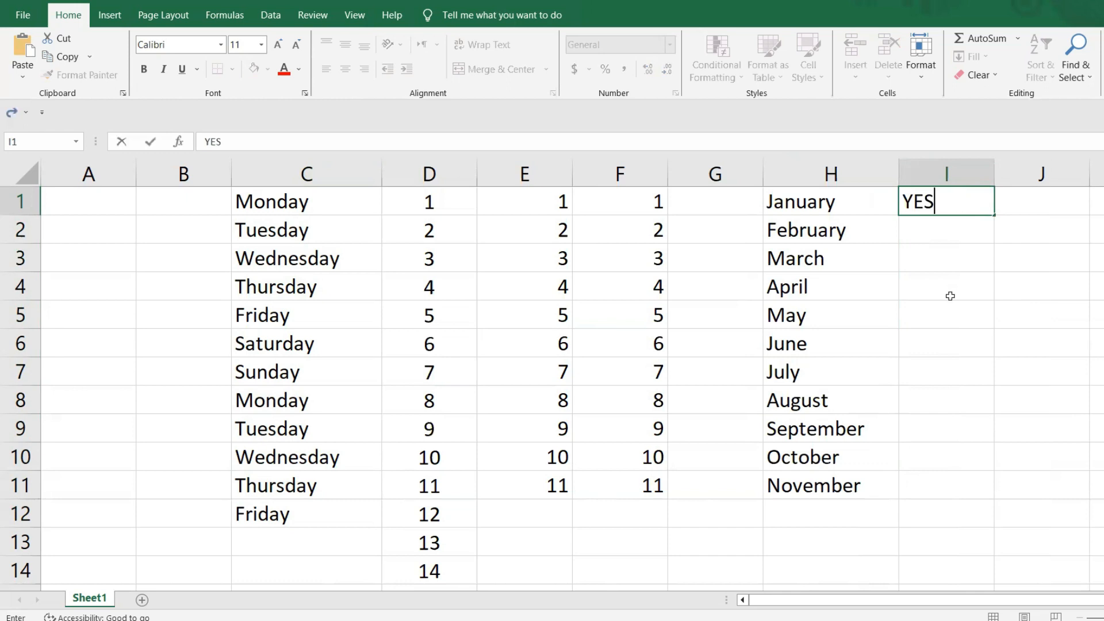
{"action": "left_click", "coordinate": [950, 296]}
{"action": "left_click", "coordinate": [973, 207]}
{"action": "left_click_drag", "start_coordinate": [995, 216], "coordinate": [993, 524]}
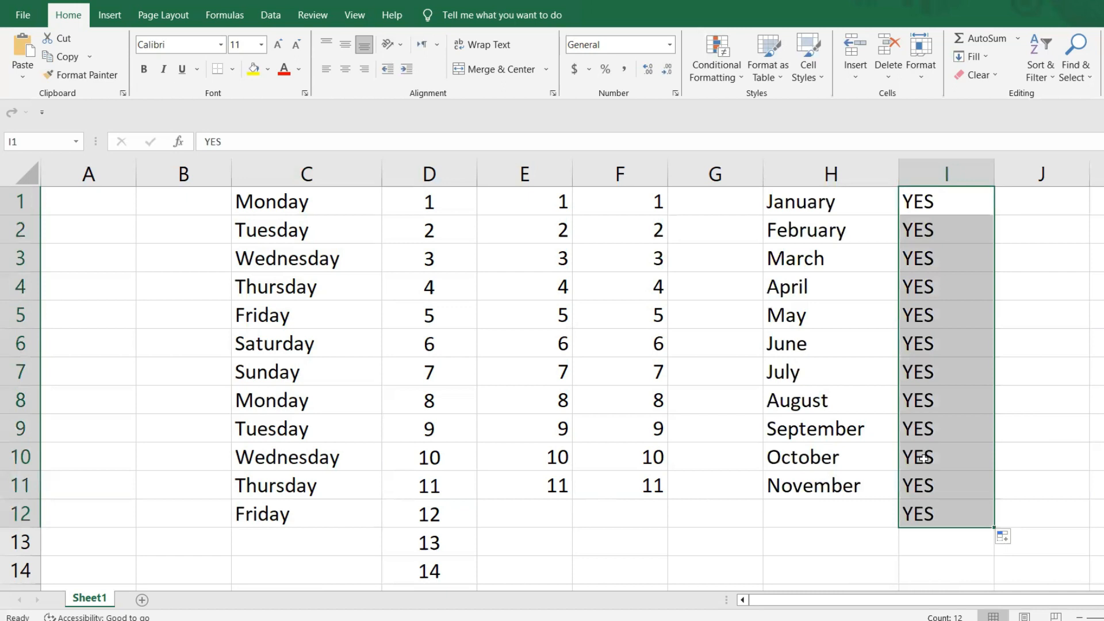
- Enter NO in cell J1 and copy it down to J12 with AutoFill
{"action": "left_click", "coordinate": [1054, 206]}
{"action": "type", "text": "N"}
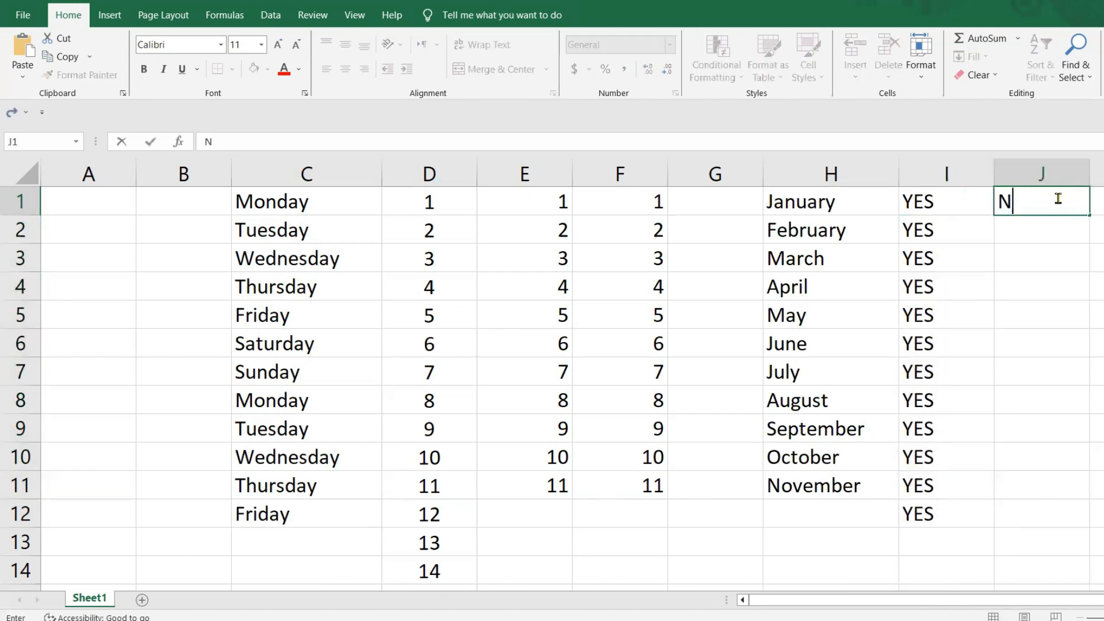
{"action": "type", "text": "O"}
{"action": "key", "text": "ctrl+Return"}
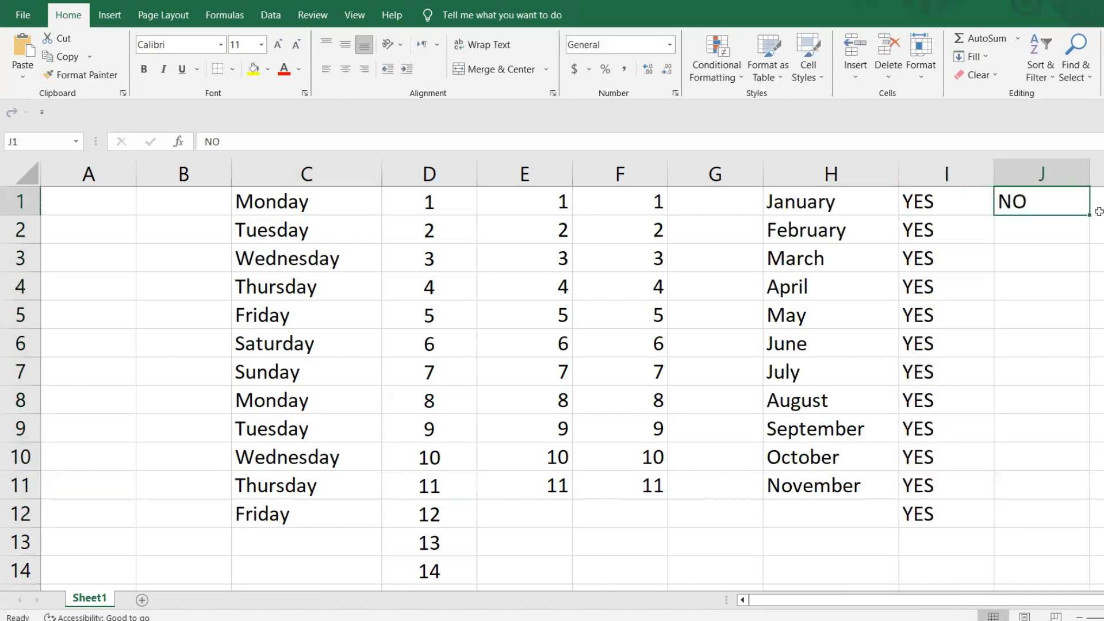
{"action": "left_click_drag", "start_coordinate": [1090, 216], "coordinate": [1064, 520]}
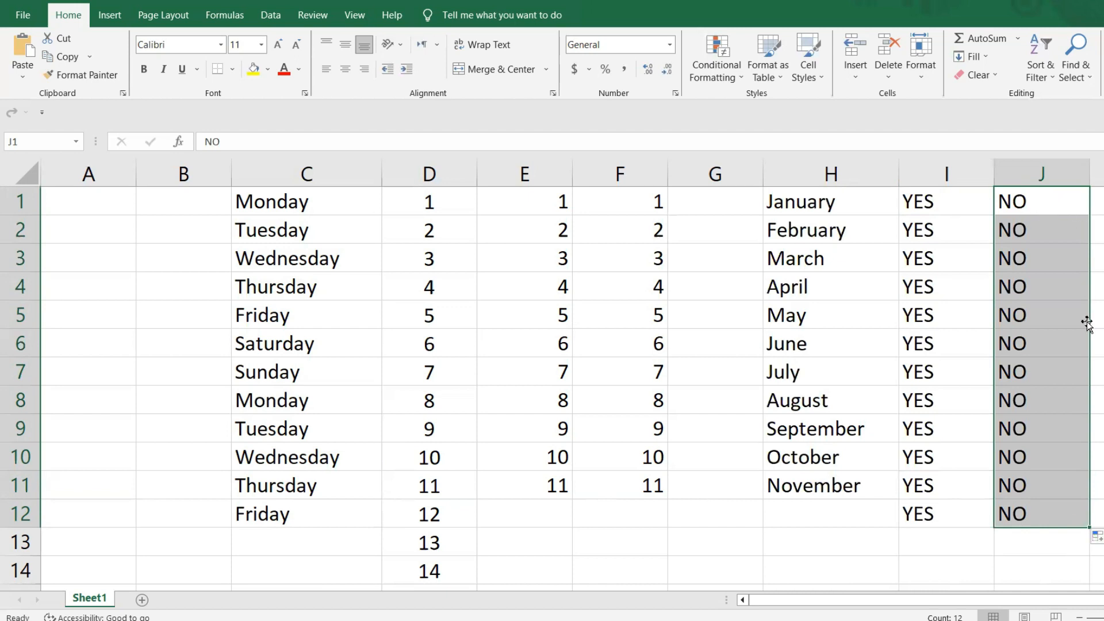
{"action": "left_click", "coordinate": [1096, 344]}
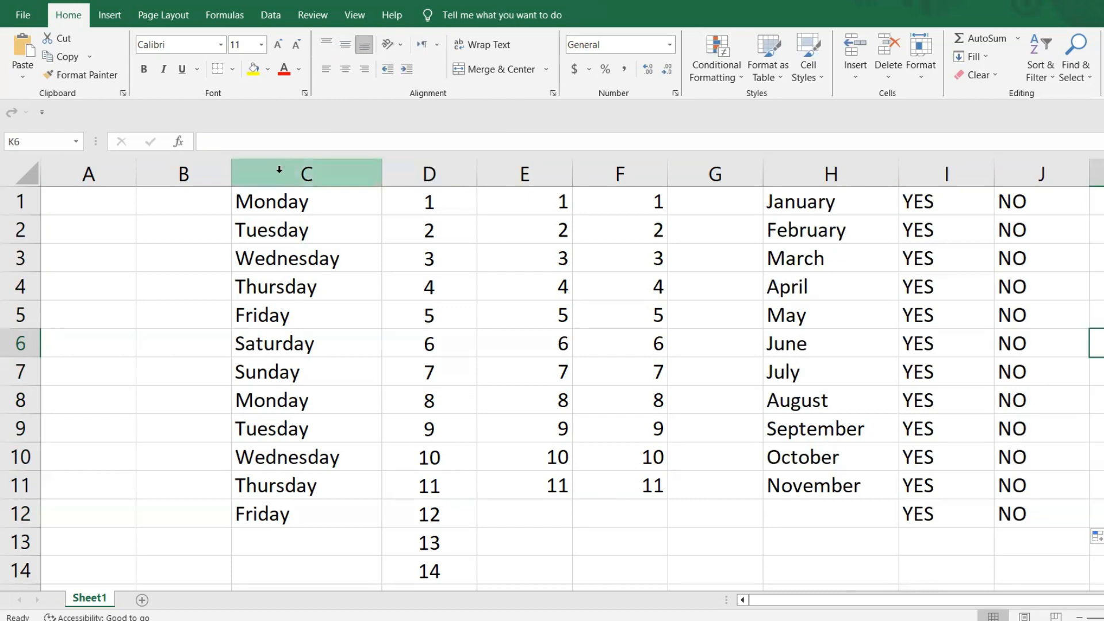
{"action": "left_click_drag", "start_coordinate": [279, 170], "coordinate": [1026, 213]}
{"action": "left_click", "coordinate": [341, 296]}
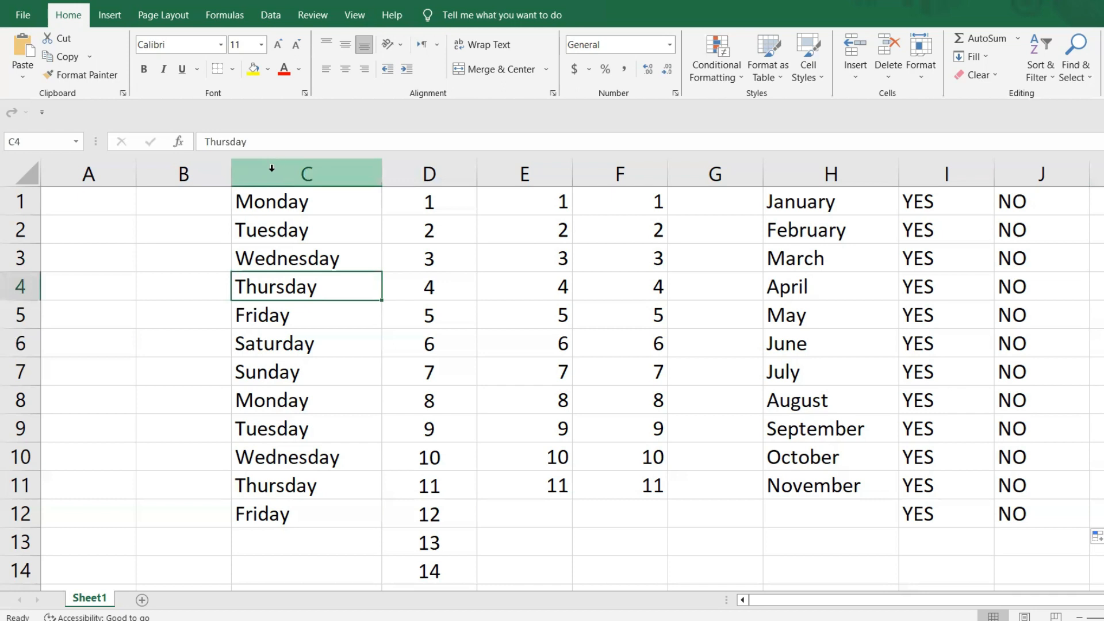
{"action": "left_click", "coordinate": [270, 170]}
{"action": "left_click", "coordinate": [258, 345]}
{"action": "left_click_drag", "start_coordinate": [305, 202], "coordinate": [1064, 472]}
{"action": "left_click", "coordinate": [833, 538]}
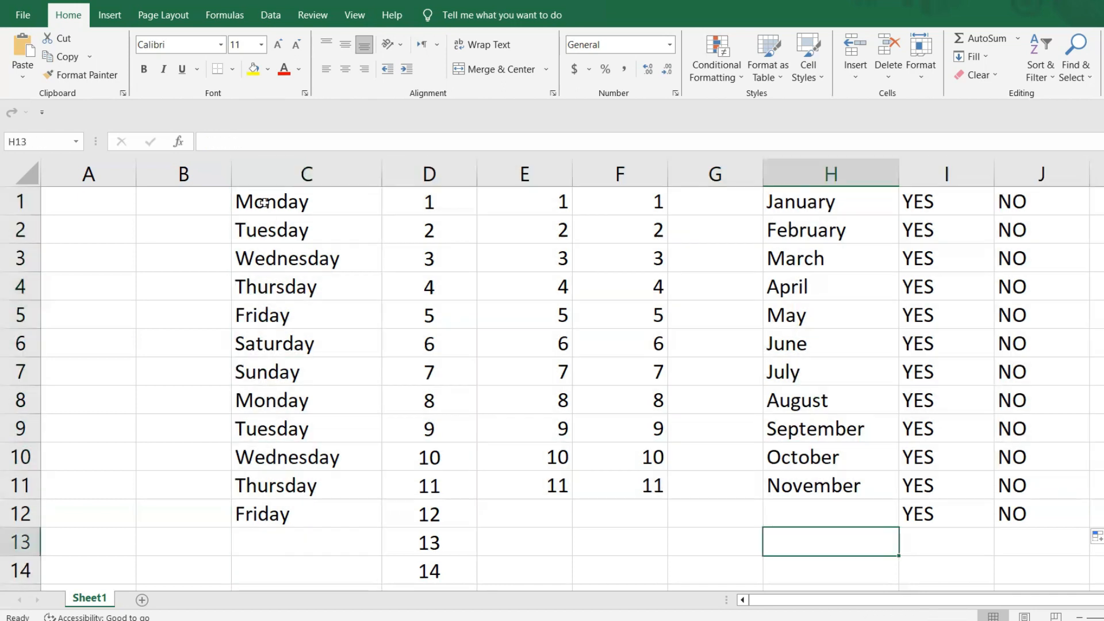
- Align the contents of columns C through J to the middle vertically and to the center horizontally
{"action": "left_click_drag", "start_coordinate": [267, 171], "coordinate": [1029, 198]}
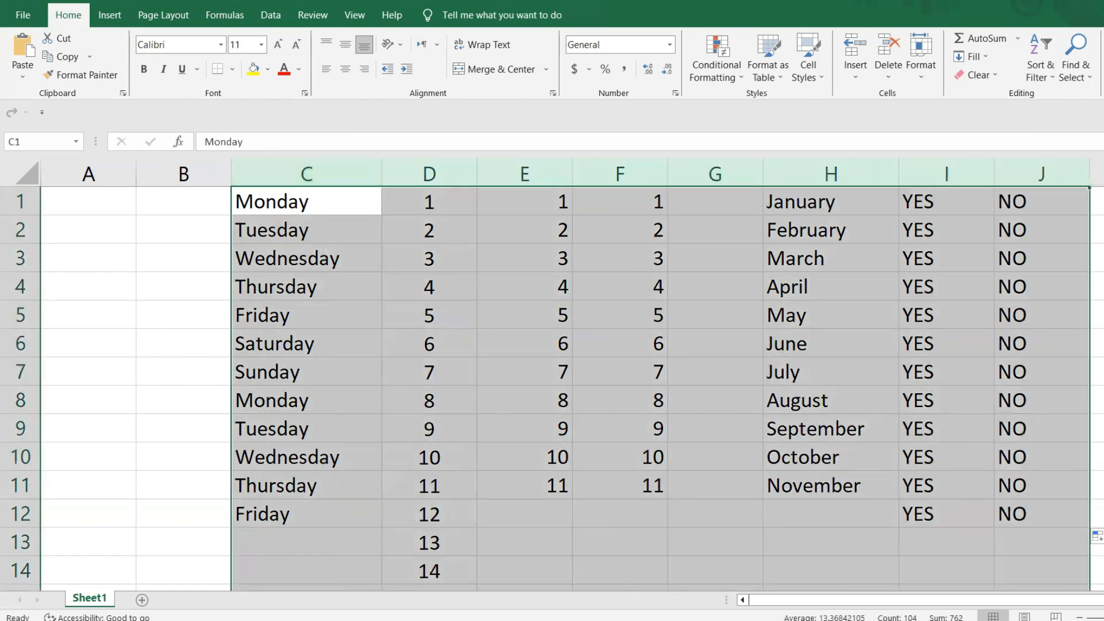
{"action": "scroll", "coordinate": [544, 389], "scroll_direction": "down", "scroll_amount": 5}
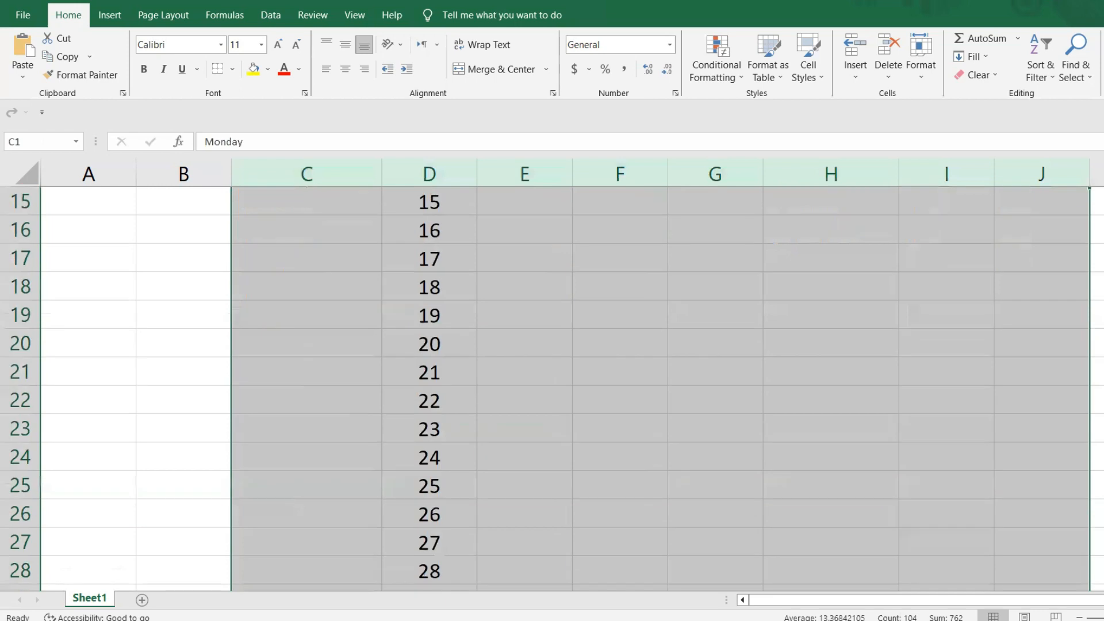
{"action": "scroll", "coordinate": [544, 388], "scroll_direction": "down", "scroll_amount": 20}
{"action": "scroll", "coordinate": [544, 388], "scroll_direction": "up", "scroll_amount": 20}
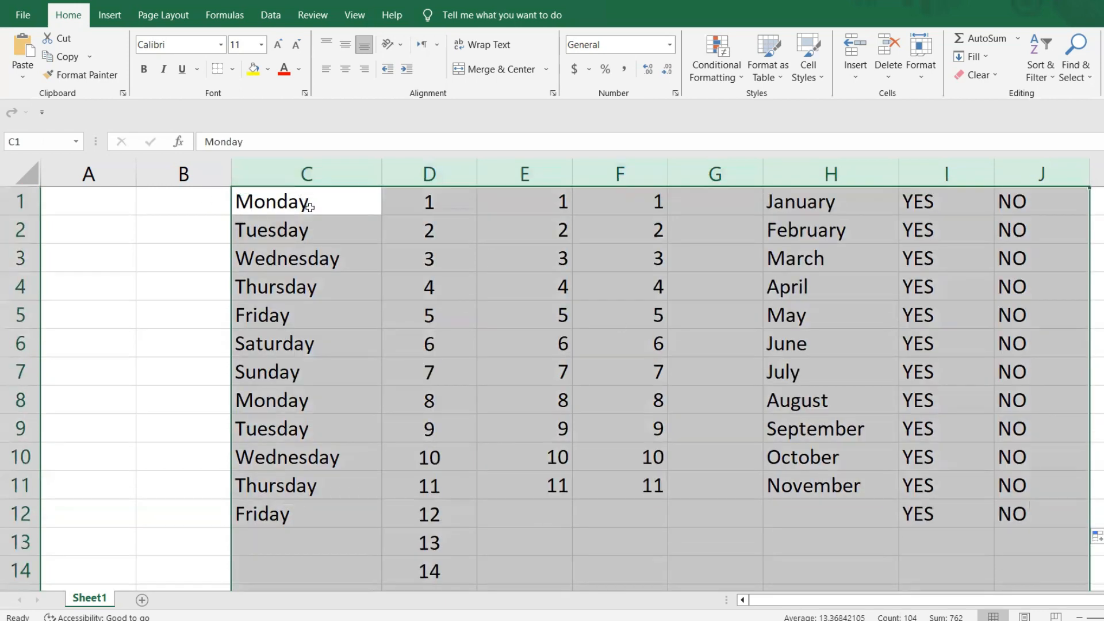
{"action": "left_click", "coordinate": [264, 454]}
{"action": "left_click", "coordinate": [313, 172]}
{"action": "left_click_drag", "start_coordinate": [312, 171], "coordinate": [1011, 175]}
{"action": "left_click", "coordinate": [346, 51]}
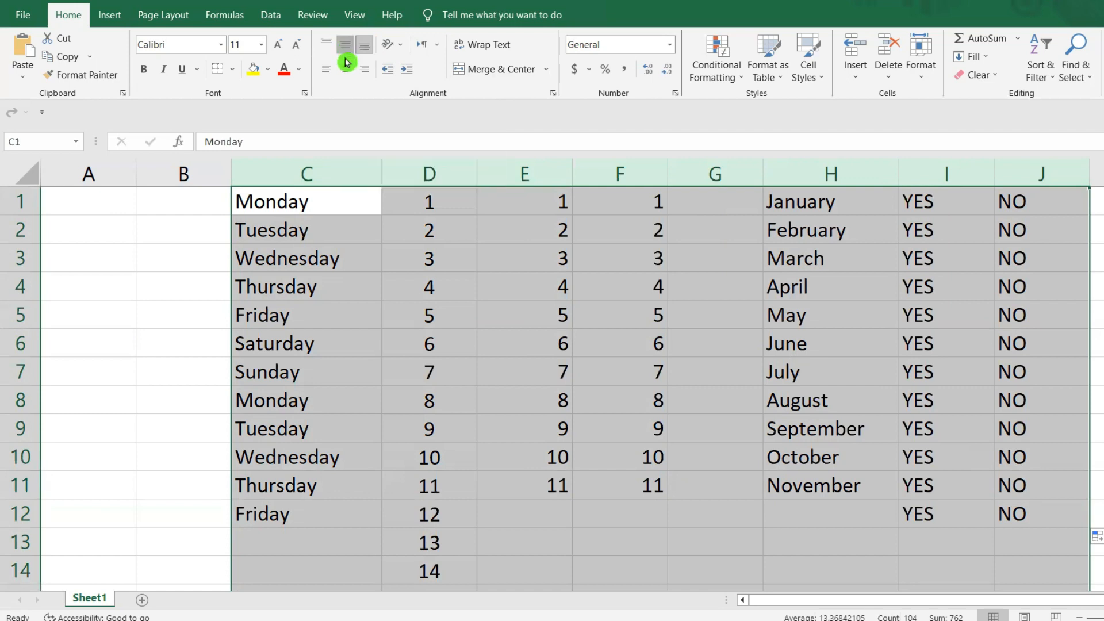
{"action": "left_click", "coordinate": [344, 68]}
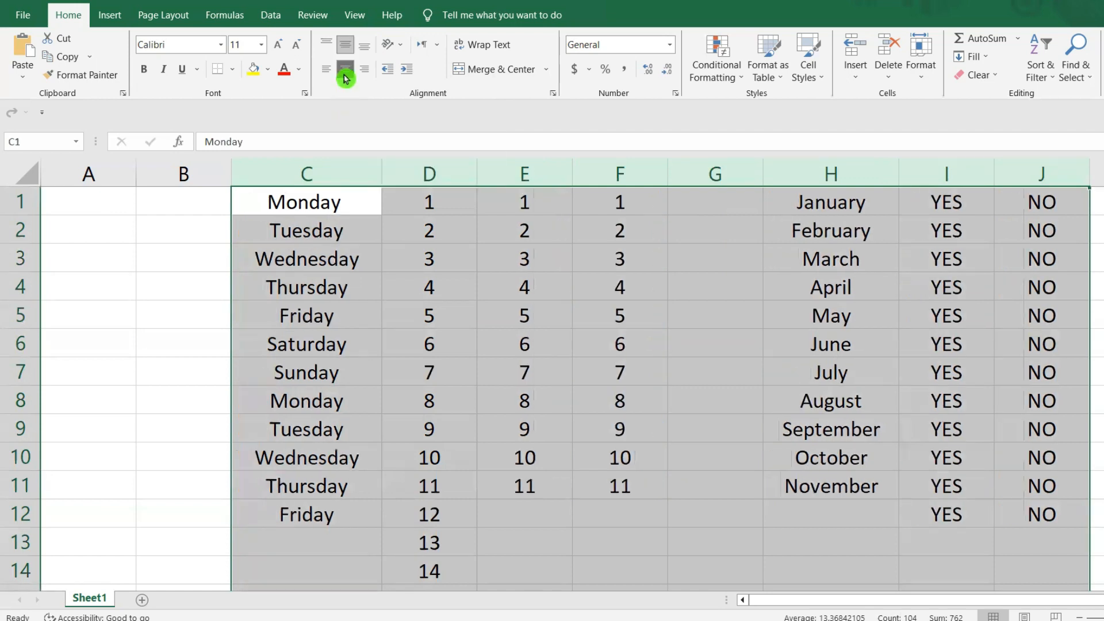
- Turn off the center and middle alignment on columns C through J, trying top alignment and left alignment instead
{"action": "left_click", "coordinate": [345, 78]}
{"action": "left_click", "coordinate": [325, 44]}
{"action": "left_click", "coordinate": [325, 44]}
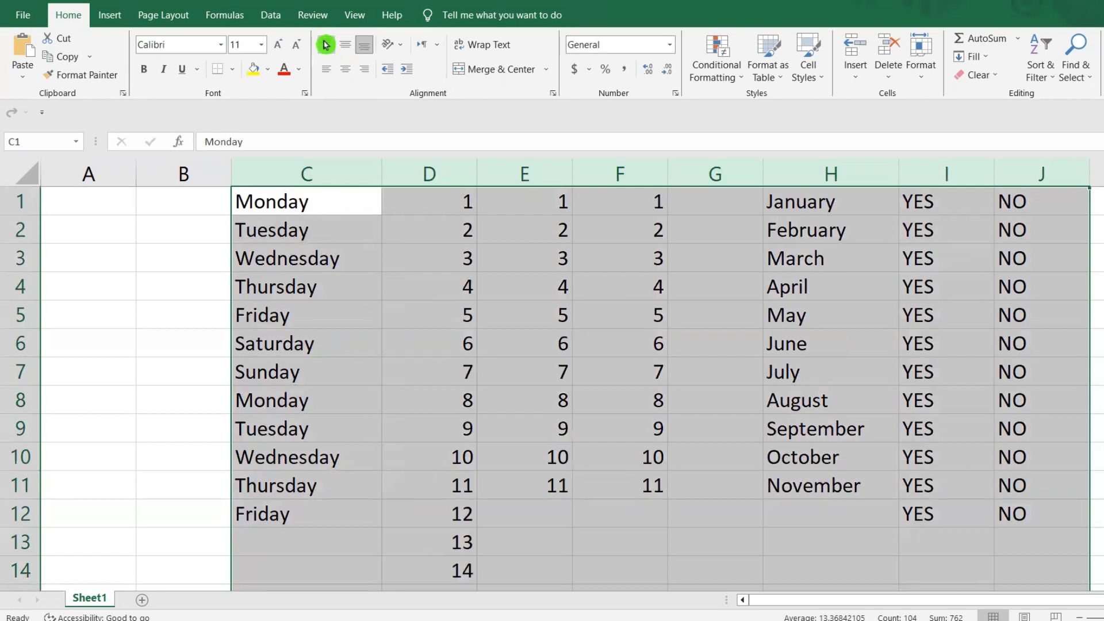
{"action": "left_click", "coordinate": [326, 68]}
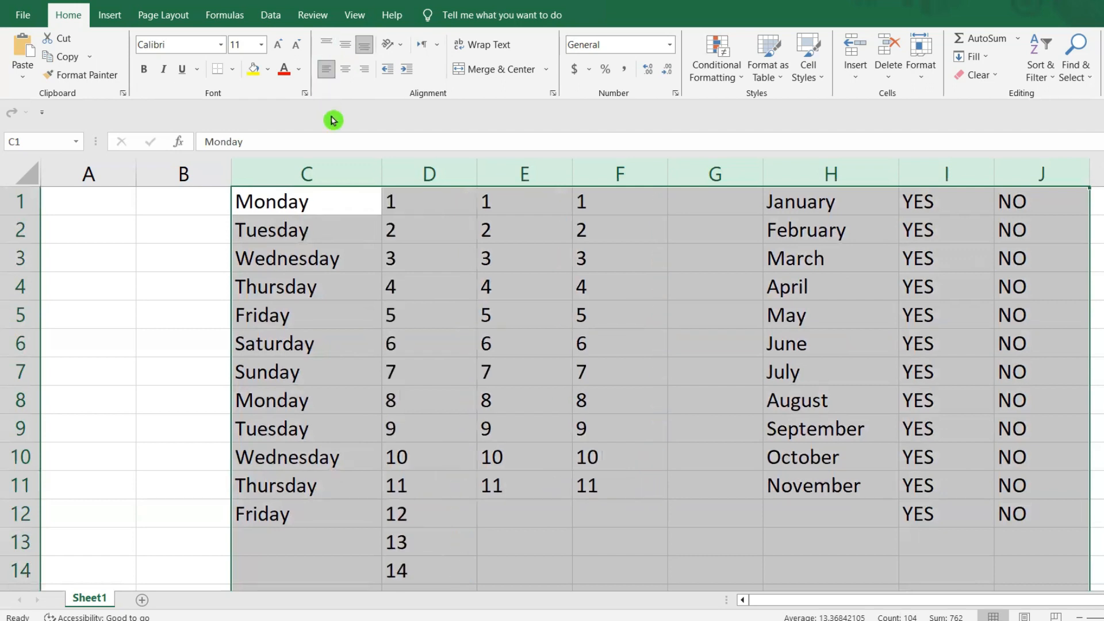
- Restore the horizontal center and vertical middle alignment on columns C through J and clear the selection
{"action": "left_click", "coordinate": [343, 70]}
{"action": "left_click", "coordinate": [346, 45]}
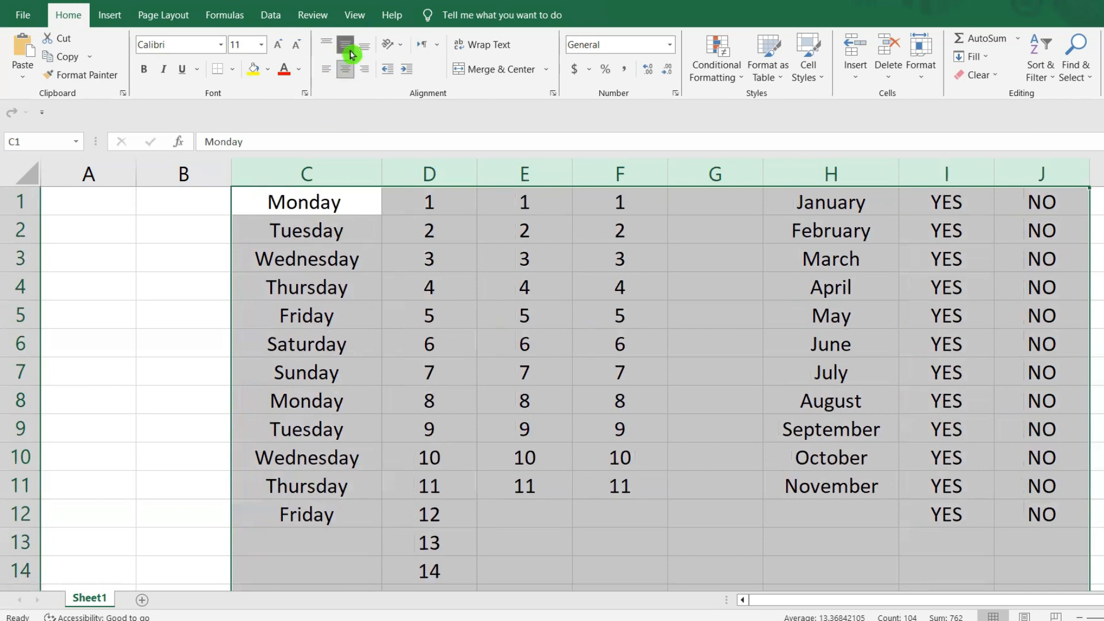
{"action": "left_click", "coordinate": [736, 348]}
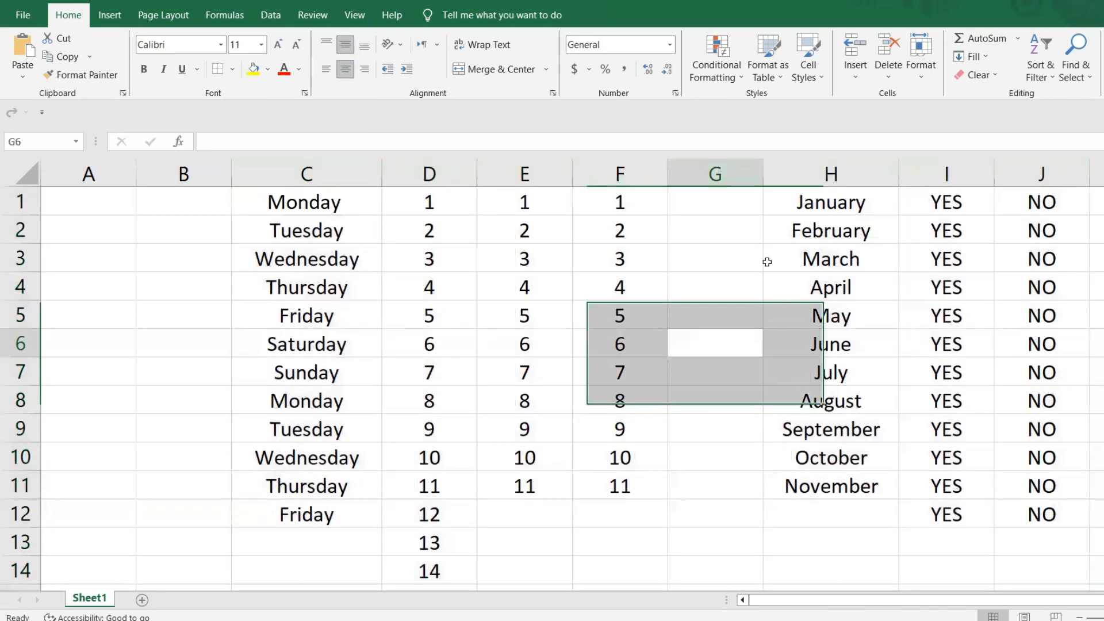
{"action": "left_click", "coordinate": [346, 70]}
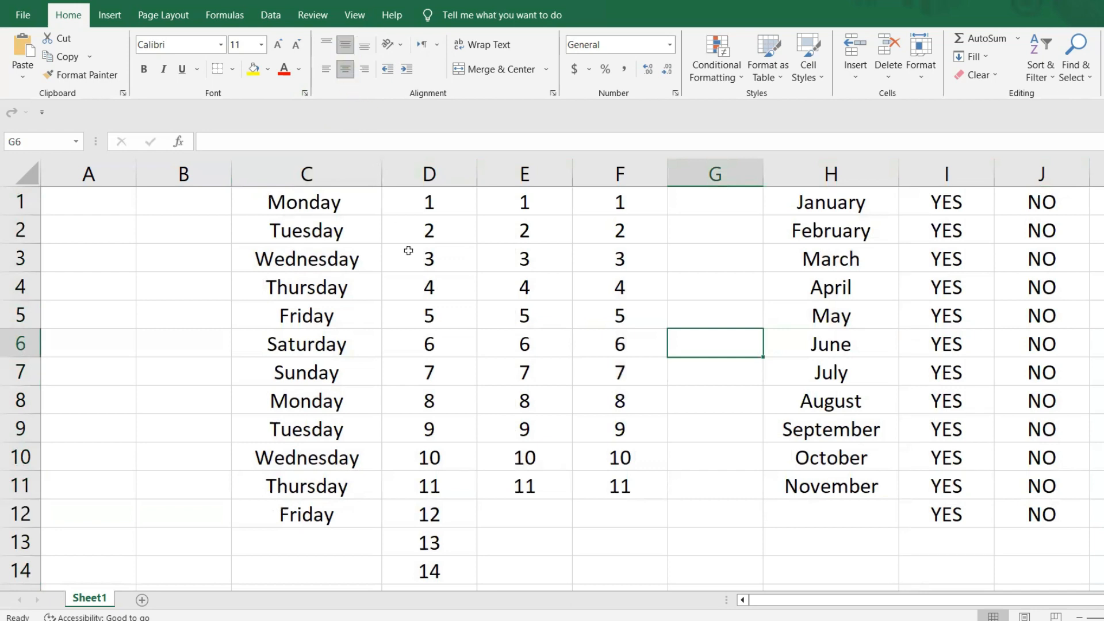
{"action": "left_click", "coordinate": [781, 408]}
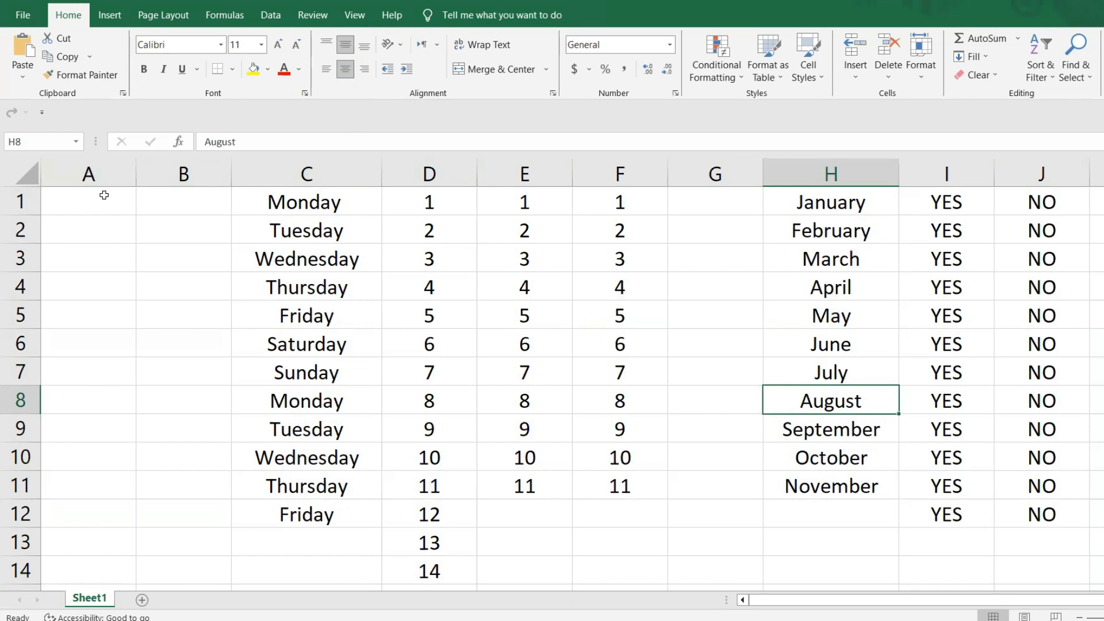
- Delete the empty column G between the numbers and the months
{"action": "left_click", "coordinate": [717, 172]}
{"action": "right_click", "coordinate": [719, 175]}
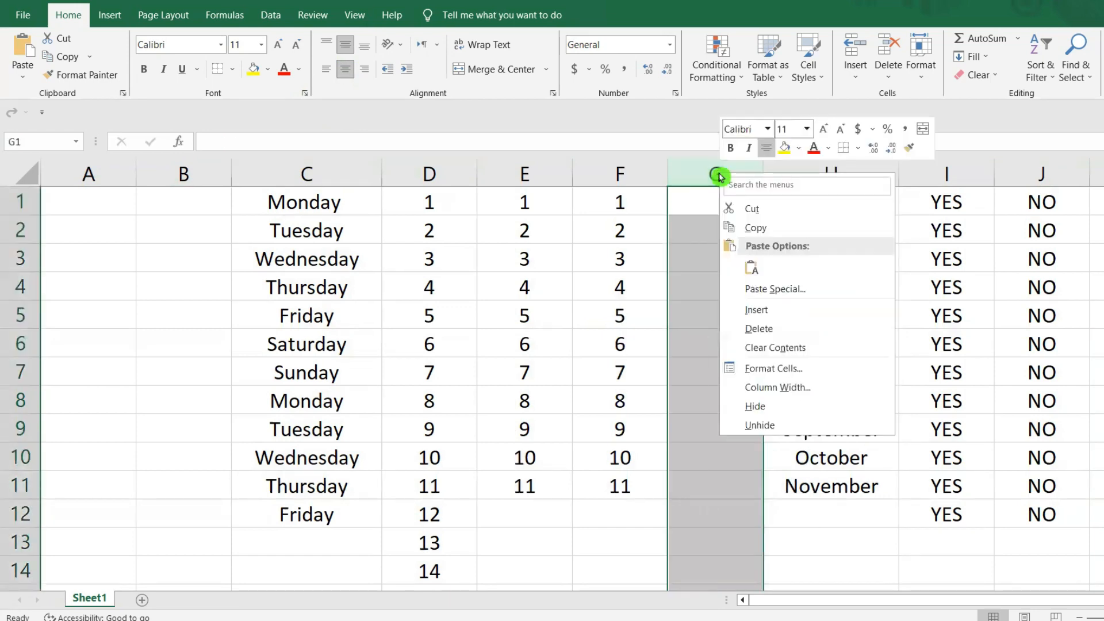
{"action": "left_click", "coordinate": [762, 331]}
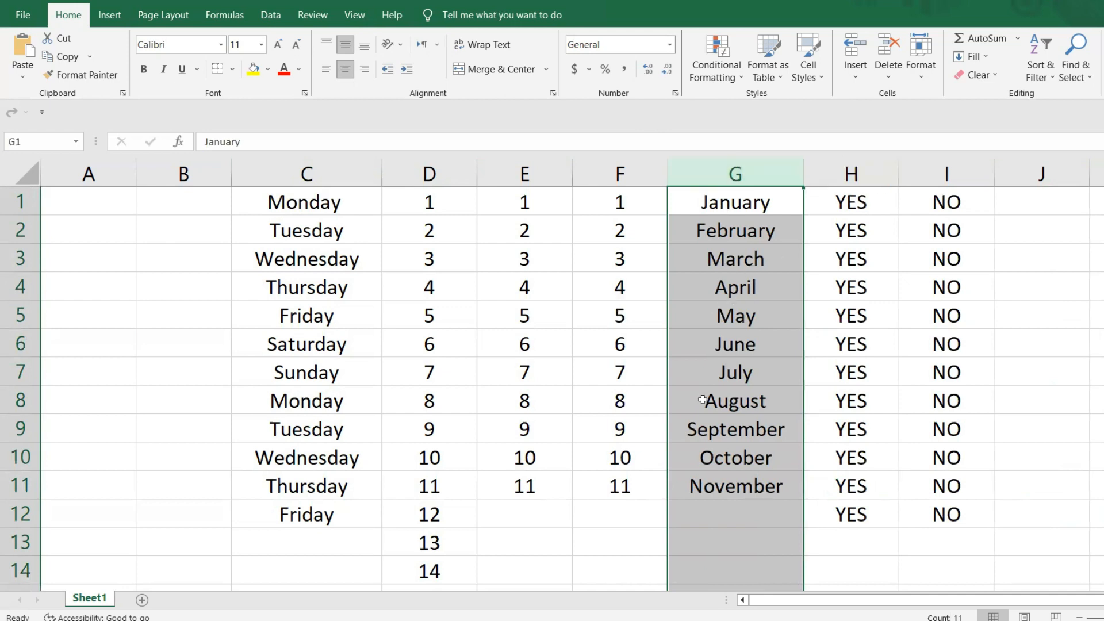
{"action": "left_click", "coordinate": [1014, 389]}
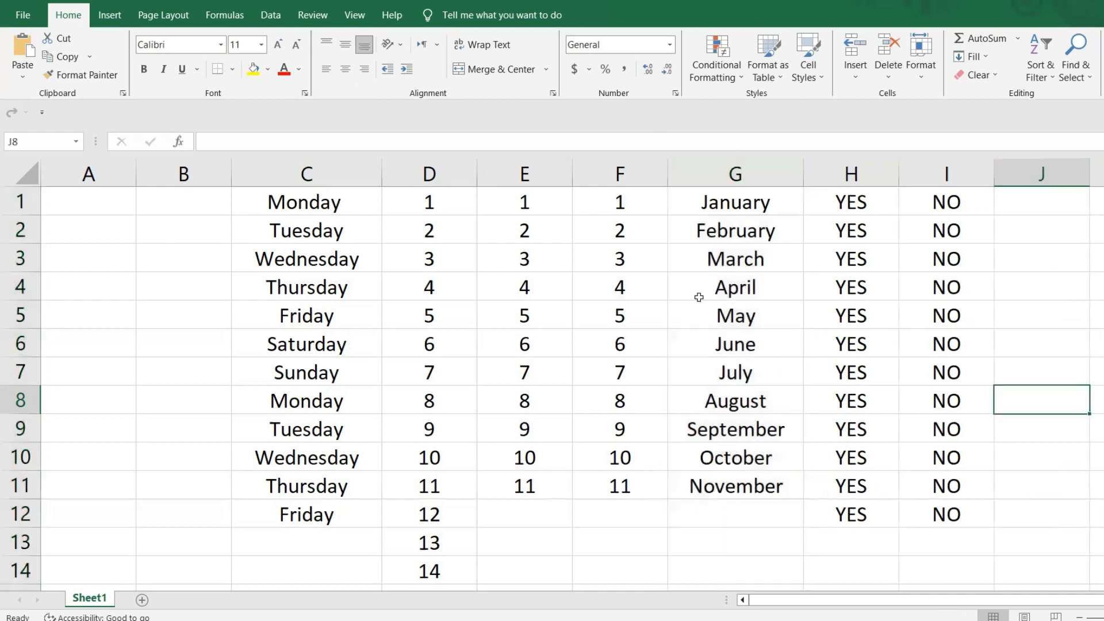
- Insert a blank column before the month column and delete that blank column again
{"action": "right_click", "coordinate": [735, 172]}
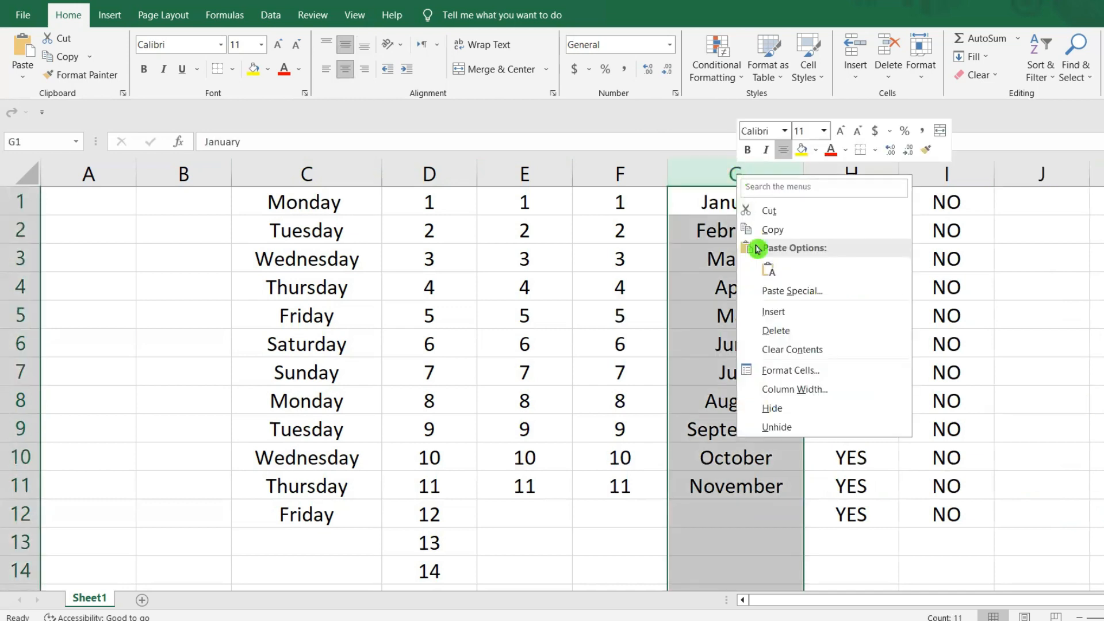
{"action": "left_click", "coordinate": [770, 312]}
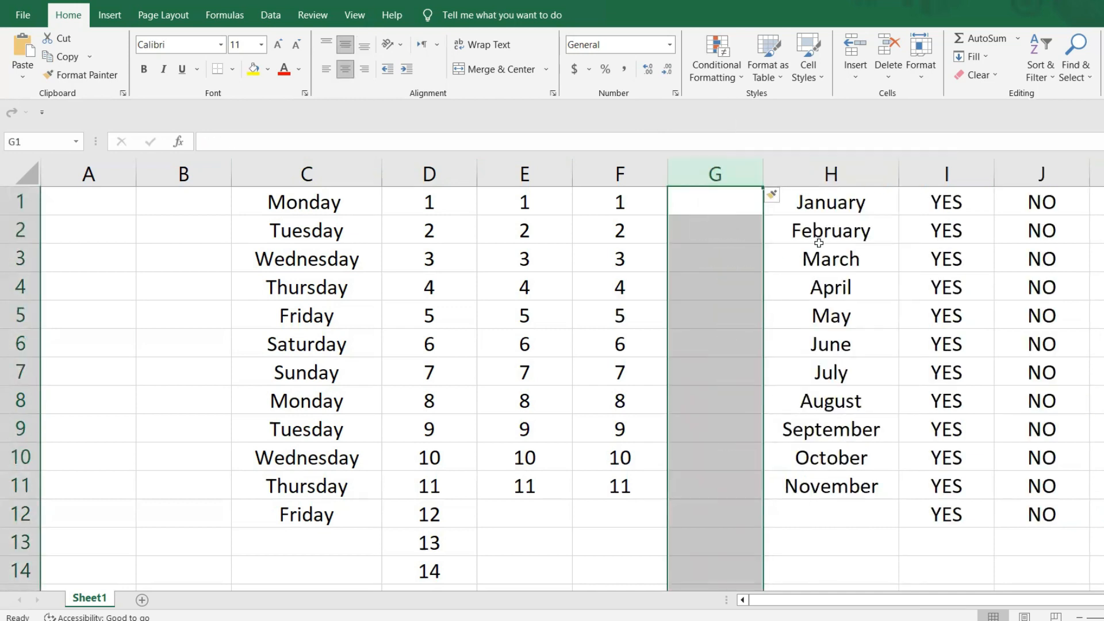
{"action": "left_click", "coordinate": [746, 361]}
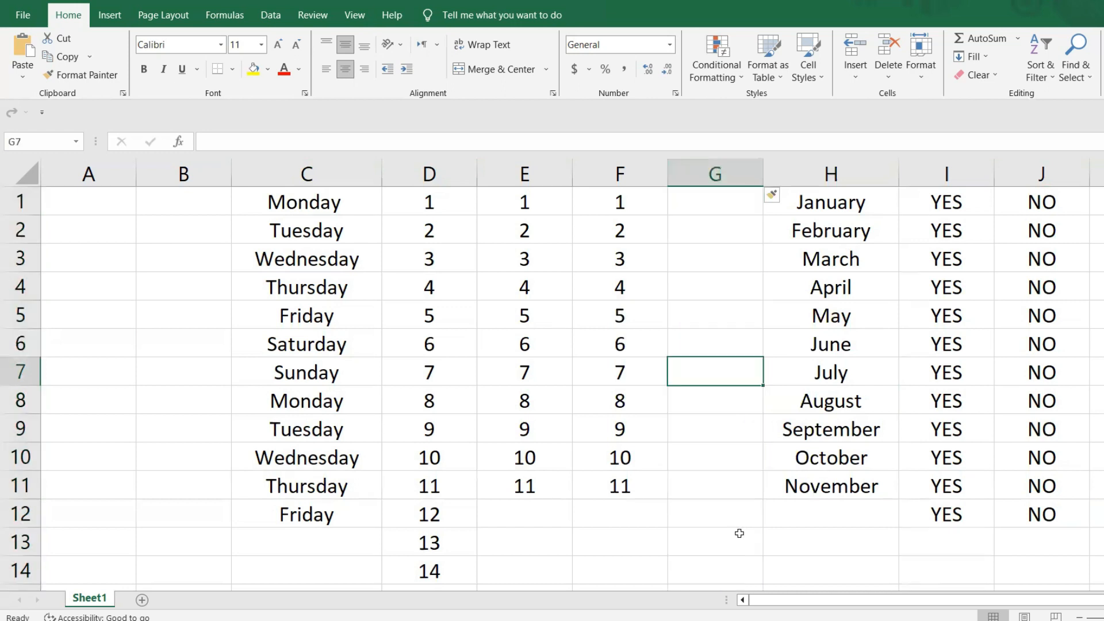
{"action": "left_click", "coordinate": [716, 173]}
{"action": "right_click", "coordinate": [714, 172]}
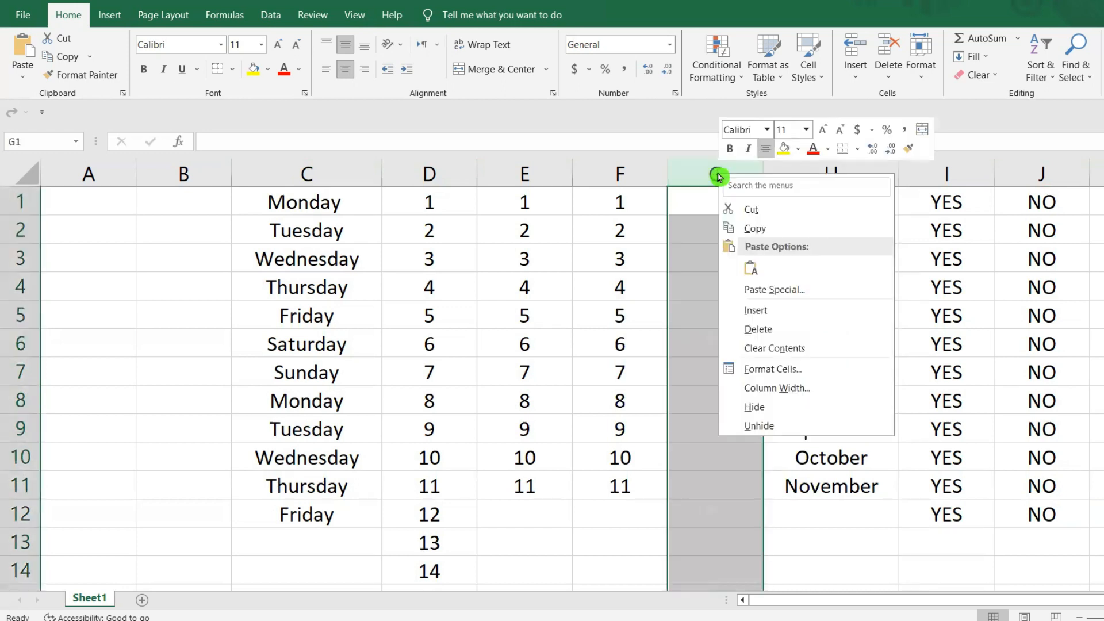
{"action": "left_click", "coordinate": [751, 331]}
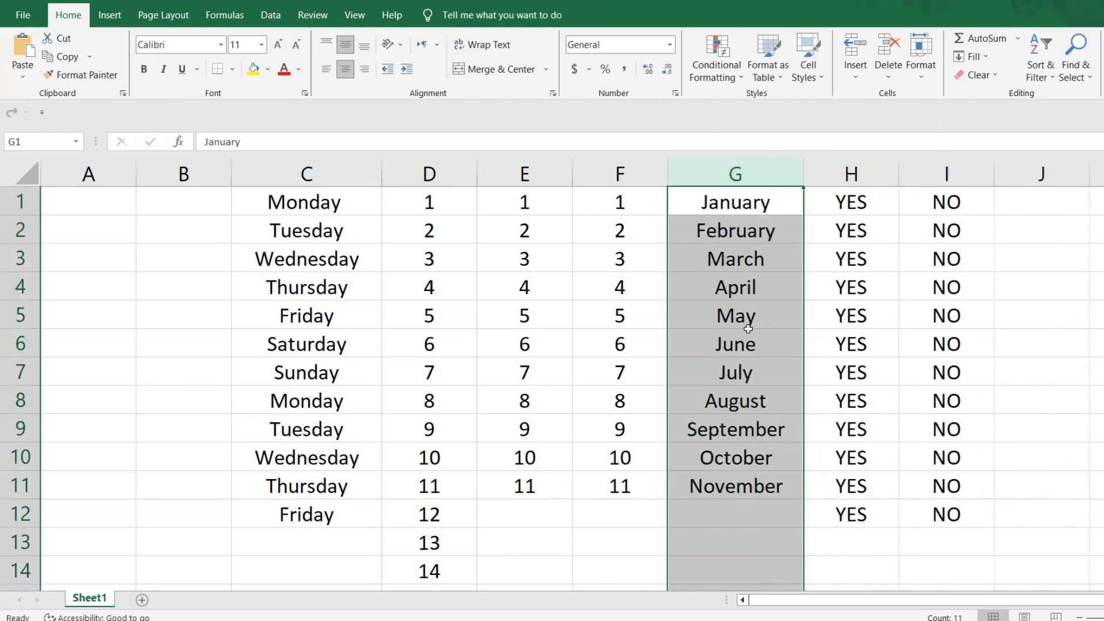
- Delete the empty columns A and B in front of the weekday column
{"action": "left_click_drag", "start_coordinate": [90, 172], "coordinate": [153, 172]}
{"action": "right_click", "coordinate": [154, 176]}
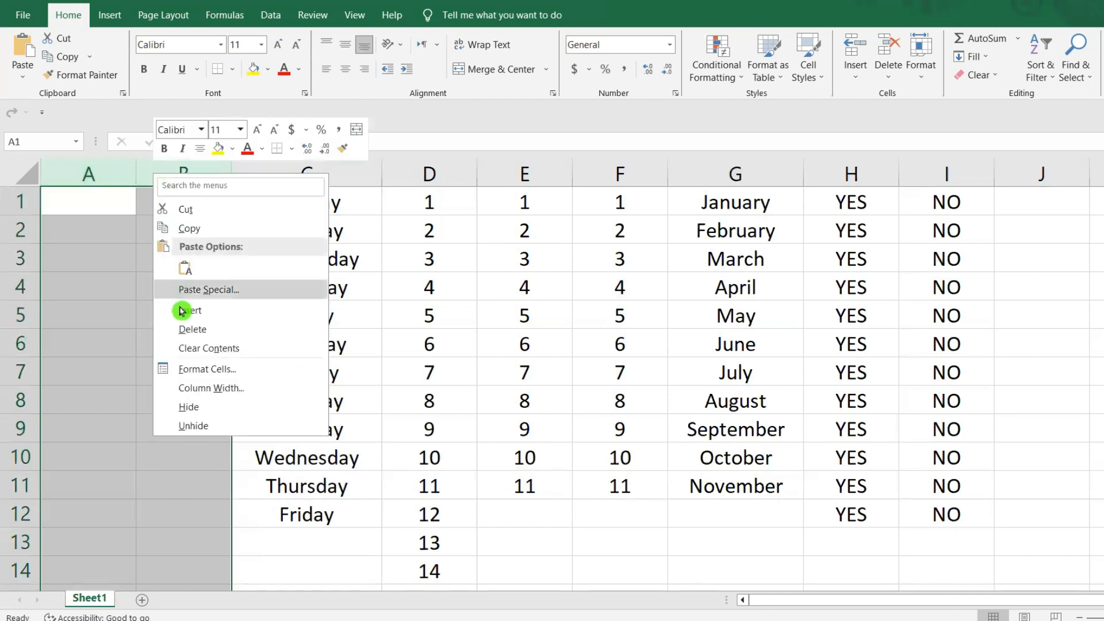
{"action": "left_click", "coordinate": [192, 329]}
{"action": "left_click", "coordinate": [925, 386]}
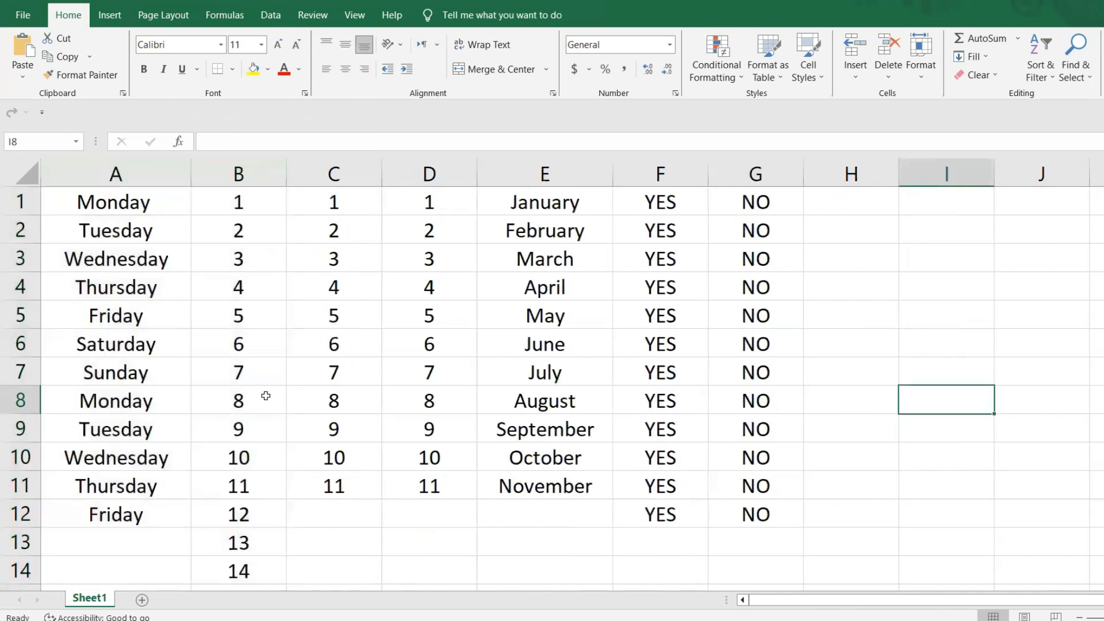
- Apply All Borders to the range A1:G12
{"action": "left_click_drag", "start_coordinate": [73, 197], "coordinate": [755, 513]}
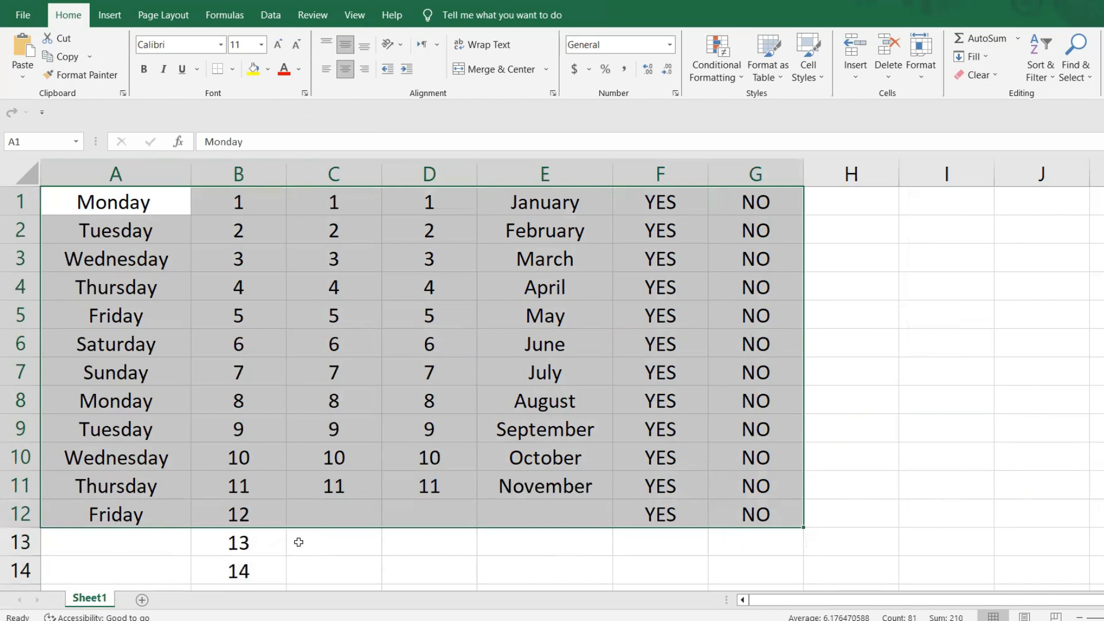
{"action": "left_click", "coordinate": [237, 74]}
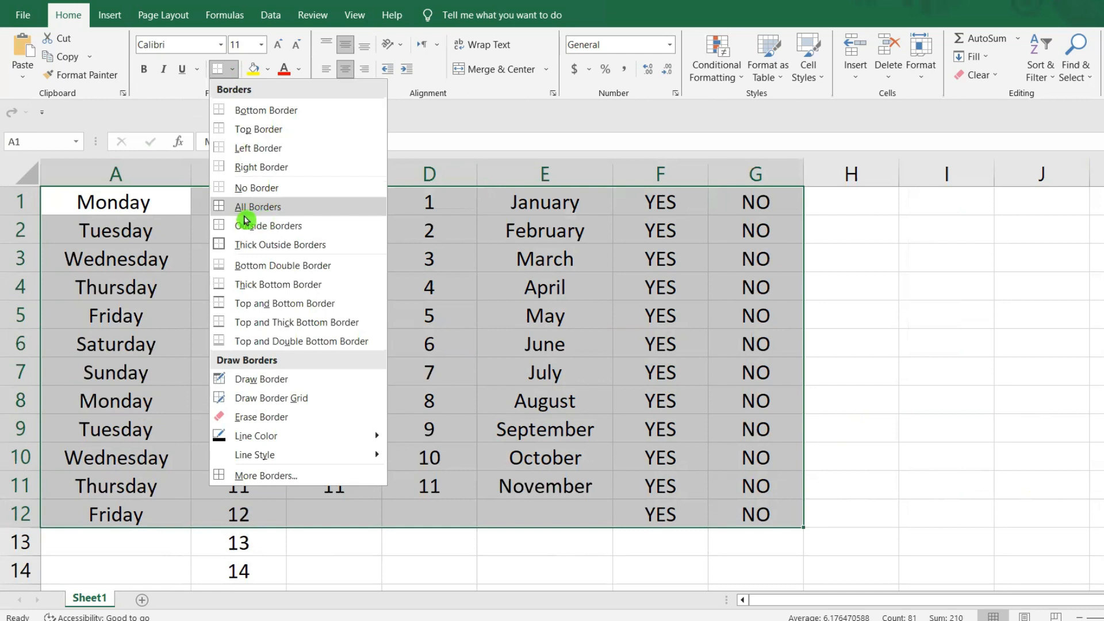
{"action": "left_click", "coordinate": [300, 207]}
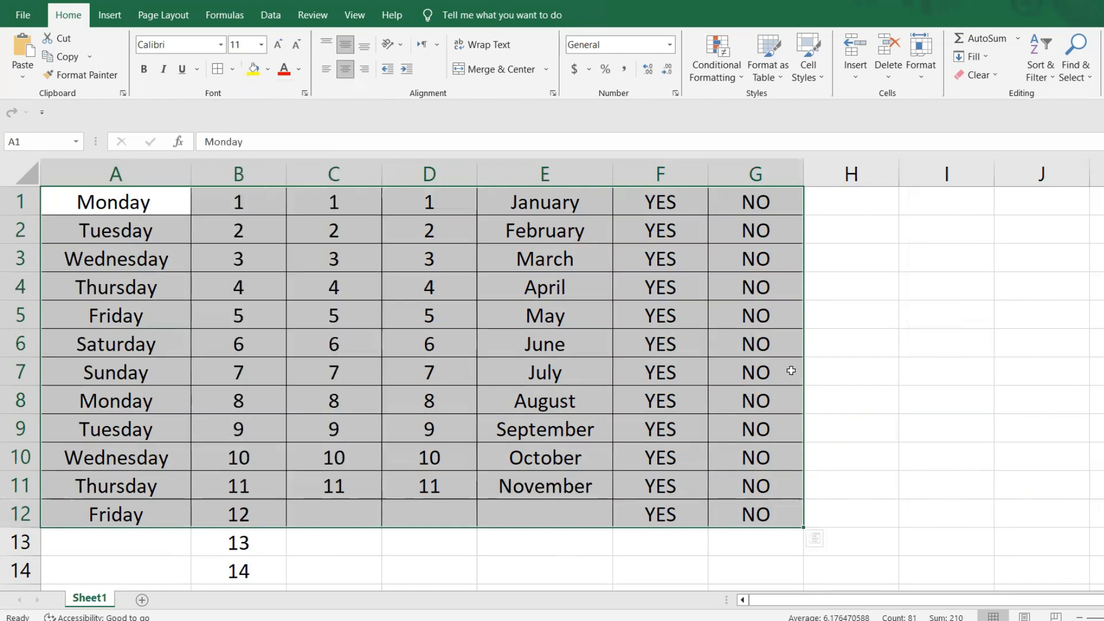
{"action": "left_click", "coordinate": [915, 397]}
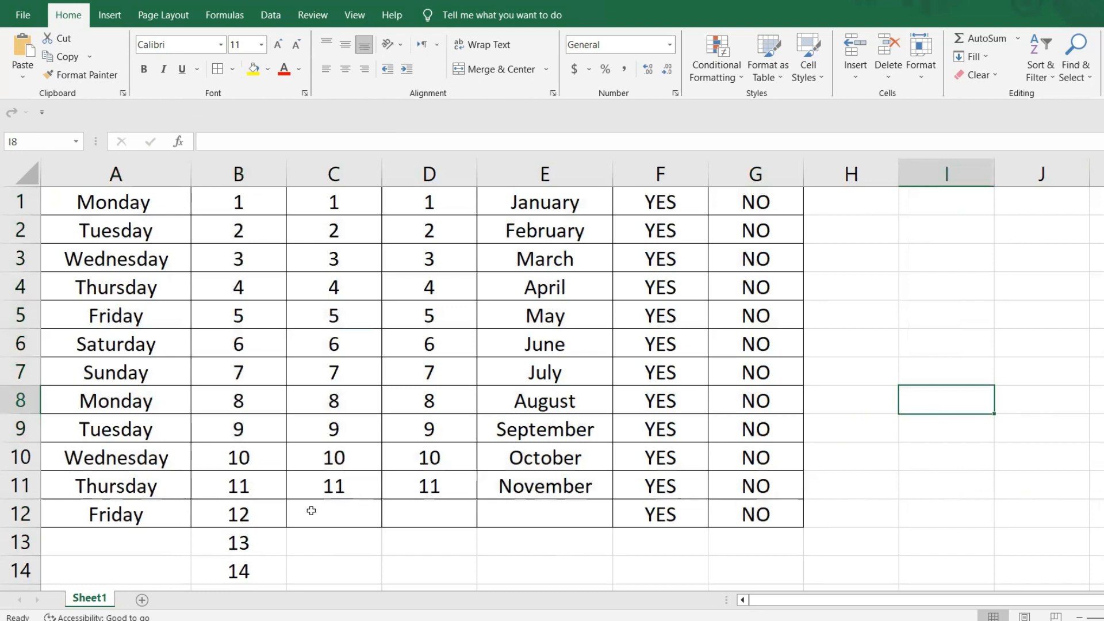
- Set the border line color to orange and draw single border edges beneath cells F6 and I5
{"action": "left_click_drag", "start_coordinate": [79, 202], "coordinate": [753, 513]}
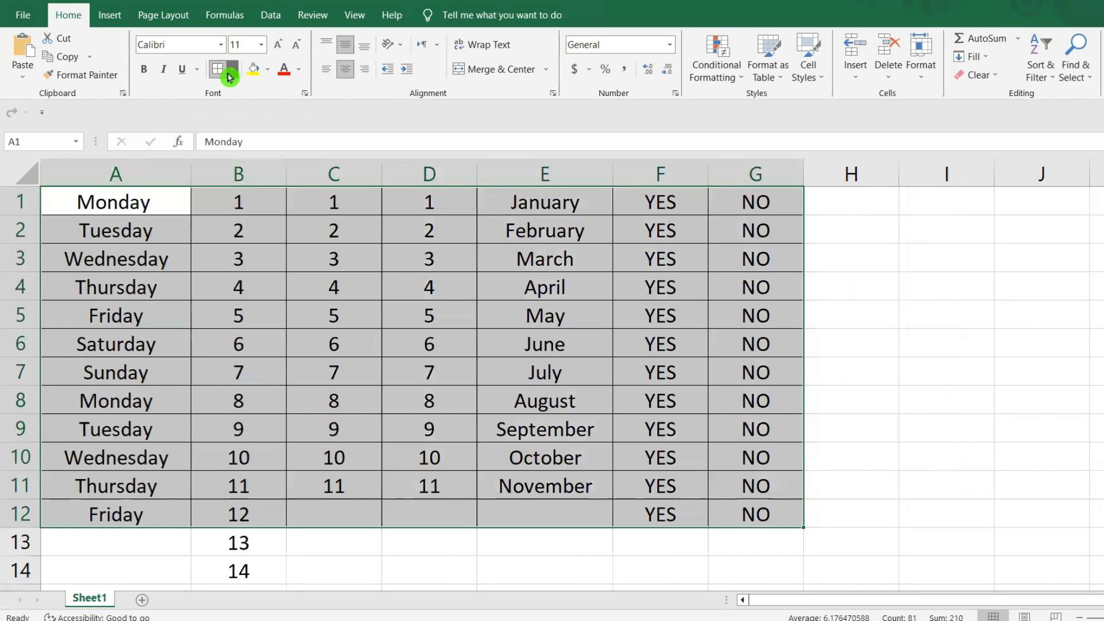
{"action": "left_click", "coordinate": [231, 73]}
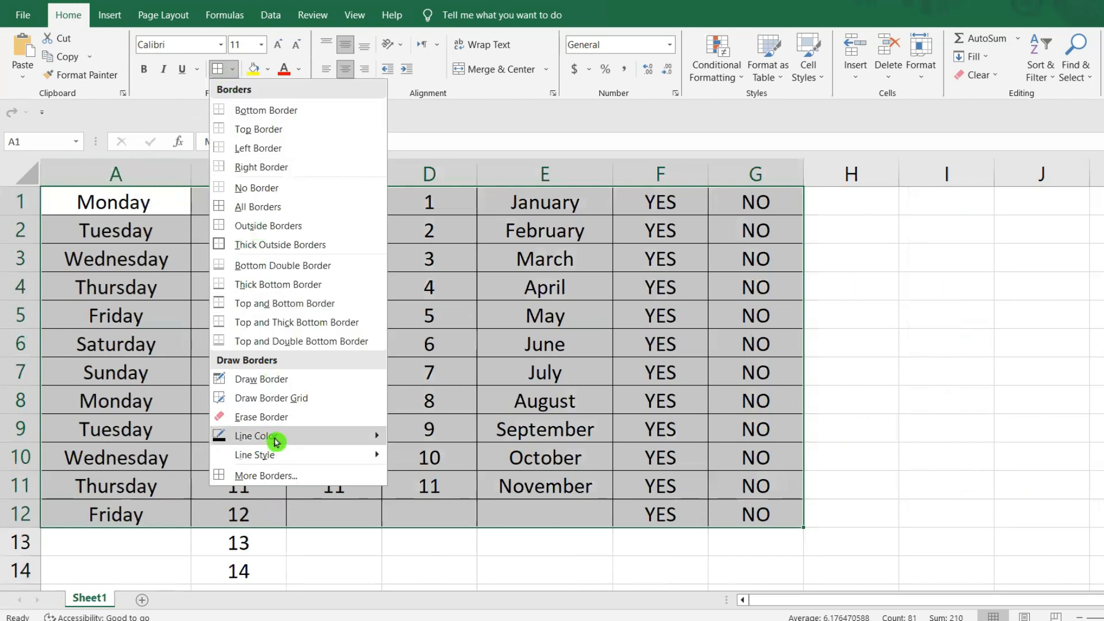
{"action": "mouse_move", "coordinate": [275, 442]}
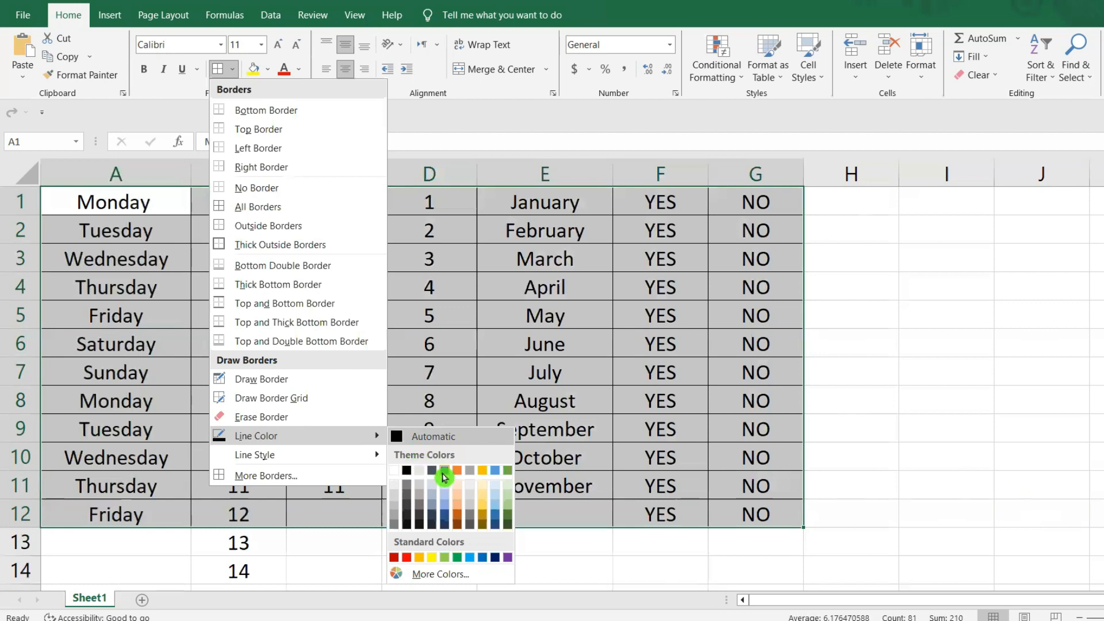
{"action": "left_click", "coordinate": [421, 557]}
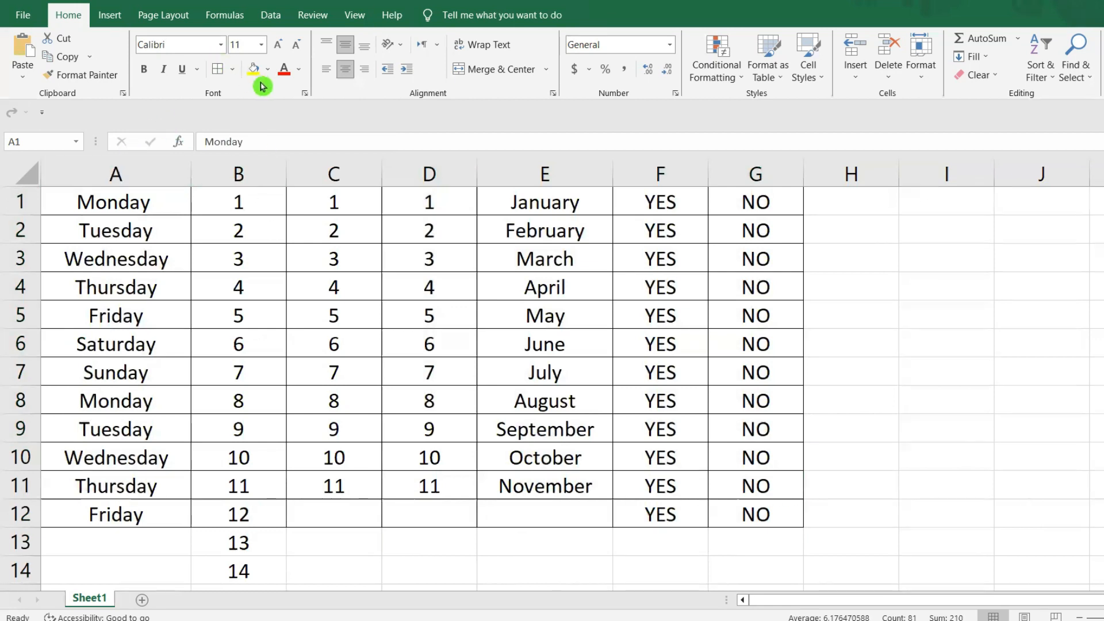
{"action": "left_click", "coordinate": [232, 69]}
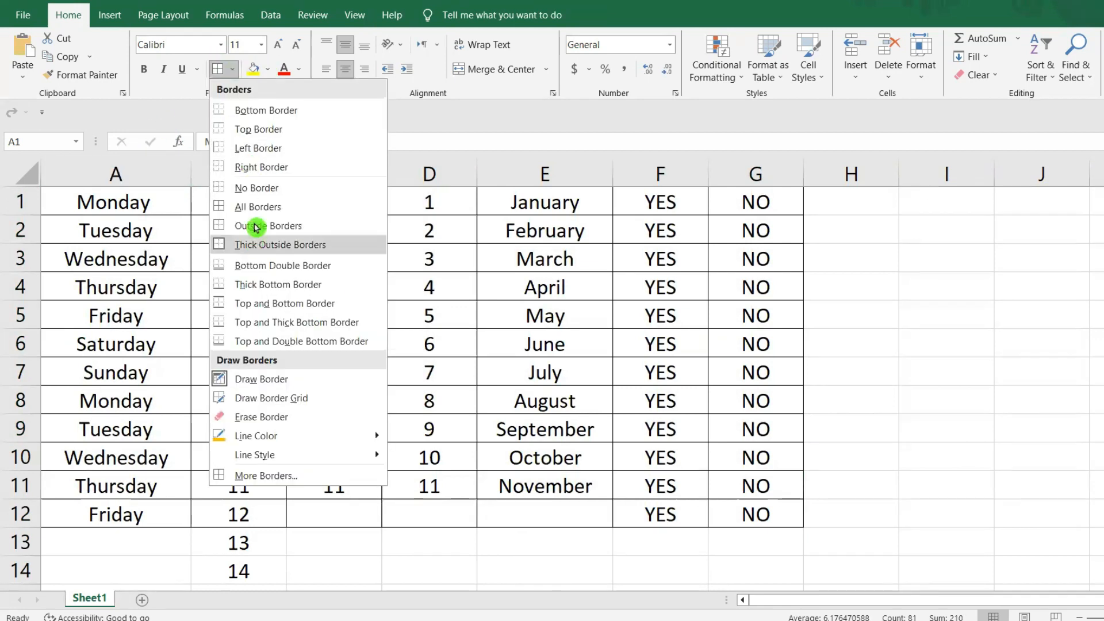
{"action": "left_click", "coordinate": [78, 200]}
{"action": "left_click", "coordinate": [652, 357]}
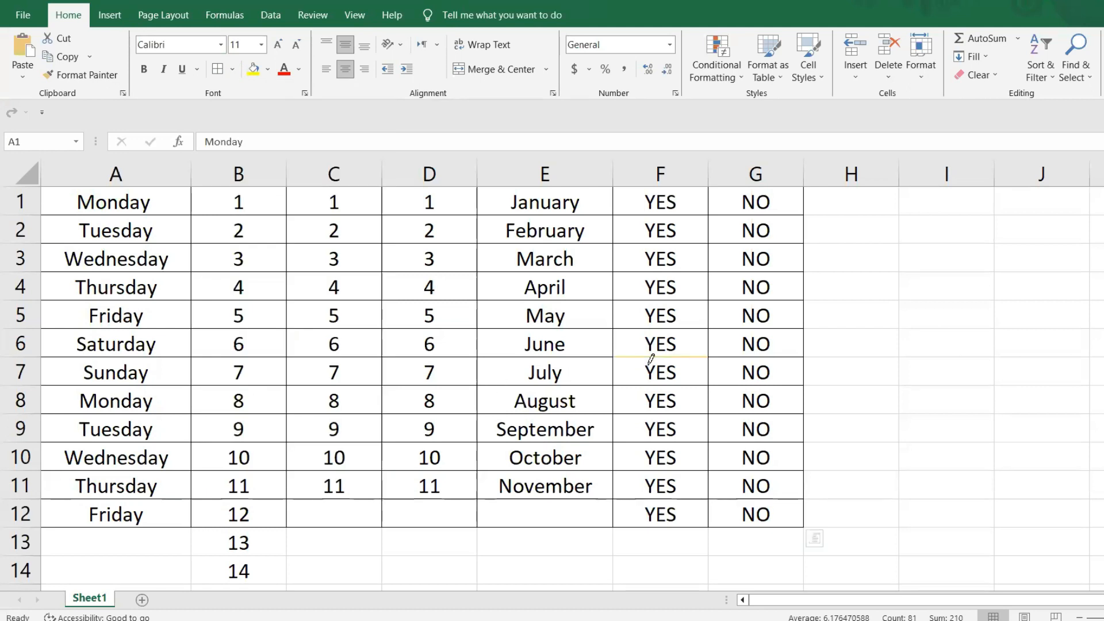
{"action": "left_click", "coordinate": [987, 326]}
- Choose the orange border line color again and draw borders around several overlapping cell blocks across the table
{"action": "mouse_move", "coordinate": [90, 199]}
{"action": "left_mouse_down"}
{"action": "mouse_move", "coordinate": [753, 537]}
{"action": "mouse_move", "coordinate": [747, 513]}
{"action": "left_mouse_up"}
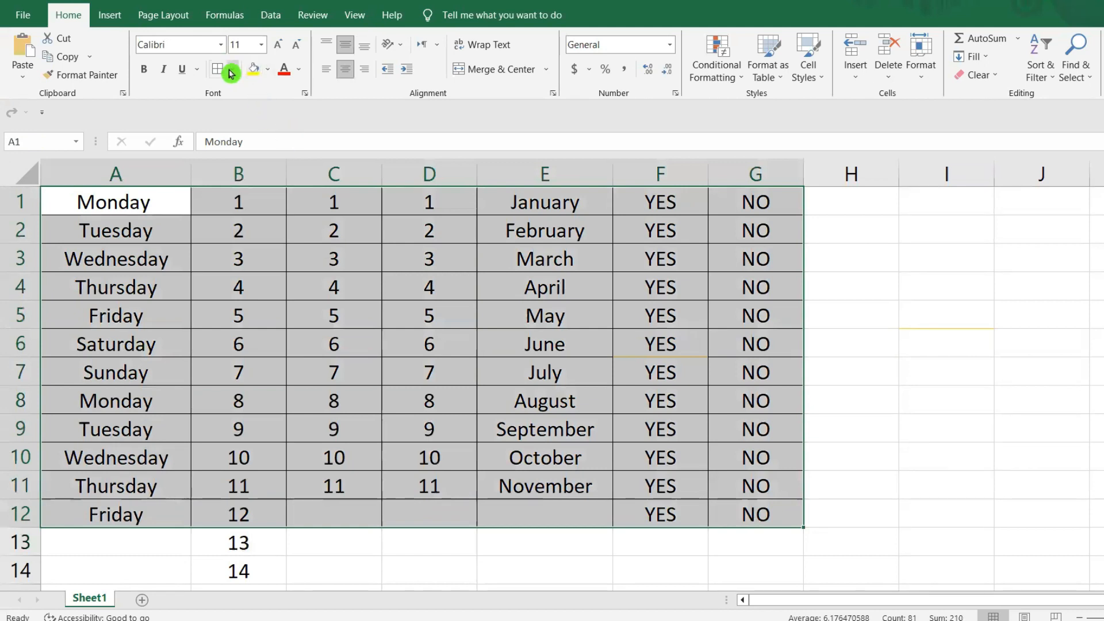
{"action": "left_click", "coordinate": [232, 70]}
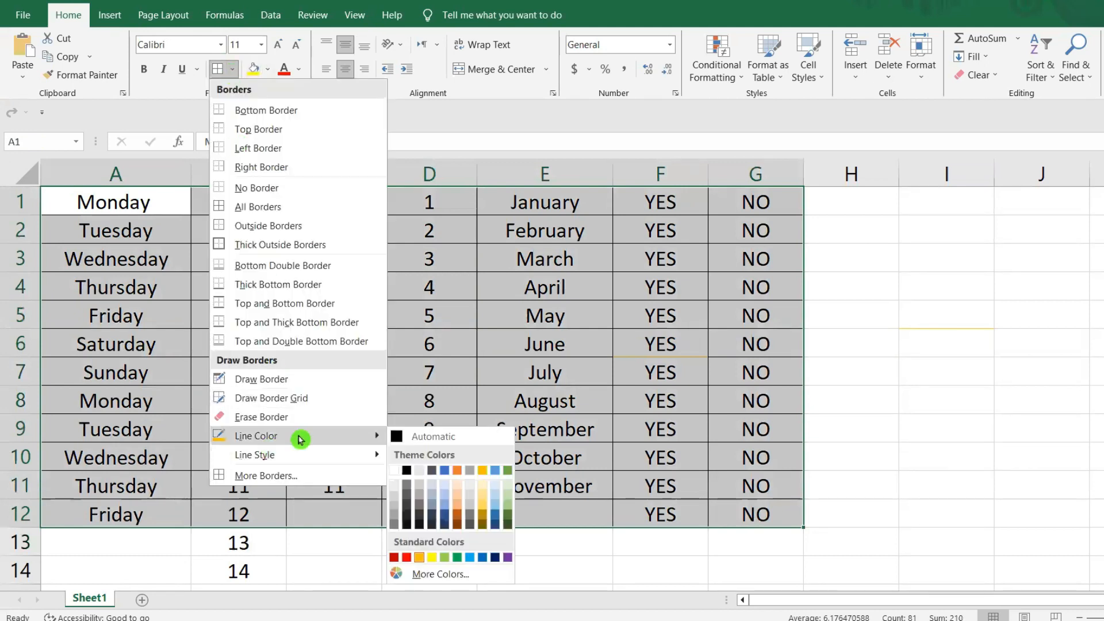
{"action": "left_click", "coordinate": [419, 558]}
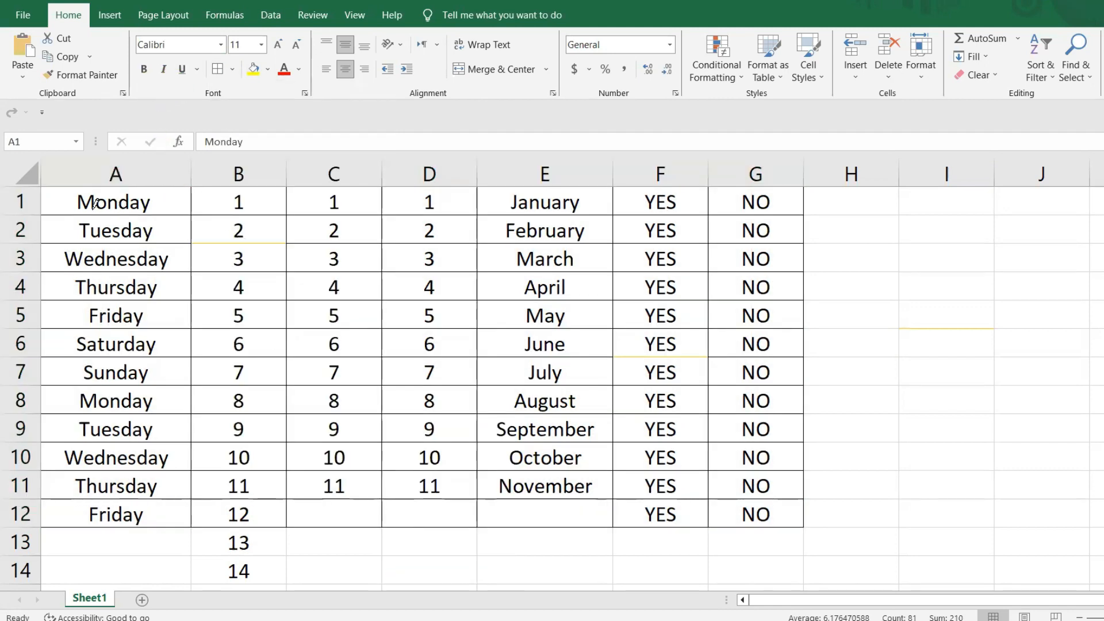
{"action": "mouse_move", "coordinate": [55, 206]}
{"action": "left_mouse_down"}
{"action": "mouse_move", "coordinate": [660, 217]}
{"action": "mouse_move", "coordinate": [721, 460]}
{"action": "mouse_move", "coordinate": [788, 395]}
{"action": "mouse_move", "coordinate": [632, 339]}
{"action": "mouse_move", "coordinate": [264, 251]}
{"action": "mouse_move", "coordinate": [334, 198]}
{"action": "mouse_move", "coordinate": [578, 256]}
{"action": "mouse_move", "coordinate": [653, 396]}
{"action": "mouse_move", "coordinate": [501, 428]}
{"action": "left_mouse_up"}
{"action": "left_click_drag", "start_coordinate": [264, 327], "coordinate": [420, 430]}
{"action": "left_click_drag", "start_coordinate": [298, 220], "coordinate": [426, 354]}
{"action": "left_click_drag", "start_coordinate": [499, 290], "coordinate": [698, 406]}
{"action": "left_click_drag", "start_coordinate": [632, 290], "coordinate": [759, 460]}
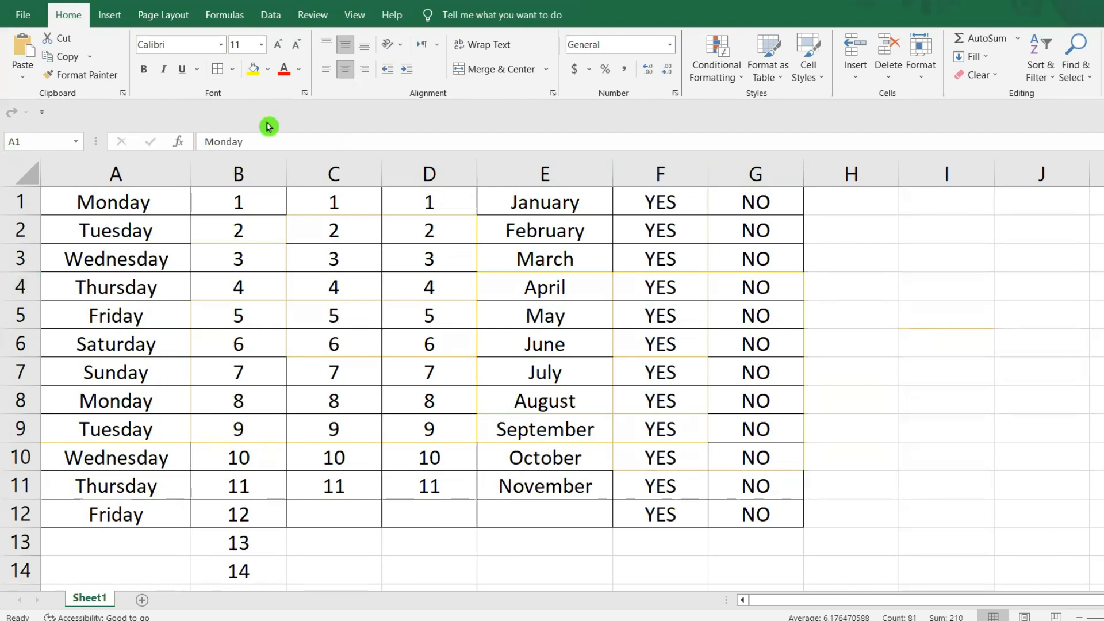
- Leave border drawing mode and return to normal cell selection
{"action": "left_click", "coordinate": [231, 72]}
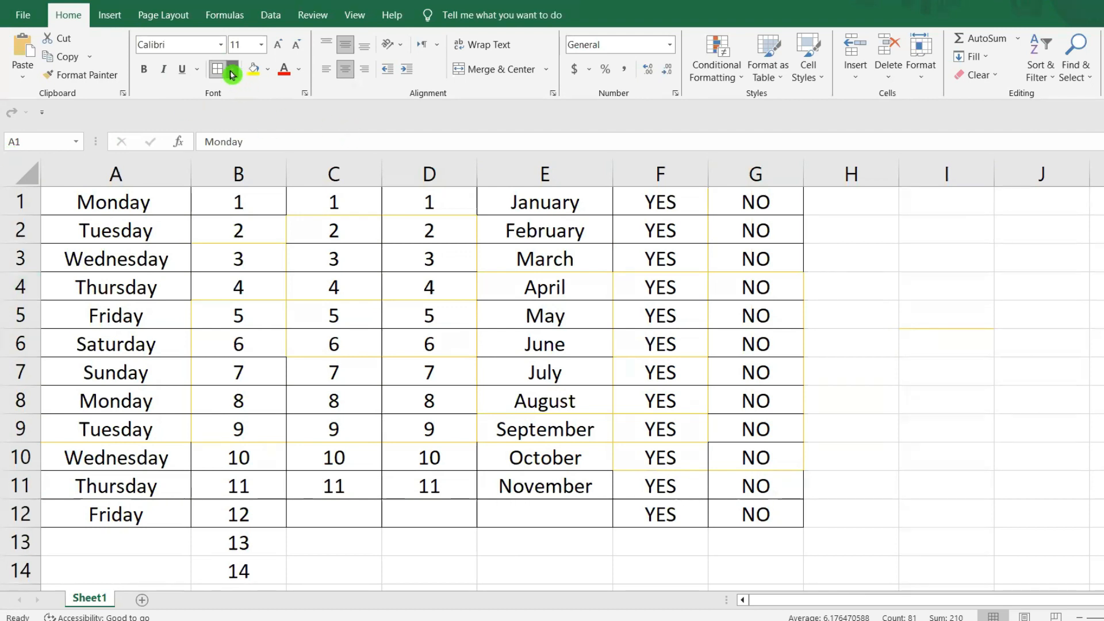
{"action": "left_click", "coordinate": [577, 379]}
{"action": "key", "text": "Escape"}
{"action": "left_click", "coordinate": [1095, 386]}
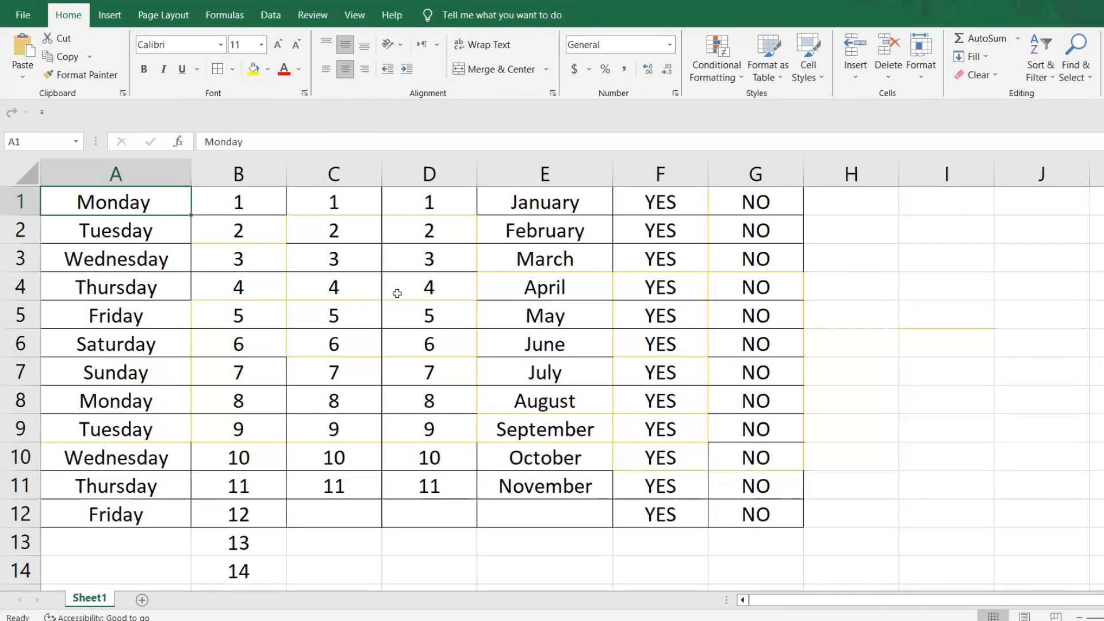
{"action": "mouse_move", "coordinate": [89, 199]}
{"action": "left_mouse_down"}
{"action": "mouse_move", "coordinate": [755, 505]}
{"action": "mouse_move", "coordinate": [827, 559]}
{"action": "mouse_move", "coordinate": [783, 535]}
{"action": "mouse_move", "coordinate": [786, 519]}
{"action": "left_mouse_up"}
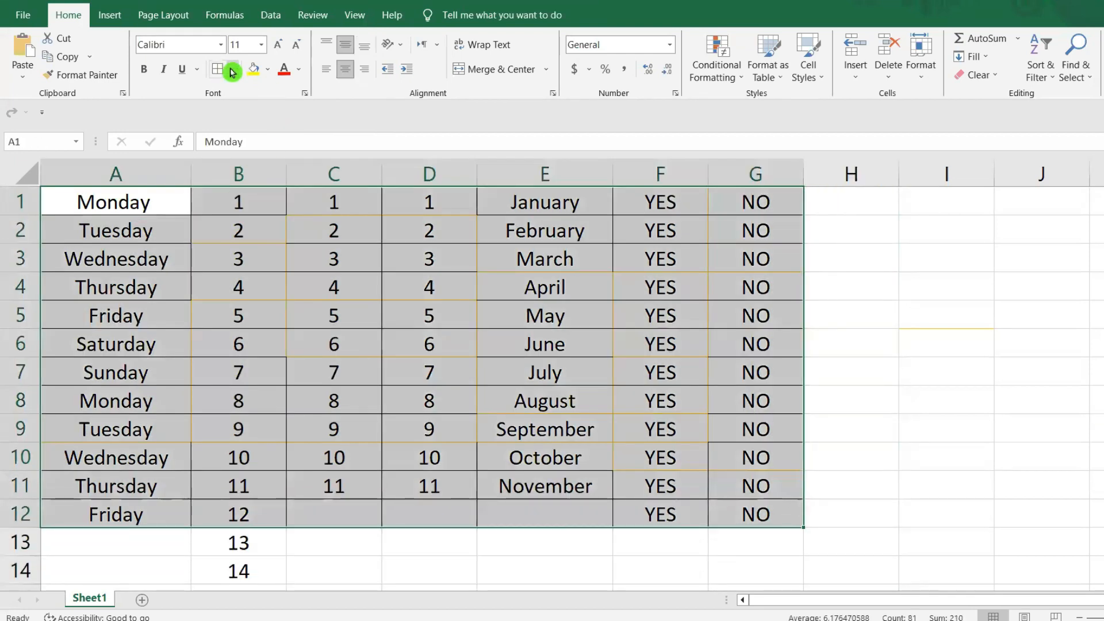
{"action": "left_click", "coordinate": [231, 69]}
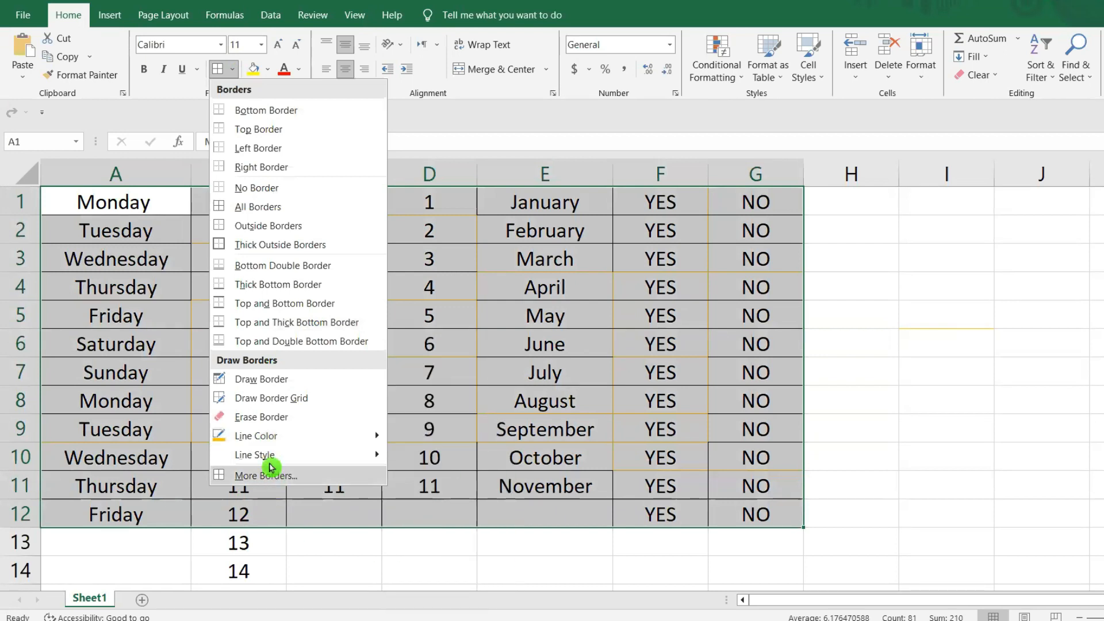
{"action": "left_click", "coordinate": [950, 331]}
- Enter the sample text GHHGG in cell H4, beside the table
{"action": "left_click", "coordinate": [864, 280]}
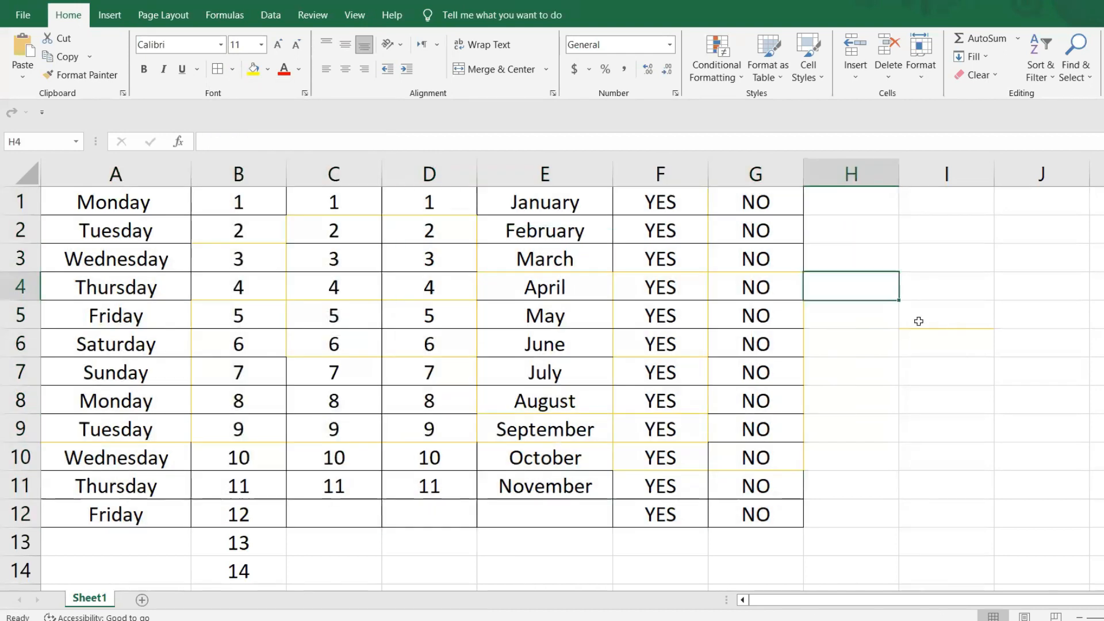
{"action": "type", "text": "GHHGG"}
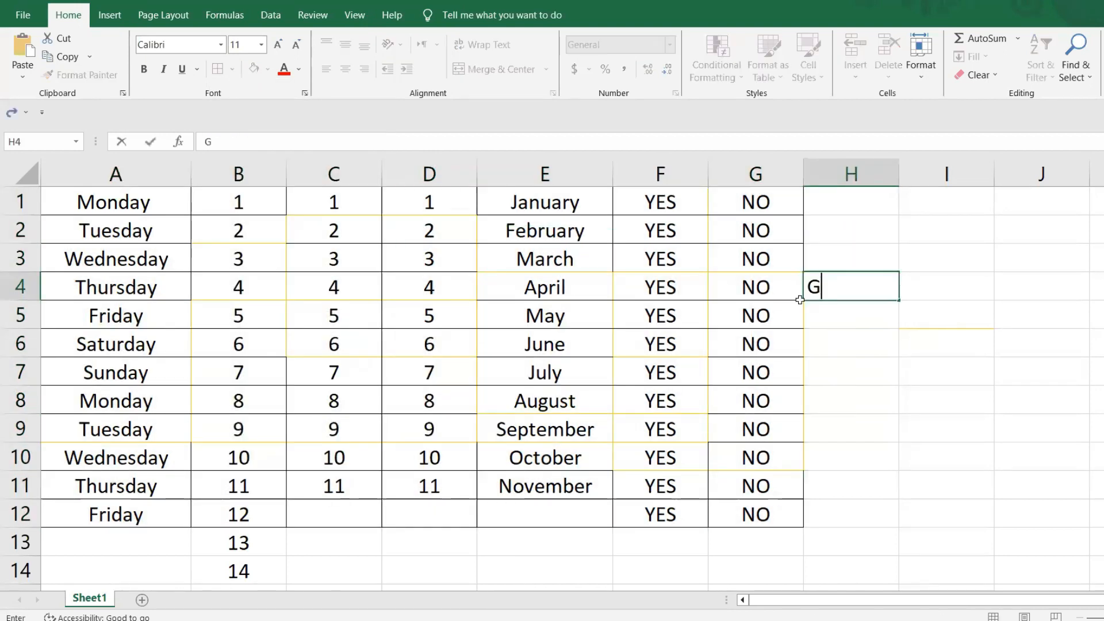
{"action": "left_click", "coordinate": [947, 427]}
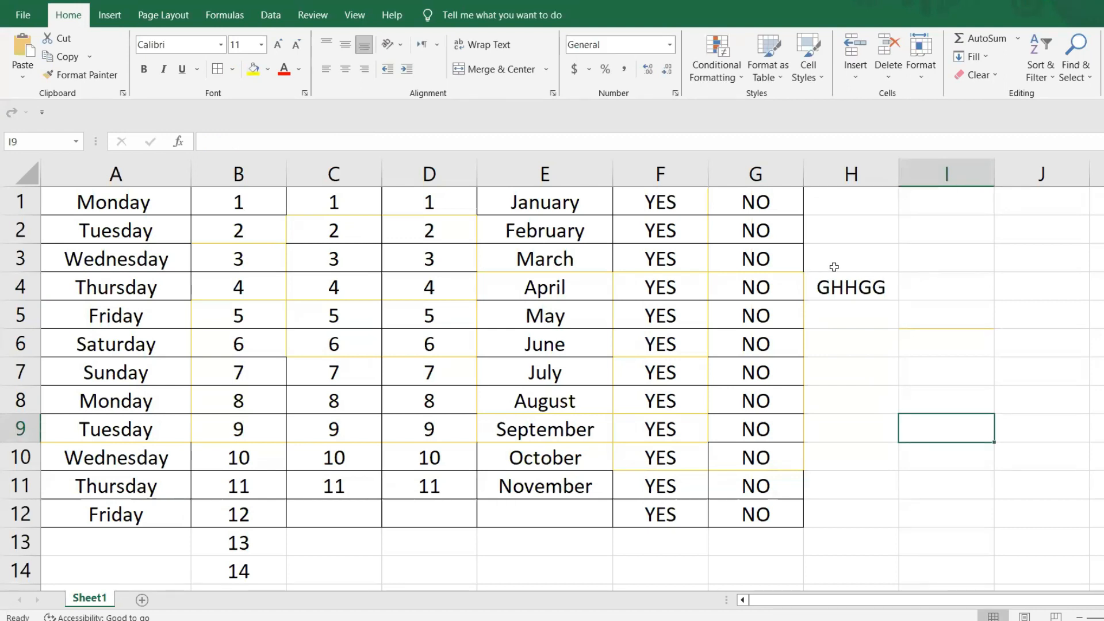
- Apply a Top Border to cell H4 containing GHHGG
{"action": "left_click", "coordinate": [847, 286]}
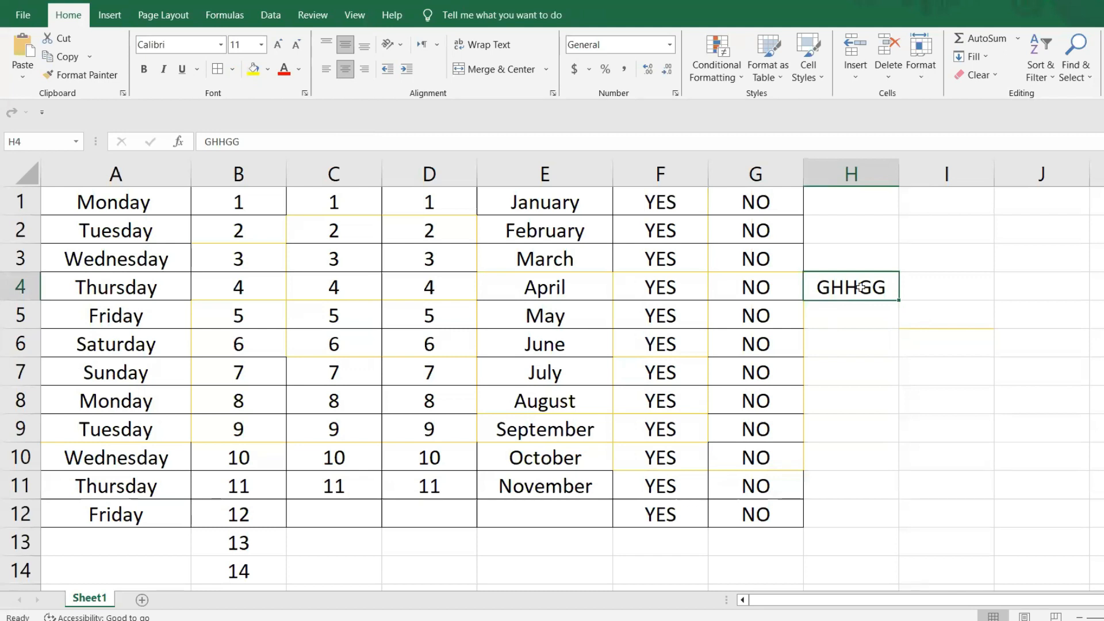
{"action": "left_click", "coordinate": [232, 70]}
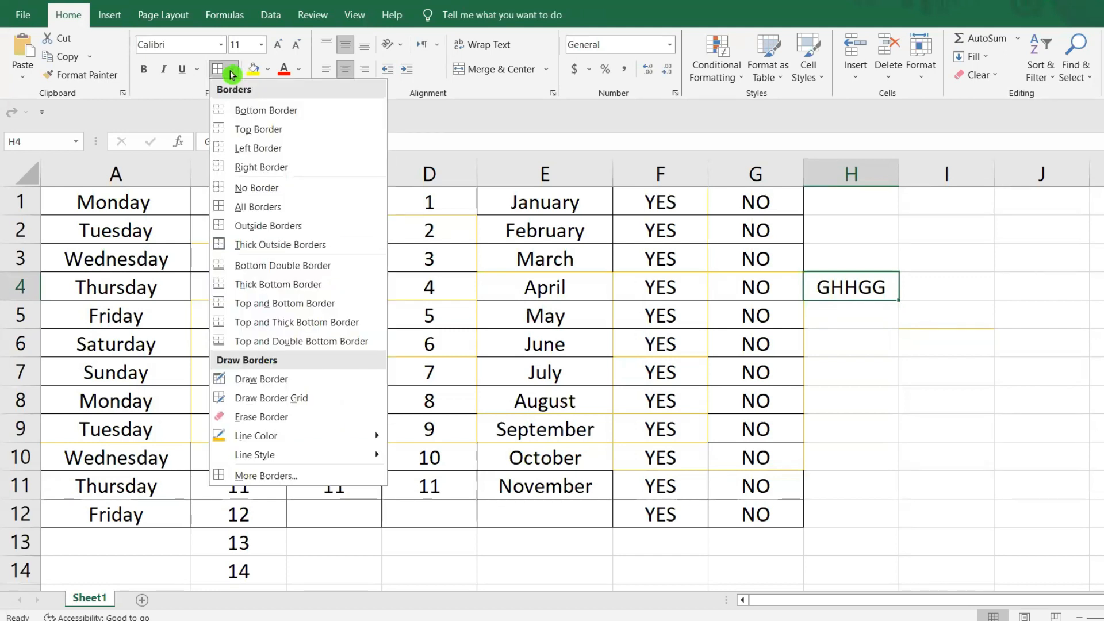
{"action": "left_click", "coordinate": [270, 131]}
{"action": "left_click", "coordinate": [970, 348]}
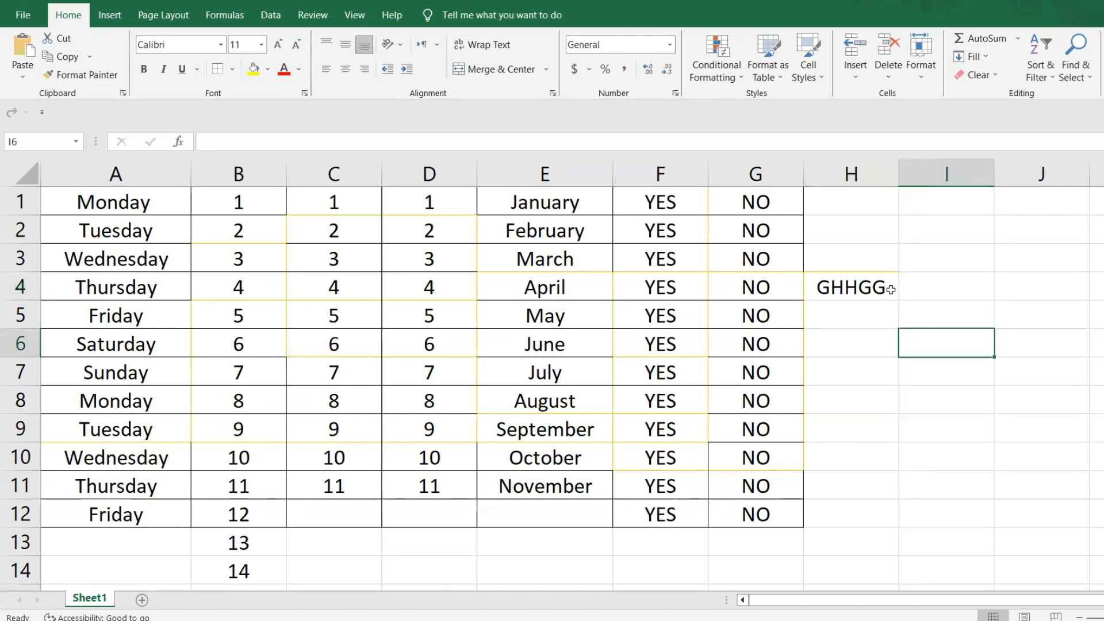
- Set the border line color to black and draw border edges above cell H4 and beneath cell I4
{"action": "left_click", "coordinate": [857, 285]}
{"action": "left_click", "coordinate": [234, 70]}
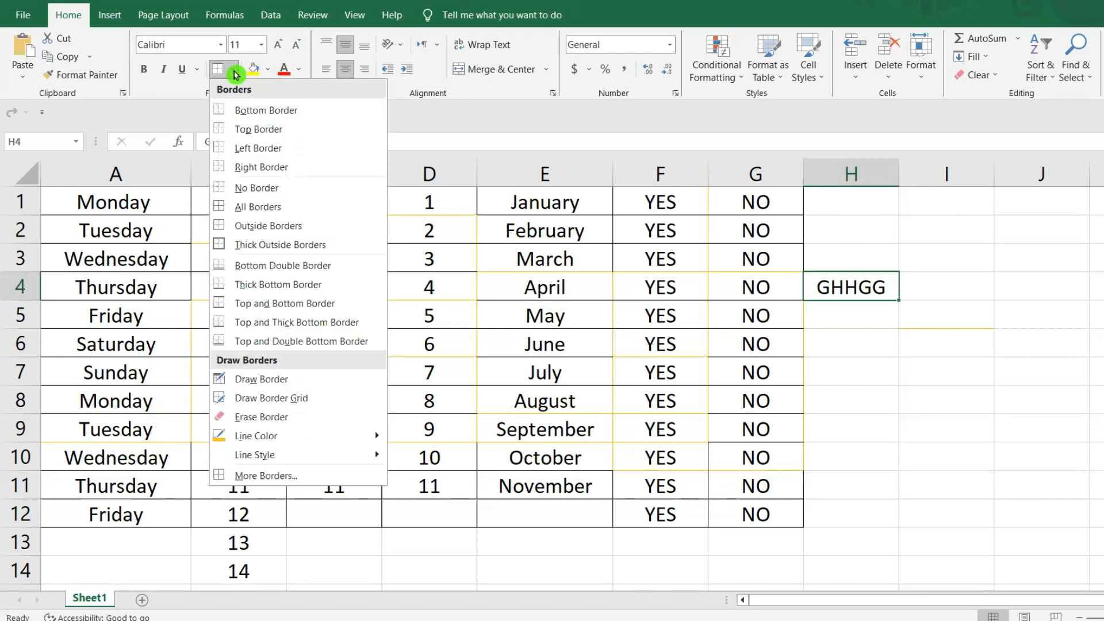
{"action": "mouse_move", "coordinate": [353, 437]}
{"action": "left_click", "coordinate": [411, 470]}
{"action": "left_click_drag", "start_coordinate": [818, 268], "coordinate": [879, 267]}
{"action": "left_click", "coordinate": [954, 298]}
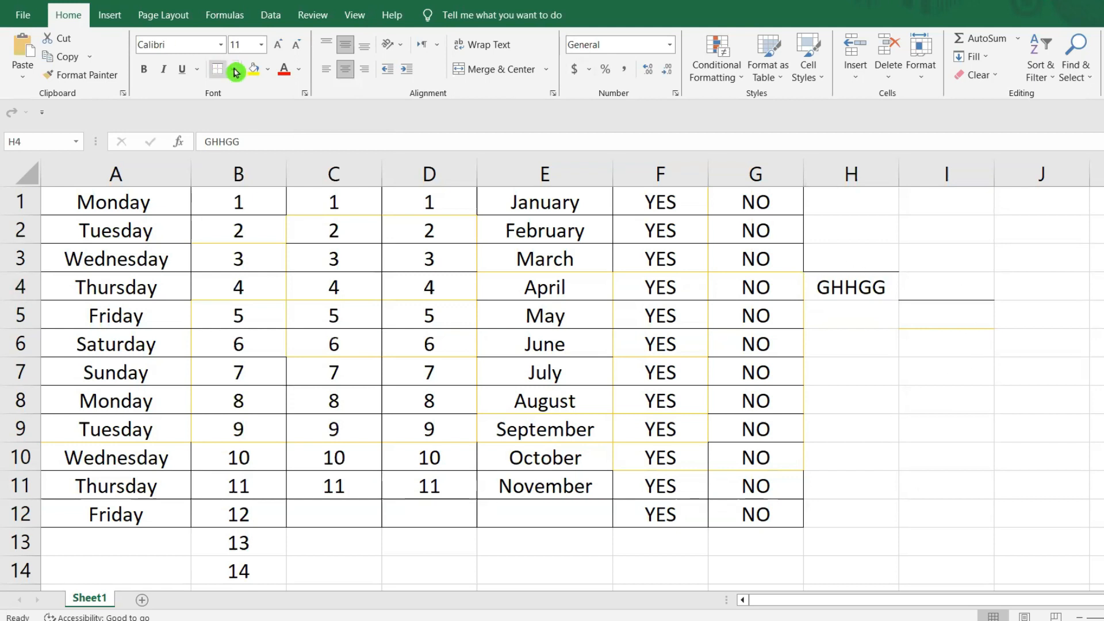
- Draw black border edges beneath cells I10 and H6, and leave border drawing mode
{"action": "left_click", "coordinate": [236, 71]}
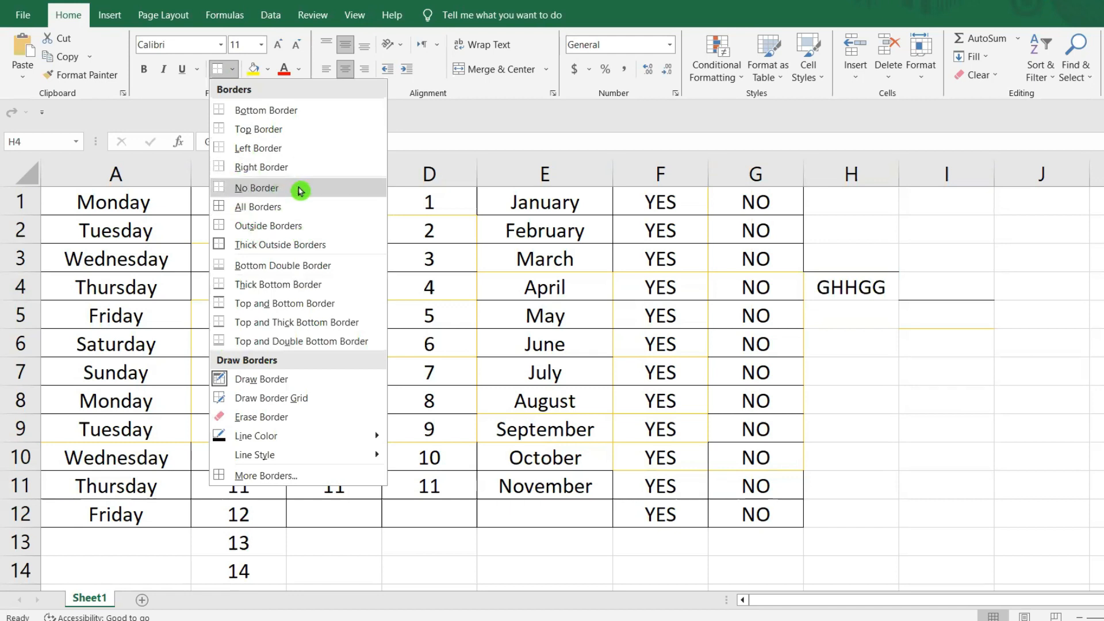
{"action": "left_click", "coordinate": [567, 331]}
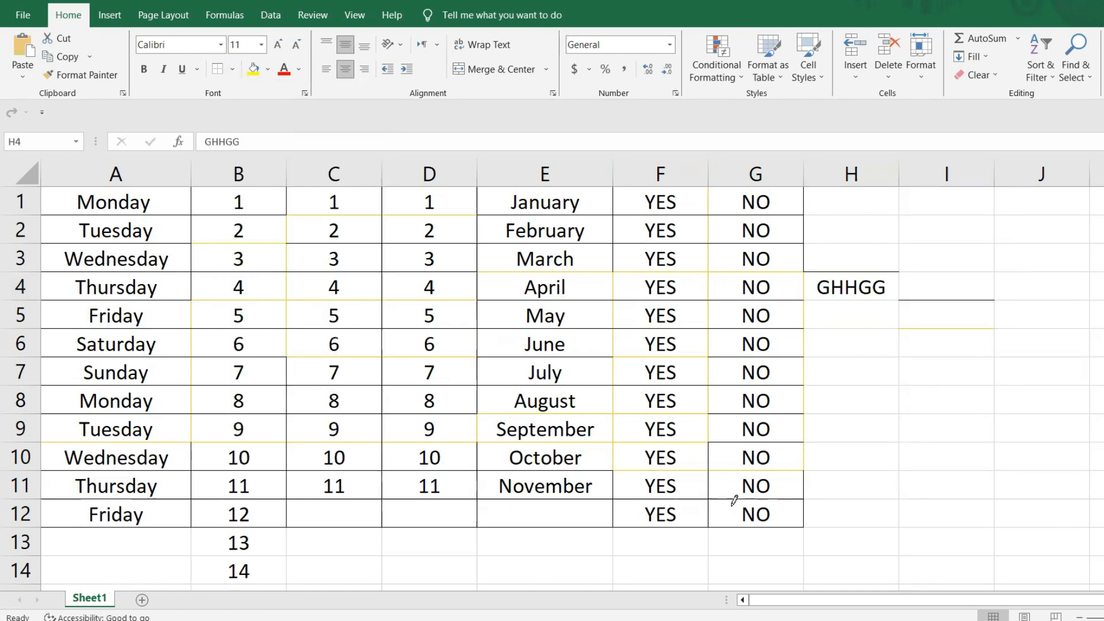
{"action": "left_click", "coordinate": [929, 471]}
{"action": "key", "text": "Escape"}
{"action": "left_click", "coordinate": [873, 362]}
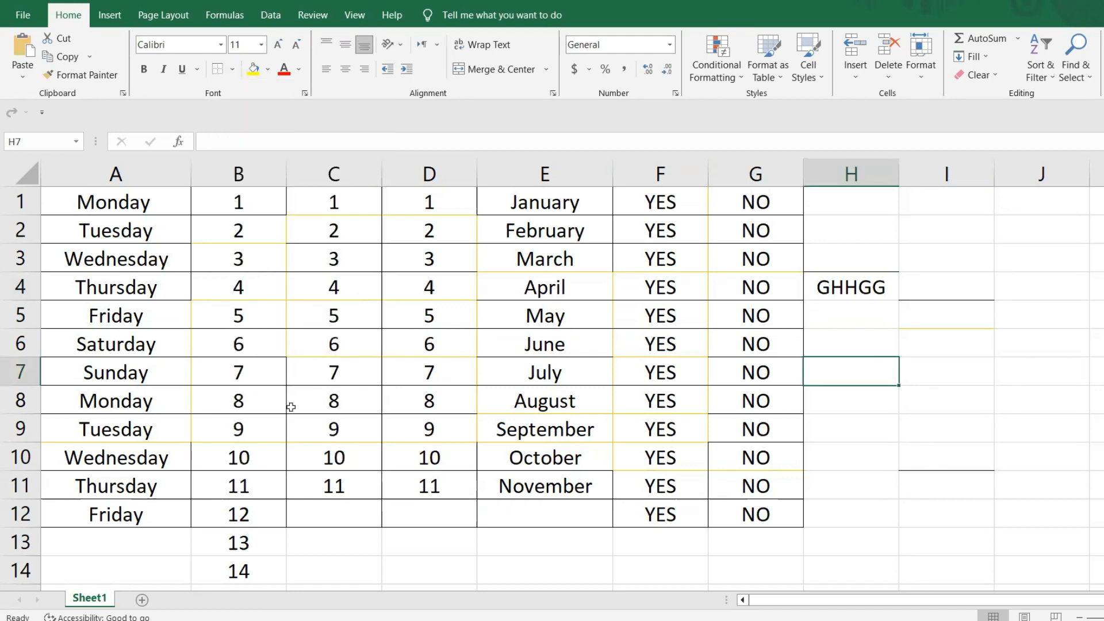
- Remove all borders from the range A1:G12 with No Border
{"action": "mouse_move", "coordinate": [76, 202]}
{"action": "left_mouse_down"}
{"action": "mouse_move", "coordinate": [723, 548]}
{"action": "mouse_move", "coordinate": [742, 517]}
{"action": "left_mouse_up"}
{"action": "left_click", "coordinate": [232, 74]}
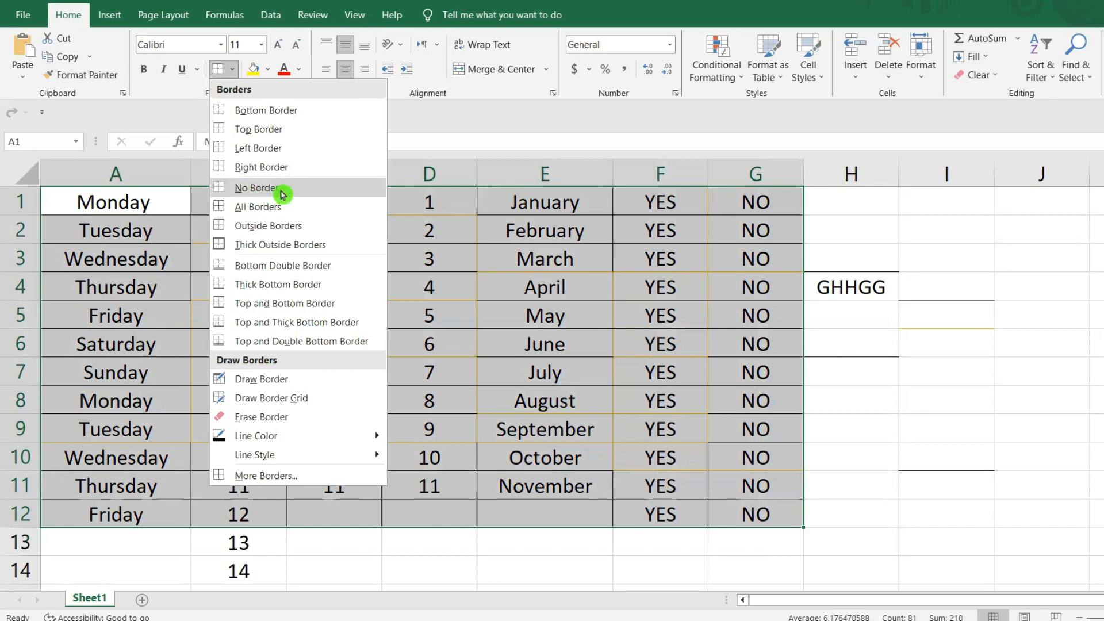
{"action": "left_click", "coordinate": [282, 194]}
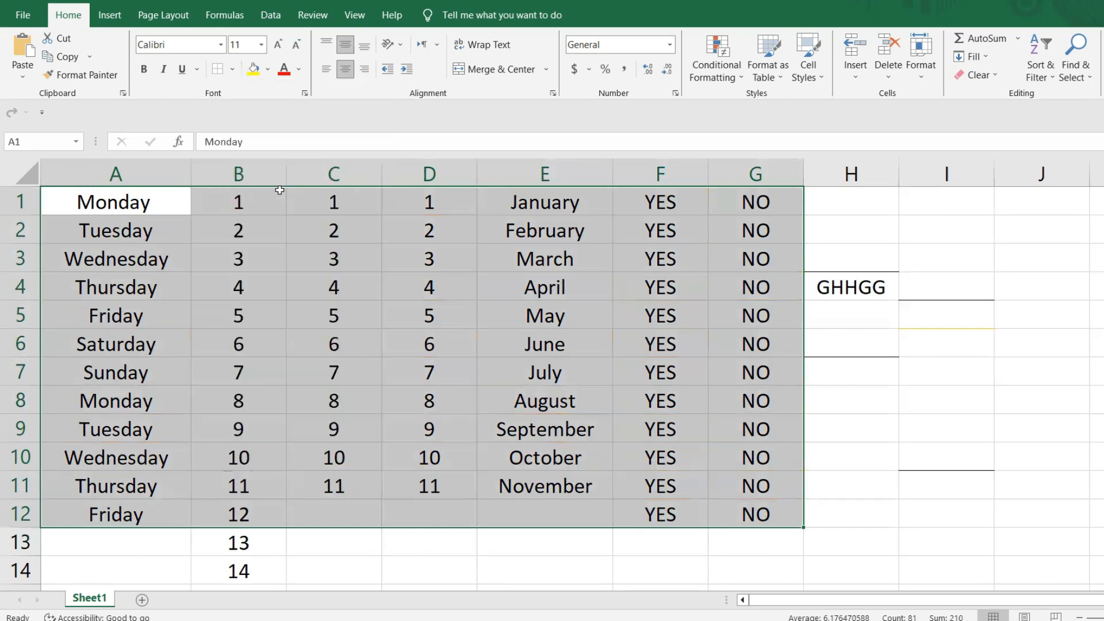
{"action": "left_click", "coordinate": [939, 395]}
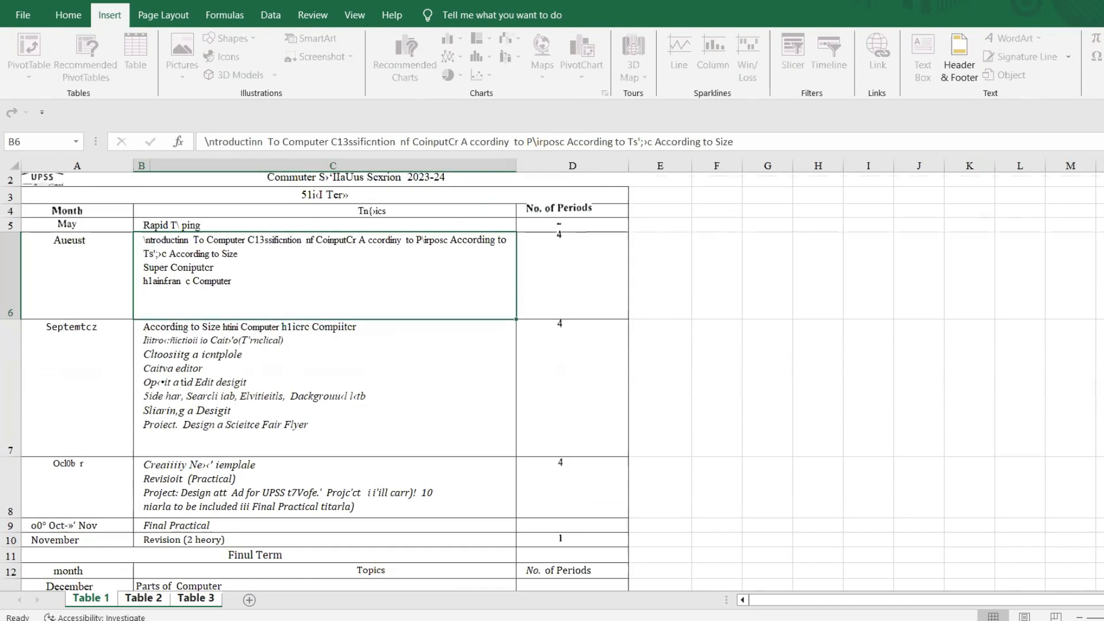
{"action": "scroll", "coordinate": [552, 379], "scroll_direction": "up", "scroll_amount": 2}
{"action": "scroll", "coordinate": [552, 379], "scroll_direction": "down", "scroll_amount": 5}
{"action": "scroll", "coordinate": [206, 285], "scroll_direction": "down", "scroll_amount": 3}
{"action": "scroll", "coordinate": [206, 285], "scroll_direction": "up", "scroll_amount": 5}
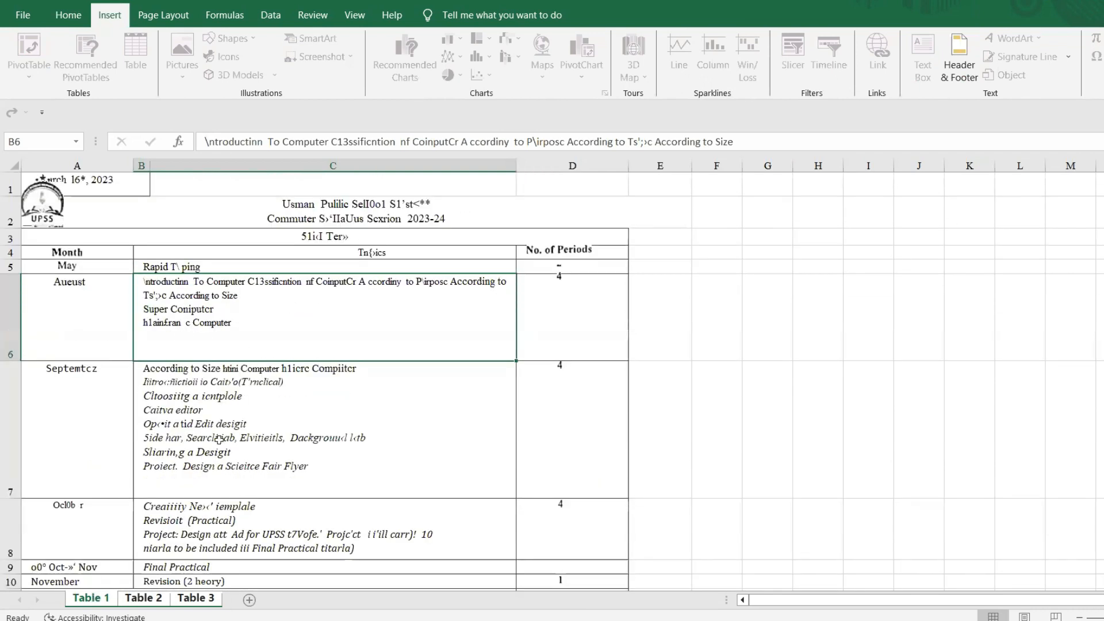
- Switch to Document1 in Word and copy the opening paragraph that describes a computer
{"action": "mouse_move", "coordinate": [481, 620]}
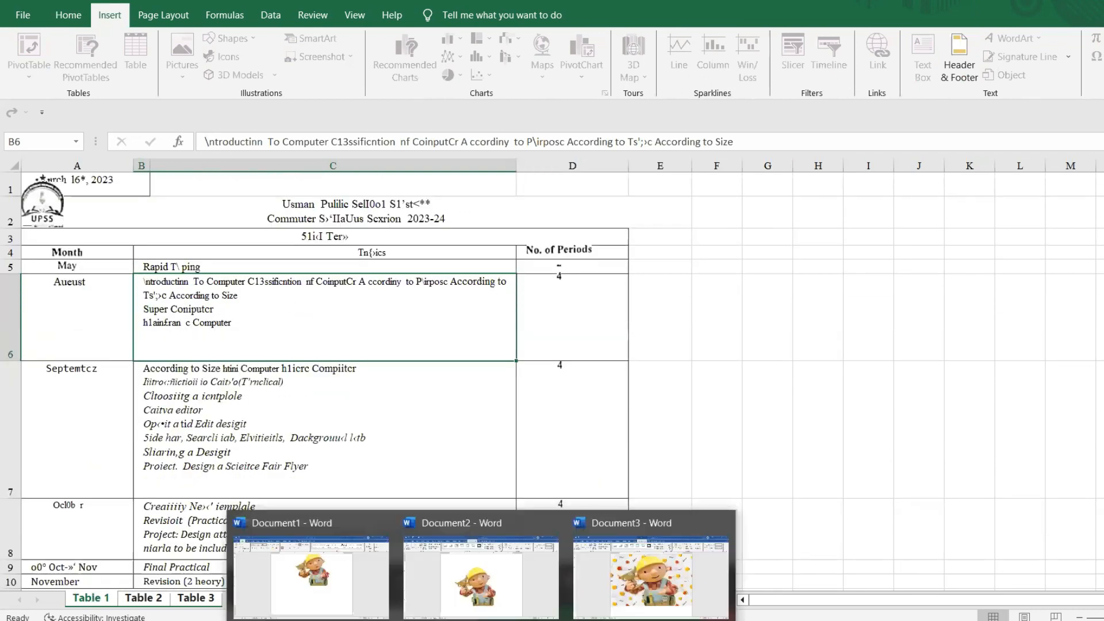
{"action": "left_click", "coordinate": [487, 583]}
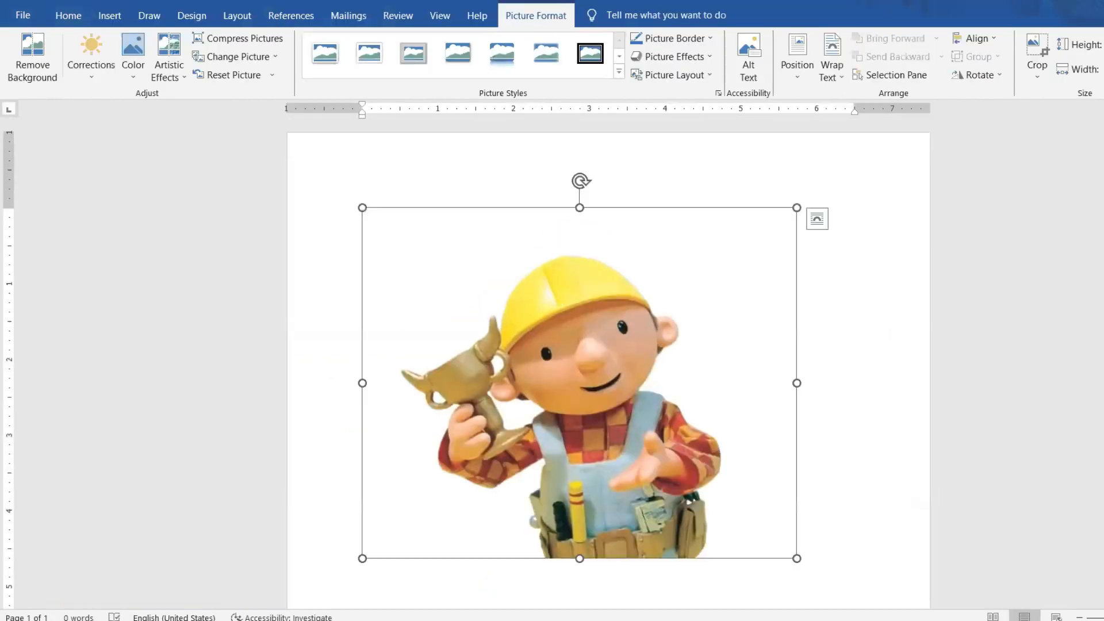
{"action": "mouse_move", "coordinate": [481, 620]}
{"action": "left_click", "coordinate": [339, 590]}
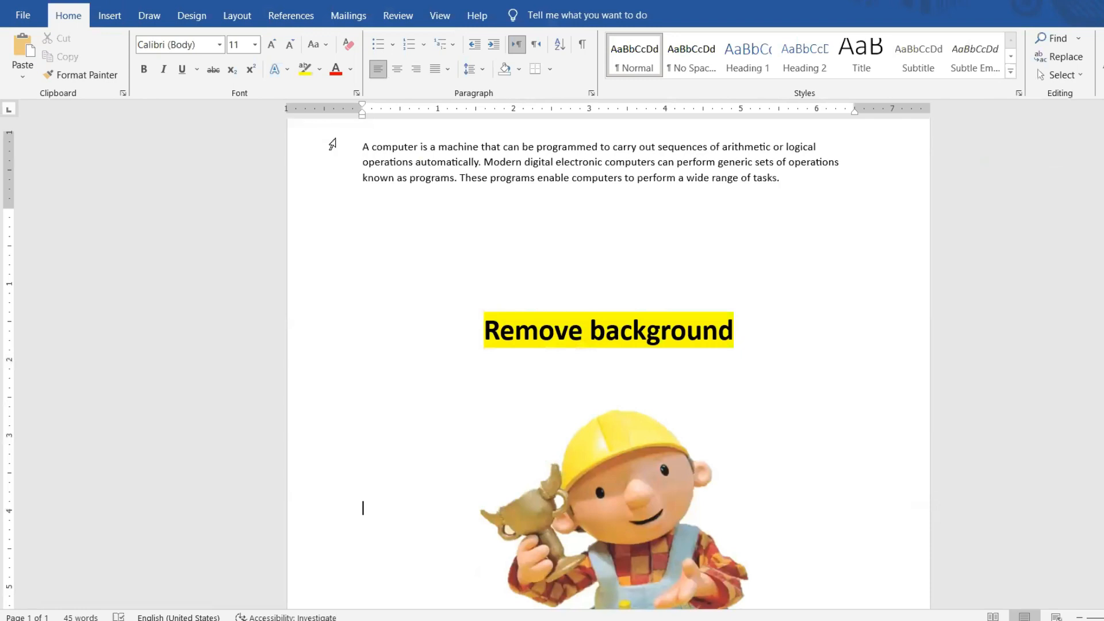
{"action": "left_click_drag", "start_coordinate": [361, 215], "coordinate": [857, 246]}
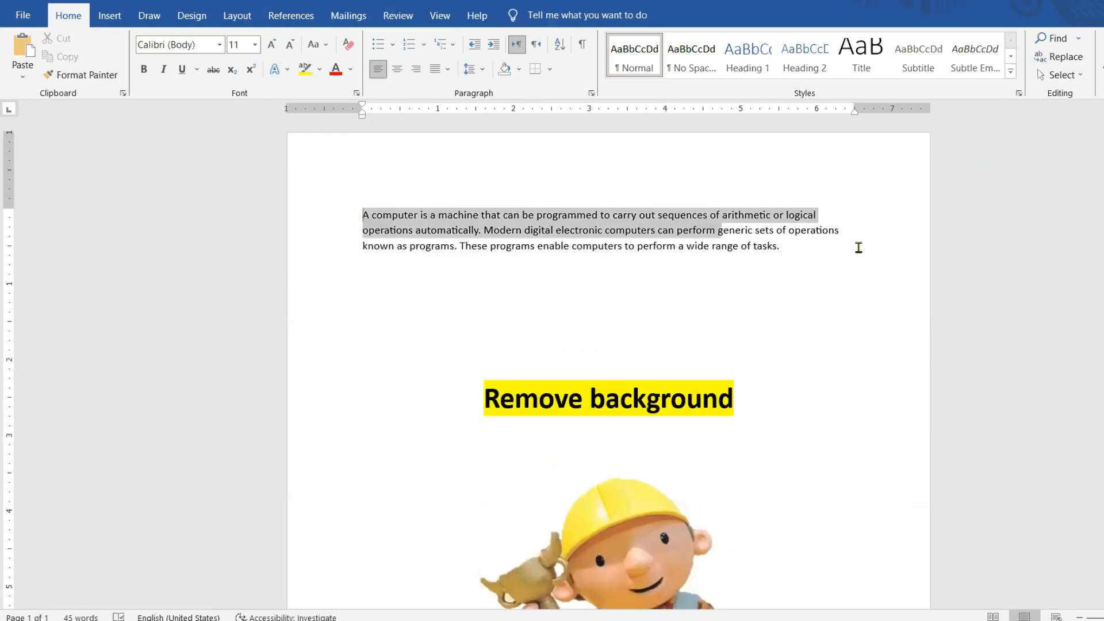
{"action": "right_click", "coordinate": [538, 234]}
{"action": "left_click", "coordinate": [571, 285]}
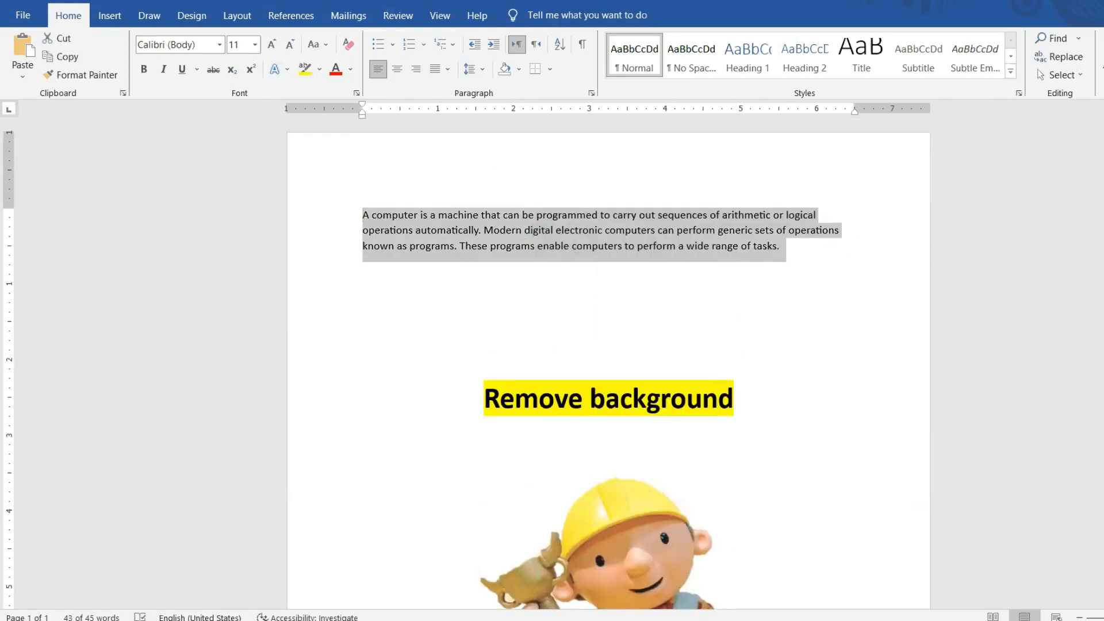
- Switch back to the Excel worksheet and create a new blank workbook
{"action": "mouse_move", "coordinate": [493, 620]}
{"action": "left_click", "coordinate": [493, 584]}
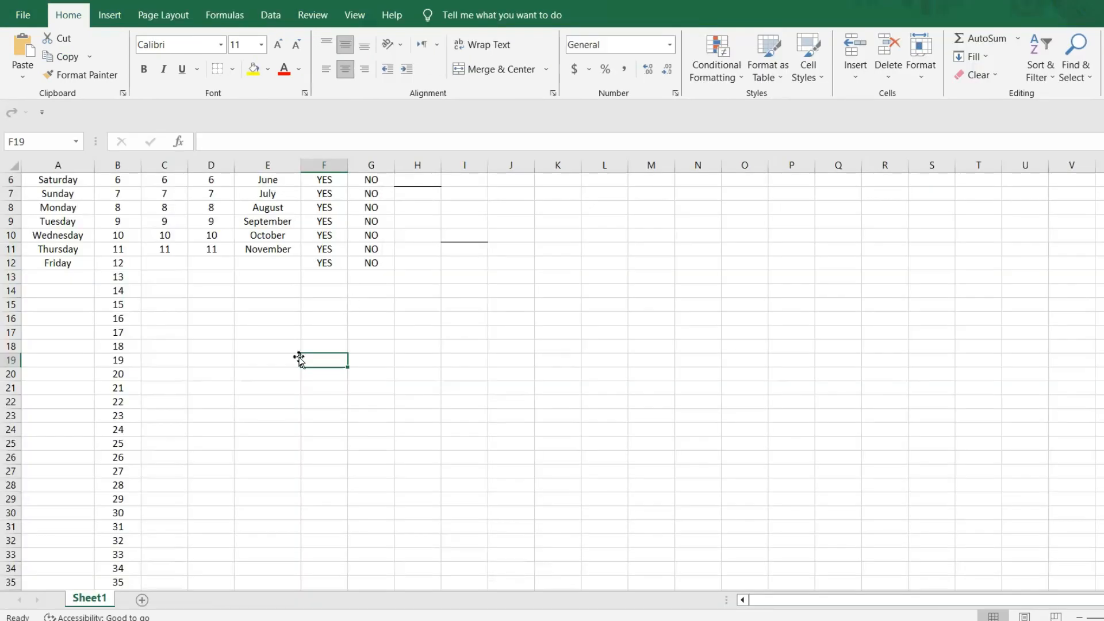
{"action": "left_click", "coordinate": [23, 15]}
{"action": "left_click", "coordinate": [205, 158]}
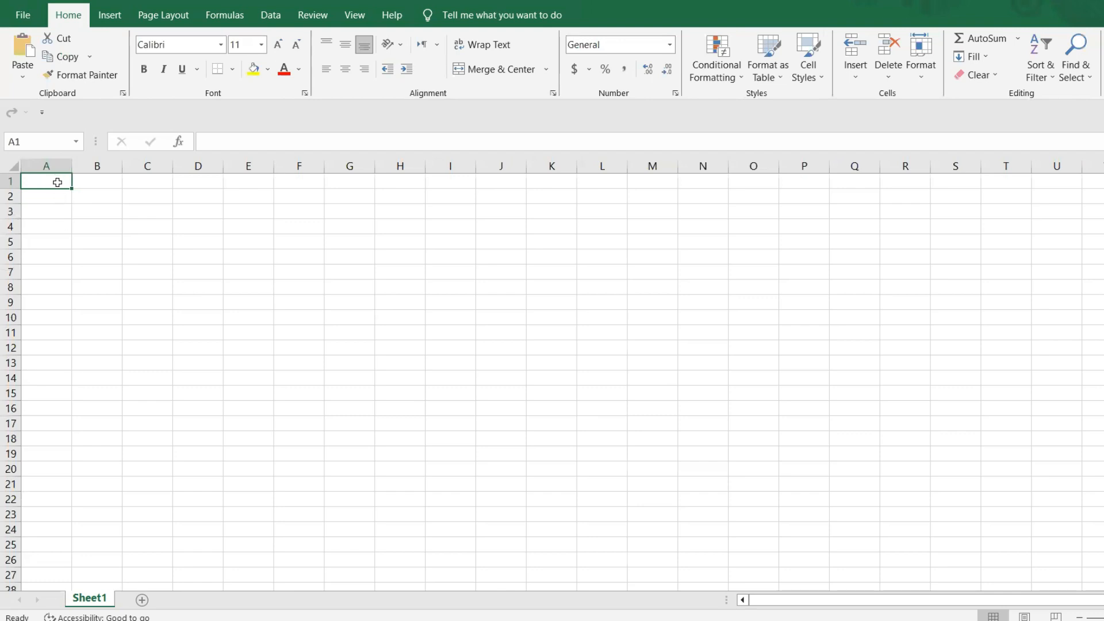
- Enter the headings DATE, TOPIC and SIGN in cells A1 to C1
{"action": "type", "text": "DATE"}
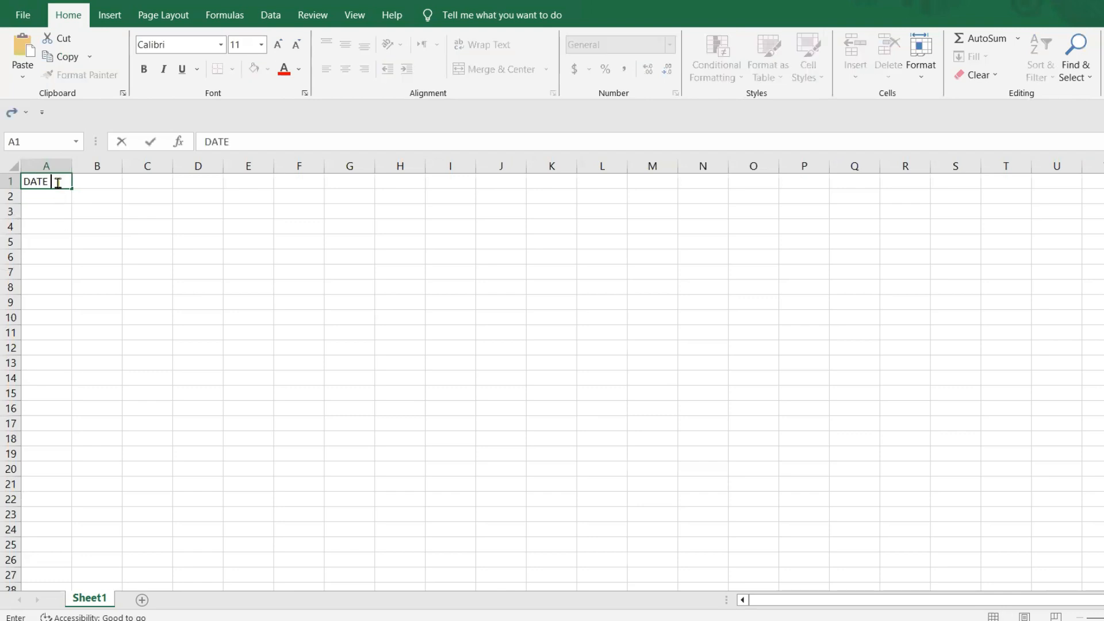
{"action": "left_click", "coordinate": [100, 183]}
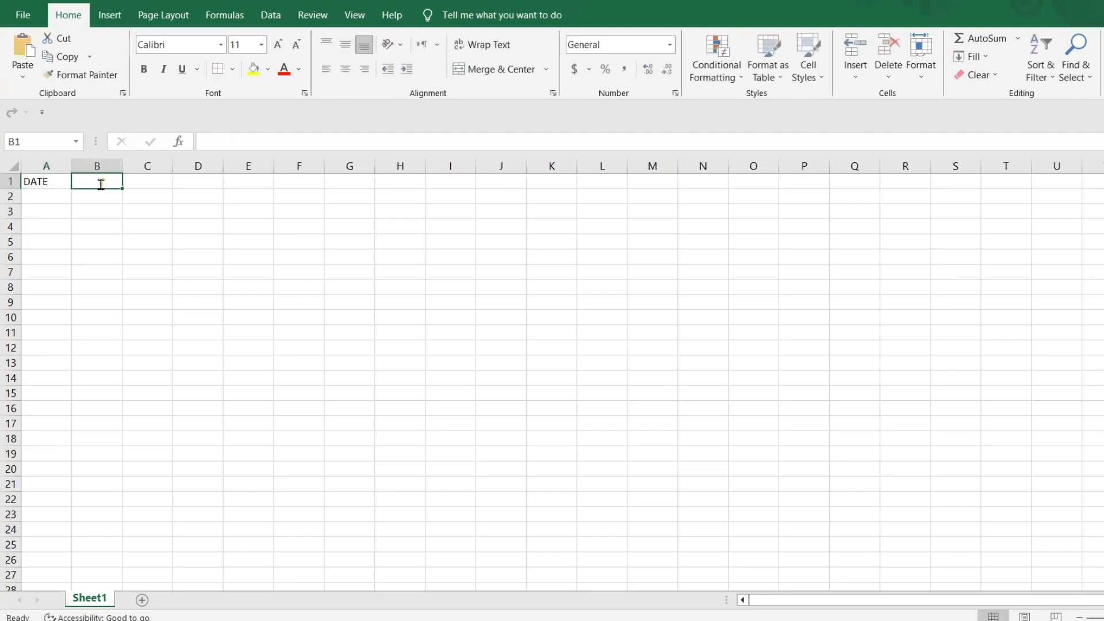
{"action": "type", "text": "TOPIC"}
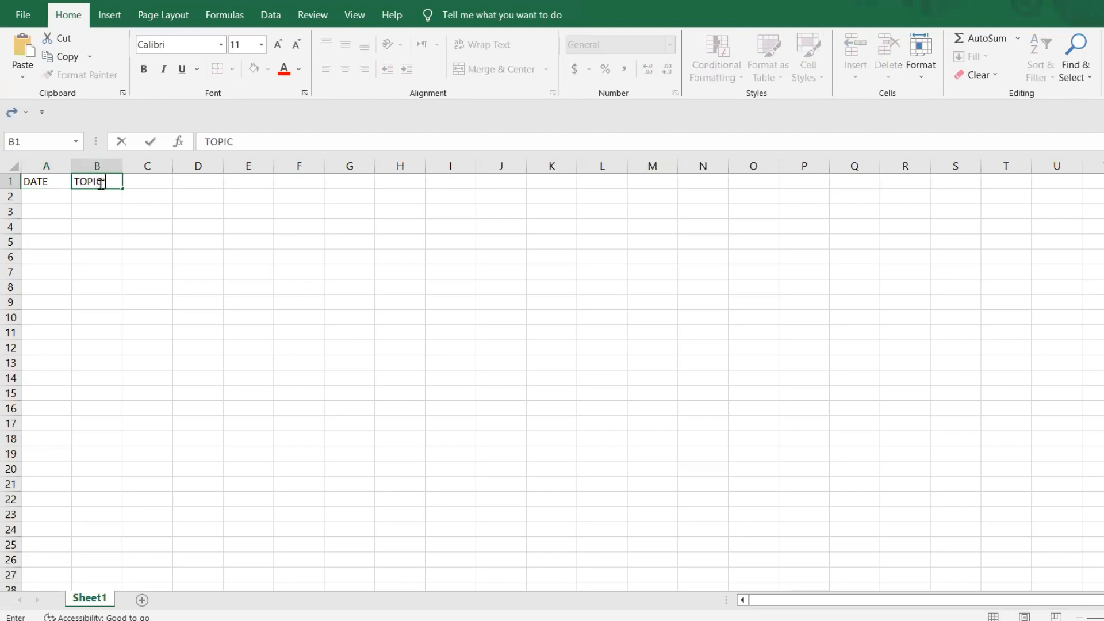
{"action": "left_click", "coordinate": [144, 183]}
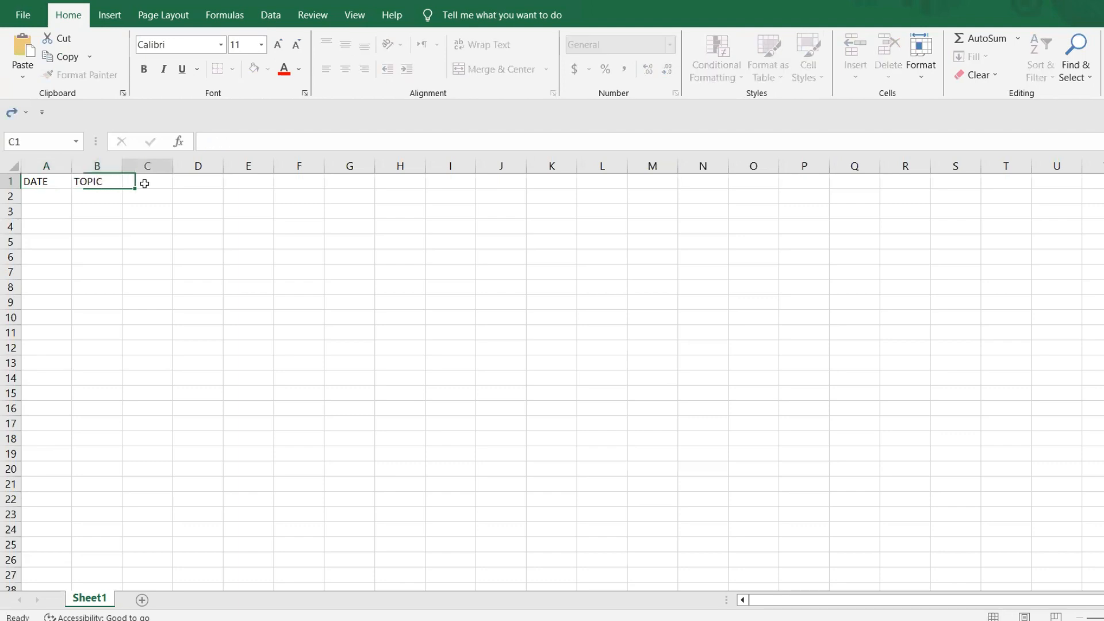
{"action": "type", "text": "SIGN"}
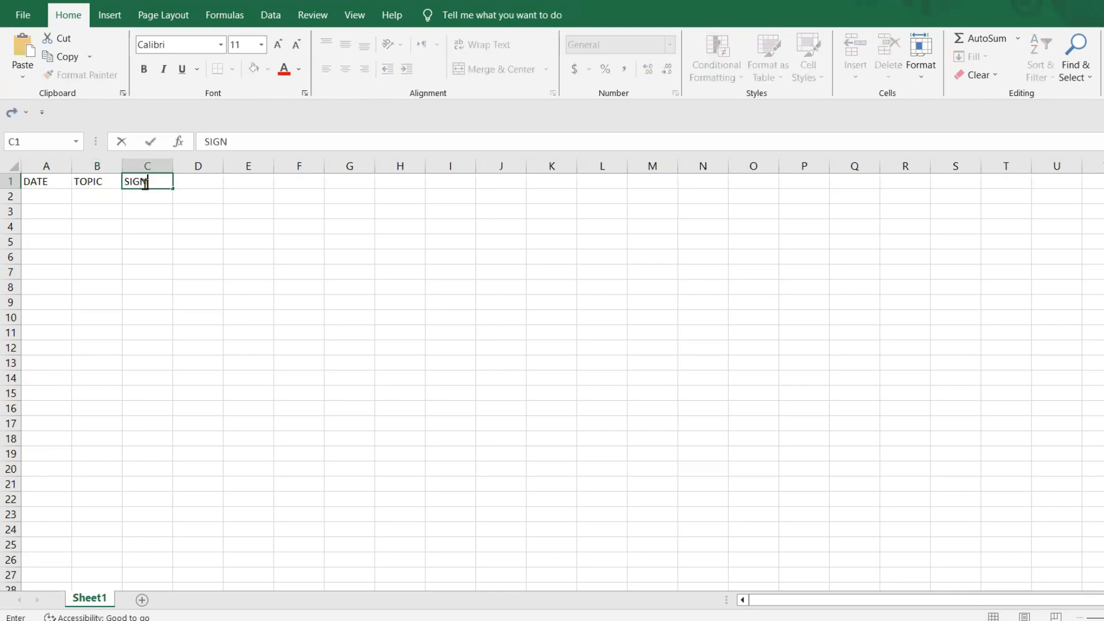
{"action": "left_click", "coordinate": [204, 301]}
- Try widening columns A to C together to an equal width, and undo the change
{"action": "left_click_drag", "start_coordinate": [46, 165], "coordinate": [328, 155]}
{"action": "left_click", "coordinate": [293, 305]}
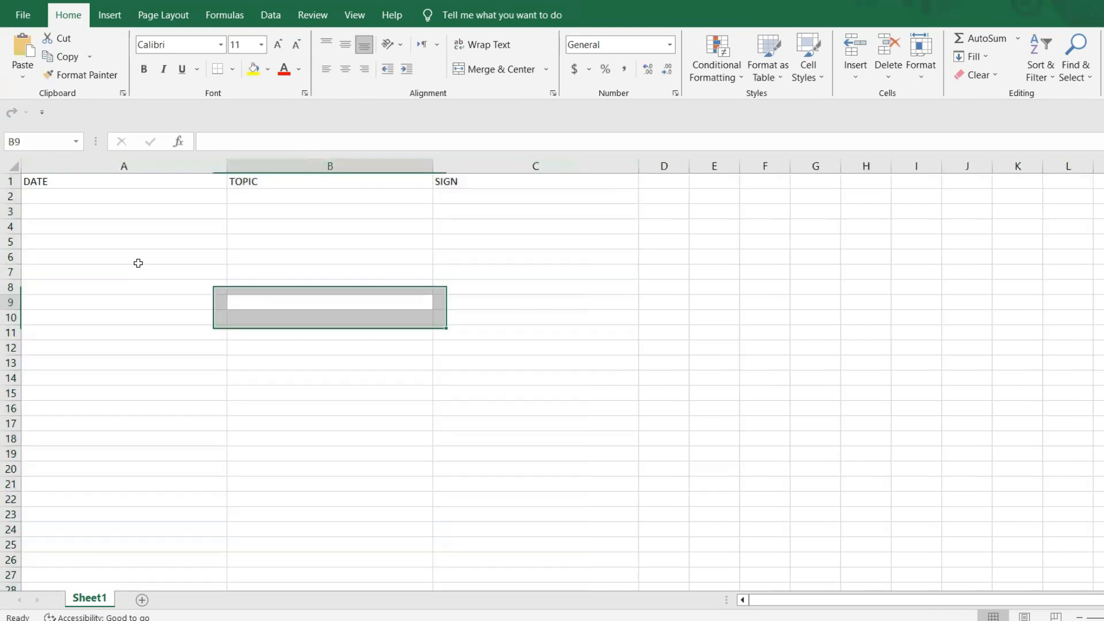
{"action": "key", "text": "ctrl+z"}
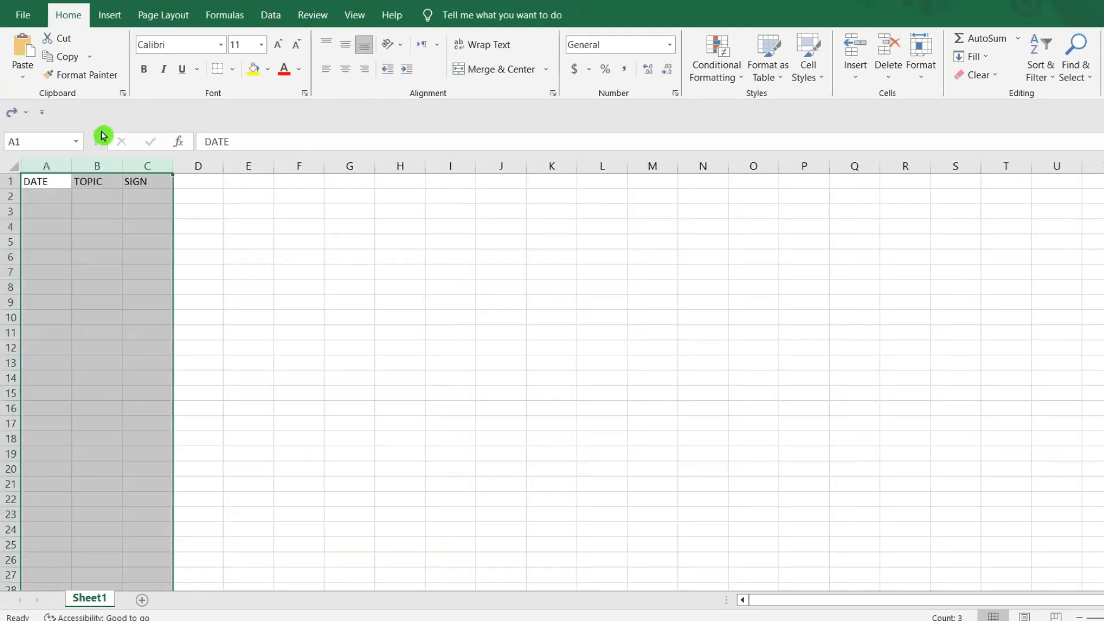
{"action": "left_click", "coordinate": [399, 361]}
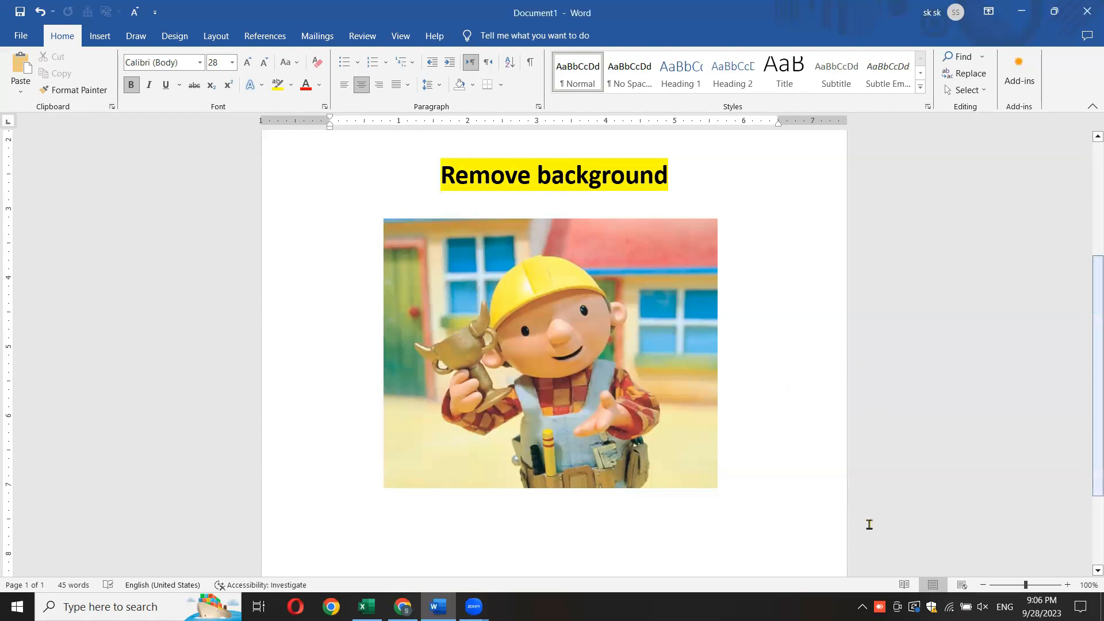
{"action": "left_click", "coordinate": [403, 607]}
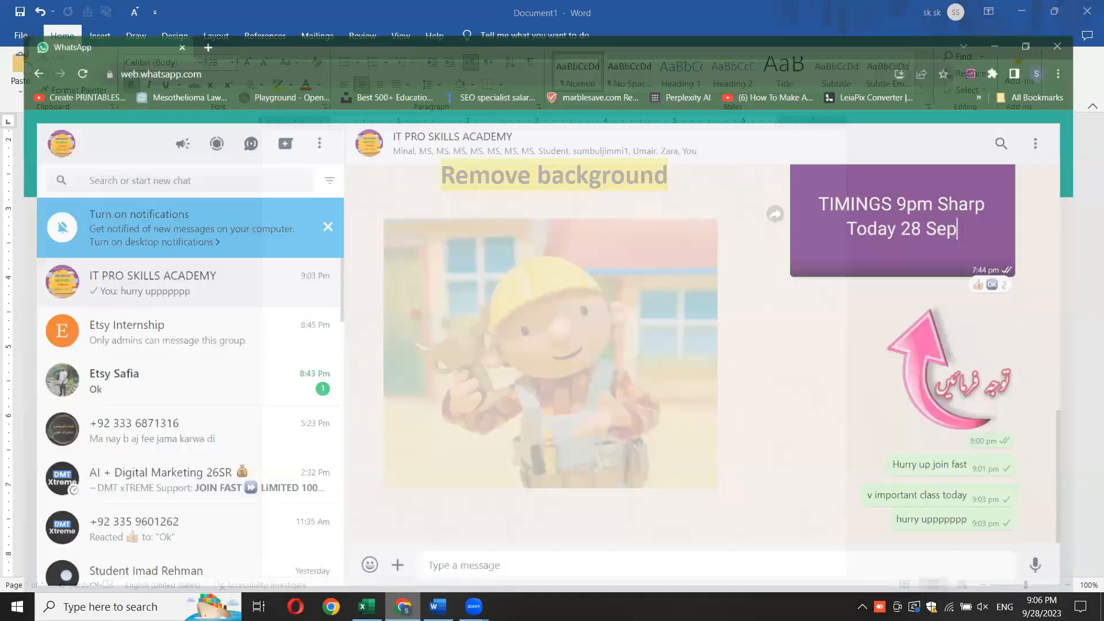
{"action": "left_click", "coordinate": [402, 607]}
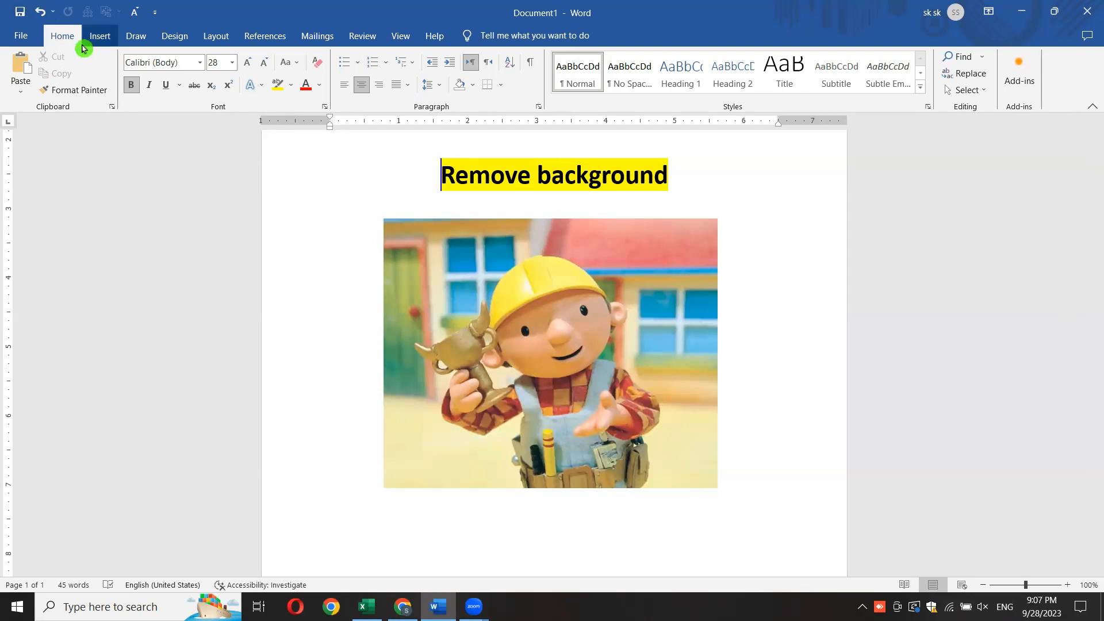
- Apply Square text wrapping to the picture under the "Remove background" heading and shift it slightly up and to the right
{"action": "left_click", "coordinate": [532, 315]}
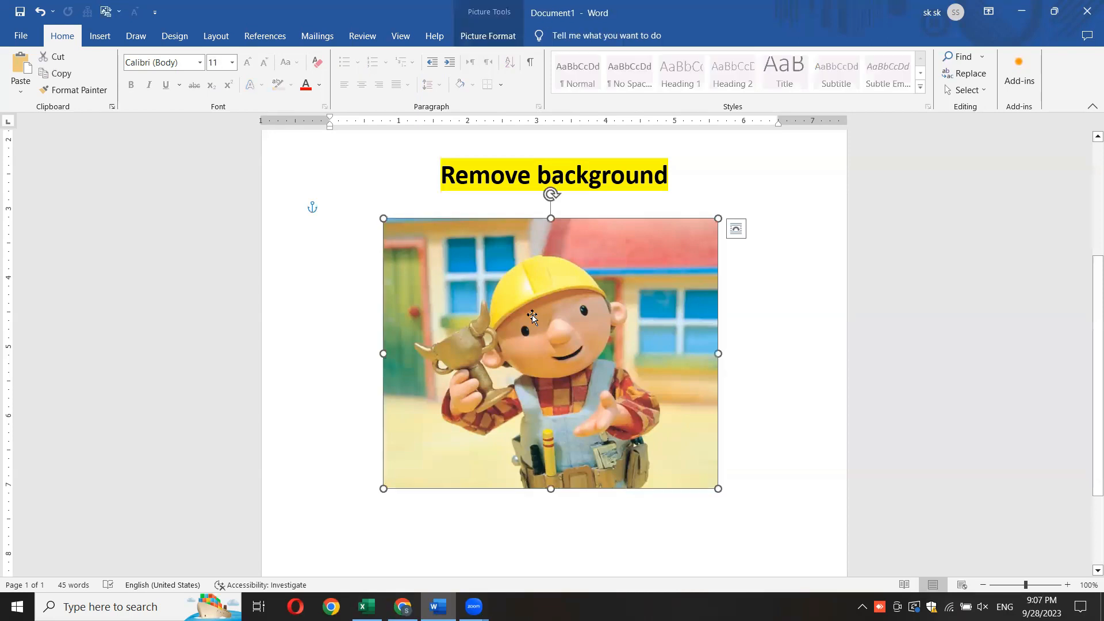
{"action": "left_click", "coordinate": [735, 229]}
{"action": "left_click", "coordinate": [771, 329]}
{"action": "mouse_move", "coordinate": [544, 388]}
{"action": "left_mouse_down"}
{"action": "mouse_move", "coordinate": [526, 381]}
{"action": "mouse_move", "coordinate": [550, 378]}
{"action": "left_mouse_up"}
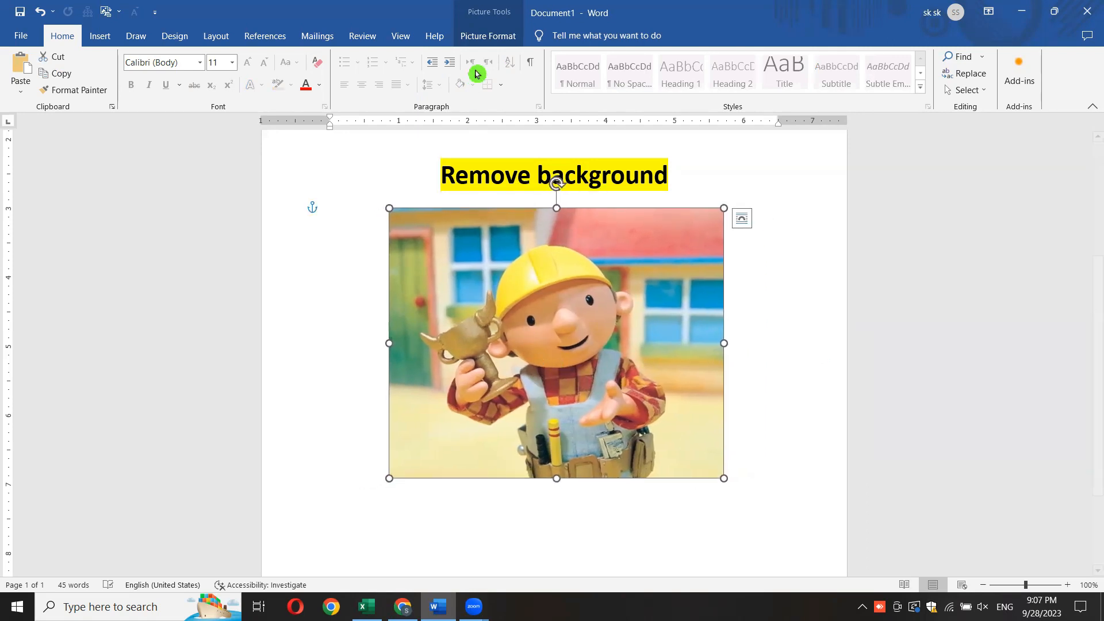
- Try Remove Background on the picture with only the automatic selection, and undo the removal
{"action": "left_click", "coordinate": [487, 39]}
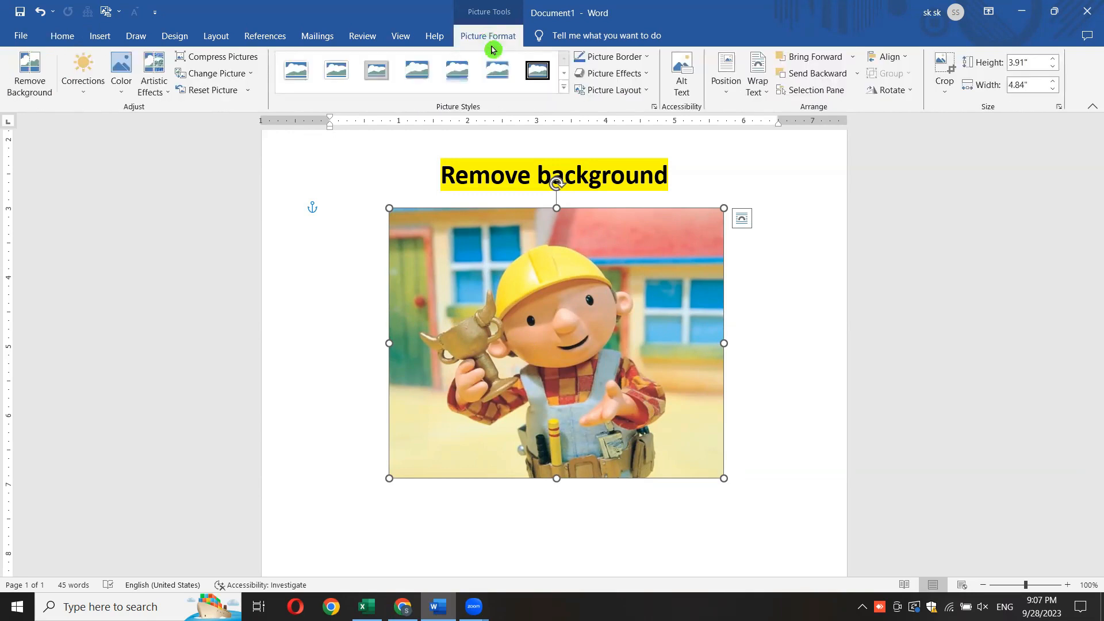
{"action": "left_click", "coordinate": [564, 88]}
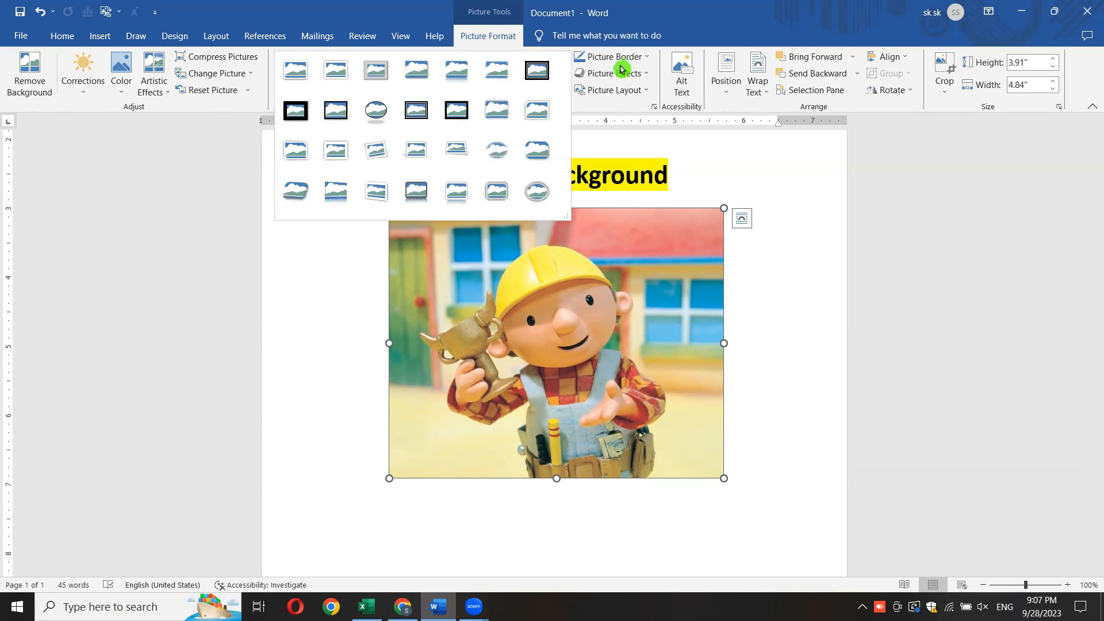
{"action": "left_click", "coordinate": [727, 160]}
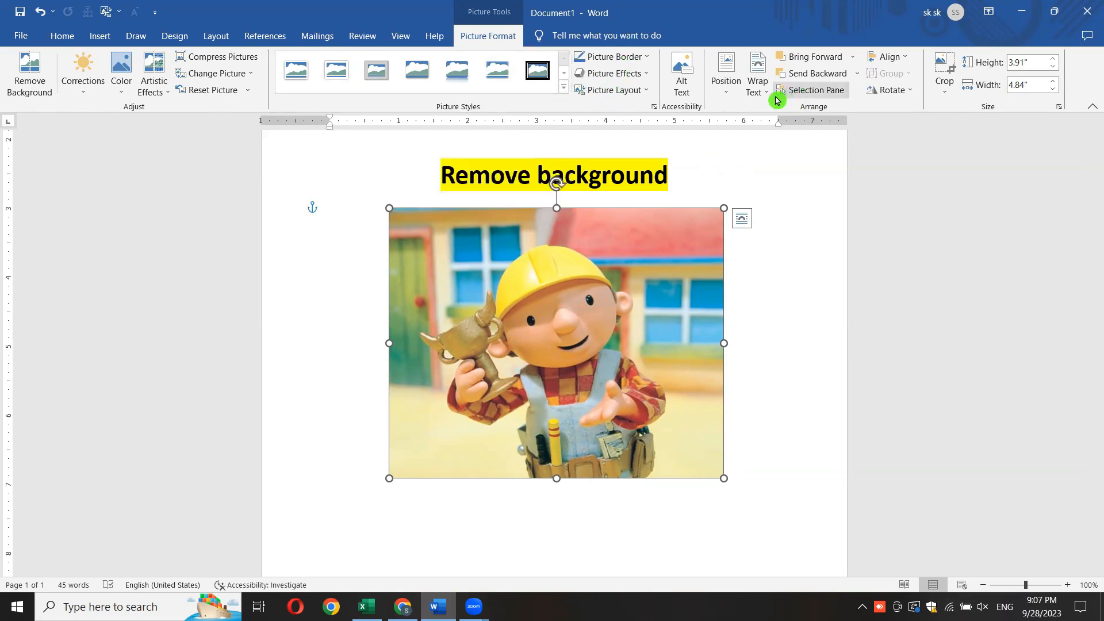
{"action": "left_click", "coordinate": [29, 88]}
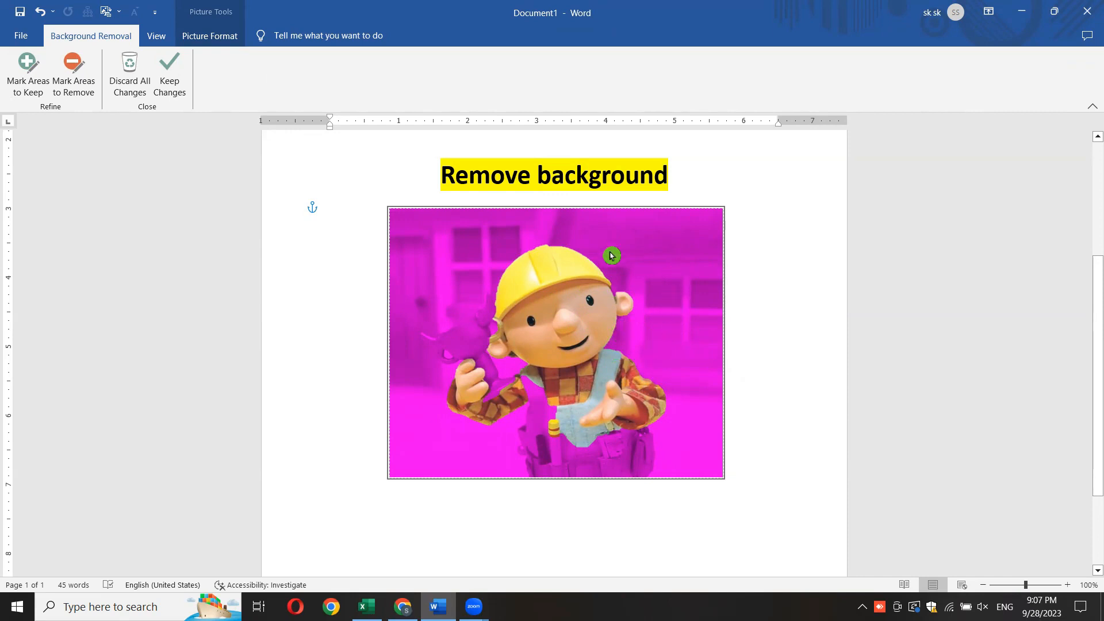
{"action": "left_click", "coordinate": [783, 371]}
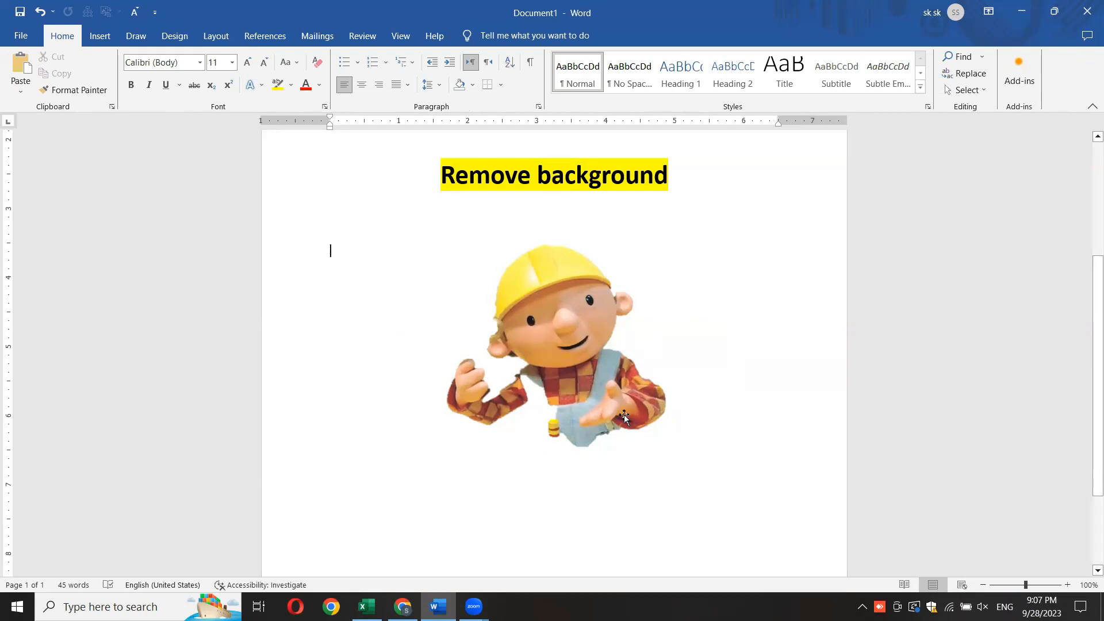
{"action": "key", "text": "ctrl+z"}
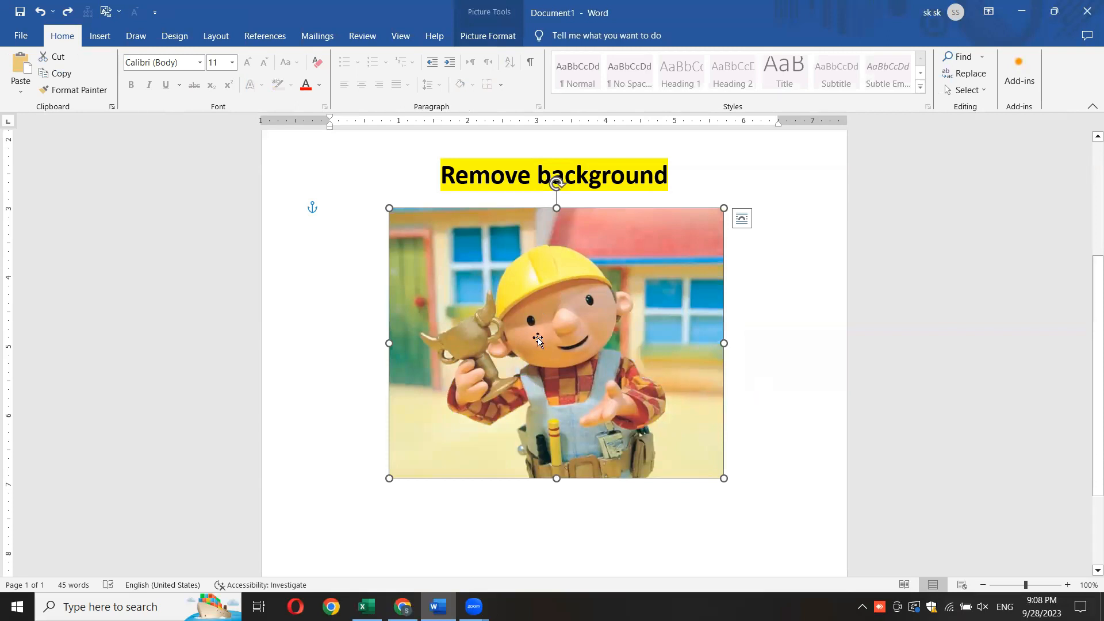
- Start Remove Background on the picture again and mark the trophy in the character's hand as an area to keep
{"action": "left_click", "coordinate": [506, 32]}
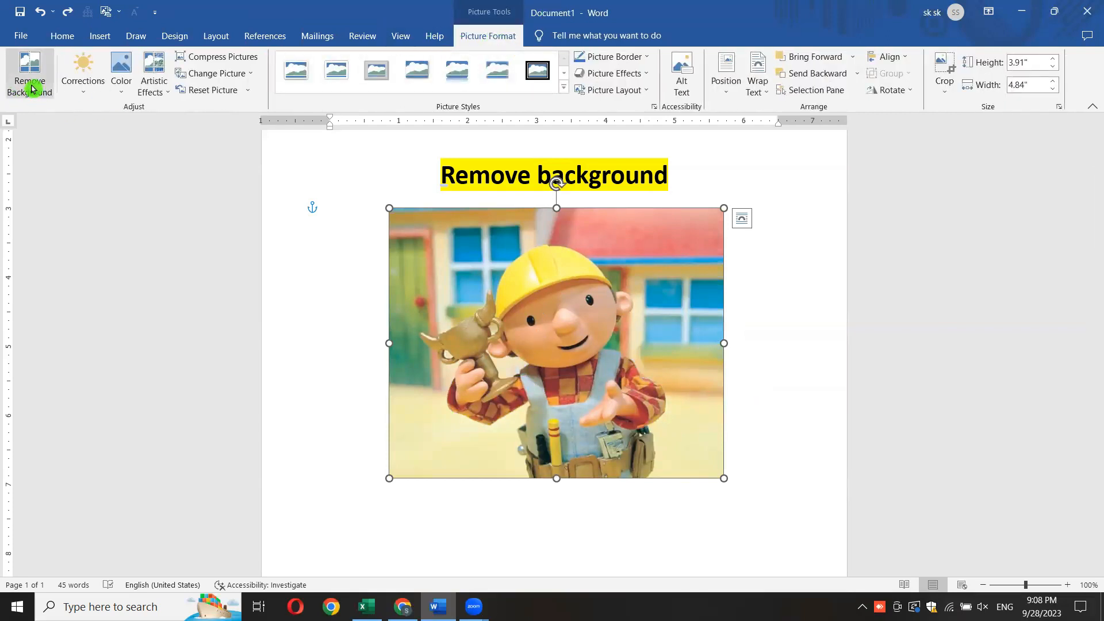
{"action": "left_click", "coordinate": [29, 83]}
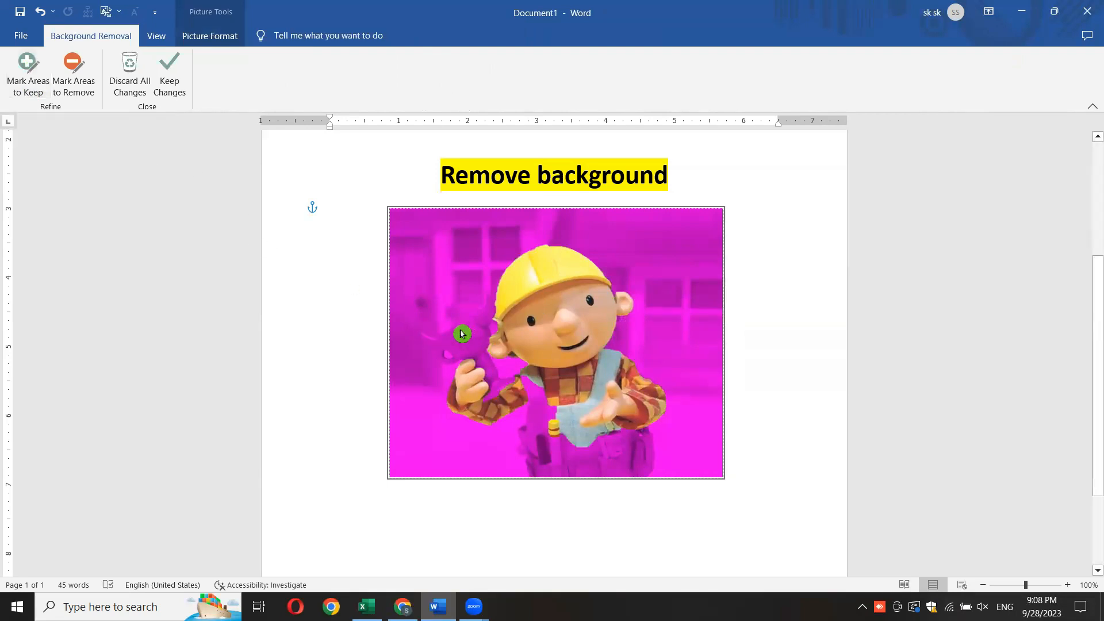
{"action": "left_click", "coordinate": [33, 75]}
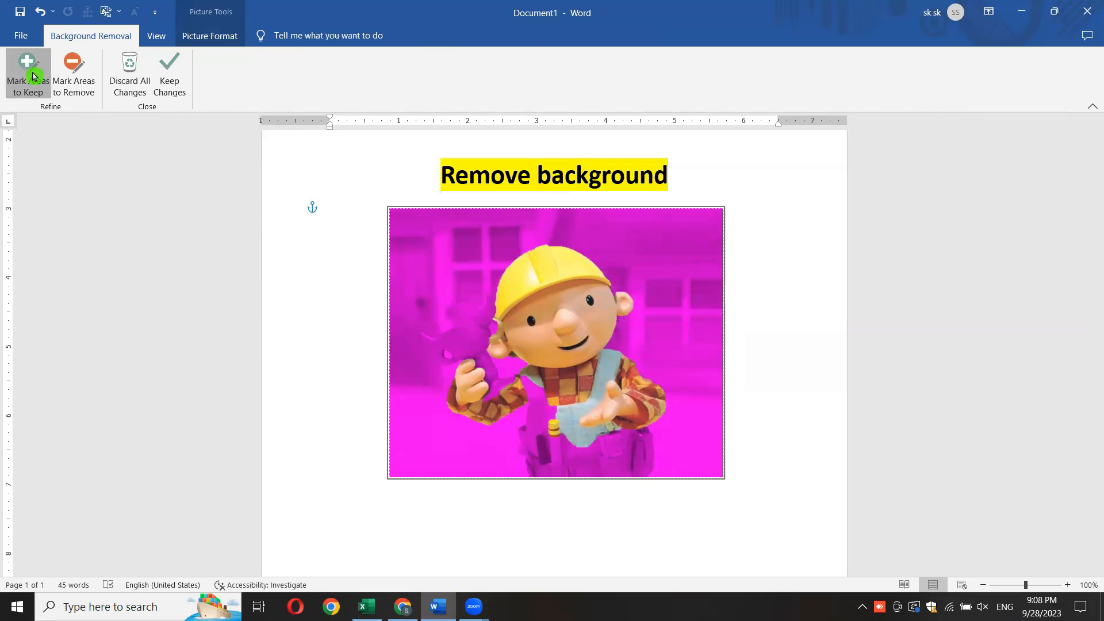
{"action": "left_click_drag", "start_coordinate": [467, 325], "coordinate": [488, 363]}
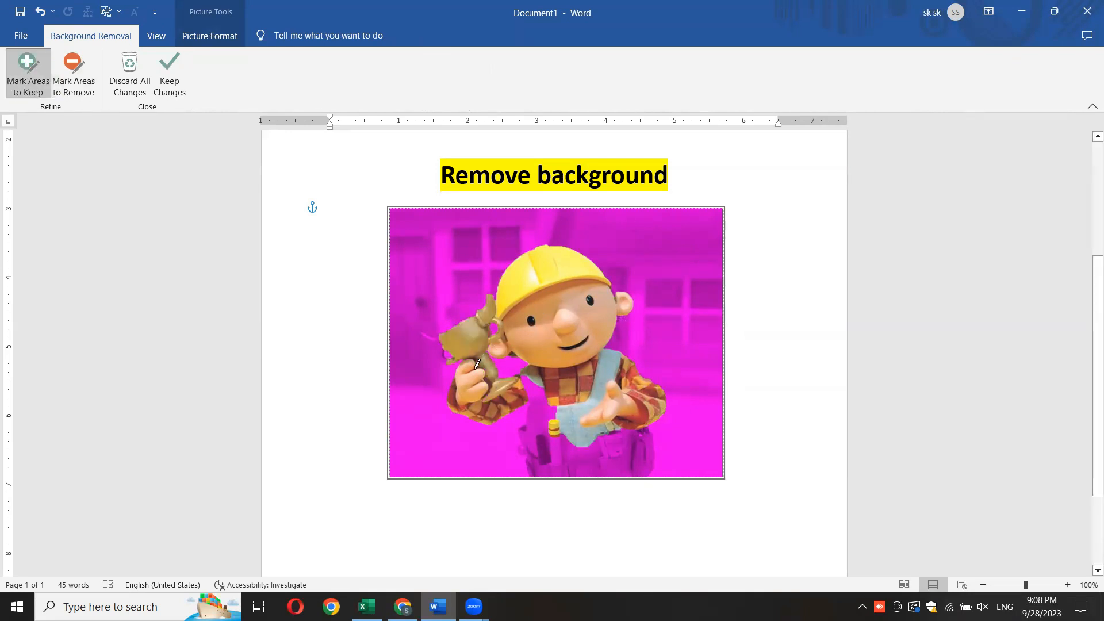
{"action": "mouse_move", "coordinate": [444, 344]}
{"action": "left_mouse_down"}
{"action": "mouse_move", "coordinate": [447, 360]}
{"action": "mouse_move", "coordinate": [471, 364]}
{"action": "left_mouse_up"}
- Mark the overalls and tool belt as areas to keep and apply the background removal
{"action": "mouse_move", "coordinate": [541, 382]}
{"action": "left_mouse_down"}
{"action": "mouse_move", "coordinate": [538, 437]}
{"action": "mouse_move", "coordinate": [580, 457]}
{"action": "mouse_move", "coordinate": [615, 449]}
{"action": "mouse_move", "coordinate": [645, 459]}
{"action": "left_mouse_up"}
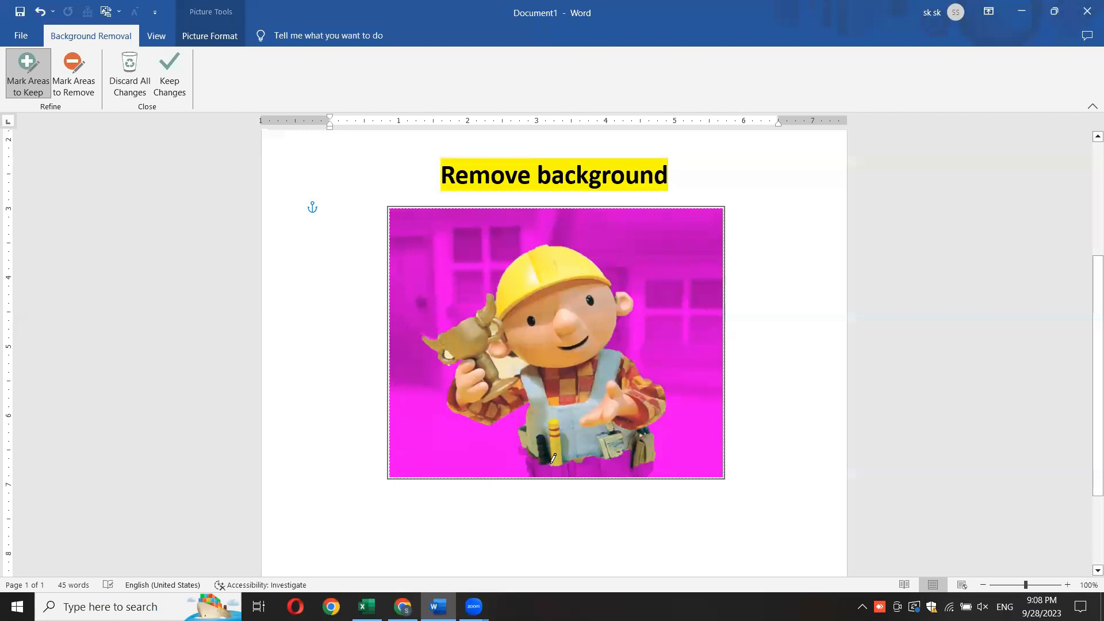
{"action": "mouse_move", "coordinate": [520, 446]}
{"action": "left_mouse_down"}
{"action": "mouse_move", "coordinate": [546, 467]}
{"action": "mouse_move", "coordinate": [619, 459]}
{"action": "left_mouse_up"}
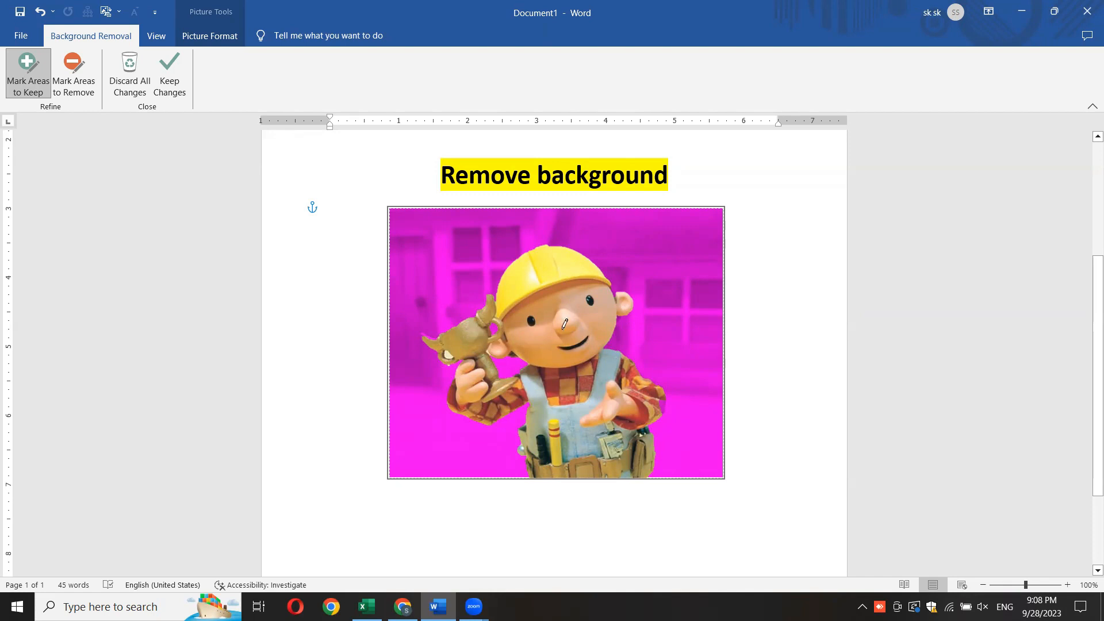
{"action": "left_click", "coordinate": [791, 362]}
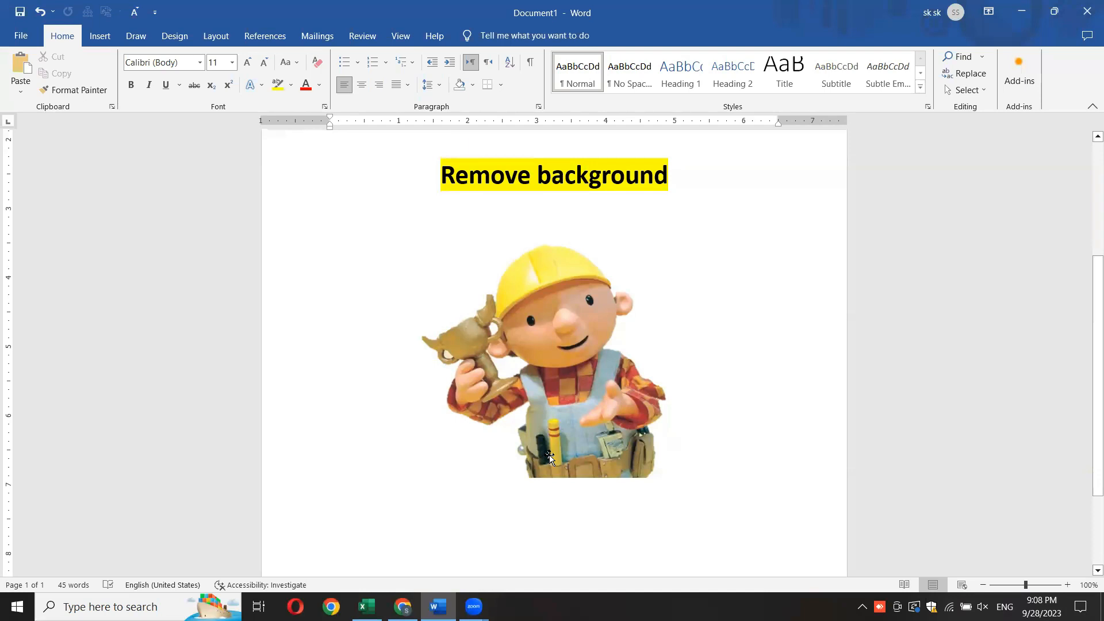
- Switch to Chrome, open the Google home page in a new tab, and return to the Word document
{"action": "left_click_drag", "start_coordinate": [1094, 266], "coordinate": [1094, 291]}
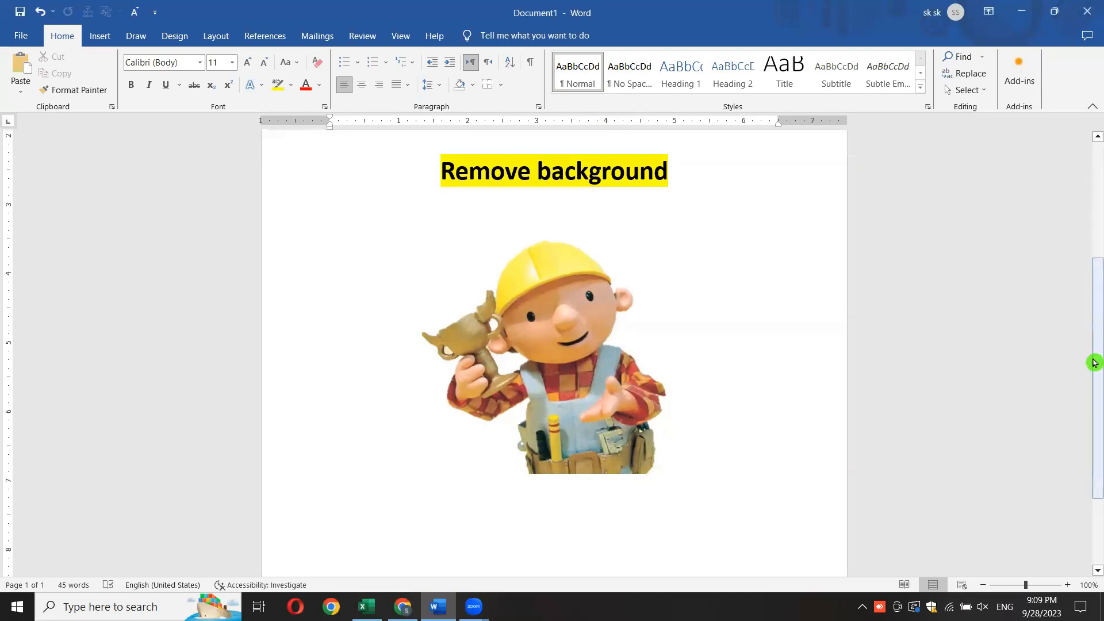
{"action": "left_click_drag", "start_coordinate": [1094, 362], "coordinate": [1094, 319]}
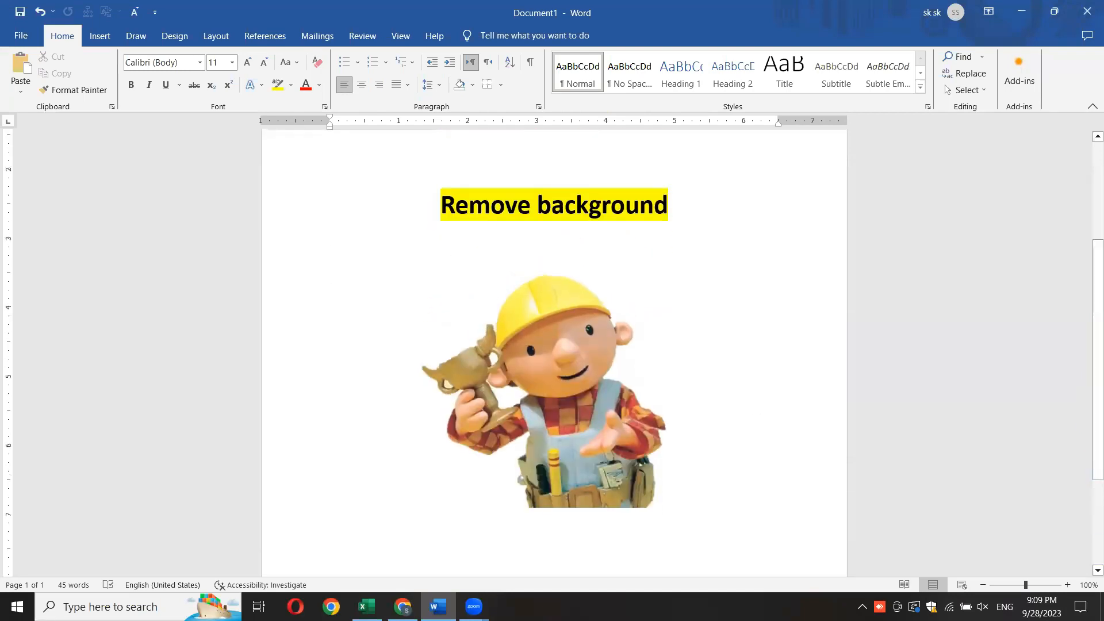
{"action": "left_click", "coordinate": [402, 606]}
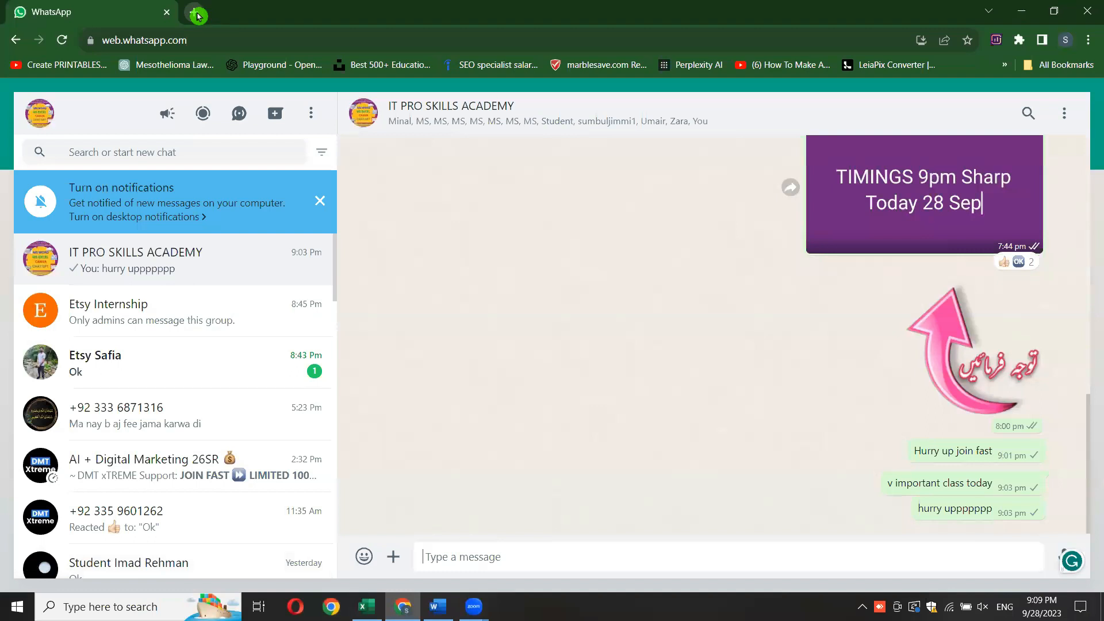
{"action": "left_click", "coordinate": [198, 16]}
{"action": "left_click", "coordinate": [431, 280]}
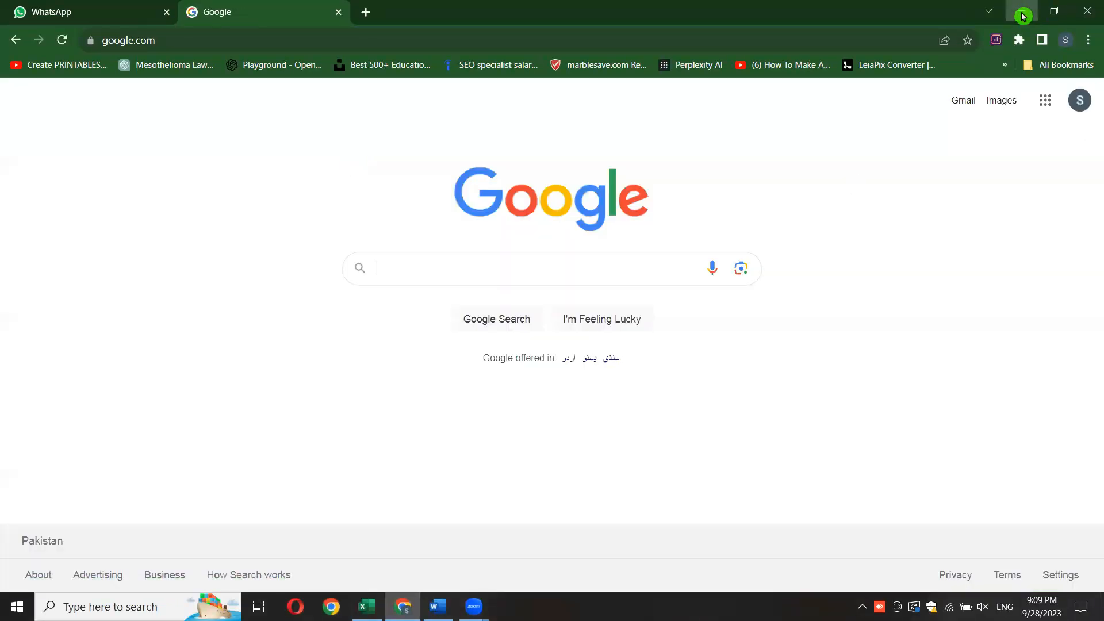
{"action": "left_click", "coordinate": [1021, 13]}
- Undo the picture's background removal together with its keep marks, and deselect the picture
{"action": "left_click_drag", "start_coordinate": [1096, 270], "coordinate": [1096, 302]}
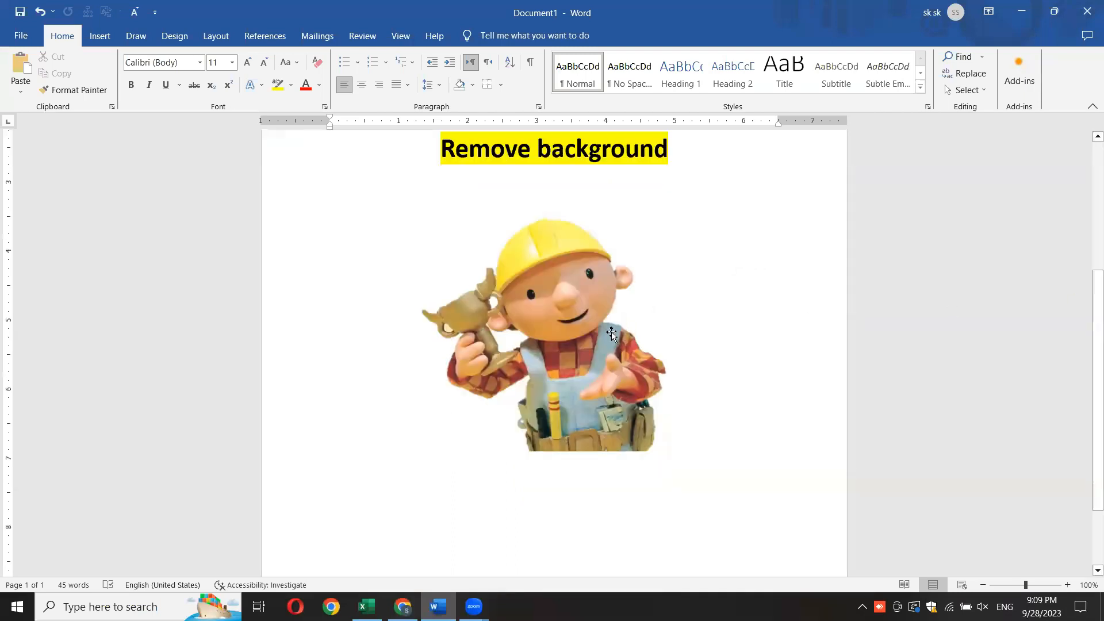
{"action": "left_click", "coordinate": [572, 335]}
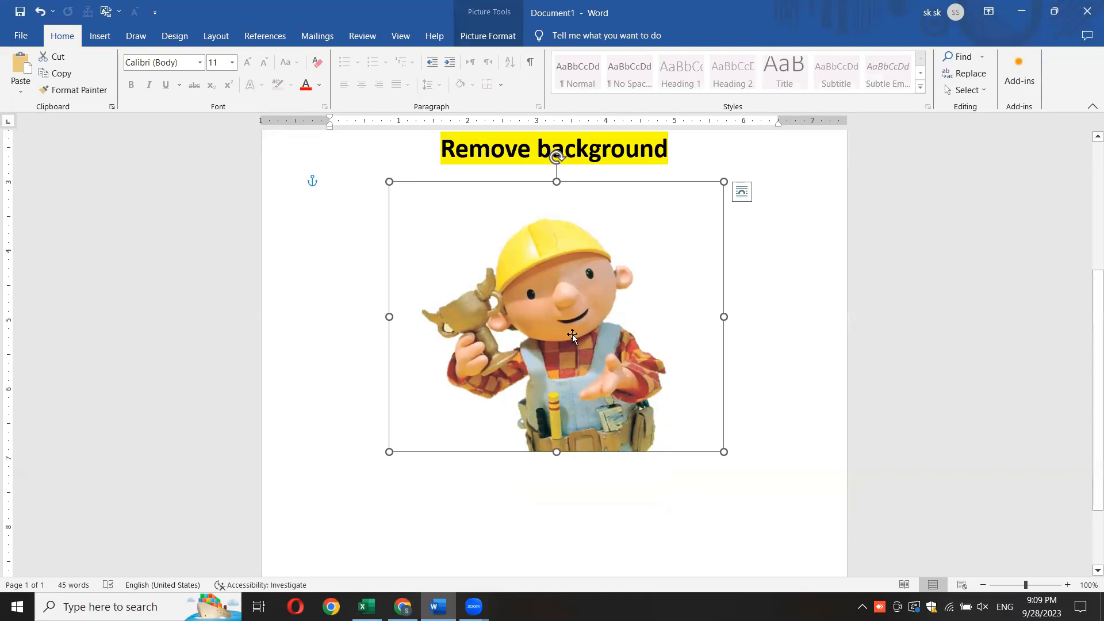
{"action": "key", "text": "ctrl+z"}
{"action": "key", "text": "ctrl+z"}
{"action": "key", "text": "ctrl+z"}
{"action": "key", "text": "ctrl+z"}
{"action": "key", "text": "ctrl+z"}
{"action": "key", "text": "ctrl+z"}
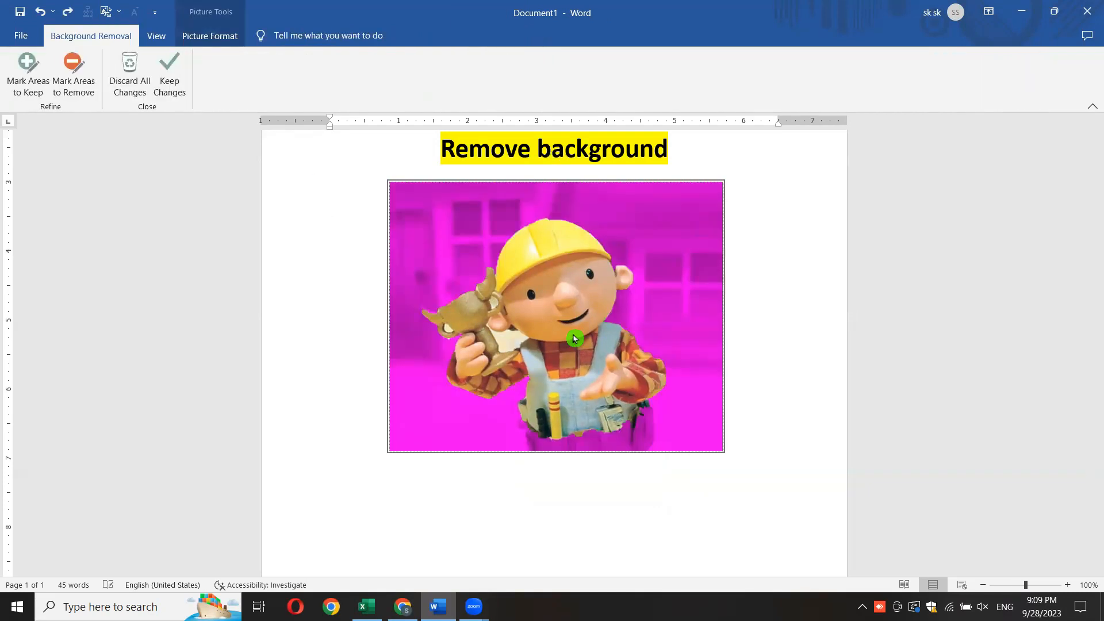
{"action": "key", "text": "ctrl+z"}
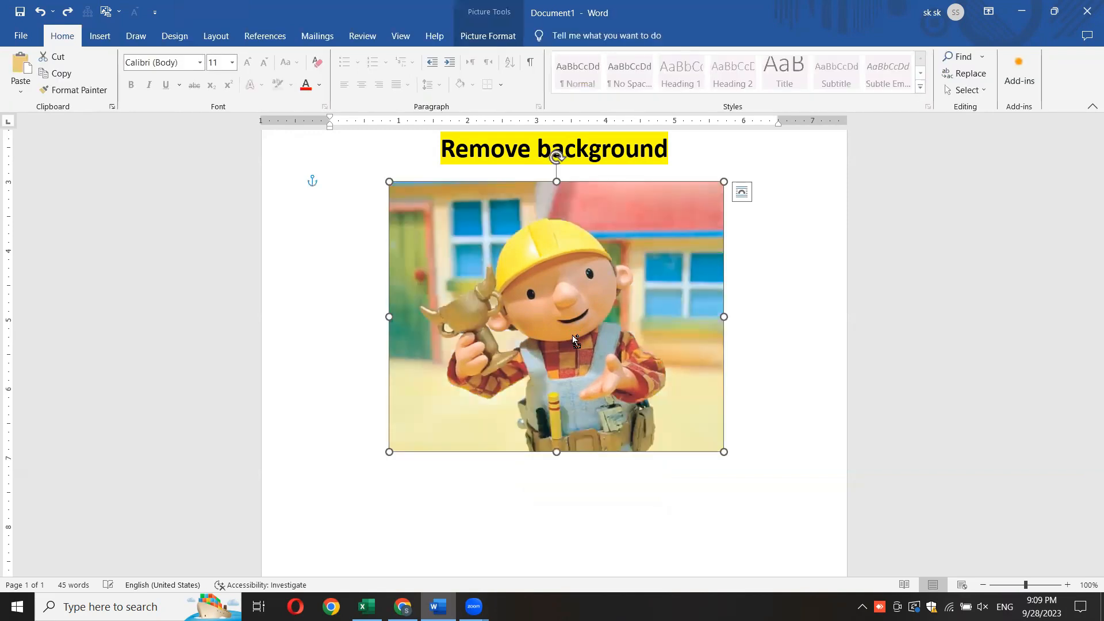
{"action": "left_click", "coordinate": [335, 311]}
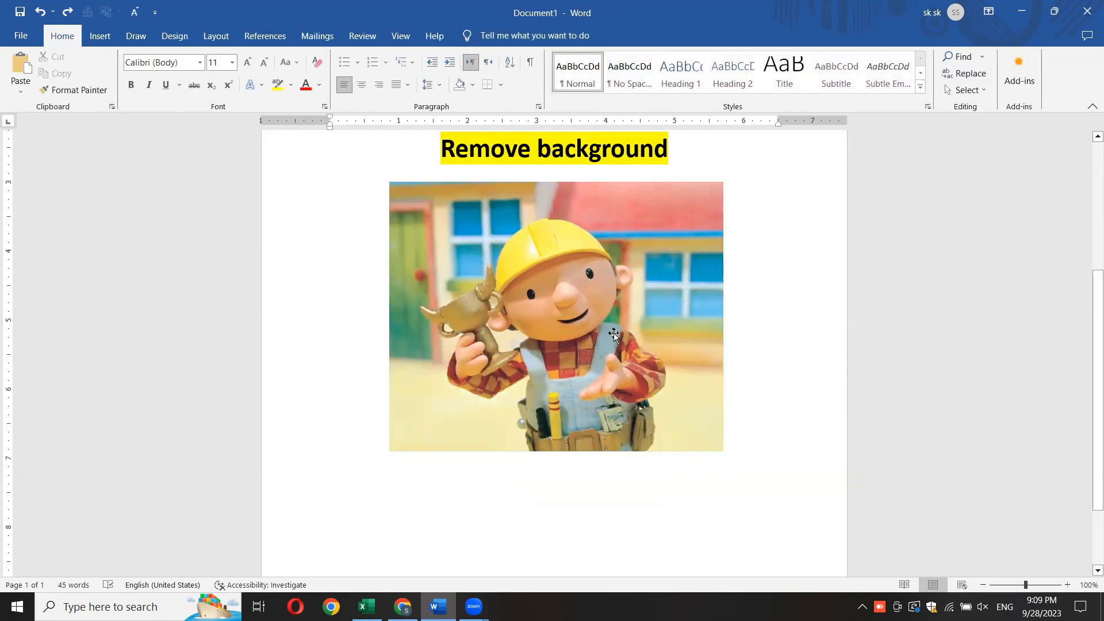
- Repeat the automatic background removal on the picture without any keep marks, and undo it
{"action": "left_click", "coordinate": [602, 308]}
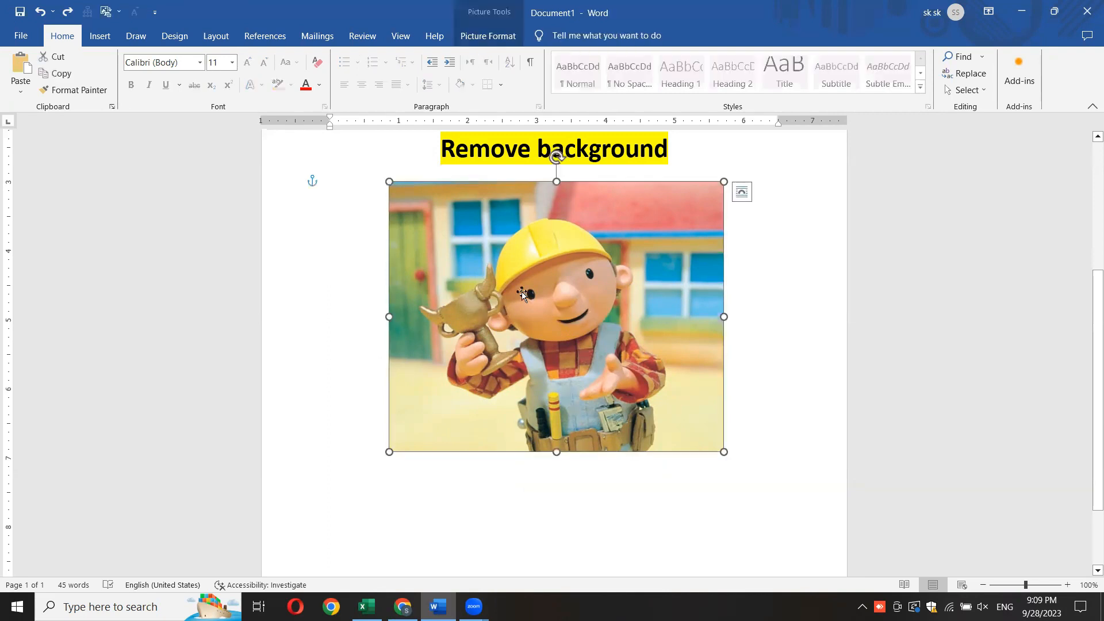
{"action": "left_click", "coordinate": [482, 35]}
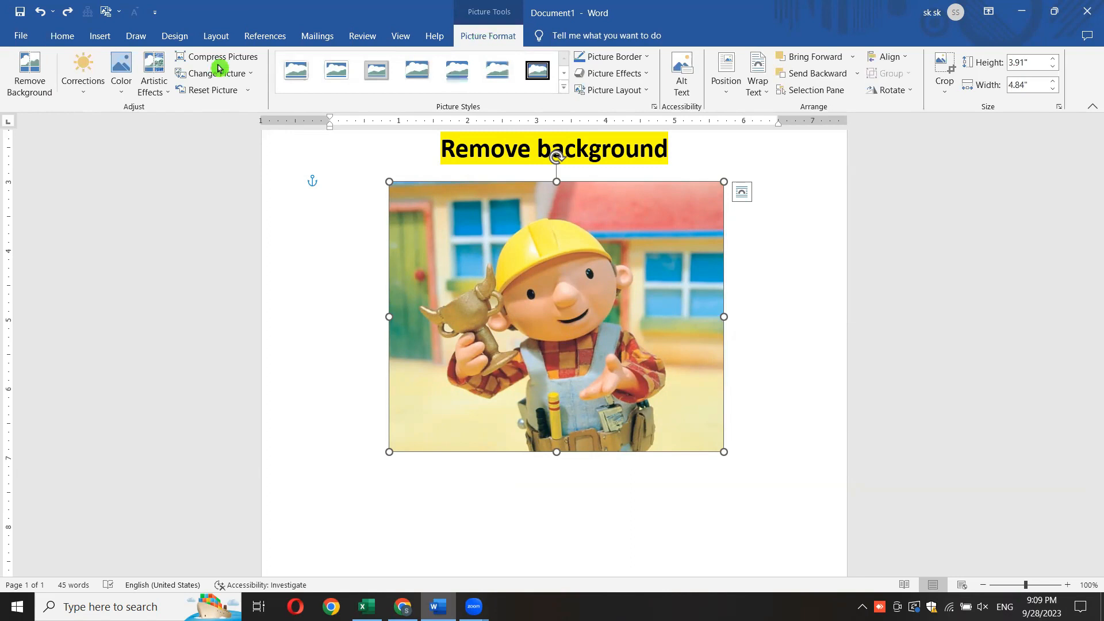
{"action": "left_click", "coordinate": [19, 93]}
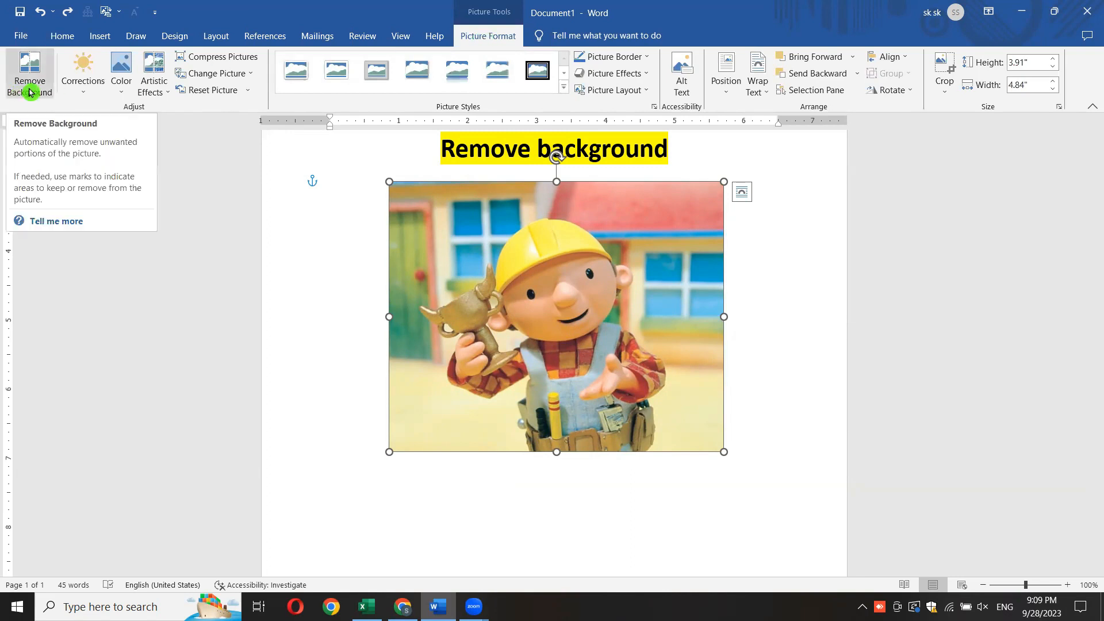
{"action": "left_click", "coordinate": [30, 91]}
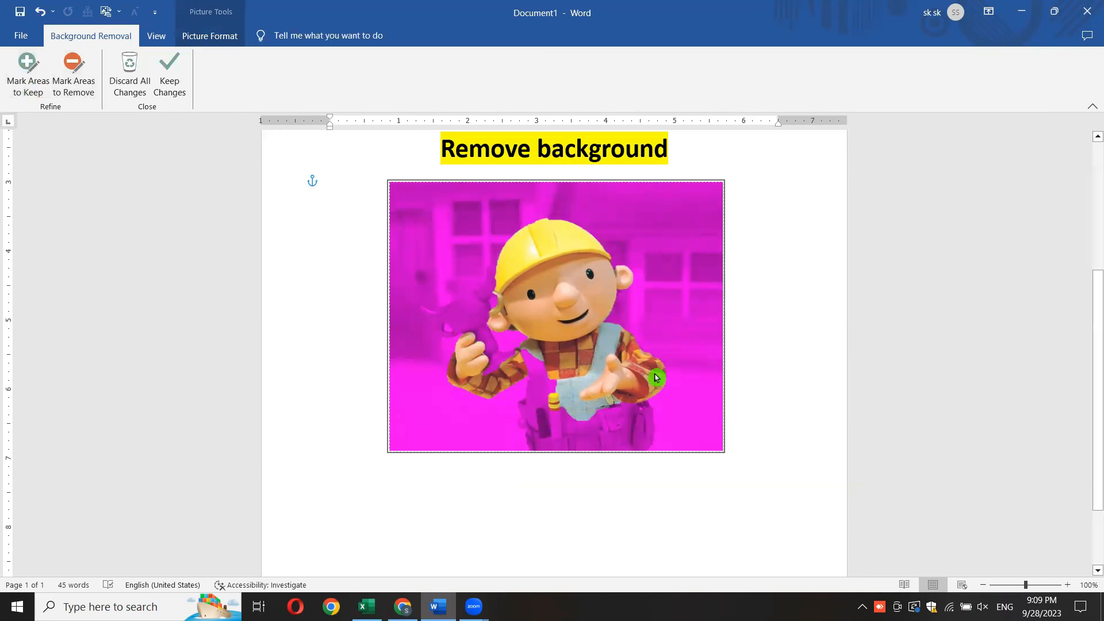
{"action": "left_click", "coordinate": [745, 403]}
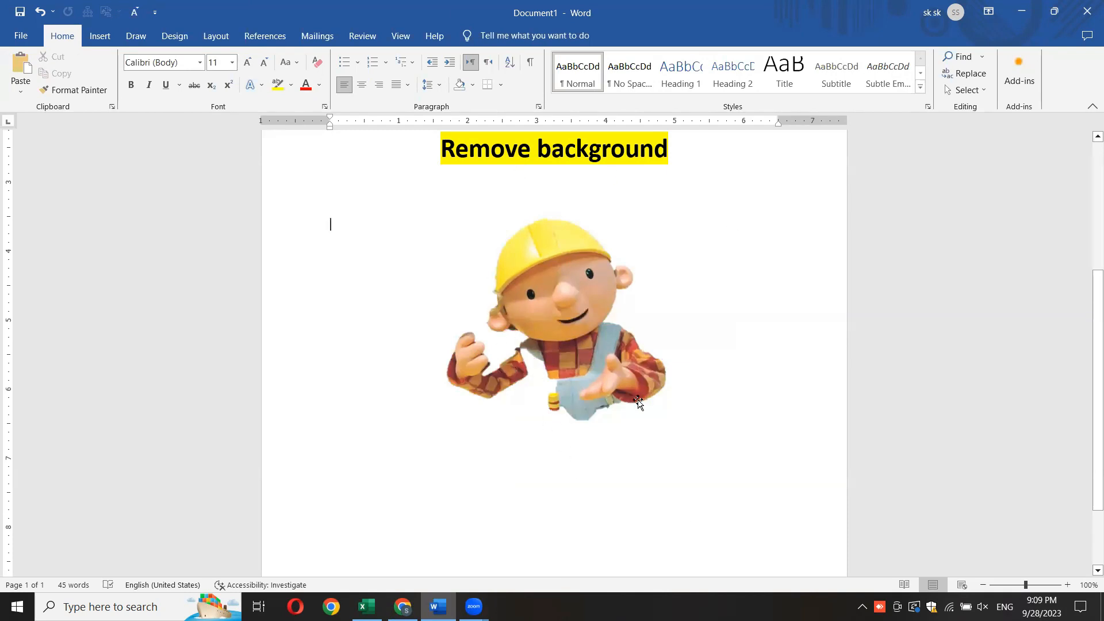
{"action": "key", "text": "ctrl+z"}
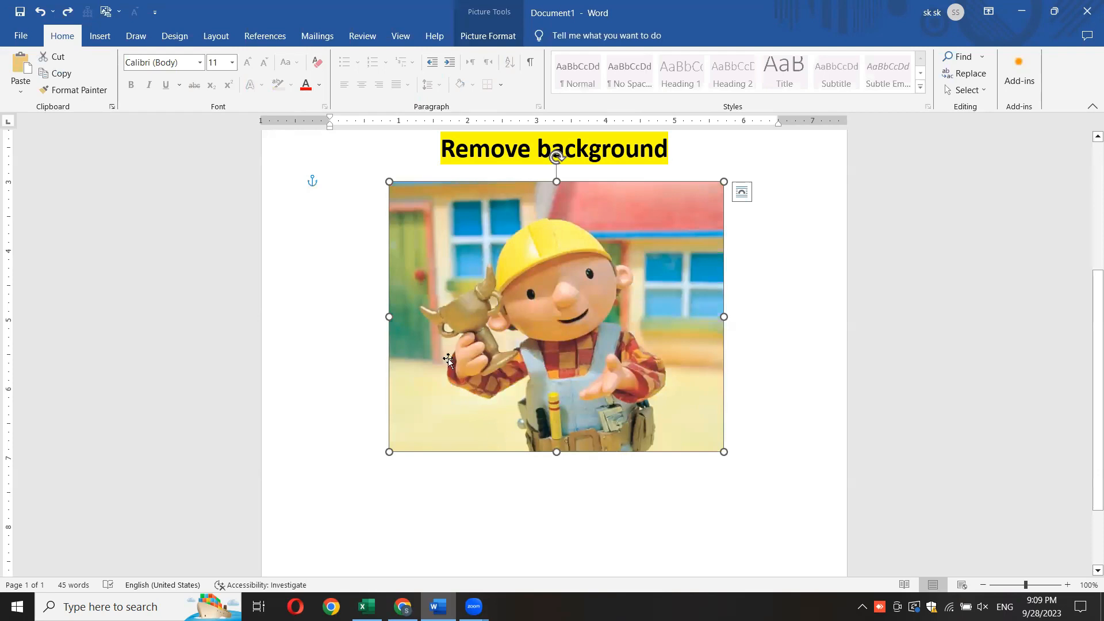
- Remove the picture's background while marking the trophy and the overalls as areas to keep, and apply the result
{"action": "left_click", "coordinate": [483, 36]}
{"action": "left_click", "coordinate": [17, 72]}
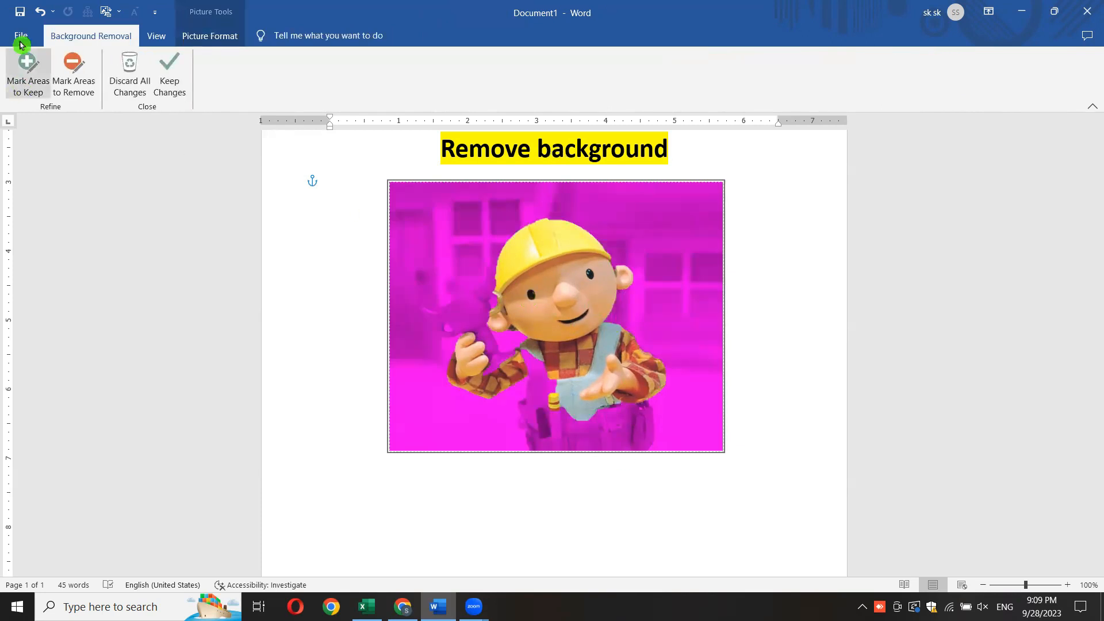
{"action": "left_click", "coordinate": [26, 89]}
{"action": "left_click", "coordinate": [20, 84]}
{"action": "left_click_drag", "start_coordinate": [469, 301], "coordinate": [499, 394]}
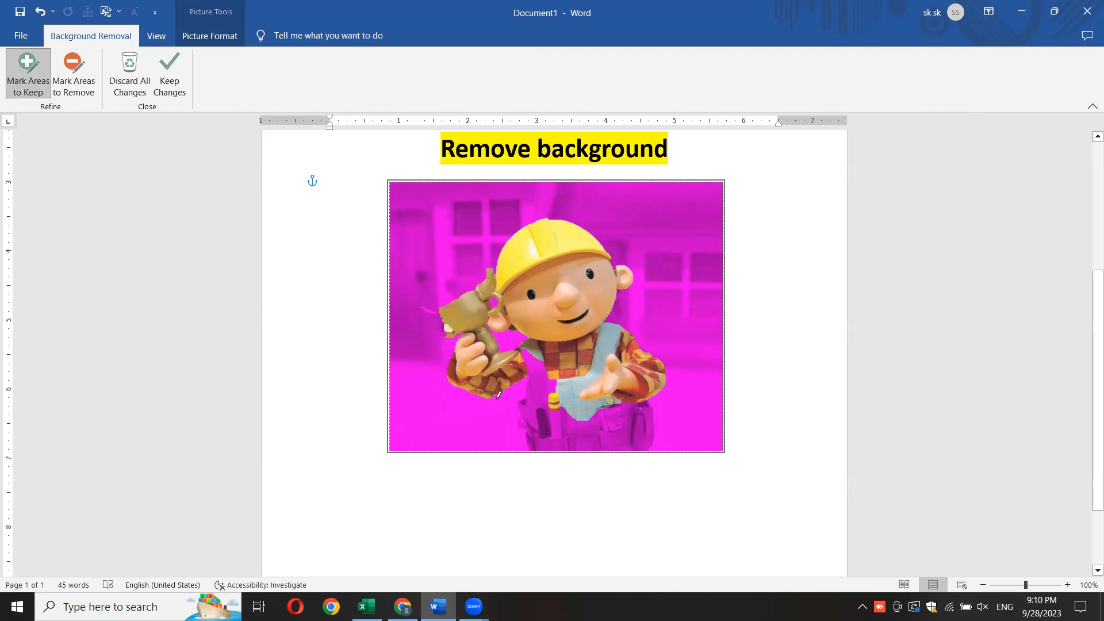
{"action": "left_click", "coordinate": [443, 328]}
{"action": "mouse_move", "coordinate": [537, 363]}
{"action": "left_mouse_down"}
{"action": "mouse_move", "coordinate": [552, 424]}
{"action": "mouse_move", "coordinate": [566, 430]}
{"action": "left_mouse_up"}
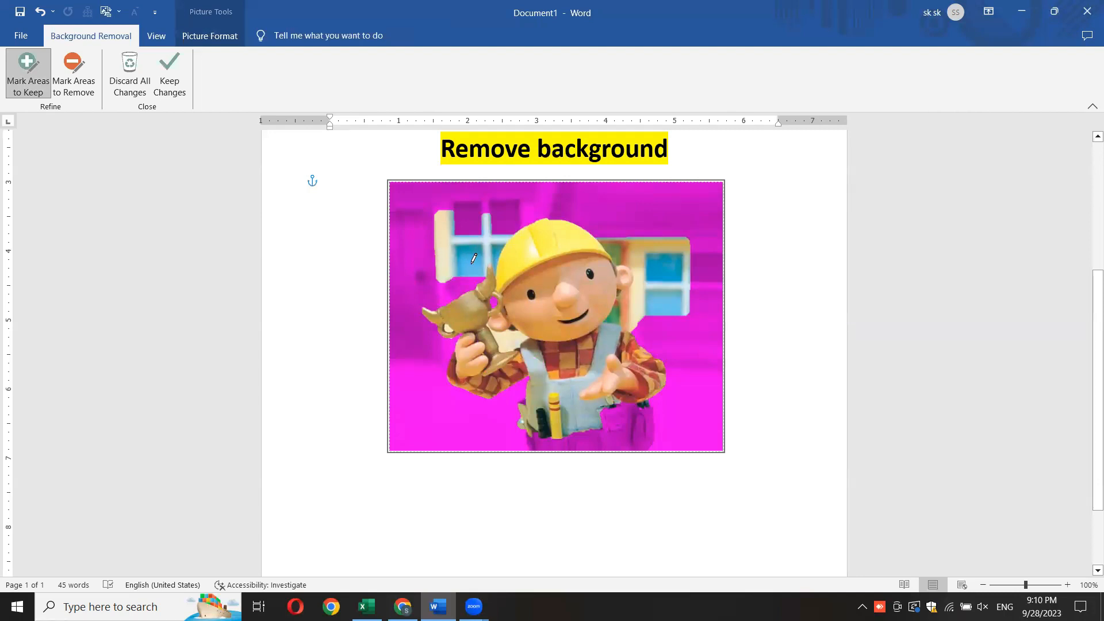
{"action": "left_click", "coordinate": [735, 437]}
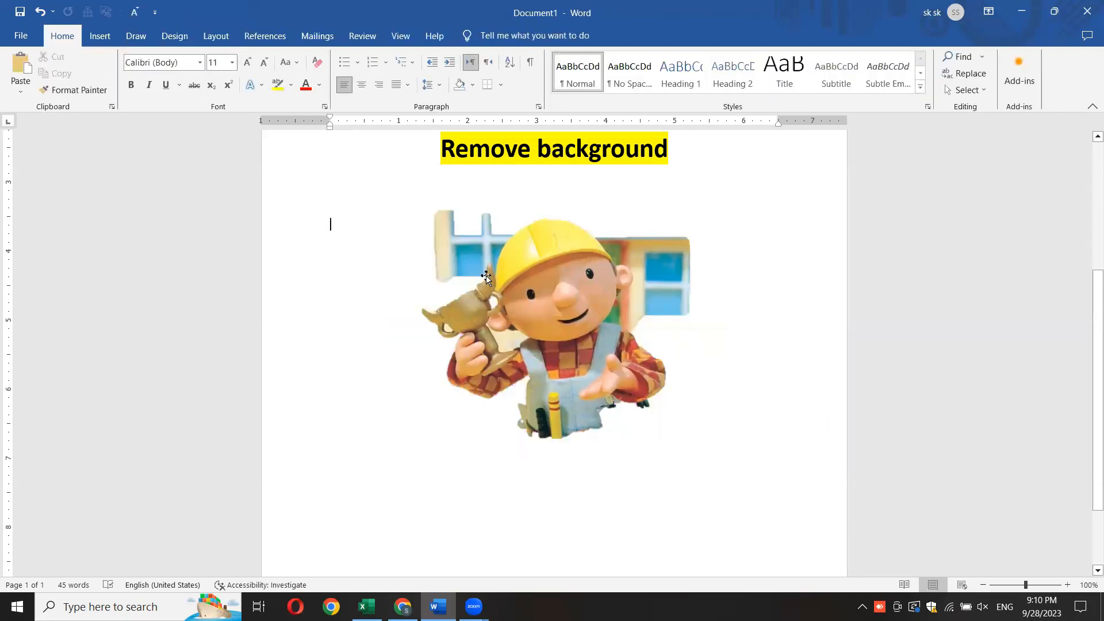
- Undo the last applied background removal and return the picture to its area-marking mode
{"action": "left_click", "coordinate": [696, 342]}
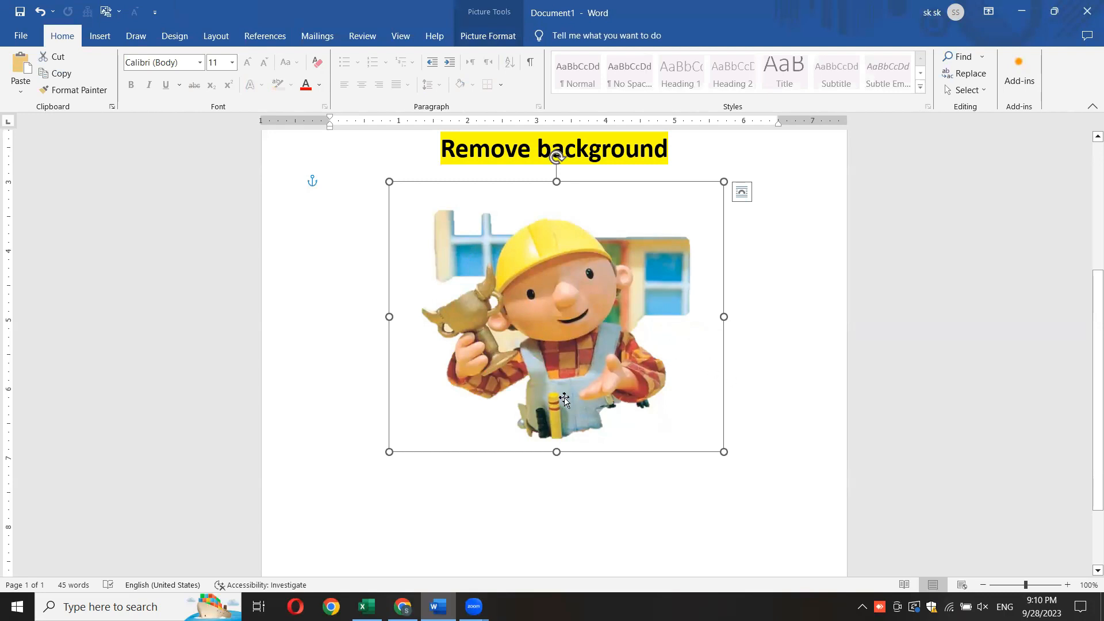
{"action": "left_click", "coordinate": [754, 395]}
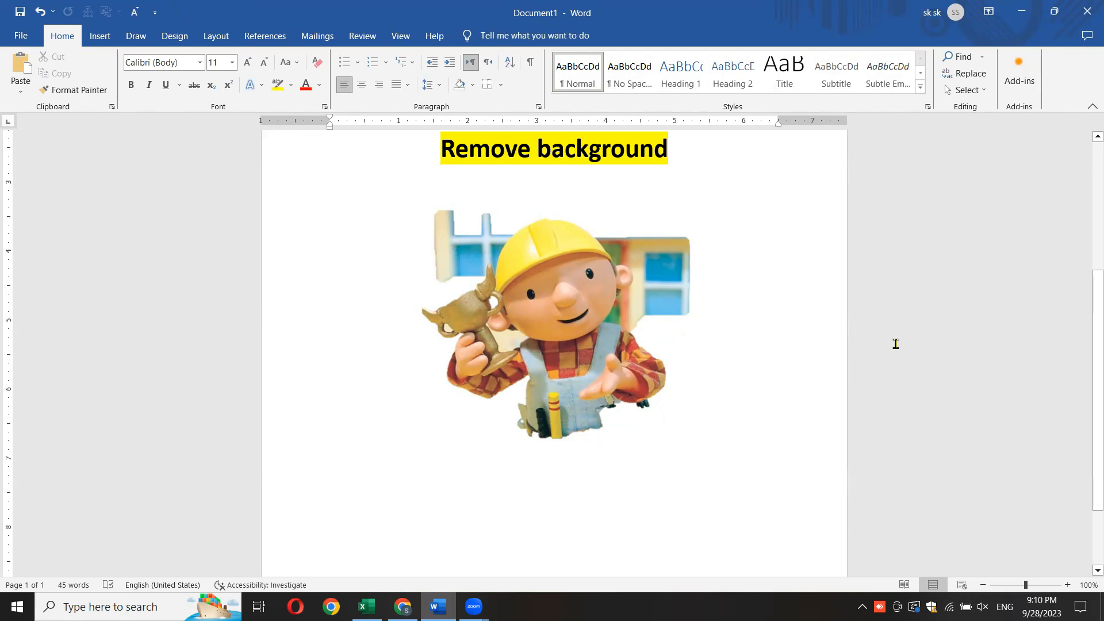
{"action": "key", "text": "ctrl+z"}
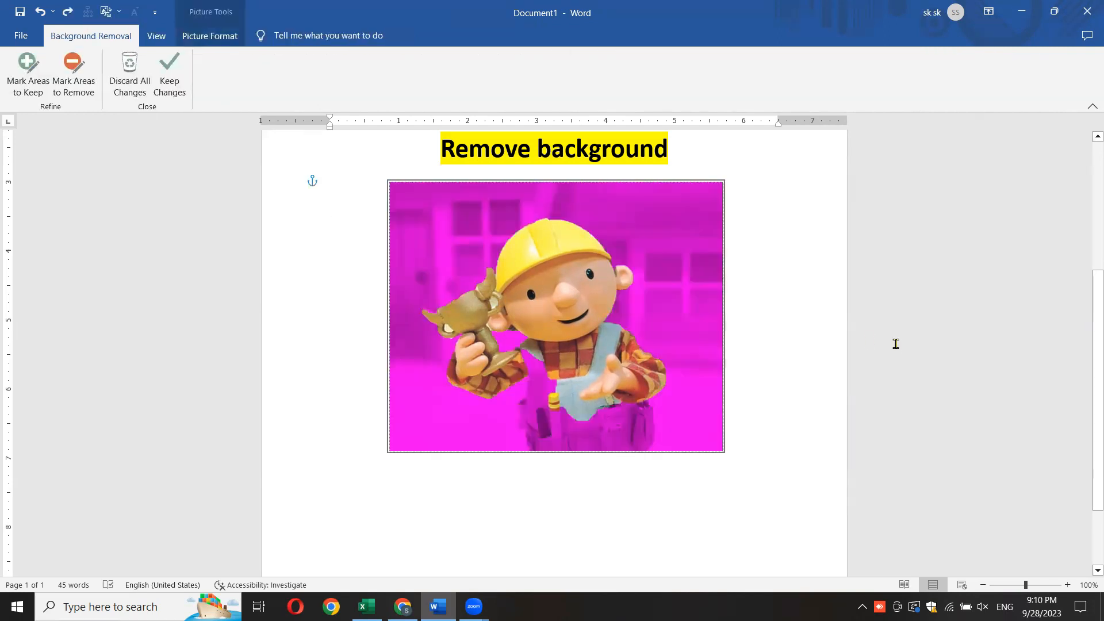
- Mark the overalls, the tool belt and the edge beside the ear as areas to keep, and apply the background removal
{"action": "left_click", "coordinate": [27, 75]}
{"action": "left_click_drag", "start_coordinate": [549, 369], "coordinate": [558, 436]}
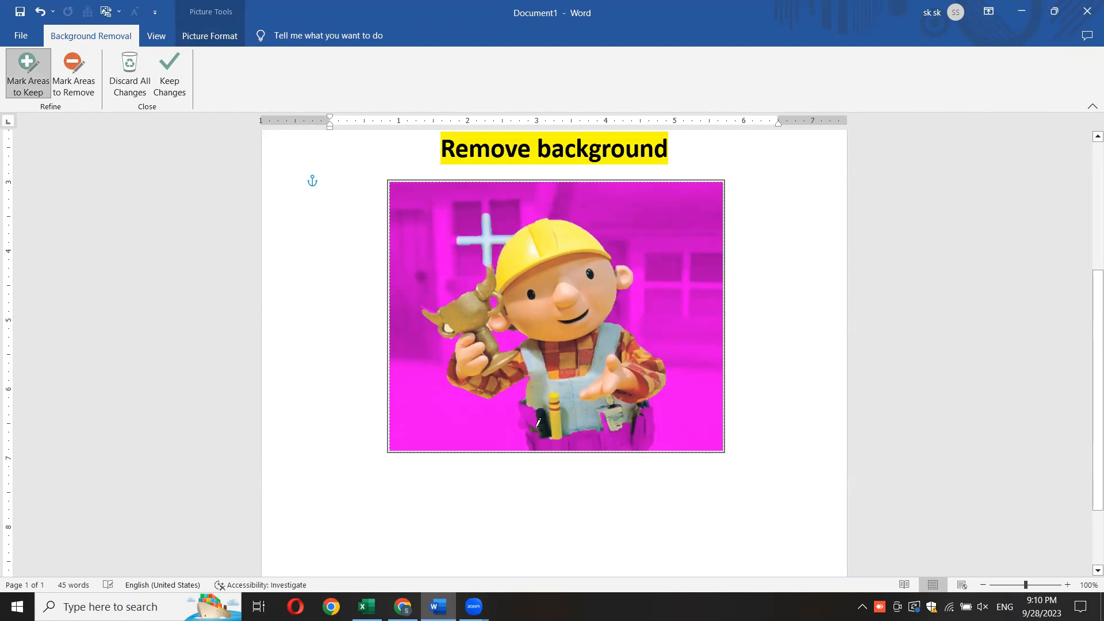
{"action": "left_click_drag", "start_coordinate": [543, 423], "coordinate": [557, 444]}
{"action": "left_click_drag", "start_coordinate": [627, 448], "coordinate": [638, 433]}
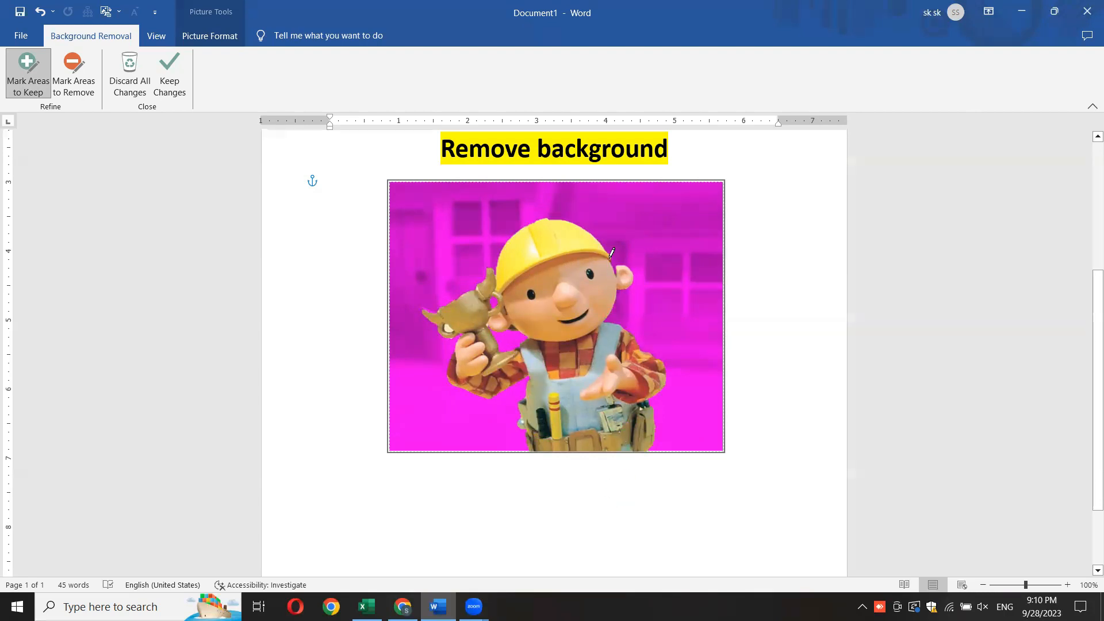
{"action": "left_click_drag", "start_coordinate": [615, 270], "coordinate": [615, 276]}
{"action": "left_click", "coordinate": [811, 386]}
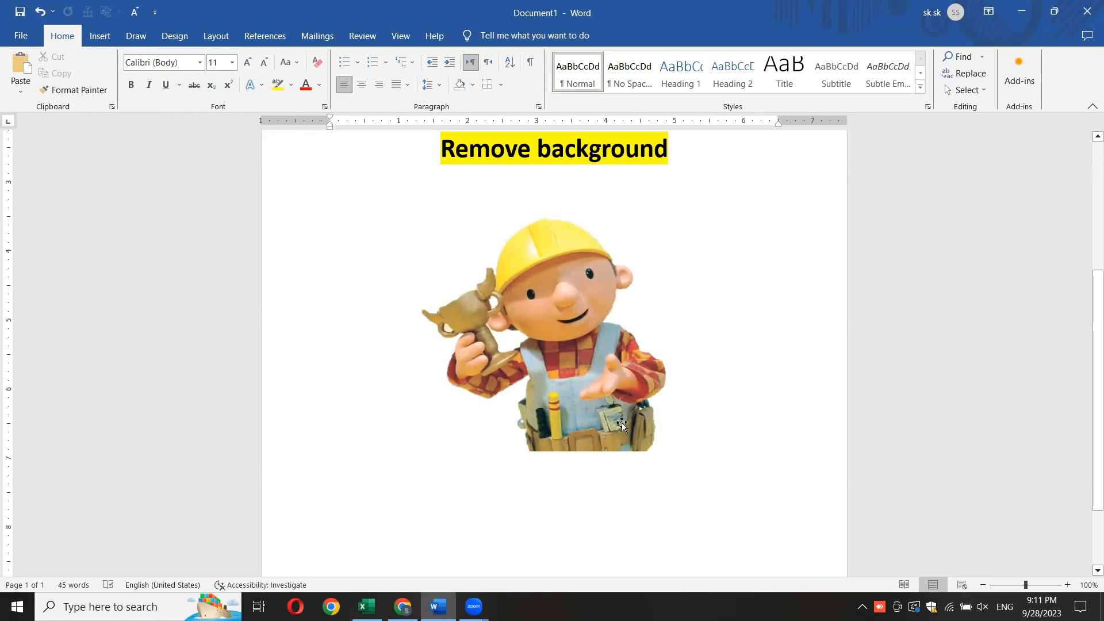
- Undo the applied background removal, mark the trophy as an area to remove, and apply the result
{"action": "left_click", "coordinate": [605, 363]}
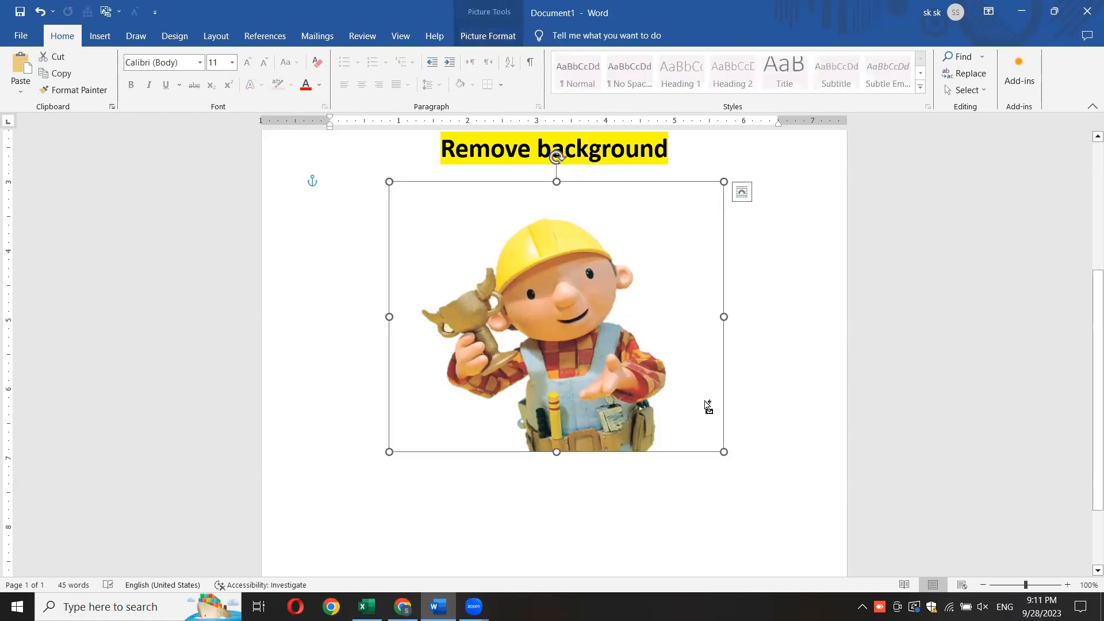
{"action": "key", "text": "ctrl+z"}
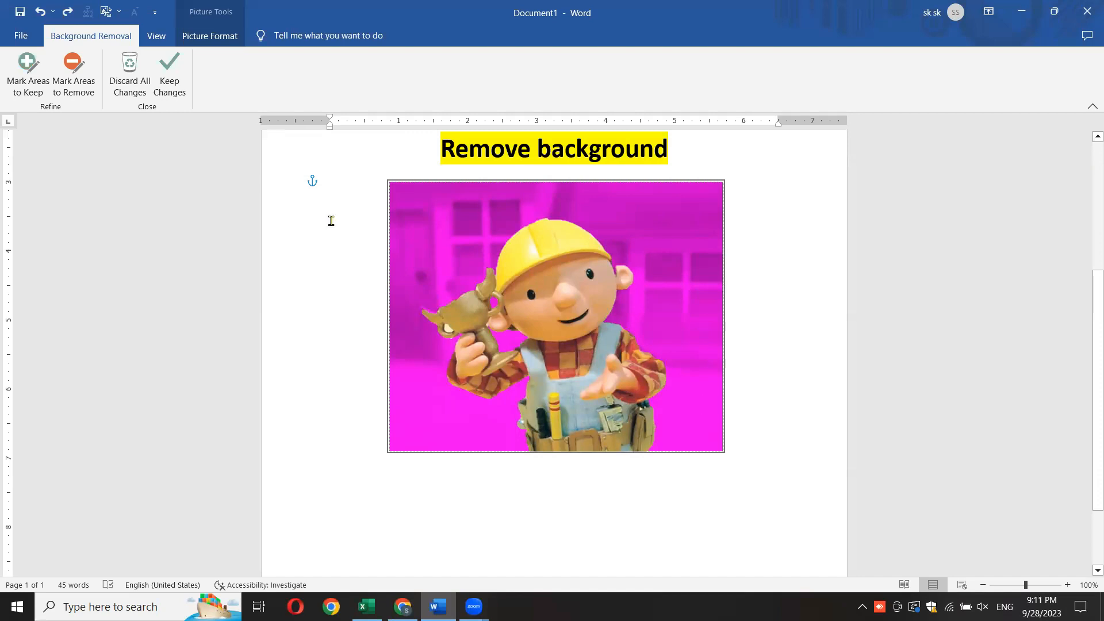
{"action": "left_click", "coordinate": [72, 87]}
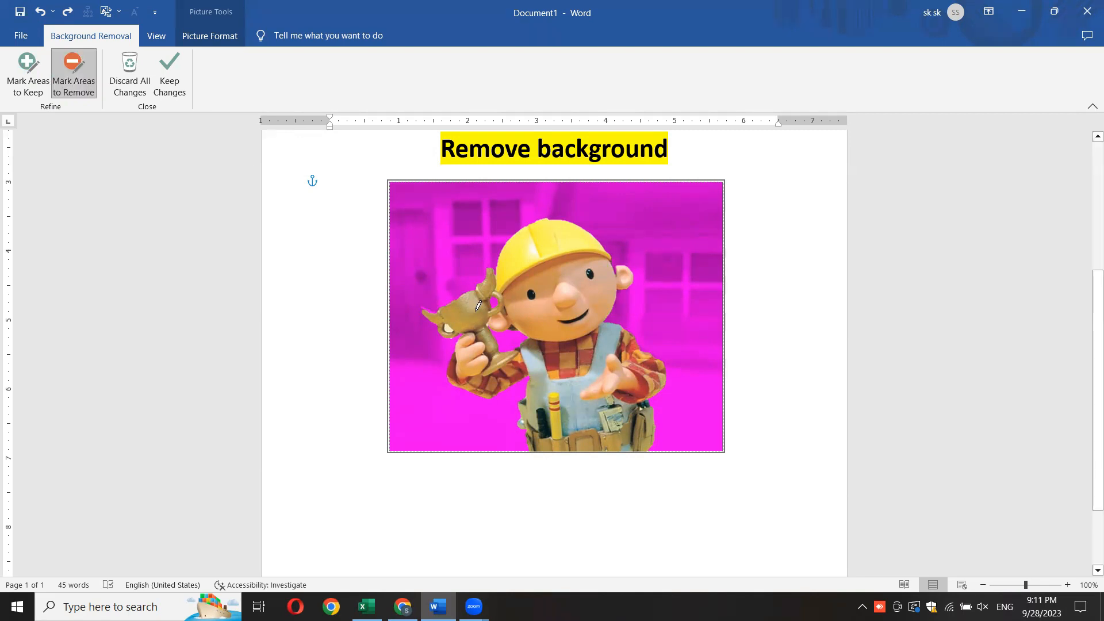
{"action": "mouse_move", "coordinate": [472, 299]}
{"action": "left_mouse_down"}
{"action": "mouse_move", "coordinate": [493, 355]}
{"action": "mouse_move", "coordinate": [510, 357]}
{"action": "left_mouse_up"}
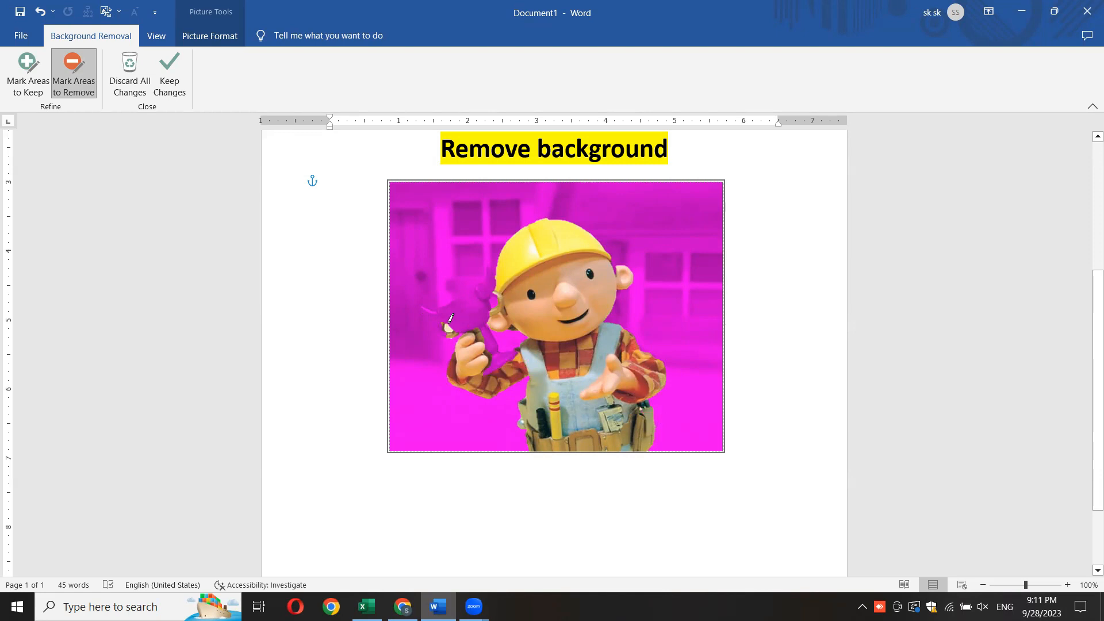
{"action": "left_click_drag", "start_coordinate": [444, 324], "coordinate": [460, 328]}
{"action": "left_click", "coordinate": [788, 361]}
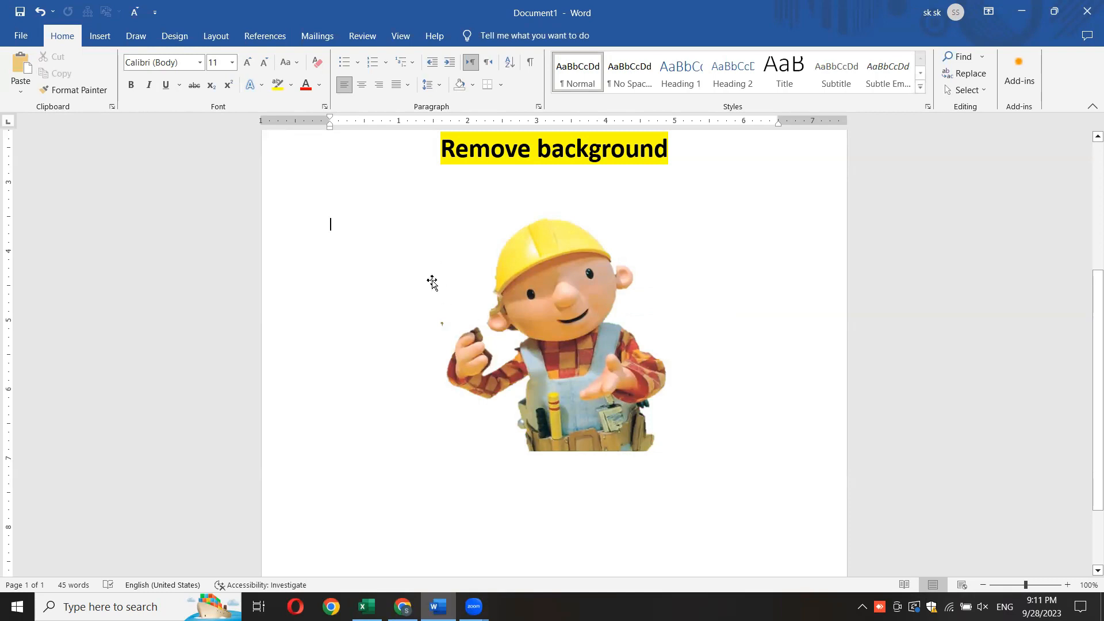
- Reopen the picture's background removal, keep the changes and deselect the picture
{"action": "left_click", "coordinate": [537, 324]}
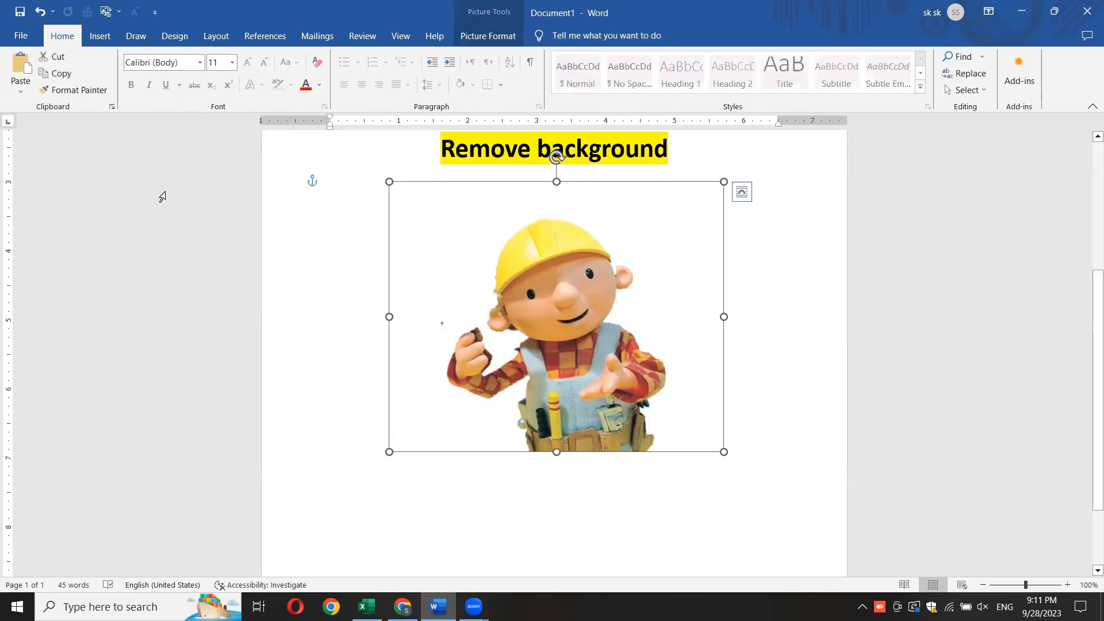
{"action": "left_click", "coordinate": [485, 36]}
{"action": "left_click", "coordinate": [26, 90]}
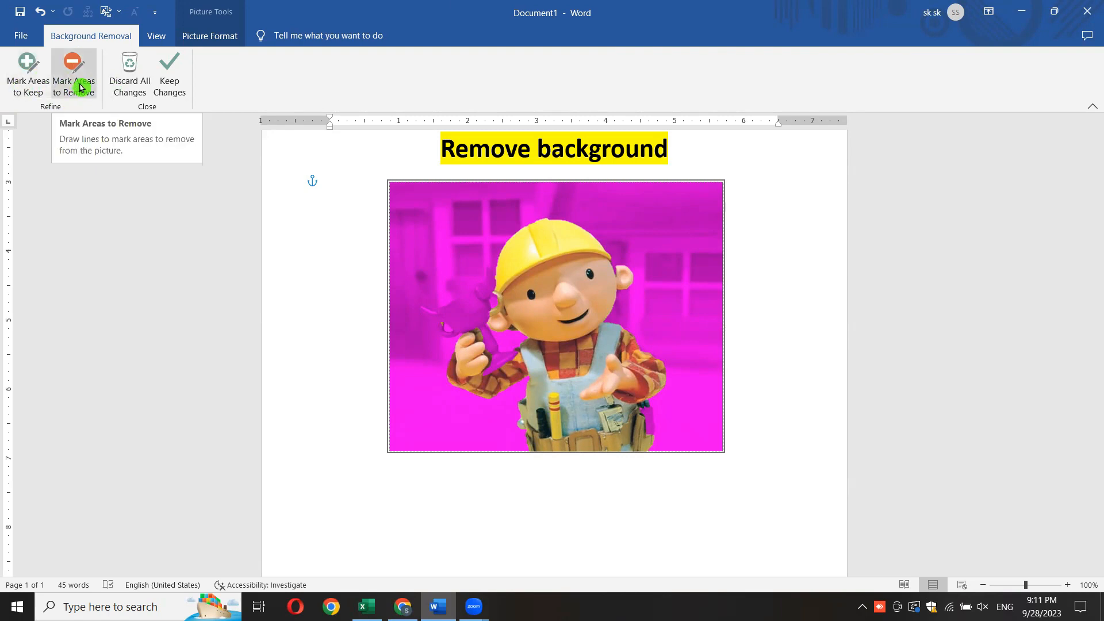
{"action": "left_click", "coordinate": [174, 87]}
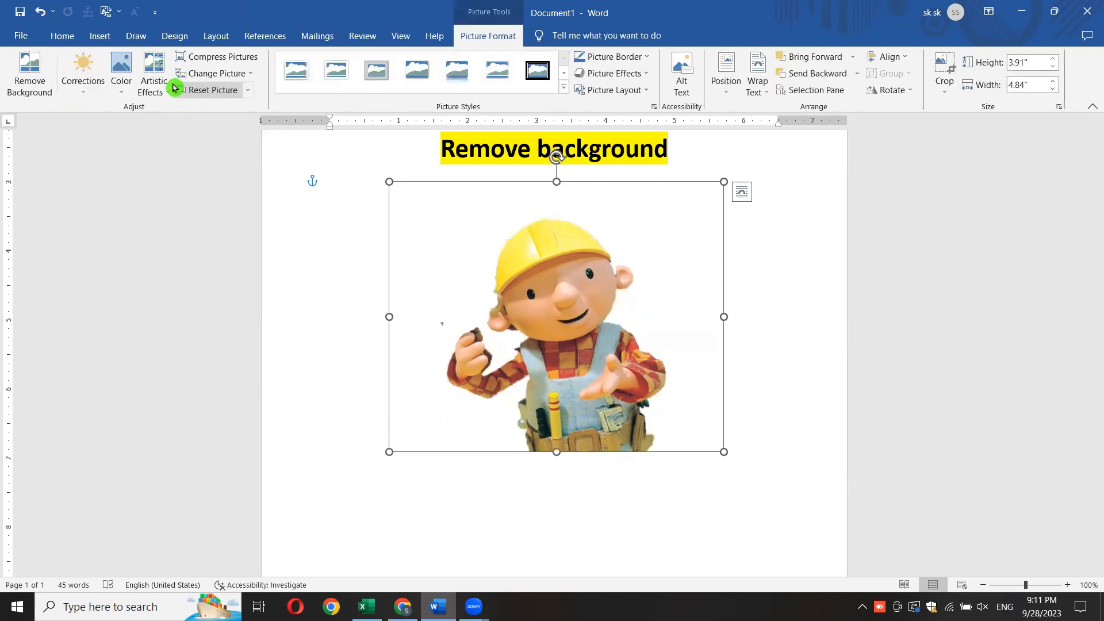
{"action": "left_click", "coordinate": [768, 261]}
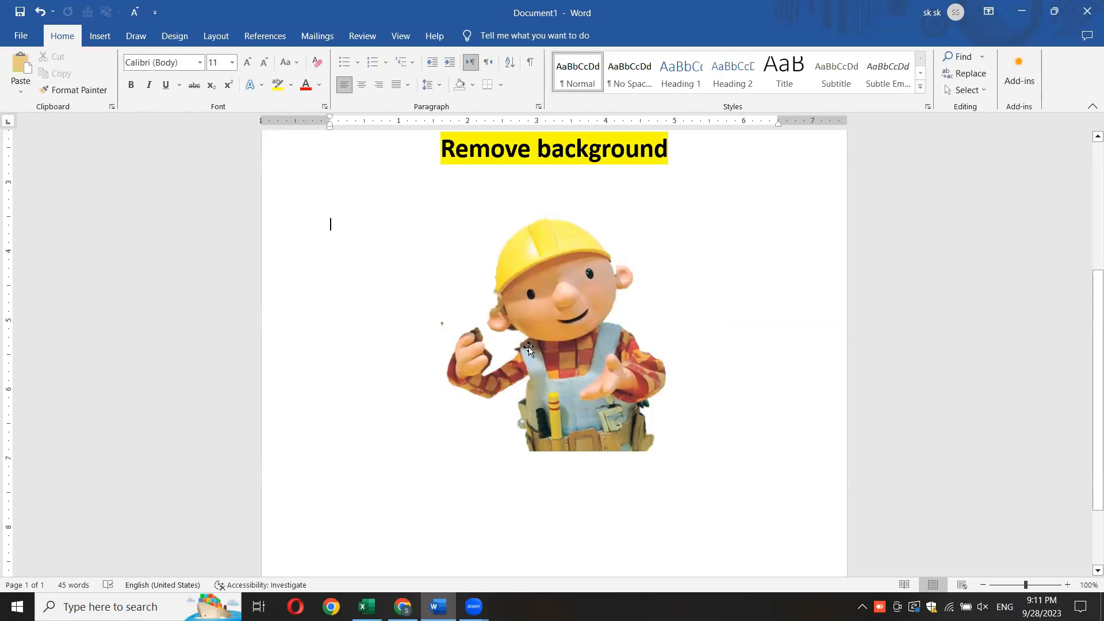
- Undo the background removals and area marks until the original picture with its full background is restored
{"action": "key", "text": "ctrl+z"}
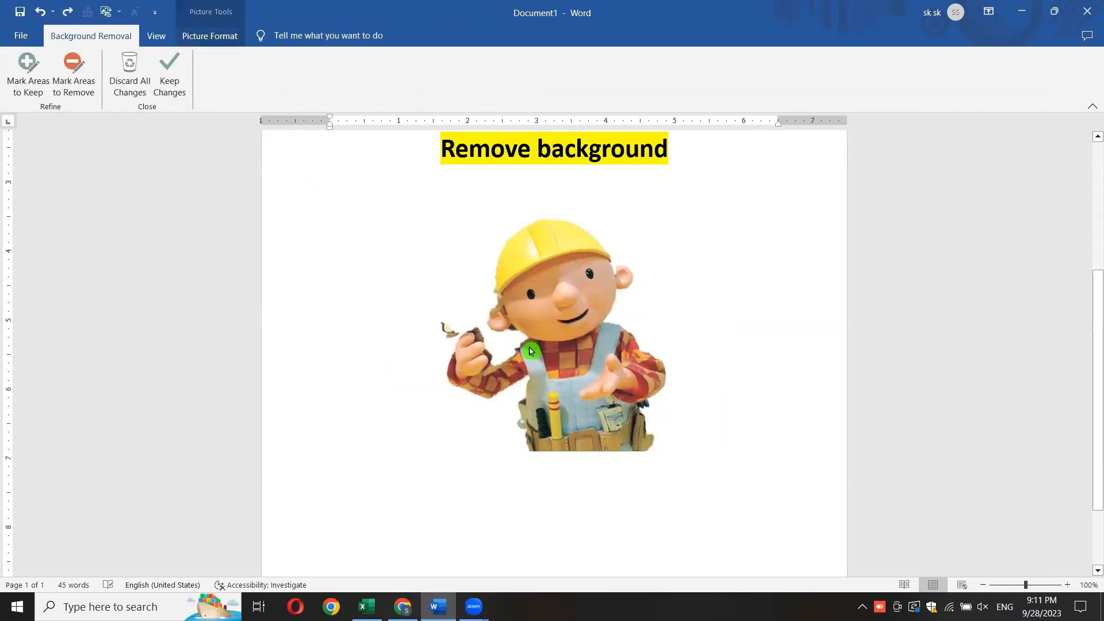
{"action": "key", "text": "ctrl+z"}
{"action": "key", "text": "ctrl+z"}
{"action": "key", "text": "ctrl+z"}
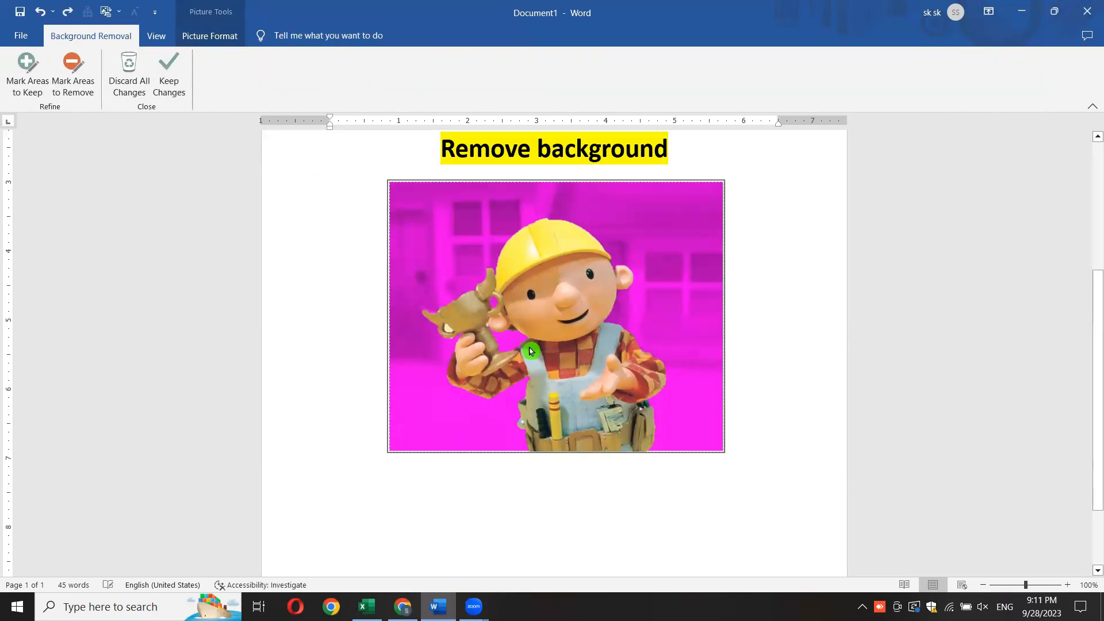
{"action": "key", "text": "ctrl+z"}
{"action": "key", "text": "ctrl+z"}
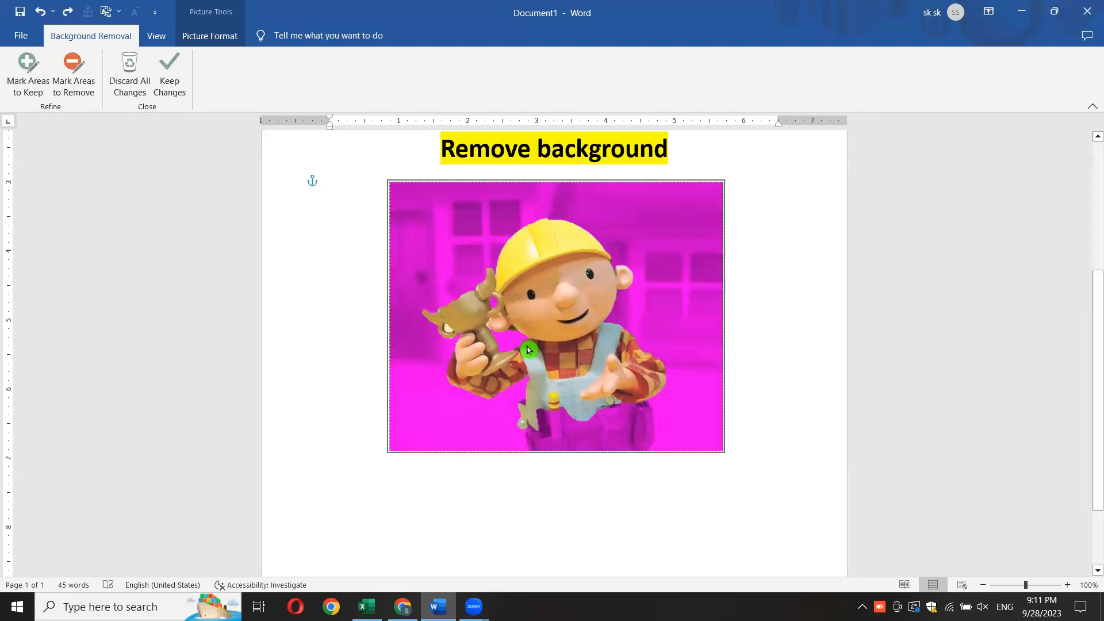
{"action": "key", "text": "ctrl+z"}
{"action": "key", "text": "ctrl+z"}
{"action": "key", "text": "ctrl+z"}
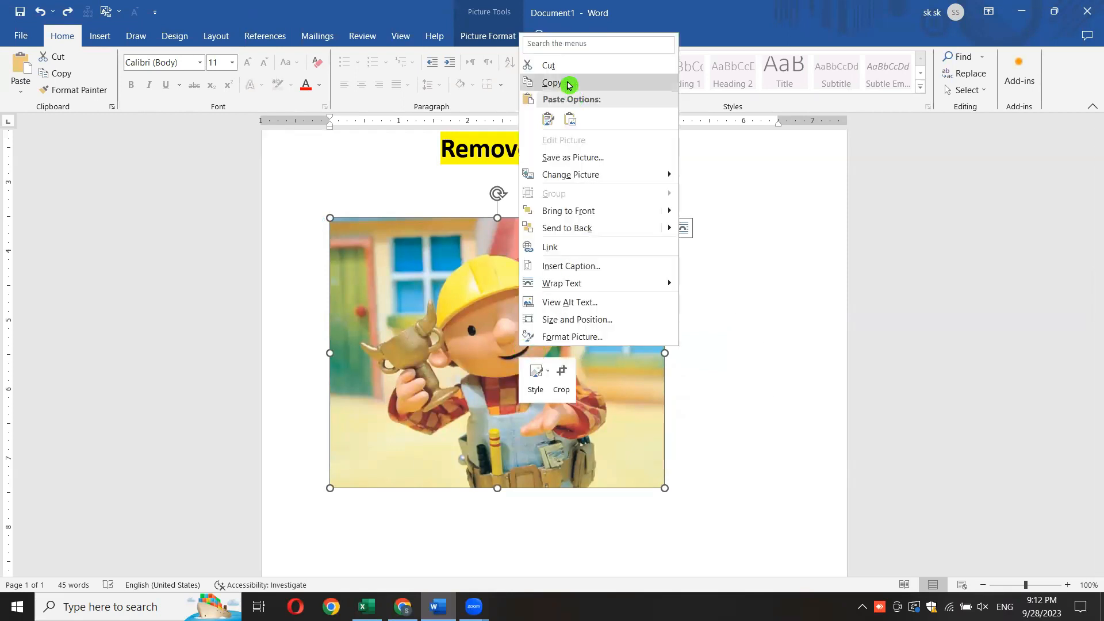
- Copy the picture, switch to WhatsApp Web in Chrome, and send it to the IT PRO SKILLS ACADEMY group
{"action": "left_click", "coordinate": [562, 84]}
{"action": "key", "text": "alt+Tab"}
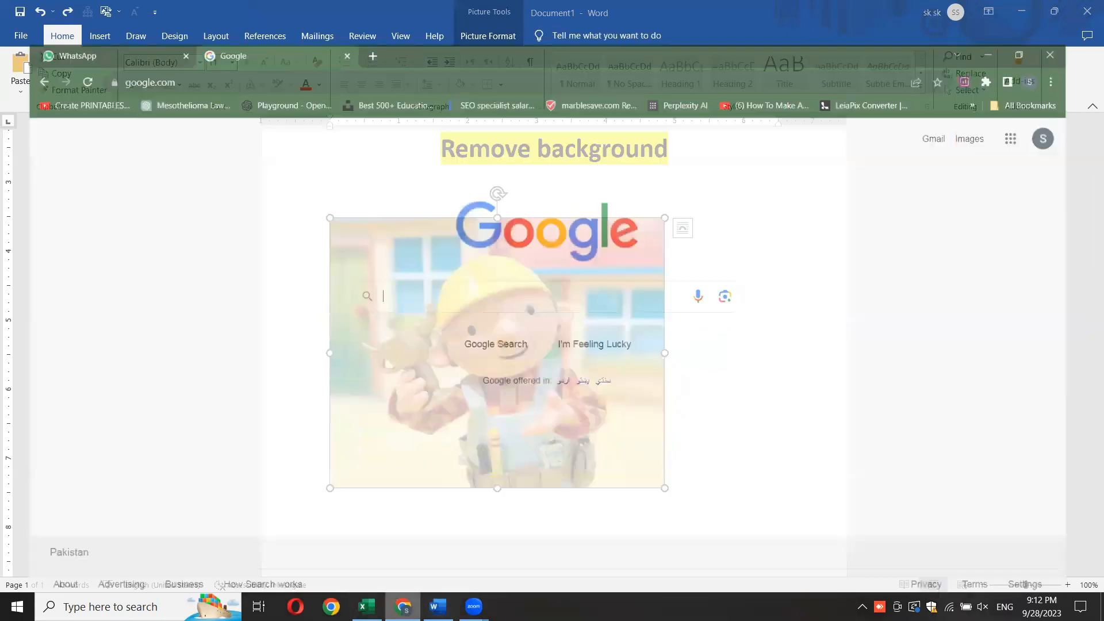
{"action": "left_click", "coordinate": [86, 12]}
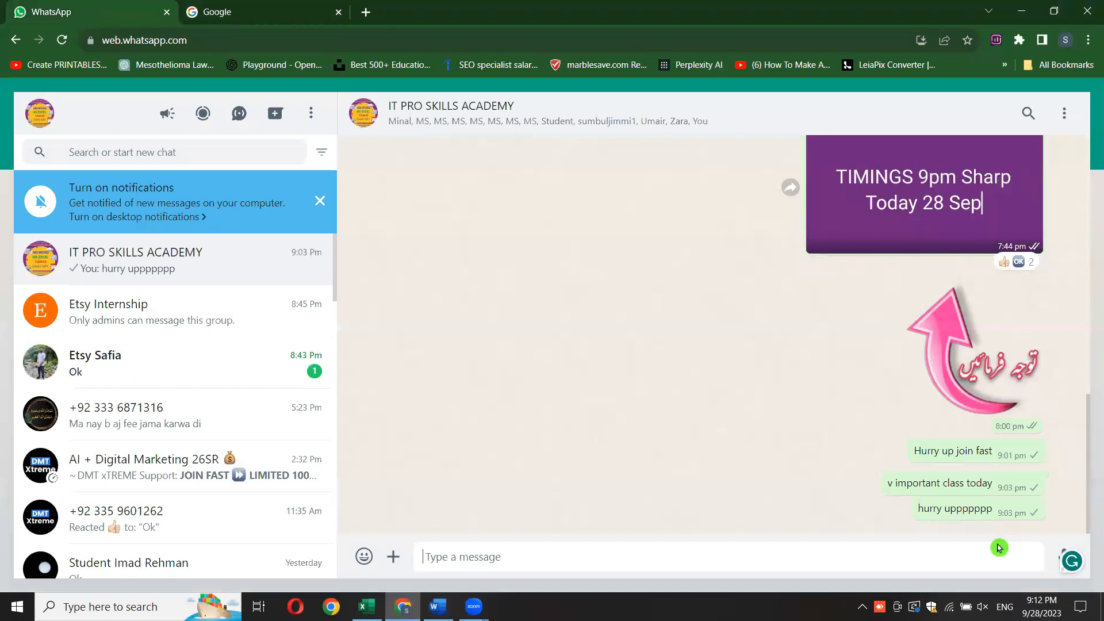
{"action": "right_click", "coordinate": [998, 561]}
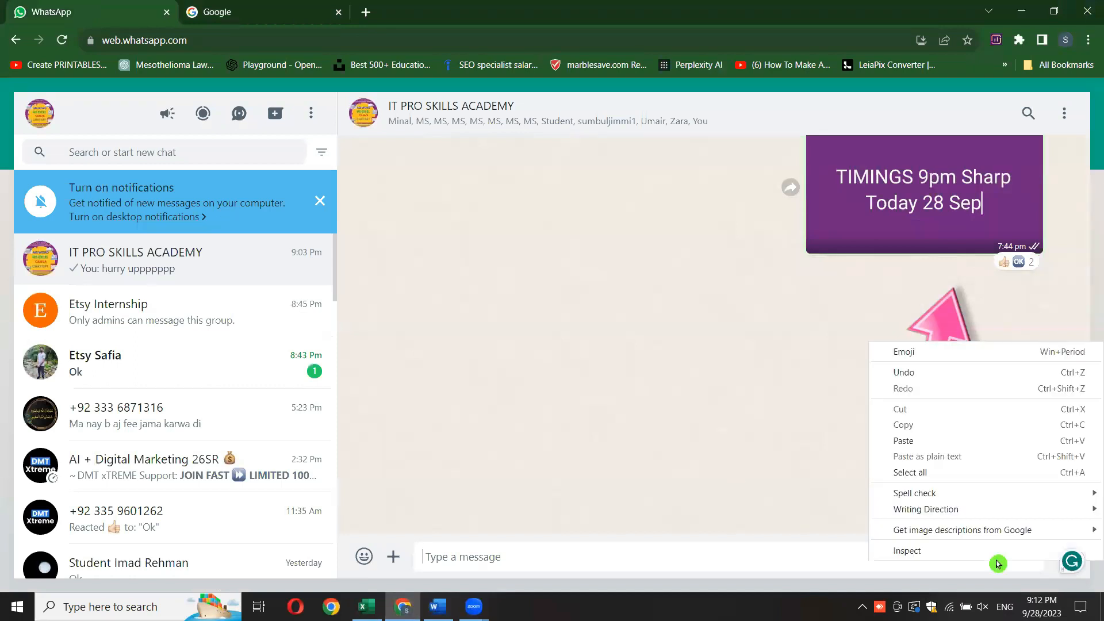
{"action": "left_click", "coordinate": [922, 441]}
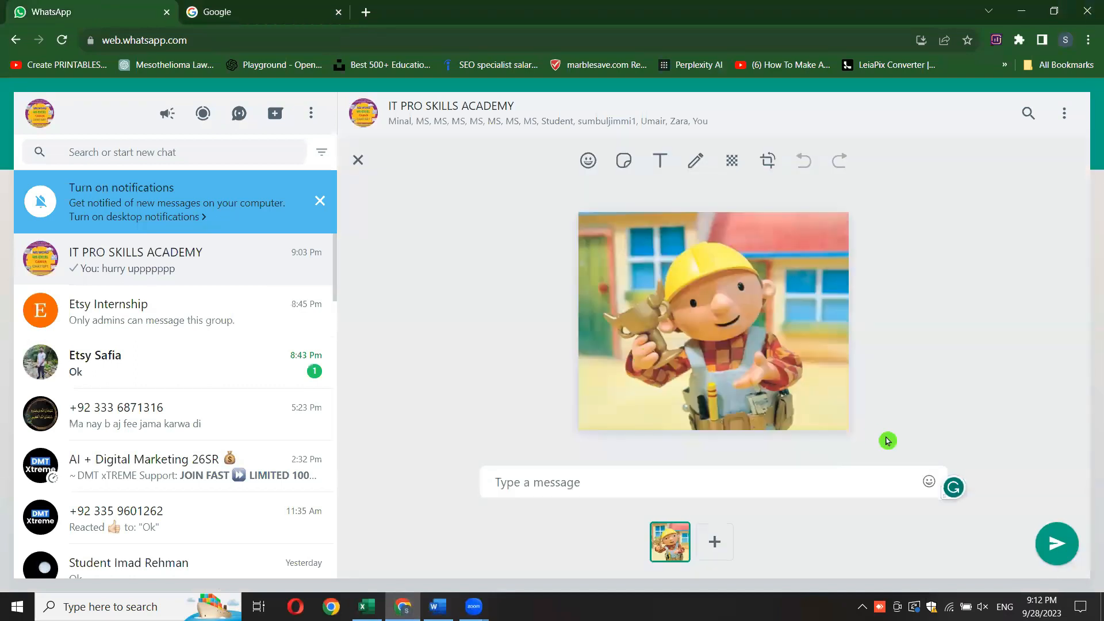
{"action": "key", "text": "Return"}
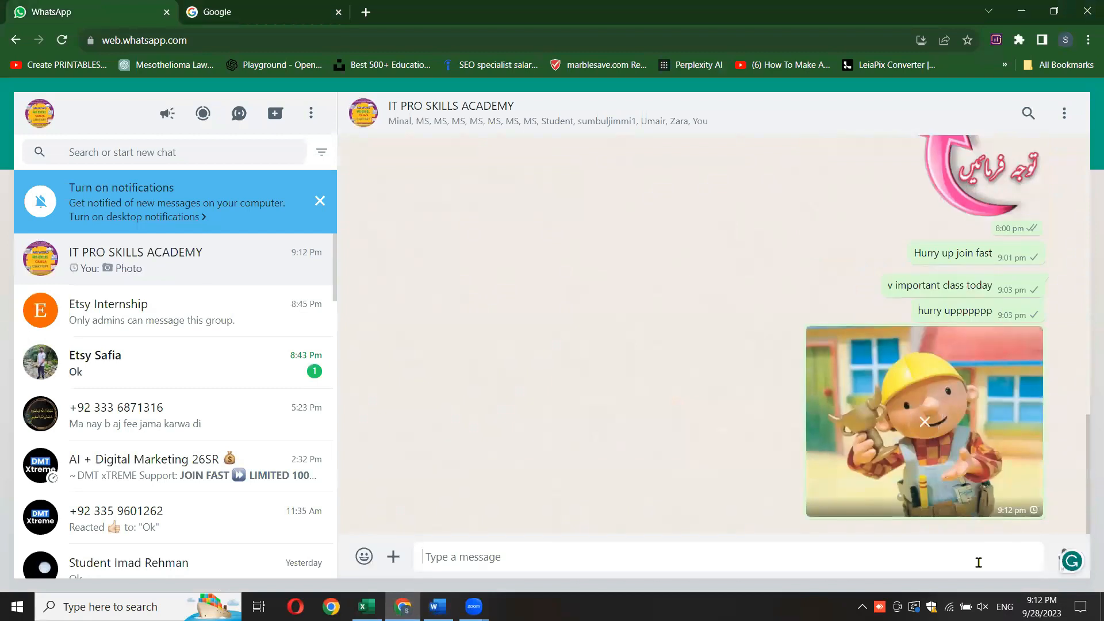
- Send the message "remove background" to the group
{"action": "type", "text": "remo"}
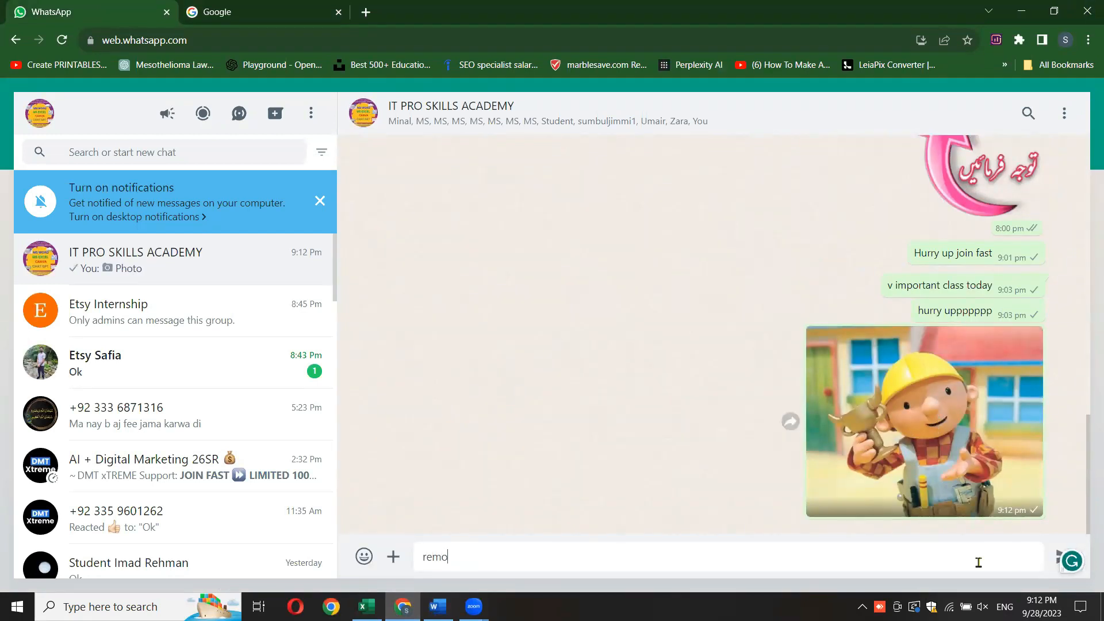
{"action": "type", "text": "ve backgroung"}
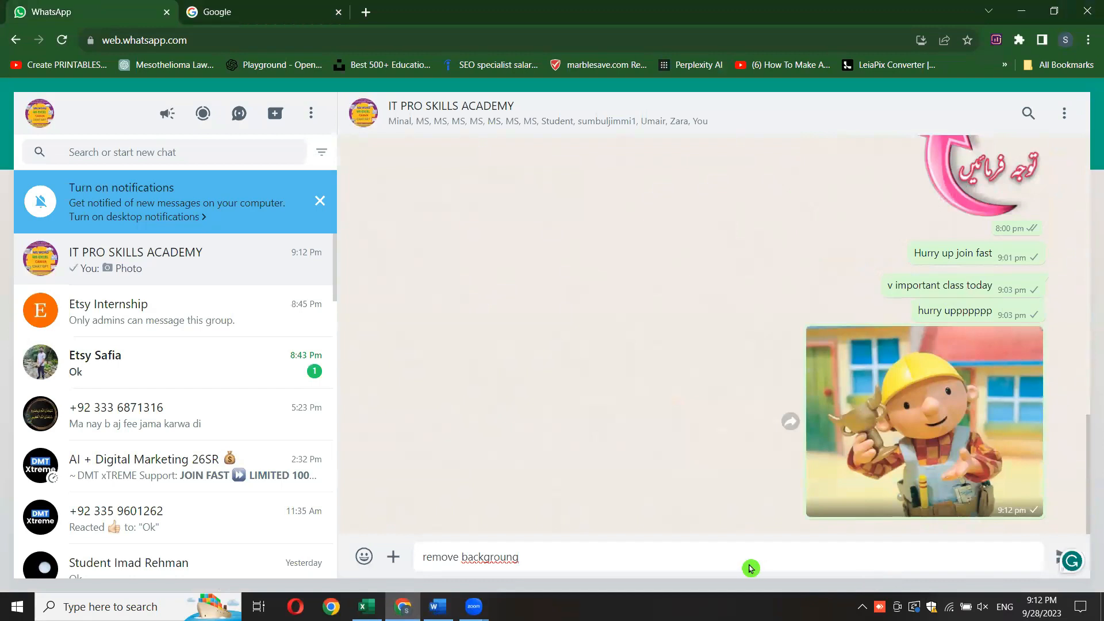
{"action": "key", "text": "BackSpace"}
{"action": "type", "text": "d"}
{"action": "key", "text": "Return"}
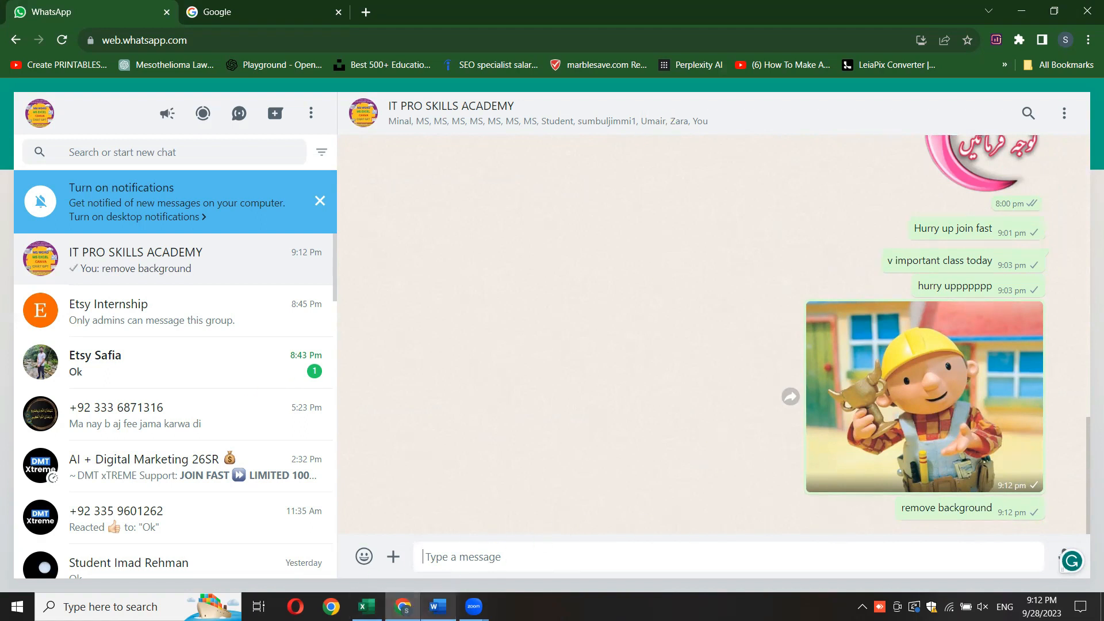
- Return to the Word document and move the picture up and across so it sits centred beneath the "Remove background" heading
{"action": "mouse_move", "coordinate": [402, 606]}
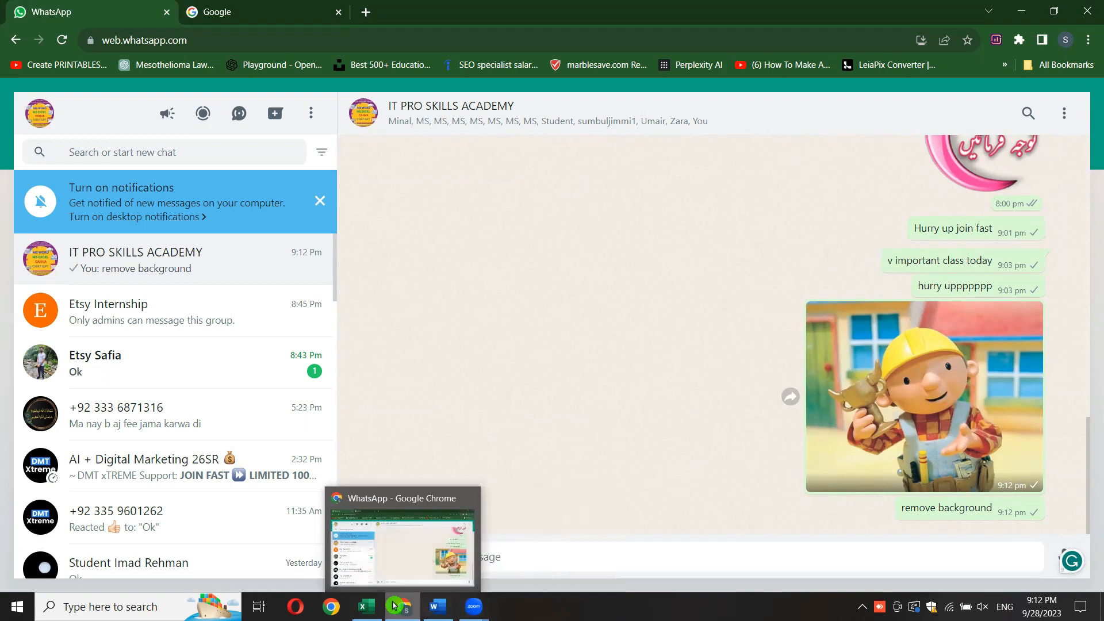
{"action": "left_click", "coordinate": [398, 562]}
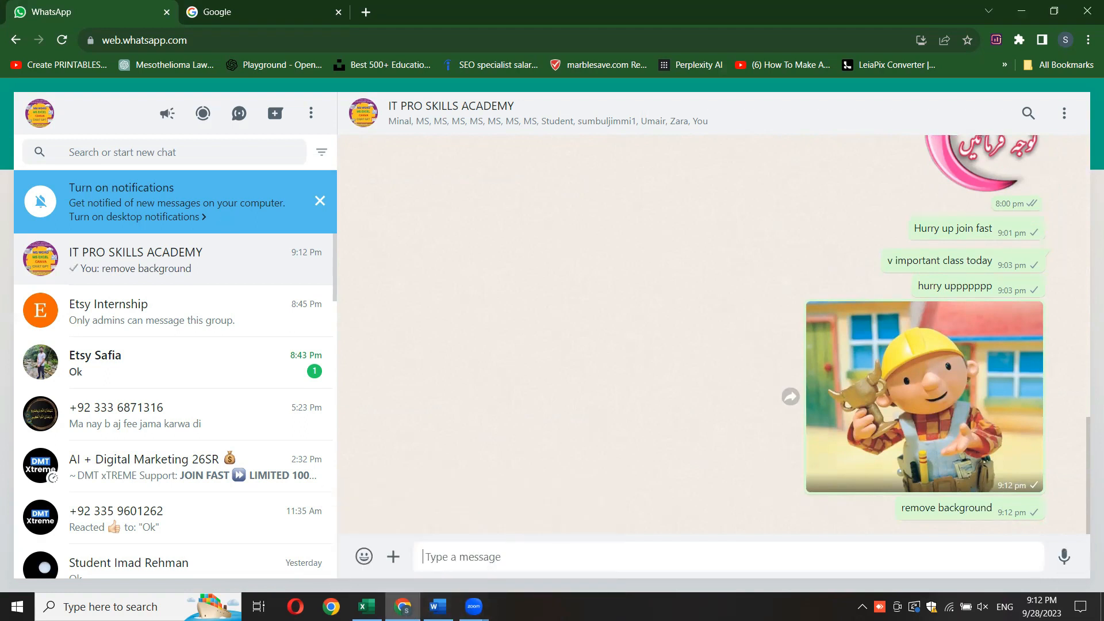
{"action": "left_click", "coordinate": [437, 606]}
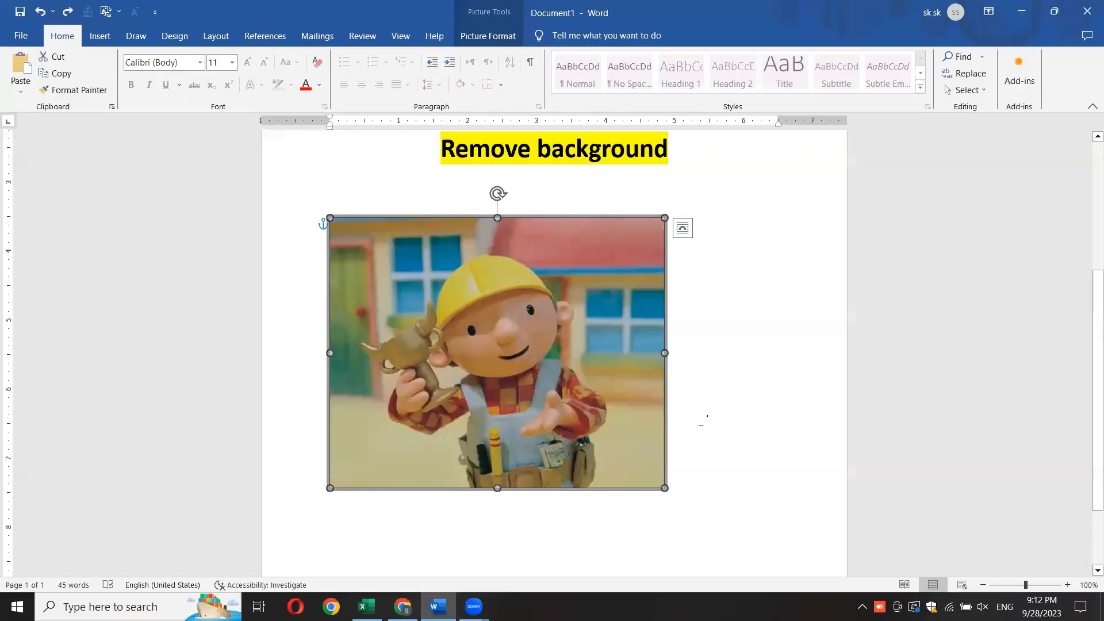
{"action": "left_click", "coordinate": [779, 364]}
{"action": "left_click_drag", "start_coordinate": [584, 377], "coordinate": [638, 358]}
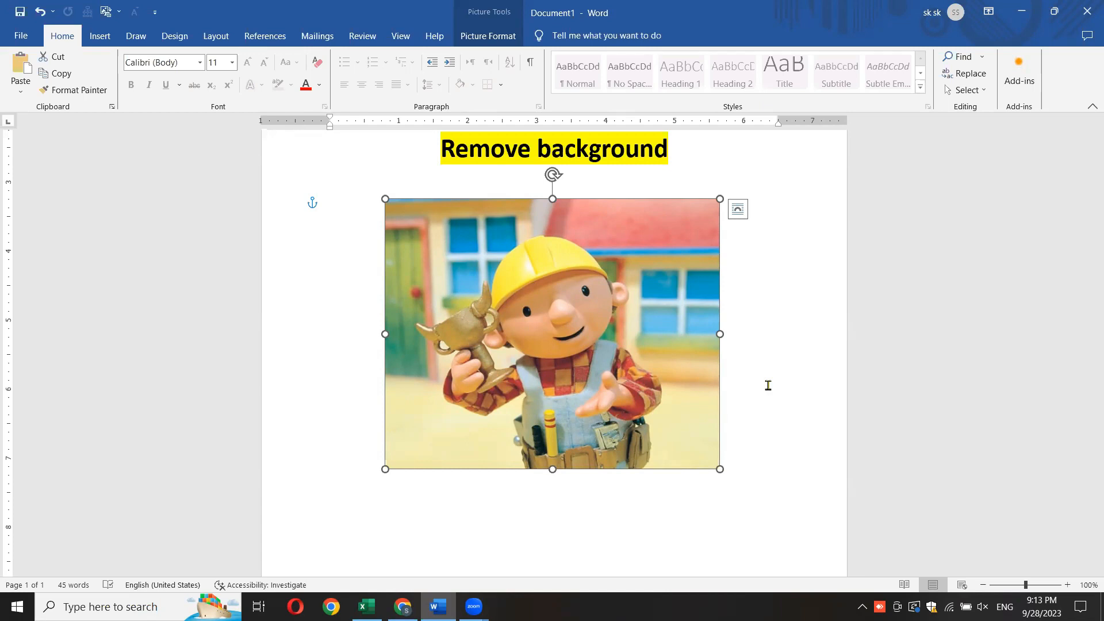
- Copy the picture beneath the "Remove background" heading
{"action": "right_click", "coordinate": [543, 326]}
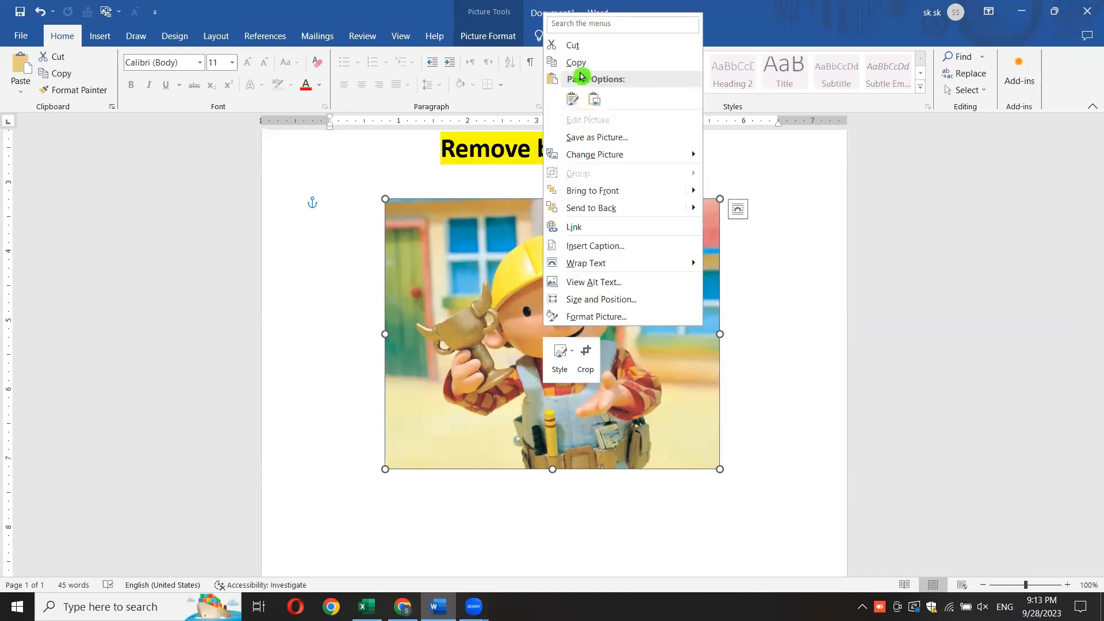
{"action": "left_click", "coordinate": [575, 63]}
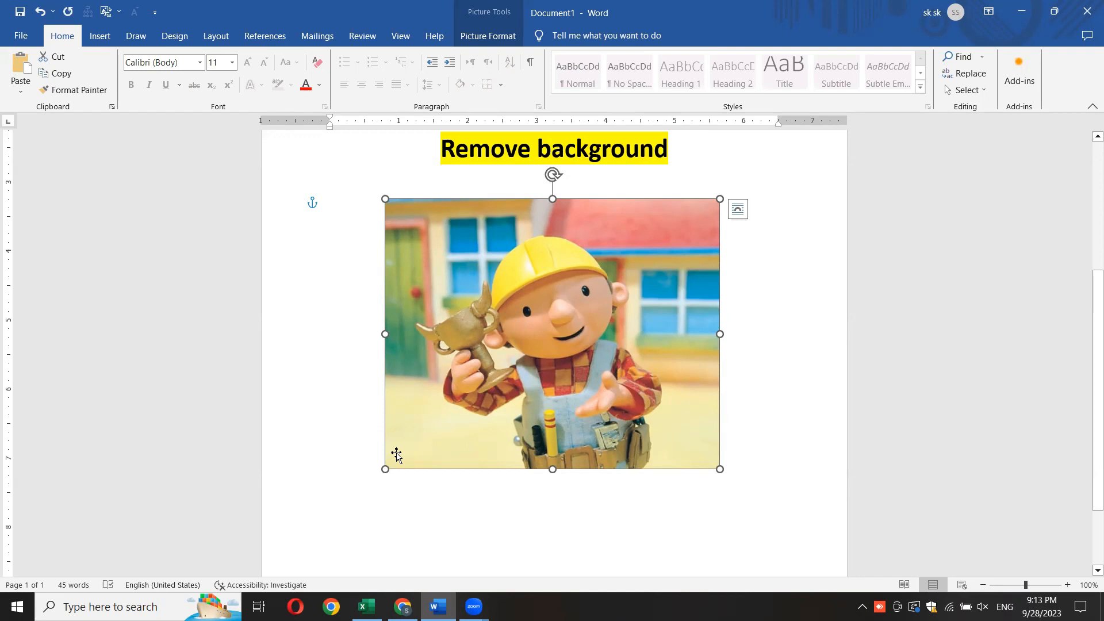
{"action": "mouse_move", "coordinate": [403, 607]}
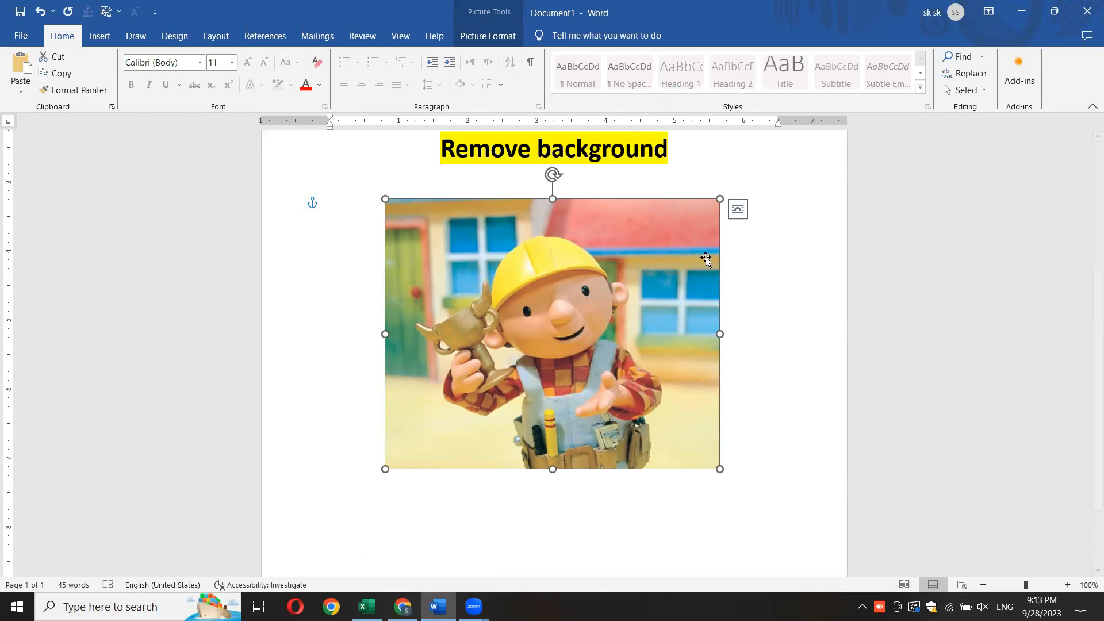
- Save the picture to the Pictures folder in JPEG File Interchange Format with the file name "bg"
{"action": "right_click", "coordinate": [550, 309]}
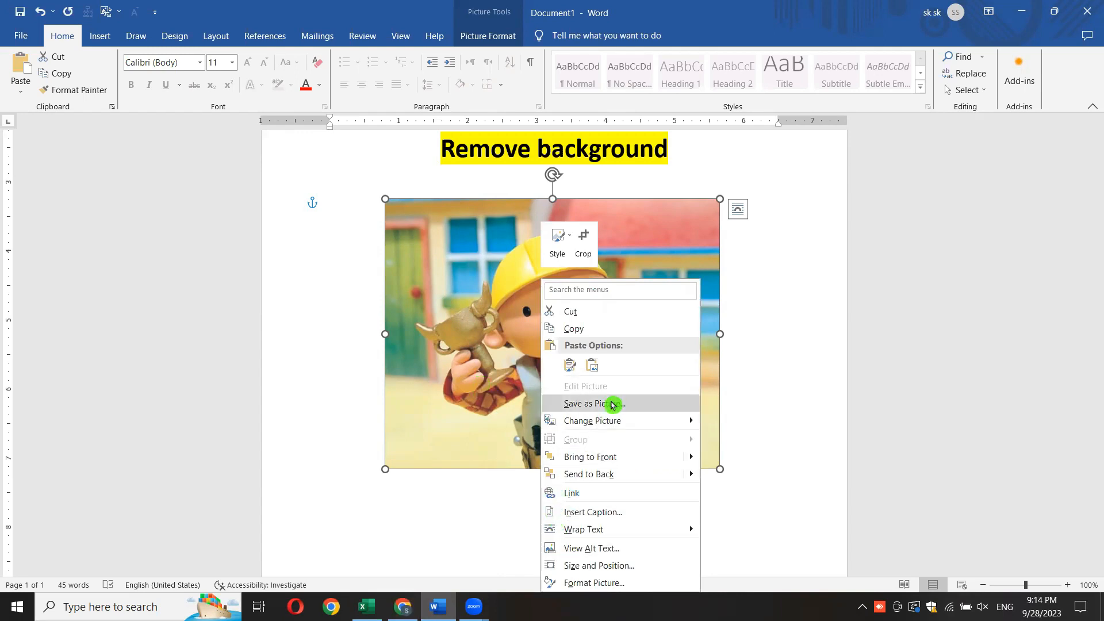
{"action": "left_click", "coordinate": [613, 405]}
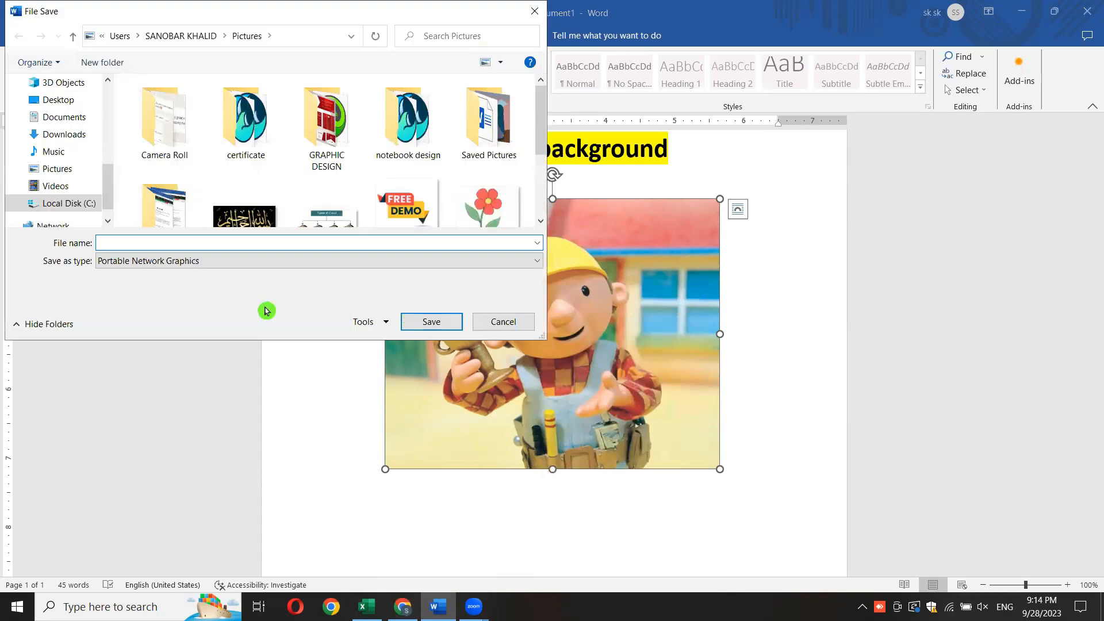
{"action": "left_click", "coordinate": [217, 259]}
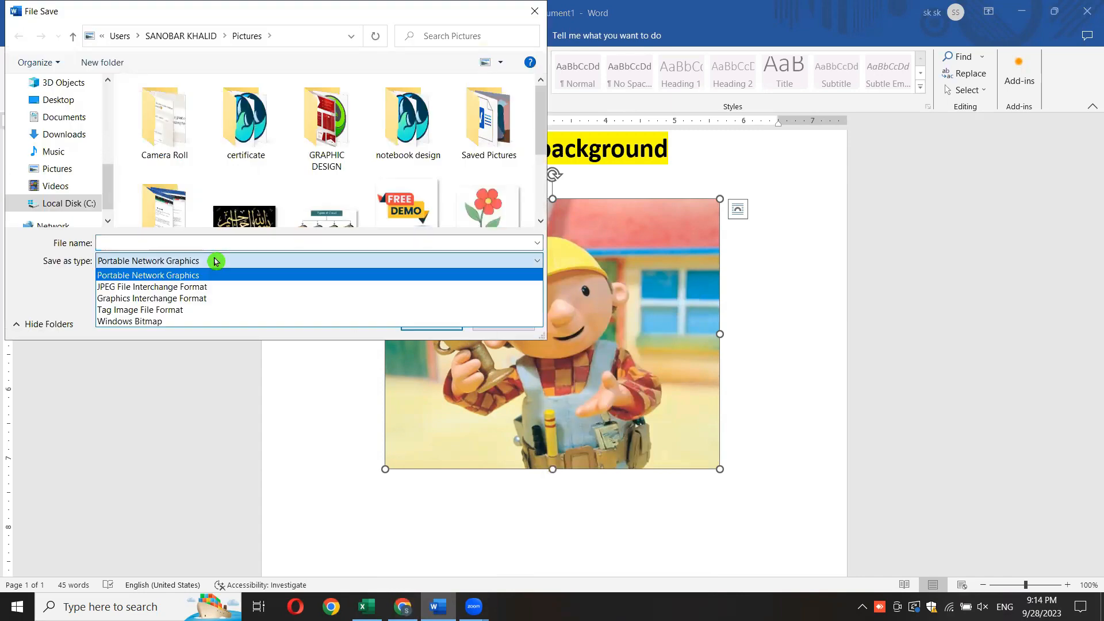
{"action": "left_click", "coordinate": [199, 289]}
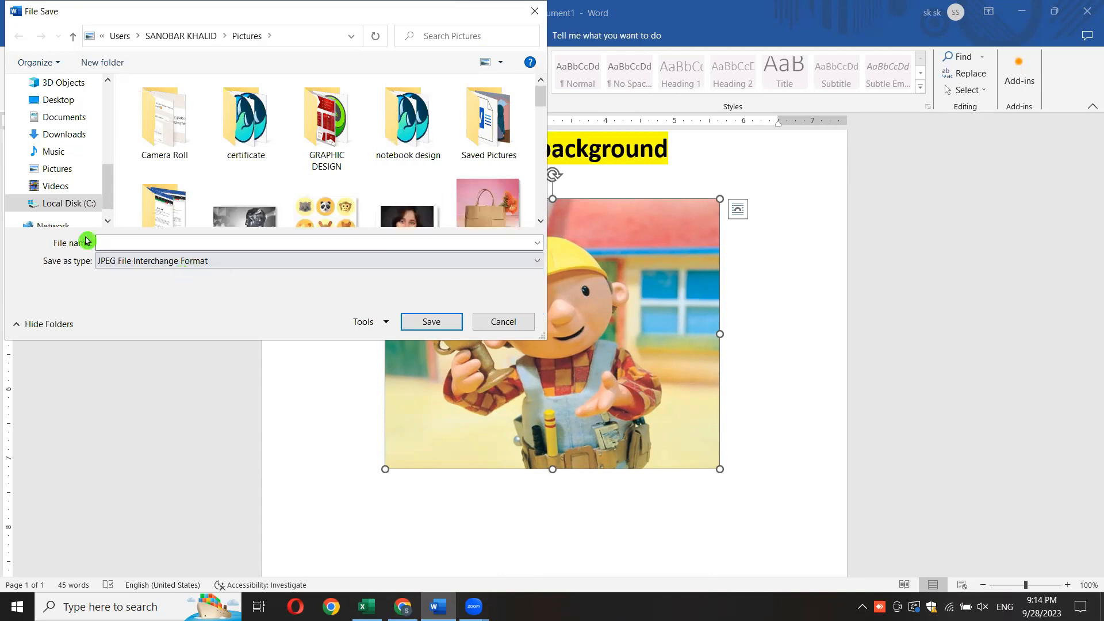
{"action": "left_click", "coordinate": [135, 242]}
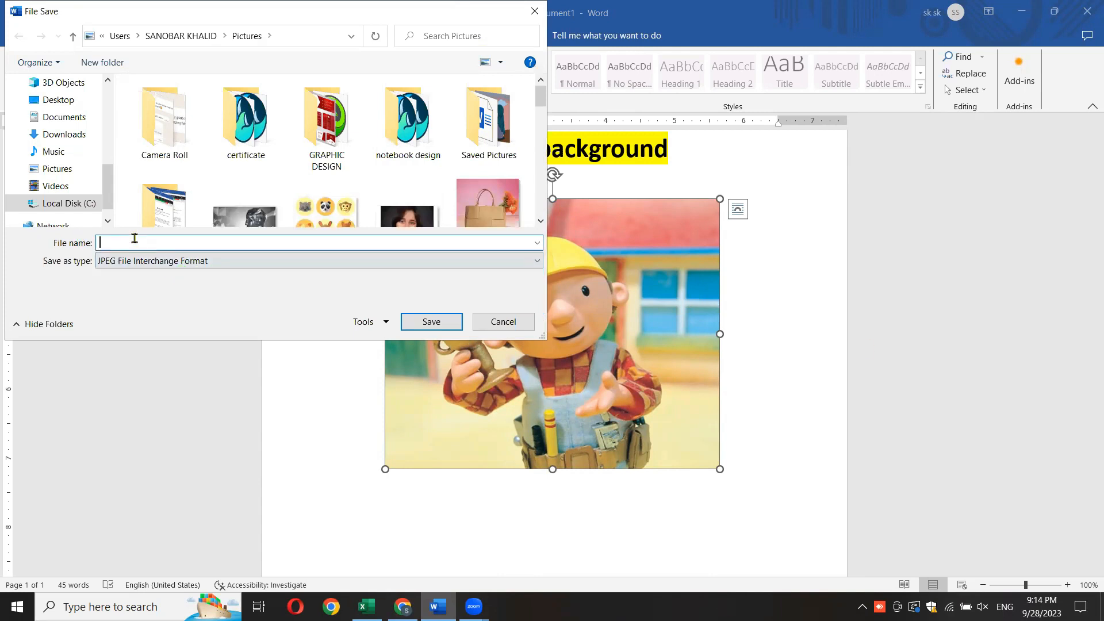
{"action": "left_click", "coordinate": [57, 171]}
{"action": "left_click", "coordinate": [146, 239]}
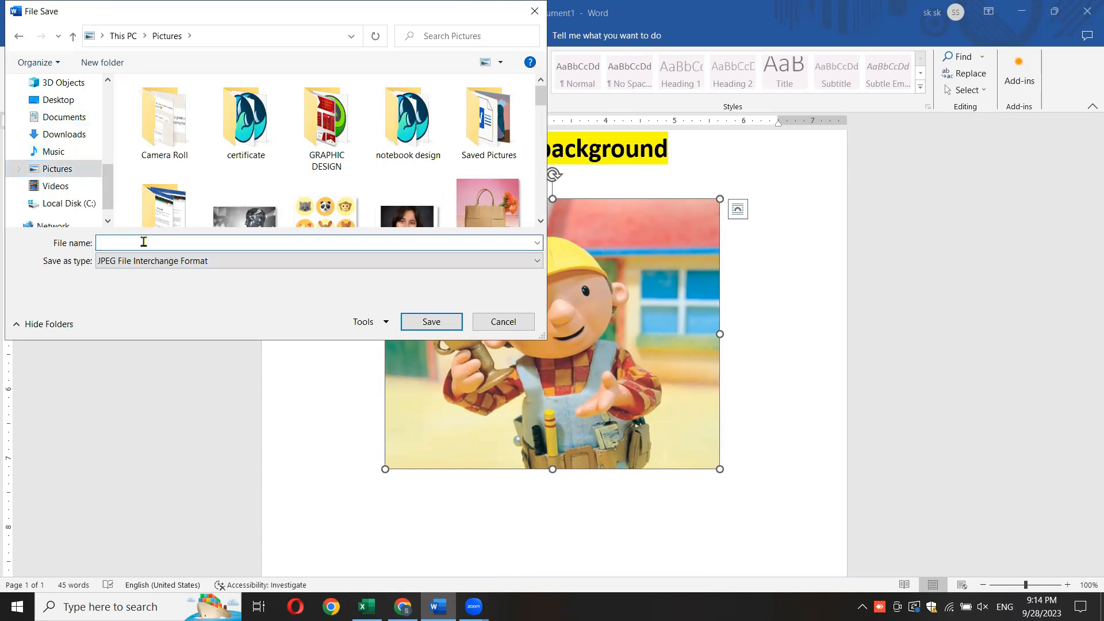
{"action": "type", "text": "bg"}
{"action": "key", "text": "Return"}
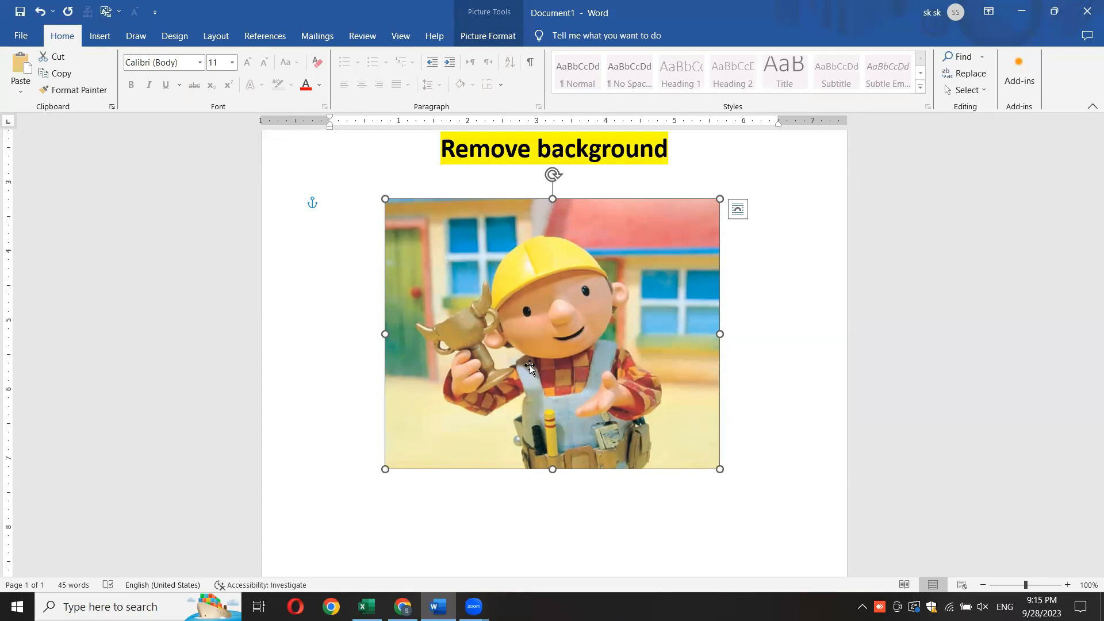
- Start Remove Background on the picture and mark the trophy in the character's hand as an area to keep
{"action": "left_click_drag", "start_coordinate": [1094, 407], "coordinate": [1086, 388]}
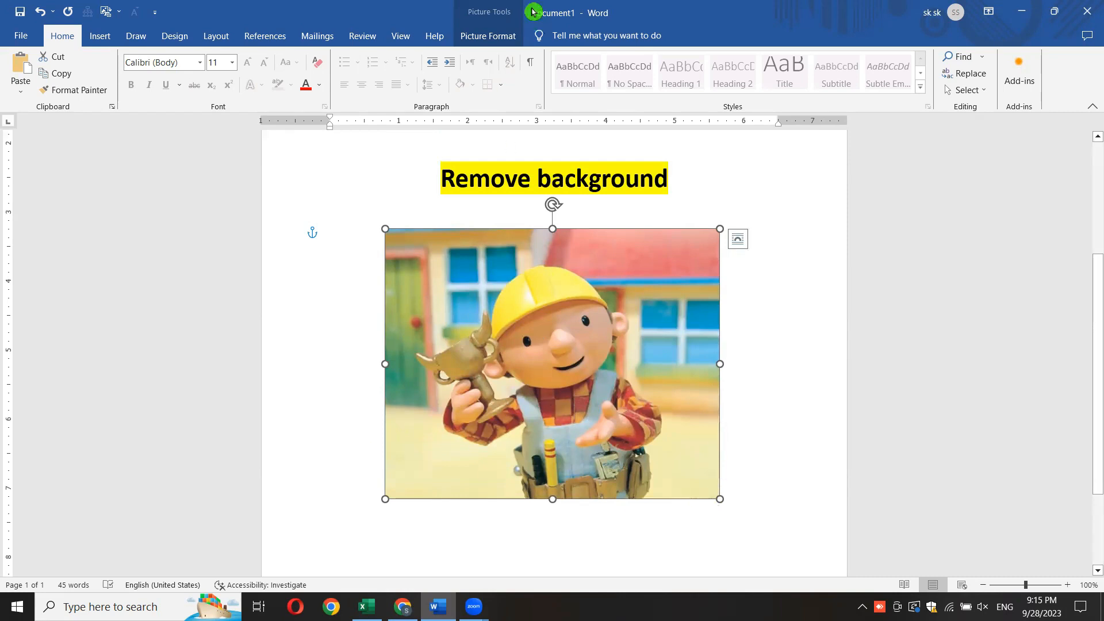
{"action": "left_click", "coordinate": [495, 43]}
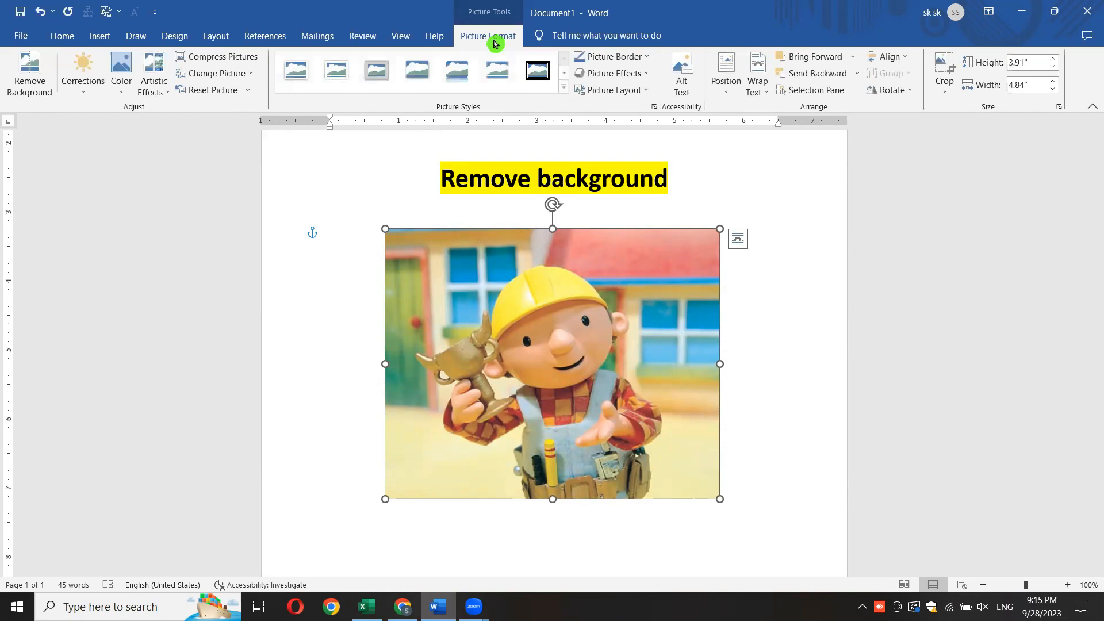
{"action": "left_click", "coordinate": [30, 87]}
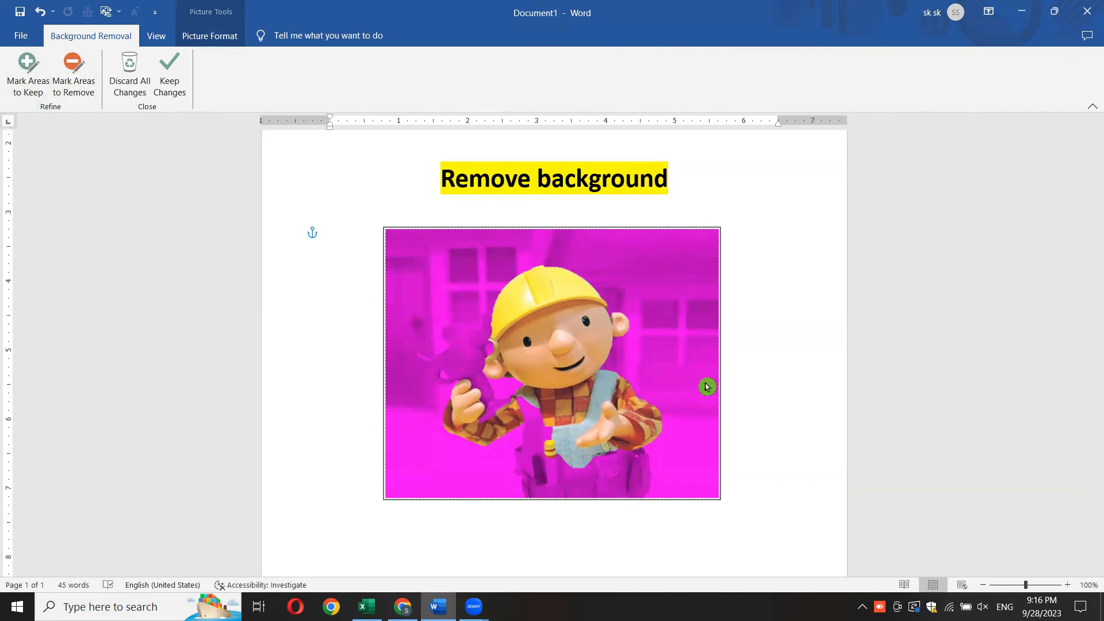
{"action": "left_click", "coordinate": [26, 68]}
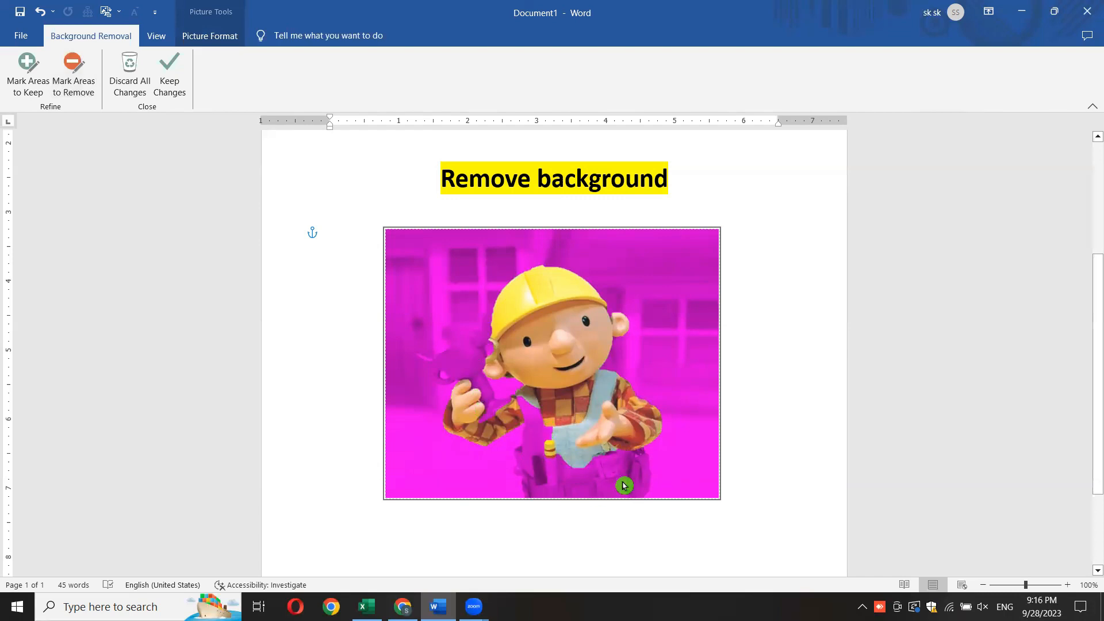
{"action": "left_click", "coordinate": [27, 82]}
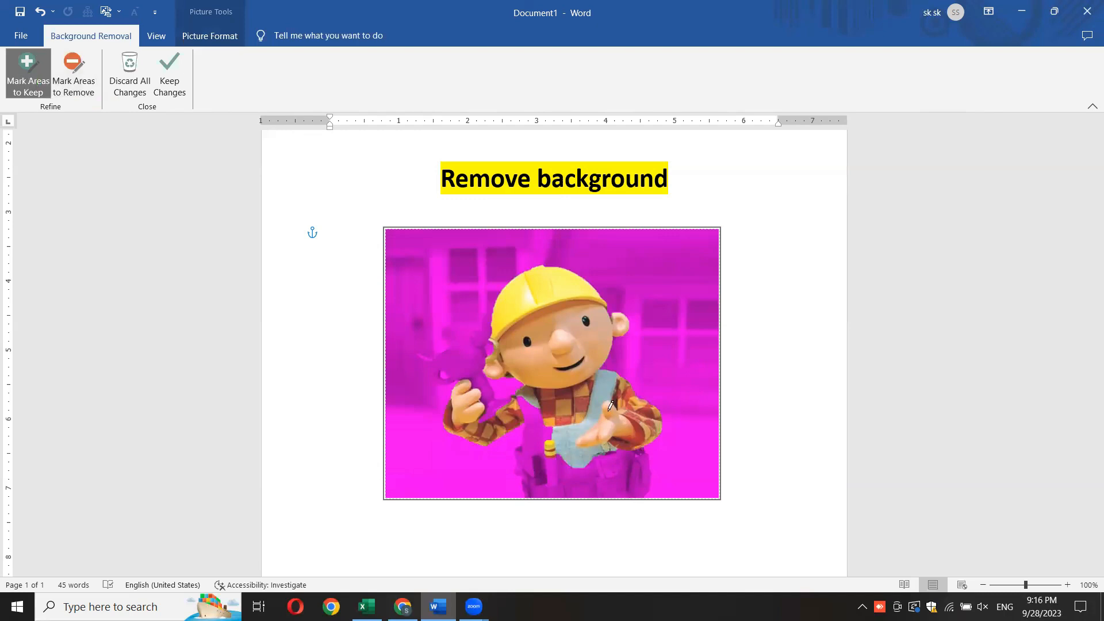
{"action": "left_click_drag", "start_coordinate": [466, 347], "coordinate": [488, 394]}
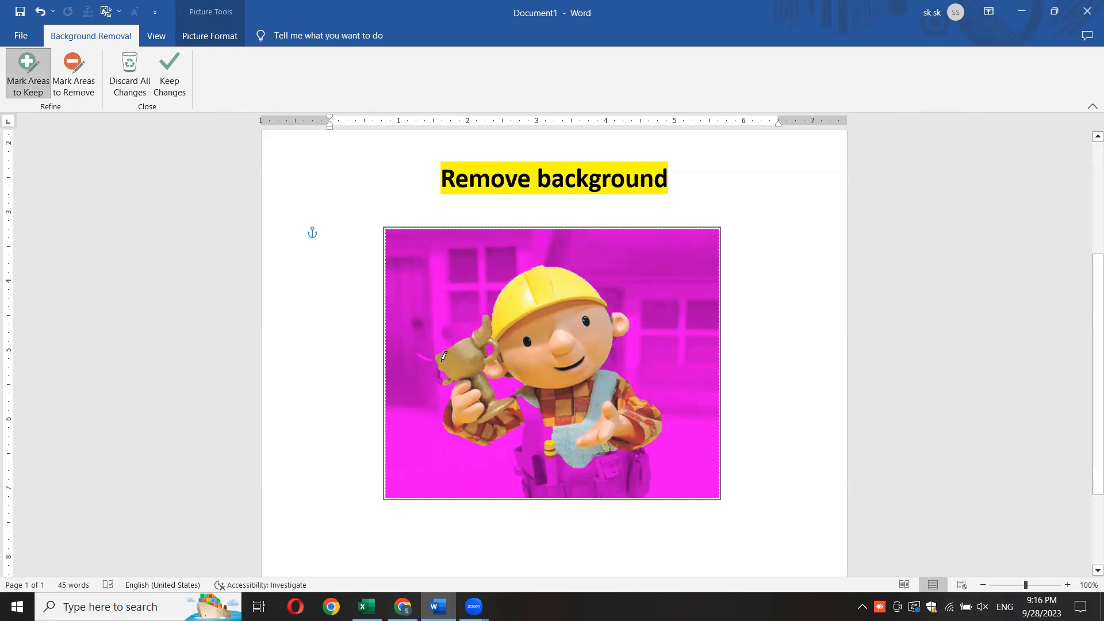
{"action": "left_click_drag", "start_coordinate": [439, 371], "coordinate": [446, 385]}
- Mark the overalls, the tool belt and the edge beside the helmet as areas to keep, and apply the background removal
{"action": "left_click", "coordinate": [534, 413]}
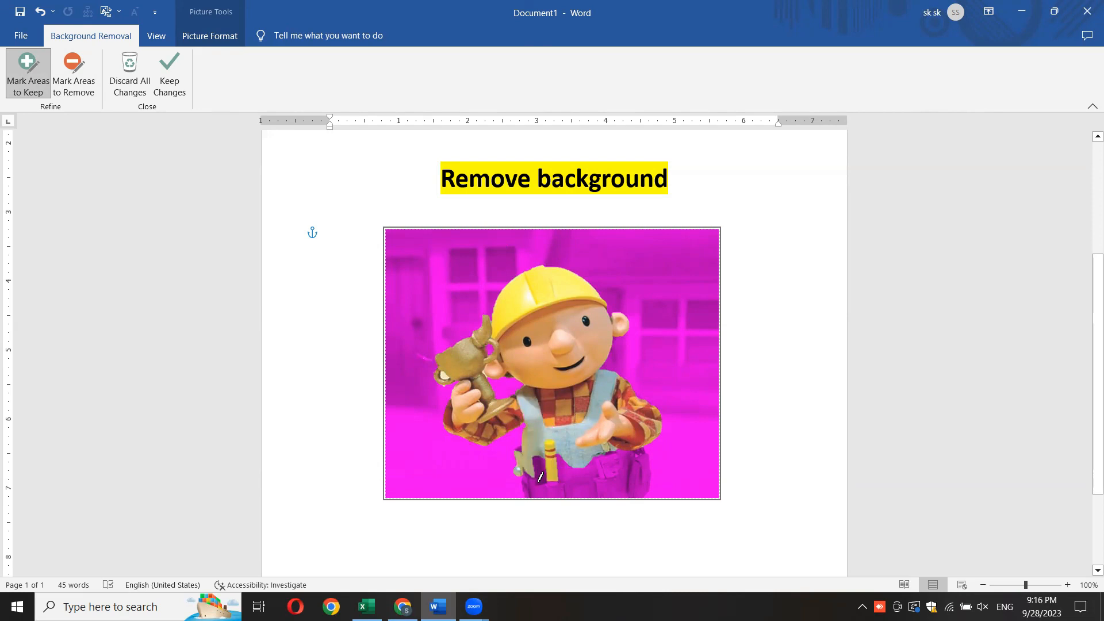
{"action": "left_click_drag", "start_coordinate": [530, 488], "coordinate": [594, 488]}
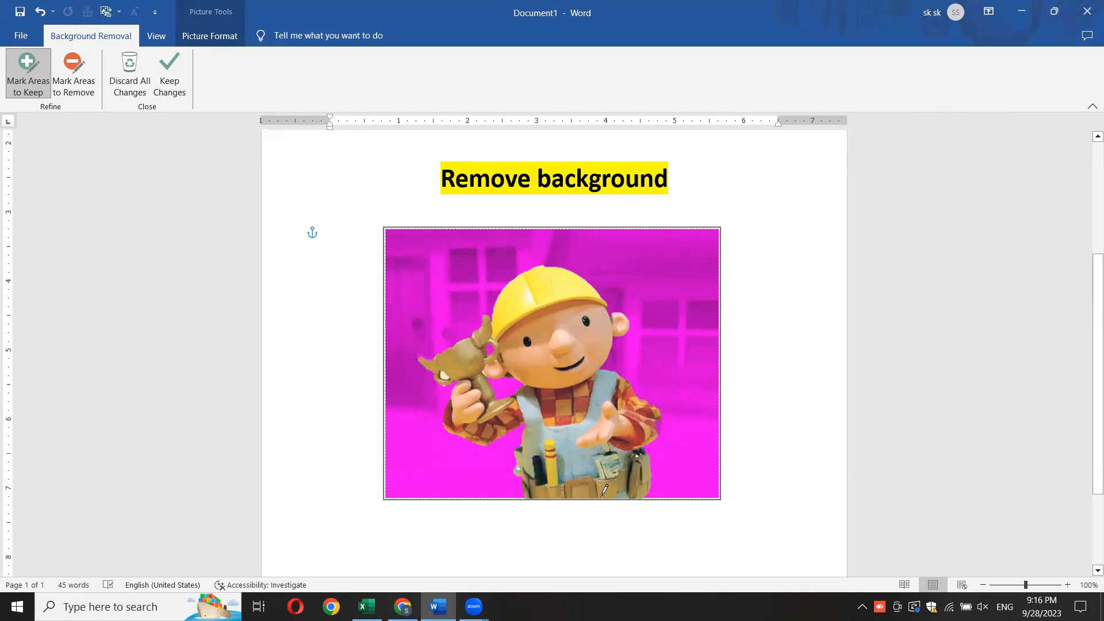
{"action": "left_click_drag", "start_coordinate": [608, 301], "coordinate": [614, 318]}
{"action": "left_click", "coordinate": [787, 339]}
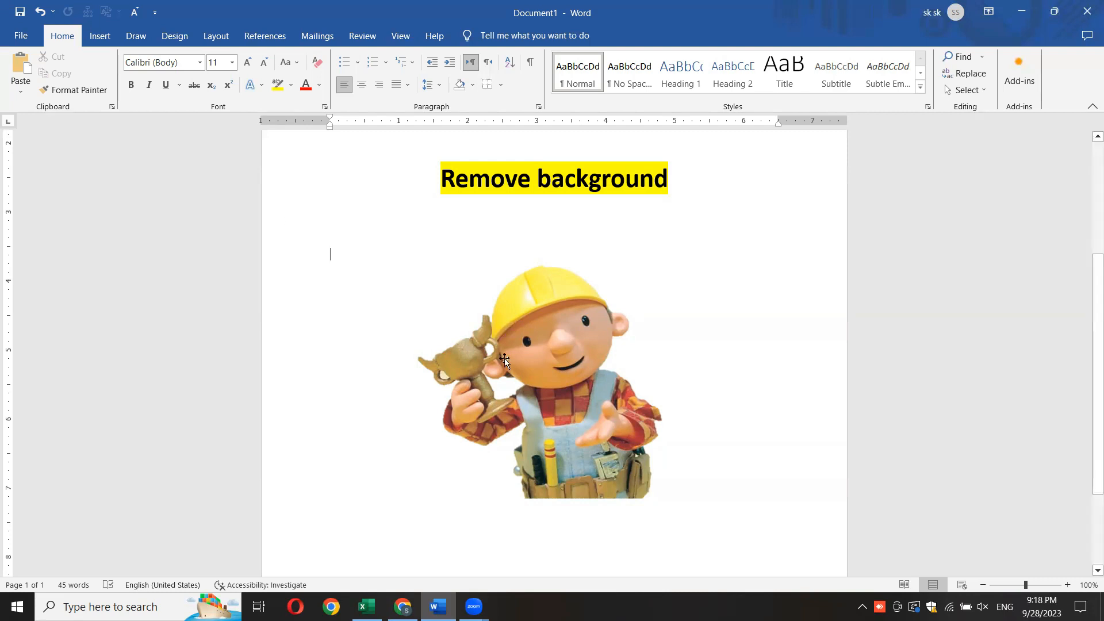
- Move the picture beneath the "Remove background" heading to the left and crop its left, right and top margins to about 3.51" by 3.63"
{"action": "left_click", "coordinate": [522, 404]}
{"action": "left_click_drag", "start_coordinate": [522, 403], "coordinate": [442, 394]}
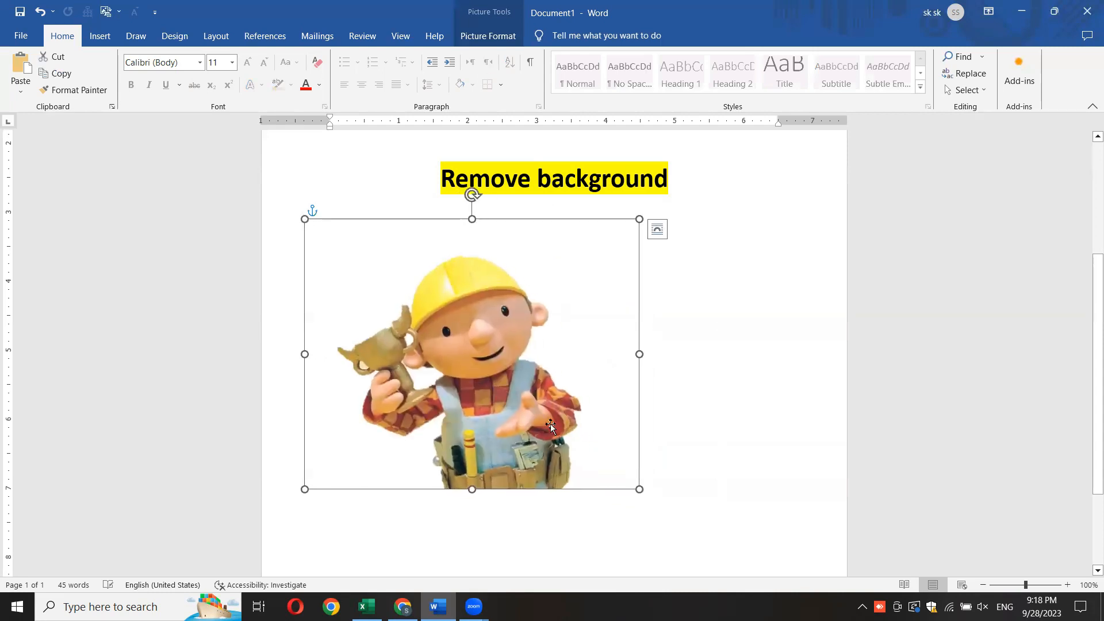
{"action": "left_click", "coordinate": [473, 39]}
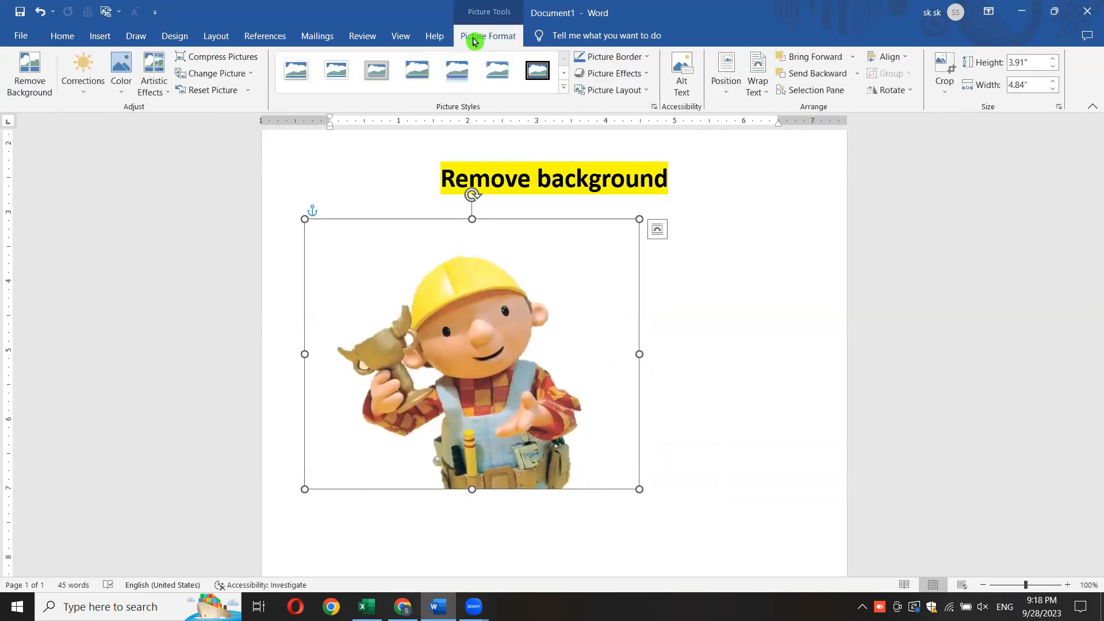
{"action": "left_click", "coordinate": [944, 91]}
{"action": "left_click", "coordinate": [961, 109]}
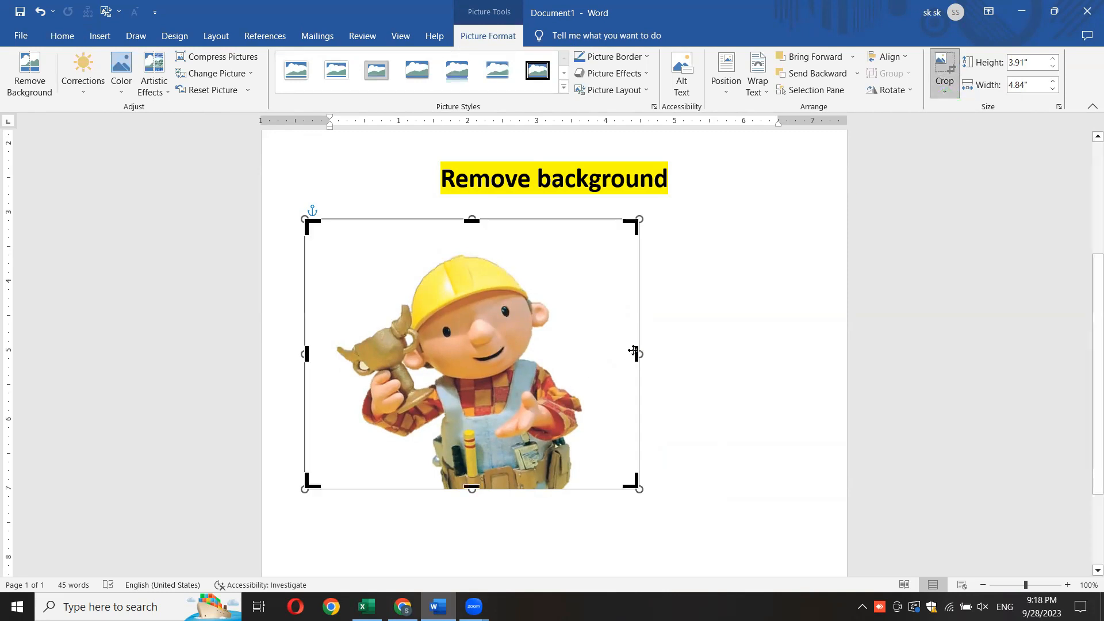
{"action": "left_click_drag", "start_coordinate": [637, 353], "coordinate": [582, 358]}
{"action": "left_click_drag", "start_coordinate": [307, 354], "coordinate": [335, 347]}
{"action": "left_click_drag", "start_coordinate": [463, 219], "coordinate": [462, 247]}
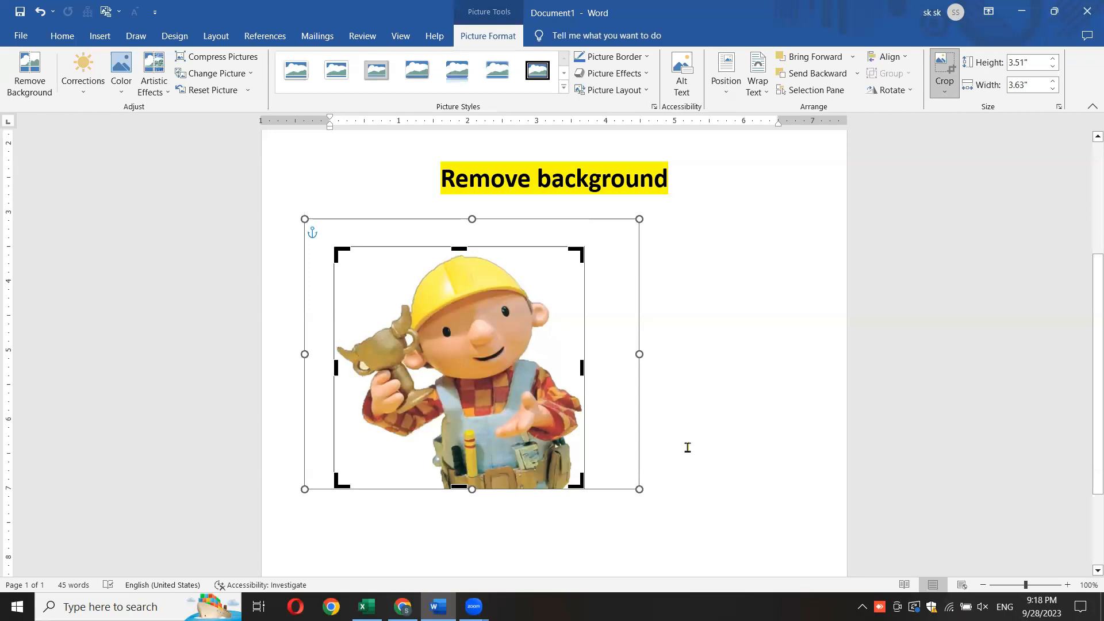
{"action": "left_click", "coordinate": [687, 445]}
- Reposition the cropped picture so it sits roughly centred beneath the "Remove background" heading
{"action": "left_click", "coordinate": [560, 452]}
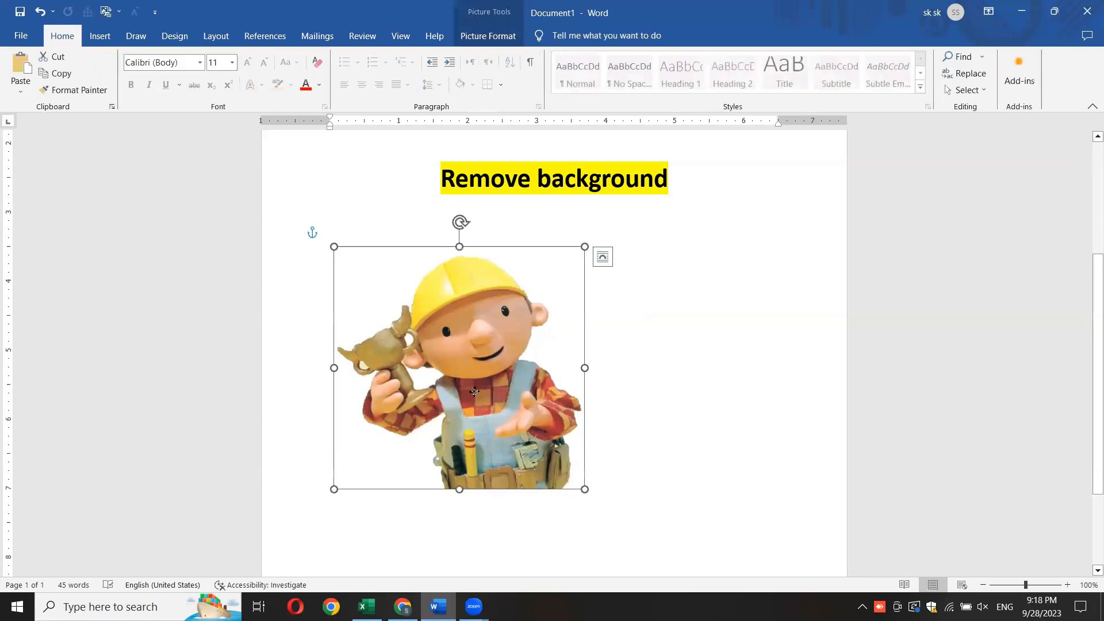
{"action": "left_click_drag", "start_coordinate": [506, 373], "coordinate": [480, 376]}
{"action": "left_click", "coordinate": [715, 515]}
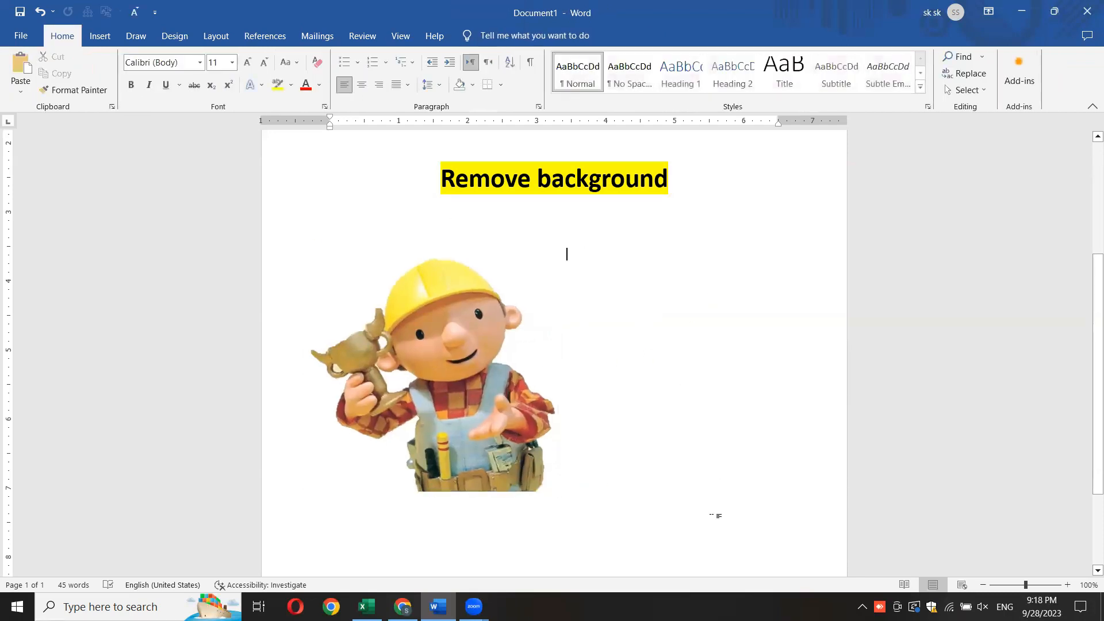
{"action": "left_click_drag", "start_coordinate": [456, 389], "coordinate": [580, 381]}
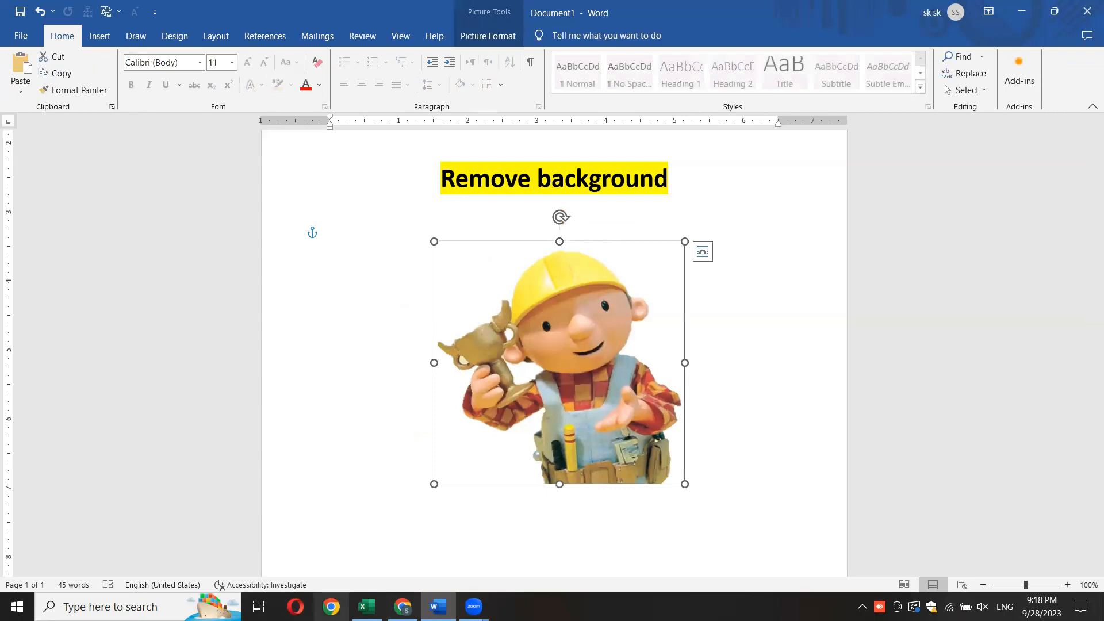
- Switch to the open Chrome window and search Google for "remove background" in a new tab
{"action": "left_click", "coordinate": [331, 606]}
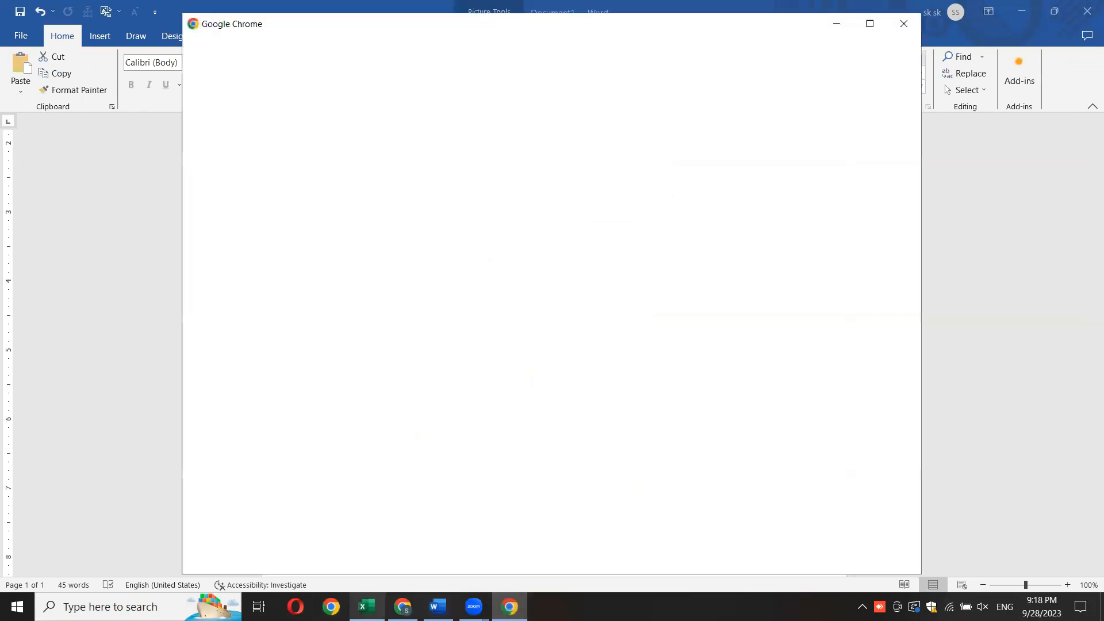
{"action": "left_click", "coordinate": [830, 23]}
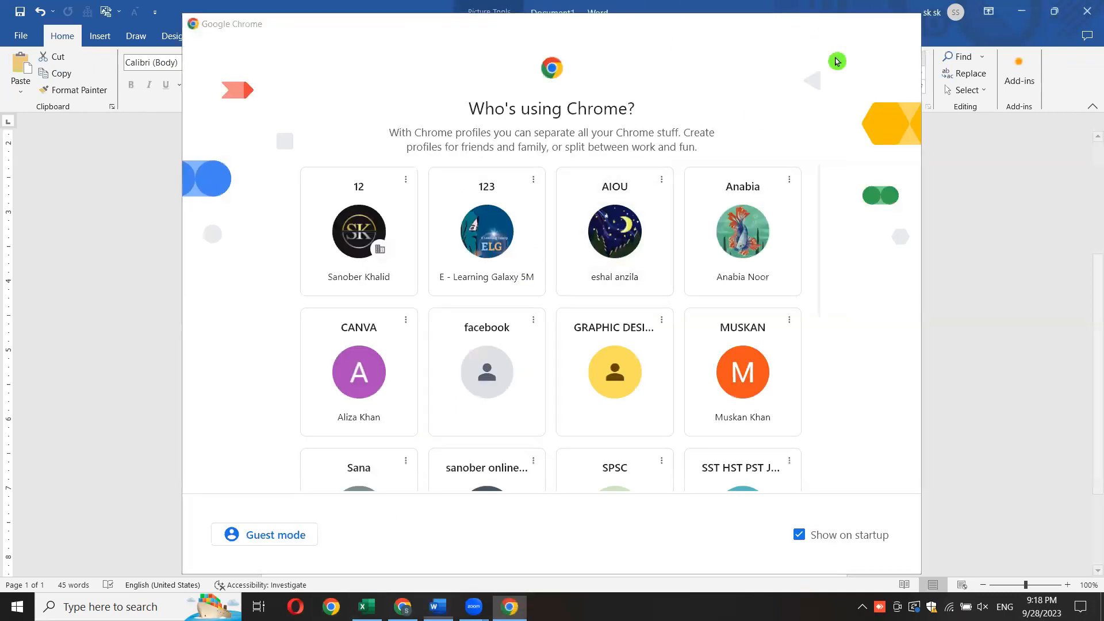
{"action": "left_click", "coordinate": [402, 606]}
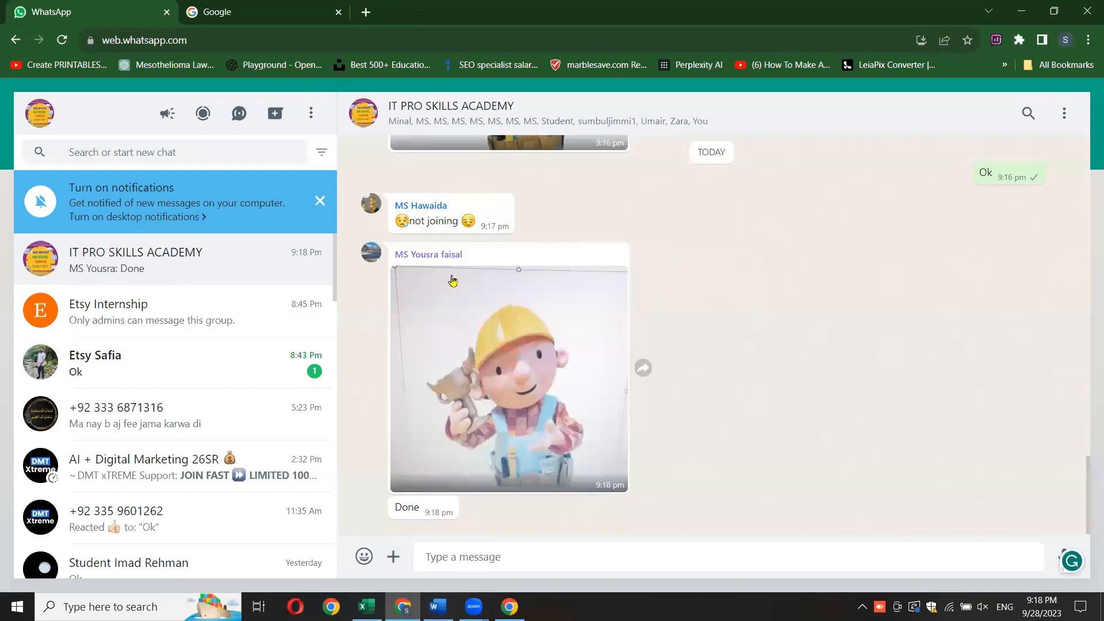
{"action": "key", "text": "ctrl+t"}
{"action": "left_click", "coordinate": [426, 290]}
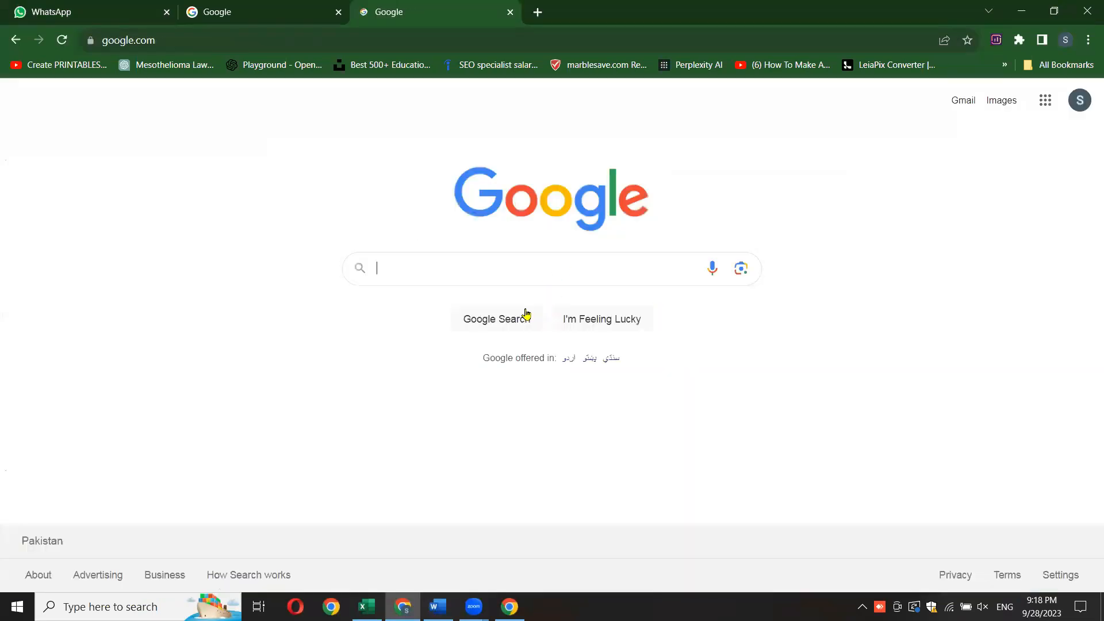
{"action": "left_click", "coordinate": [517, 268]}
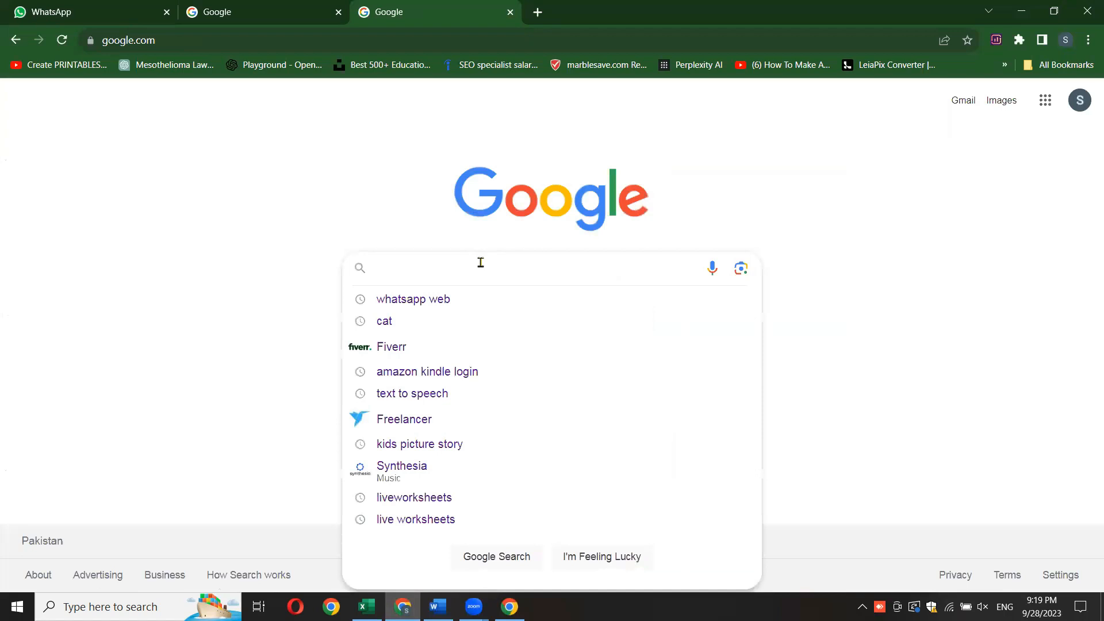
{"action": "type", "text": "remove"}
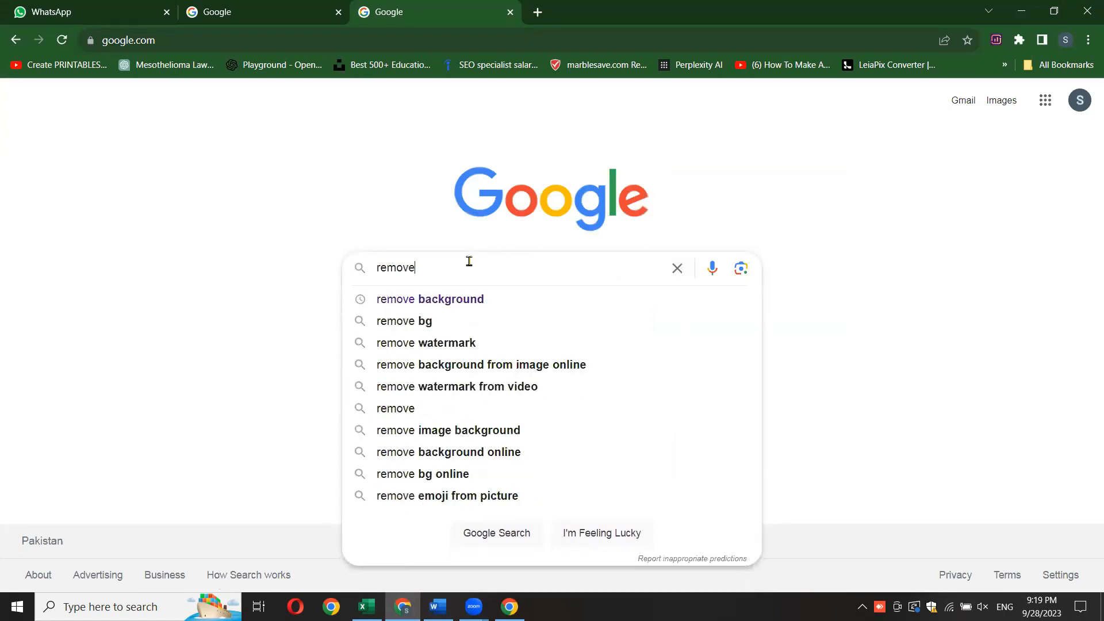
{"action": "left_click", "coordinate": [447, 295]}
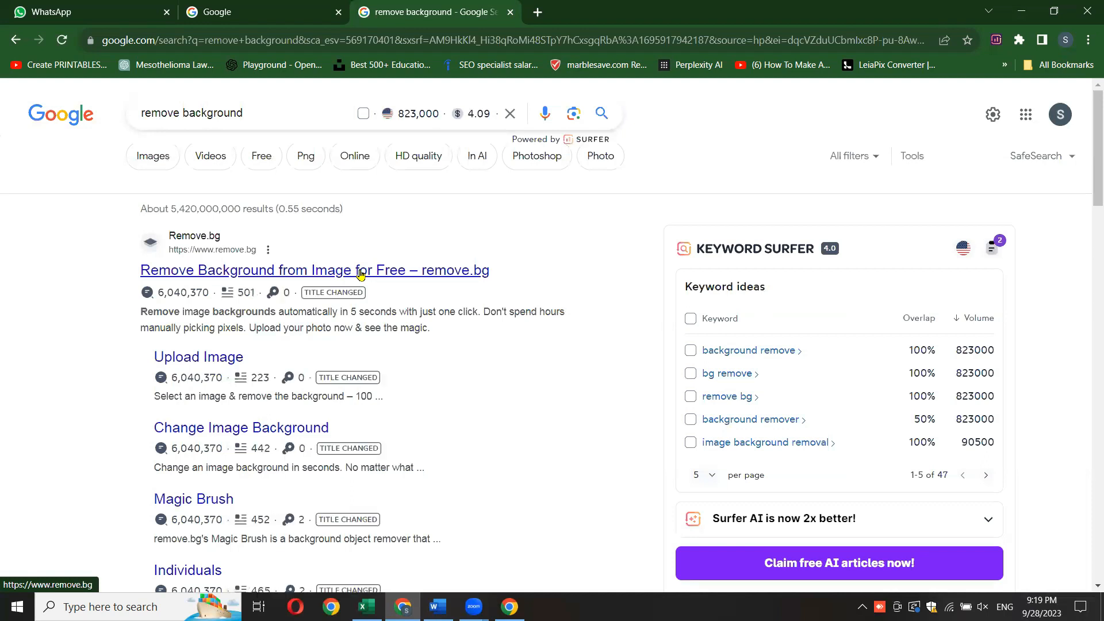
- Open the remove.bg website and upload the "bg" picture from the Pictures folder for background removal
{"action": "left_click", "coordinate": [361, 272]}
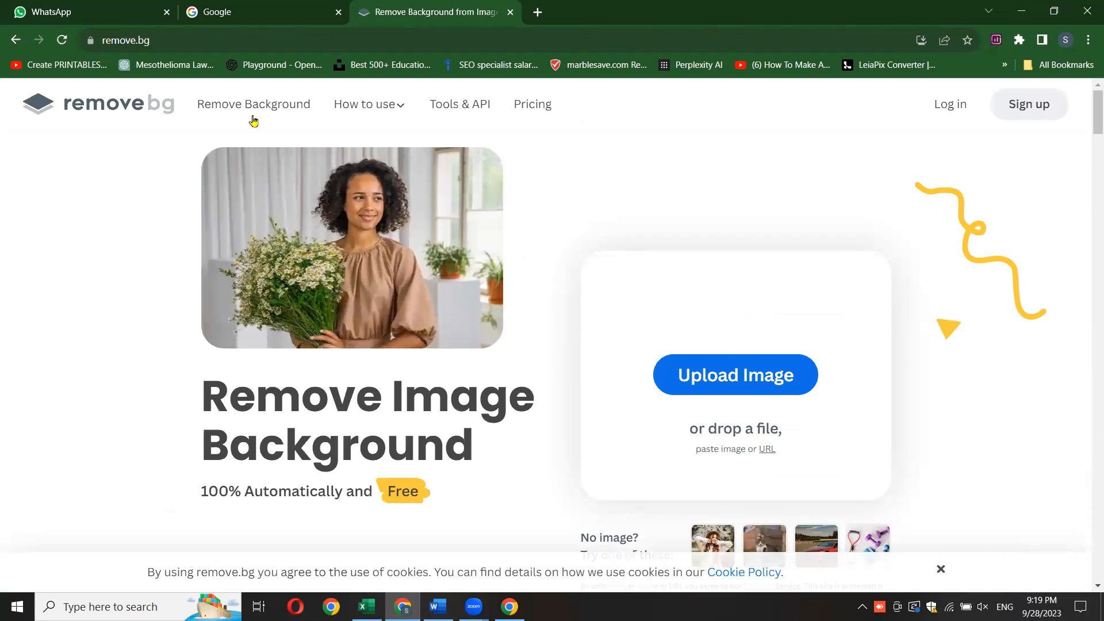
{"action": "mouse_move", "coordinate": [1094, 118]}
{"action": "left_mouse_down"}
{"action": "mouse_move", "coordinate": [1094, 133]}
{"action": "mouse_move", "coordinate": [1094, 120]}
{"action": "left_mouse_up"}
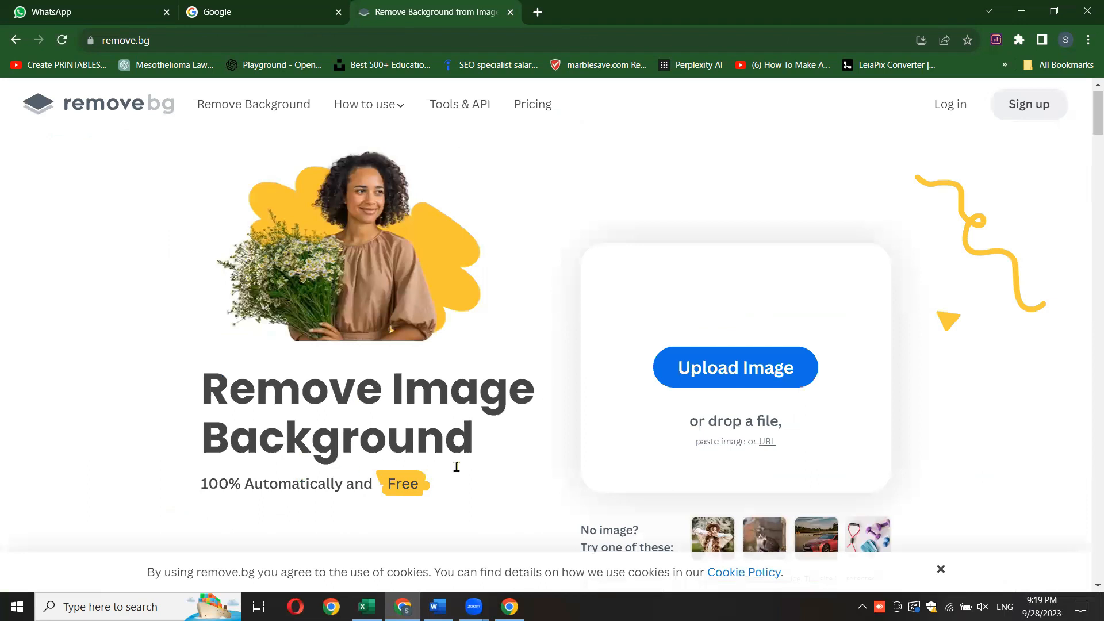
{"action": "left_click", "coordinate": [739, 370]}
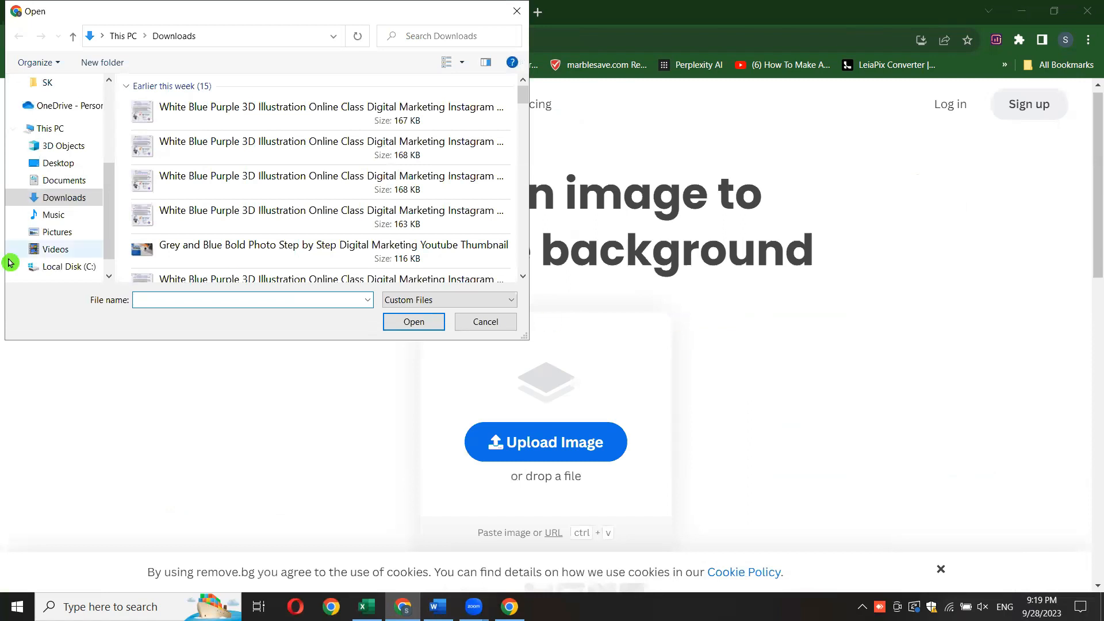
{"action": "left_click", "coordinate": [56, 232]}
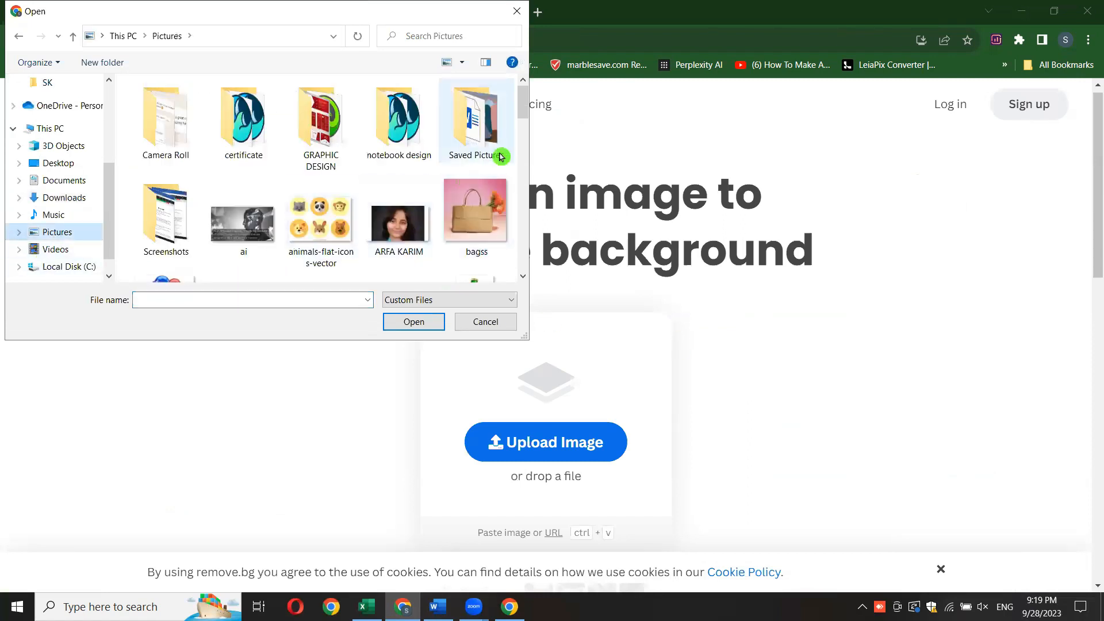
{"action": "left_click_drag", "start_coordinate": [523, 103], "coordinate": [526, 134]}
{"action": "left_click", "coordinate": [242, 154]}
{"action": "double_click", "coordinate": [242, 154]}
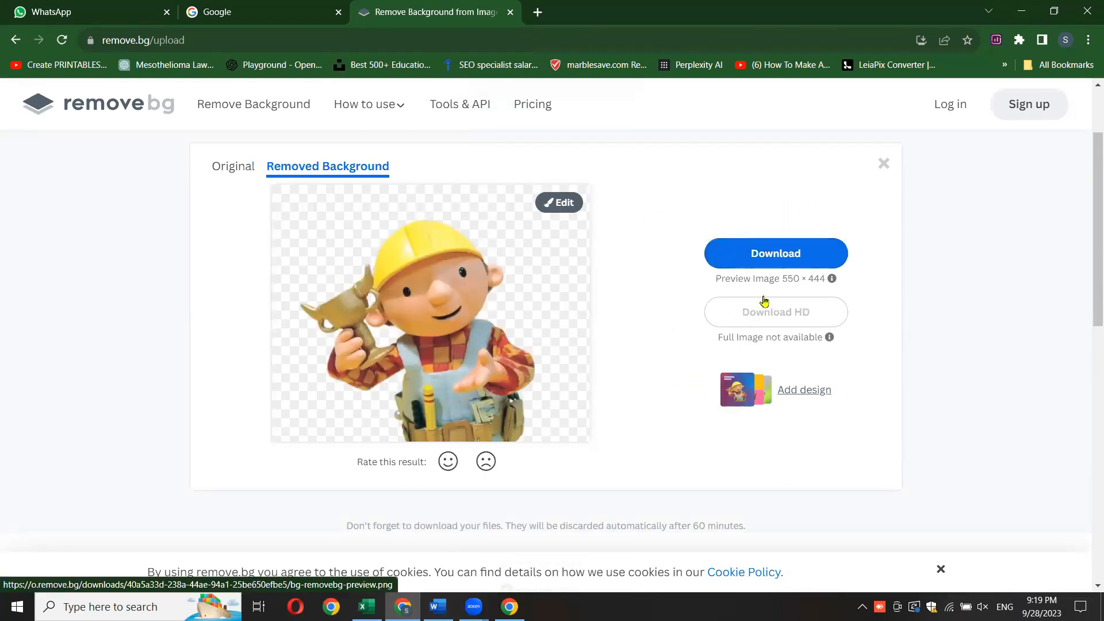
- Download the picture with its background removed, view the downloaded file, and close the viewer
{"action": "left_click", "coordinate": [773, 256]}
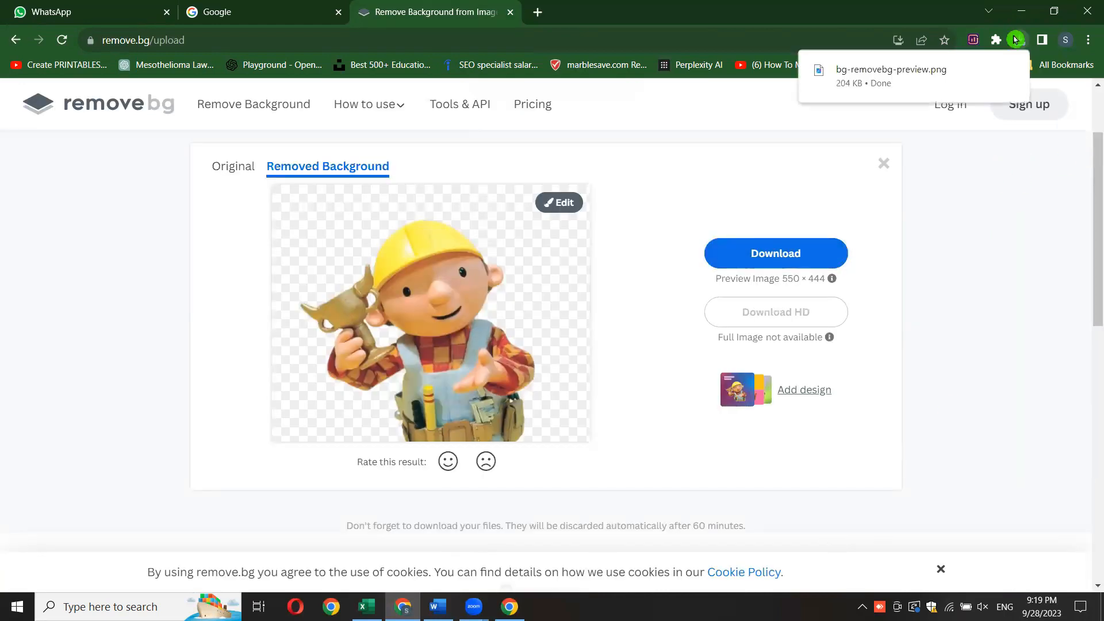
{"action": "left_click", "coordinate": [1019, 44]}
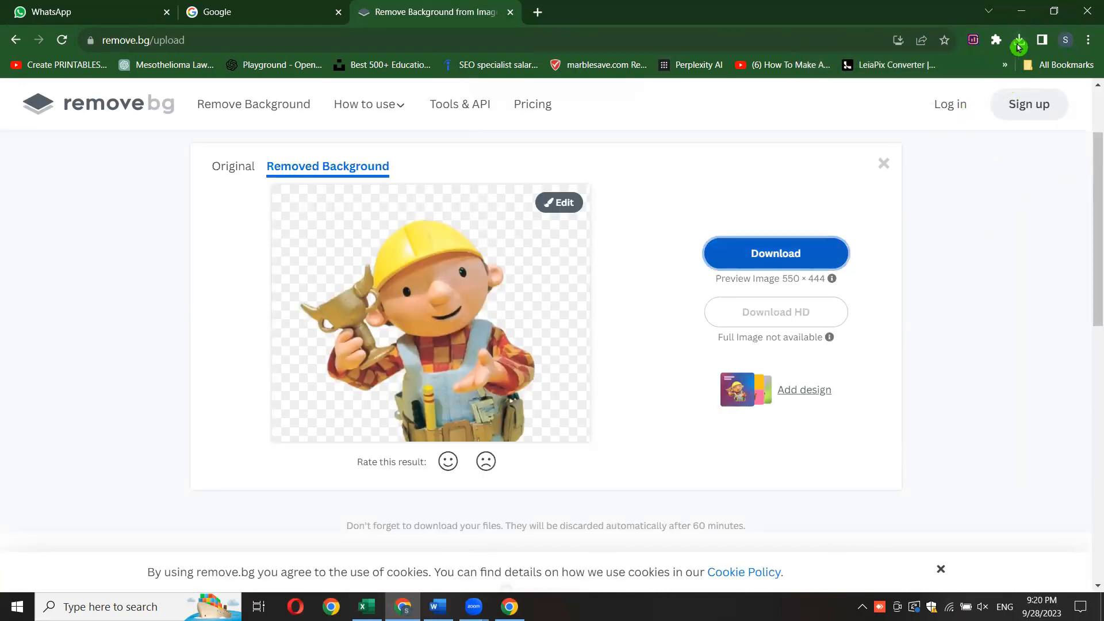
{"action": "left_click", "coordinate": [1020, 44]}
{"action": "left_click", "coordinate": [865, 107]}
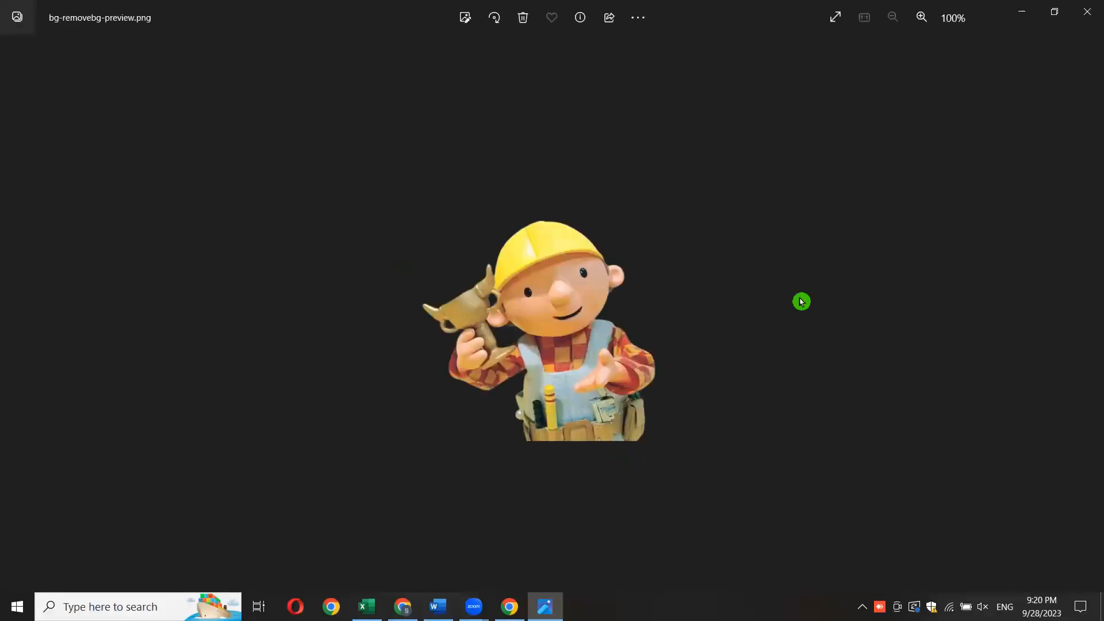
{"action": "left_click", "coordinate": [1085, 10]}
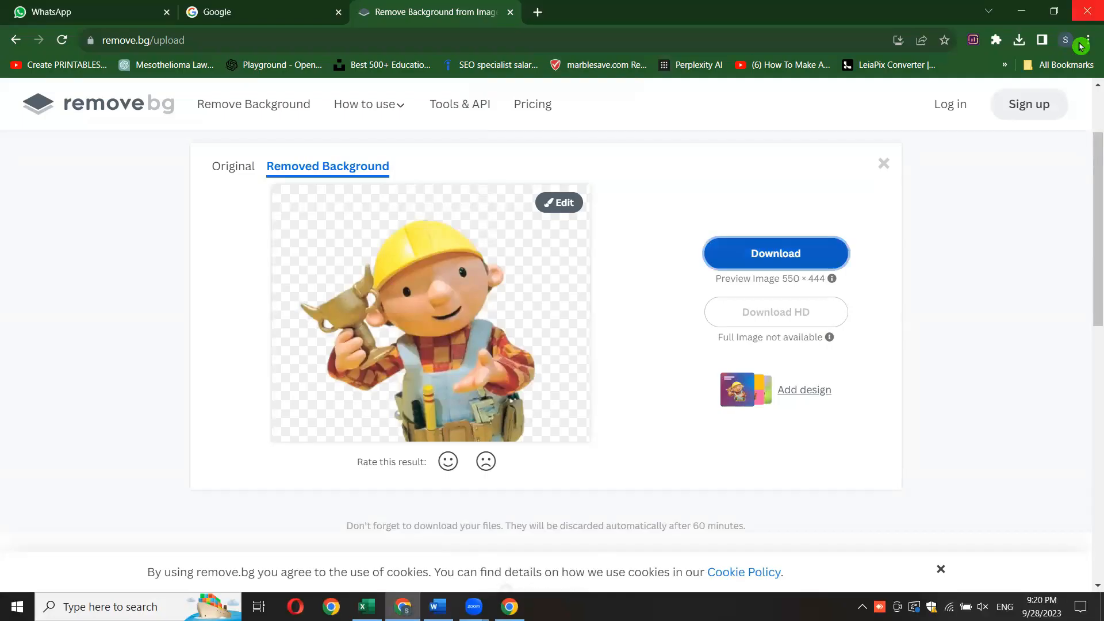
- Switch to Word and insert blank lines in Document1 below the "Remove background" heading
{"action": "left_click", "coordinate": [438, 606]}
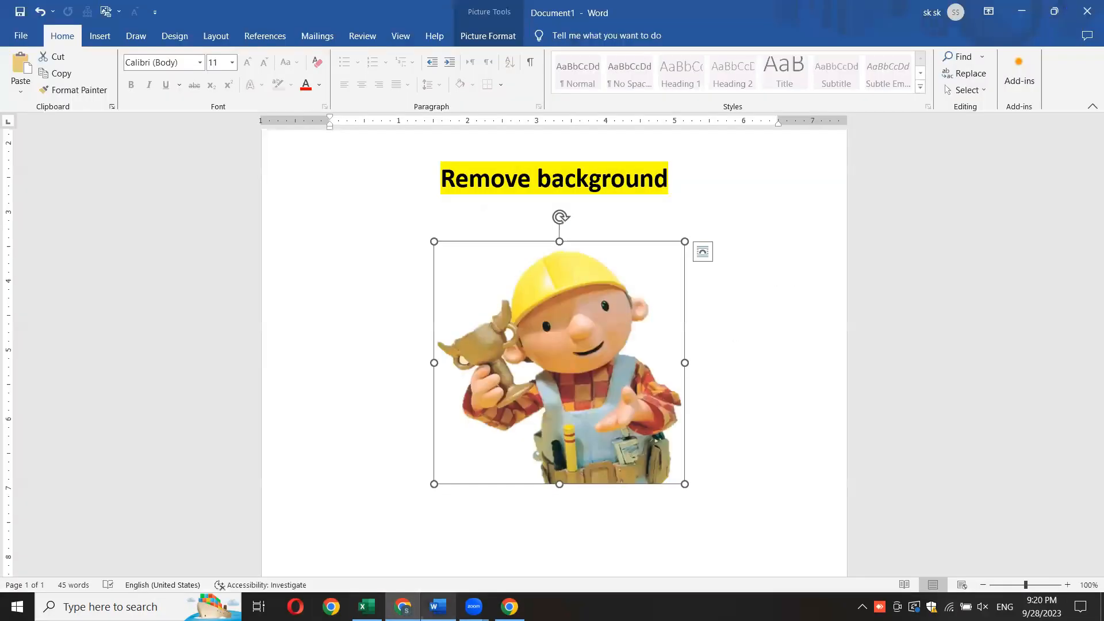
{"action": "scroll", "coordinate": [812, 360], "scroll_direction": "down", "scroll_amount": 2}
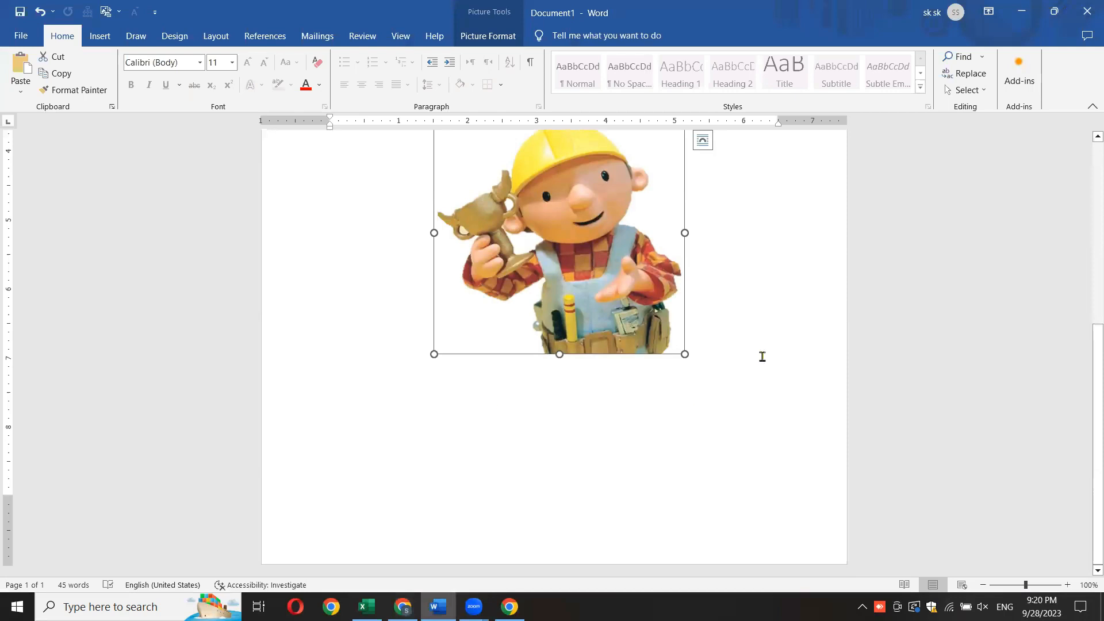
{"action": "left_click", "coordinate": [757, 352]}
{"action": "key", "text": "Return"}
{"action": "key", "text": "Return"}
{"action": "key", "text": "Return"}
{"action": "key", "text": "Return"}
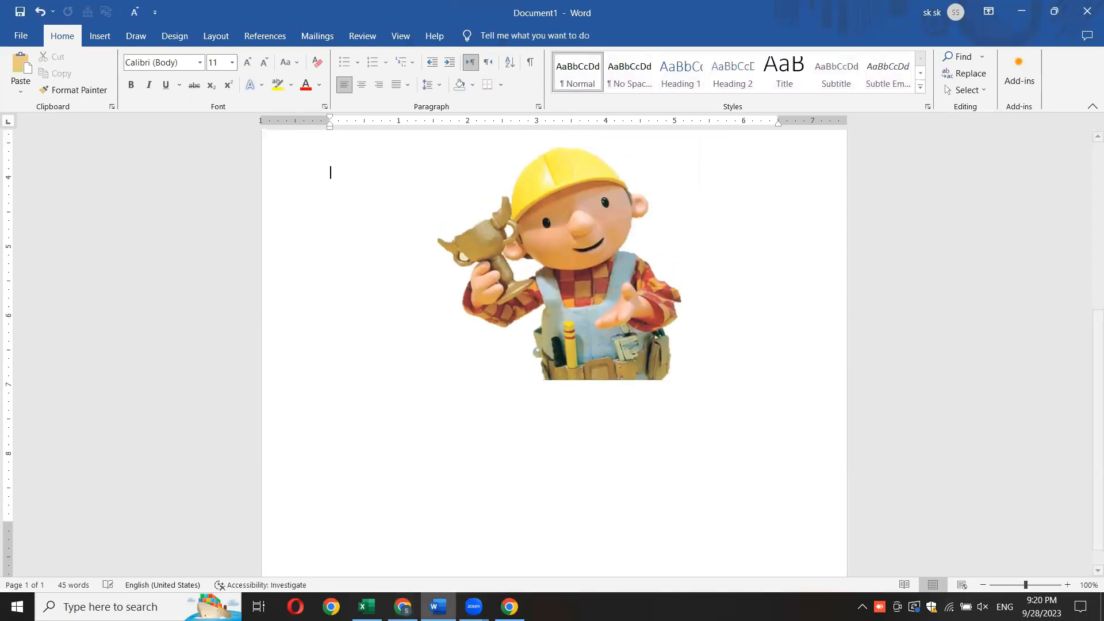
- Create a new blank document and insert the downloaded background-free picture from the Downloads folder
{"action": "left_click", "coordinate": [33, 39]}
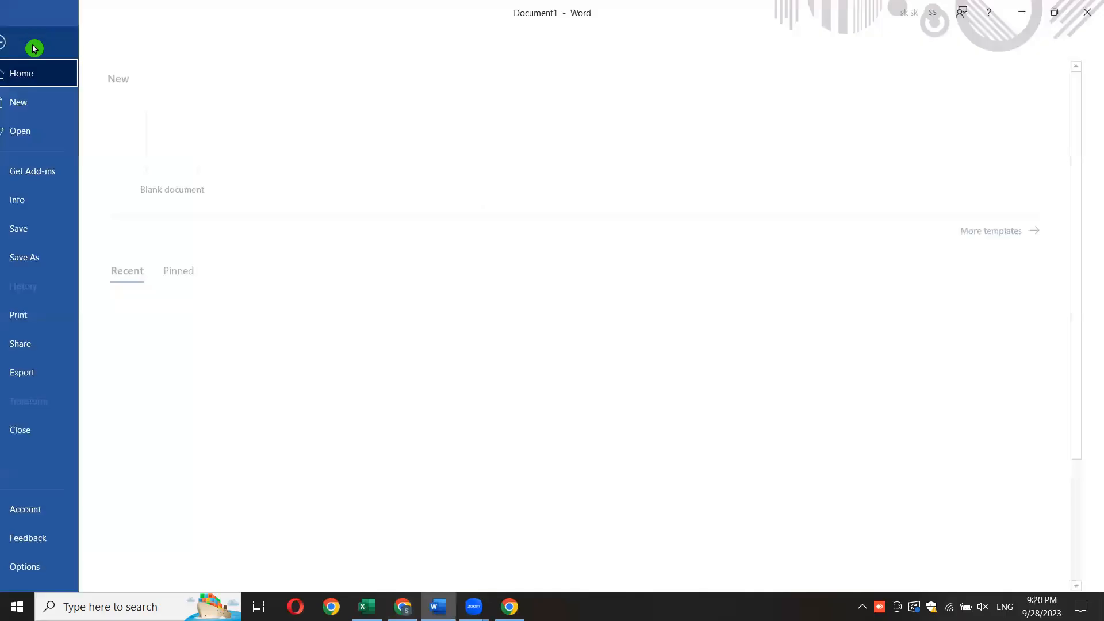
{"action": "left_click", "coordinate": [180, 140]}
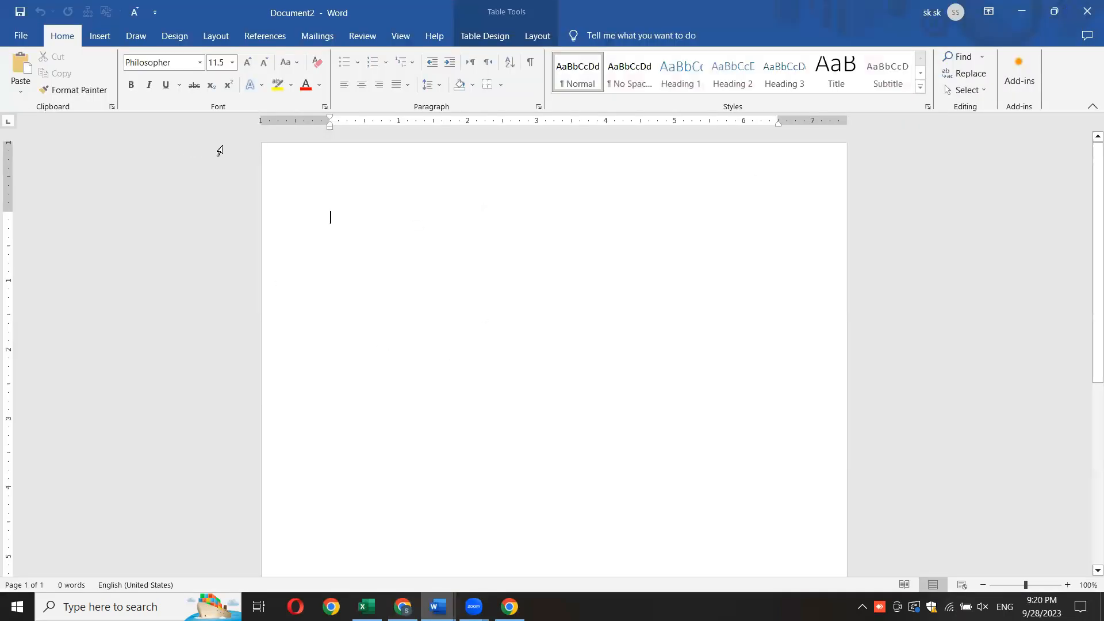
{"action": "left_click", "coordinate": [100, 36]}
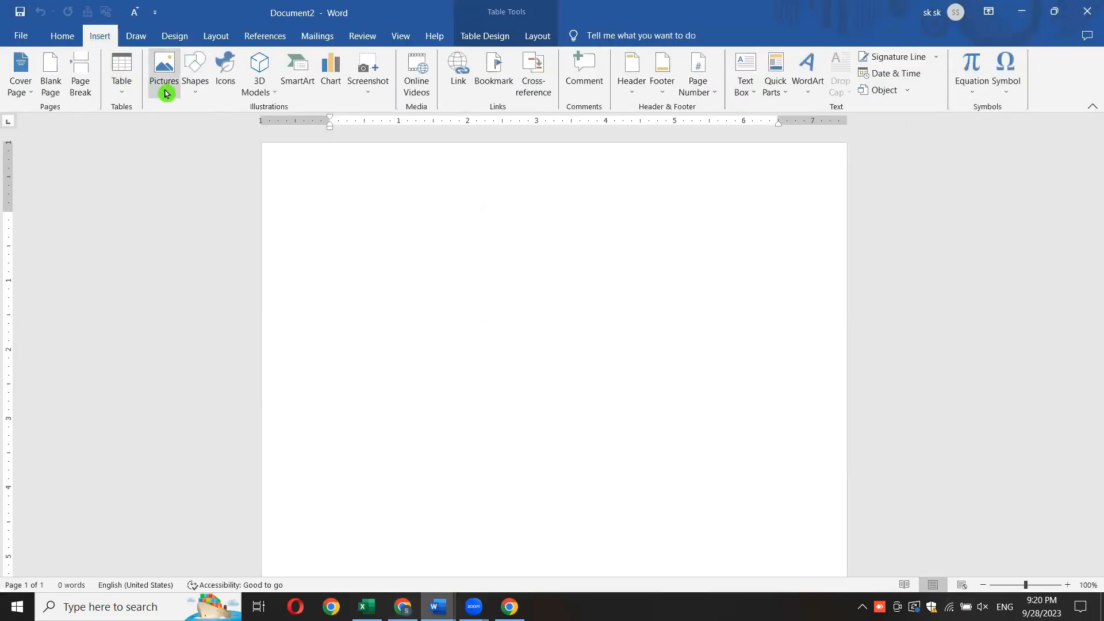
{"action": "left_click", "coordinate": [164, 88]}
{"action": "left_click", "coordinate": [196, 130]}
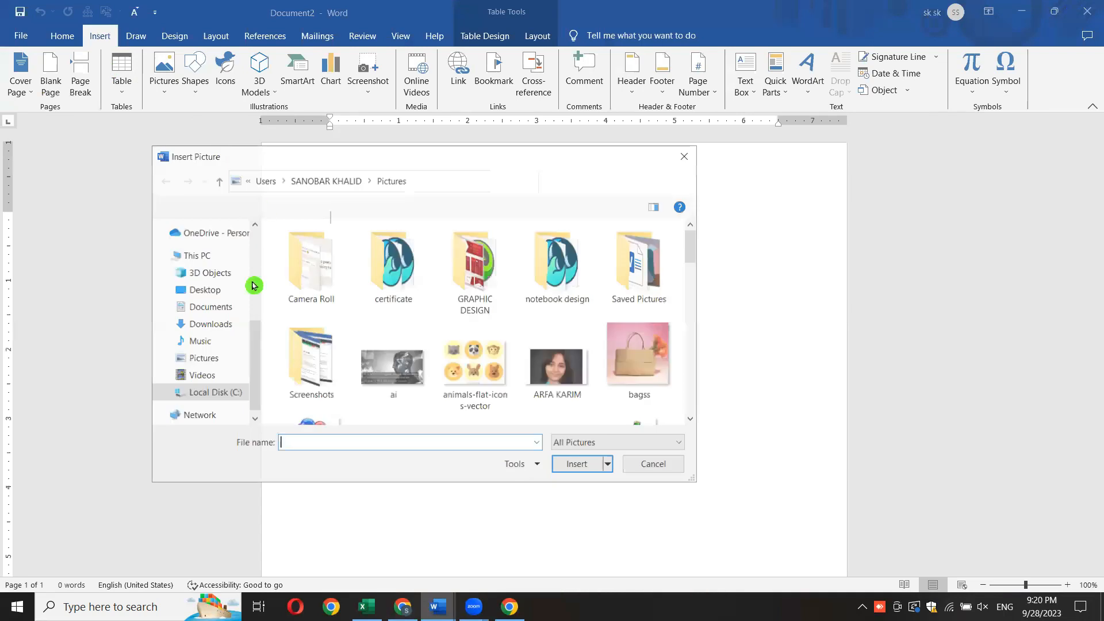
{"action": "left_click", "coordinate": [204, 324]}
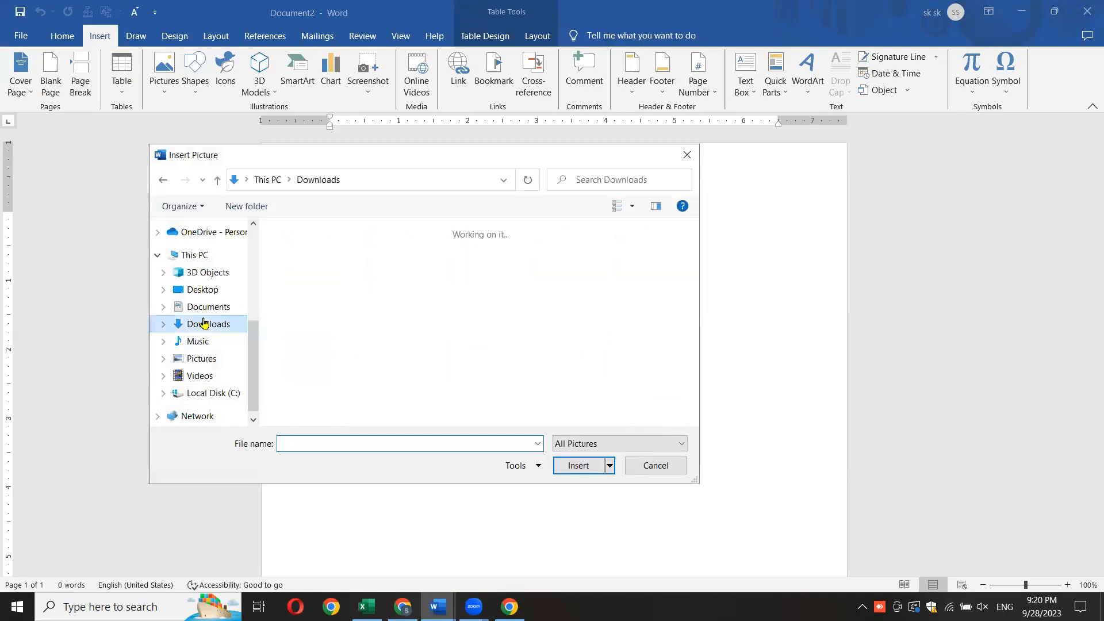
{"action": "double_click", "coordinate": [353, 253]}
{"action": "mouse_move", "coordinate": [1094, 253]}
{"action": "left_mouse_down"}
{"action": "mouse_move", "coordinate": [1094, 270]}
{"action": "mouse_move", "coordinate": [1094, 245]}
{"action": "left_mouse_up"}
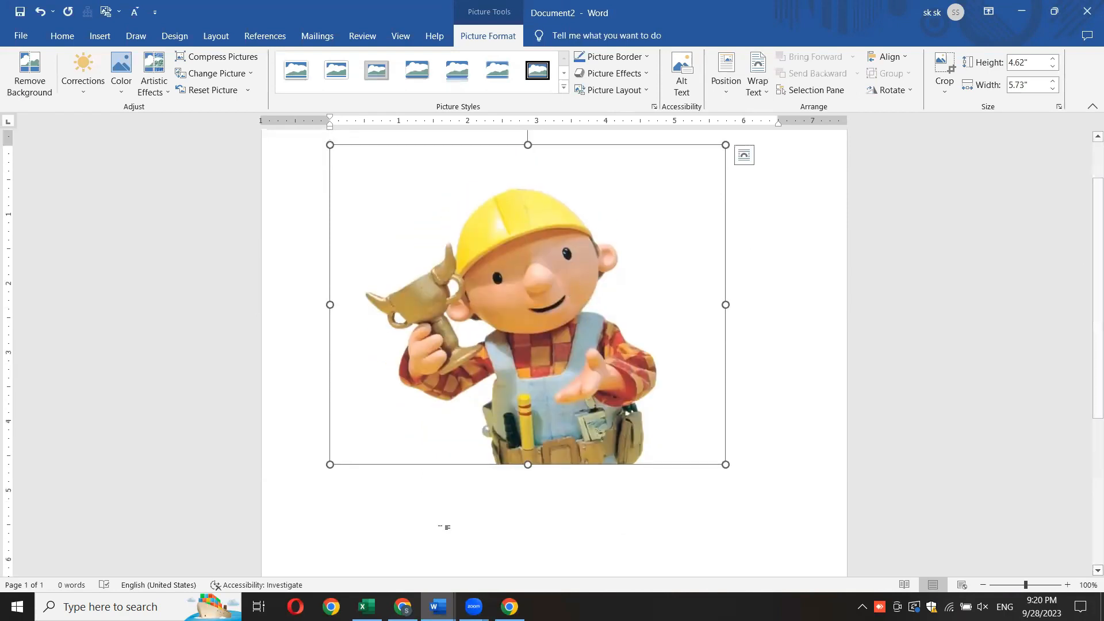
- Switch back to Document1 and look at the picture beneath the "Remove background" heading for comparison
{"action": "left_click", "coordinate": [446, 594]}
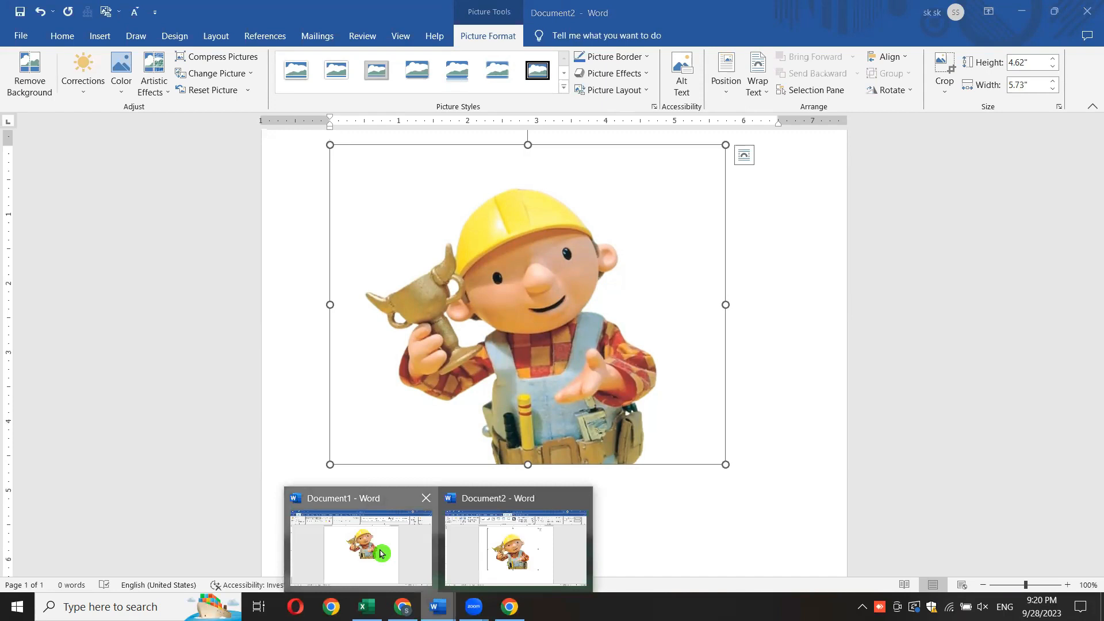
{"action": "left_click", "coordinate": [381, 553]}
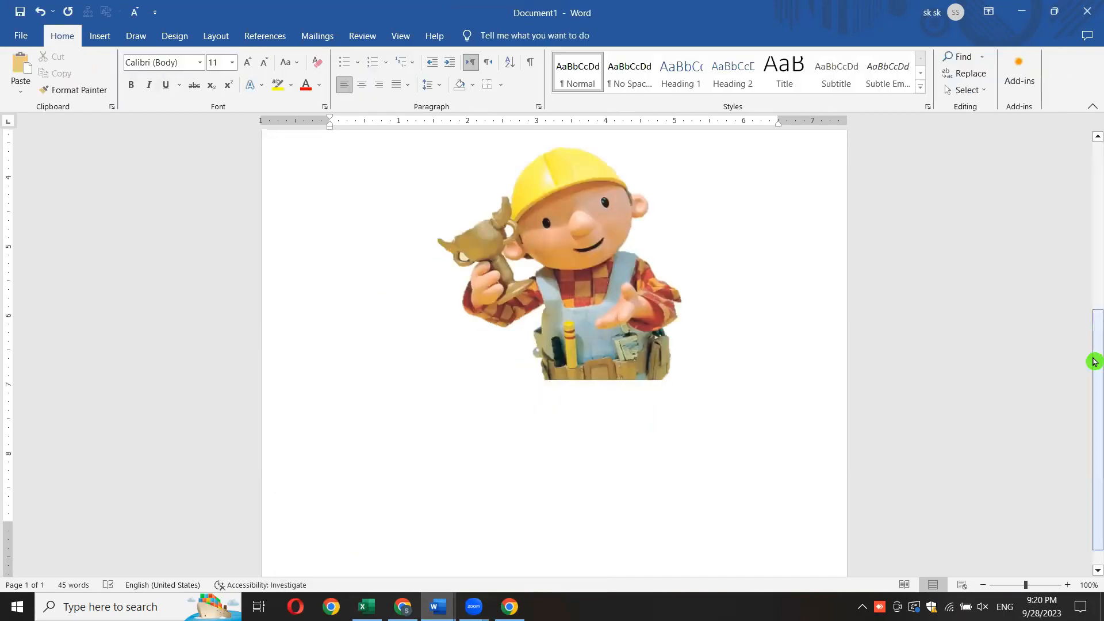
{"action": "scroll", "coordinate": [1092, 368], "scroll_direction": "up", "scroll_amount": 3}
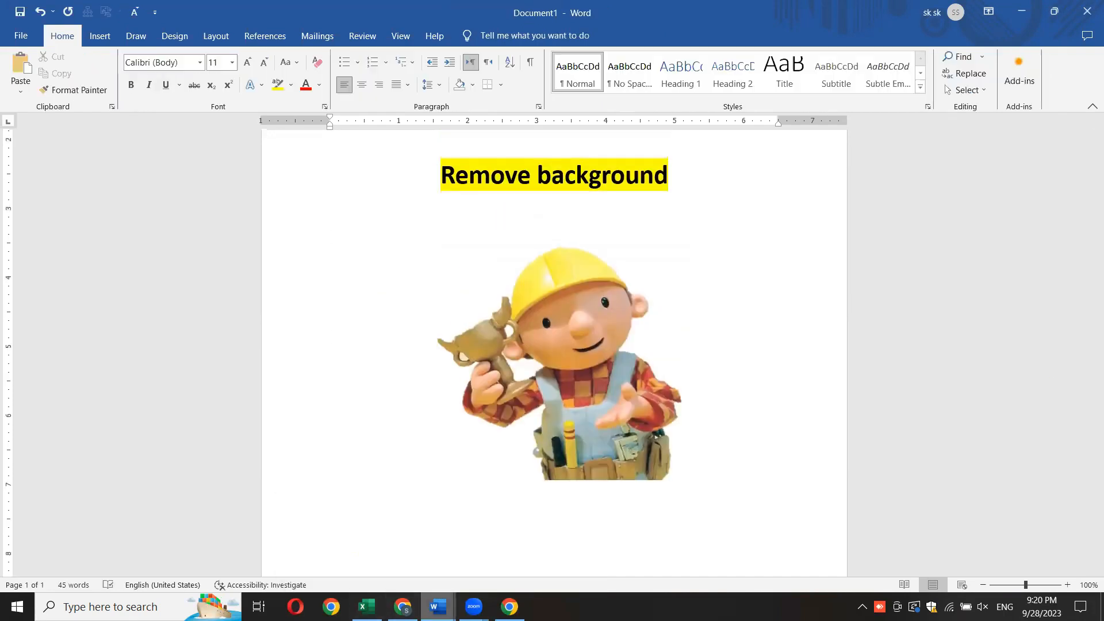
- Switch to Document2 and look at the inserted background-free picture
{"action": "left_click", "coordinate": [438, 607]}
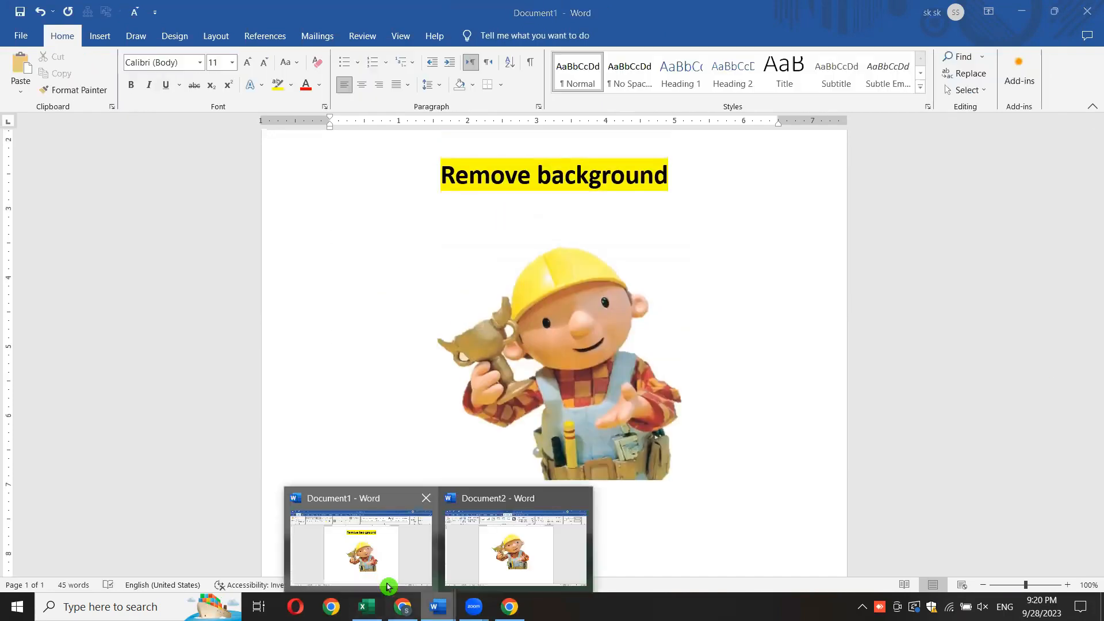
{"action": "left_click", "coordinate": [514, 571]}
{"action": "scroll", "coordinate": [1094, 345], "scroll_direction": "up", "scroll_amount": 1}
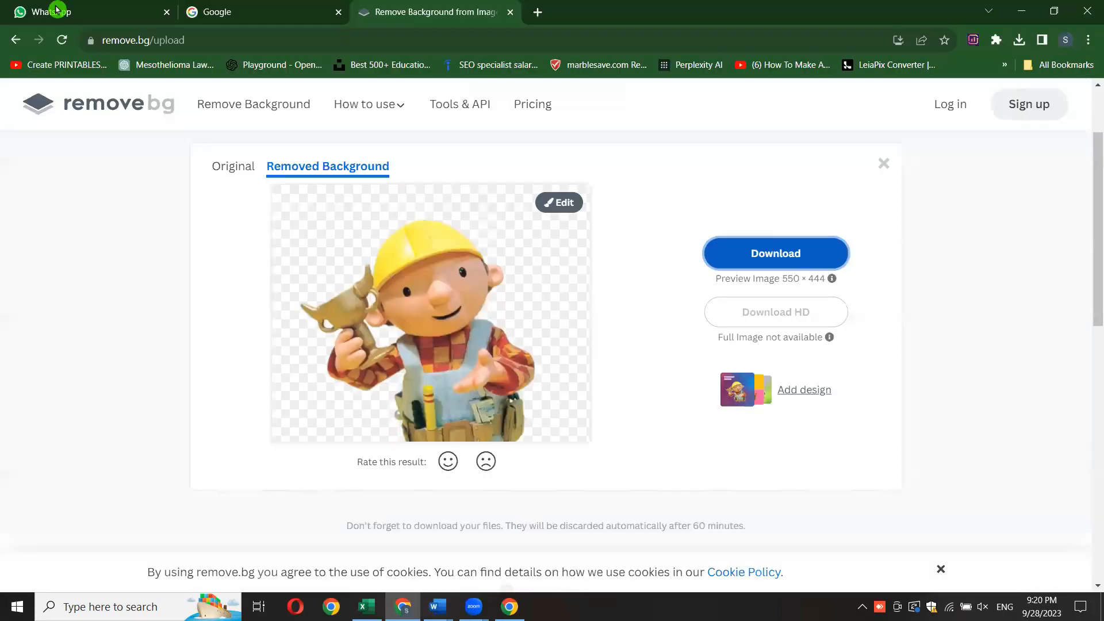
- Switch to the remove.bg page in the browser and open the background-free picture in its editor to browse the photo backgrounds
{"action": "left_click", "coordinate": [227, 49]}
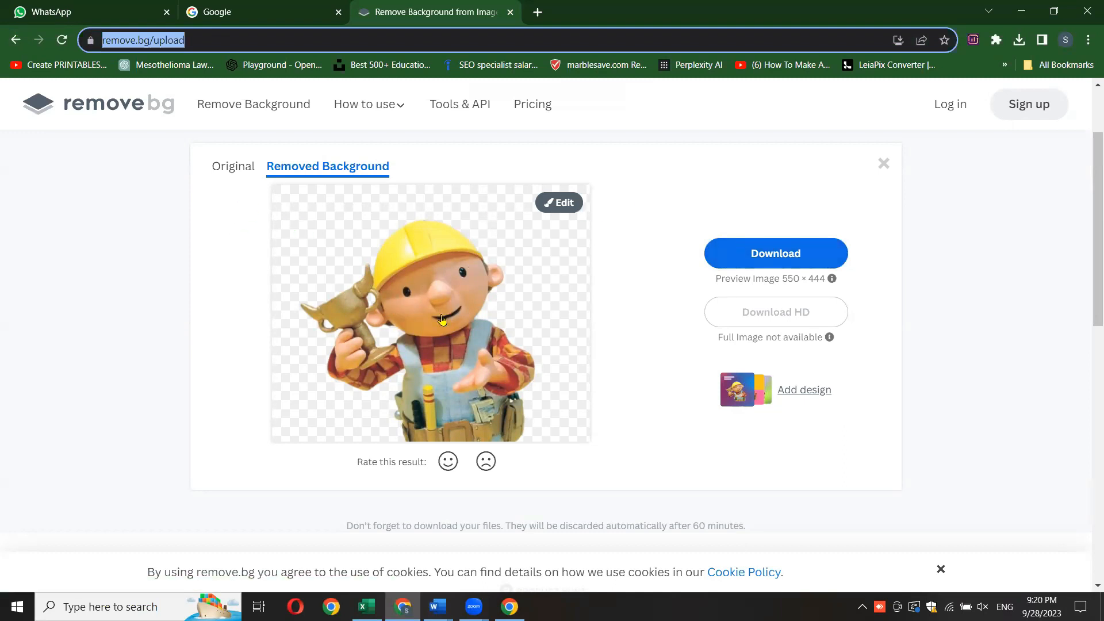
{"action": "left_click", "coordinate": [566, 204]}
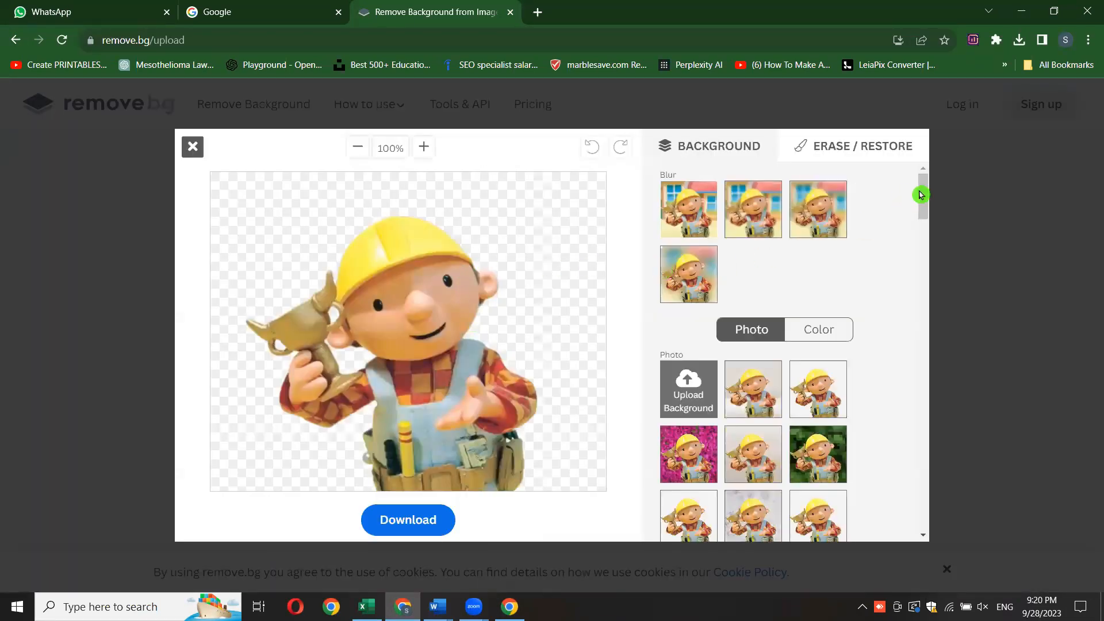
{"action": "left_click_drag", "start_coordinate": [921, 192], "coordinate": [920, 212]}
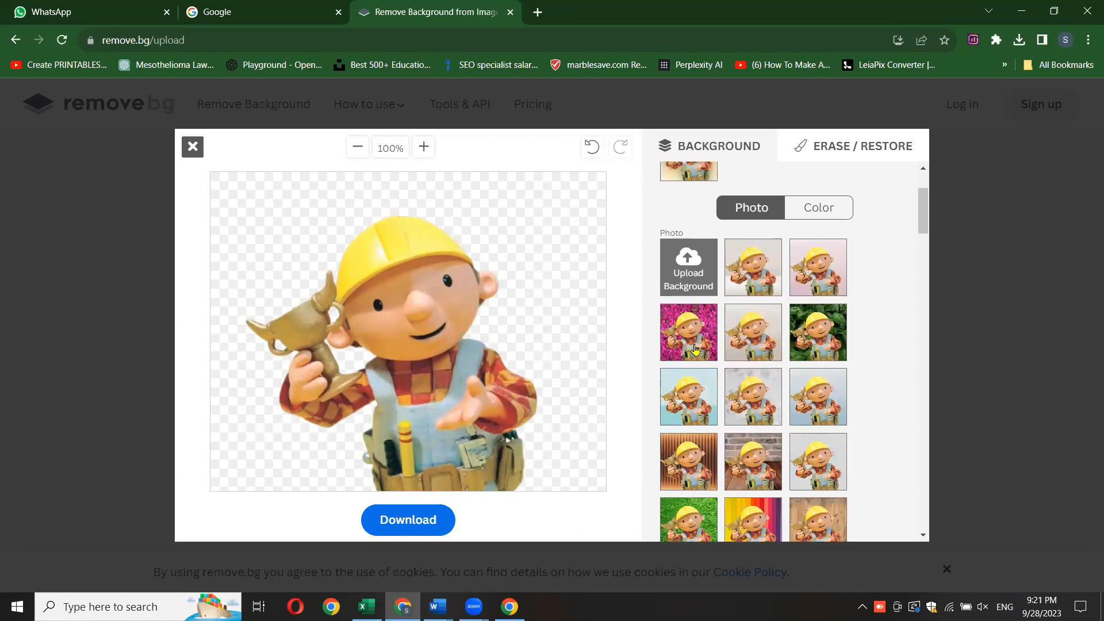
- Try several photo backgrounds behind the character, including pink flowers, plain beige, green leaves, grass and plain white
{"action": "left_click", "coordinate": [688, 327]}
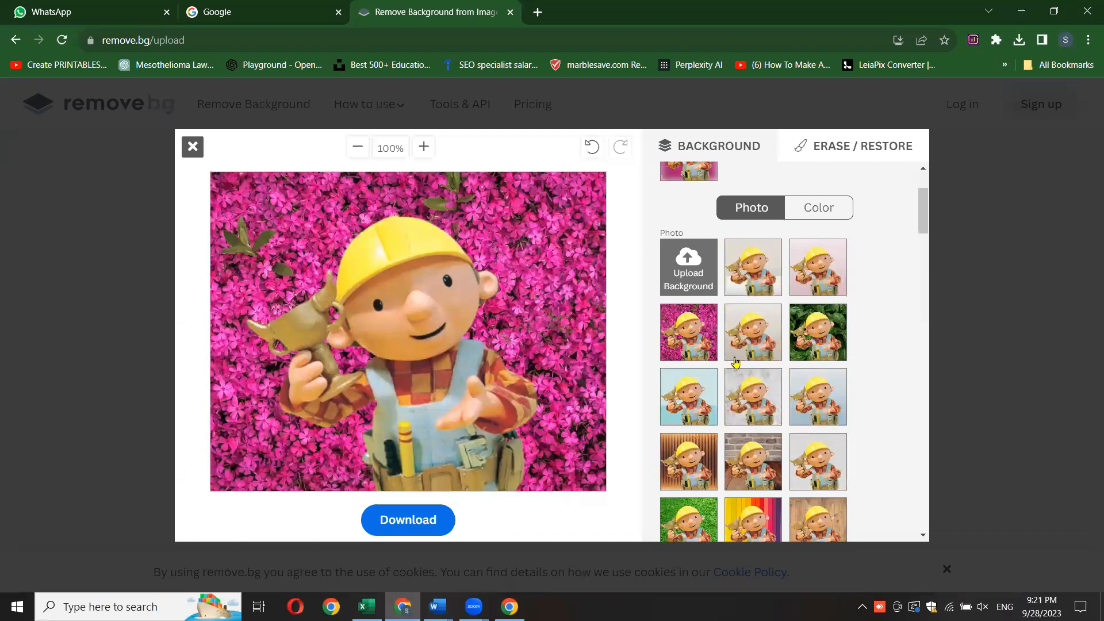
{"action": "left_click", "coordinate": [751, 339]}
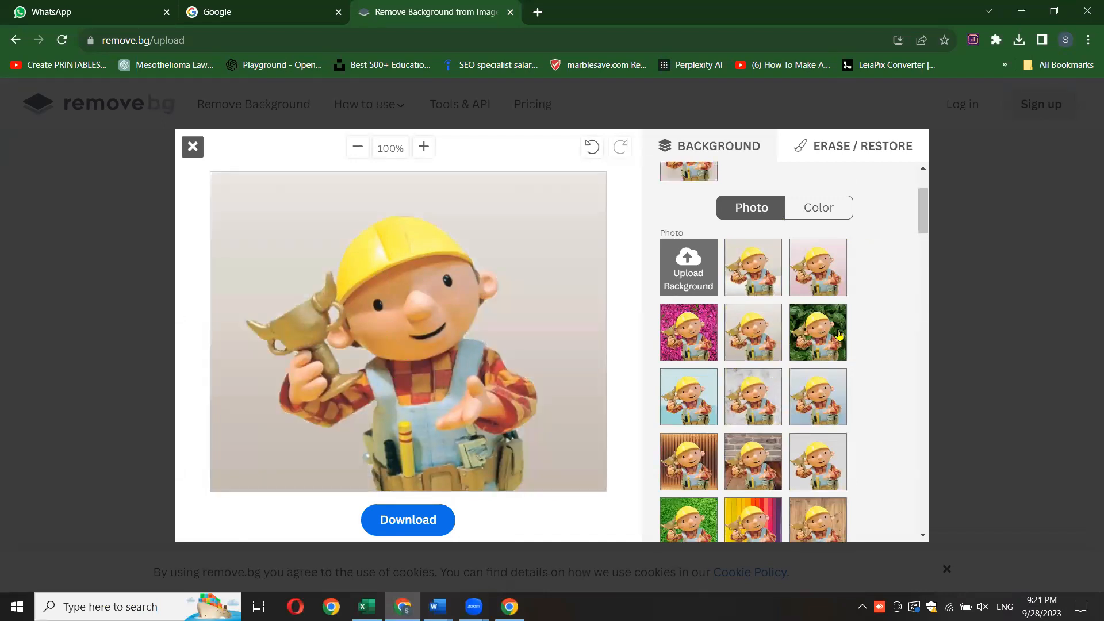
{"action": "left_click", "coordinate": [833, 338]}
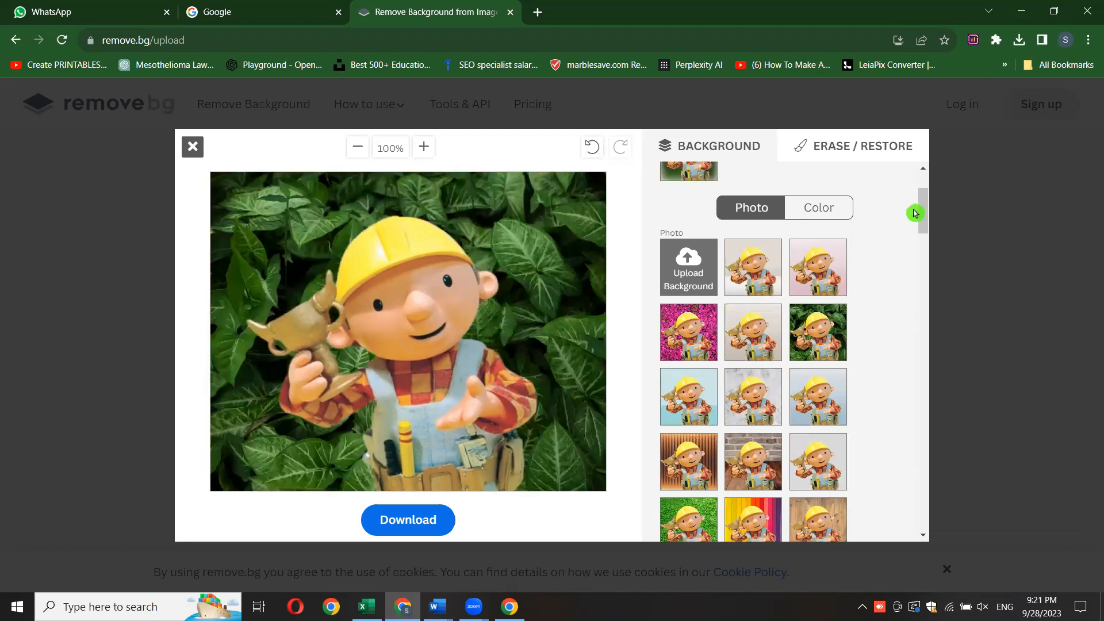
{"action": "left_click_drag", "start_coordinate": [924, 208], "coordinate": [924, 236]}
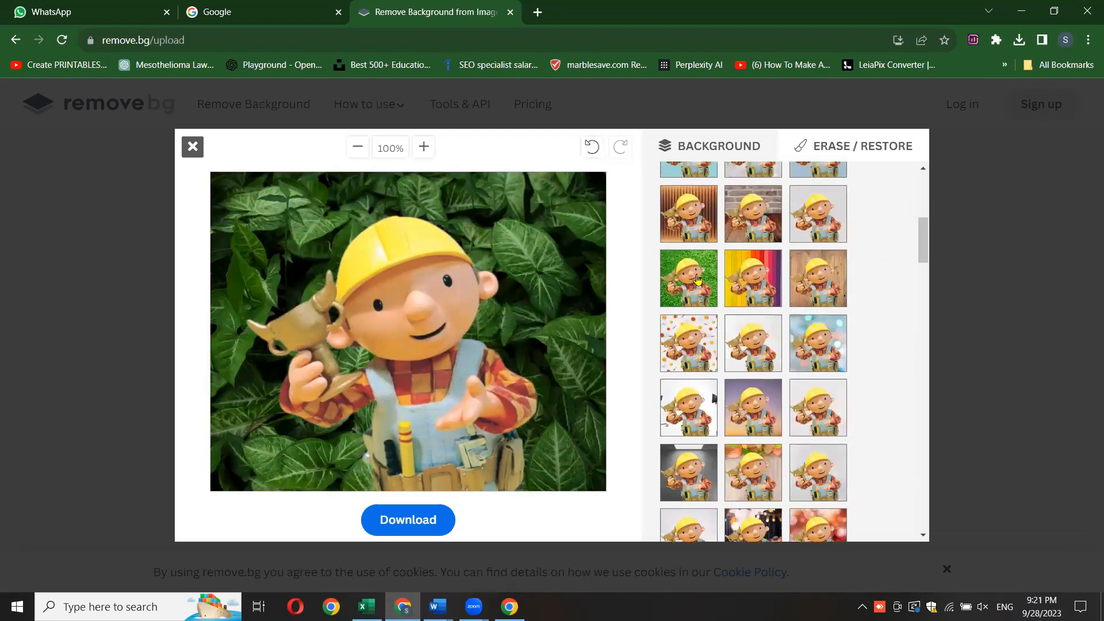
{"action": "left_click", "coordinate": [692, 281]}
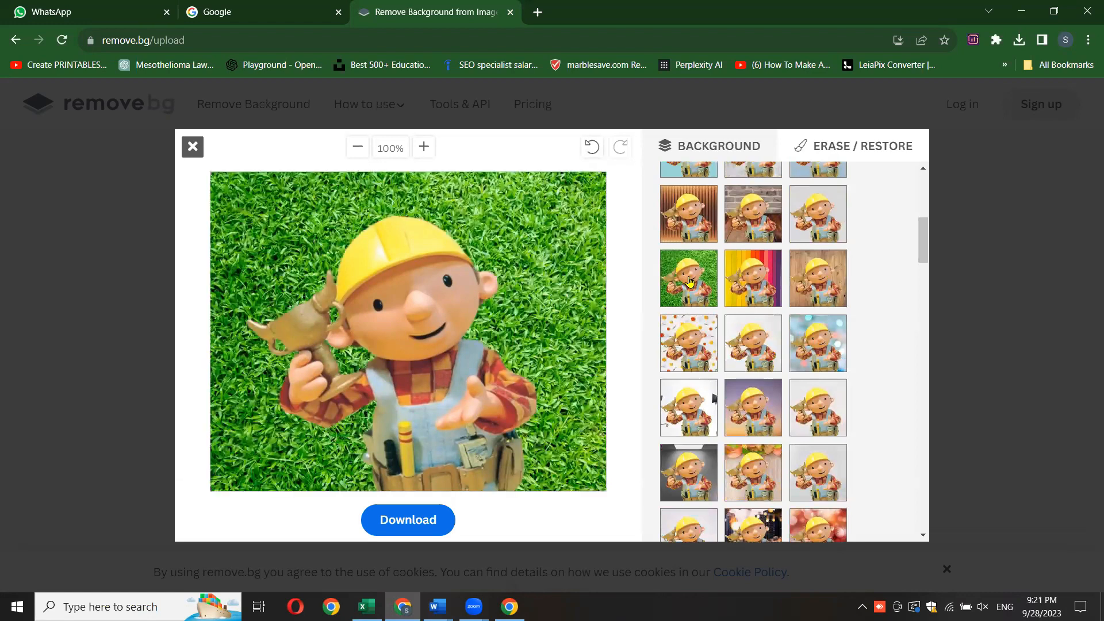
{"action": "left_click", "coordinate": [755, 289]}
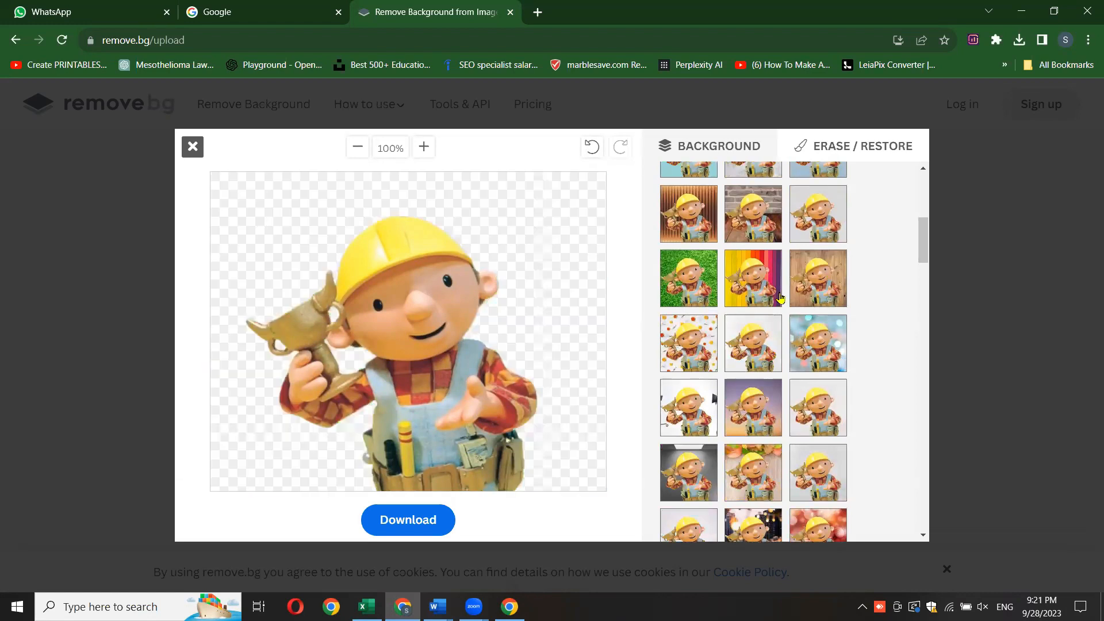
{"action": "left_click", "coordinate": [831, 299]}
{"action": "left_click", "coordinate": [822, 347]}
{"action": "left_click", "coordinate": [757, 354]}
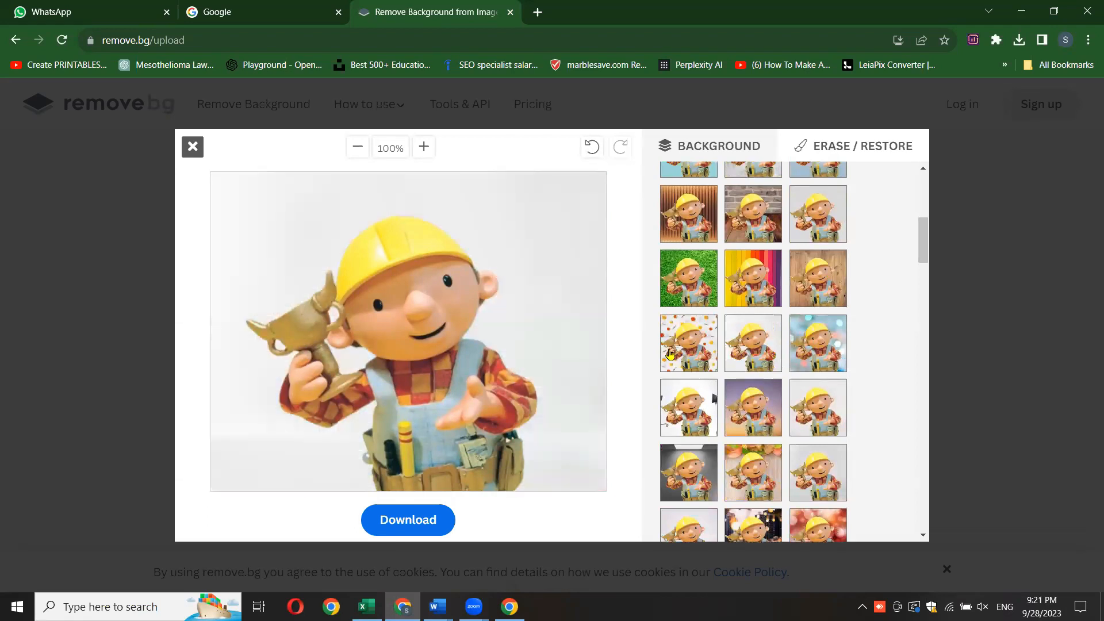
- Apply the citrus-slice photo background, then download the image and check the downloaded file in the viewer
{"action": "left_click", "coordinate": [688, 357]}
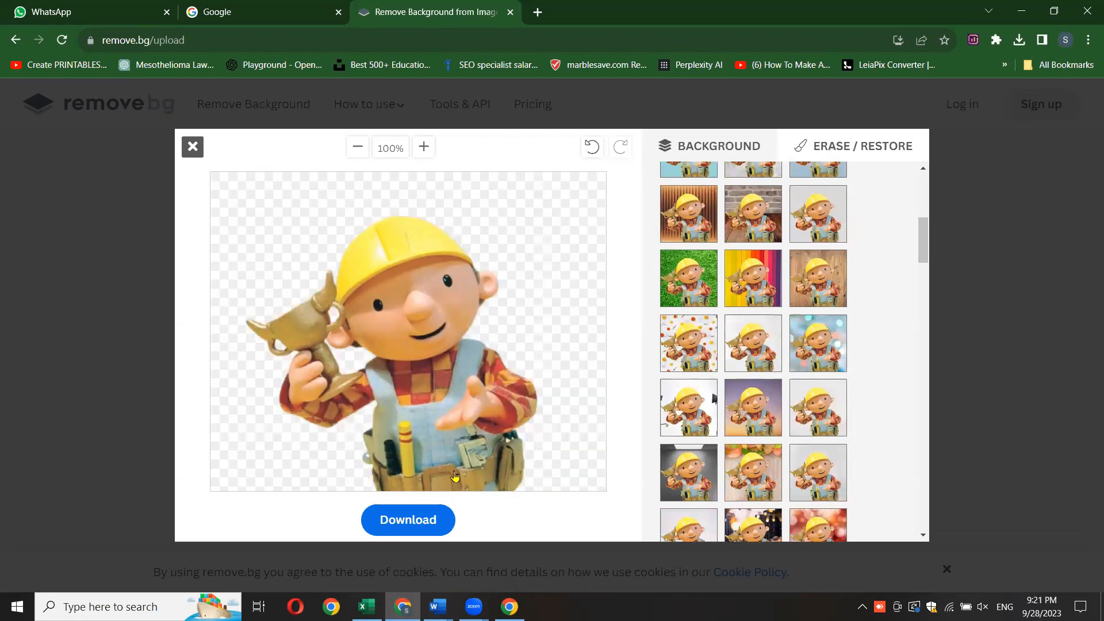
{"action": "left_click", "coordinate": [395, 528]}
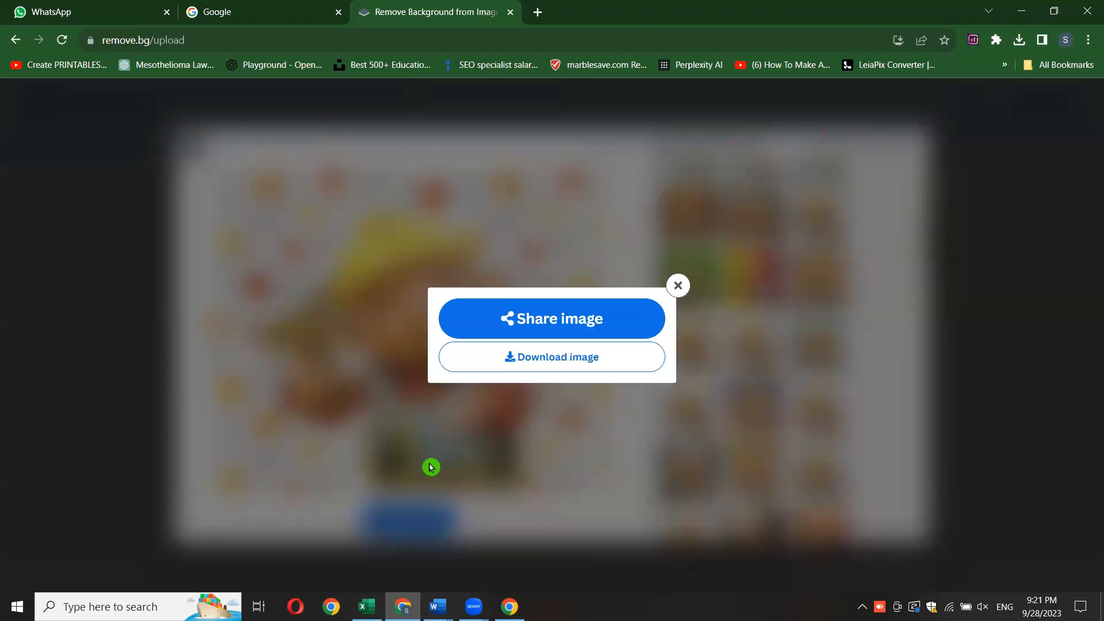
{"action": "left_click", "coordinate": [563, 359]}
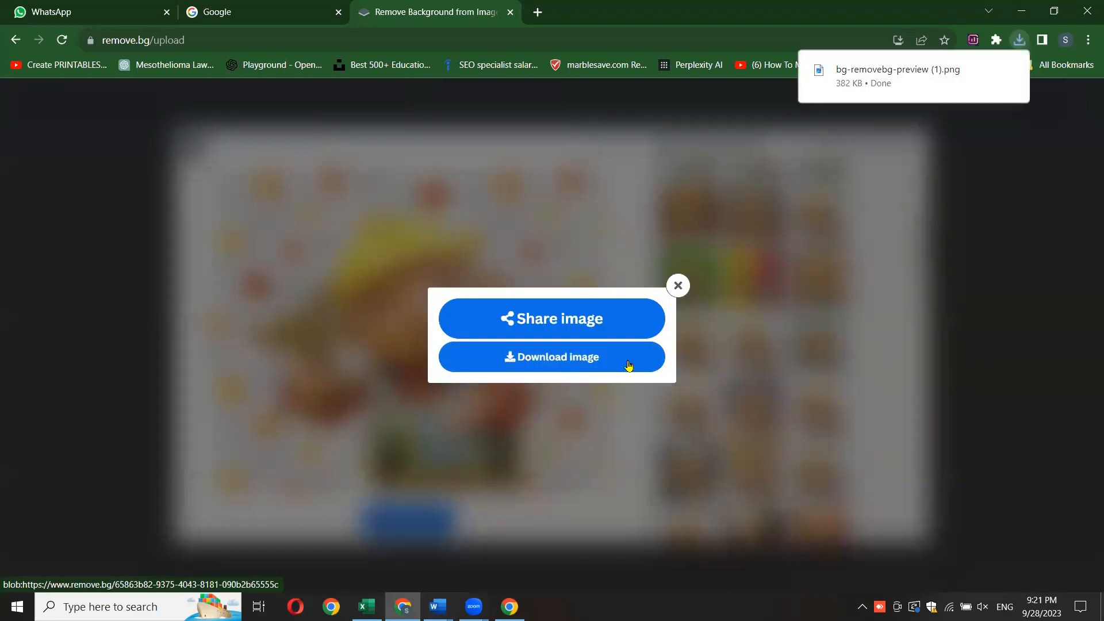
{"action": "left_click", "coordinate": [893, 72]}
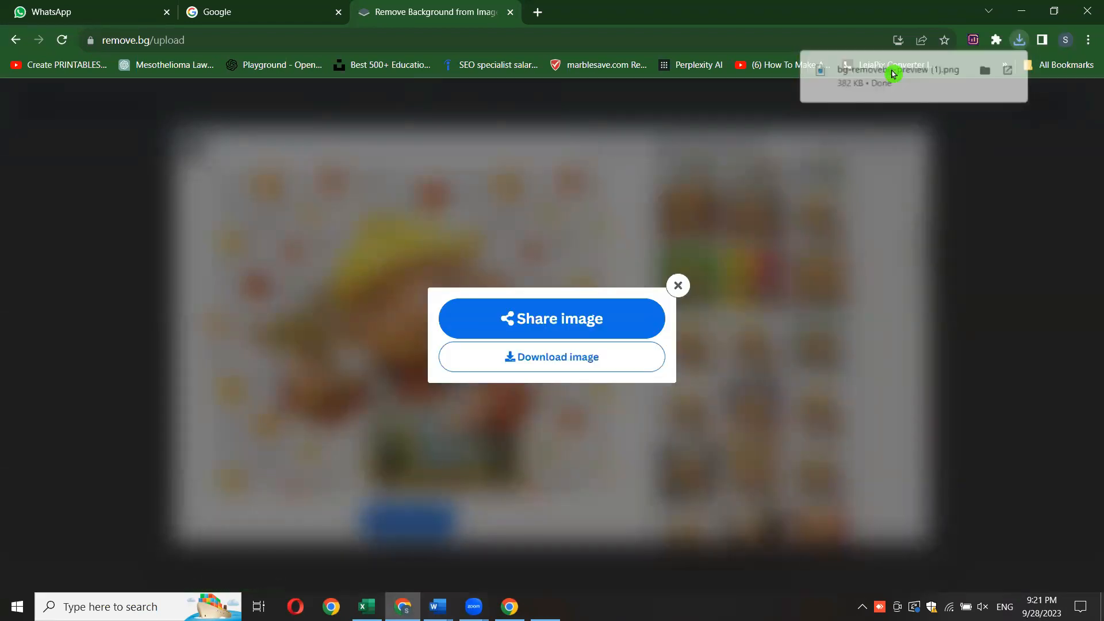
{"action": "left_click", "coordinate": [1085, 11]}
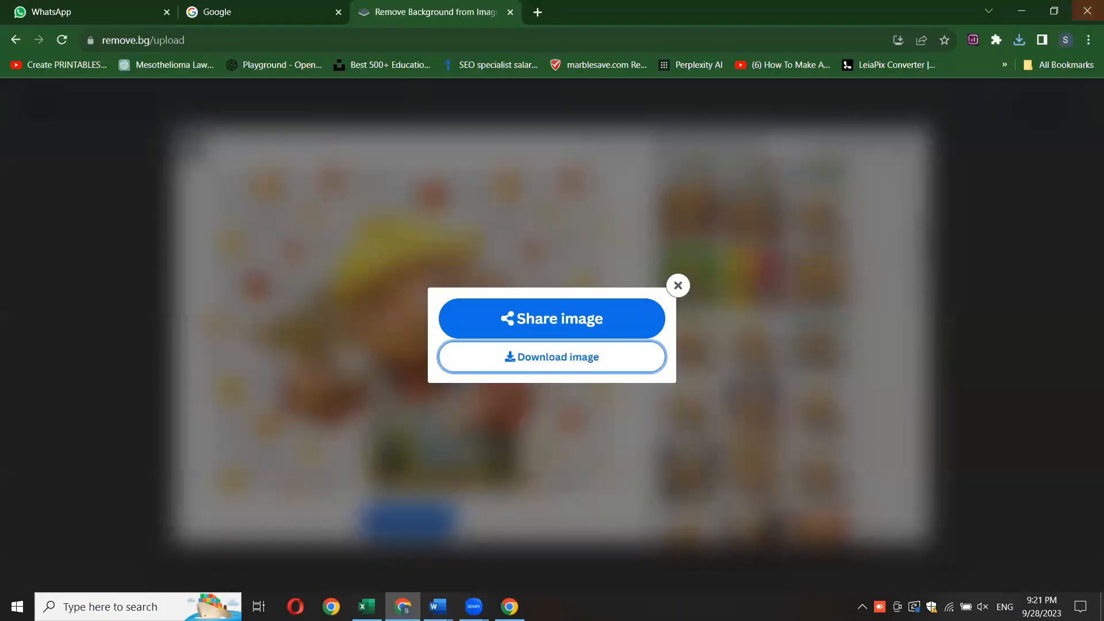
- Switch to Word, create a new blank document, and insert "bg-removebg-preview (1)" from the Downloads folder
{"action": "mouse_move", "coordinate": [438, 607]}
{"action": "left_click", "coordinate": [506, 546]}
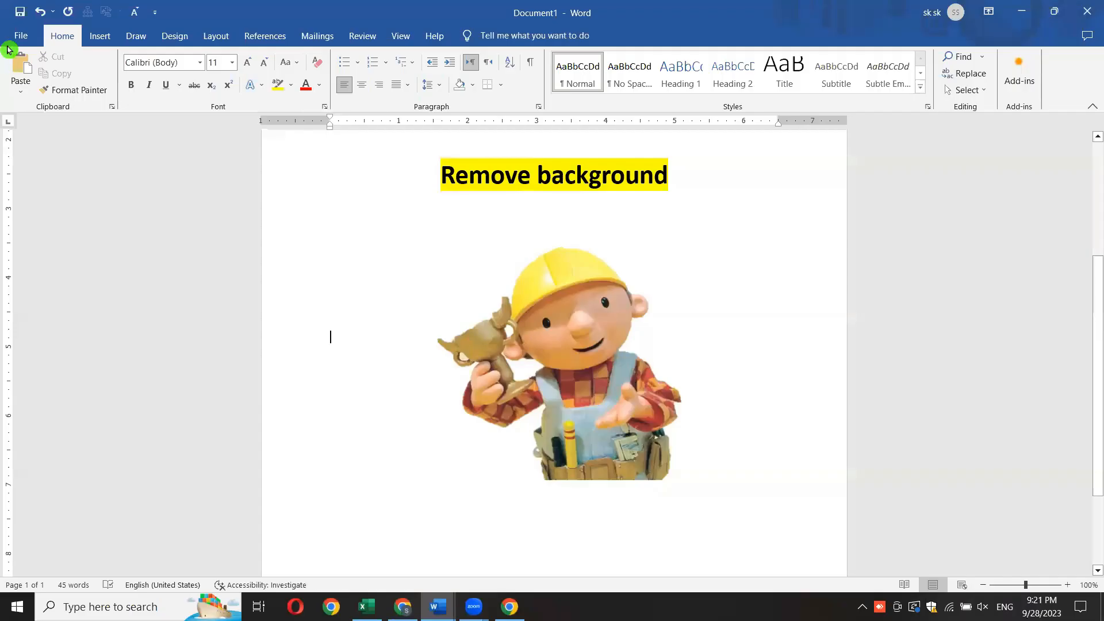
{"action": "left_click", "coordinate": [15, 40]}
{"action": "left_click", "coordinate": [239, 180]}
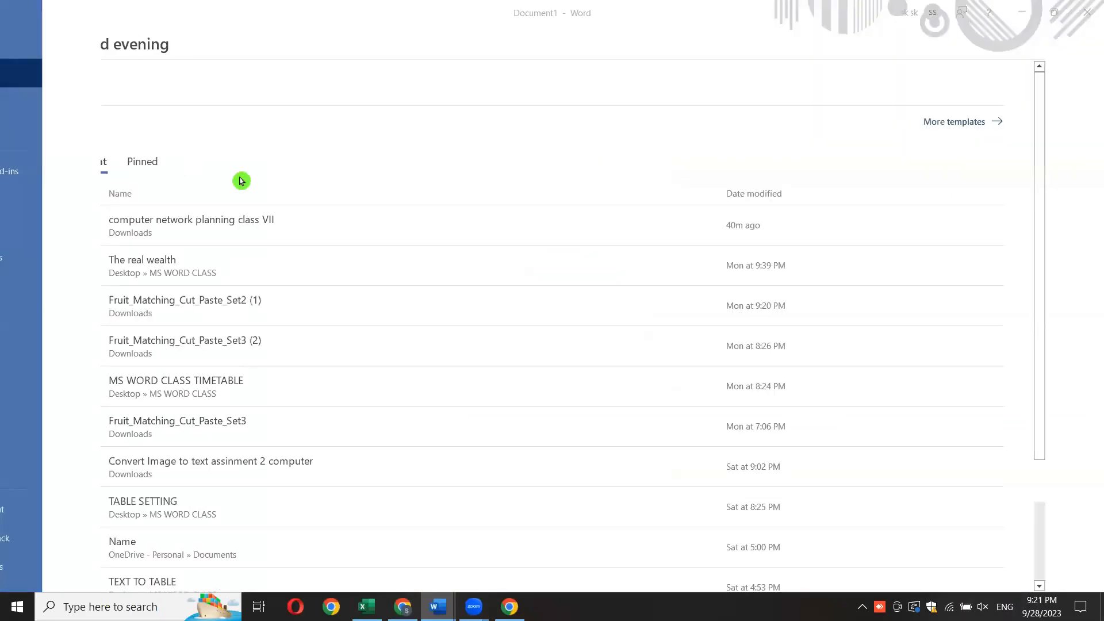
{"action": "left_click", "coordinate": [100, 35]}
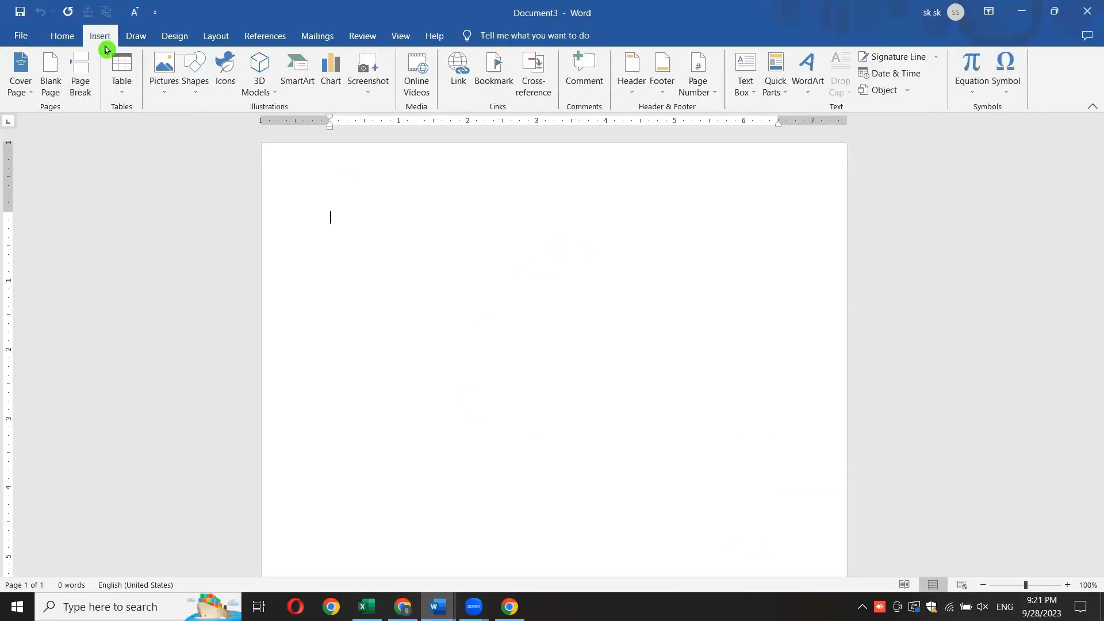
{"action": "left_click", "coordinate": [166, 86]}
{"action": "left_click", "coordinate": [183, 128]}
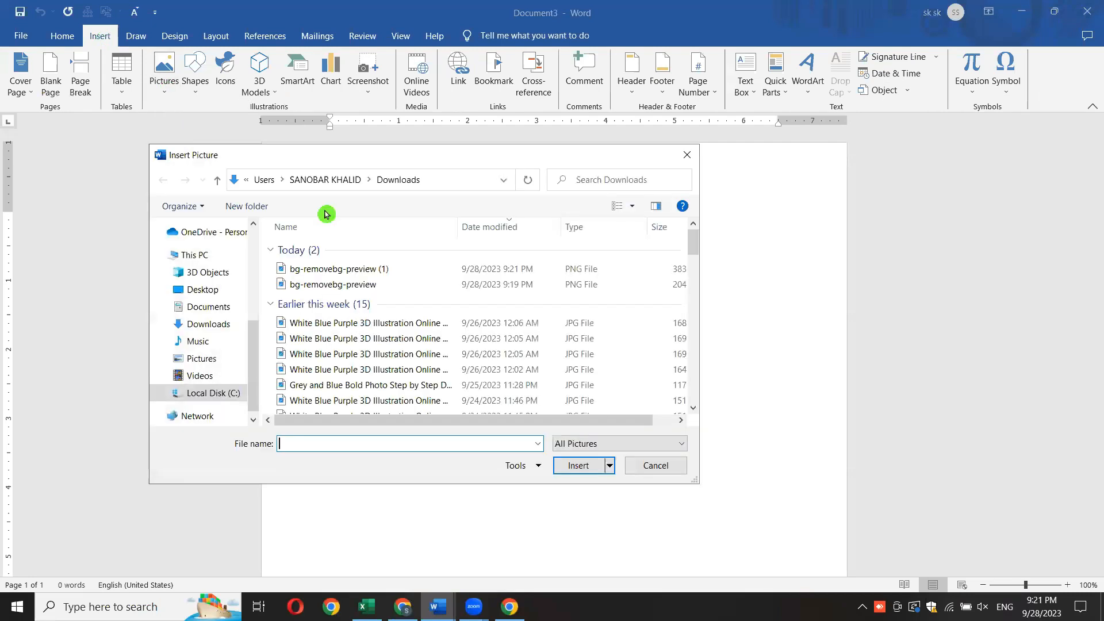
{"action": "double_click", "coordinate": [326, 271]}
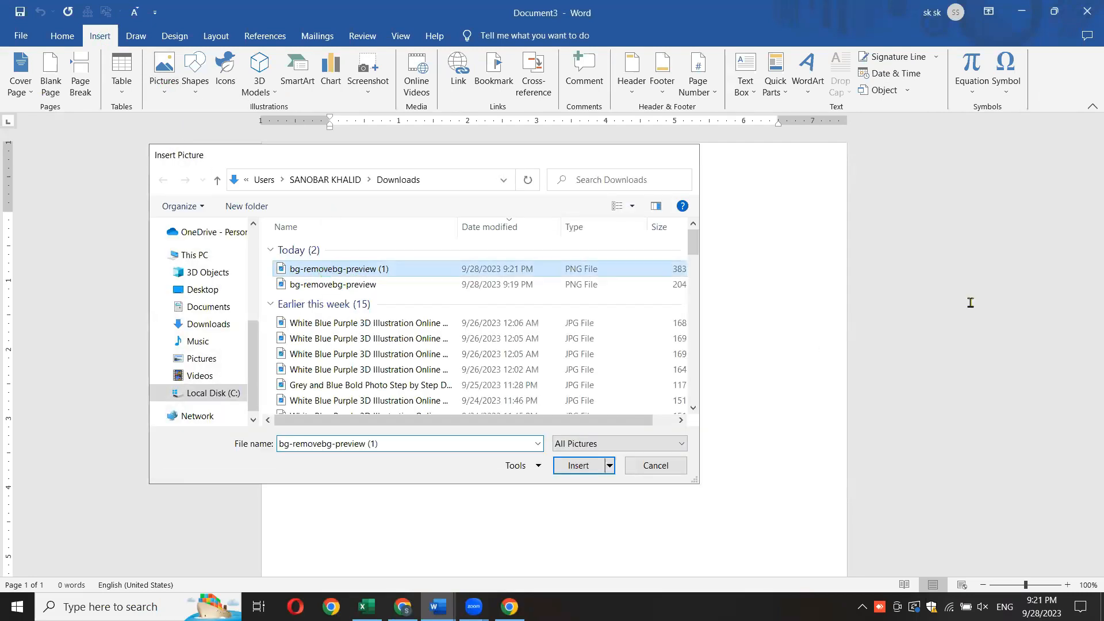
- Enlarge the inserted picture to about 7.13 inches wide and 6 inches high
{"action": "scroll", "coordinate": [1052, 334], "scroll_direction": "down", "scroll_amount": 2}
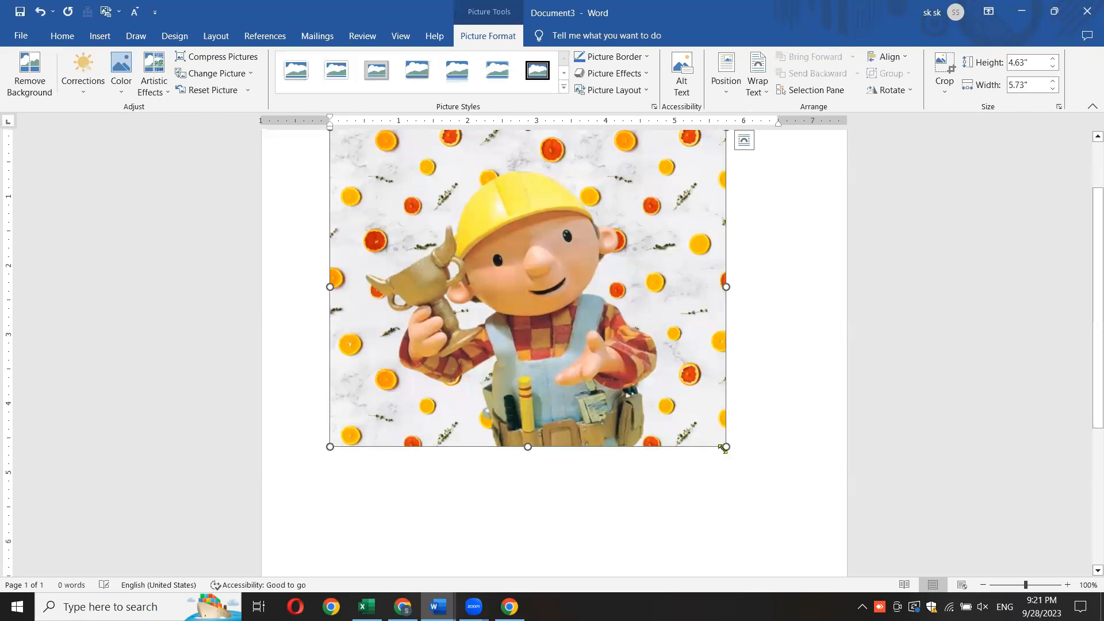
{"action": "left_click_drag", "start_coordinate": [725, 445], "coordinate": [843, 541]}
{"action": "left_click_drag", "start_coordinate": [326, 333], "coordinate": [350, 333]}
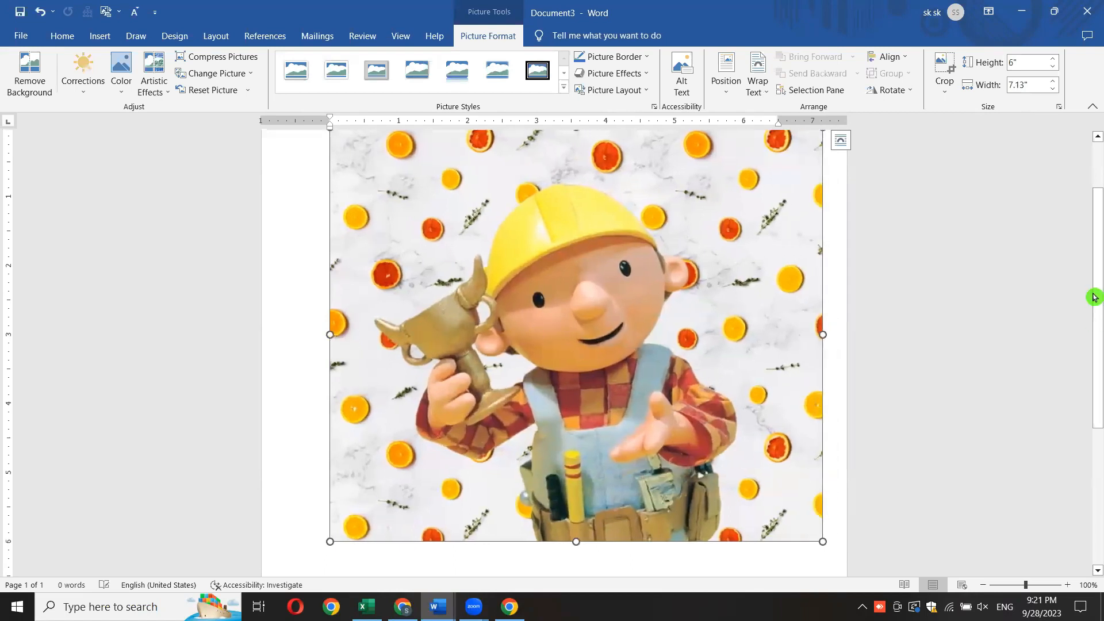
- Make the picture freely movable with a text wrapping option and fit it across the full page, about 8.48 inches wide
{"action": "left_click", "coordinate": [840, 140]}
{"action": "left_click", "coordinate": [884, 242]}
{"action": "left_click_drag", "start_coordinate": [630, 320], "coordinate": [564, 315]}
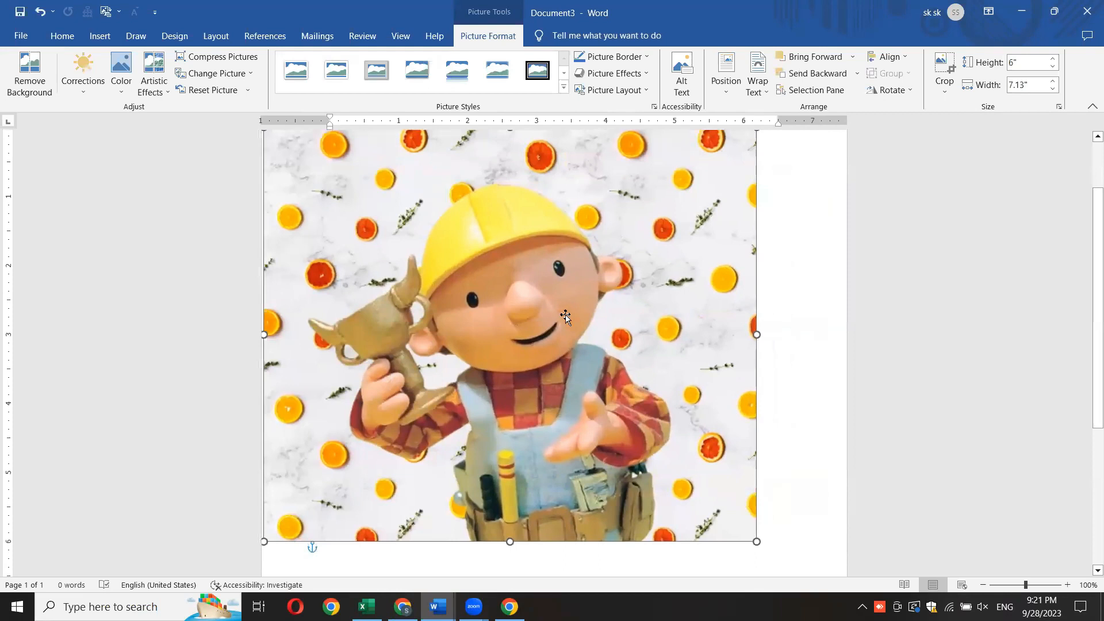
{"action": "left_click_drag", "start_coordinate": [755, 334], "coordinate": [844, 340]}
{"action": "mouse_move", "coordinate": [1091, 298]}
{"action": "left_mouse_down"}
{"action": "mouse_move", "coordinate": [1091, 332]}
{"action": "mouse_move", "coordinate": [1093, 264]}
{"action": "mouse_move", "coordinate": [1094, 295]}
{"action": "left_mouse_up"}
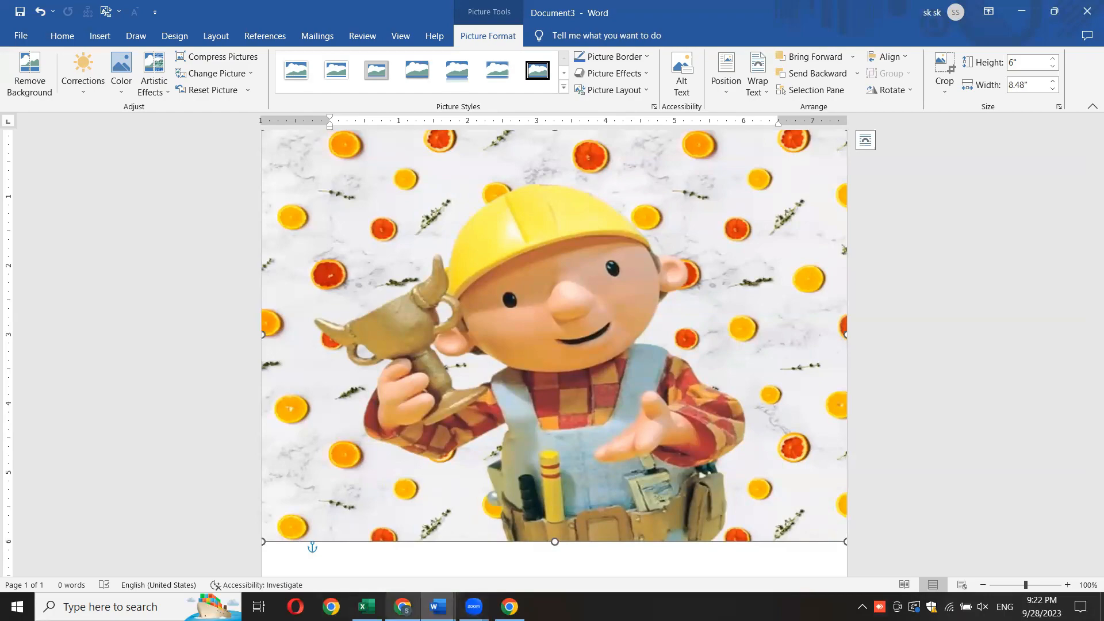
- Return to the browser, dismiss the share and download dialog, and search Google for "remove bg" in the Google tab
{"action": "left_click", "coordinate": [402, 606]}
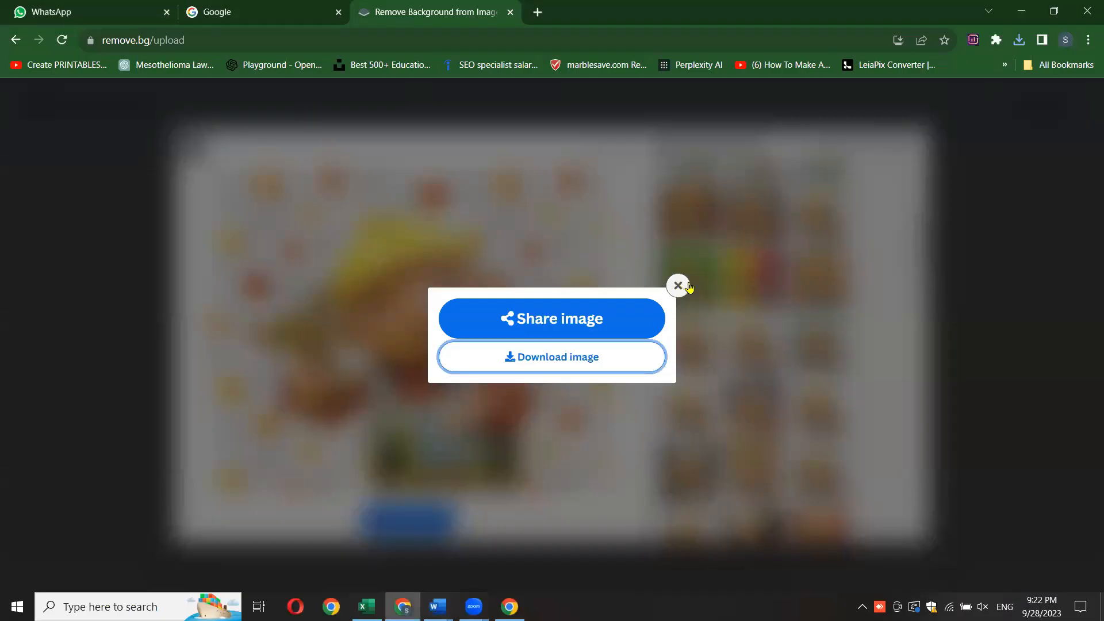
{"action": "left_click", "coordinate": [679, 284]}
{"action": "left_click", "coordinate": [251, 12]}
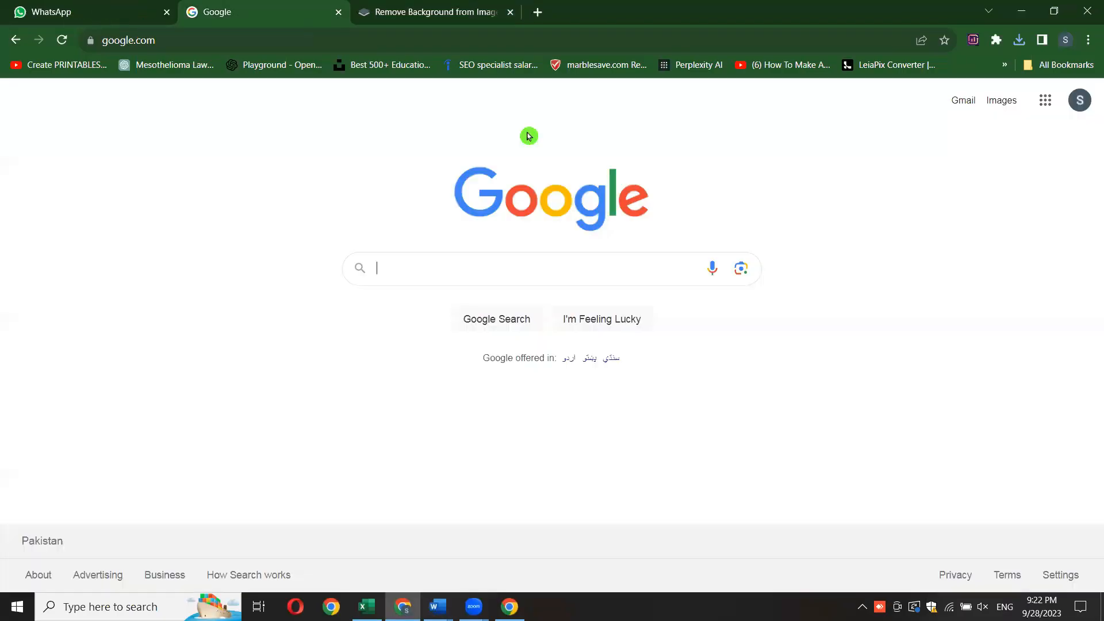
{"action": "left_click", "coordinate": [465, 262]}
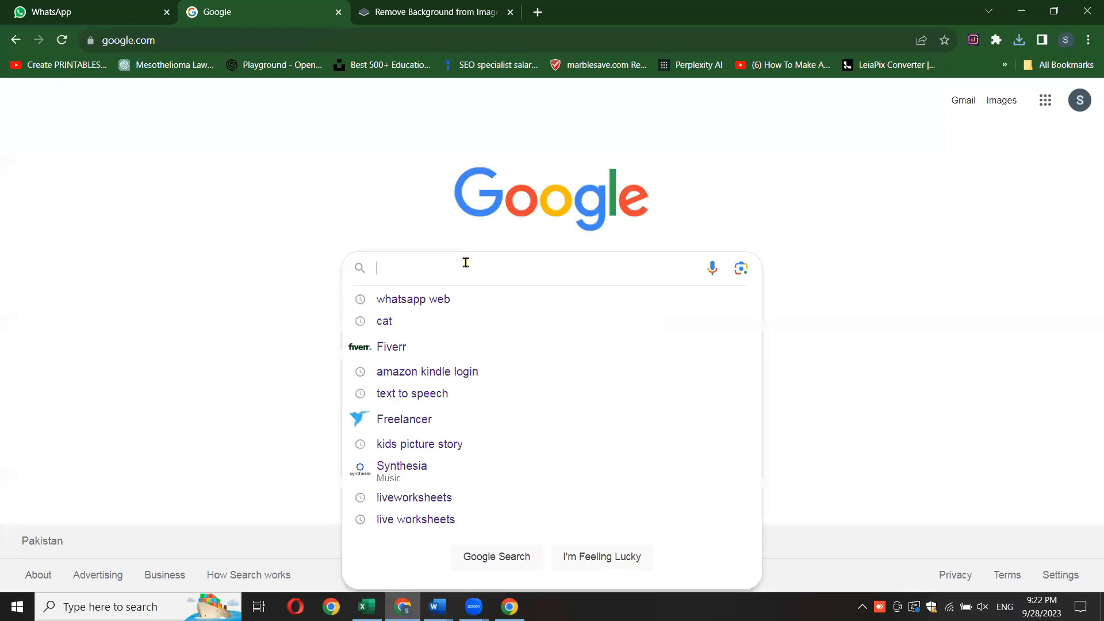
{"action": "type", "text": "re"}
{"action": "left_click", "coordinate": [422, 322]}
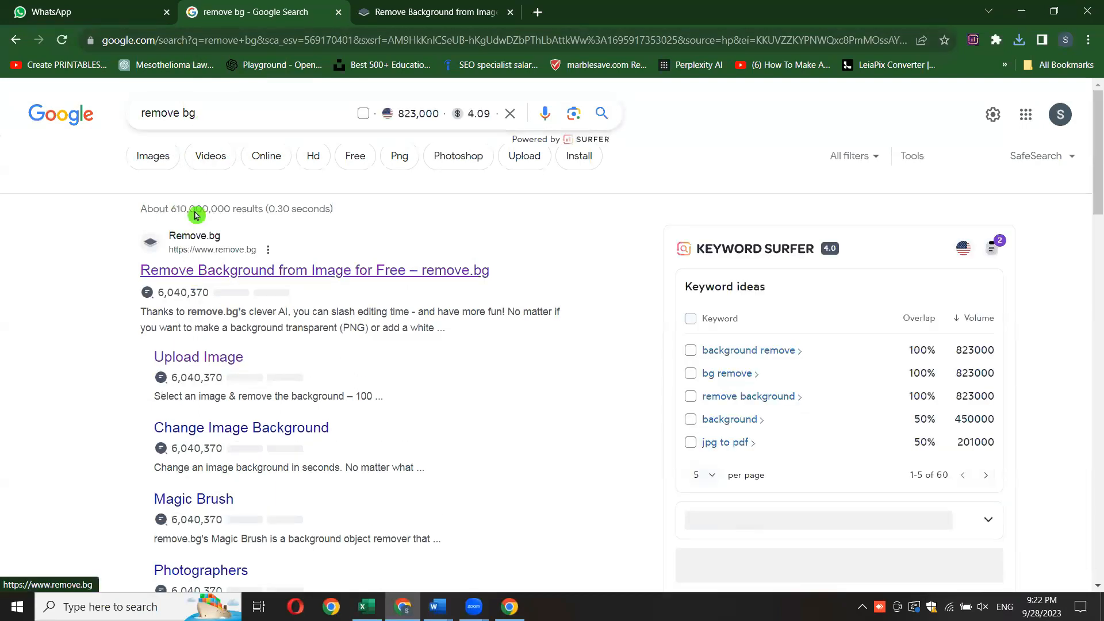
- Copy the remove.bg home page address and send it to the IT PRO SKILLS ACADEMY group in WhatsApp
{"action": "left_click", "coordinate": [209, 38]}
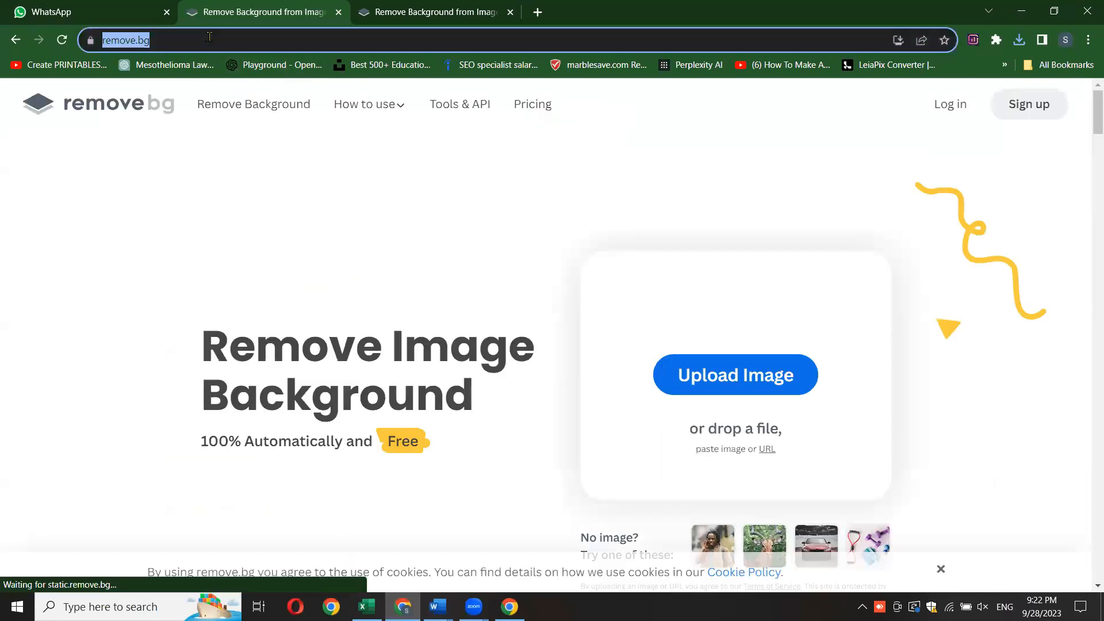
{"action": "right_click", "coordinate": [209, 37]}
{"action": "left_click", "coordinate": [239, 99]}
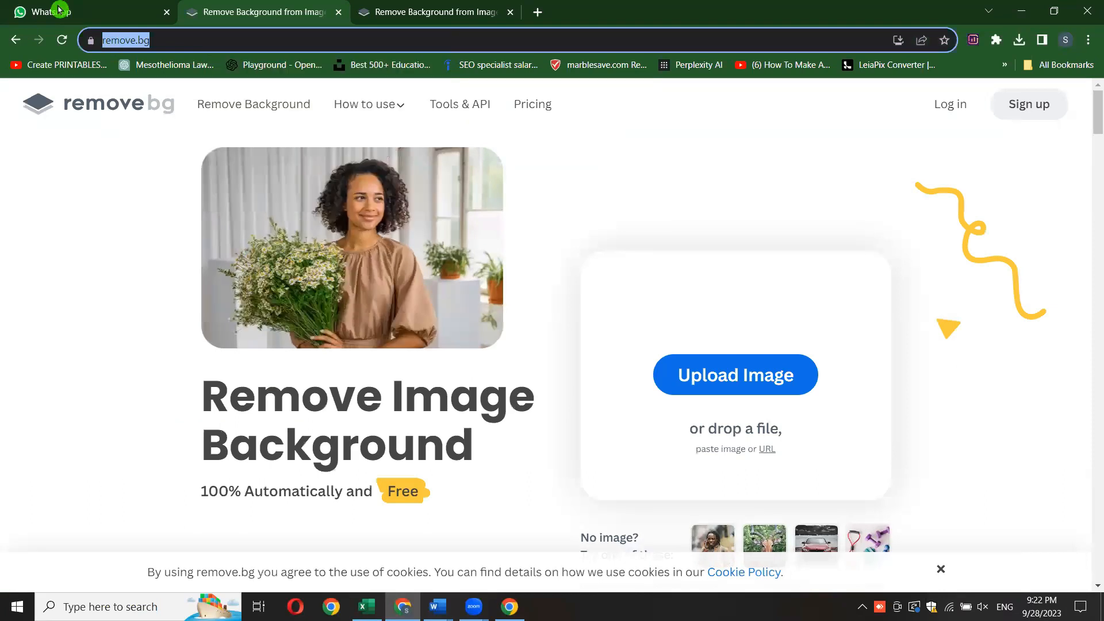
{"action": "left_click", "coordinate": [59, 9]}
{"action": "right_click", "coordinate": [979, 551]}
{"action": "left_click", "coordinate": [906, 433]}
{"action": "key", "text": "Return"}
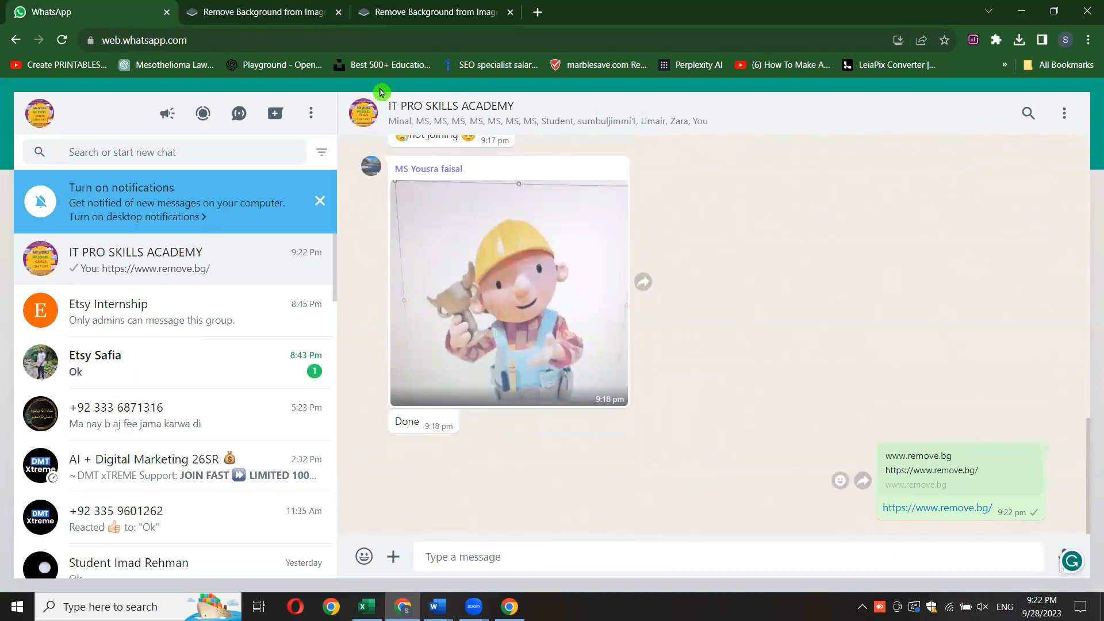
- Revisit the remove.bg home page, then switch to Word and look at the citrus-background picture in Document3
{"action": "left_click", "coordinate": [258, 12]}
{"action": "left_click", "coordinate": [365, 603]}
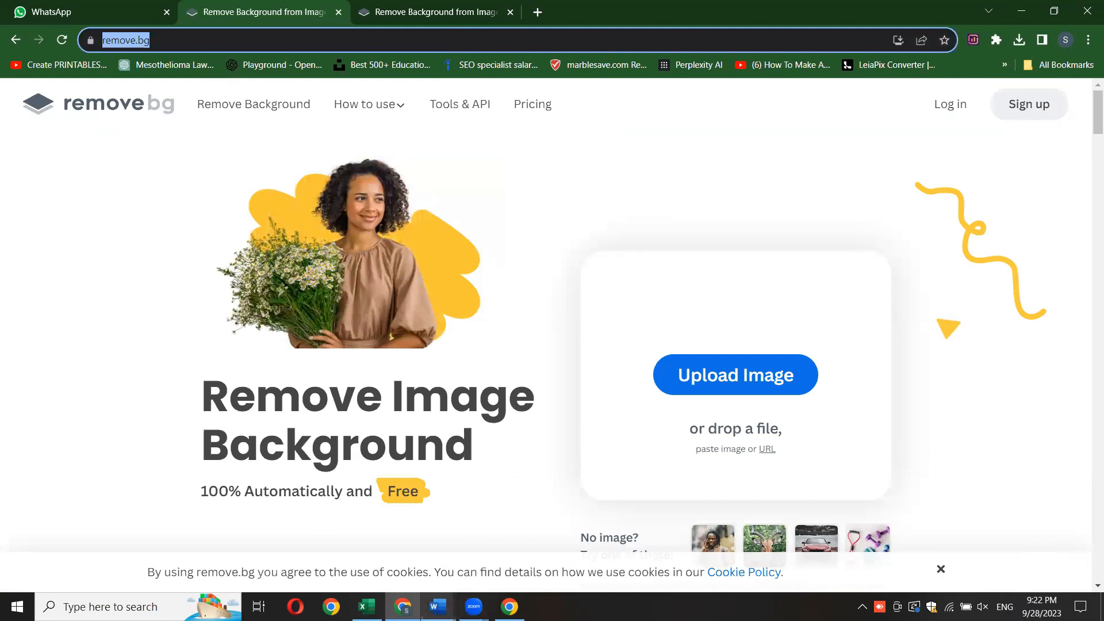
{"action": "left_click", "coordinate": [438, 606]}
{"action": "left_click", "coordinate": [592, 546]}
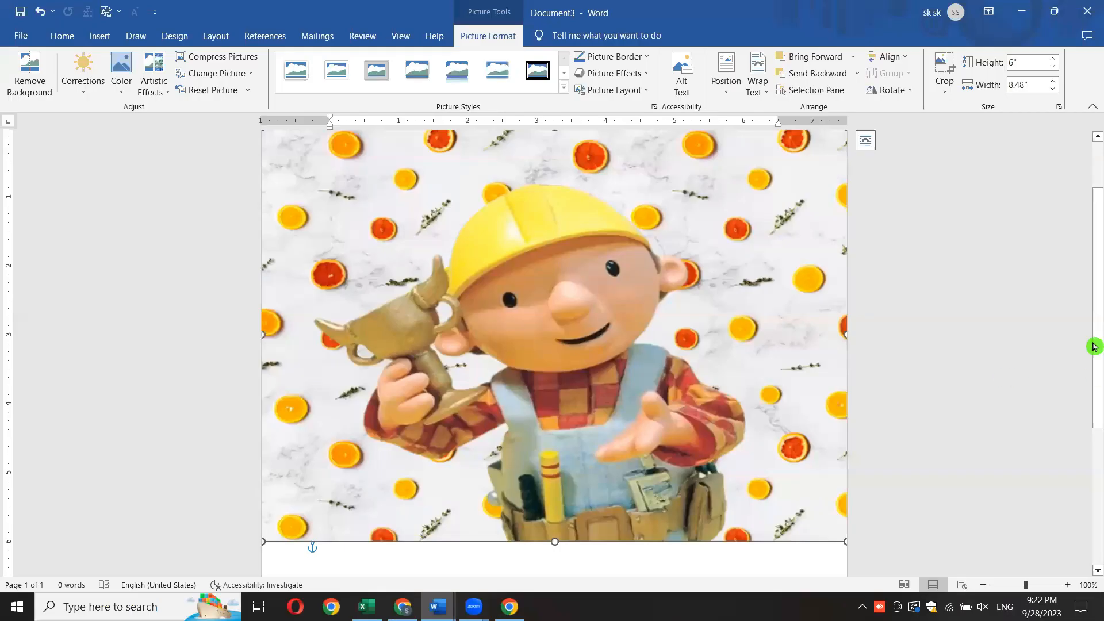
- Look over the citrus-background picture, switch to Document1 in Word, and review its computer paragraph and the picture under the "Remove background" heading
{"action": "scroll", "coordinate": [1094, 368], "scroll_direction": "down", "scroll_amount": 1}
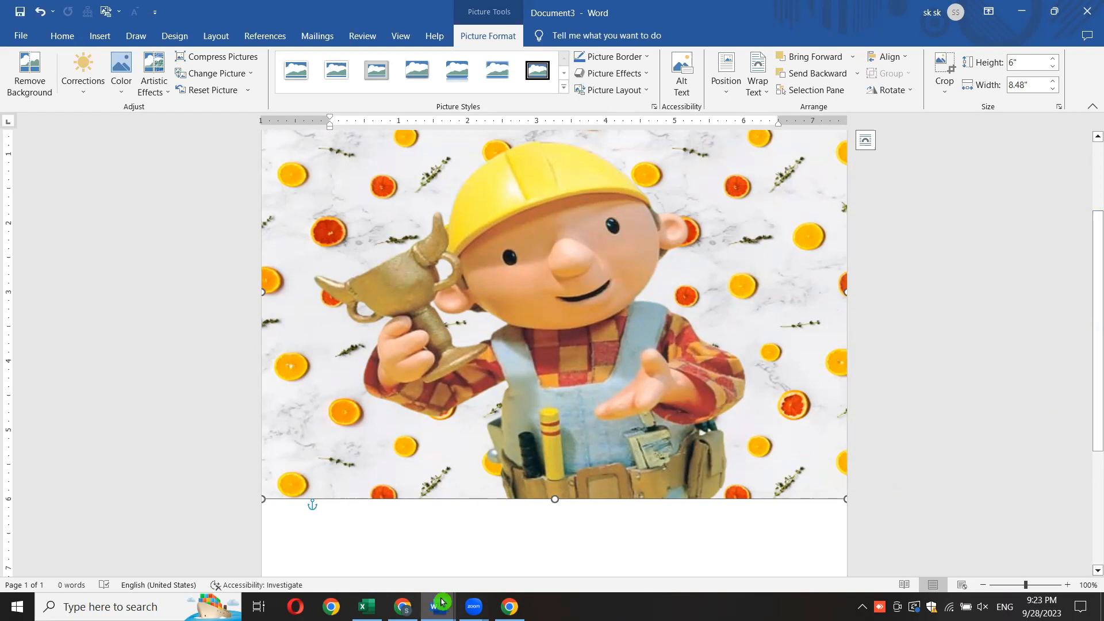
{"action": "mouse_move", "coordinate": [438, 602]}
{"action": "left_click", "coordinate": [283, 546]}
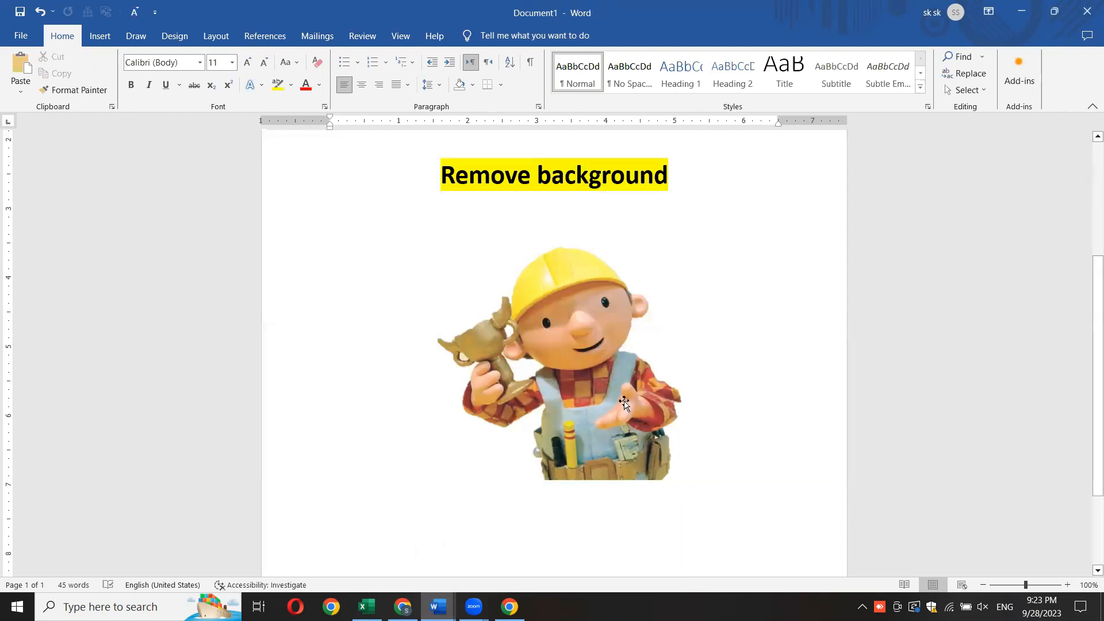
{"action": "scroll", "coordinate": [624, 402], "scroll_direction": "up", "scroll_amount": 5}
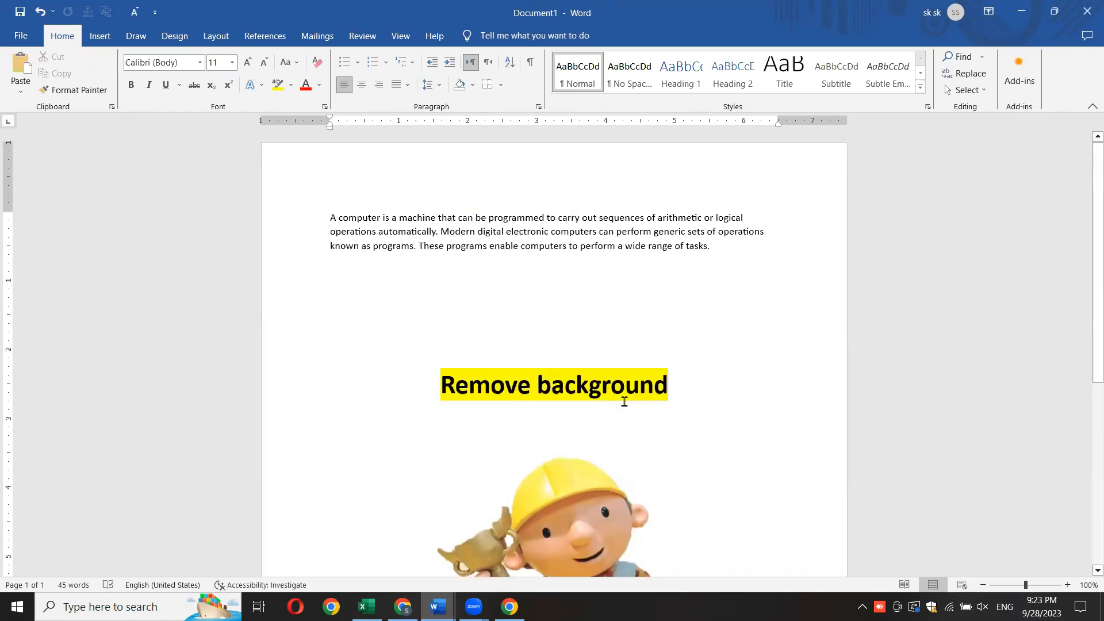
{"action": "scroll", "coordinate": [624, 399], "scroll_direction": "down", "scroll_amount": 9}
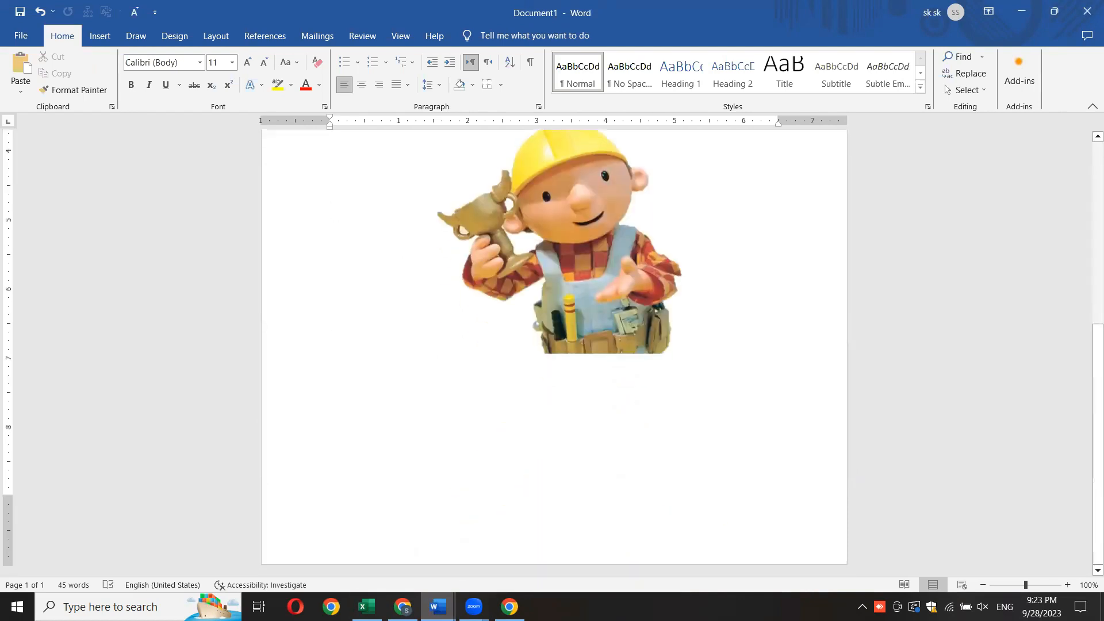
- Switch to Excel and create a new blank workbook from the open syllabus workbook's window
{"action": "left_click", "coordinate": [367, 606]}
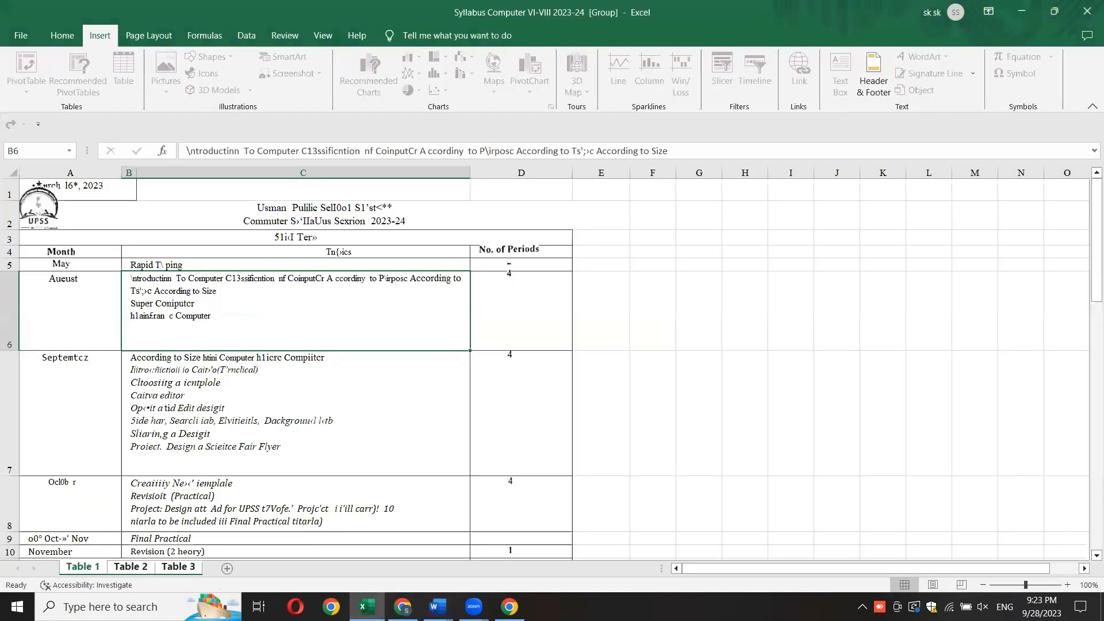
{"action": "left_click", "coordinate": [366, 607]}
{"action": "left_click", "coordinate": [367, 607]}
{"action": "left_click", "coordinate": [19, 39]}
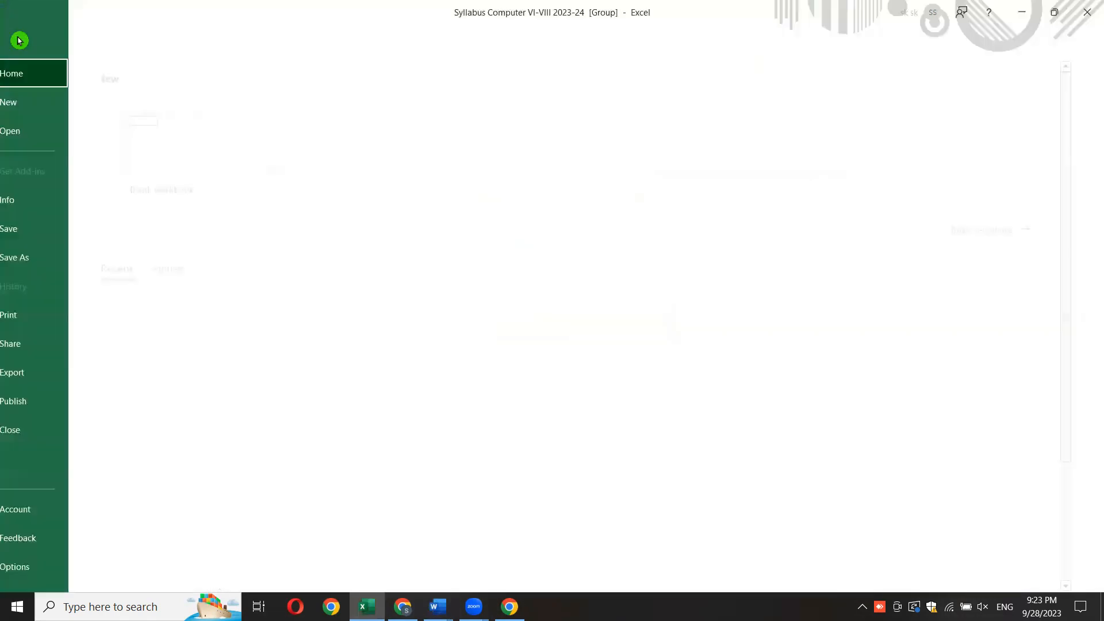
{"action": "left_click", "coordinate": [166, 151]}
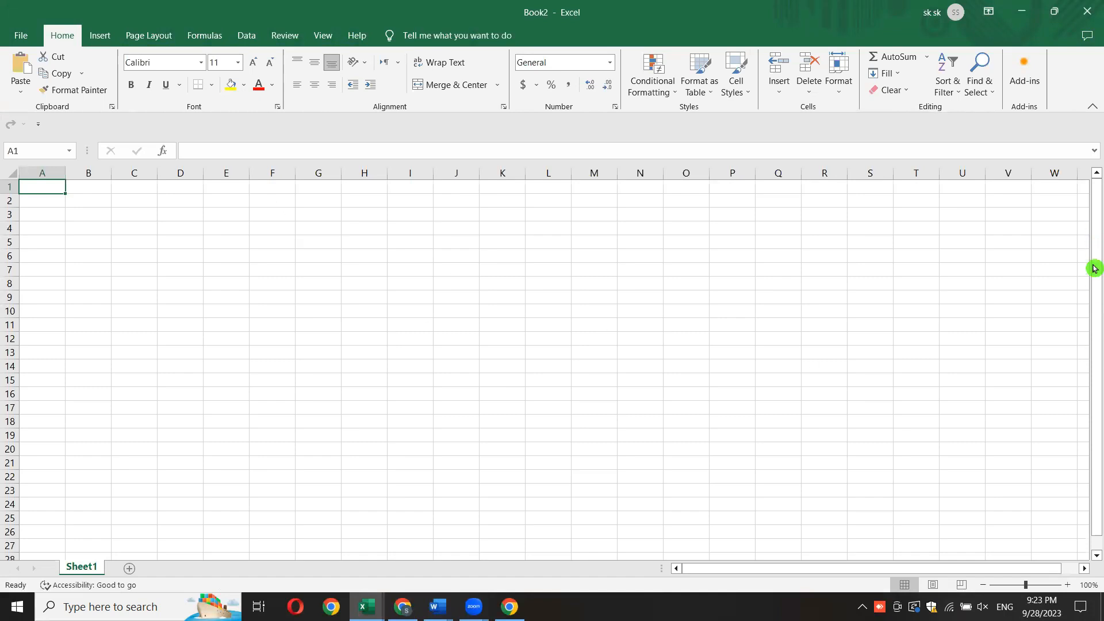
{"action": "left_click", "coordinate": [125, 603]}
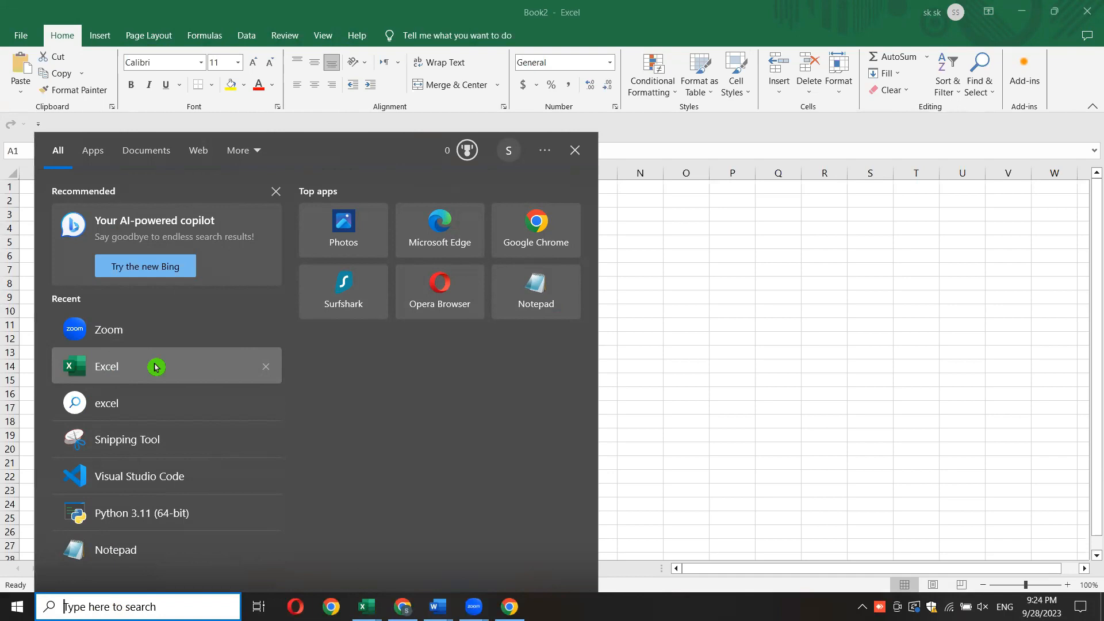
{"action": "left_click", "coordinate": [777, 330]}
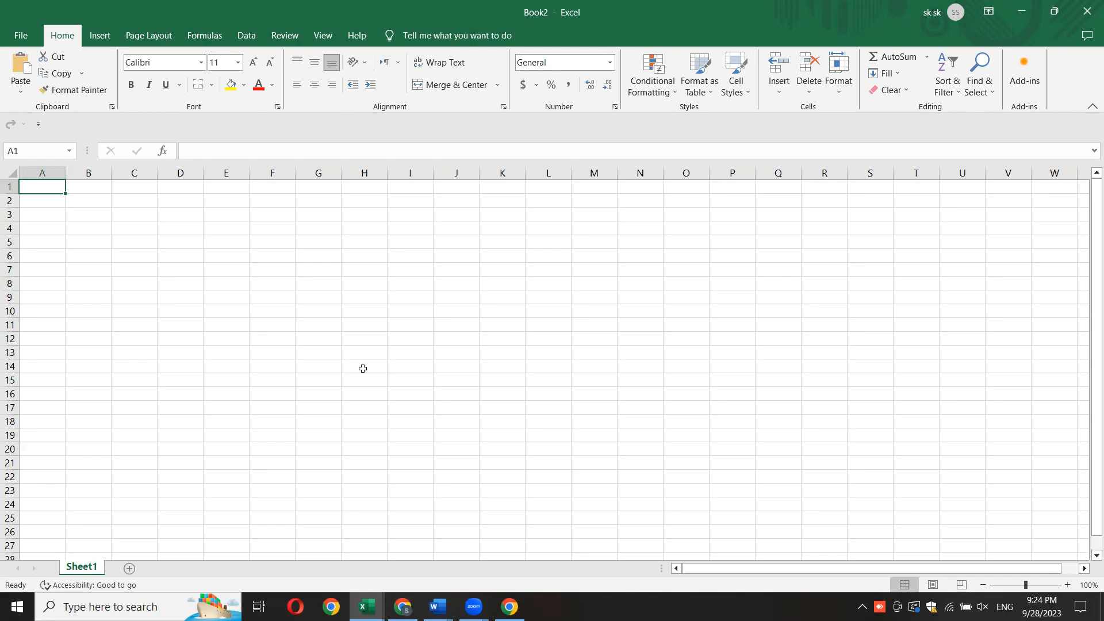
{"action": "left_click", "coordinate": [729, 35]}
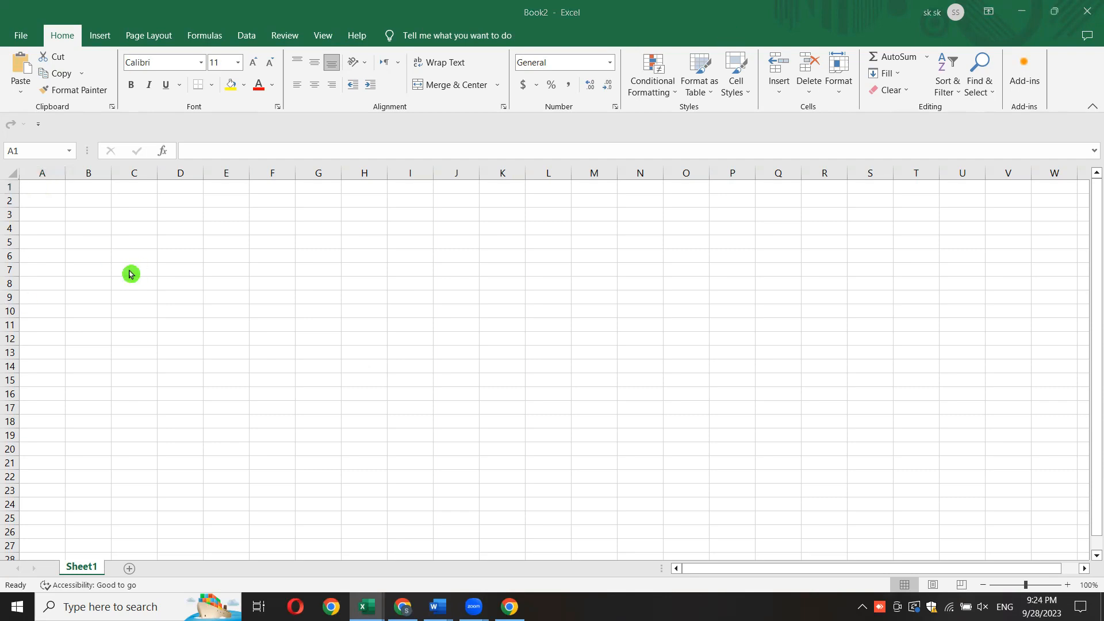
- Practise resizing the widths of columns A, B and C and the height of row 1 in the blank sheet
{"action": "left_click", "coordinate": [42, 213]}
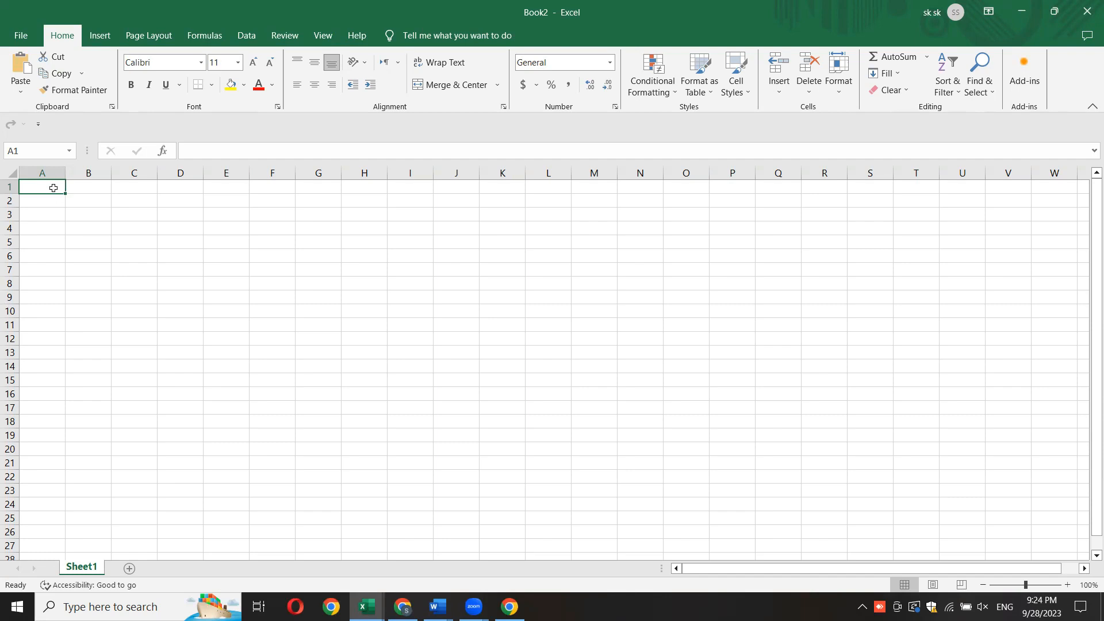
{"action": "left_click_drag", "start_coordinate": [65, 172], "coordinate": [197, 183]}
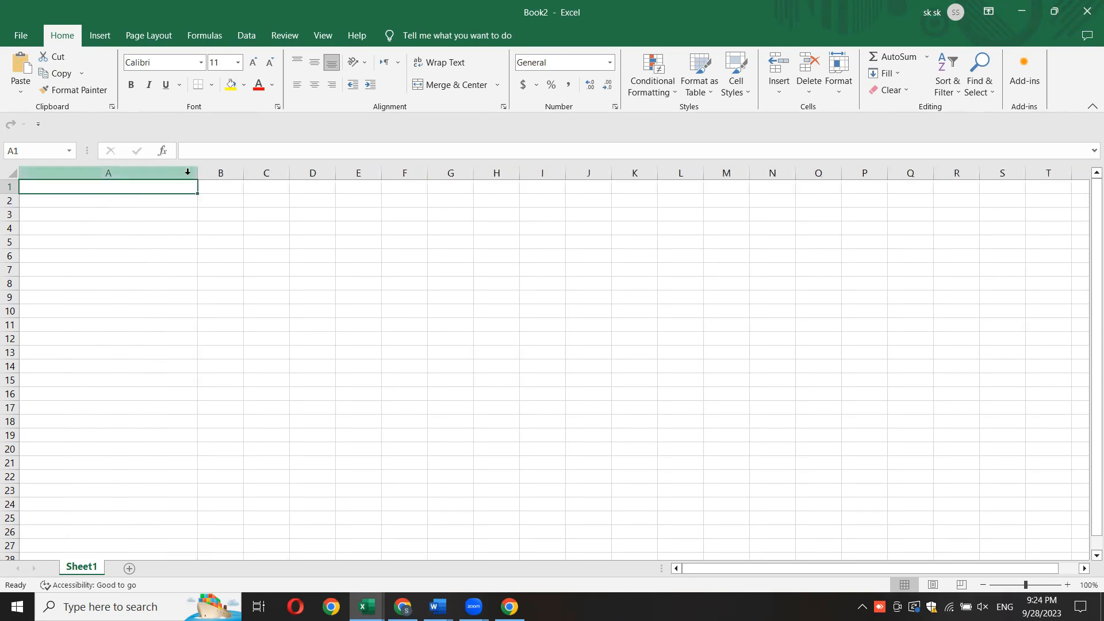
{"action": "left_click_drag", "start_coordinate": [197, 174], "coordinate": [242, 172]}
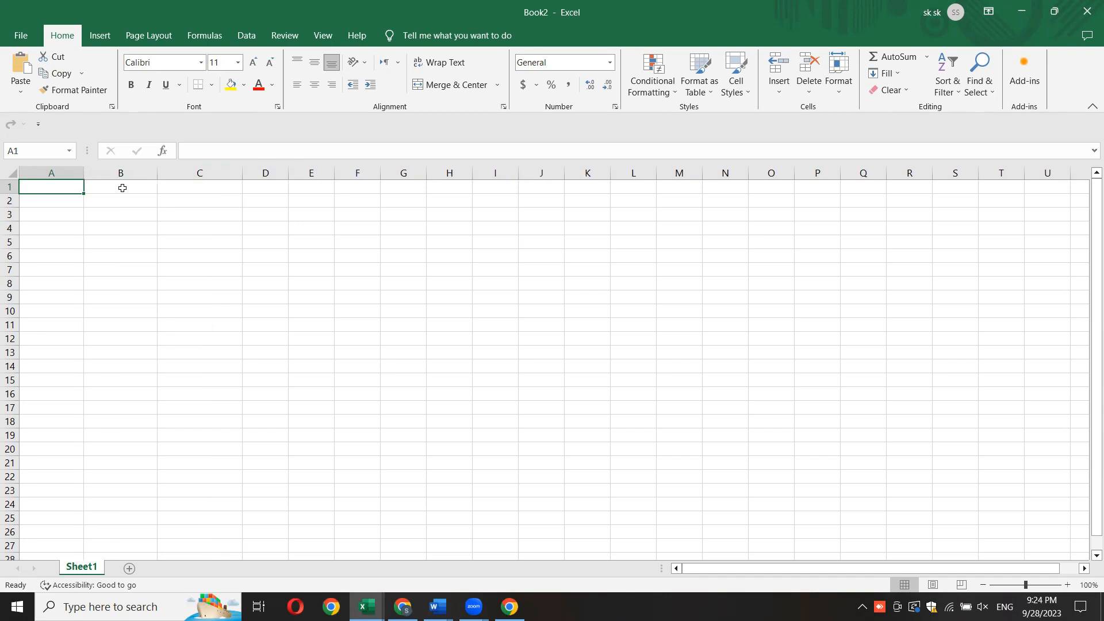
{"action": "left_click_drag", "start_coordinate": [83, 174], "coordinate": [12, 259]}
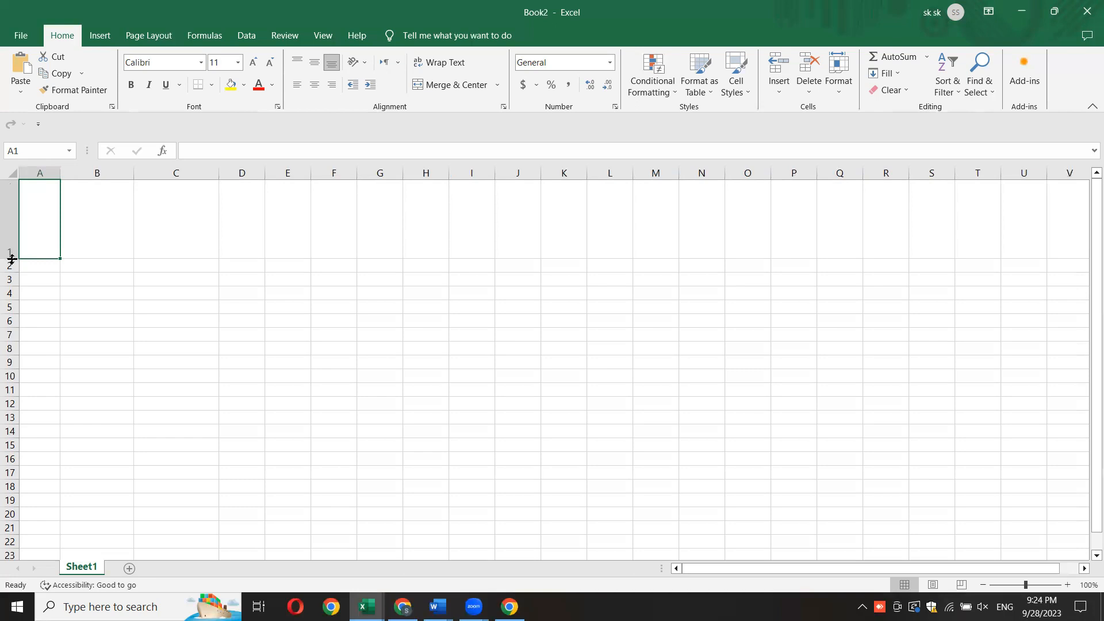
{"action": "left_click_drag", "start_coordinate": [13, 258], "coordinate": [18, 226]}
{"action": "mouse_move", "coordinate": [60, 172]}
{"action": "left_mouse_down"}
{"action": "mouse_move", "coordinate": [167, 170]}
{"action": "mouse_move", "coordinate": [77, 172]}
{"action": "left_mouse_up"}
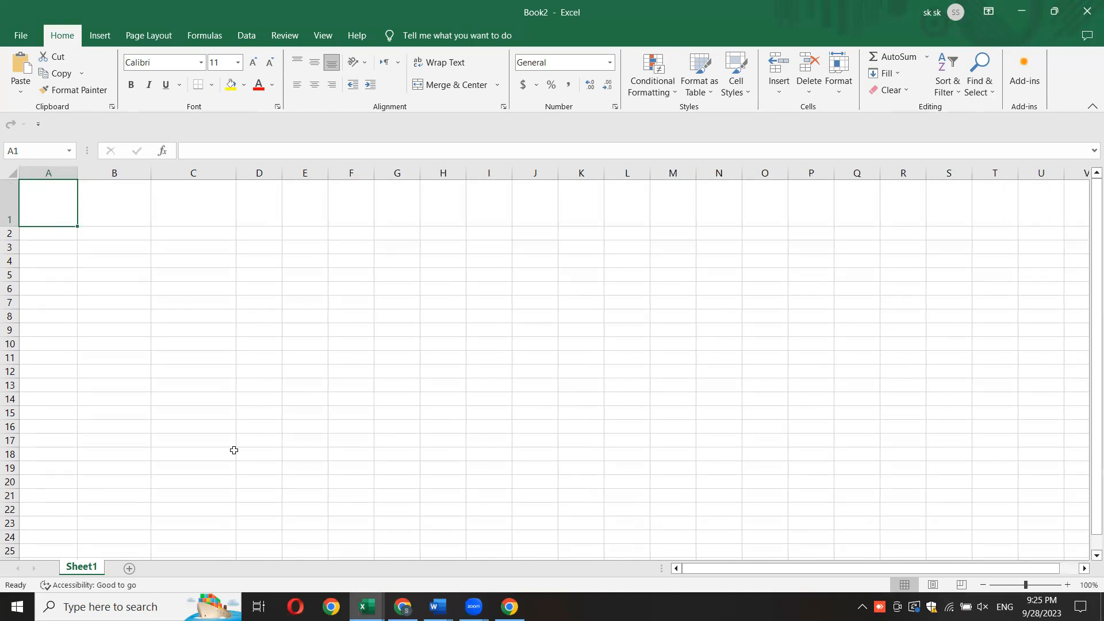
{"action": "left_click_drag", "start_coordinate": [13, 226], "coordinate": [19, 199]}
- Undo all the column width and row height changes to restore the sheet's default cell sizes
{"action": "left_click_drag", "start_coordinate": [115, 303], "coordinate": [153, 291]}
{"action": "key", "text": "ctrl+z"}
{"action": "key", "text": "ctrl+z"}
{"action": "key", "text": "ctrl+z"}
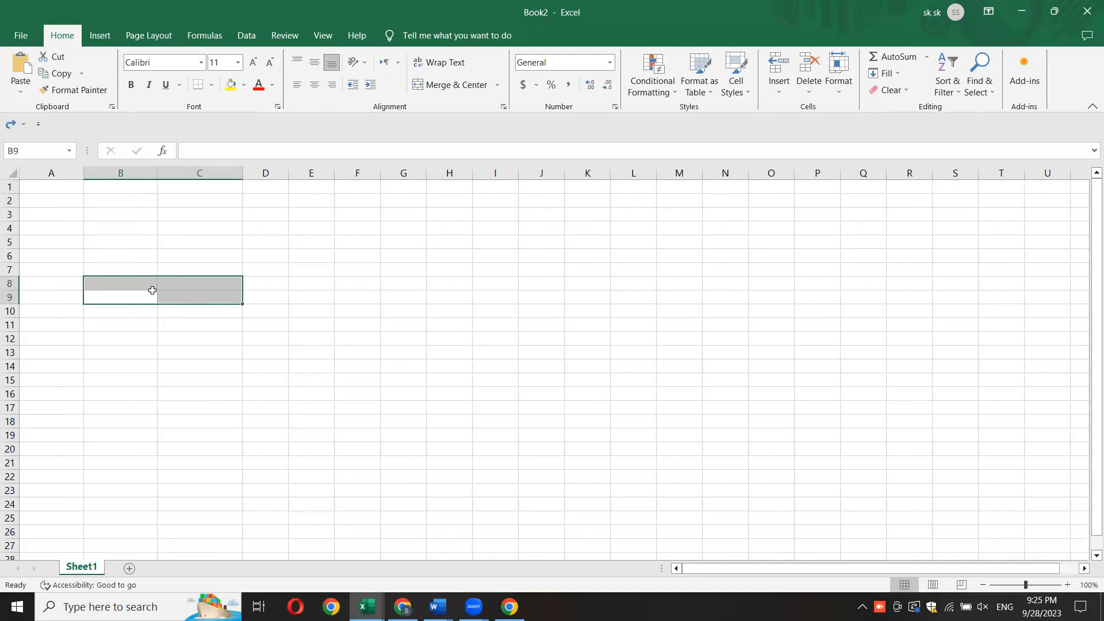
{"action": "key", "text": "ctrl+z"}
{"action": "key", "text": "ctrl+z"}
{"action": "key", "text": "ctrl+z"}
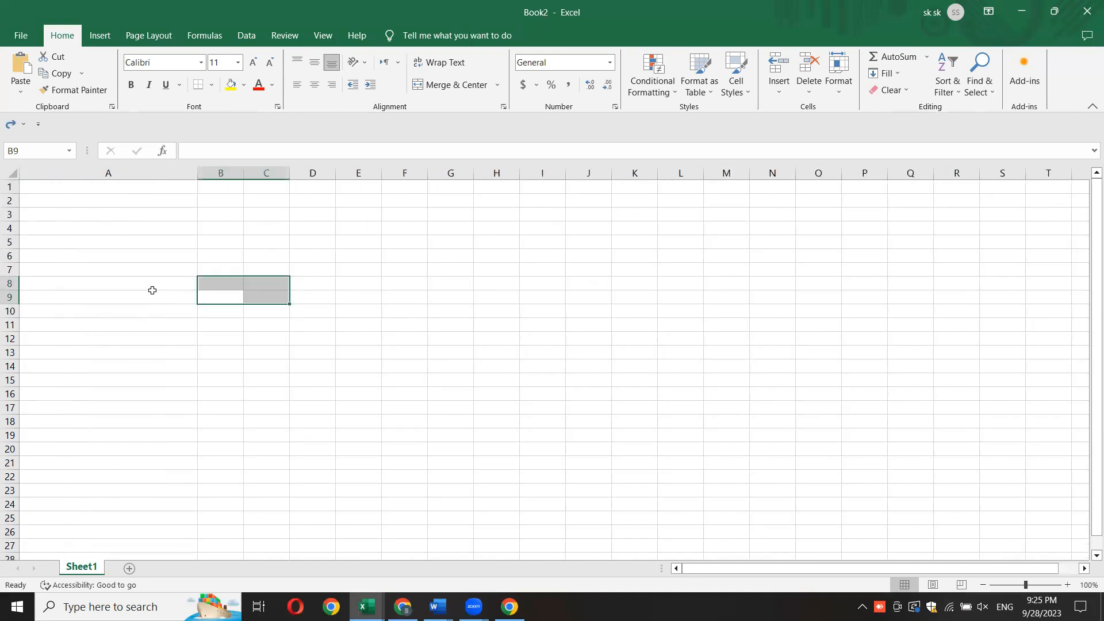
{"action": "key", "text": "ctrl+z"}
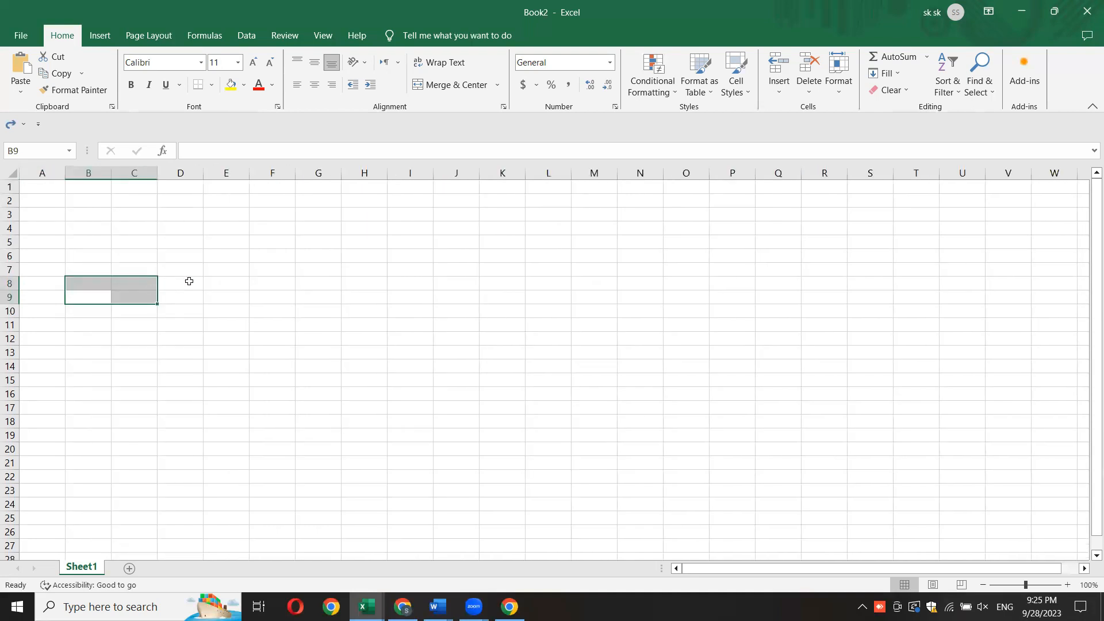
- Enter 1 in cell F1 and 2 in cell F2 as the start of a number series
{"action": "left_click", "coordinate": [308, 298]}
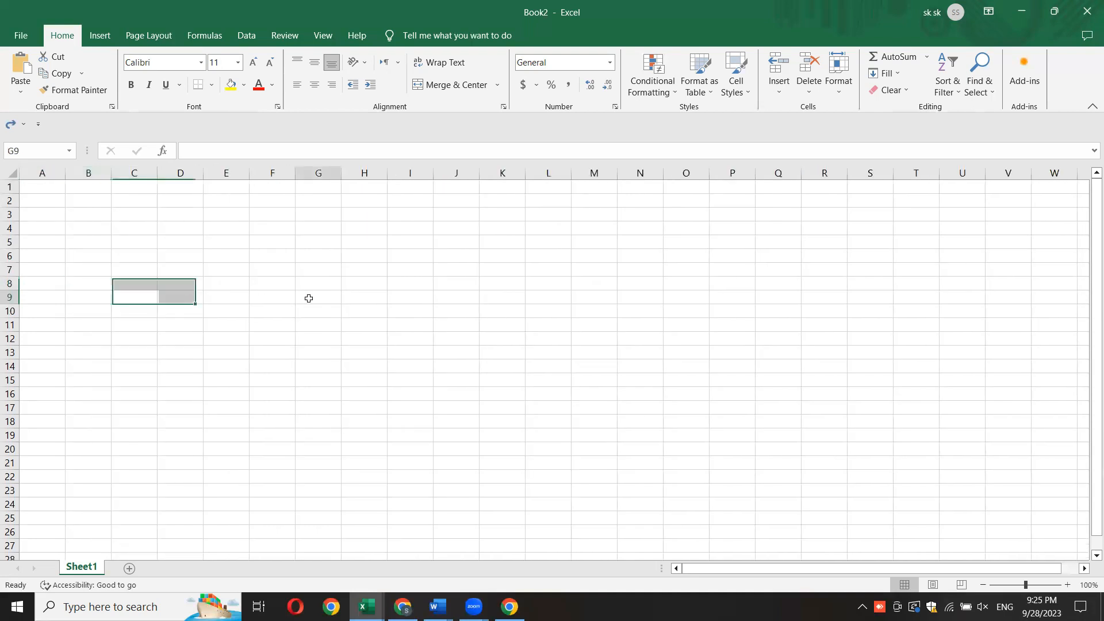
{"action": "left_click", "coordinate": [276, 201]}
{"action": "left_click", "coordinate": [279, 189]}
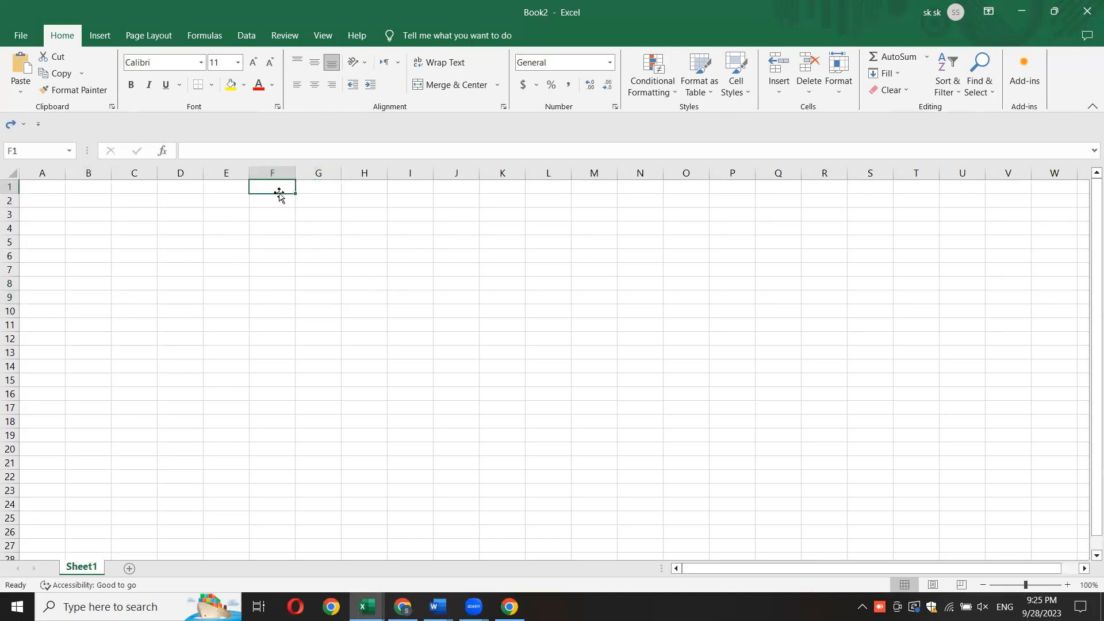
{"action": "type", "text": "1"}
{"action": "key", "text": "Return"}
{"action": "type", "text": "2"}
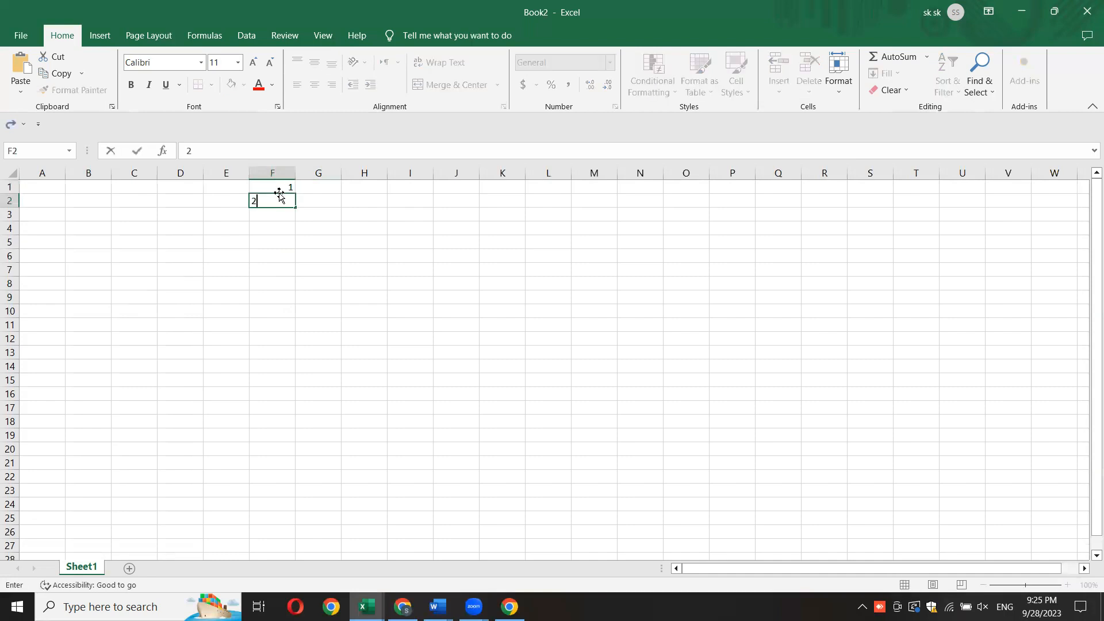
{"action": "key", "text": "Return"}
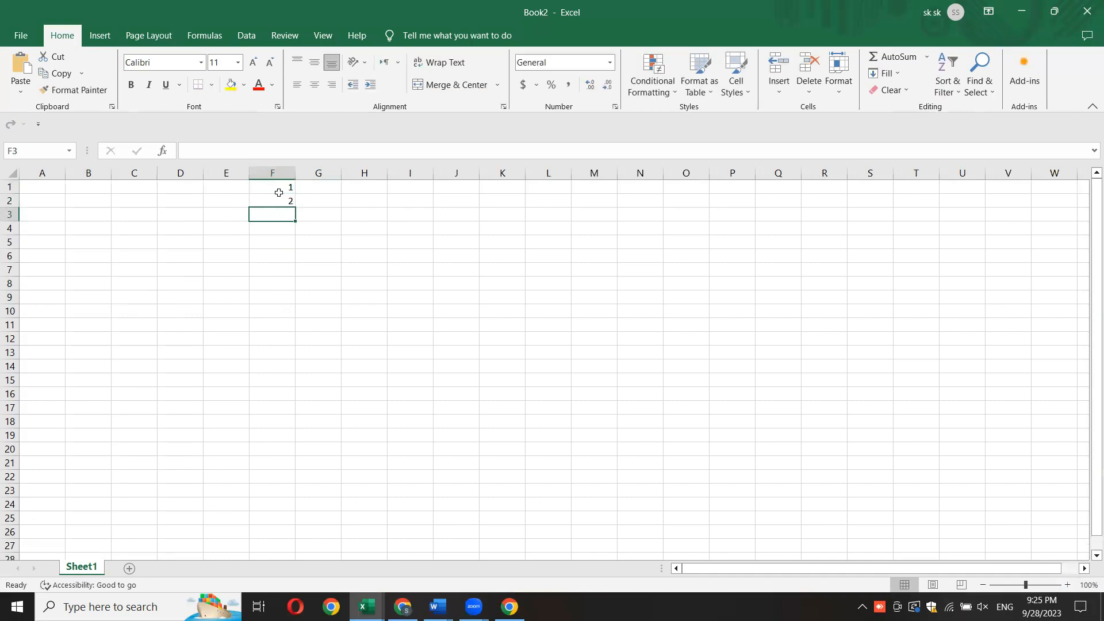
{"action": "left_click", "coordinate": [401, 269]}
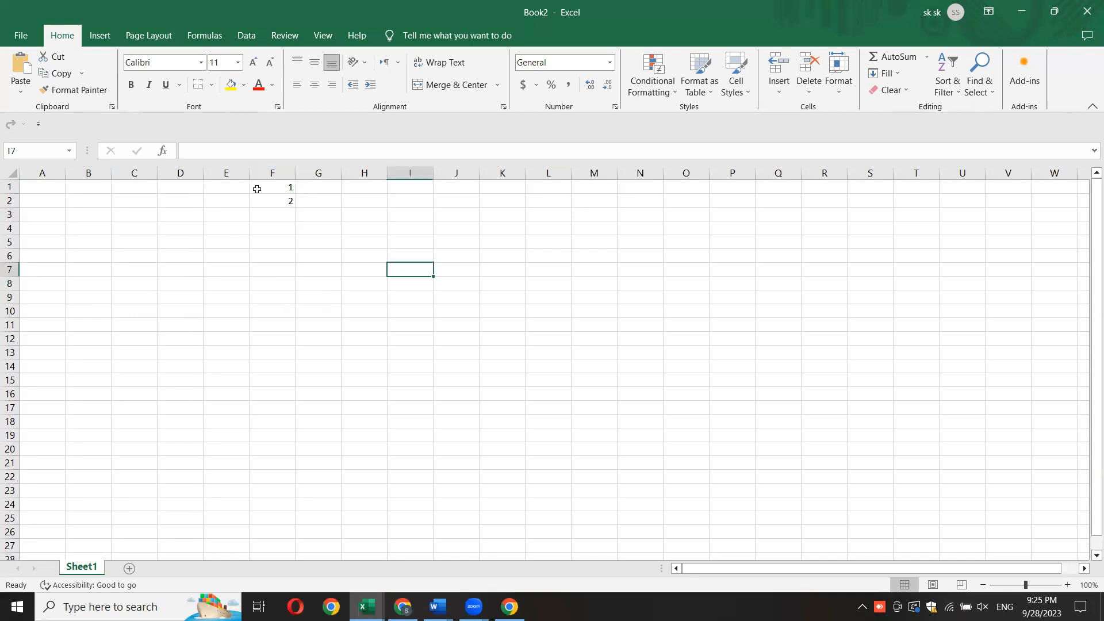
- Select the two numbers in F1:F2 and zoom the sheet in to 227%
{"action": "left_click", "coordinate": [276, 184]}
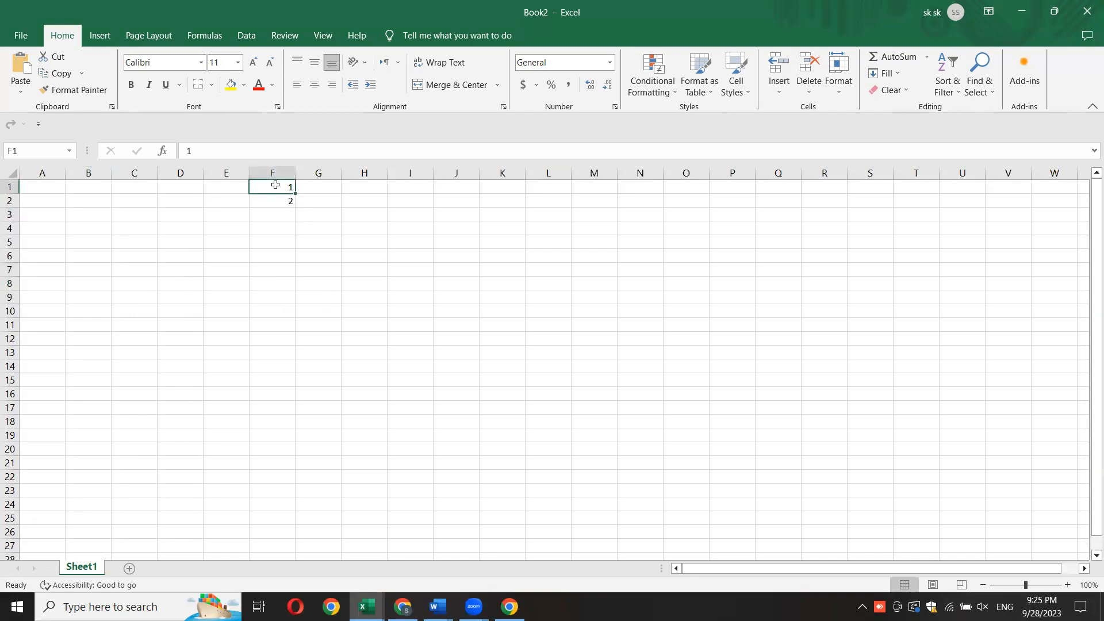
{"action": "left_click_drag", "start_coordinate": [276, 192], "coordinate": [275, 201]}
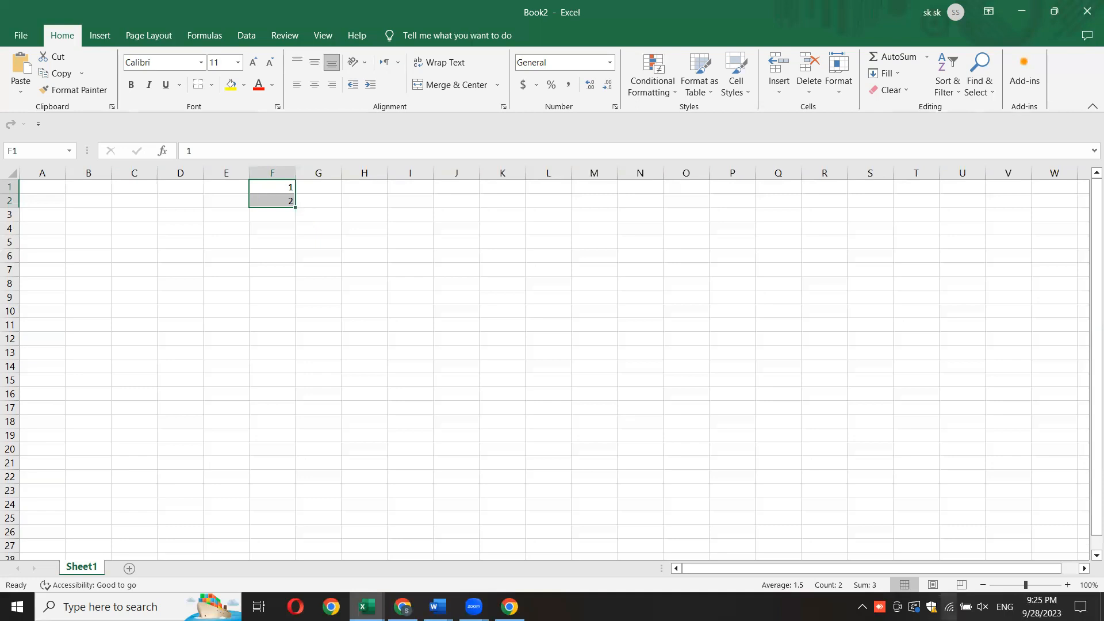
{"action": "left_click_drag", "start_coordinate": [1025, 585], "coordinate": [1039, 585]}
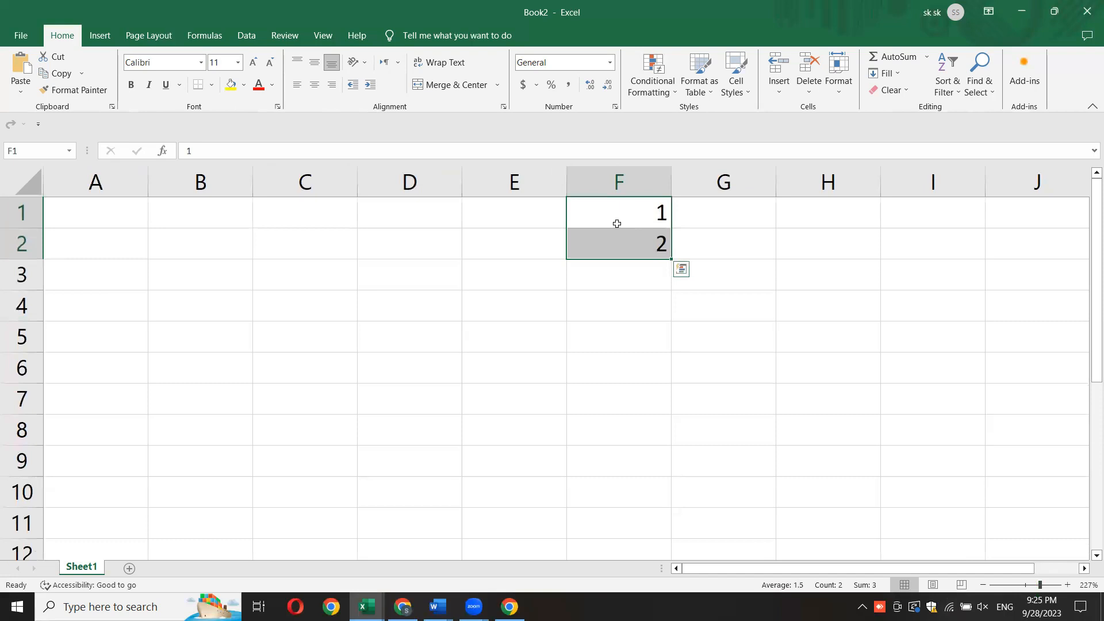
- Practise selecting different cell ranges across the sheet, ending with F6:F8
{"action": "left_click", "coordinate": [556, 262]}
{"action": "left_click_drag", "start_coordinate": [613, 215], "coordinate": [613, 254]}
{"action": "left_click", "coordinate": [245, 262]}
{"action": "left_click_drag", "start_coordinate": [410, 293], "coordinate": [423, 302]}
{"action": "left_click_drag", "start_coordinate": [315, 368], "coordinate": [600, 399]}
{"action": "left_click_drag", "start_coordinate": [411, 247], "coordinate": [563, 332]}
{"action": "left_click_drag", "start_coordinate": [612, 368], "coordinate": [614, 432]}
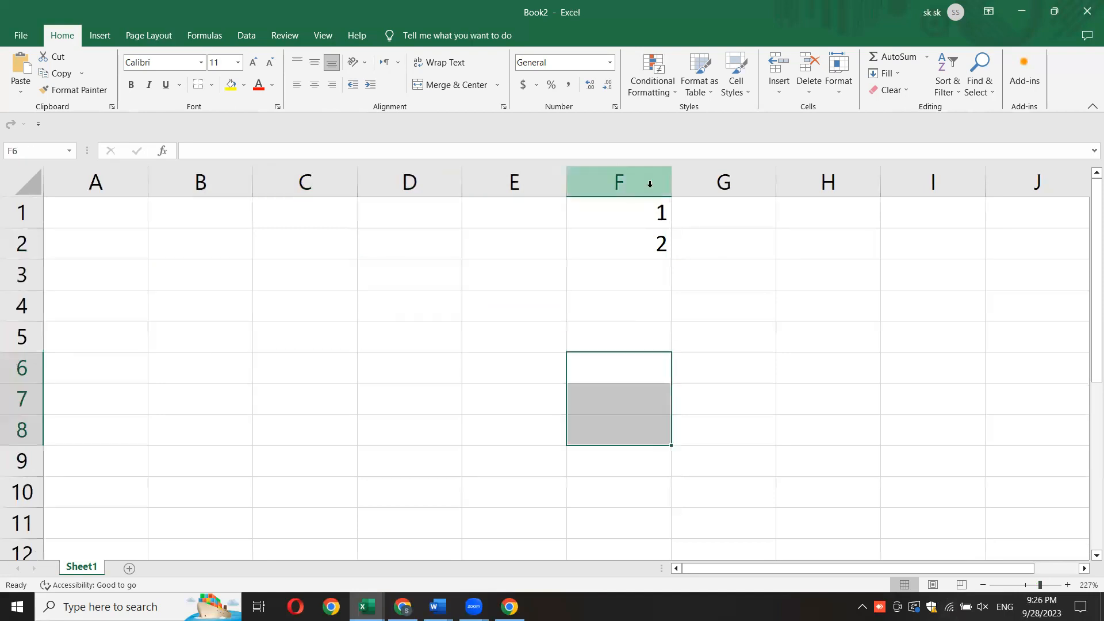
- Extend the number series from F1:F2 down to cell F11 with AutoFill
{"action": "left_click_drag", "start_coordinate": [628, 202], "coordinate": [619, 241]}
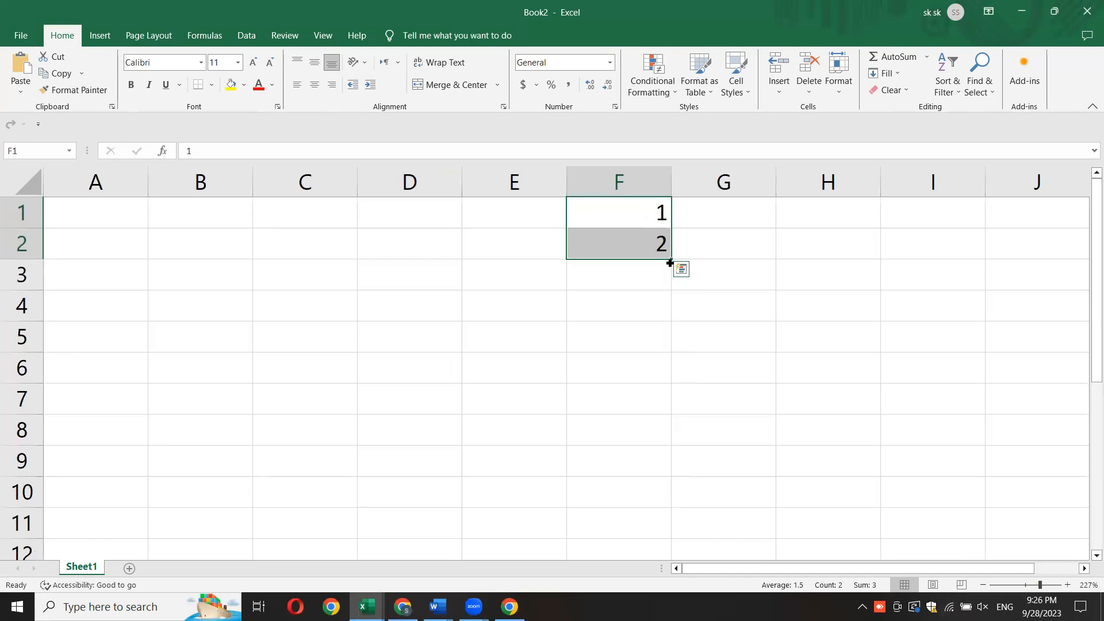
{"action": "left_click_drag", "start_coordinate": [670, 263], "coordinate": [667, 533]}
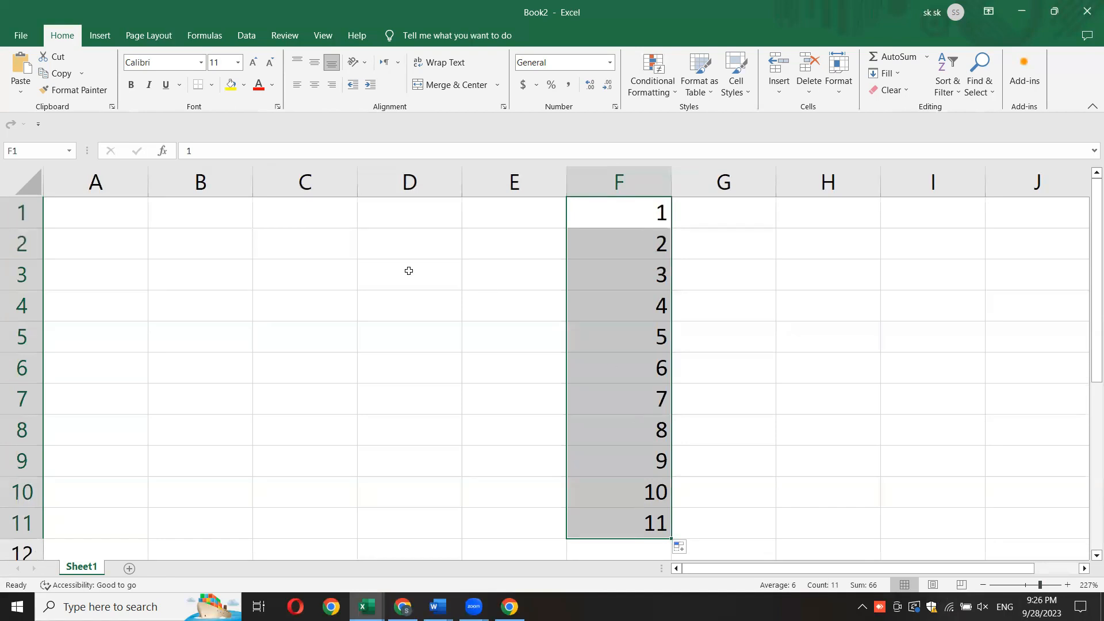
- Enter 1 in cell D1 and 2 in cell D2 to start a second number series
{"action": "left_click", "coordinate": [411, 215]}
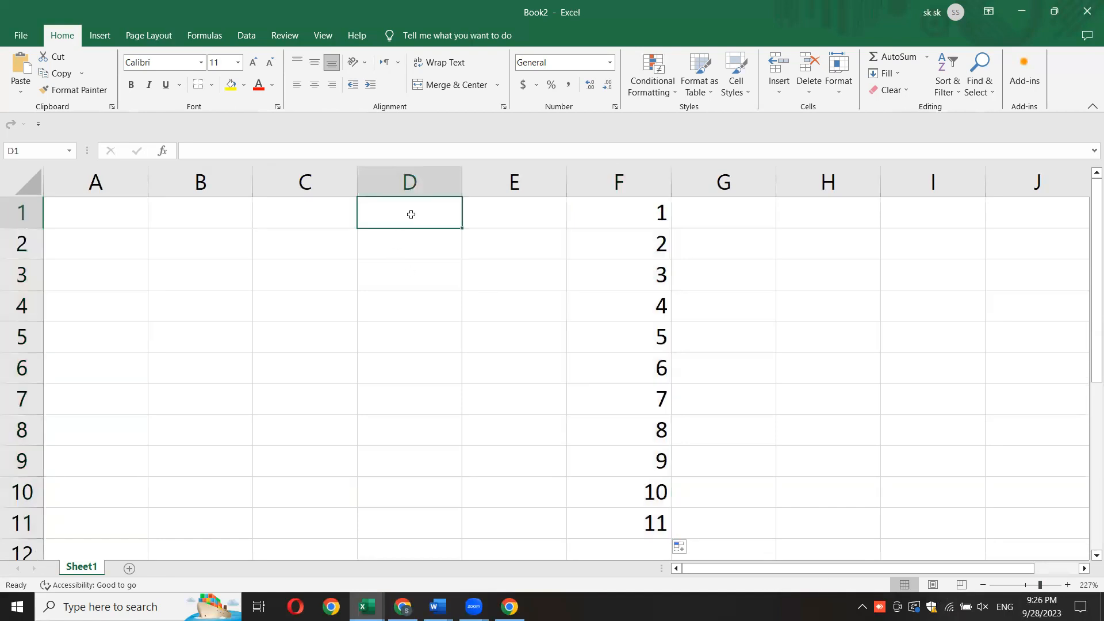
{"action": "type", "text": "1"}
{"action": "key", "text": "Return"}
{"action": "type", "text": "2"}
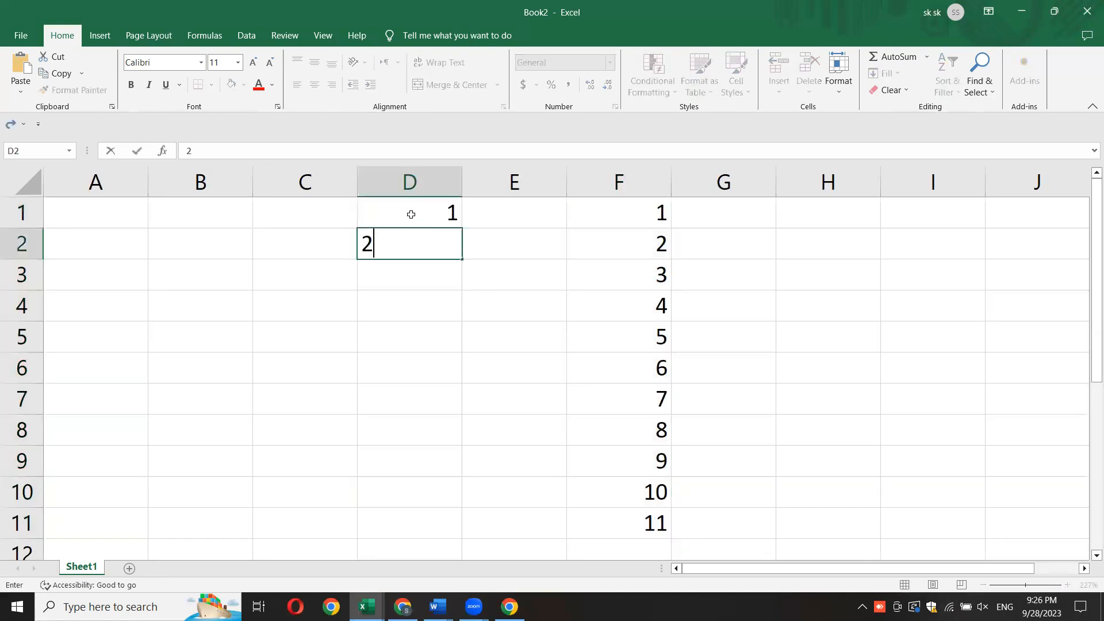
{"action": "key", "text": "Return"}
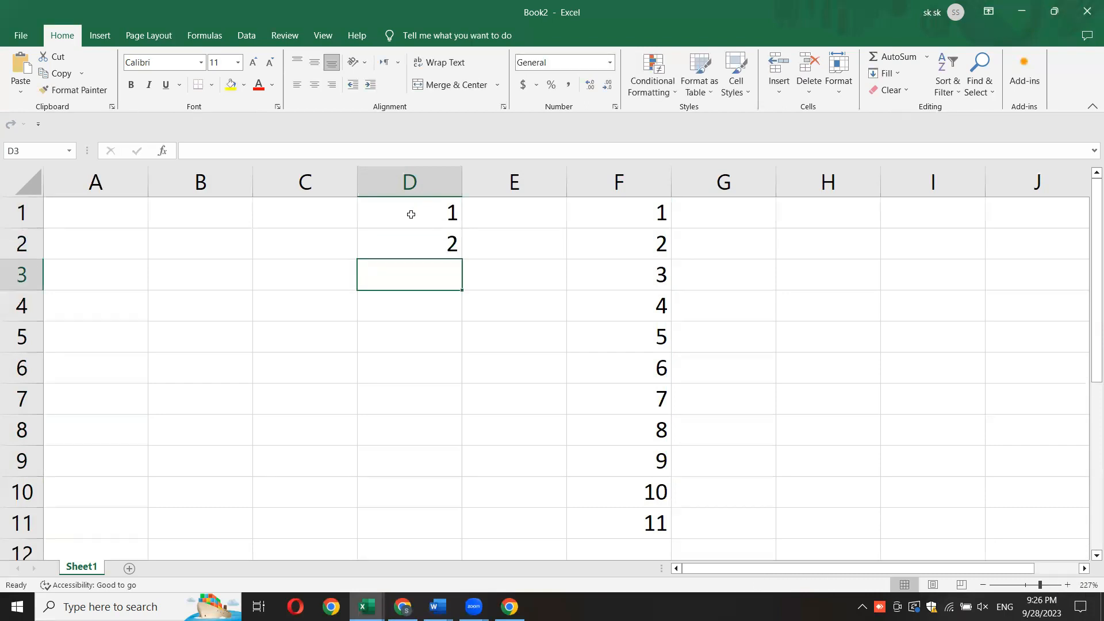
- Extend the series from D1:D2 down to cell D35 with AutoFill and return to the beginning of the sheet
{"action": "left_click", "coordinate": [458, 325]}
{"action": "left_click_drag", "start_coordinate": [414, 209], "coordinate": [450, 535]}
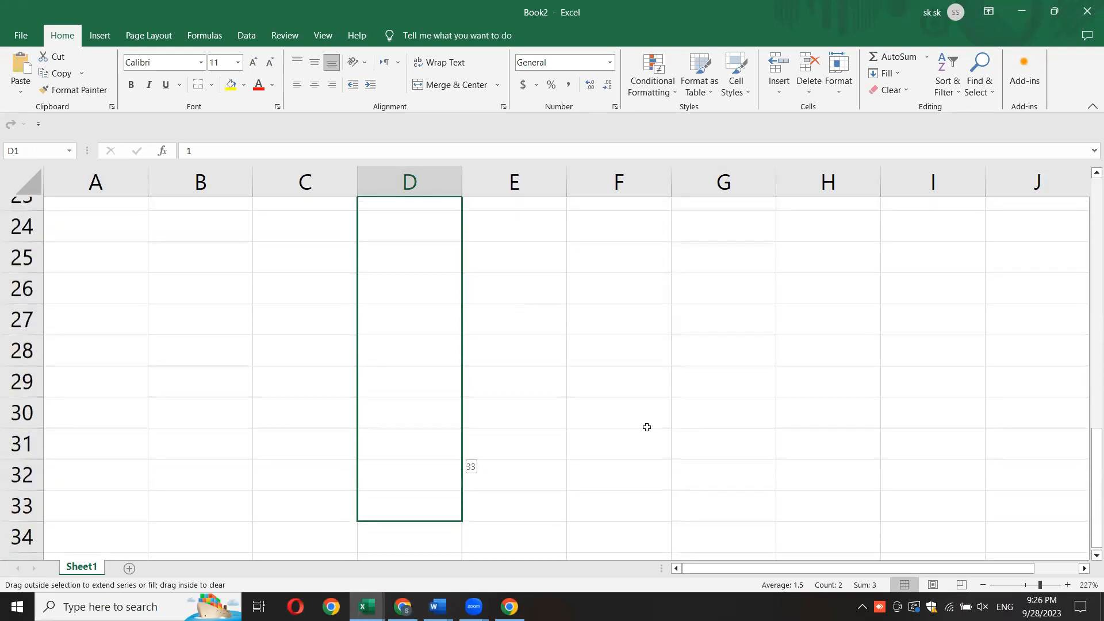
{"action": "mouse_move", "coordinate": [1094, 190]}
{"action": "left_mouse_down"}
{"action": "mouse_move", "coordinate": [1094, 508]}
{"action": "mouse_move", "coordinate": [1094, 175]}
{"action": "left_mouse_up"}
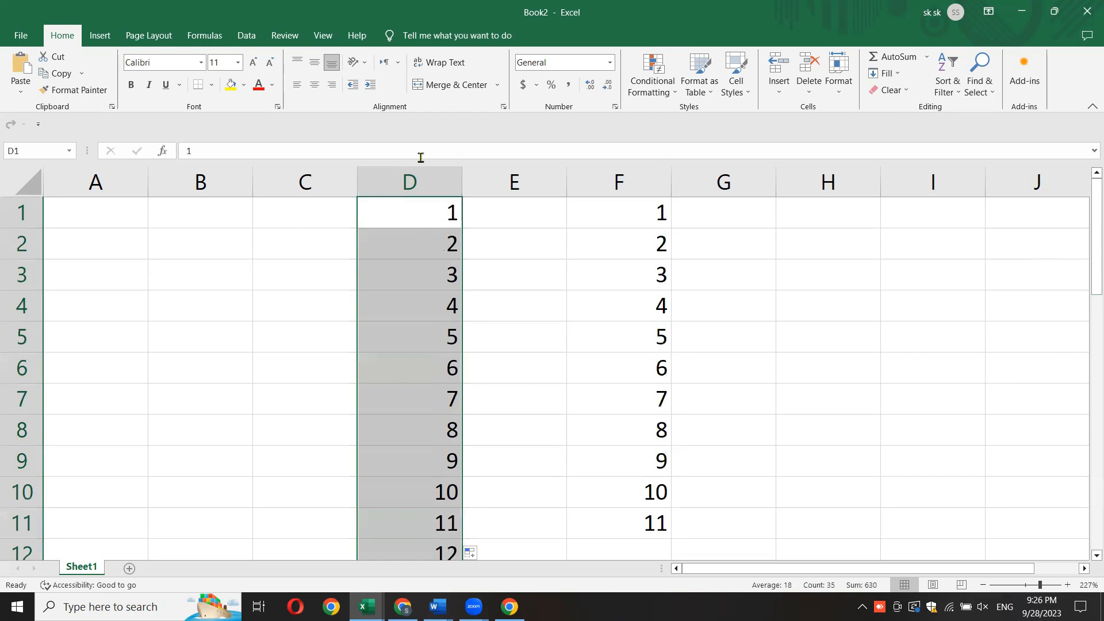
{"action": "left_click", "coordinate": [508, 231]}
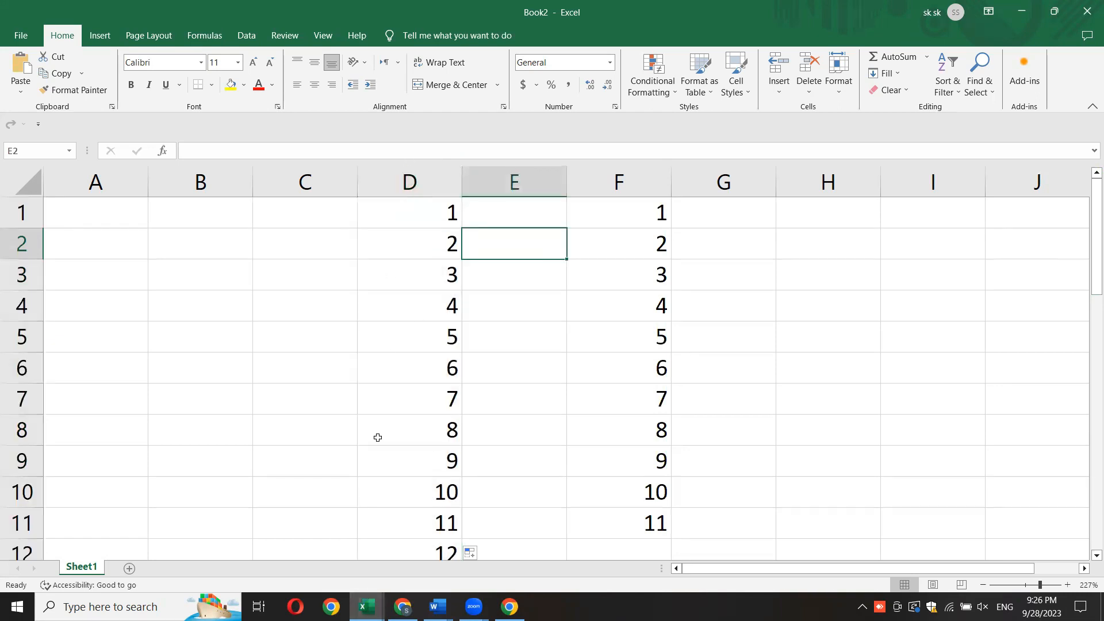
- Centre the numbers in column D both vertically and horizontally
{"action": "left_click", "coordinate": [417, 181]}
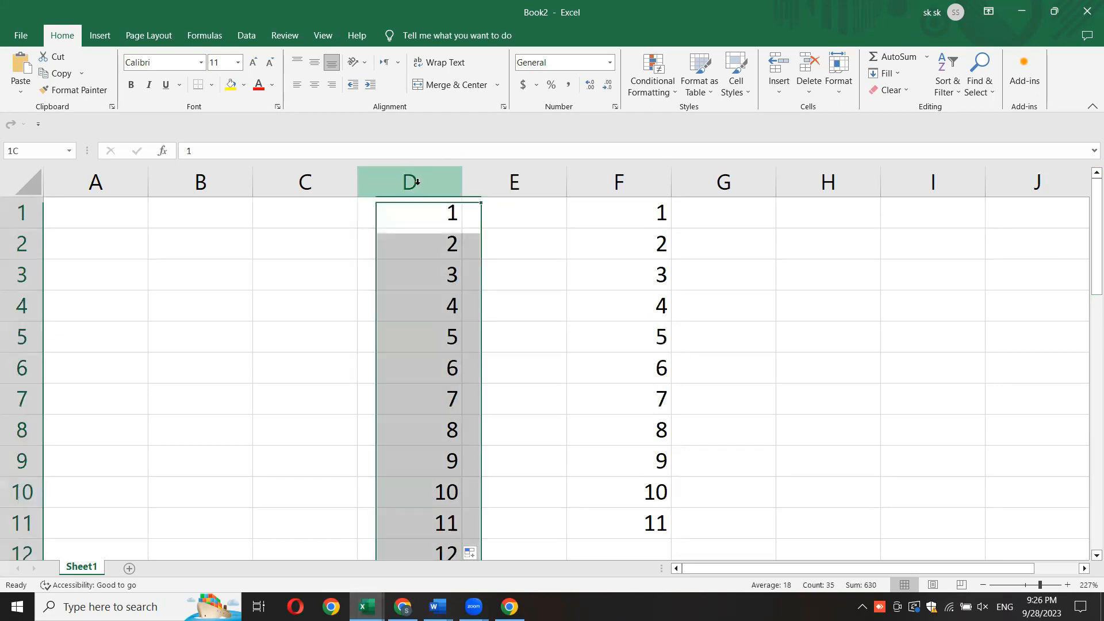
{"action": "left_click", "coordinate": [315, 63]}
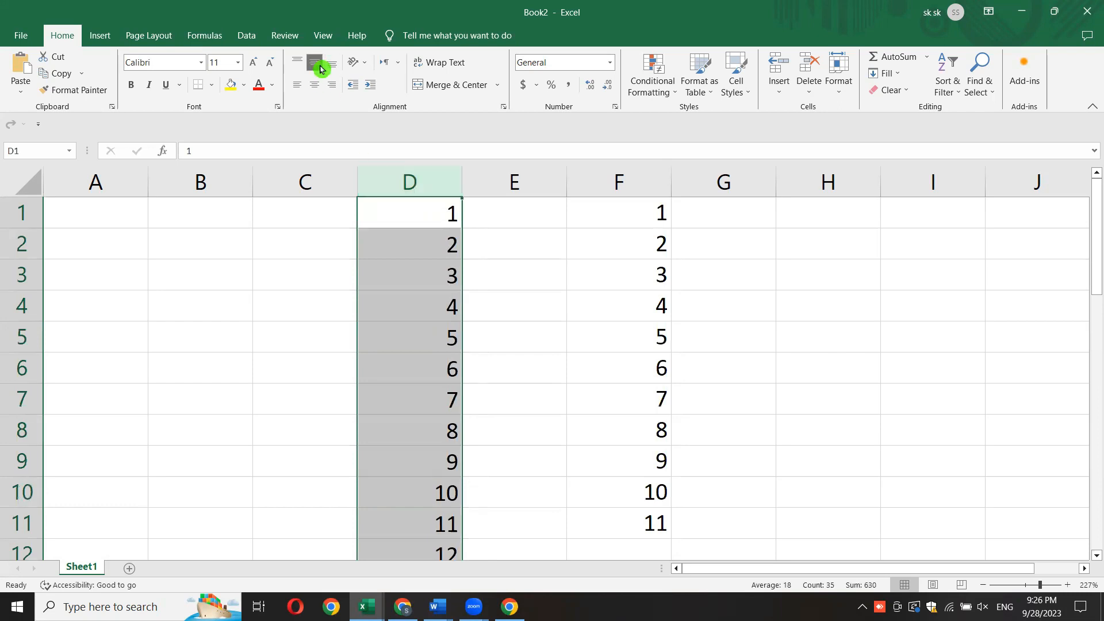
{"action": "left_click", "coordinate": [498, 311]}
{"action": "left_click", "coordinate": [373, 170]}
{"action": "left_click", "coordinate": [316, 64]}
{"action": "left_click", "coordinate": [311, 86]}
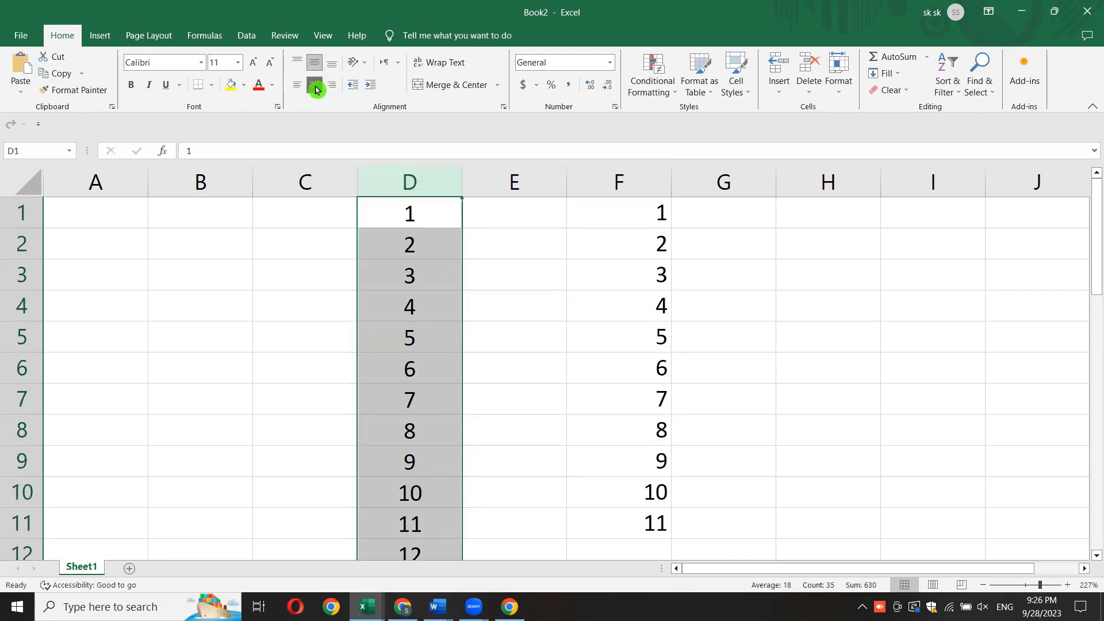
{"action": "left_click", "coordinate": [315, 88]}
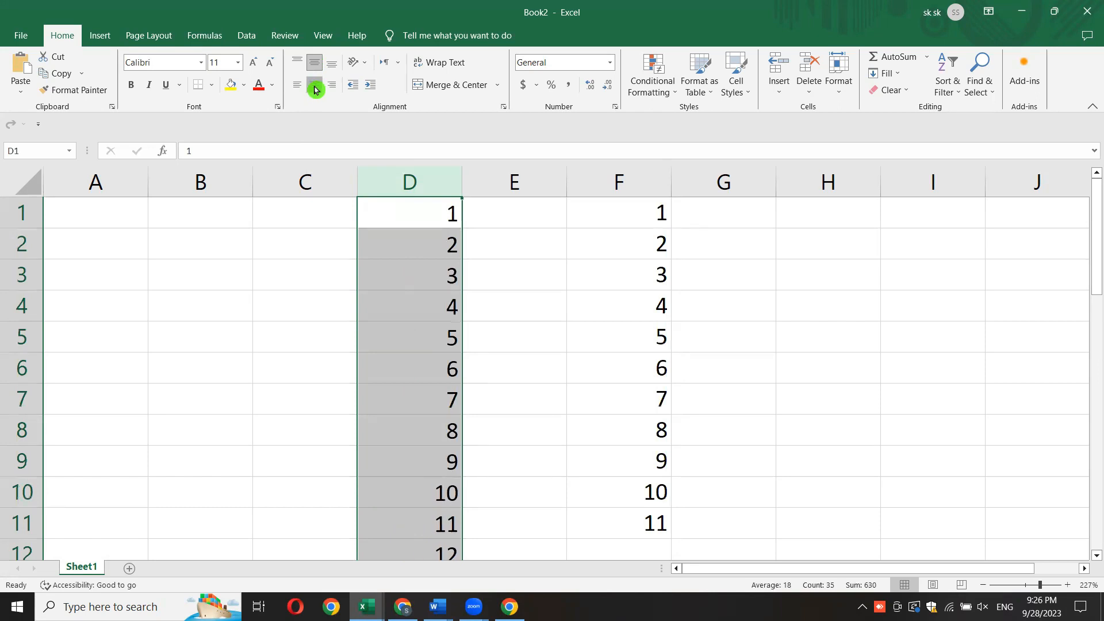
{"action": "left_click", "coordinate": [315, 88]}
{"action": "left_click", "coordinate": [311, 64]}
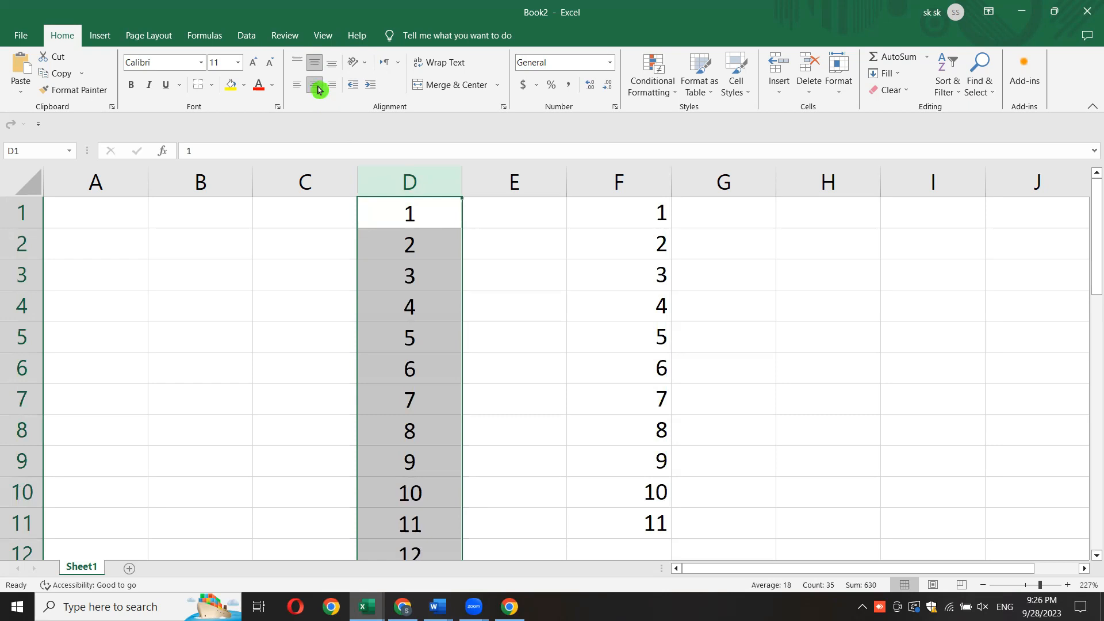
{"action": "left_click", "coordinate": [298, 62]}
{"action": "left_click", "coordinate": [518, 322]}
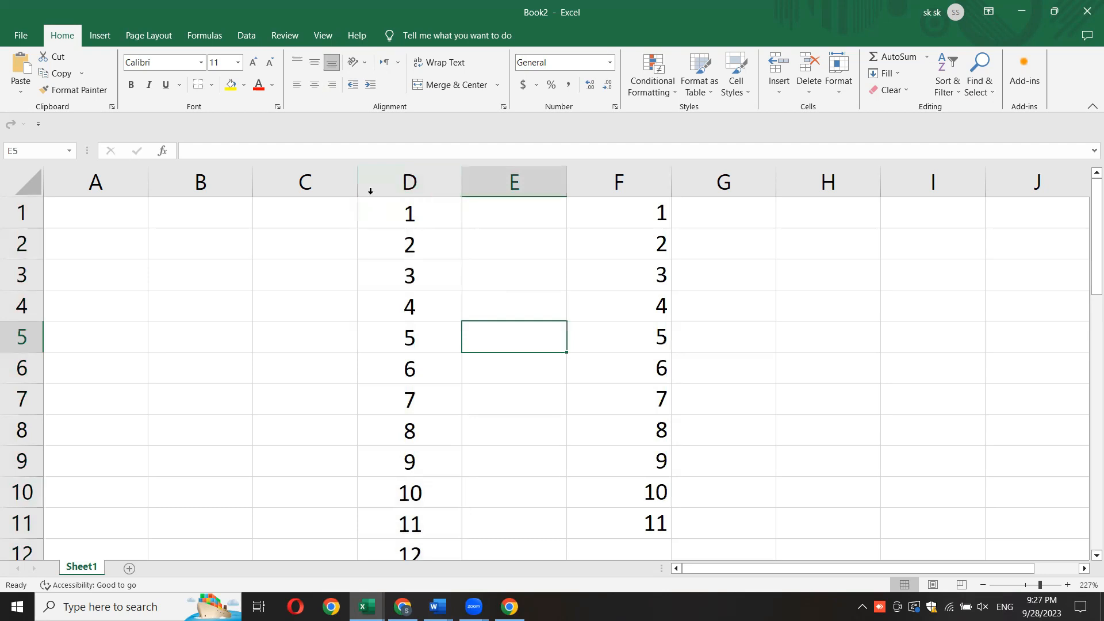
- Try top, bottom and middle alignment on cell E5
{"action": "left_click", "coordinate": [297, 65]}
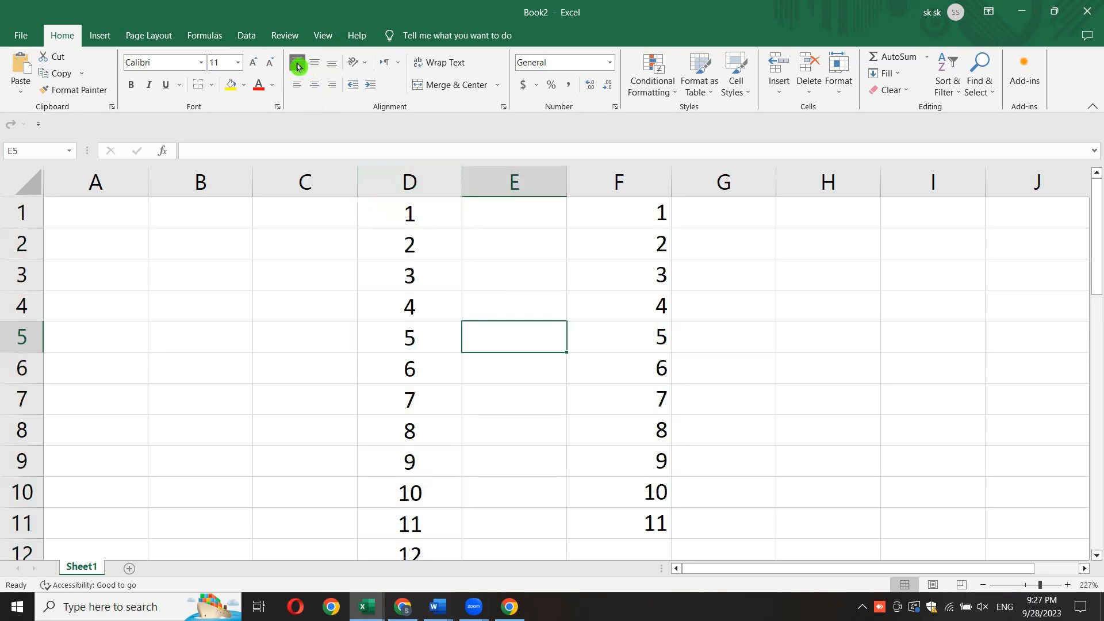
{"action": "left_click", "coordinate": [332, 64]}
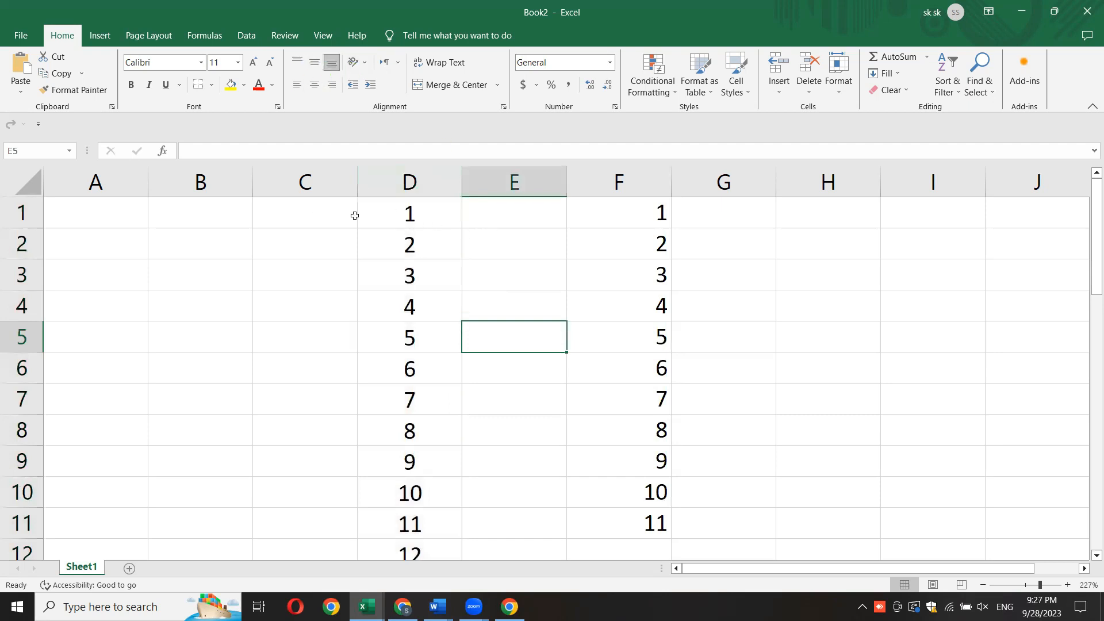
{"action": "left_click", "coordinate": [315, 69]}
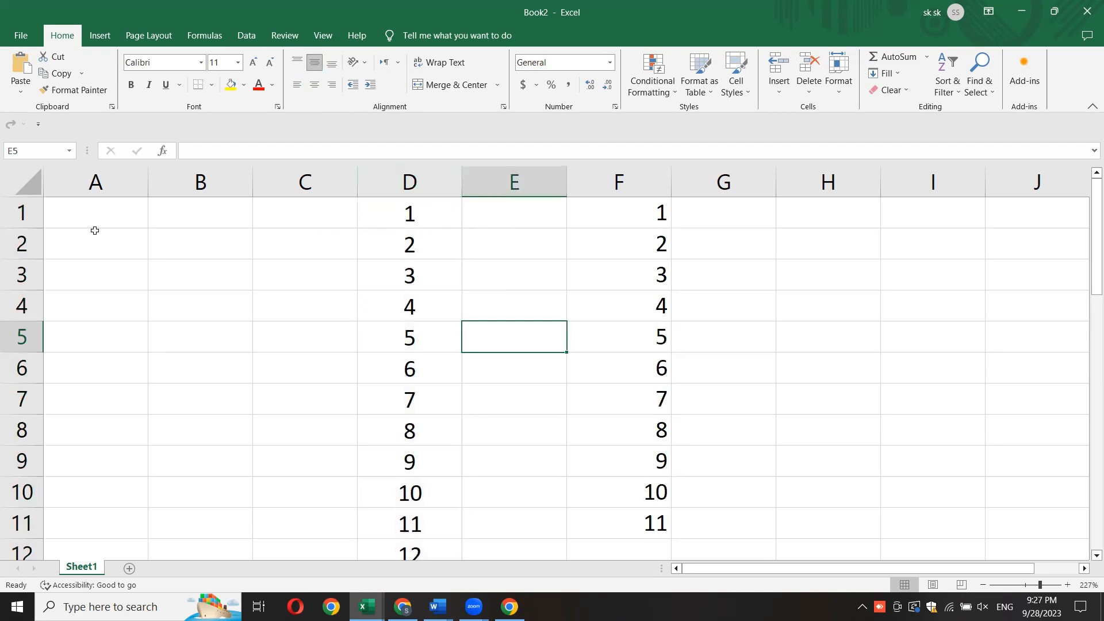
{"action": "left_click", "coordinate": [412, 212]}
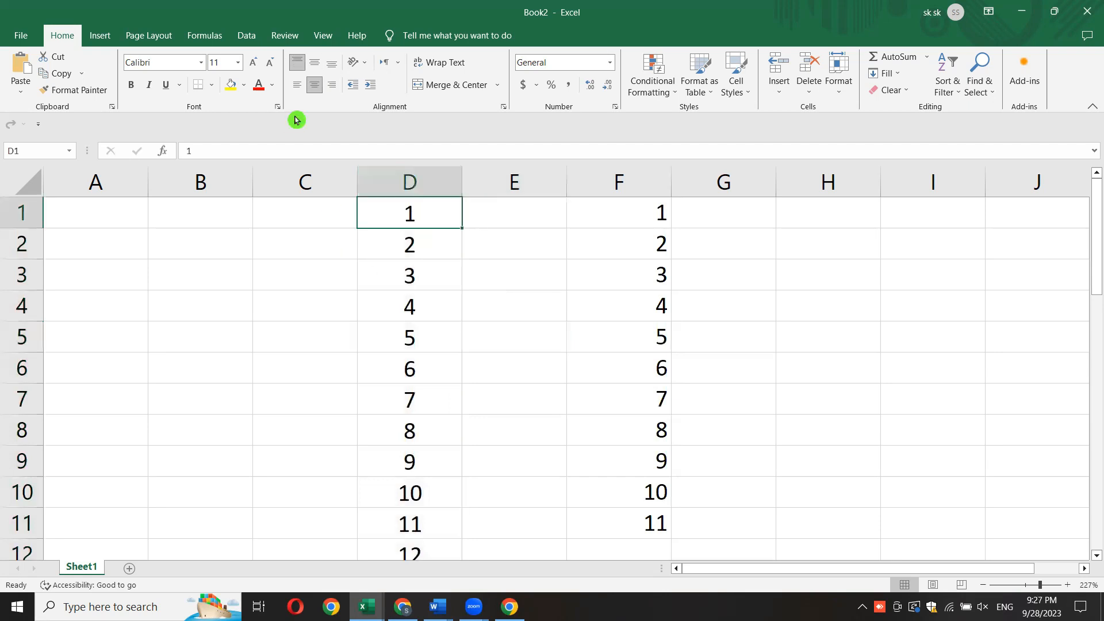
{"action": "left_click", "coordinate": [489, 305]}
- Toggle middle alignment off and on for the whole of column D, leaving it vertically centred
{"action": "left_click", "coordinate": [405, 182]}
{"action": "left_click", "coordinate": [318, 62]}
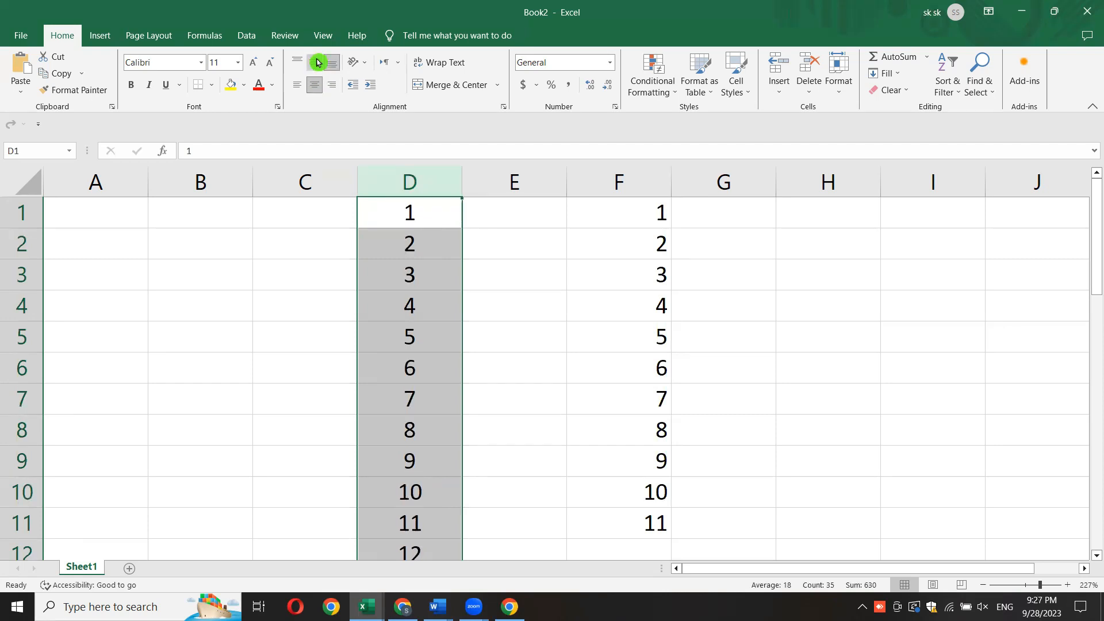
{"action": "left_click", "coordinate": [314, 67]}
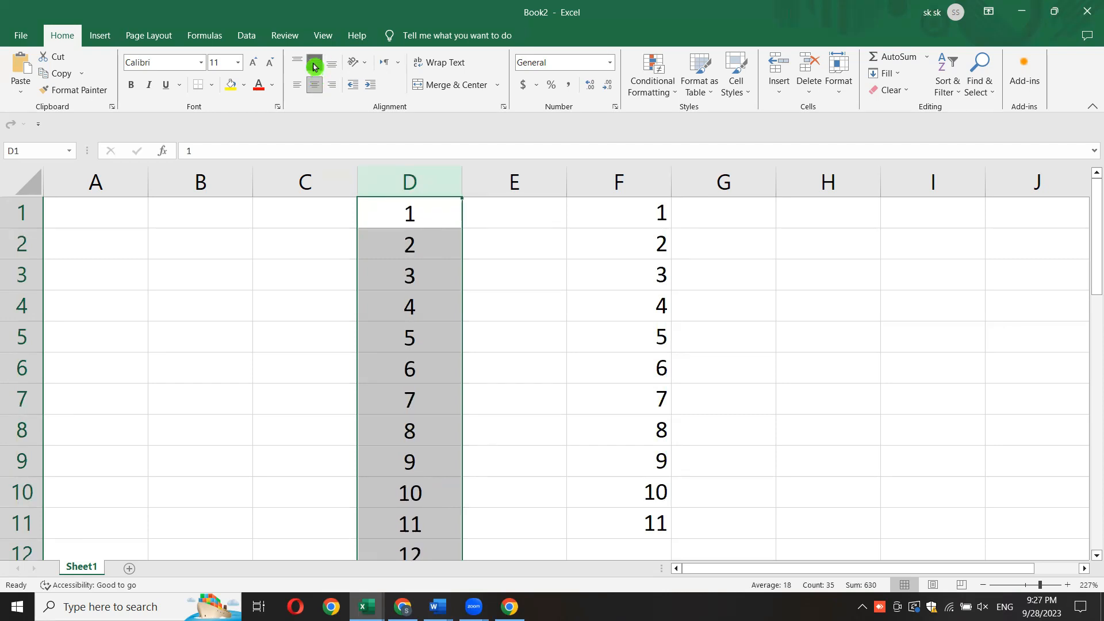
{"action": "left_click", "coordinate": [314, 66]}
{"action": "left_click", "coordinate": [314, 66]}
{"action": "left_click", "coordinate": [314, 66]}
{"action": "left_click", "coordinate": [314, 67]}
{"action": "left_click", "coordinate": [314, 67]}
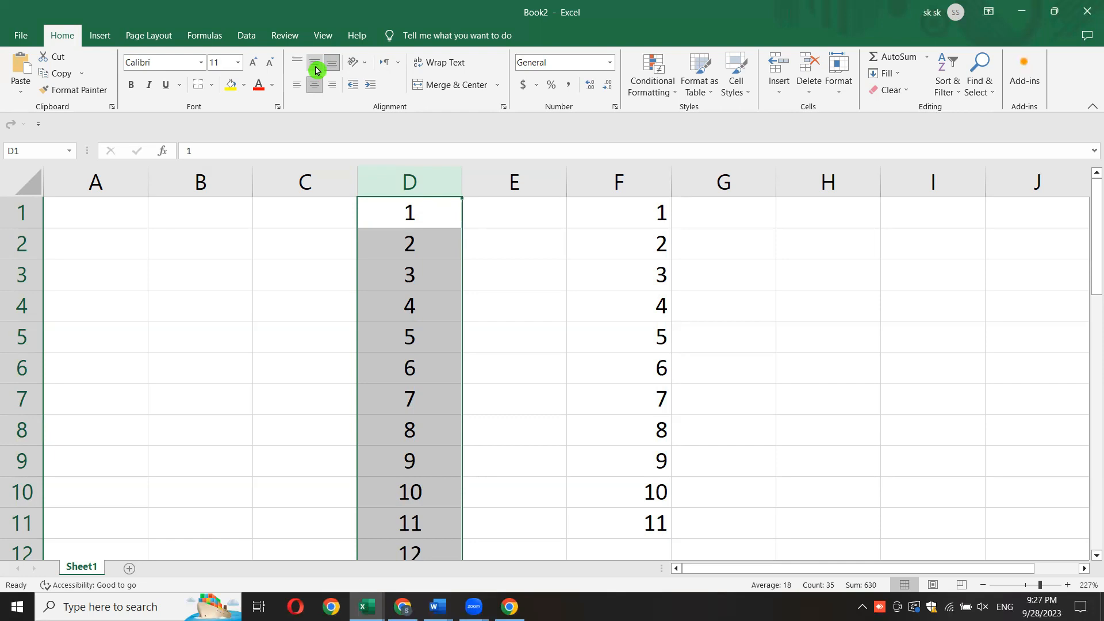
{"action": "left_click", "coordinate": [561, 484]}
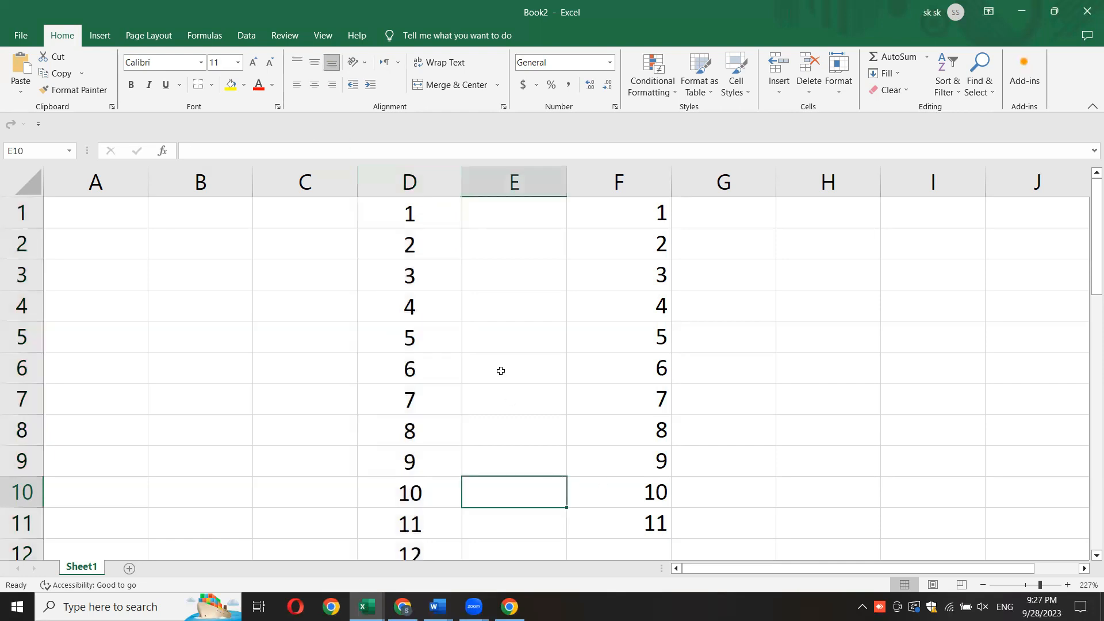
- Practise selecting the whole of column D and the number series in F1:F11
{"action": "left_click", "coordinate": [409, 176]}
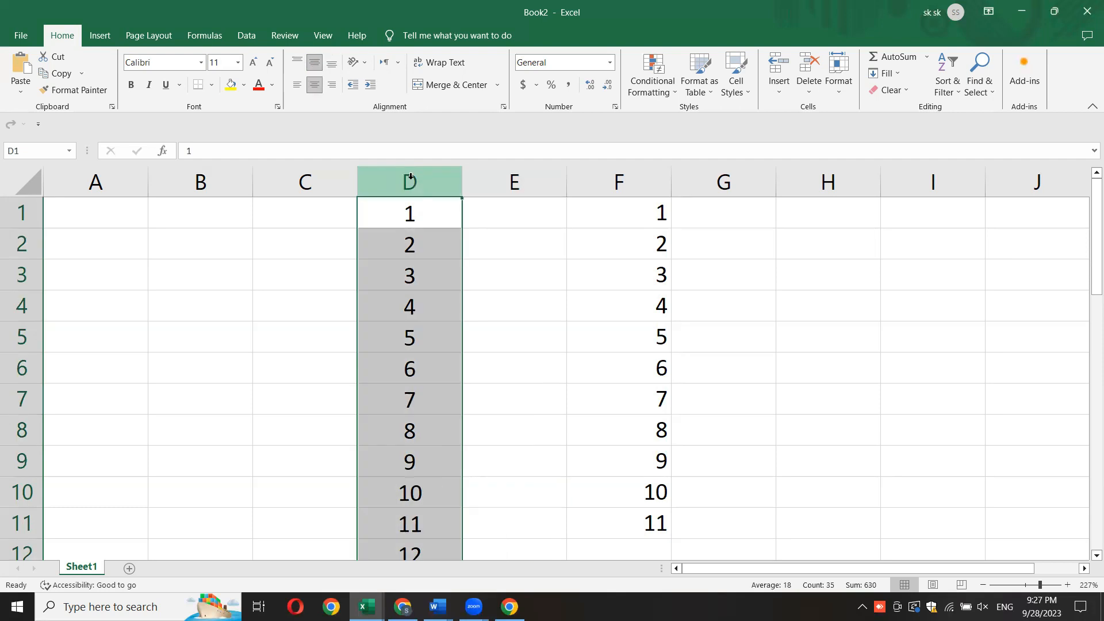
{"action": "left_click", "coordinate": [544, 362]}
{"action": "left_click_drag", "start_coordinate": [638, 208], "coordinate": [628, 517]}
{"action": "left_click", "coordinate": [777, 453]}
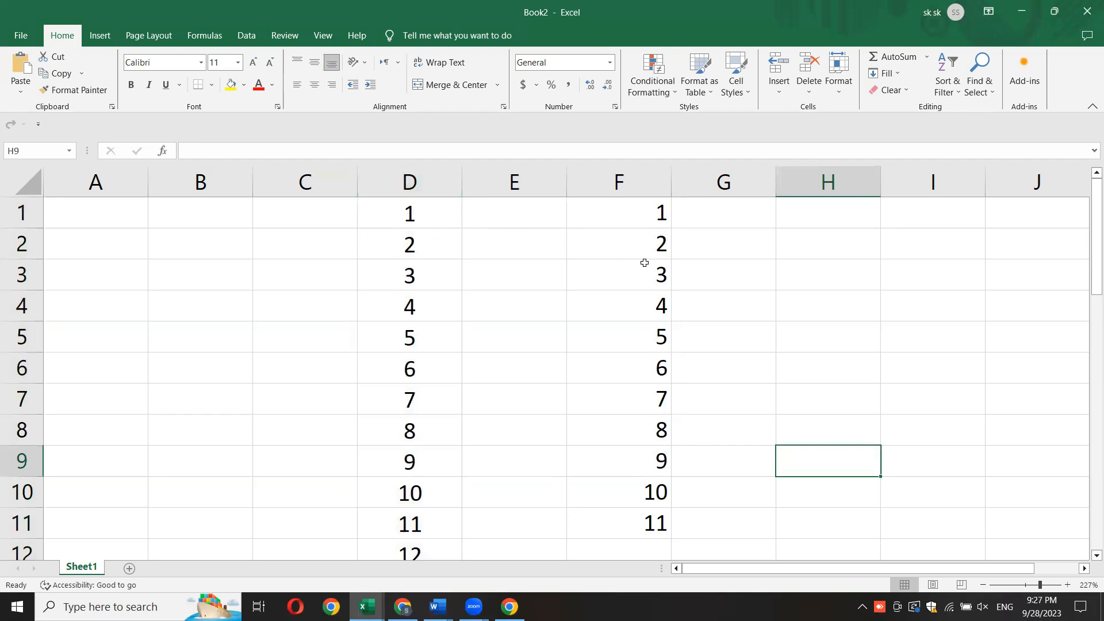
- Enter 1 in cell E1 and 2 in cell E2 to start another number series
{"action": "left_click", "coordinate": [528, 218]}
{"action": "type", "text": "1"}
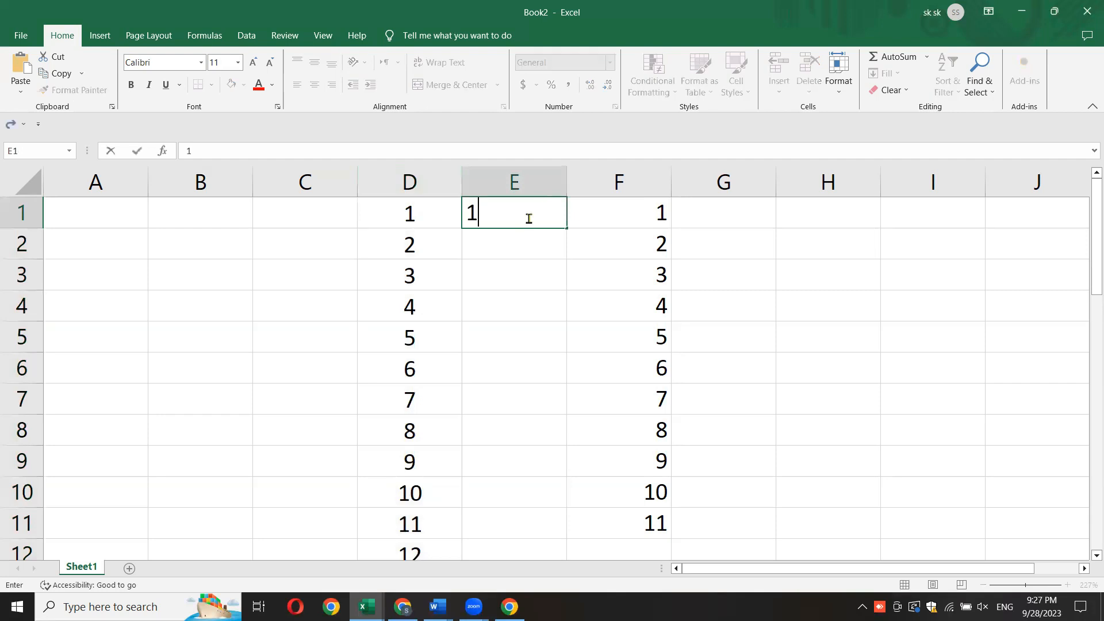
{"action": "key", "text": "Return"}
{"action": "type", "text": "2"}
{"action": "key", "text": "Return"}
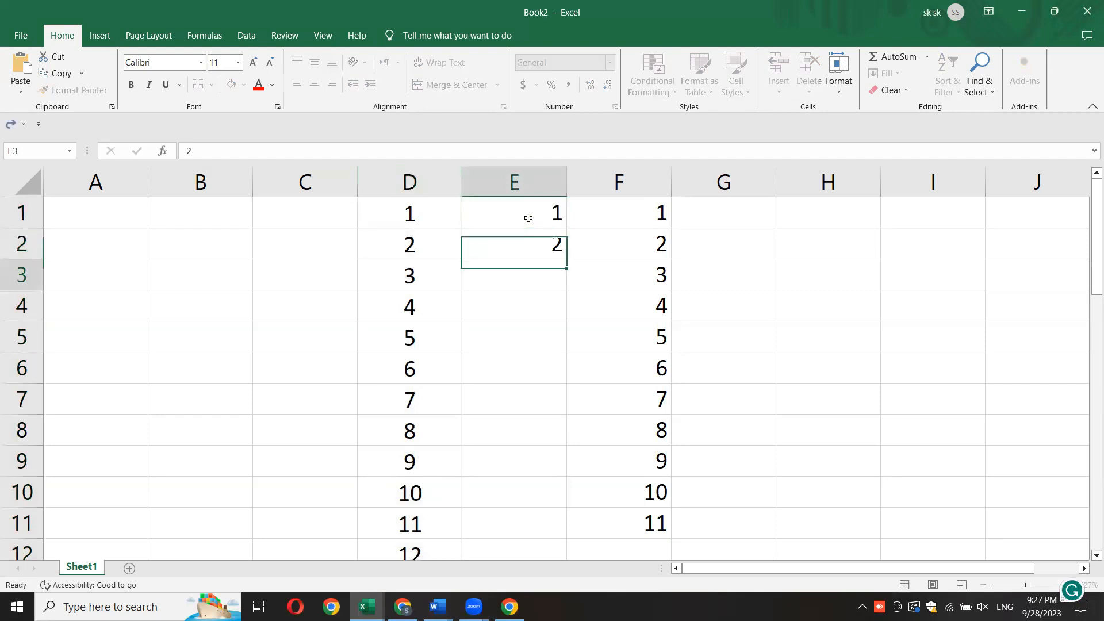
{"action": "left_click", "coordinate": [526, 216]}
{"action": "left_click_drag", "start_coordinate": [528, 245], "coordinate": [527, 243]}
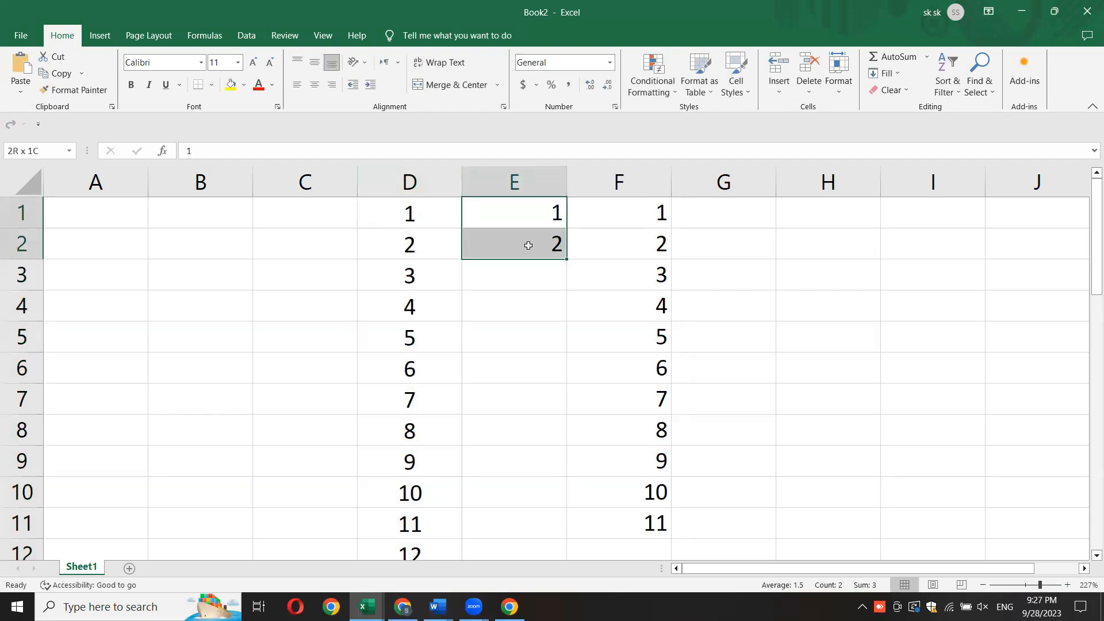
{"action": "left_click", "coordinate": [578, 270]}
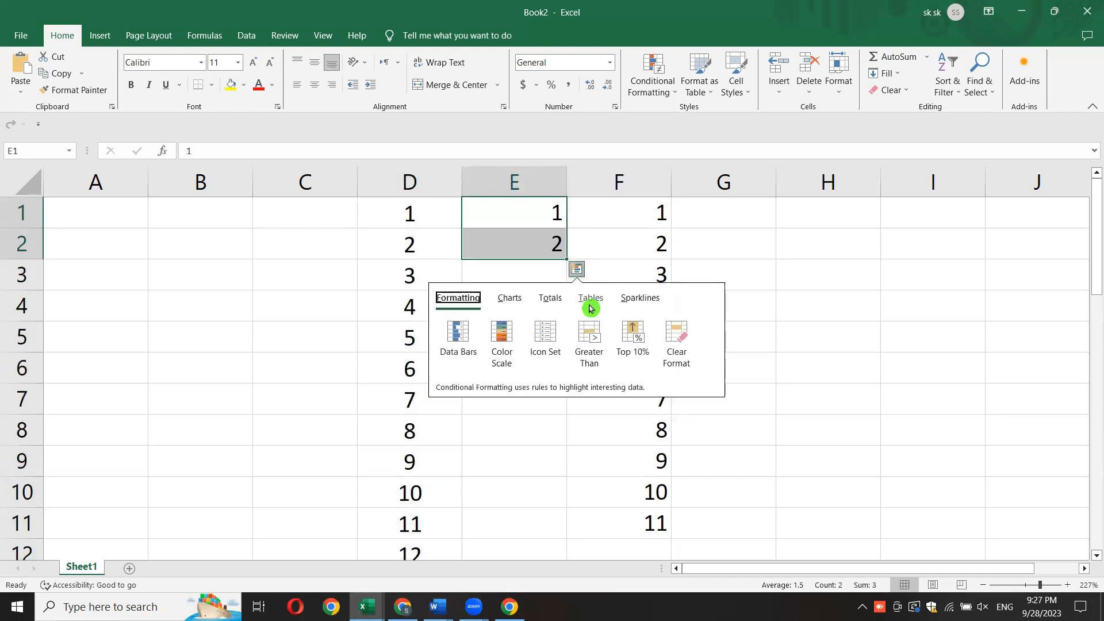
{"action": "left_click", "coordinate": [608, 235]}
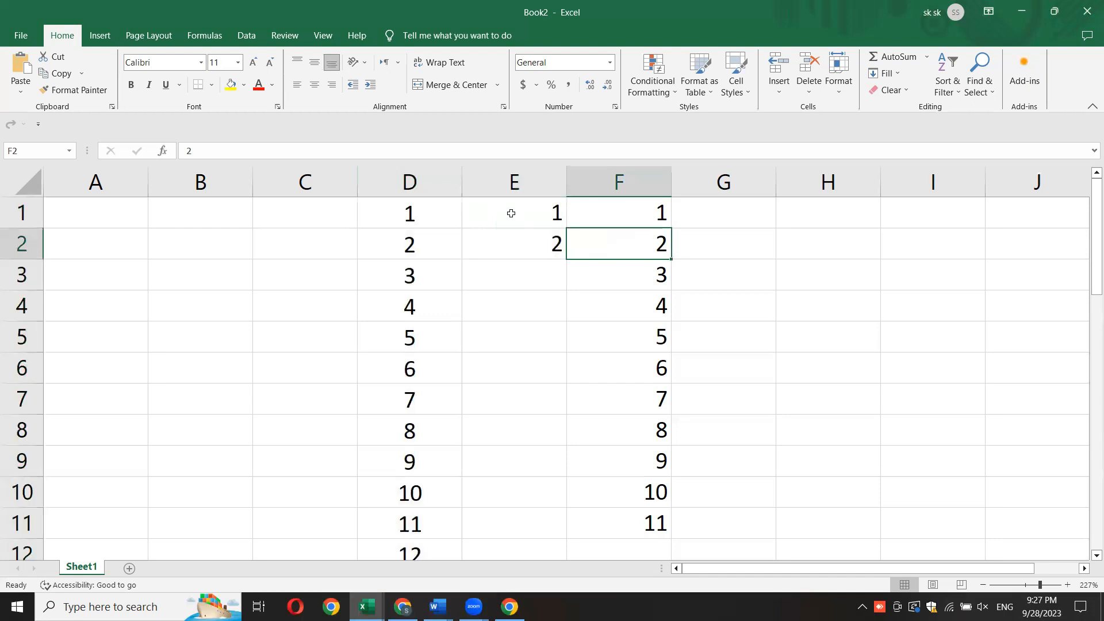
- Extend the number series from E1:E2 down to cell E11 with AutoFill
{"action": "left_click_drag", "start_coordinate": [511, 213], "coordinate": [507, 244]}
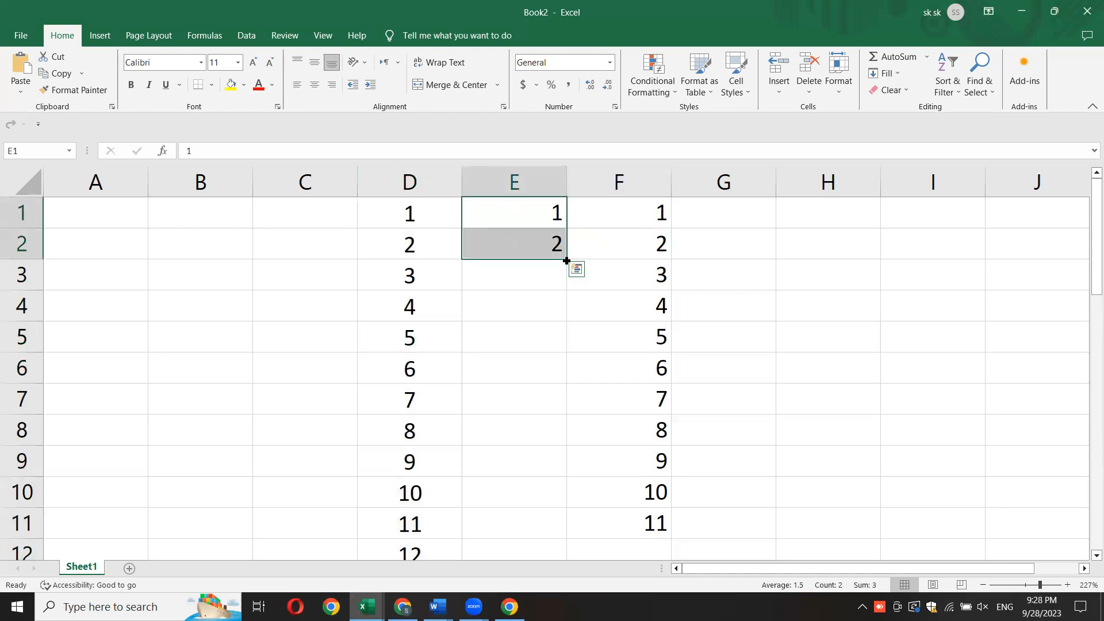
{"action": "left_click_drag", "start_coordinate": [566, 260], "coordinate": [560, 520]}
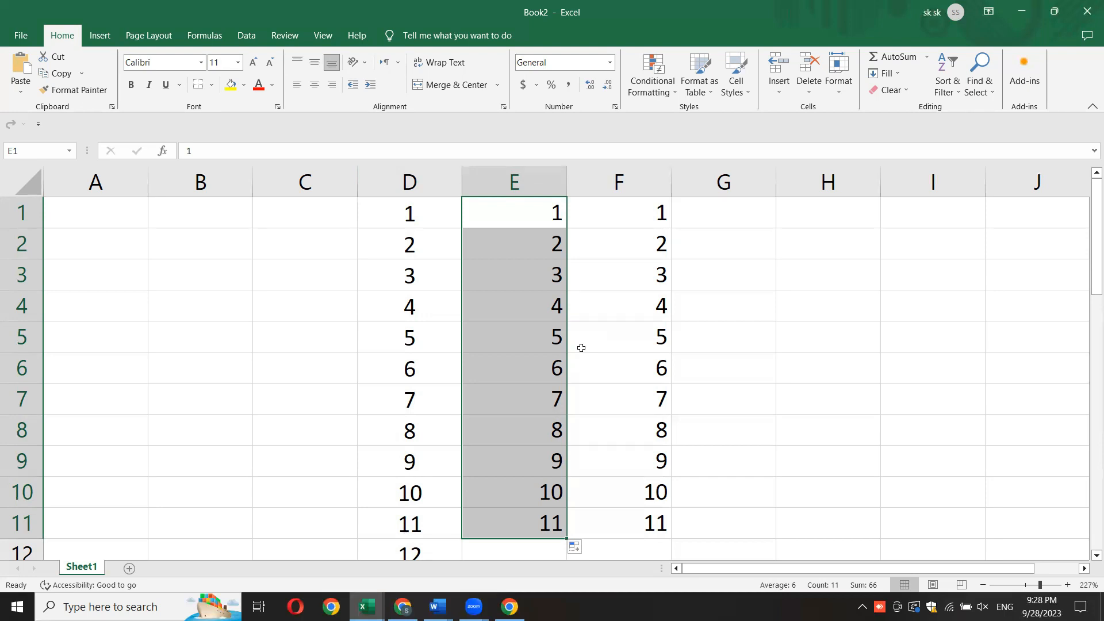
{"action": "left_click", "coordinate": [592, 335]}
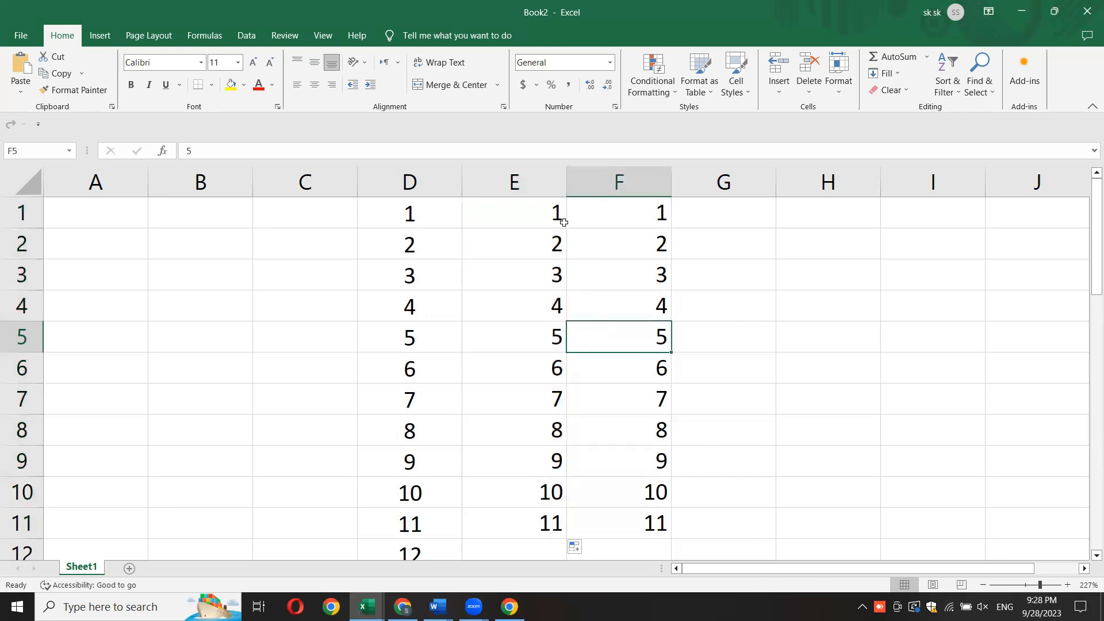
- Reselect the starting cells E1:E2 of the series and set the sheet zoom to 189%
{"action": "left_click_drag", "start_coordinate": [522, 215], "coordinate": [569, 260]}
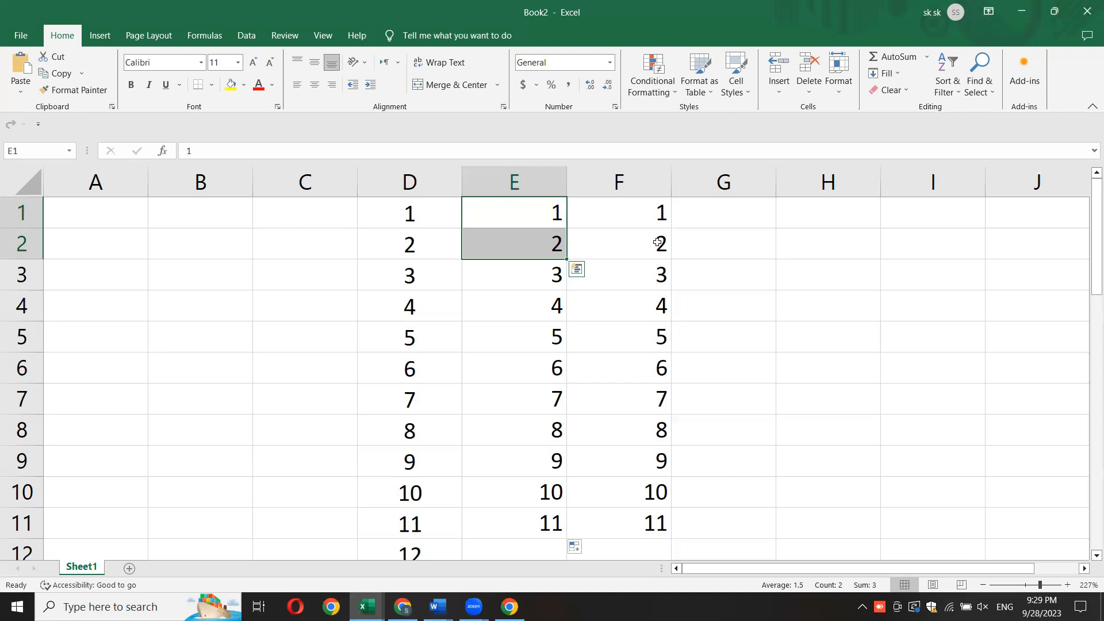
{"action": "left_click", "coordinate": [611, 246]}
{"action": "left_click_drag", "start_coordinate": [488, 211], "coordinate": [490, 239]}
{"action": "left_click", "coordinate": [1055, 588]}
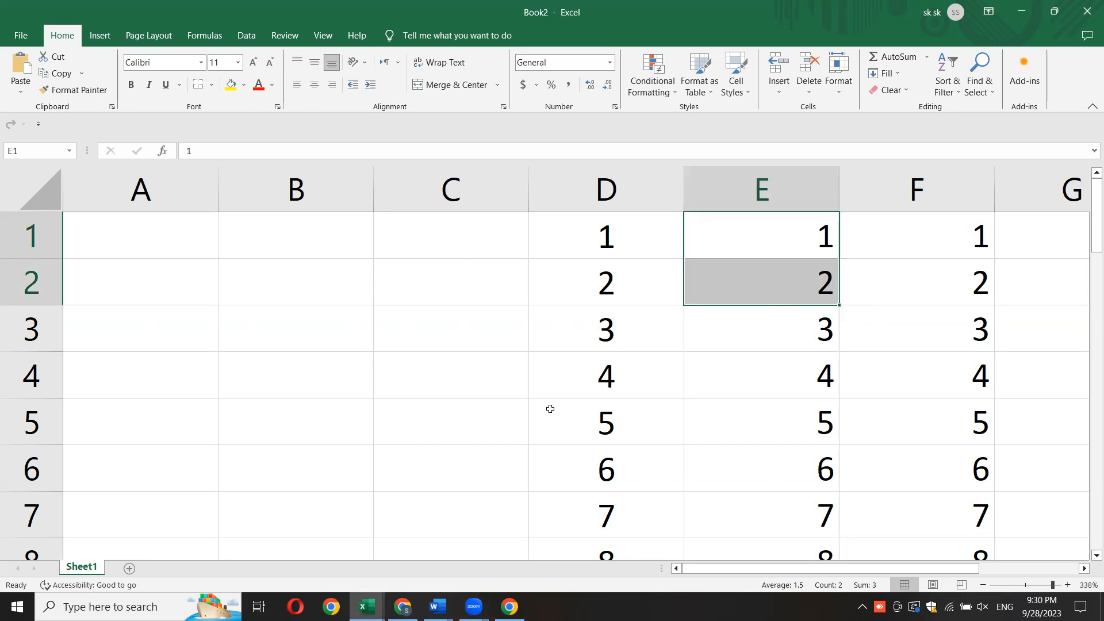
{"action": "left_click", "coordinate": [1037, 588]}
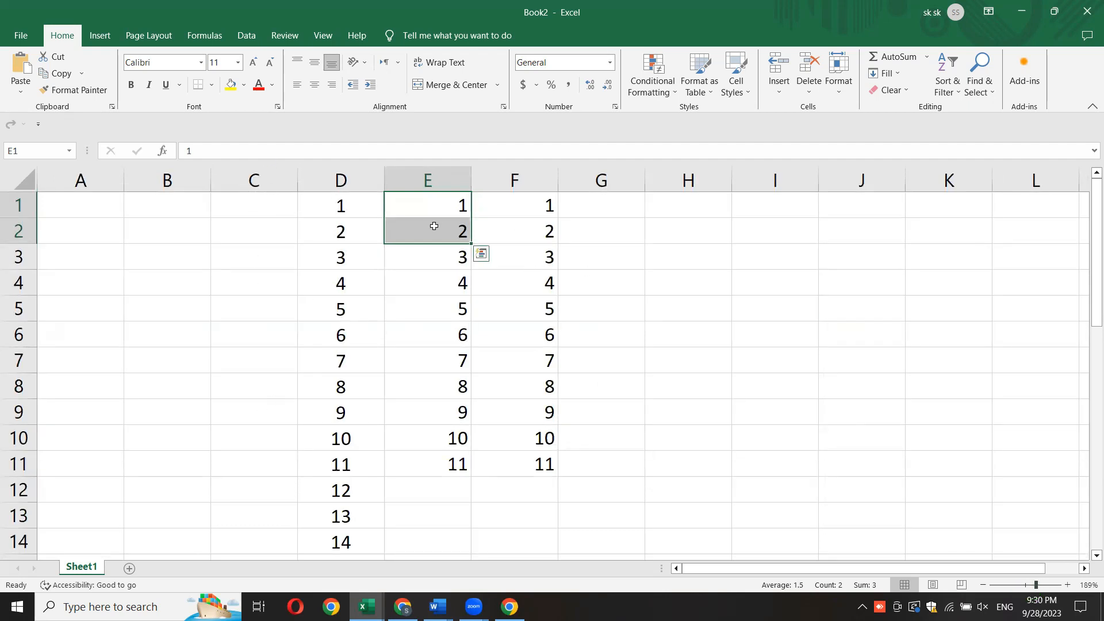
{"action": "left_click", "coordinate": [787, 308]}
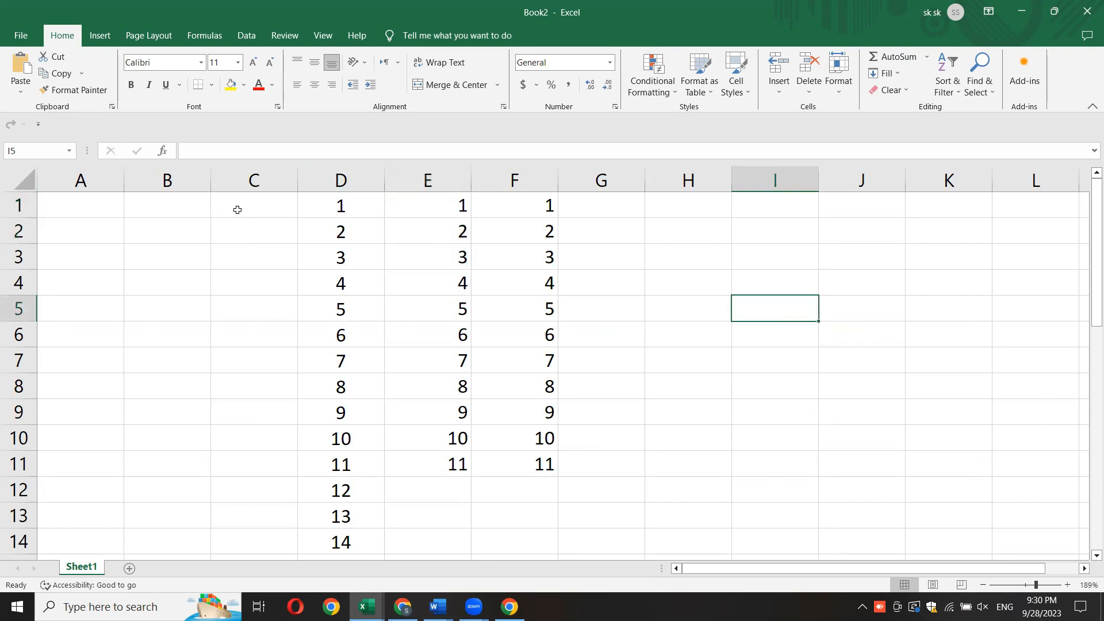
- Fill C1:C12 with weekdays starting from Monday using AutoFill, and widen column C to fit the full names
{"action": "left_click", "coordinate": [258, 207]}
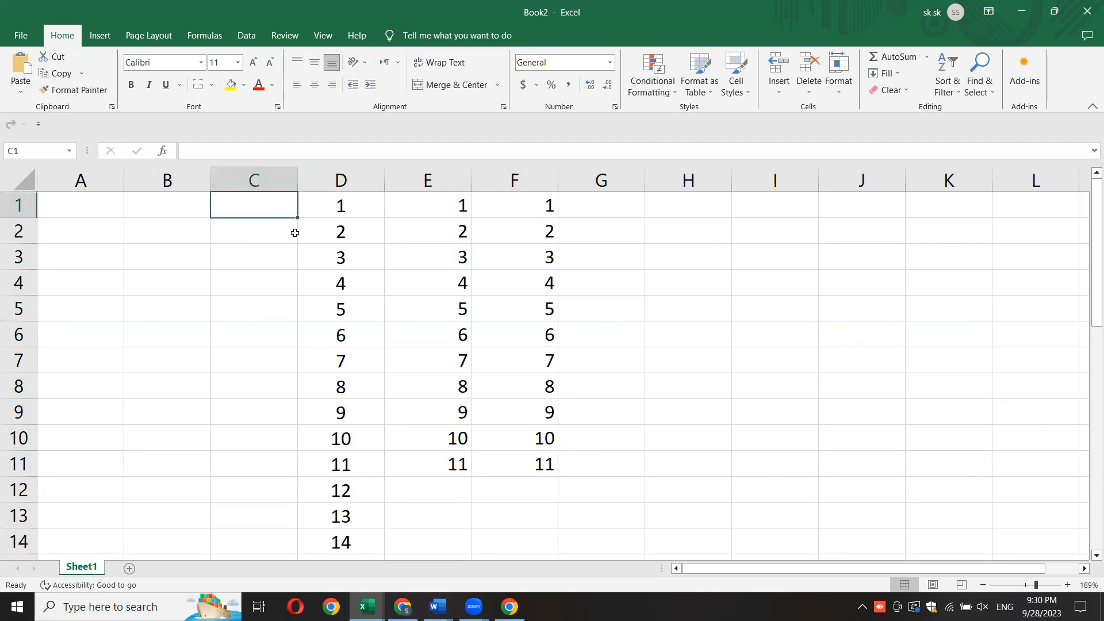
{"action": "type", "text": "monda"}
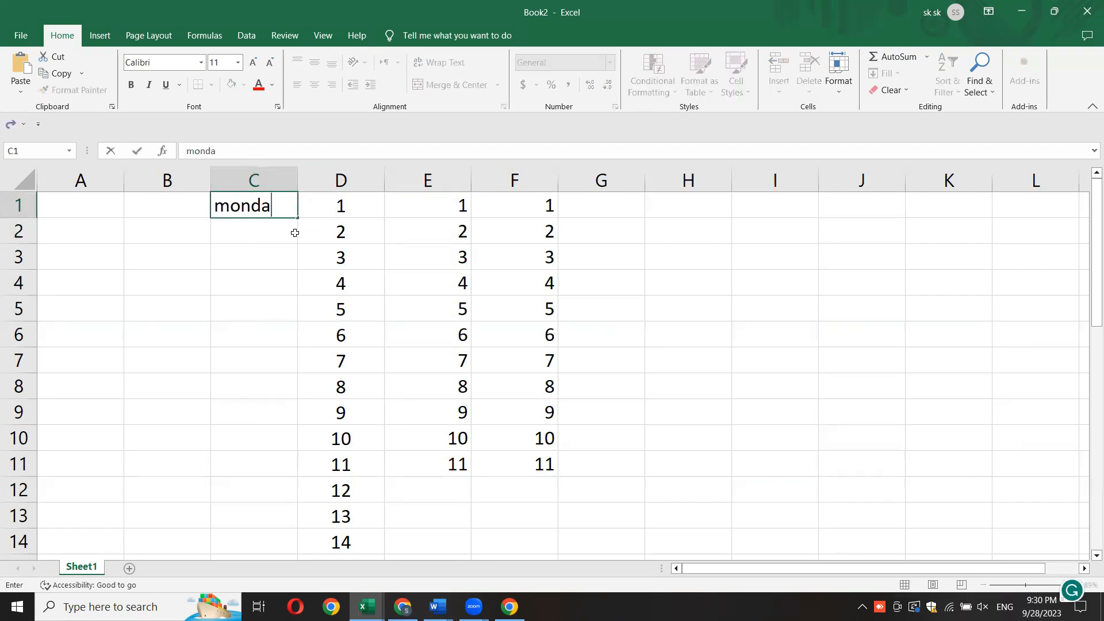
{"action": "type", "text": "y"}
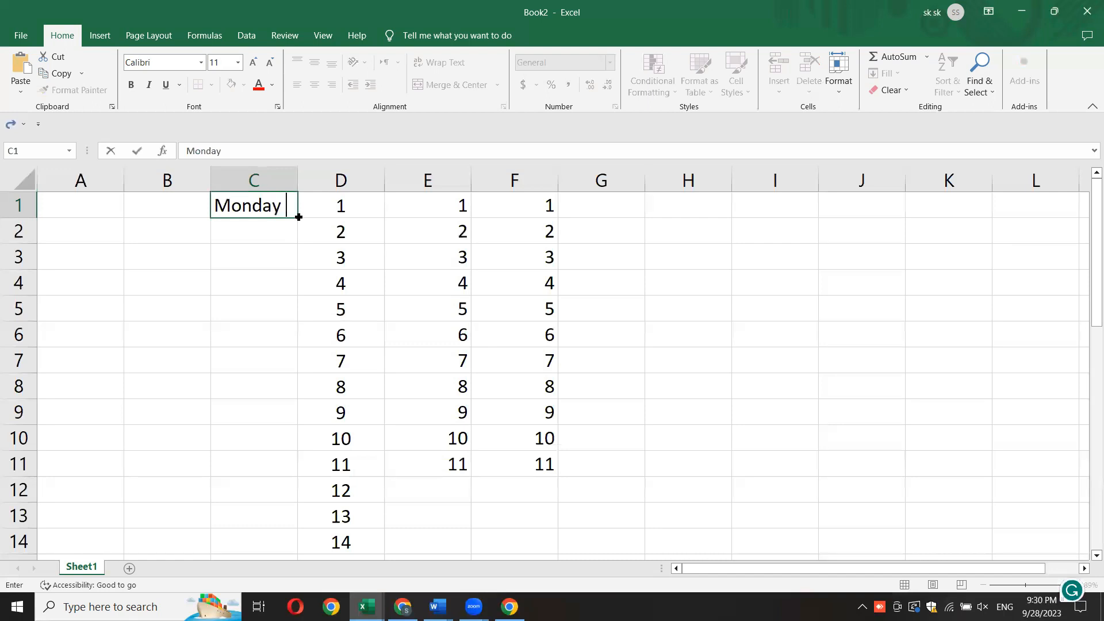
{"action": "left_click_drag", "start_coordinate": [298, 217], "coordinate": [291, 498]}
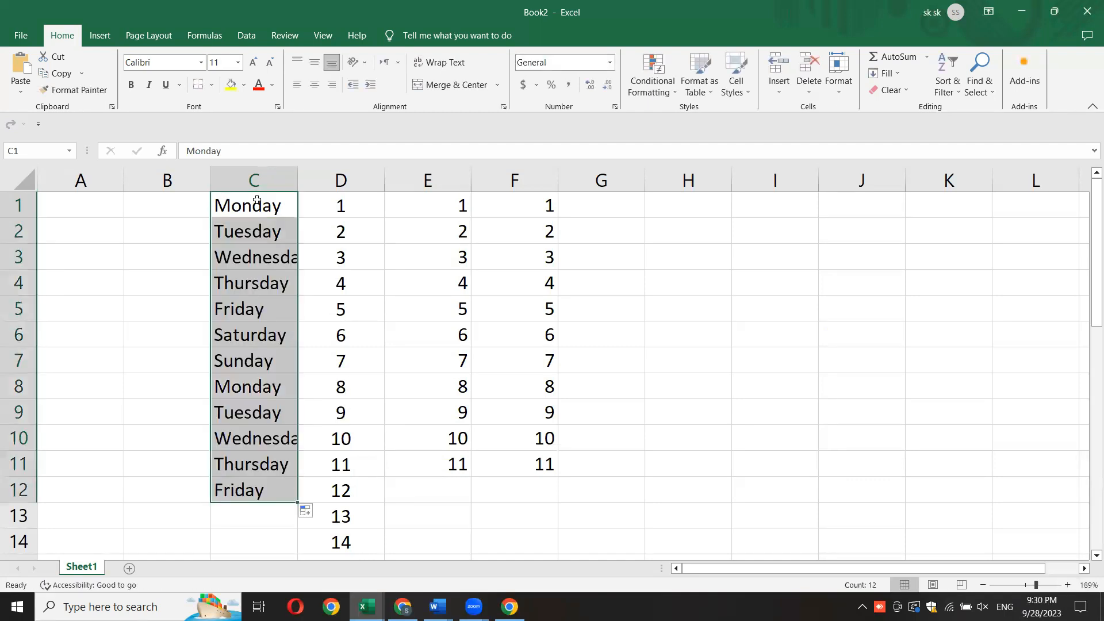
{"action": "left_click_drag", "start_coordinate": [296, 179], "coordinate": [347, 180]}
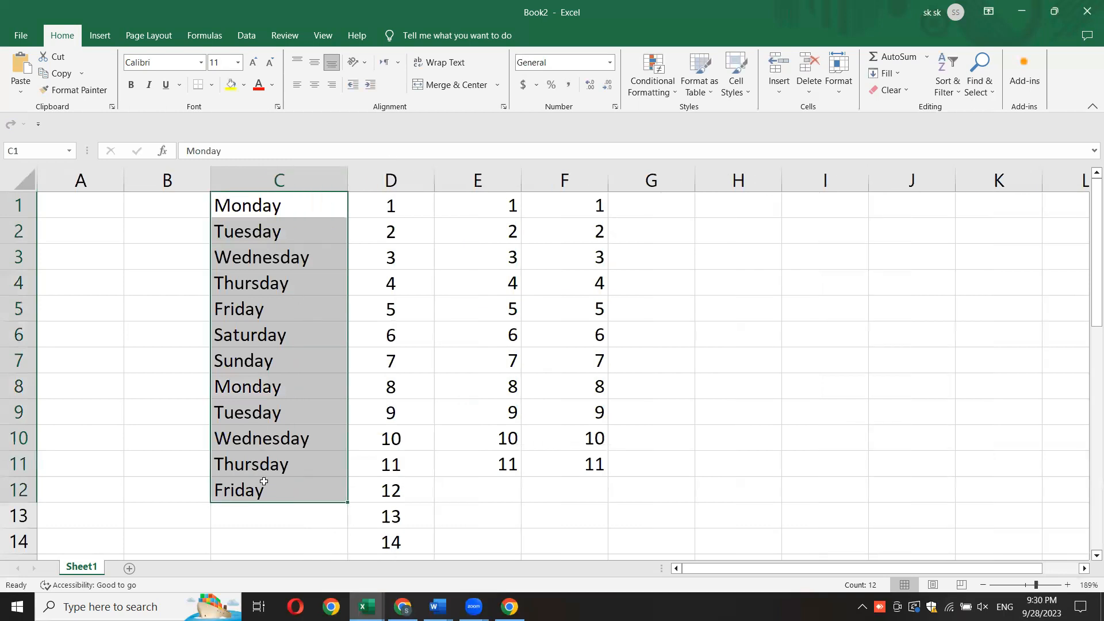
- Enter january in cell H1 and extend the months down to cell H11 with AutoFill
{"action": "left_click", "coordinate": [746, 199]}
{"action": "type", "text": "ja"}
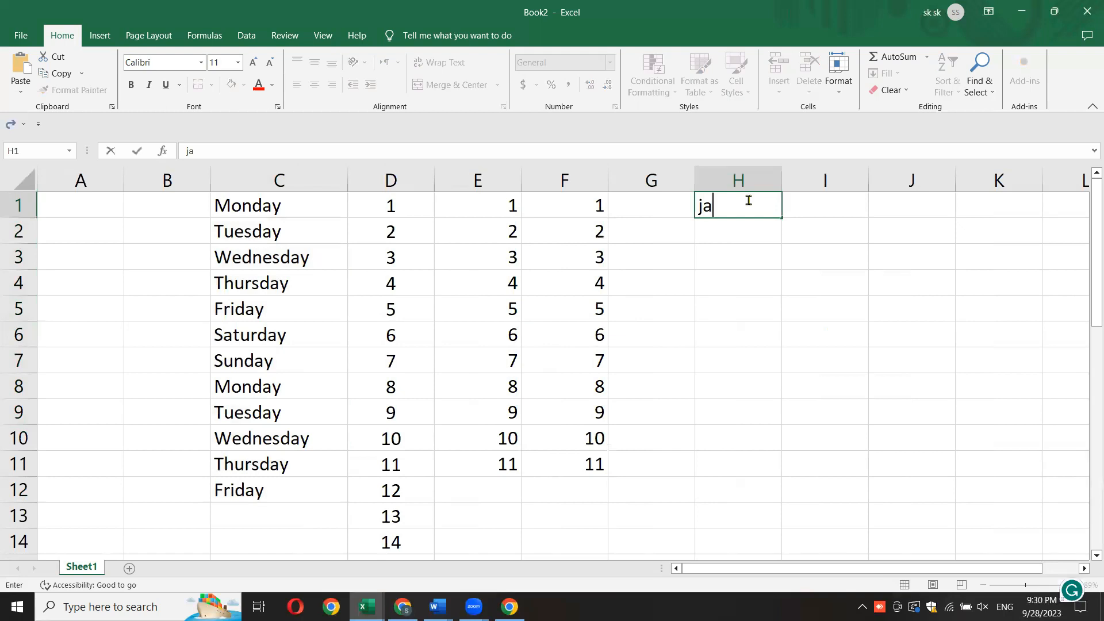
{"action": "type", "text": "nuary"}
{"action": "left_click", "coordinate": [739, 283]}
{"action": "left_click", "coordinate": [780, 216]}
{"action": "left_click_drag", "start_coordinate": [781, 217], "coordinate": [780, 468]}
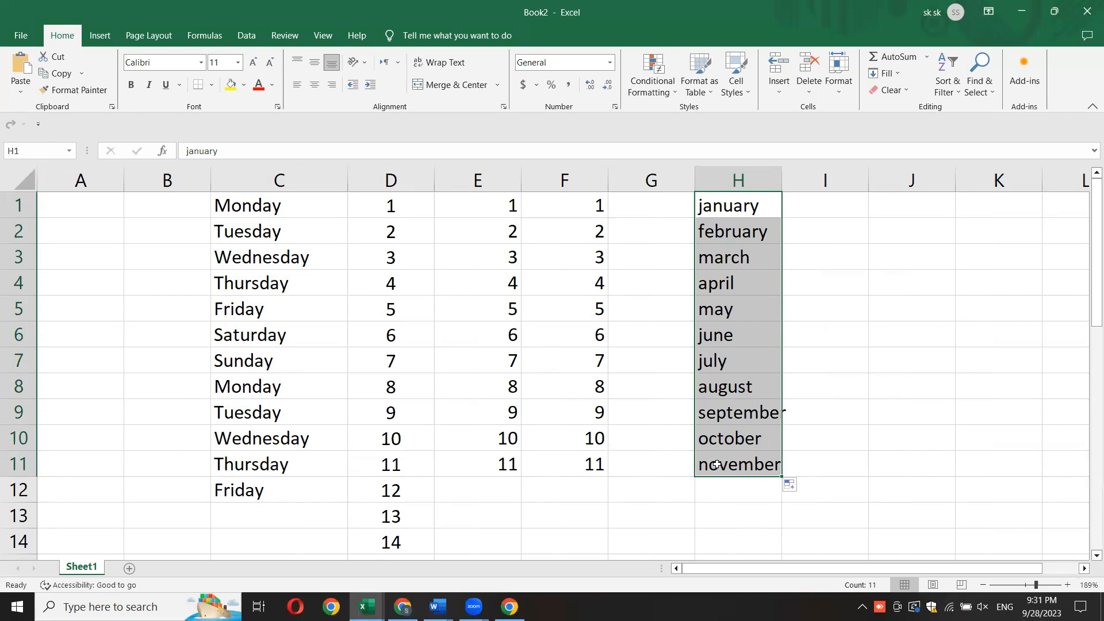
{"action": "left_click", "coordinate": [823, 207]}
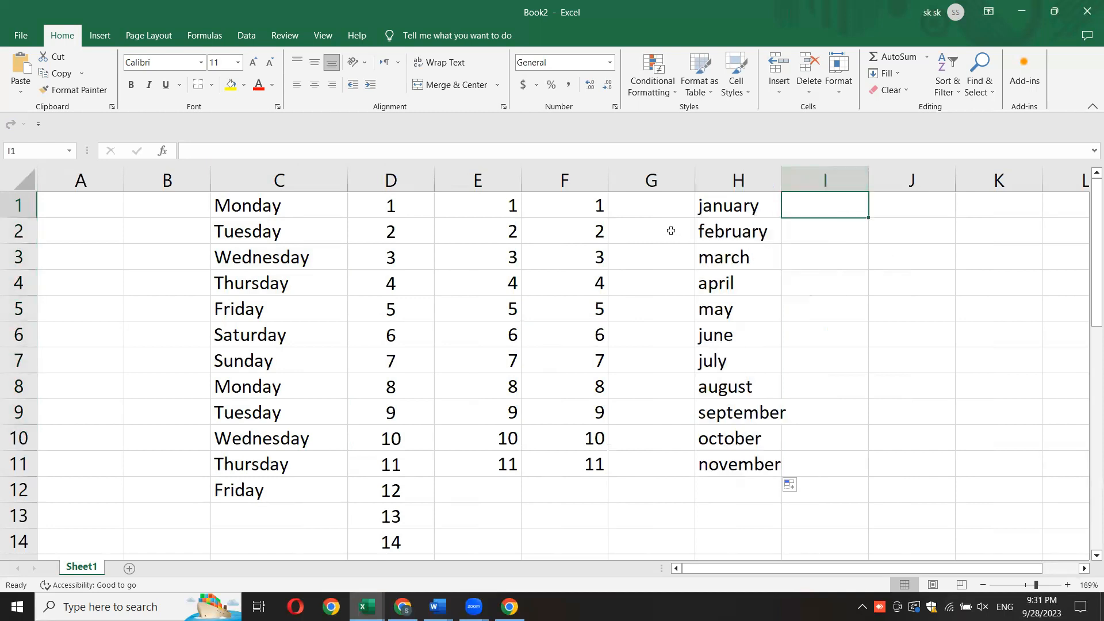
- Capitalize the month name in cell H1 so that it reads January
{"action": "double_click", "coordinate": [707, 208]}
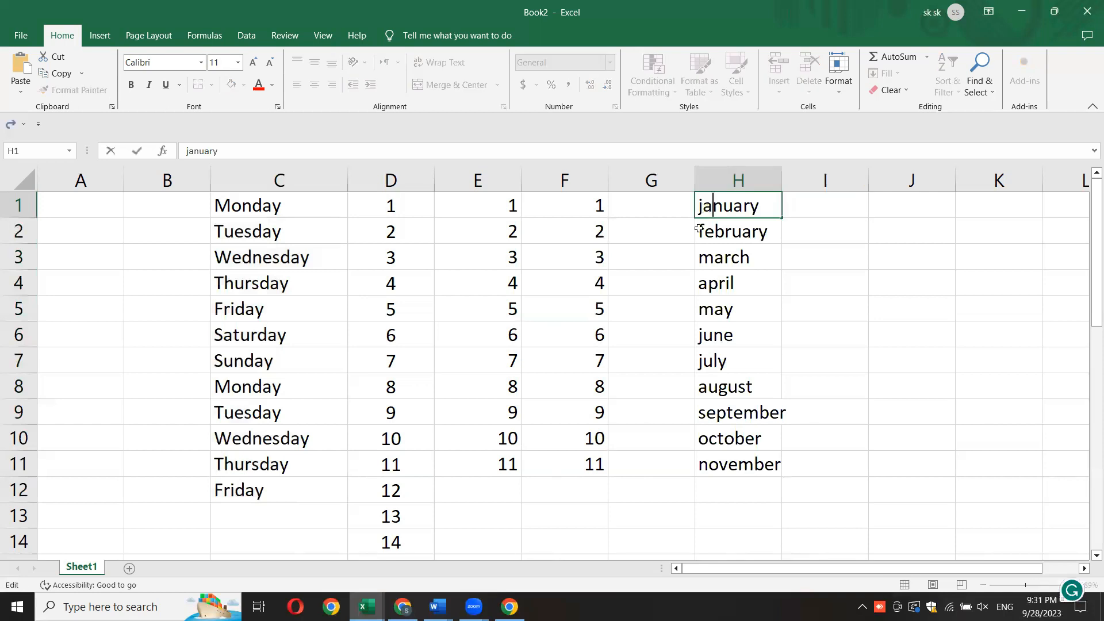
{"action": "key", "text": "BackSpace"}
{"action": "type", "text": "J"}
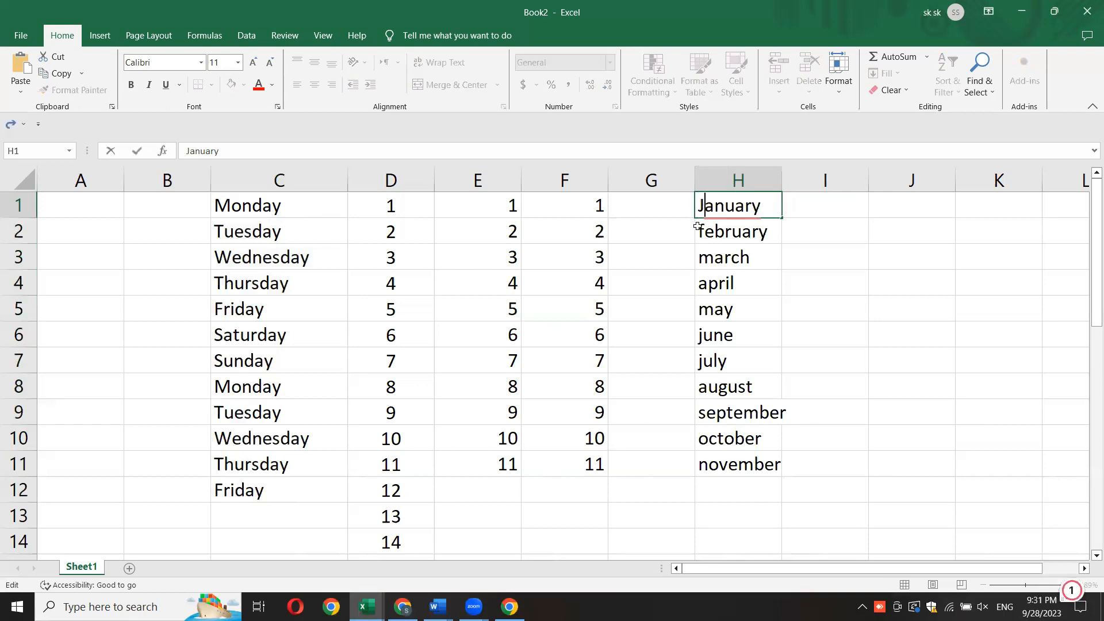
{"action": "left_click", "coordinate": [922, 333]}
- Refill the capitalized months from H1 down to H11 with AutoFill and widen column H to fit the full names
{"action": "left_click", "coordinate": [778, 215]}
{"action": "left_click_drag", "start_coordinate": [782, 219], "coordinate": [784, 470]}
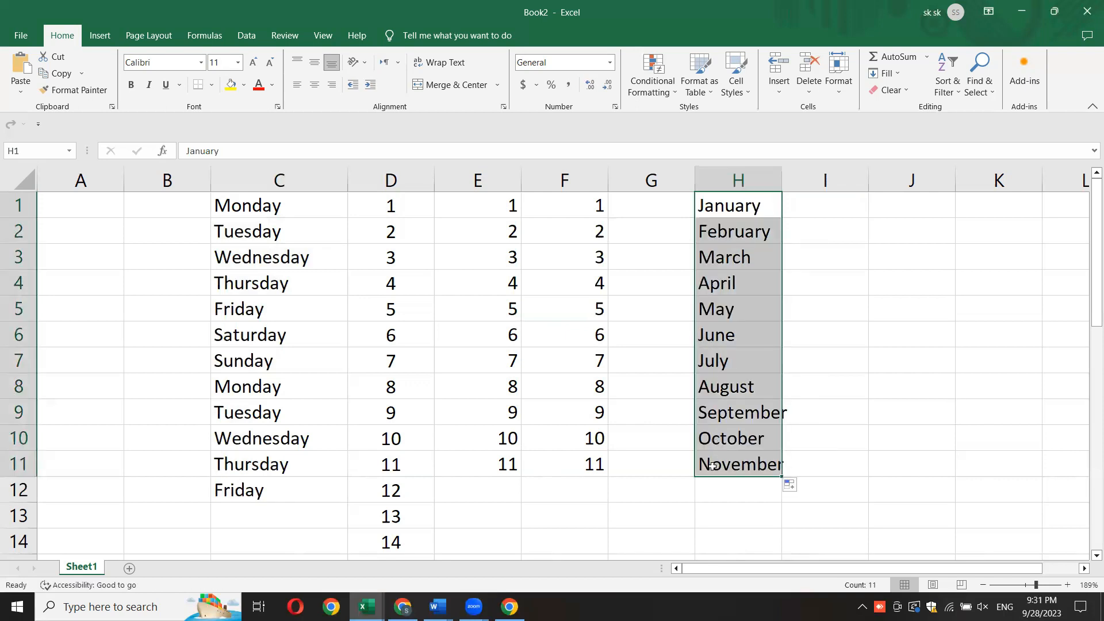
{"action": "left_click_drag", "start_coordinate": [789, 181], "coordinate": [816, 257]}
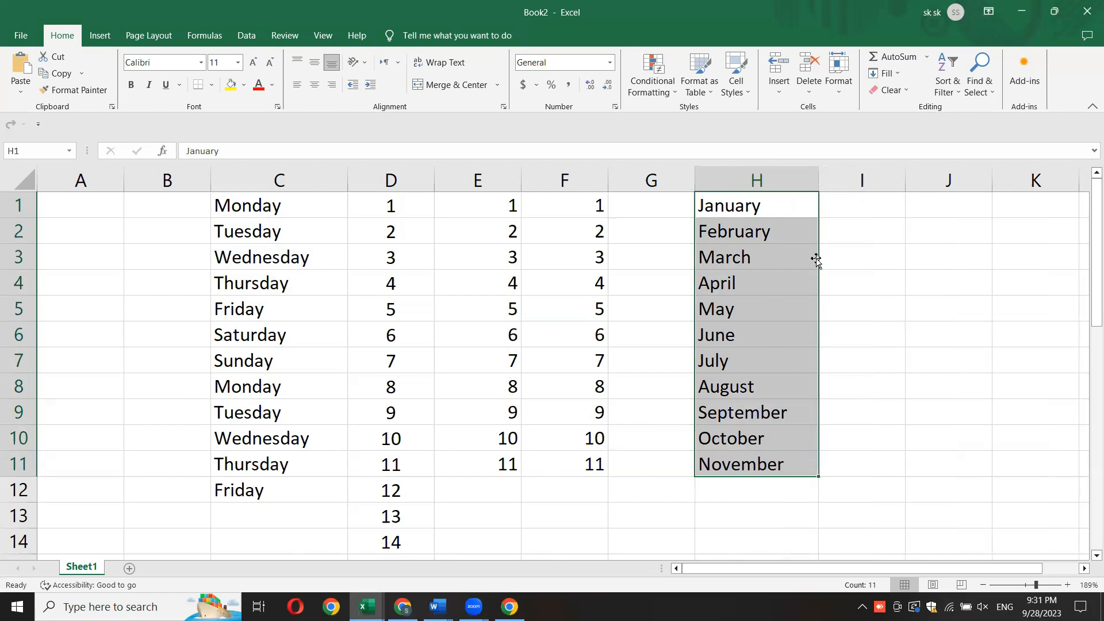
- Repeat the weekday AutoFill from C1 down to C12, and reselect the January cell
{"action": "left_click", "coordinate": [276, 200]}
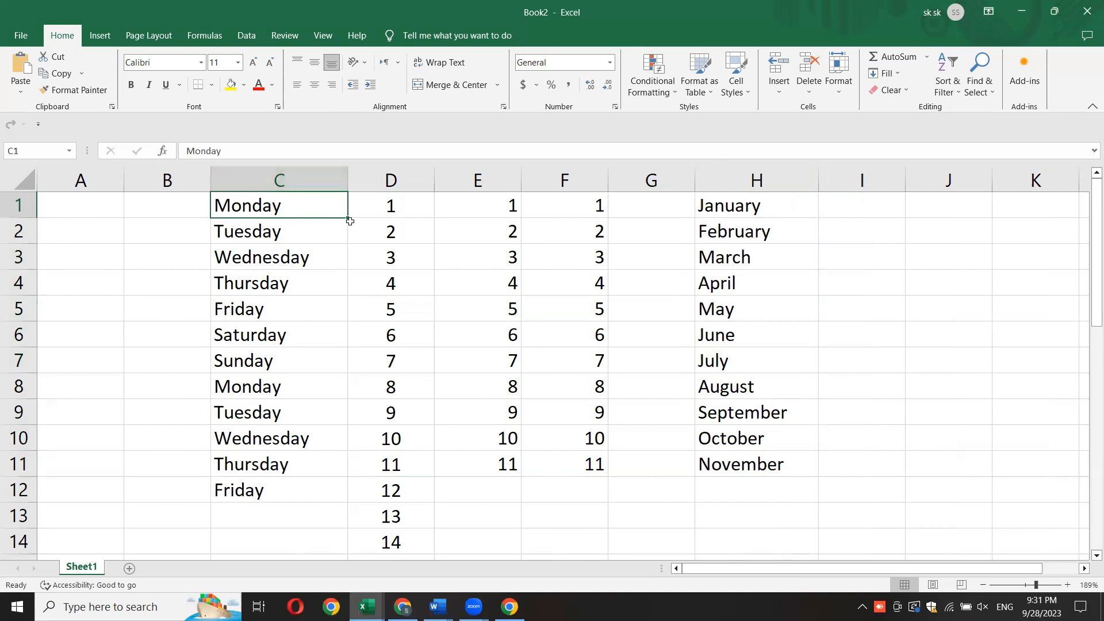
{"action": "left_click_drag", "start_coordinate": [347, 218], "coordinate": [347, 500]}
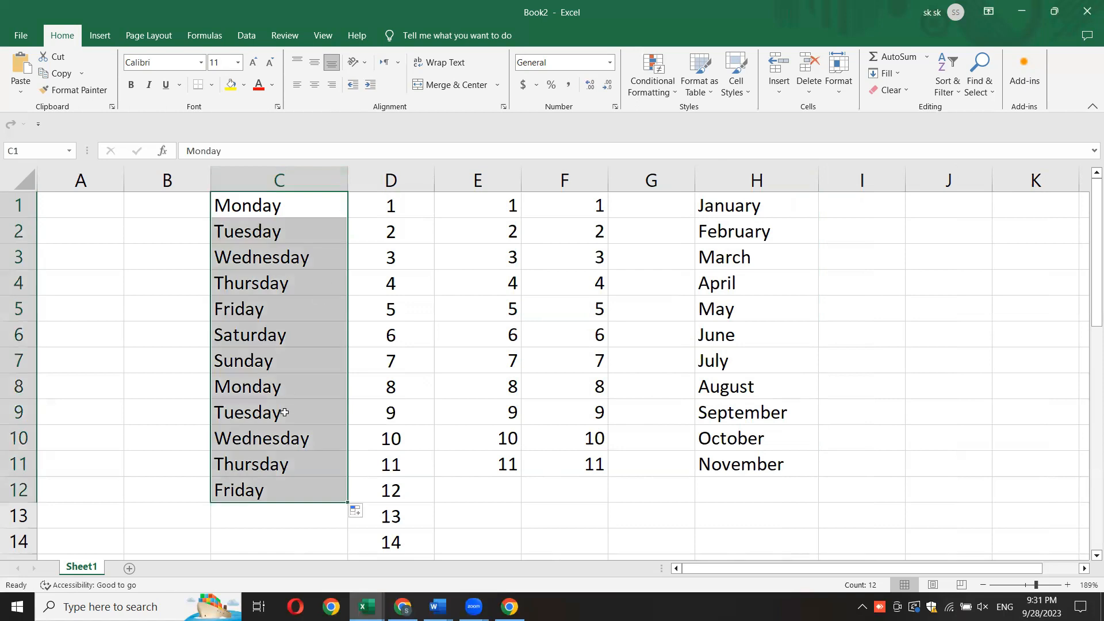
{"action": "left_click", "coordinate": [737, 208]}
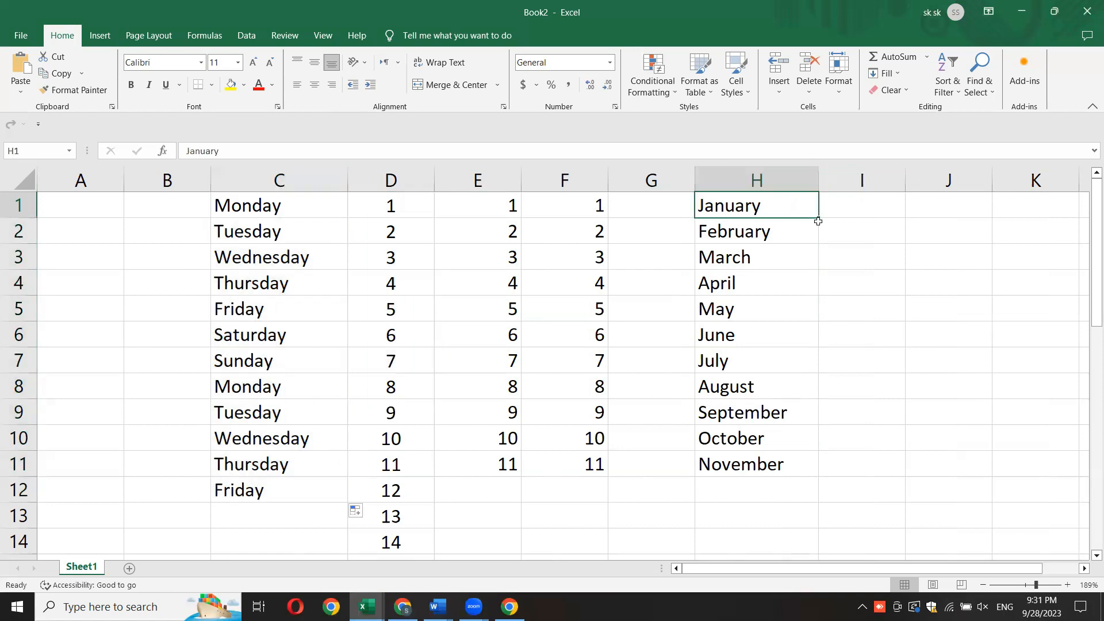
- Enter YES in cell I1 and copy it down to cell I12 with AutoFill
{"action": "left_click", "coordinate": [865, 204]}
{"action": "type", "text": "YES"}
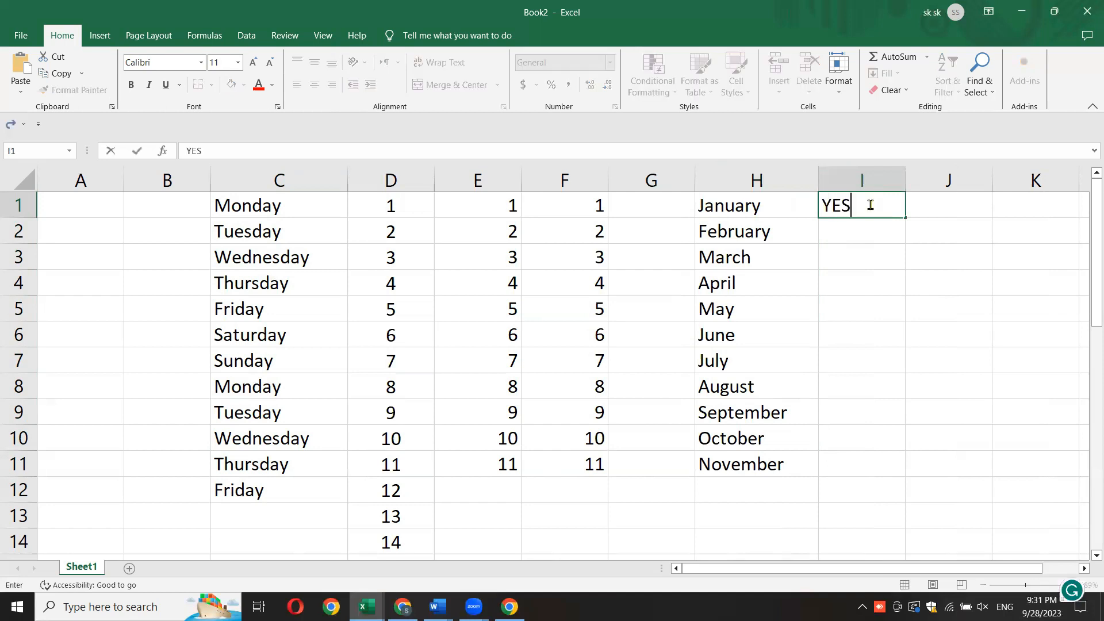
{"action": "left_click", "coordinate": [865, 292]}
{"action": "left_click", "coordinate": [862, 207]}
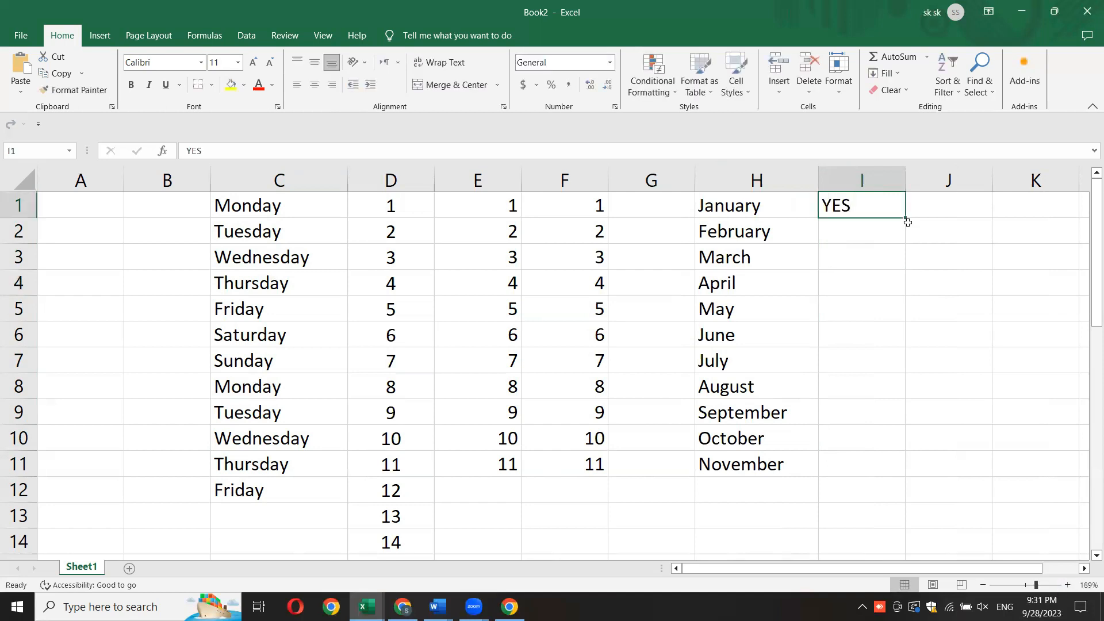
{"action": "left_click_drag", "start_coordinate": [905, 218], "coordinate": [898, 501]}
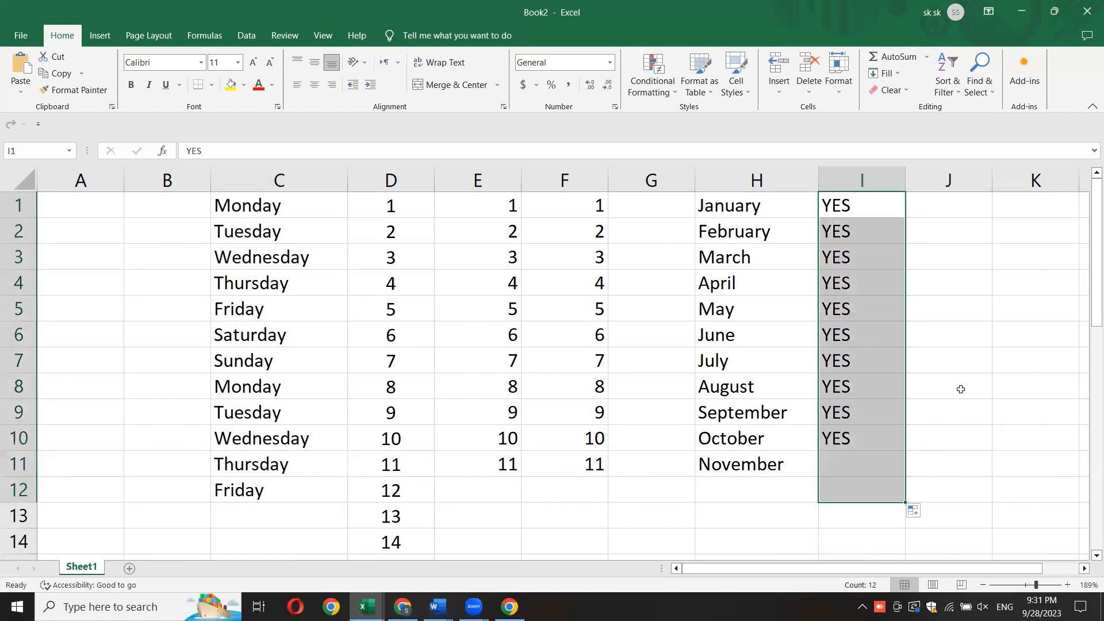
- Enter NO in cell J1 and copy it down to cell J12 with AutoFill
{"action": "left_click", "coordinate": [963, 203]}
{"action": "type", "text": "NO"}
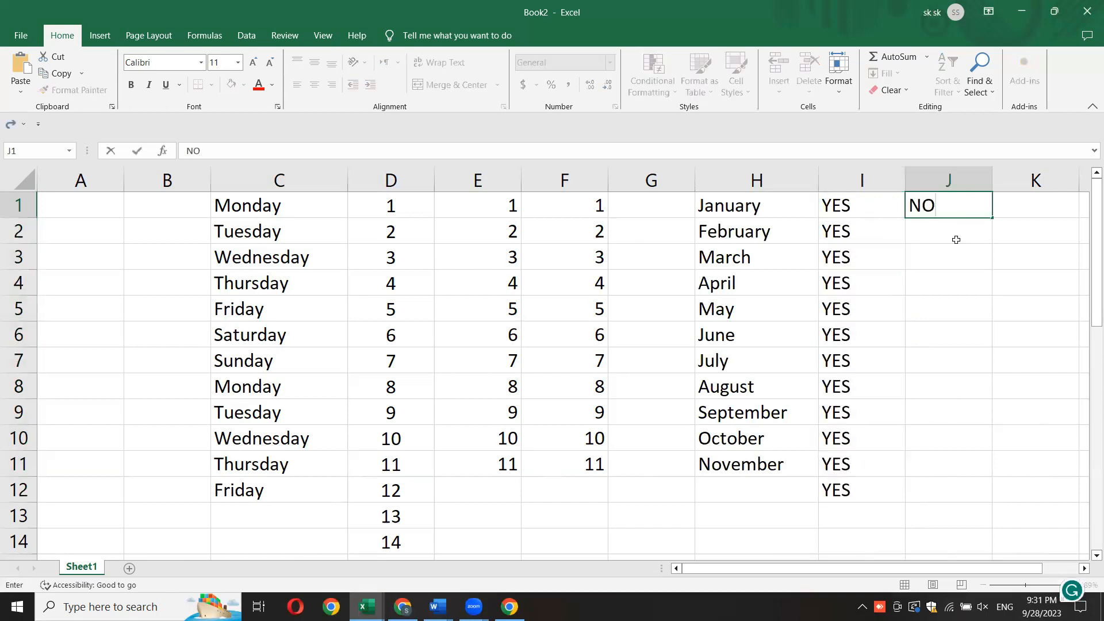
{"action": "key", "text": "Return"}
{"action": "mouse_move", "coordinate": [993, 219]}
{"action": "left_mouse_down"}
{"action": "mouse_move", "coordinate": [973, 485]}
{"action": "mouse_move", "coordinate": [1005, 454]}
{"action": "left_mouse_up"}
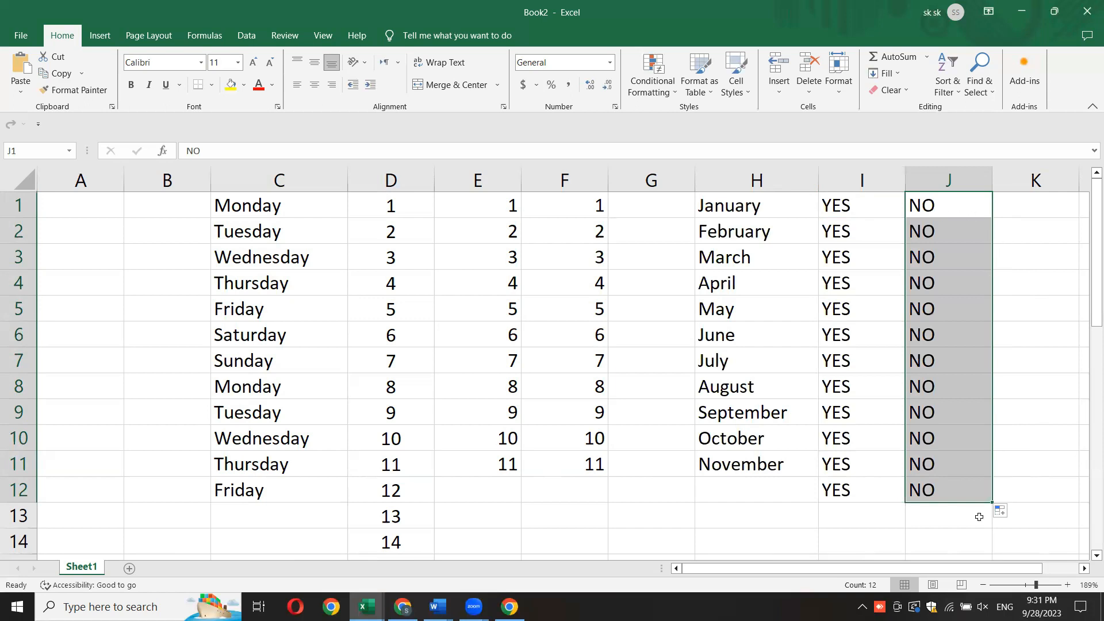
- Show the Auto Fill Options for the filled range J1:J12 and close them without choosing another option
{"action": "left_click", "coordinate": [1002, 519]}
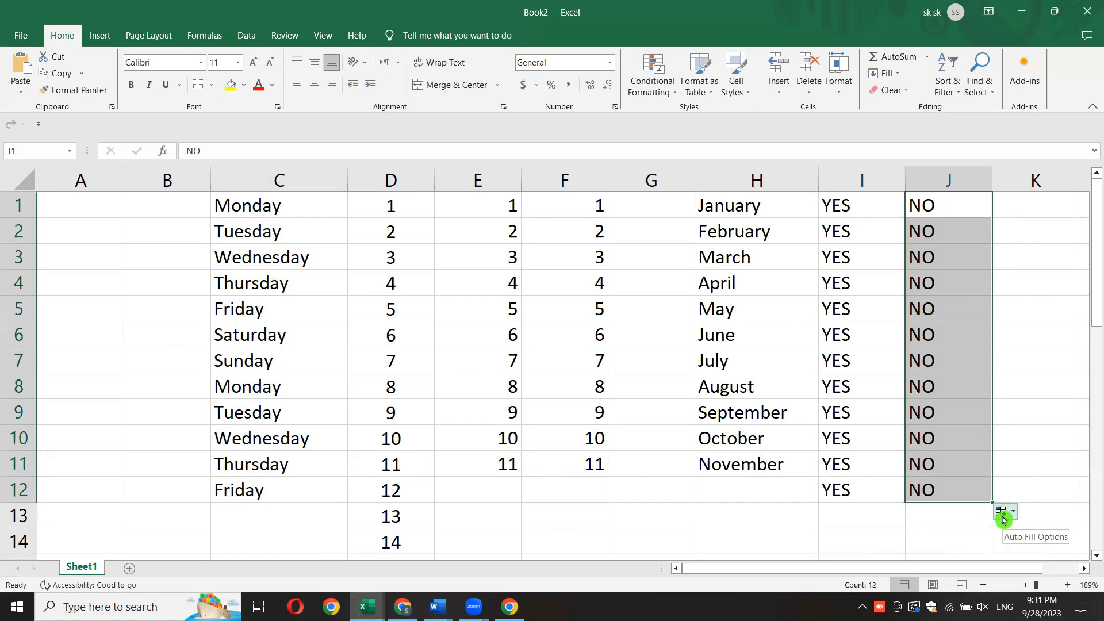
{"action": "left_click", "coordinate": [1004, 520]}
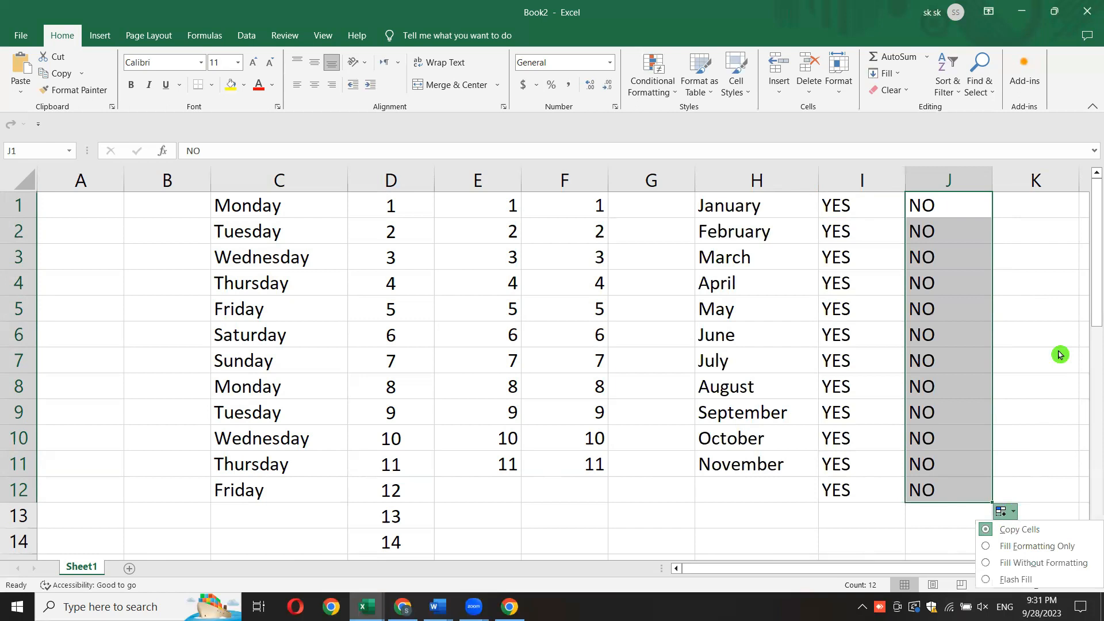
{"action": "left_click", "coordinate": [1026, 350]}
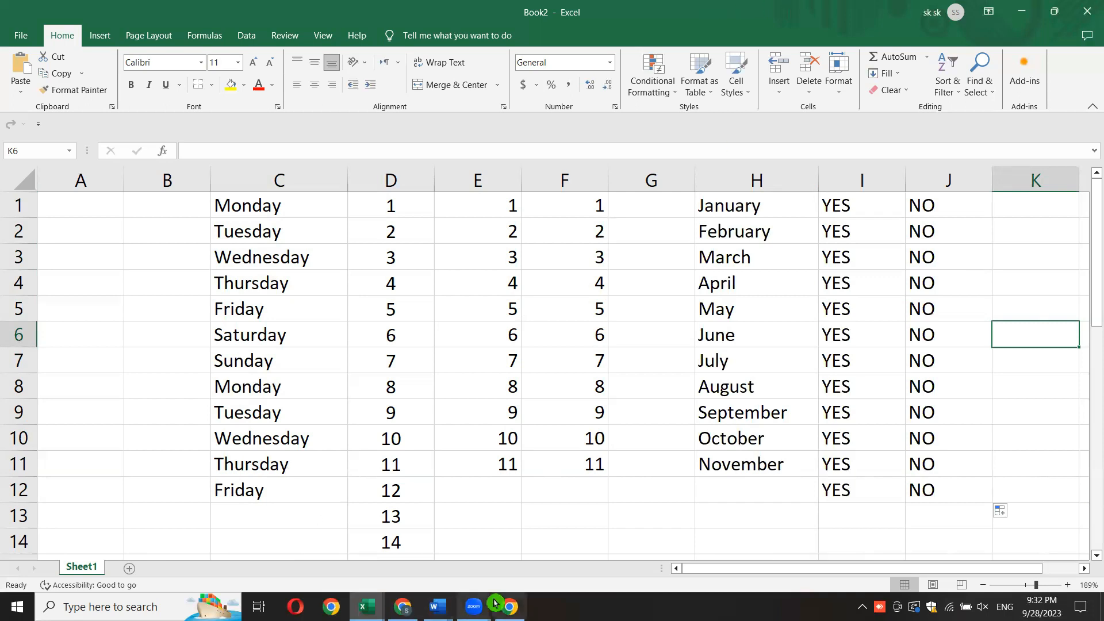
{"action": "key", "text": "ctrl+n"}
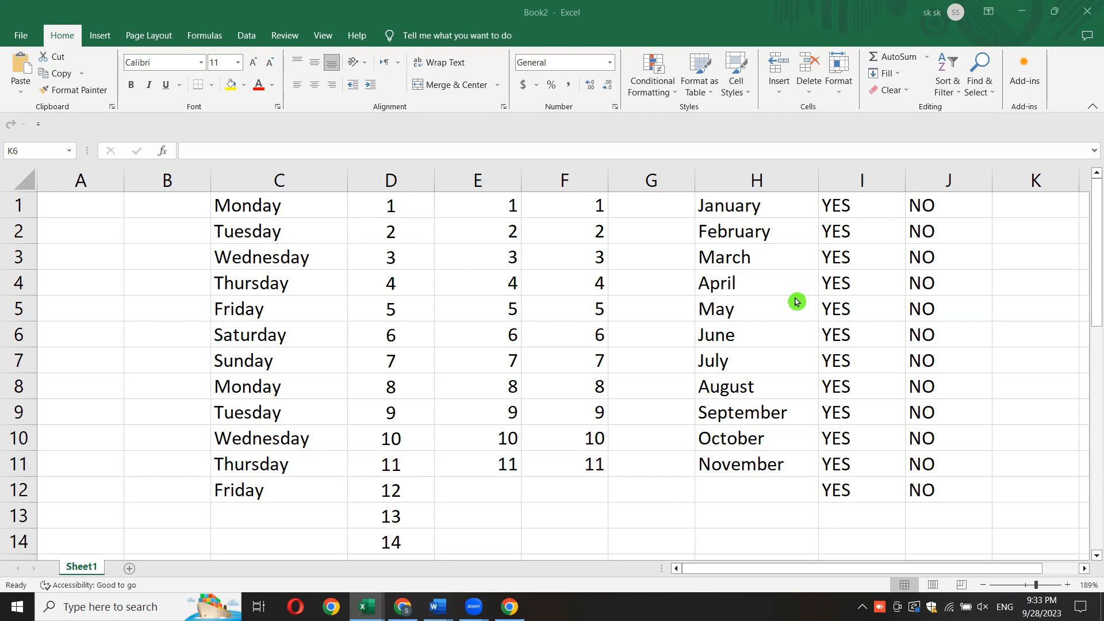
{"action": "left_click", "coordinate": [1094, 261]}
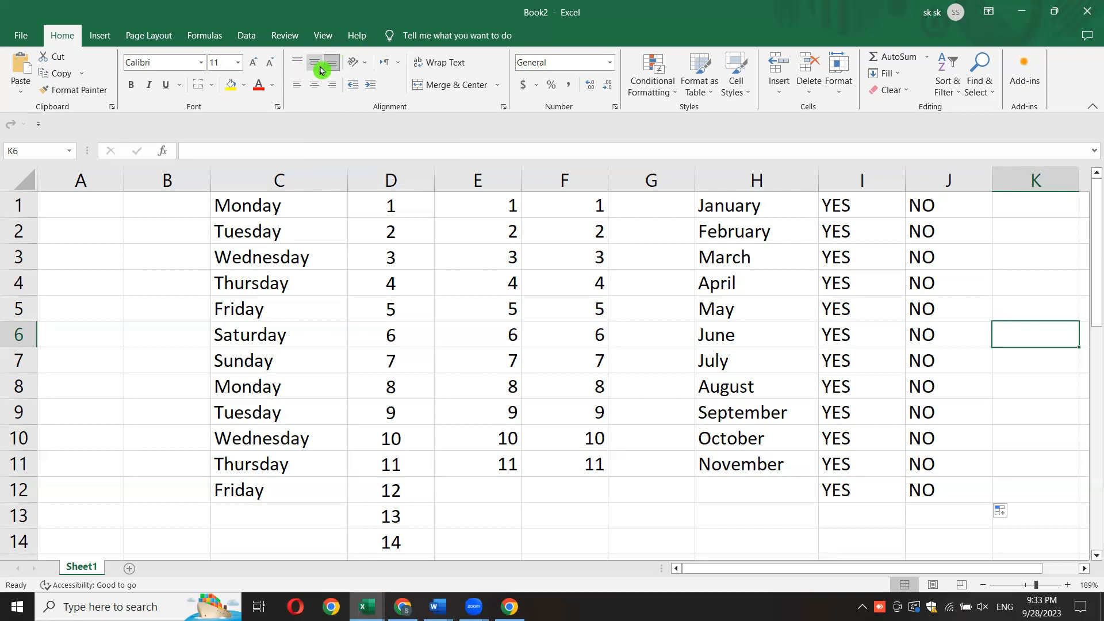
{"action": "left_click_drag", "start_coordinate": [231, 184], "coordinate": [935, 216]}
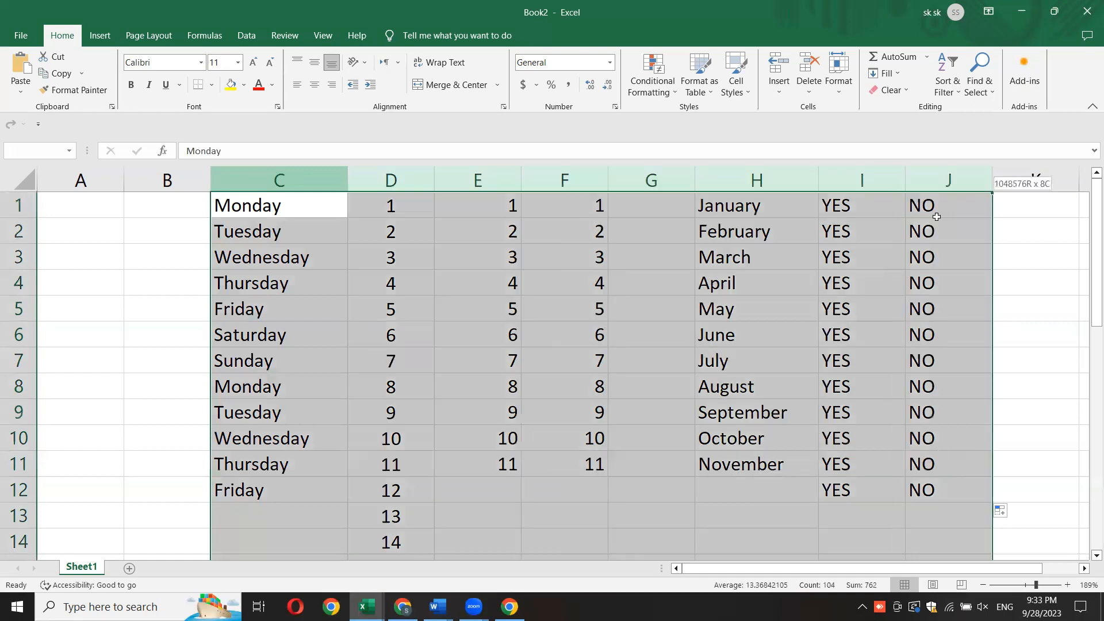
{"action": "left_click", "coordinate": [305, 280]}
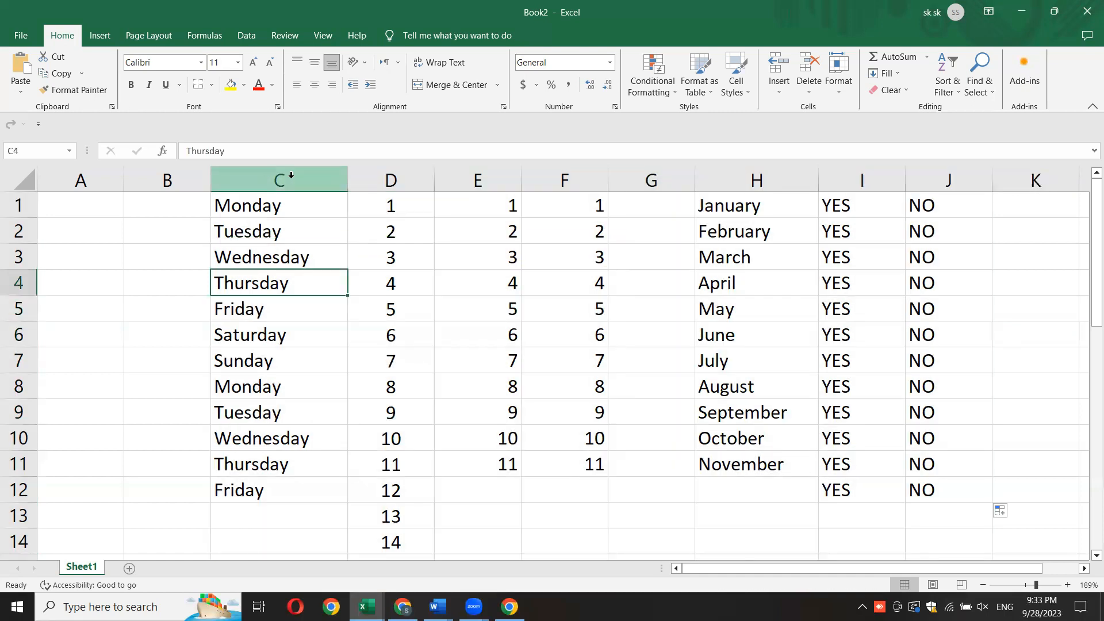
{"action": "left_click", "coordinate": [246, 178]}
{"action": "left_click", "coordinate": [241, 340]}
{"action": "left_click_drag", "start_coordinate": [229, 207], "coordinate": [912, 483]}
{"action": "left_click", "coordinate": [741, 514]}
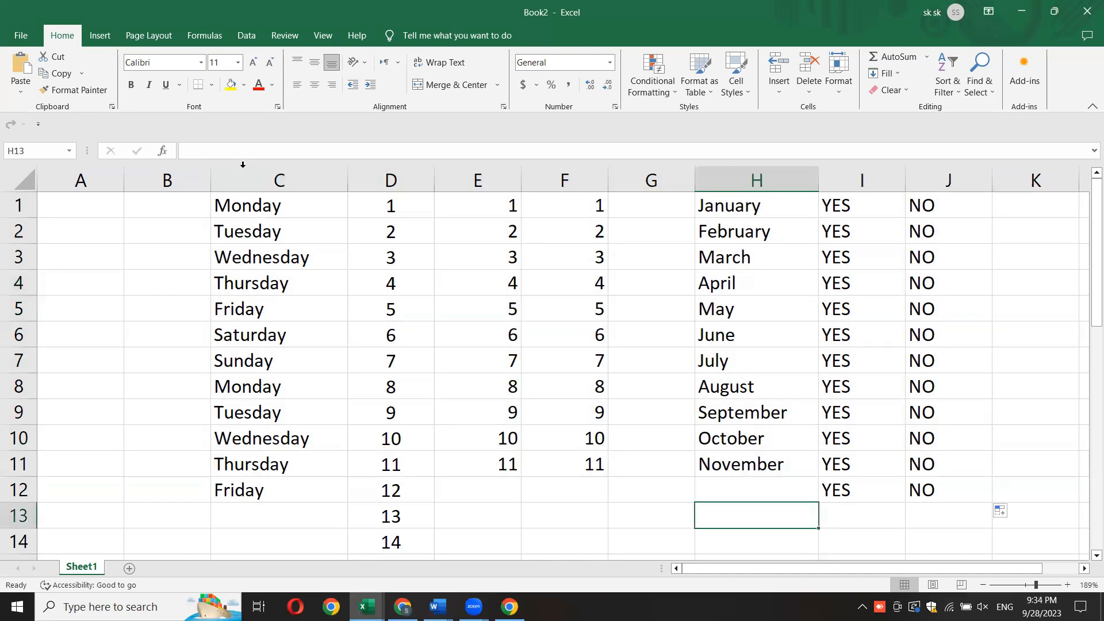
{"action": "left_click_drag", "start_coordinate": [244, 175], "coordinate": [980, 206]}
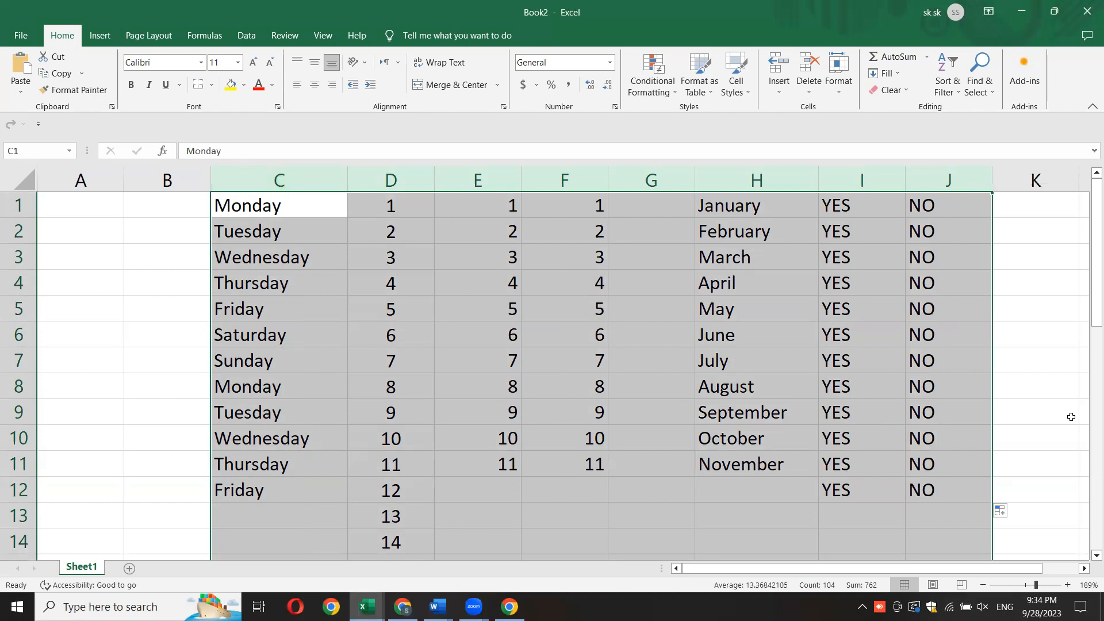
{"action": "left_click", "coordinate": [1092, 345]}
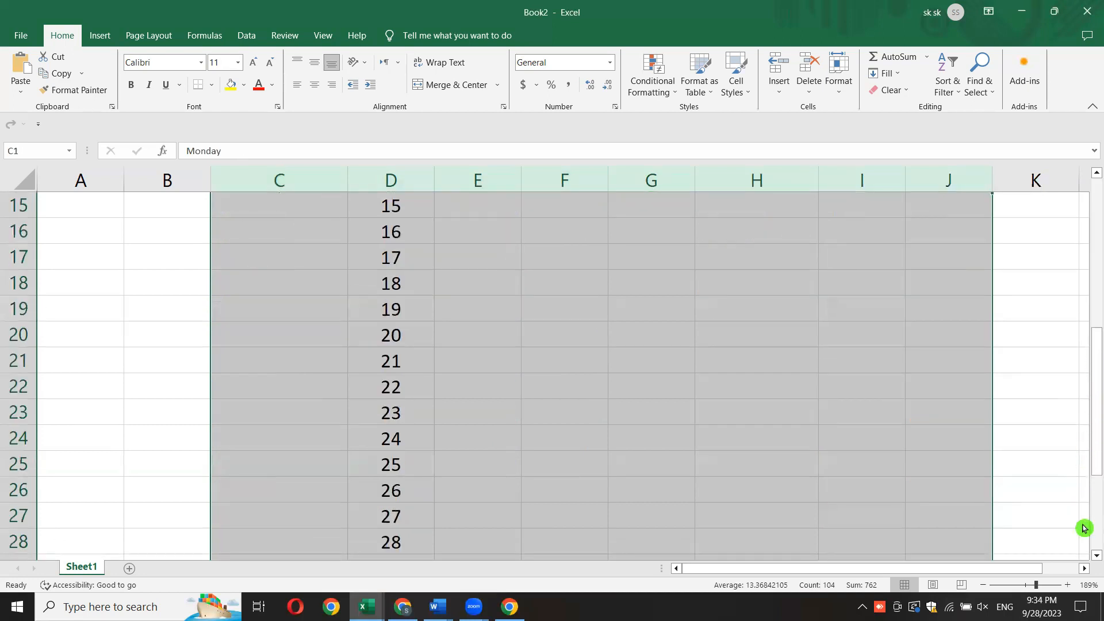
{"action": "scroll", "coordinate": [1068, 546], "scroll_direction": "down", "scroll_amount": 20}
{"action": "scroll", "coordinate": [1057, 542], "scroll_direction": "up", "scroll_amount": 20}
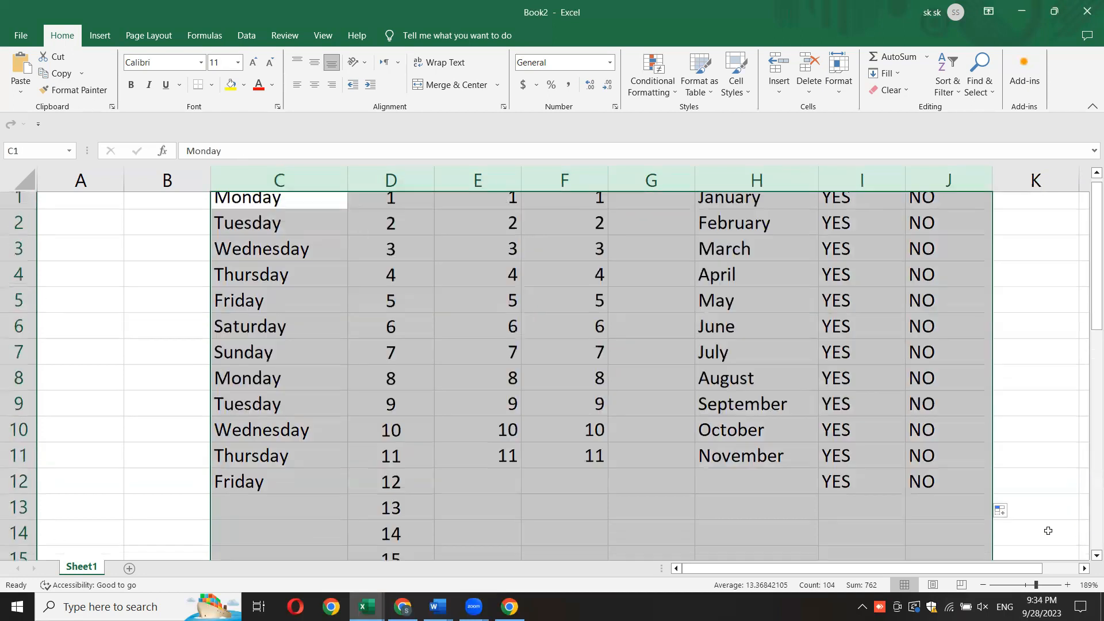
{"action": "left_click", "coordinate": [1094, 259]}
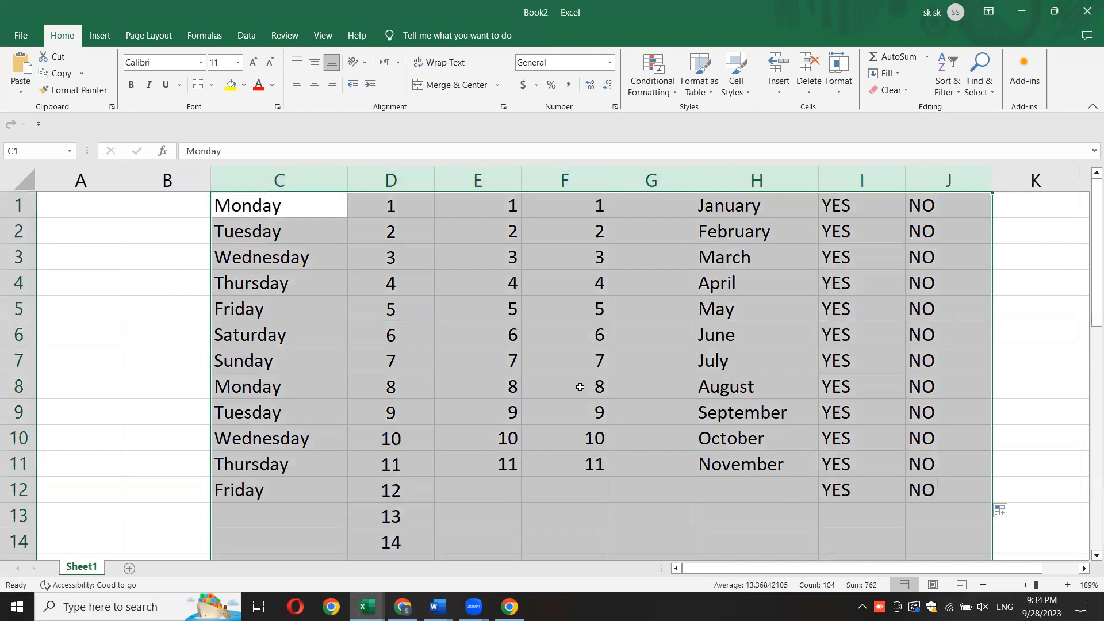
{"action": "left_click", "coordinate": [242, 430]}
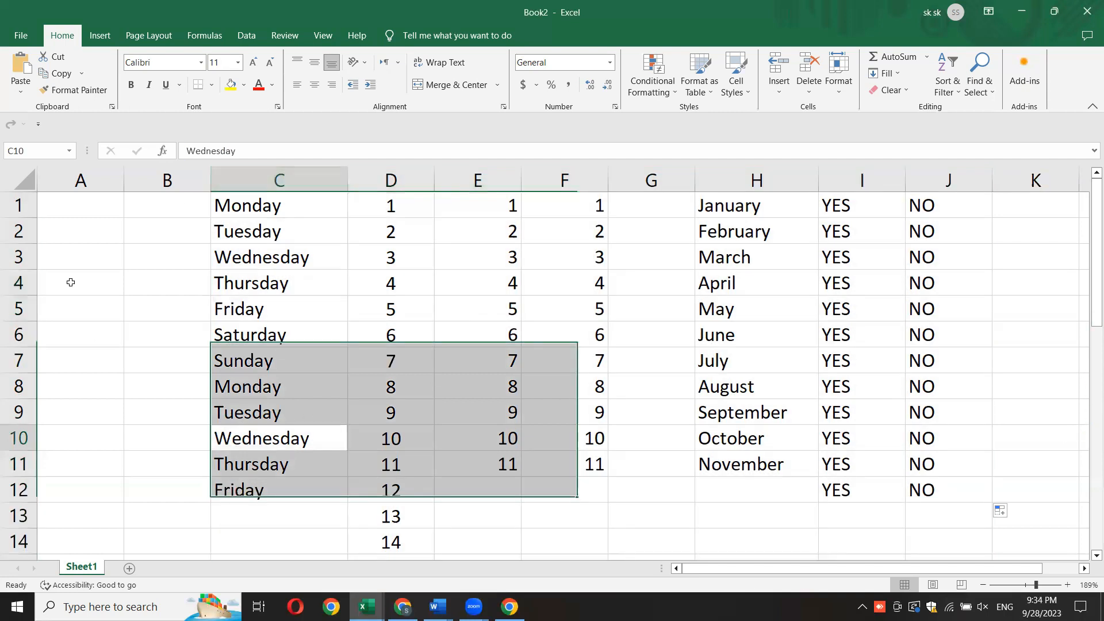
- Select columns C through J and apply middle vertical and centered horizontal alignment
{"action": "left_click_drag", "start_coordinate": [279, 178], "coordinate": [921, 182]}
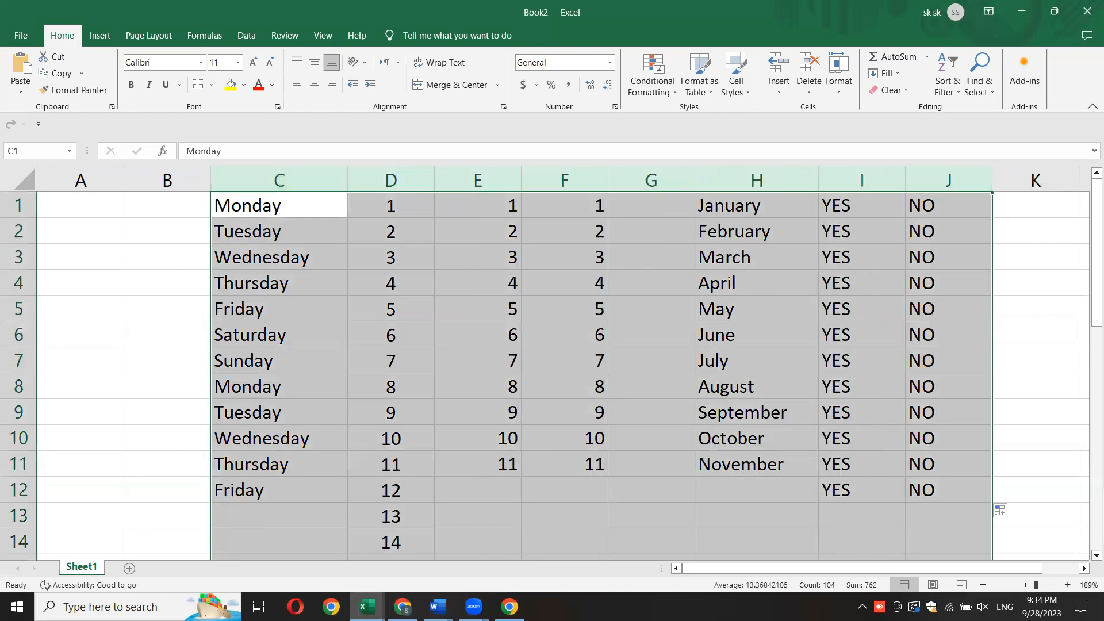
{"action": "left_click", "coordinate": [315, 64]}
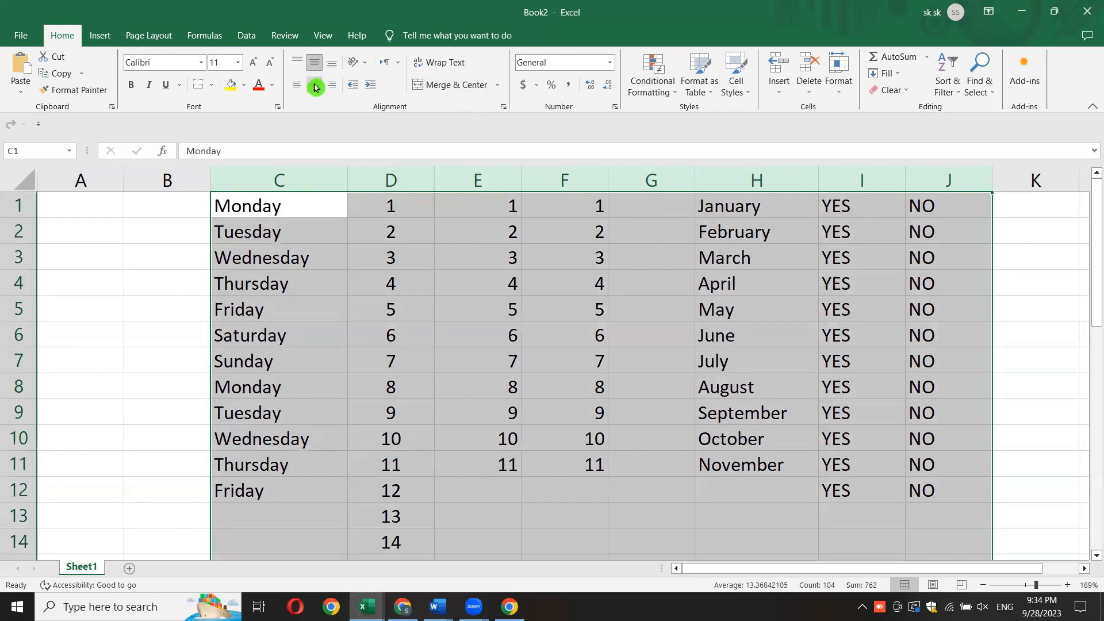
{"action": "left_click", "coordinate": [315, 86]}
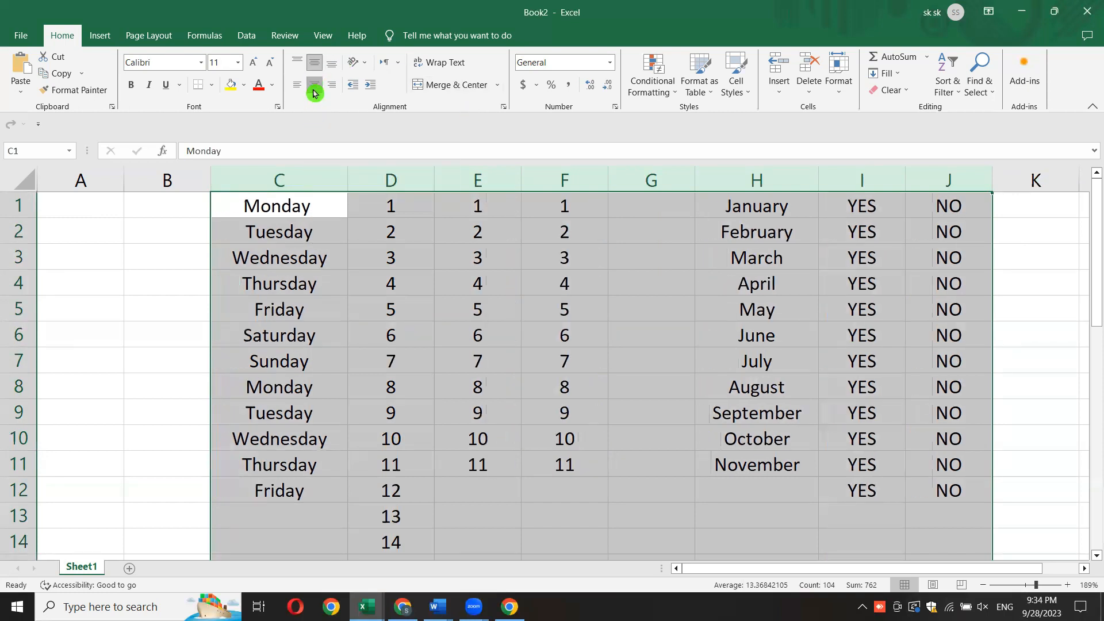
- Switch columns C through J to bottom vertical and left horizontal alignment
{"action": "left_click", "coordinate": [315, 89]}
{"action": "left_click", "coordinate": [296, 62]}
{"action": "left_click", "coordinate": [297, 62]}
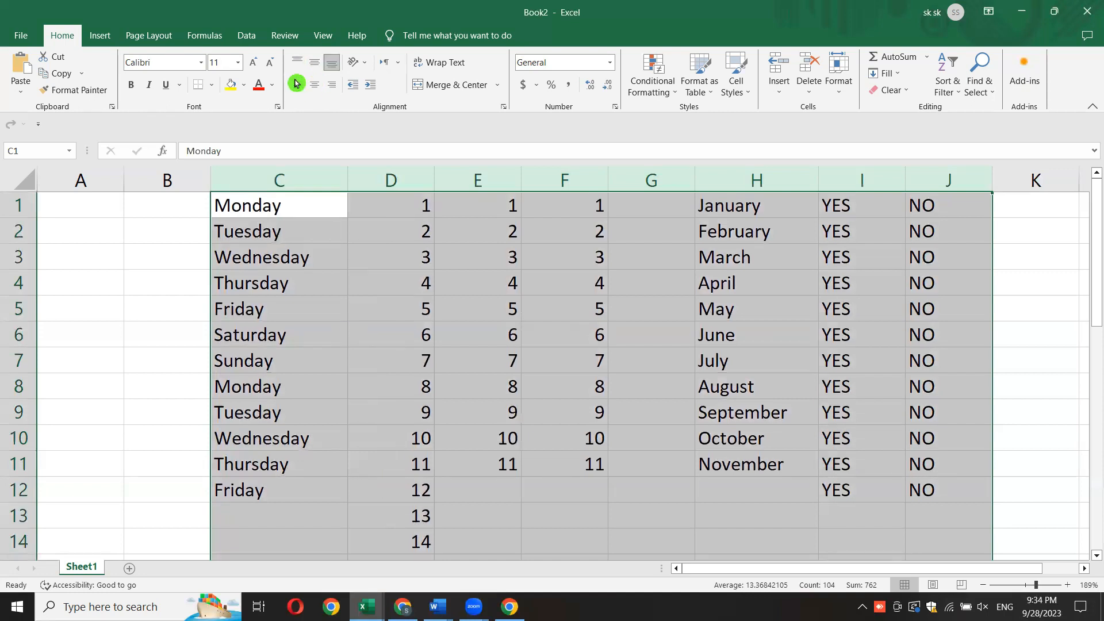
{"action": "left_click", "coordinate": [296, 84]}
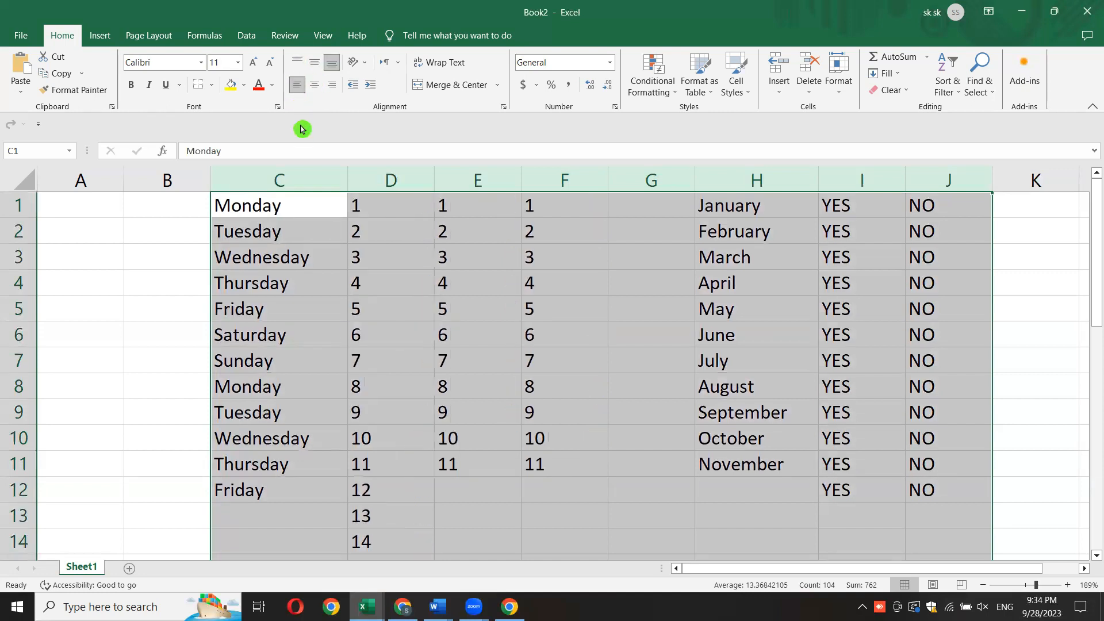
- Set columns C through J back to centered horizontal and middle vertical alignment and deselect them
{"action": "left_click", "coordinate": [312, 87]}
{"action": "left_click", "coordinate": [315, 66]}
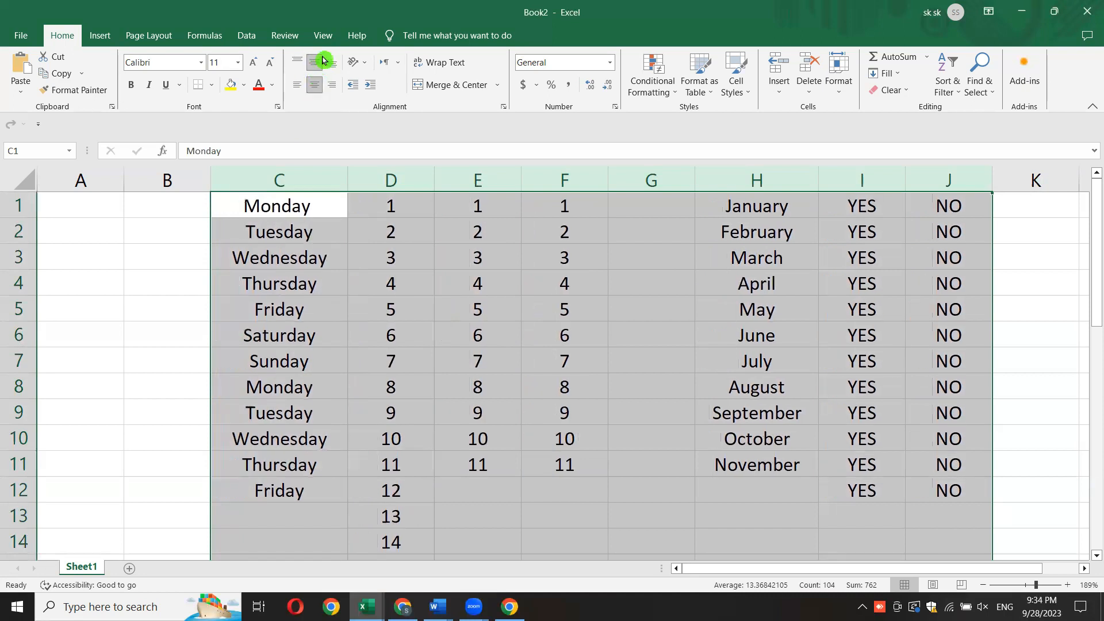
{"action": "left_click", "coordinate": [669, 339]}
{"action": "left_click", "coordinate": [316, 64]}
{"action": "left_click", "coordinate": [315, 63]}
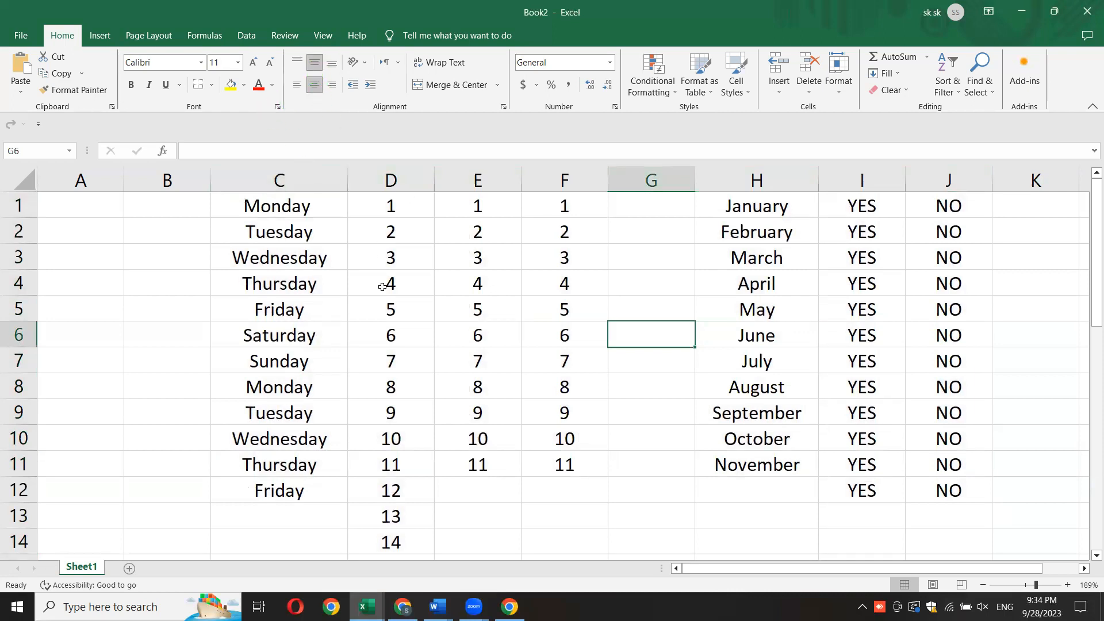
- Delete the empty column G between the numbers and the months
{"action": "left_click", "coordinate": [711, 393]}
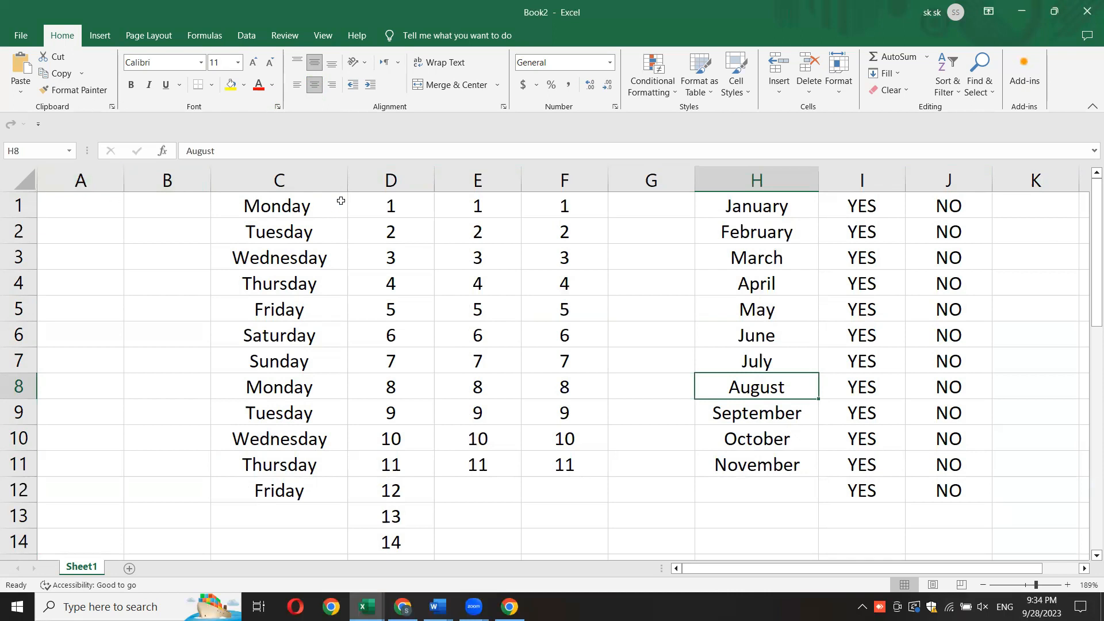
{"action": "left_click", "coordinate": [653, 178]}
{"action": "right_click", "coordinate": [655, 181]}
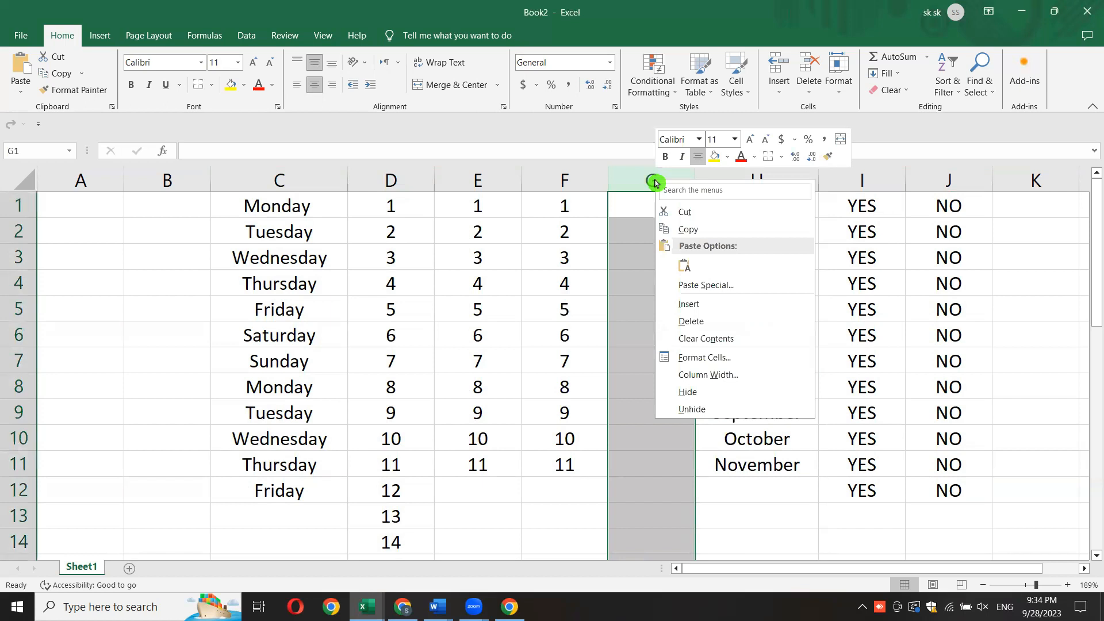
{"action": "left_click", "coordinate": [694, 327]}
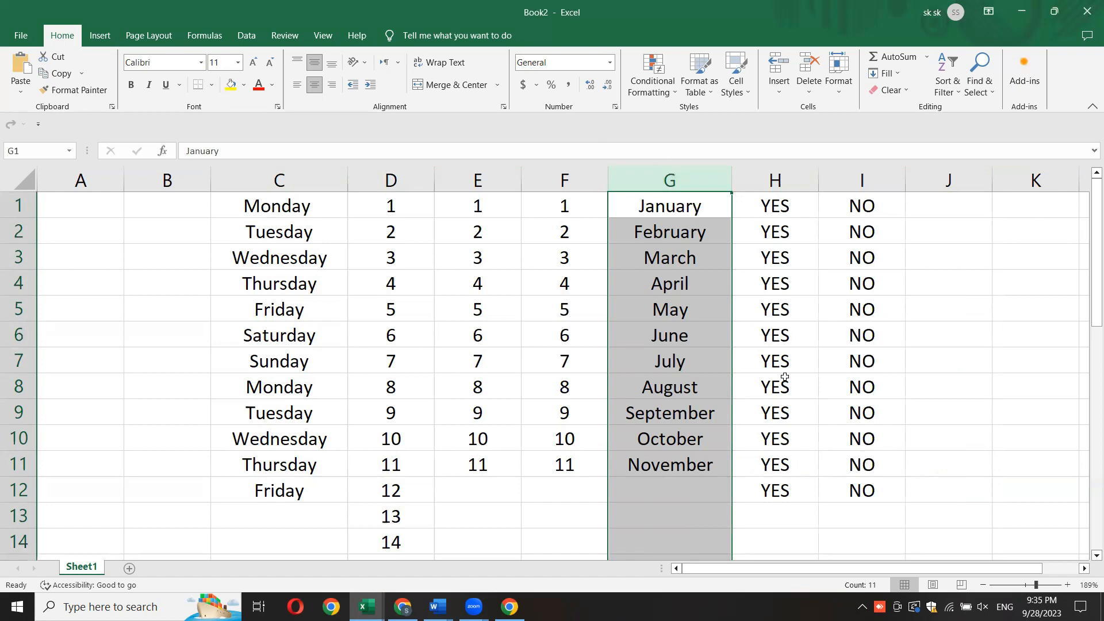
- Insert an empty column before the months column and deselect it
{"action": "left_click", "coordinate": [942, 386]}
{"action": "left_click", "coordinate": [670, 179]}
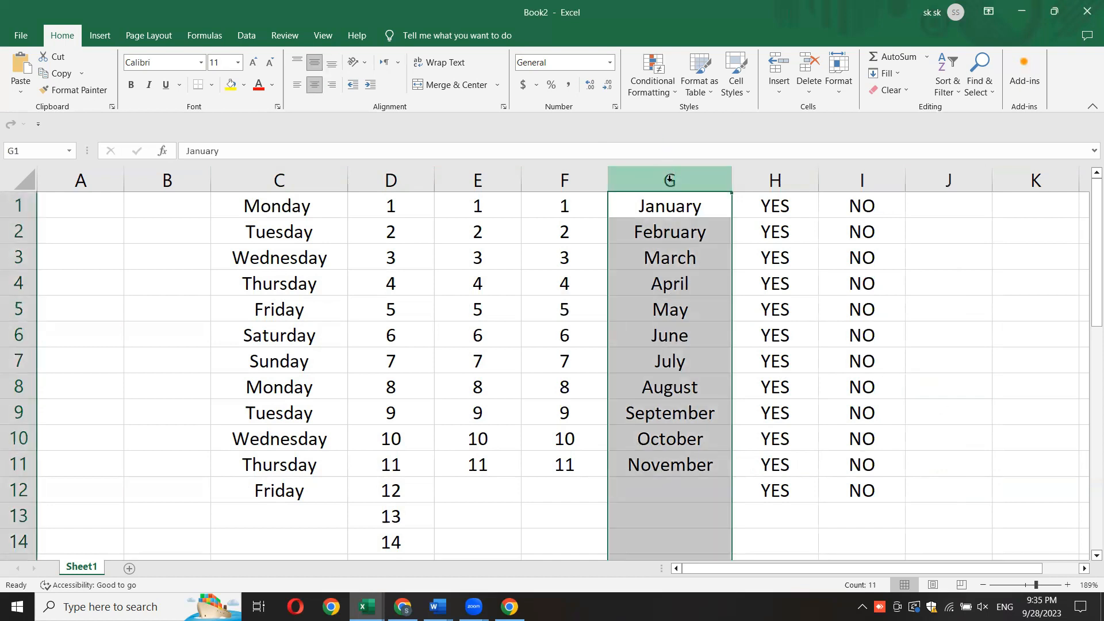
{"action": "right_click", "coordinate": [670, 182]}
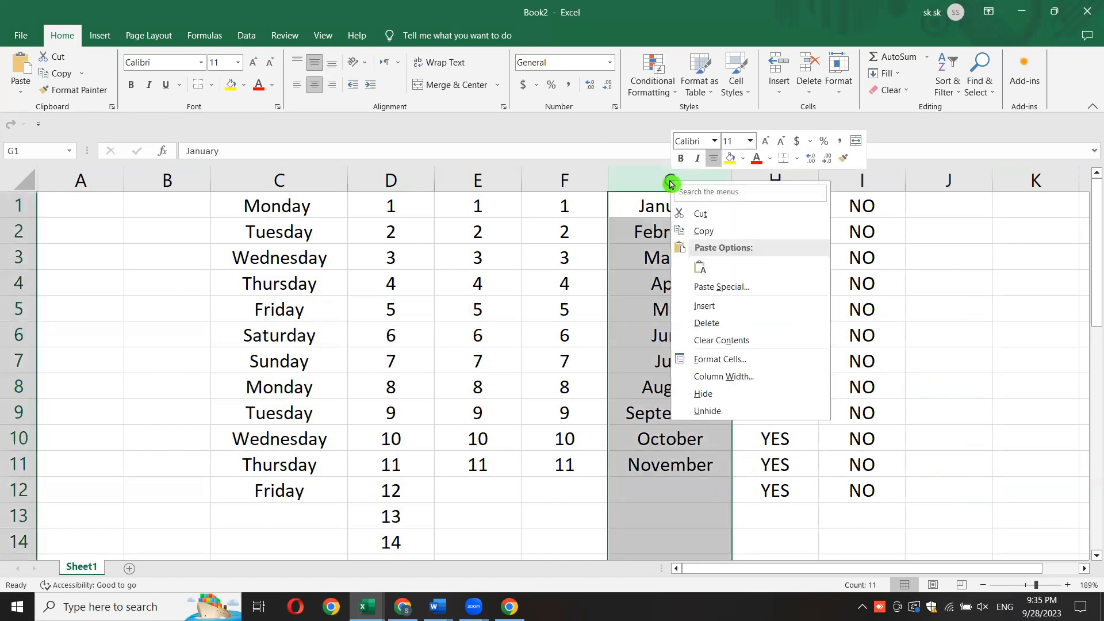
{"action": "left_click", "coordinate": [699, 304]}
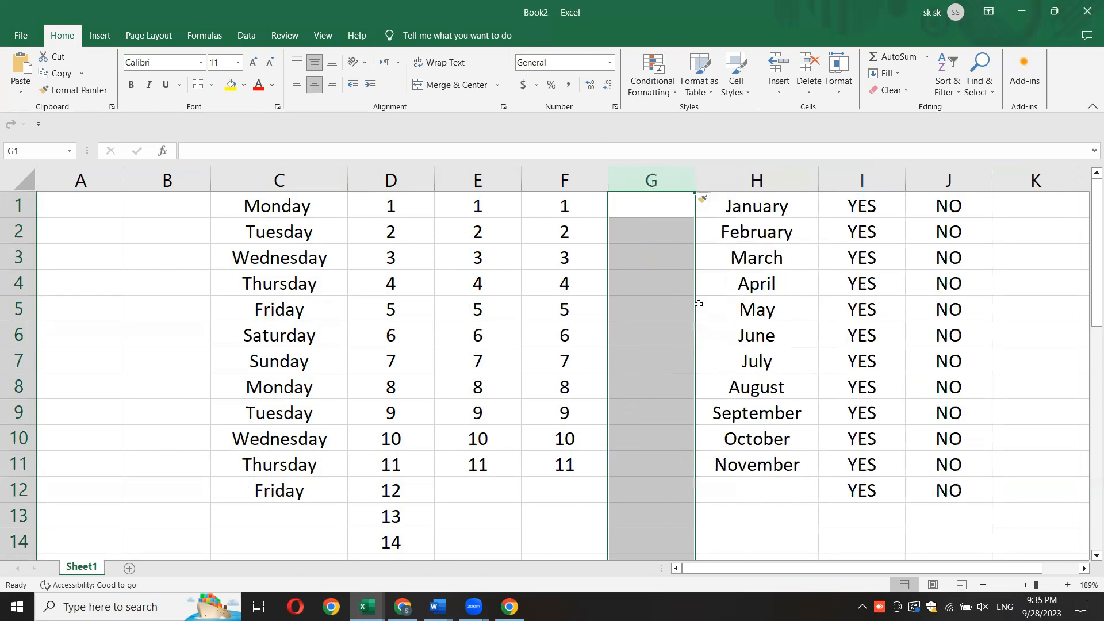
{"action": "left_click", "coordinate": [681, 357]}
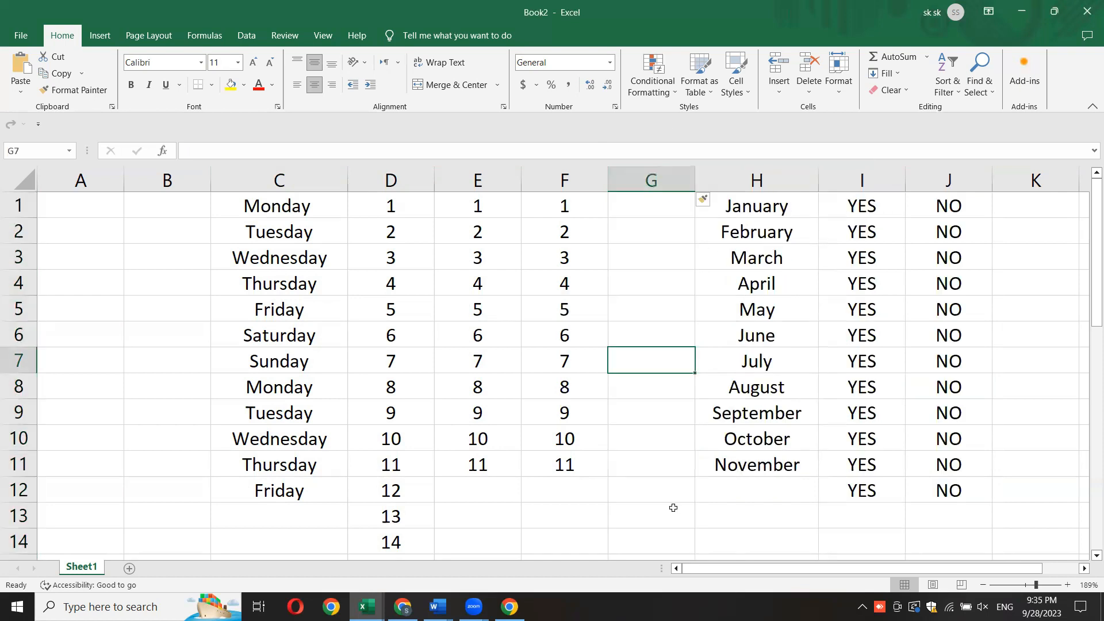
- Delete the newly inserted empty column G
{"action": "left_click", "coordinate": [652, 179]}
{"action": "right_click", "coordinate": [654, 182]}
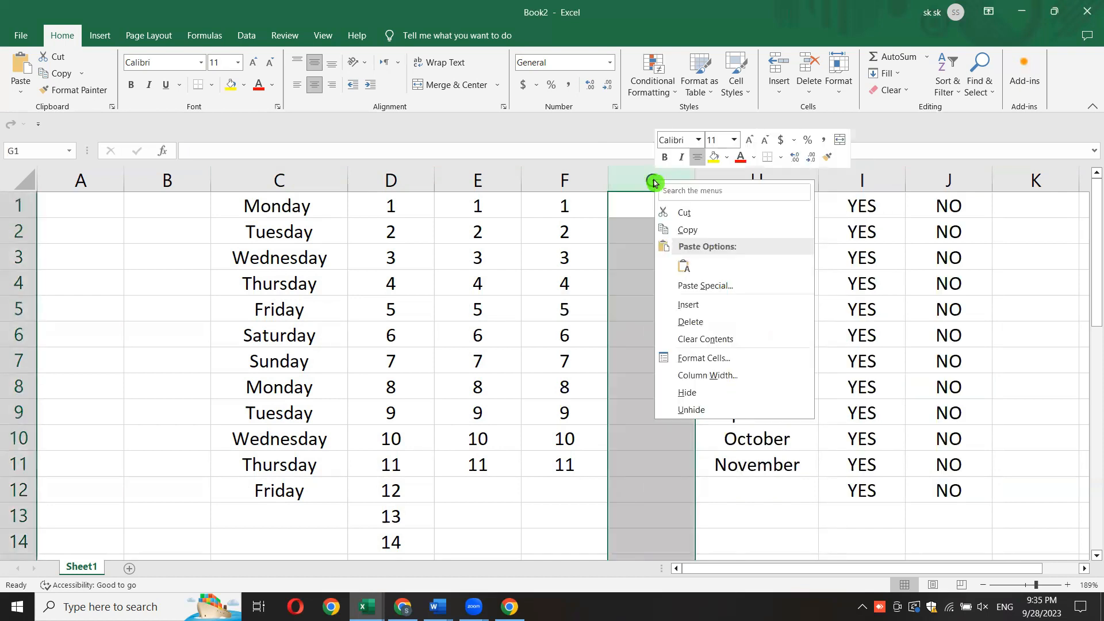
{"action": "left_click", "coordinate": [684, 322]}
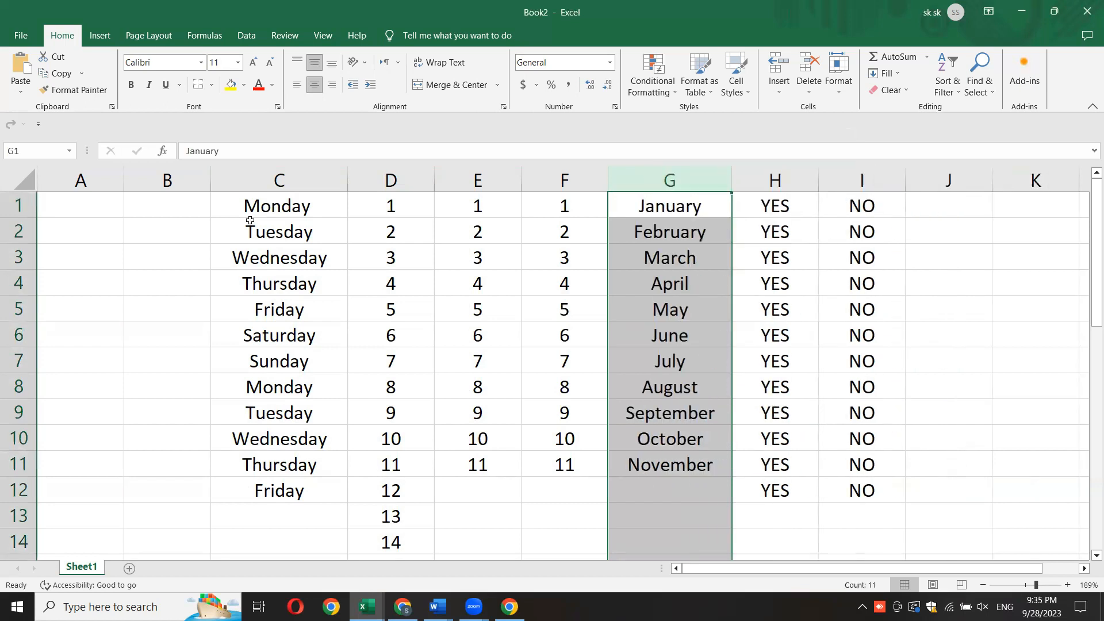
- Delete the two empty columns A and B before the weekdays
{"action": "left_click_drag", "start_coordinate": [82, 177], "coordinate": [129, 178]}
{"action": "right_click", "coordinate": [141, 183]}
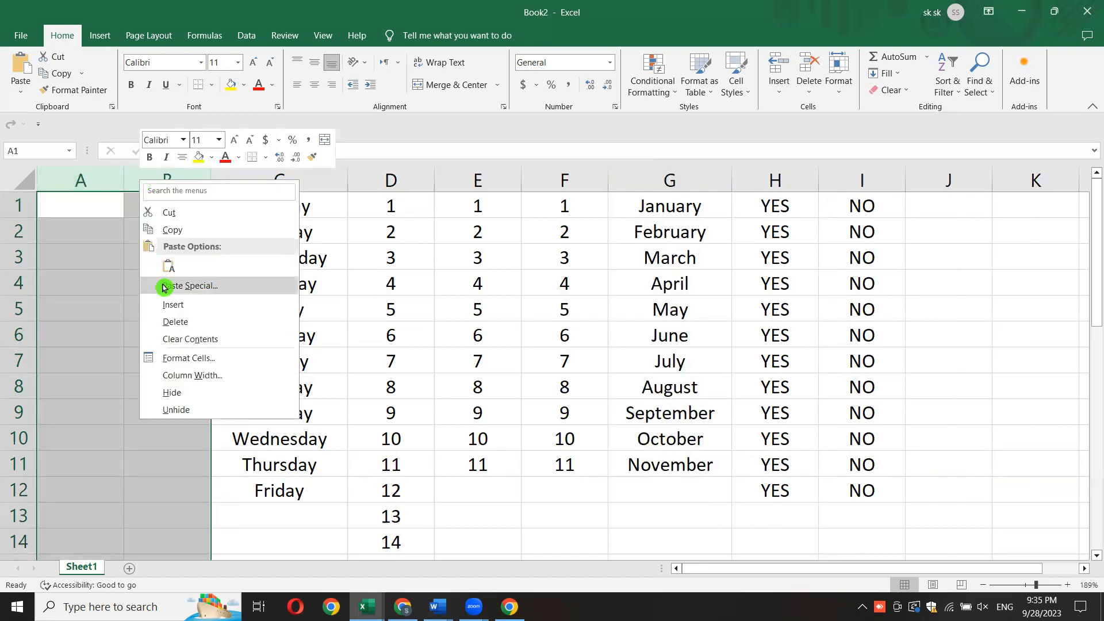
{"action": "left_click", "coordinate": [172, 323]}
{"action": "left_click", "coordinate": [899, 376]}
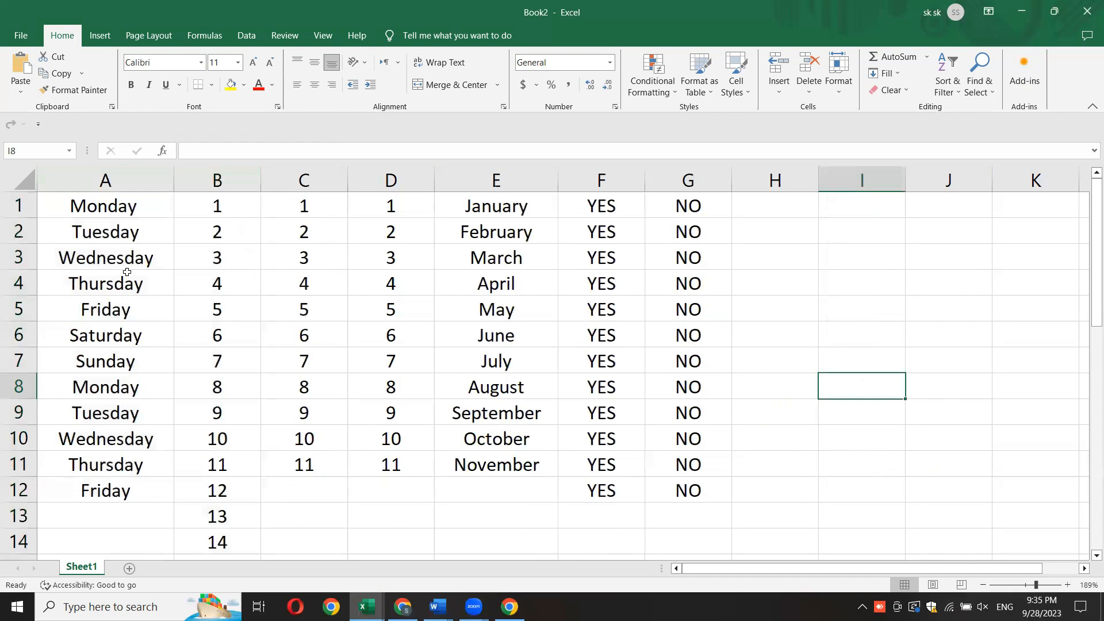
- Apply All Borders to the range A1:G12 and deselect it
{"action": "left_click_drag", "start_coordinate": [66, 199], "coordinate": [689, 488]}
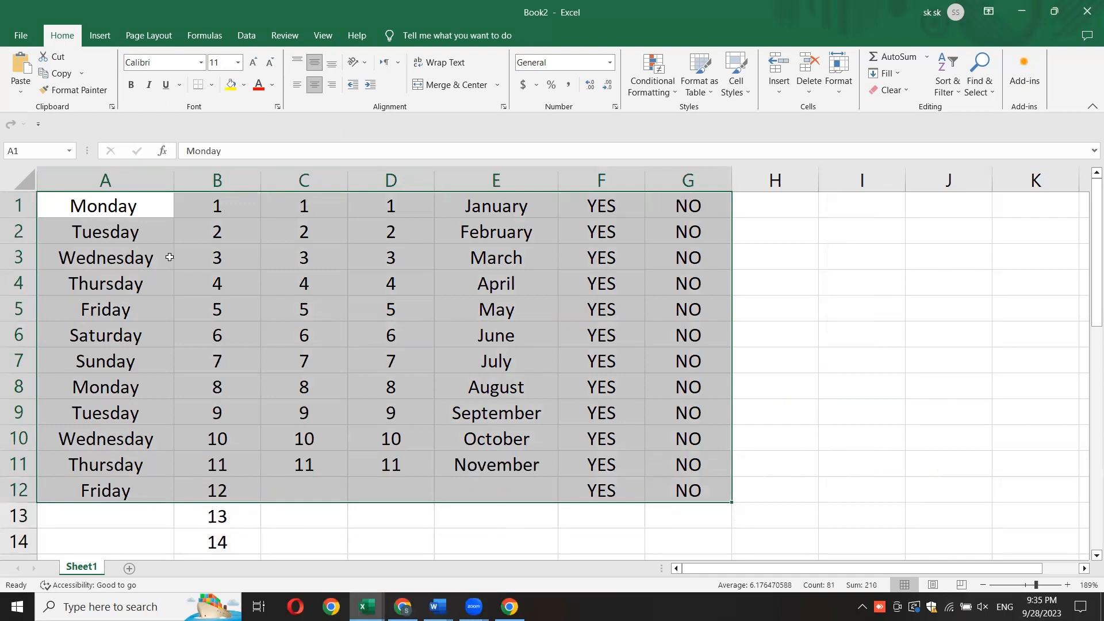
{"action": "left_click", "coordinate": [212, 84]}
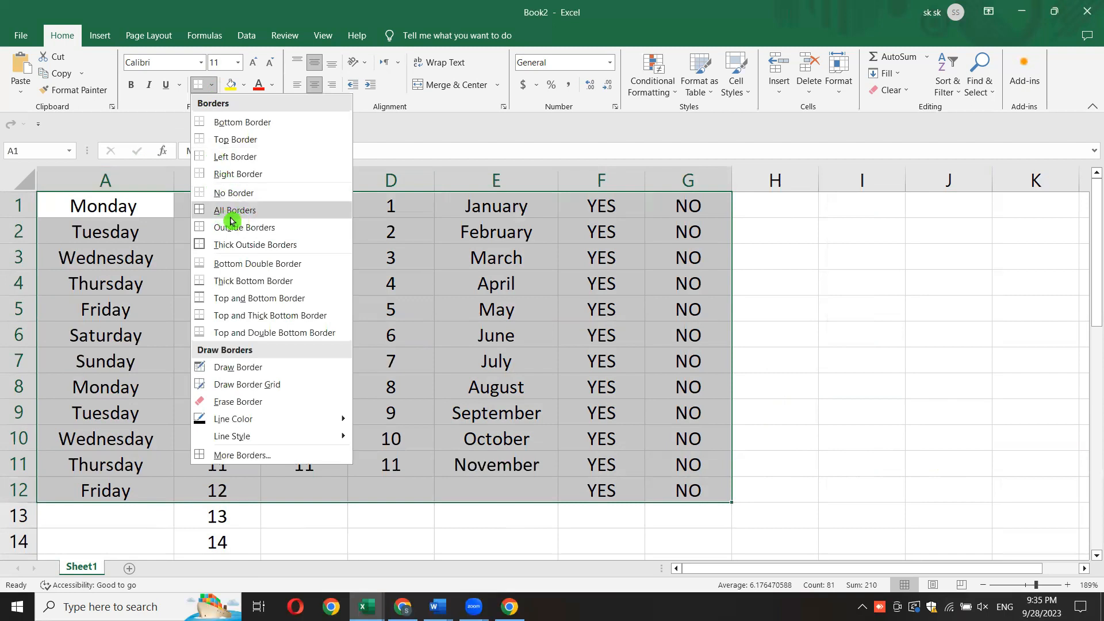
{"action": "left_click", "coordinate": [273, 208]}
{"action": "left_click", "coordinate": [834, 384]}
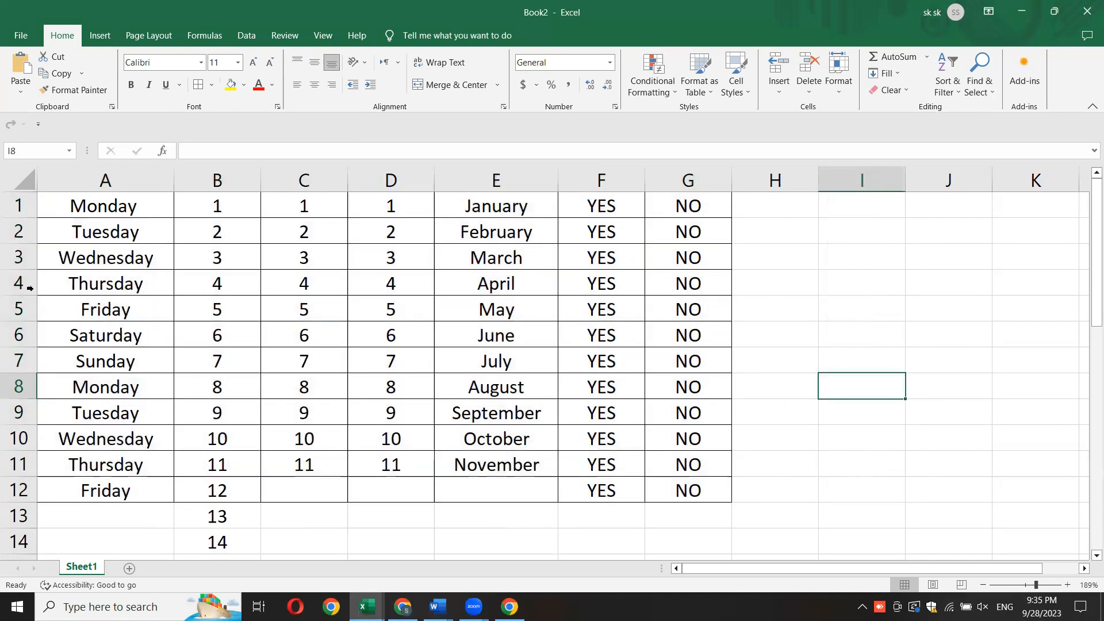
- Set the border line color to standard orange and draw a short line between cells I5 and I6
{"action": "left_click_drag", "start_coordinate": [72, 204], "coordinate": [685, 489]}
{"action": "left_click", "coordinate": [211, 85]}
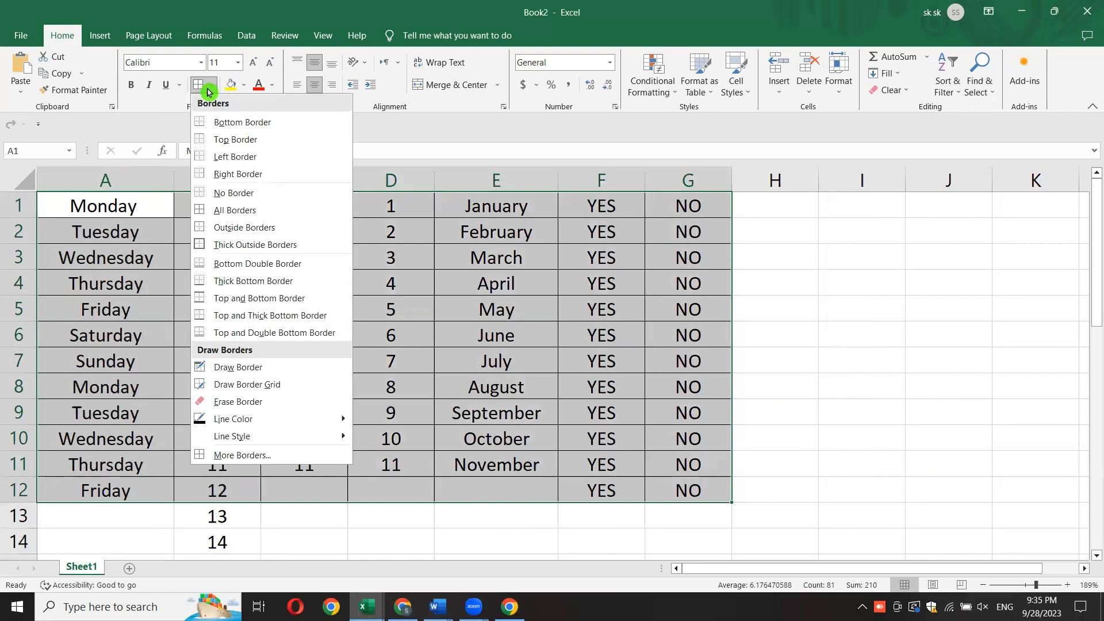
{"action": "mouse_move", "coordinate": [252, 424]}
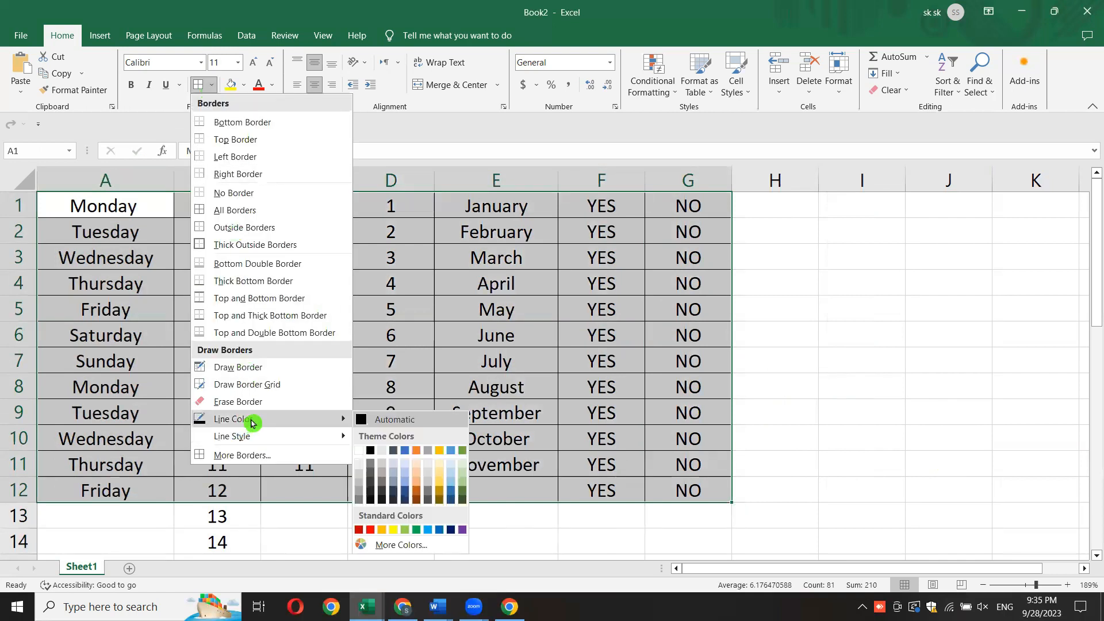
{"action": "left_click", "coordinate": [385, 532]}
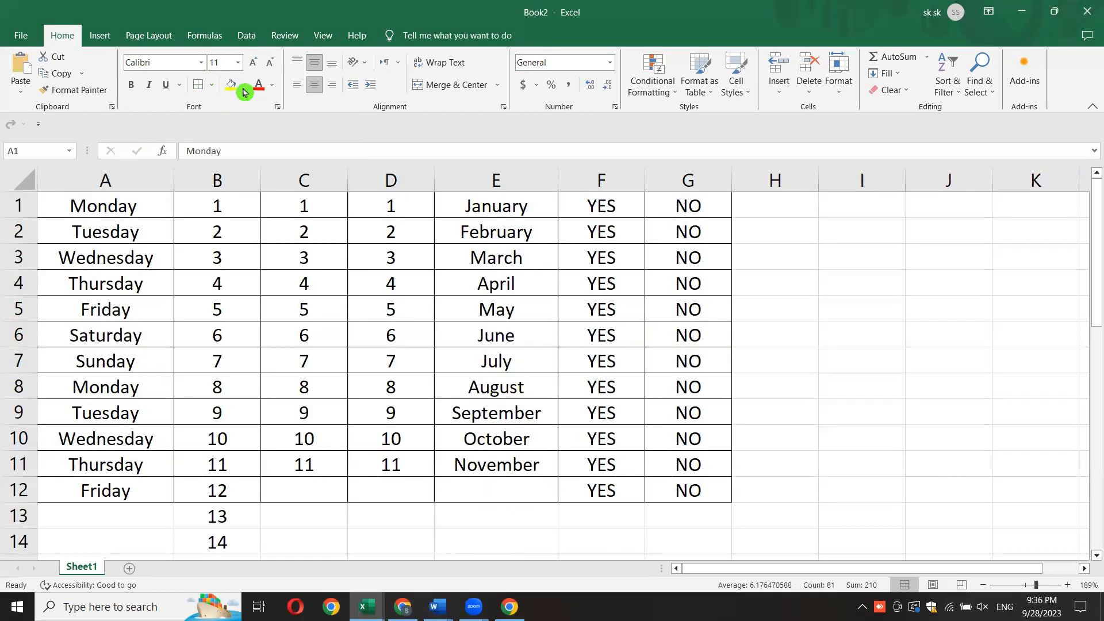
{"action": "left_click", "coordinate": [213, 85]}
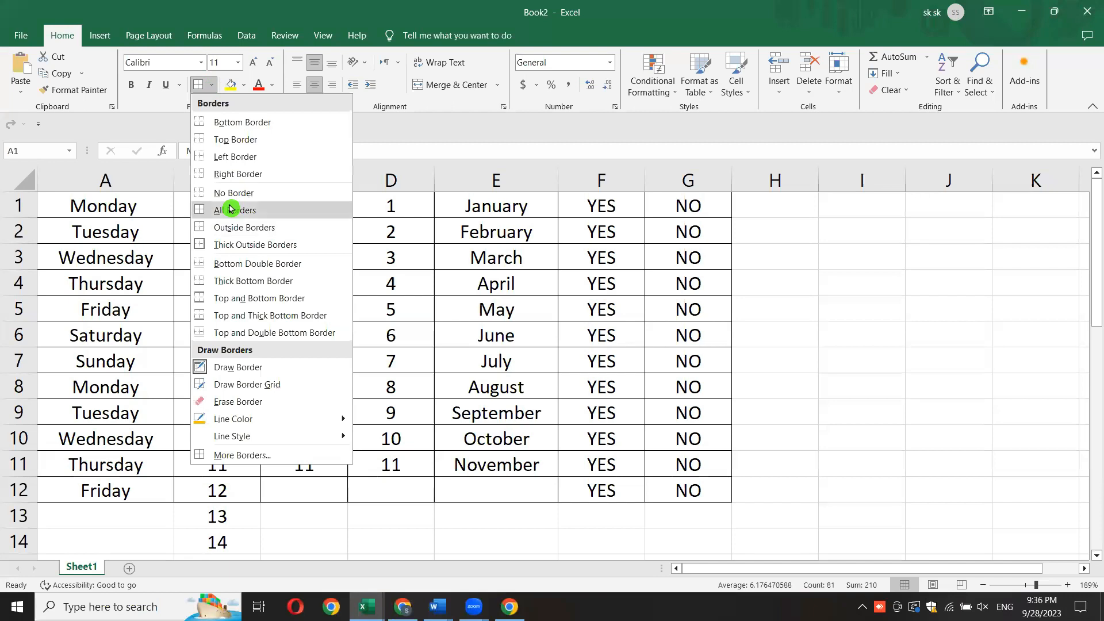
{"action": "key", "text": "Escape"}
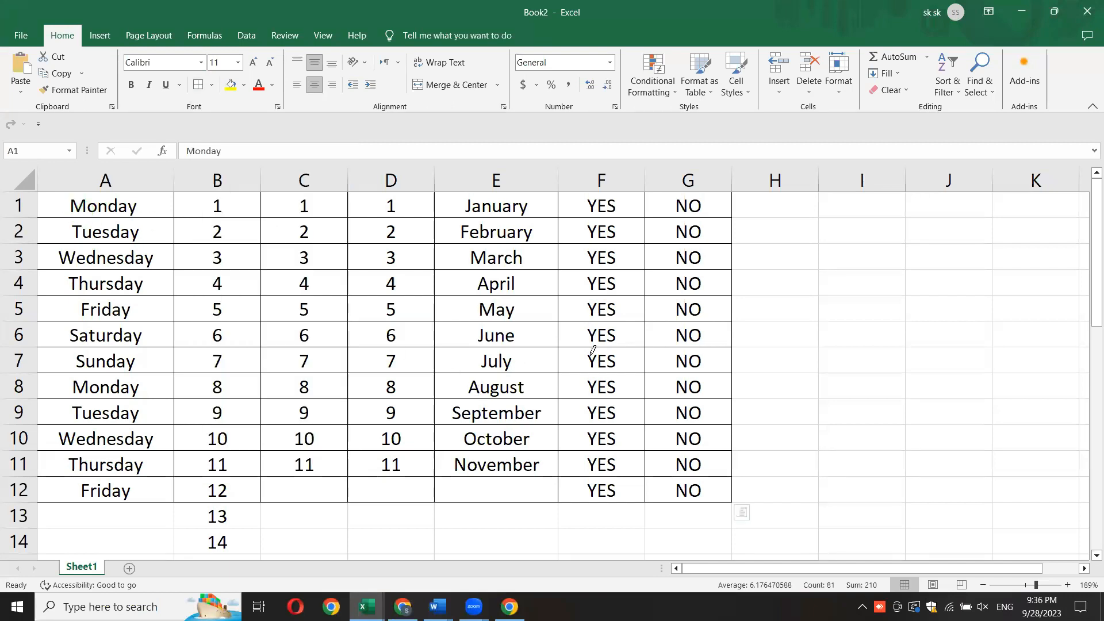
{"action": "left_click", "coordinate": [899, 321]}
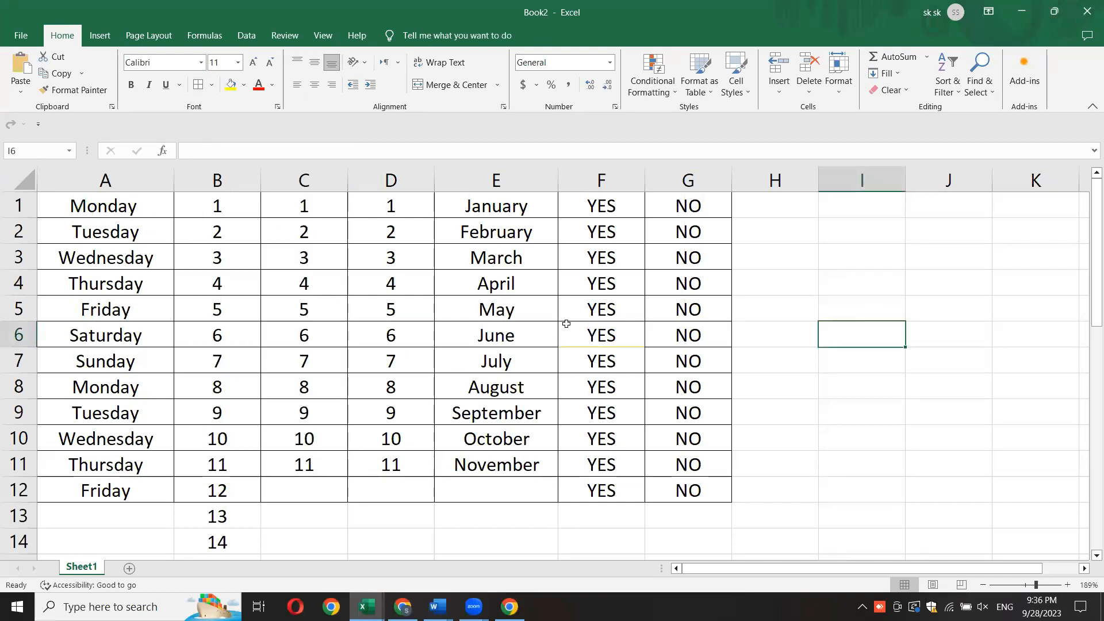
- Choose the orange line color again, draw borders freehand around several cell blocks within A1:G12, and leave border drawing
{"action": "mouse_move", "coordinate": [80, 209]}
{"action": "left_mouse_down"}
{"action": "mouse_move", "coordinate": [259, 315]}
{"action": "mouse_move", "coordinate": [687, 491]}
{"action": "left_mouse_up"}
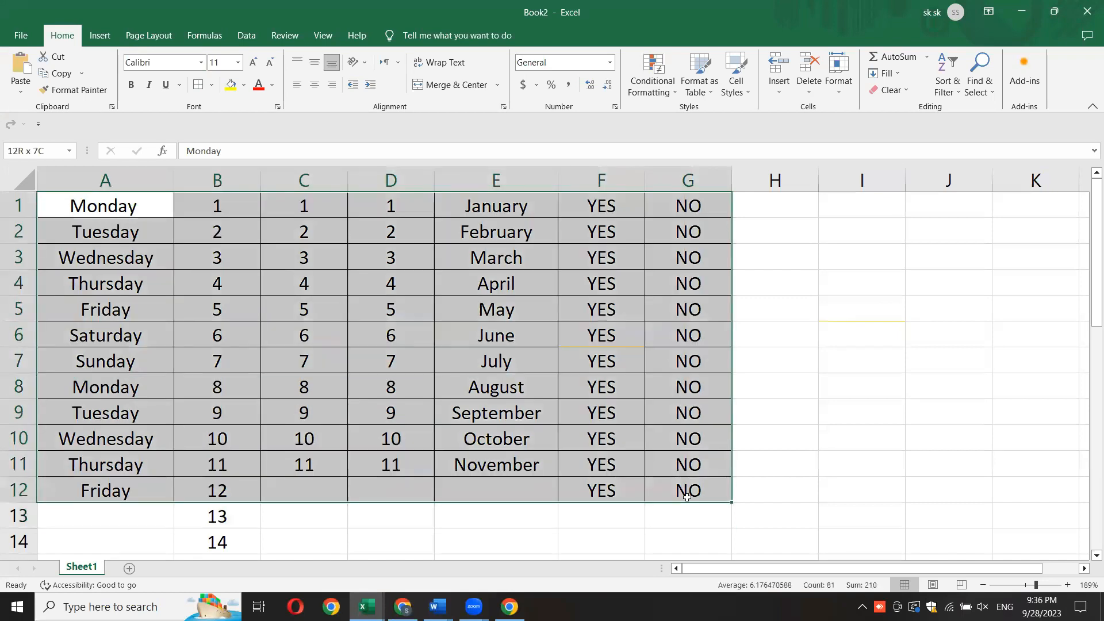
{"action": "left_click", "coordinate": [211, 84]}
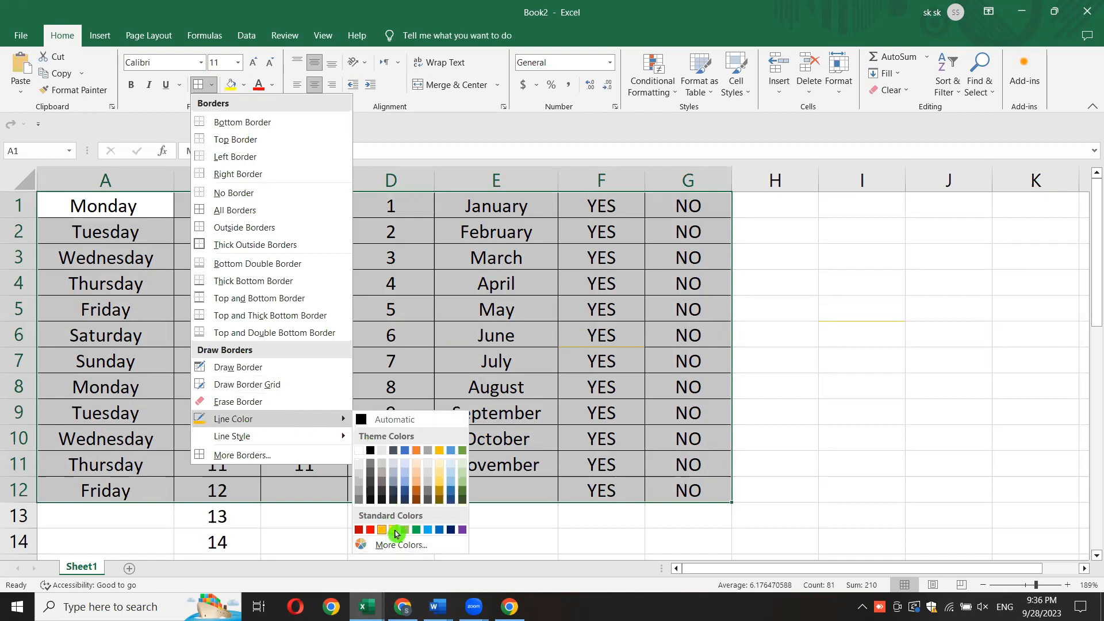
{"action": "left_click", "coordinate": [382, 530]}
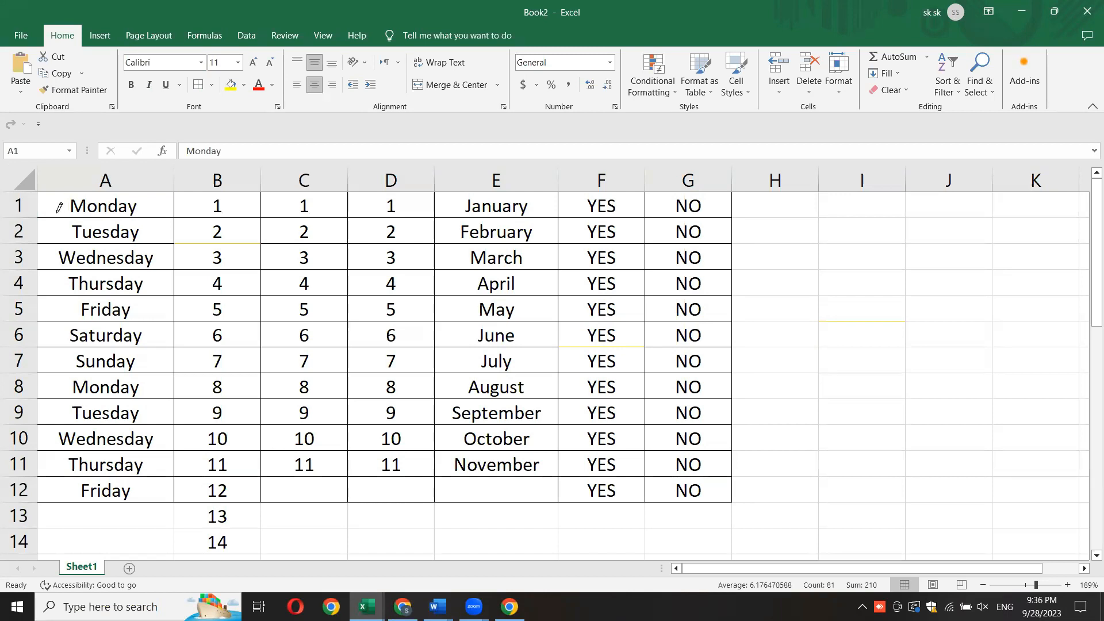
{"action": "left_click_drag", "start_coordinate": [139, 208], "coordinate": [333, 208]}
{"action": "mouse_move", "coordinate": [593, 215]}
{"action": "left_mouse_down"}
{"action": "mouse_move", "coordinate": [653, 373]}
{"action": "mouse_move", "coordinate": [708, 405]}
{"action": "mouse_move", "coordinate": [688, 383]}
{"action": "mouse_move", "coordinate": [508, 312]}
{"action": "mouse_move", "coordinate": [305, 281]}
{"action": "mouse_move", "coordinate": [264, 215]}
{"action": "mouse_move", "coordinate": [473, 244]}
{"action": "mouse_move", "coordinate": [584, 358]}
{"action": "mouse_move", "coordinate": [602, 410]}
{"action": "left_mouse_up"}
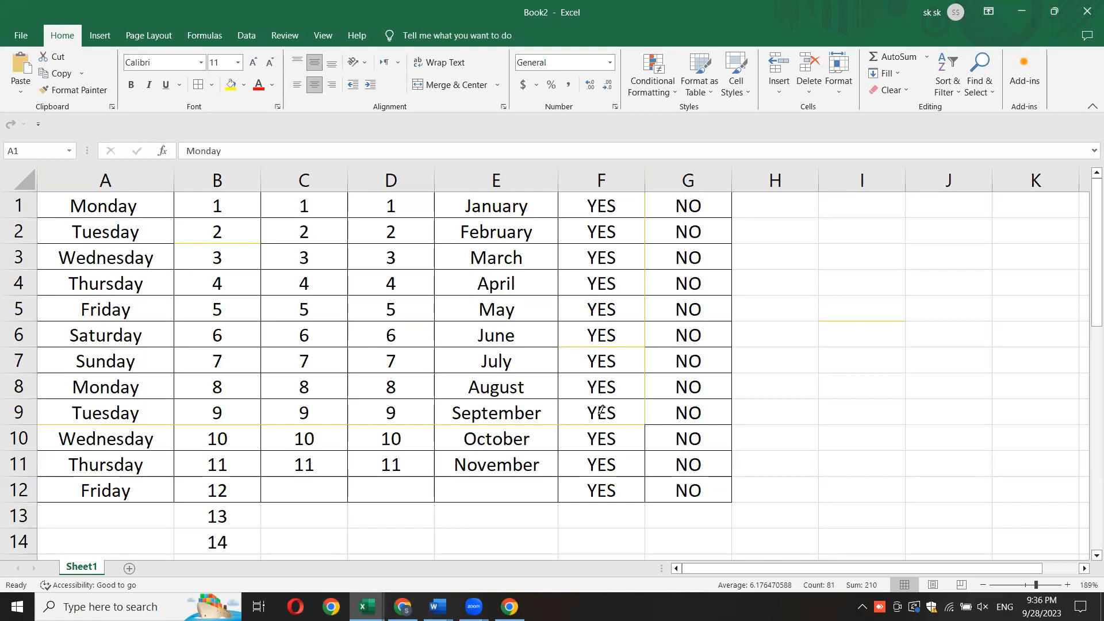
{"action": "mouse_move", "coordinate": [199, 318]}
{"action": "left_mouse_down"}
{"action": "mouse_move", "coordinate": [357, 362]}
{"action": "mouse_move", "coordinate": [392, 345]}
{"action": "left_mouse_up"}
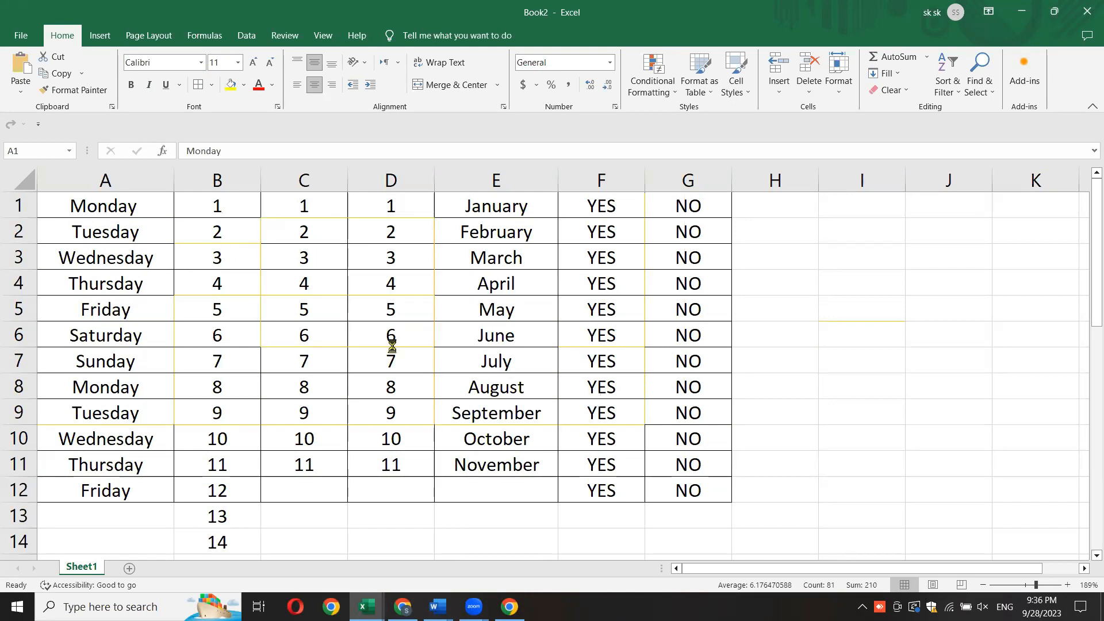
{"action": "left_click_drag", "start_coordinate": [584, 380], "coordinate": [592, 390]}
{"action": "left_click_drag", "start_coordinate": [642, 272], "coordinate": [690, 434]}
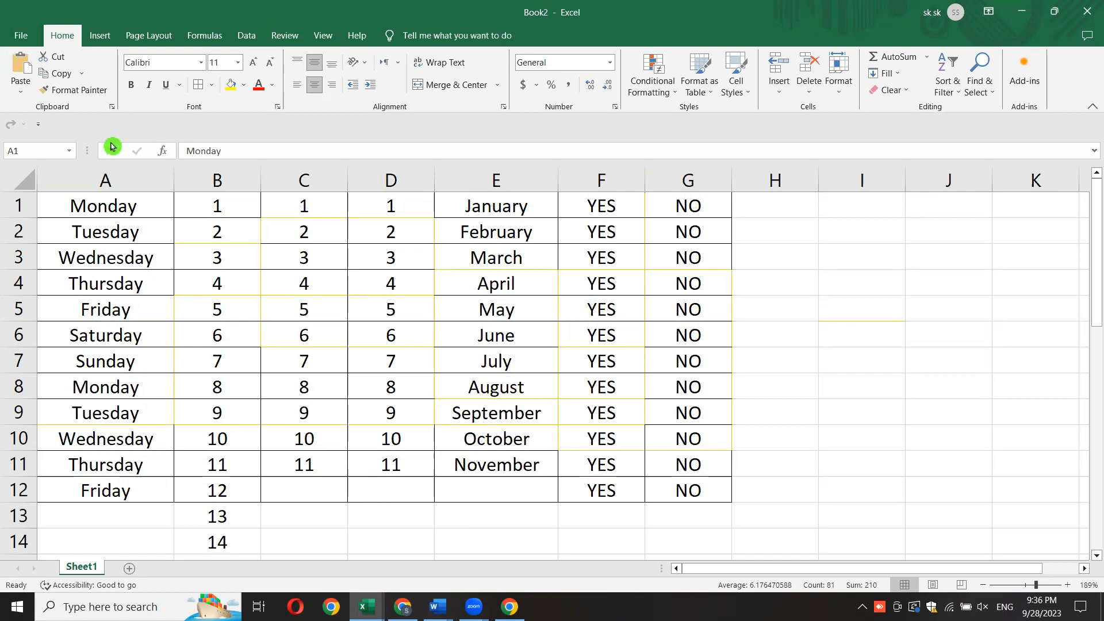
{"action": "left_click", "coordinate": [211, 89]}
{"action": "left_click", "coordinate": [525, 374]}
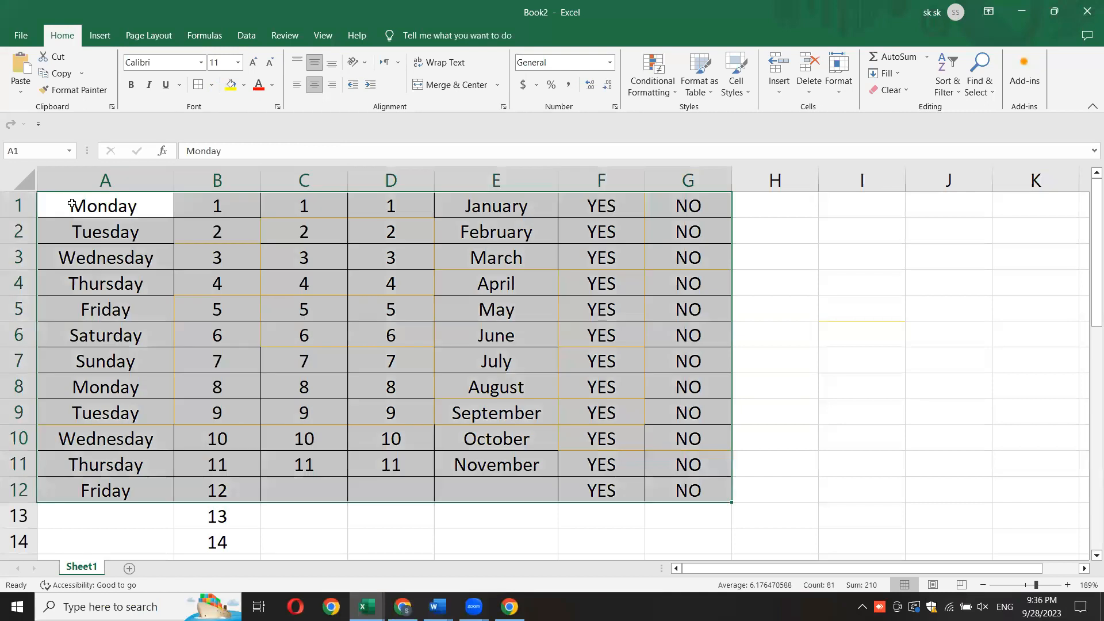
{"action": "left_click", "coordinate": [995, 374]}
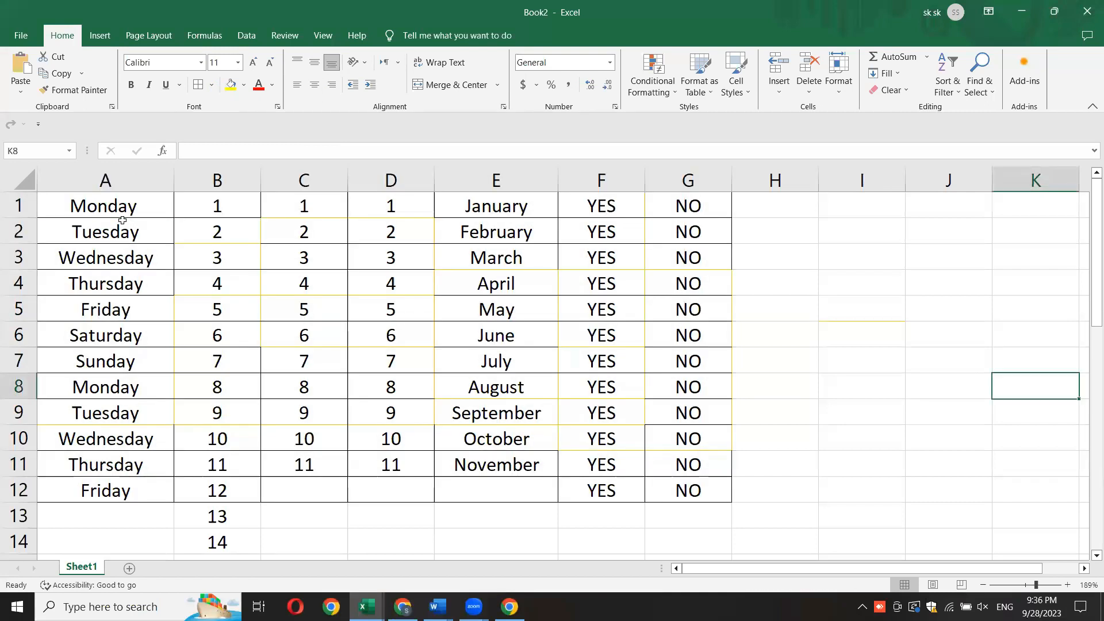
{"action": "left_click_drag", "start_coordinate": [106, 205], "coordinate": [650, 472]}
{"action": "left_click", "coordinate": [212, 85]}
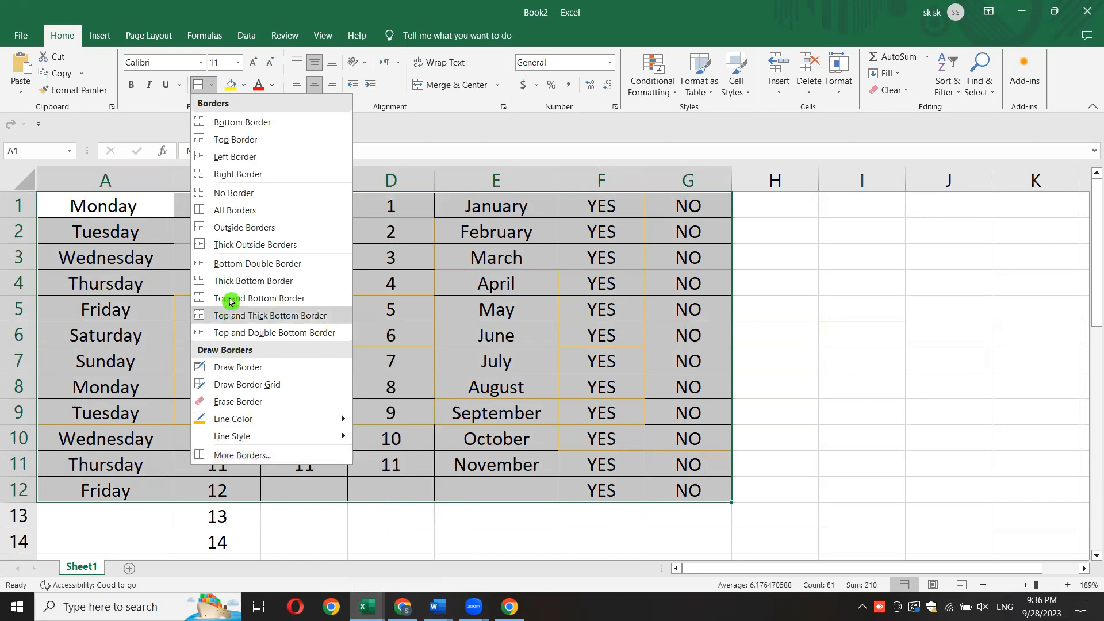
{"action": "left_click", "coordinate": [796, 313]}
- Enter the sample text GHHGG in cell H4
{"action": "left_click", "coordinate": [787, 282]}
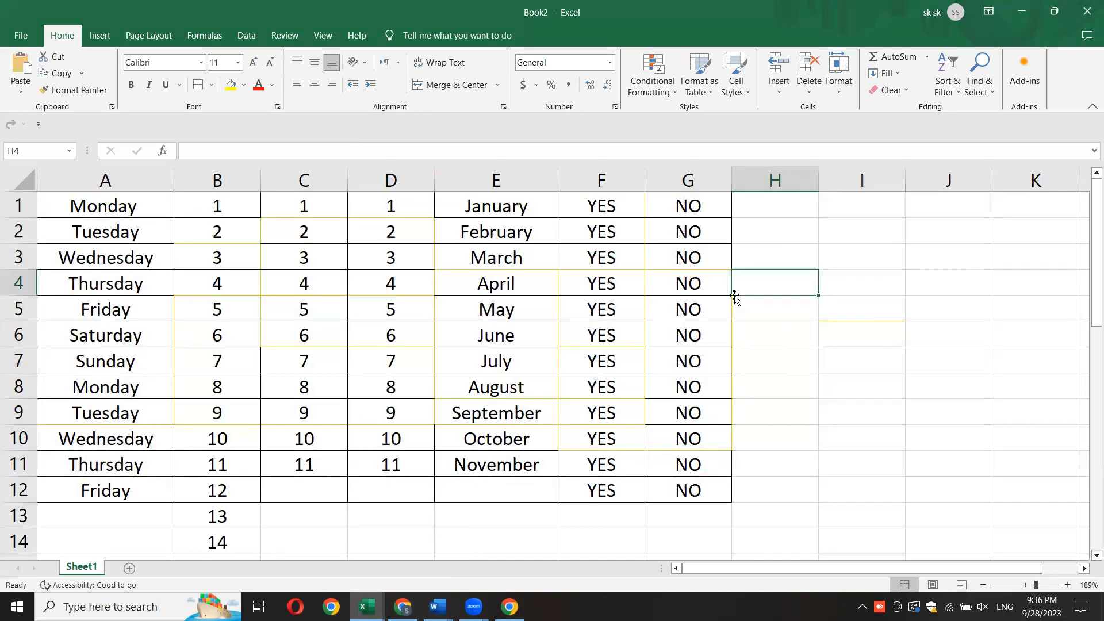
{"action": "type", "text": "GHHGG"}
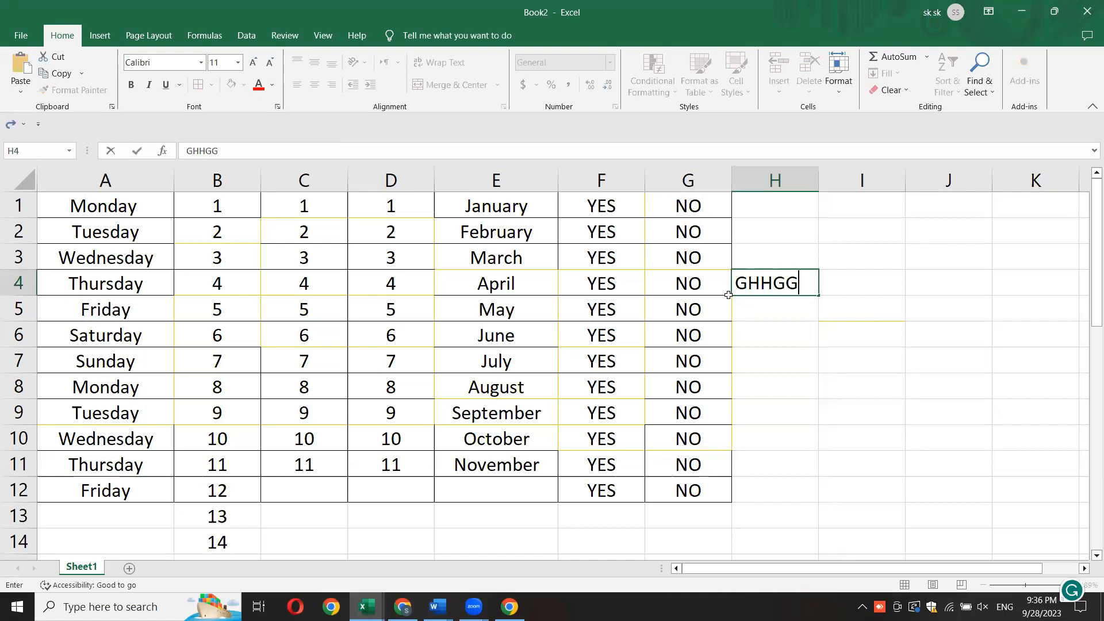
{"action": "left_click", "coordinate": [869, 400]}
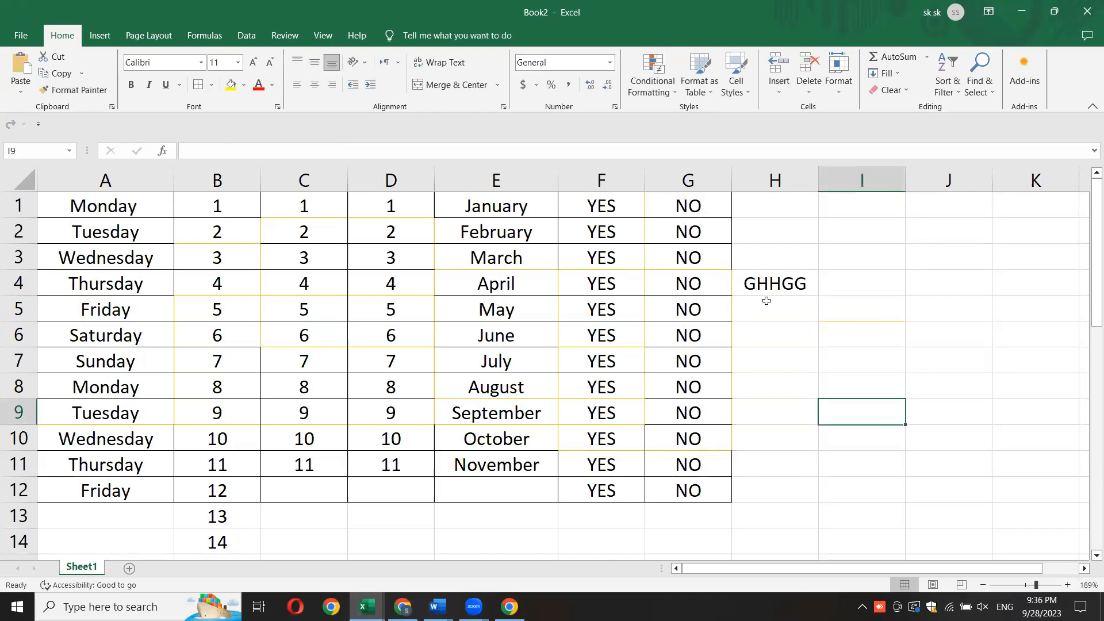
- Add a Top Border to cell H4 and deselect it
{"action": "left_click", "coordinate": [770, 282]}
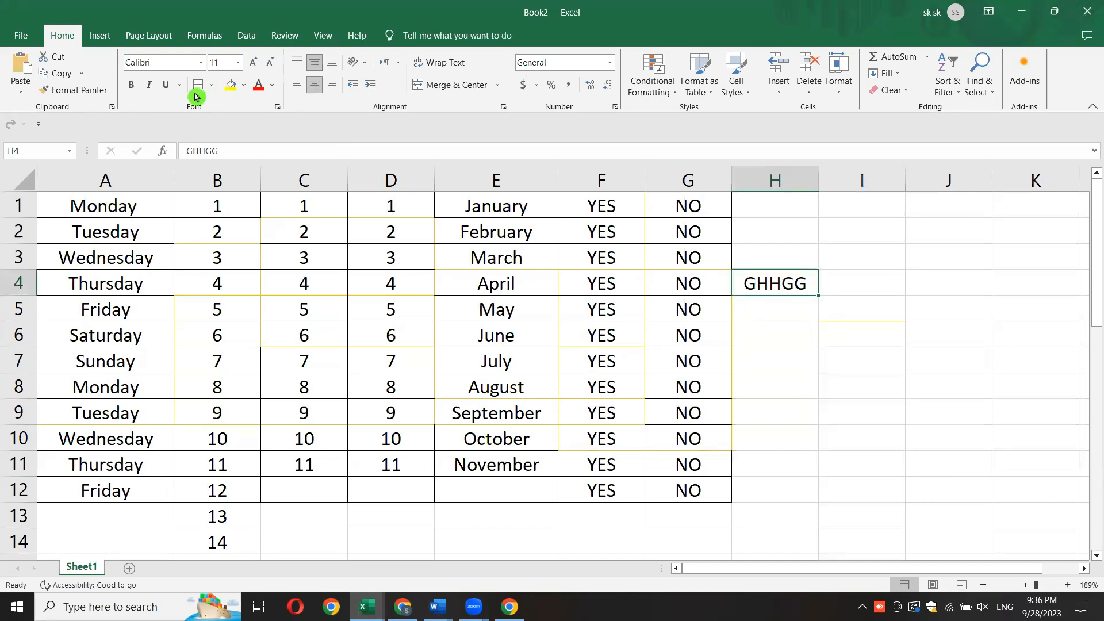
{"action": "left_click", "coordinate": [211, 87]}
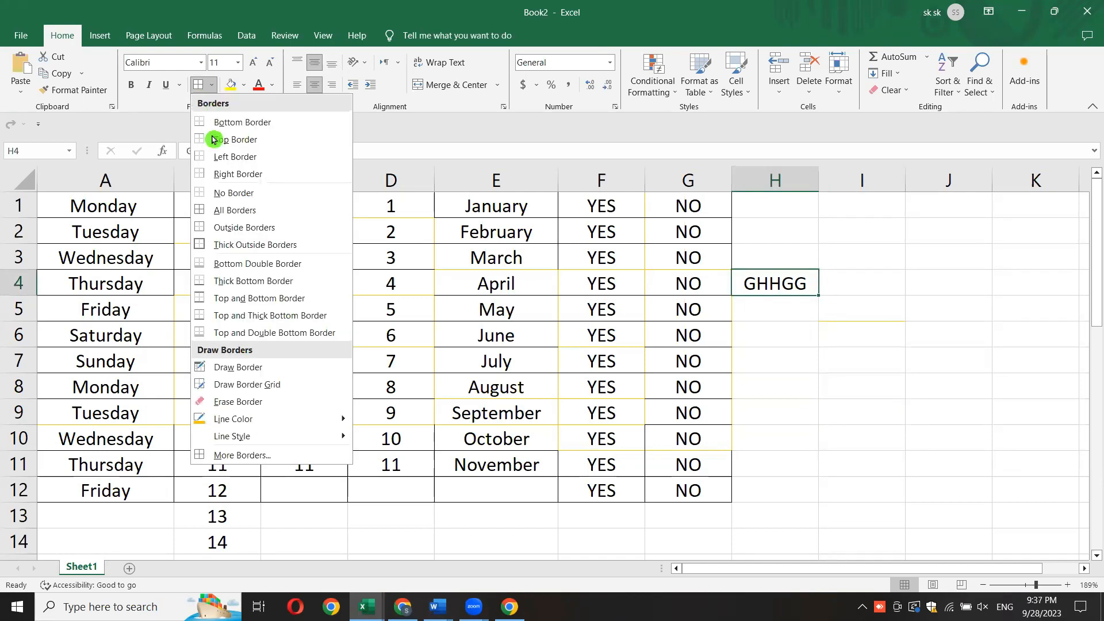
{"action": "left_click", "coordinate": [247, 140]}
{"action": "left_click", "coordinate": [875, 344]}
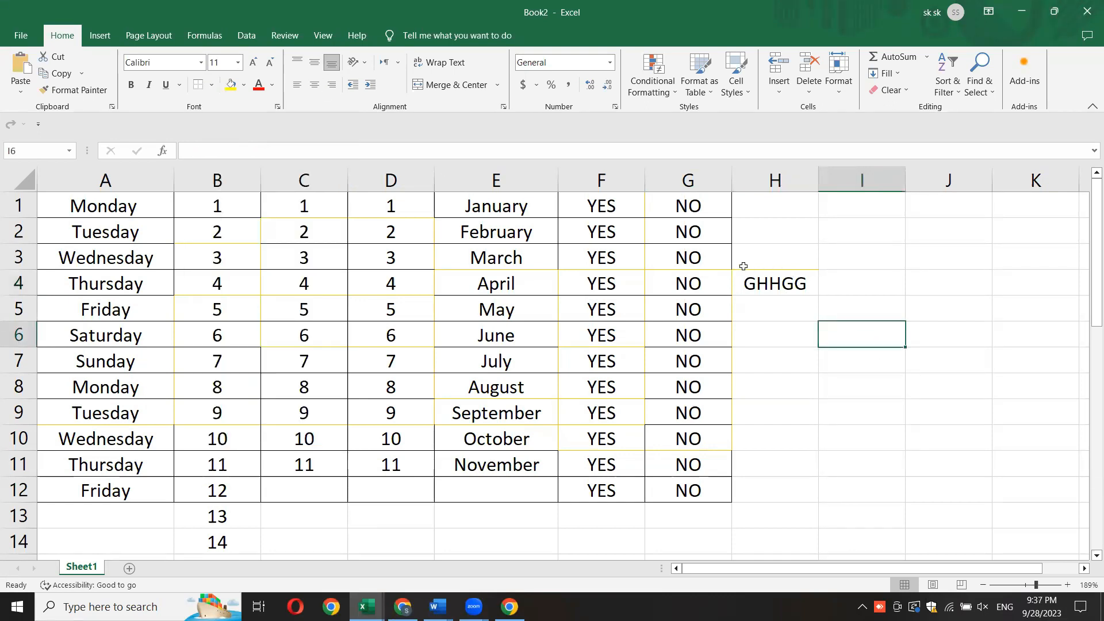
- Change the border line color to black for the top border of cell H4
{"action": "left_click", "coordinate": [780, 281]}
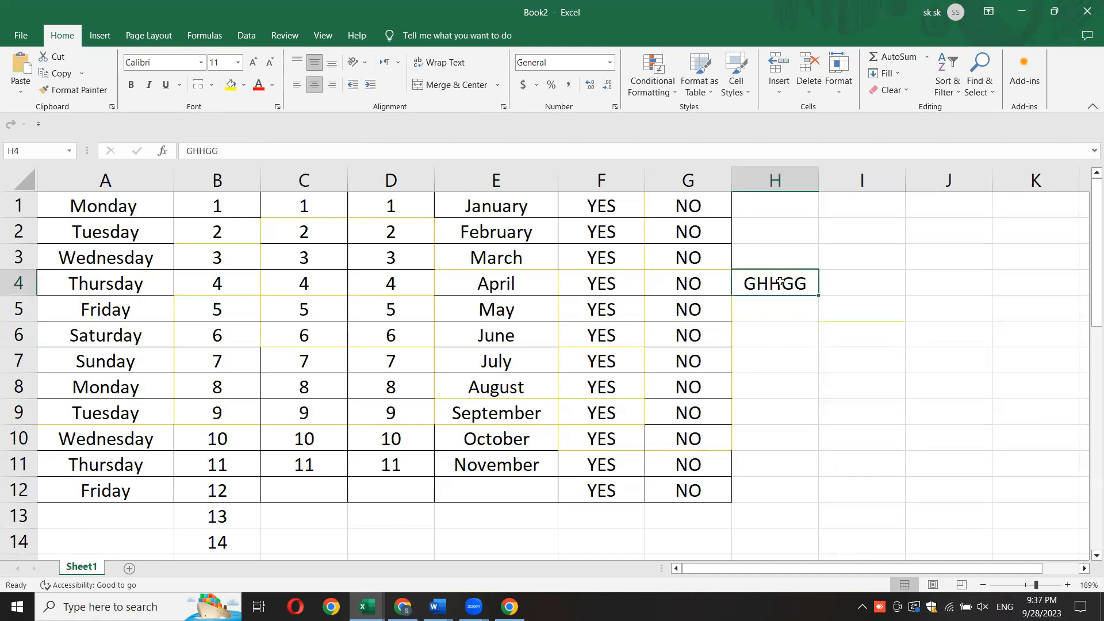
{"action": "left_click", "coordinate": [214, 88]}
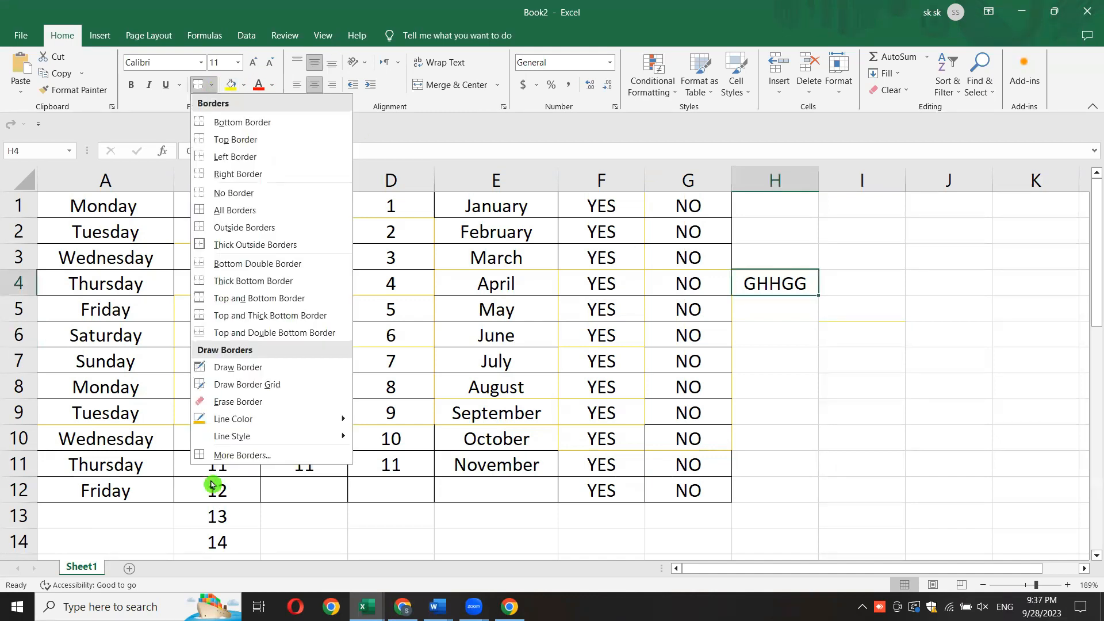
{"action": "mouse_move", "coordinate": [320, 419]}
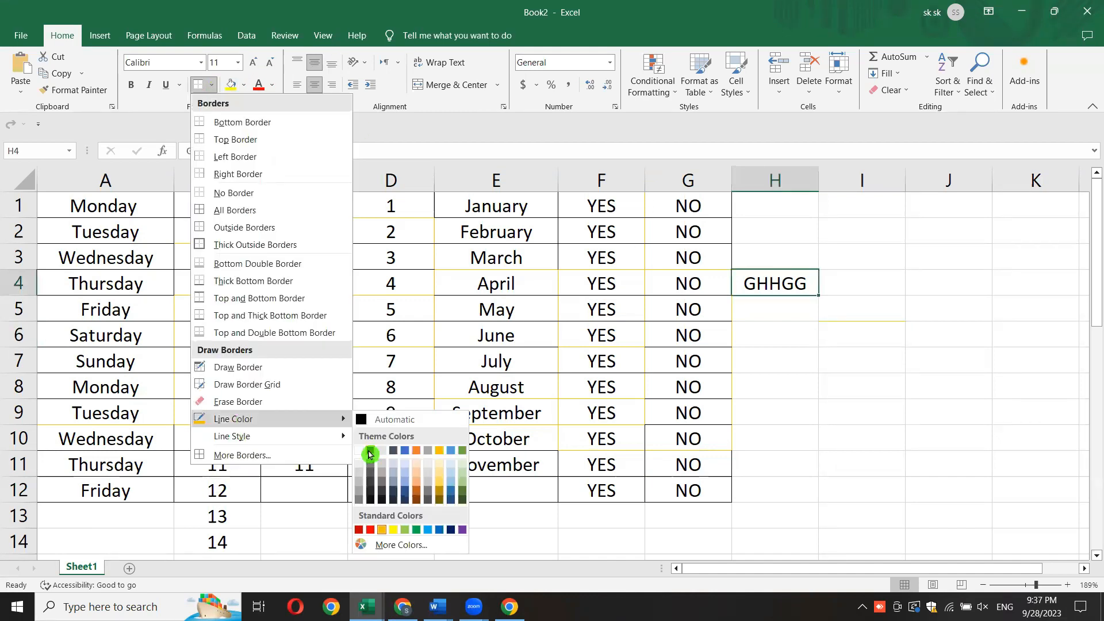
{"action": "left_click", "coordinate": [369, 454]}
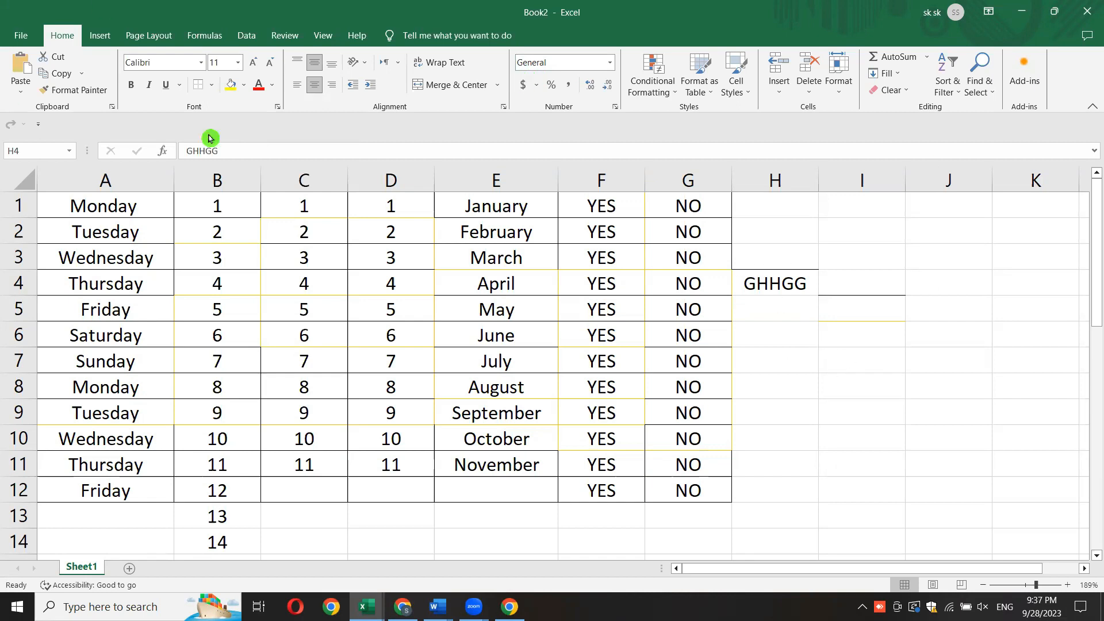
- Try to remove the border from cell H4, and draw a border line along the bottom of cell H6
{"action": "left_click", "coordinate": [212, 85]}
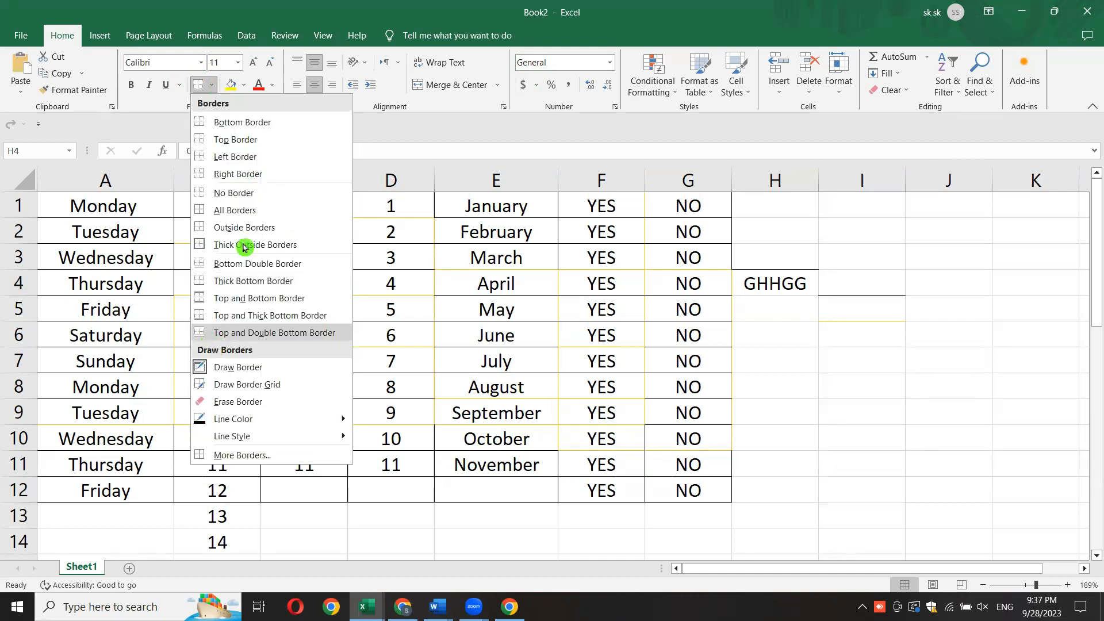
{"action": "left_click", "coordinate": [272, 194]}
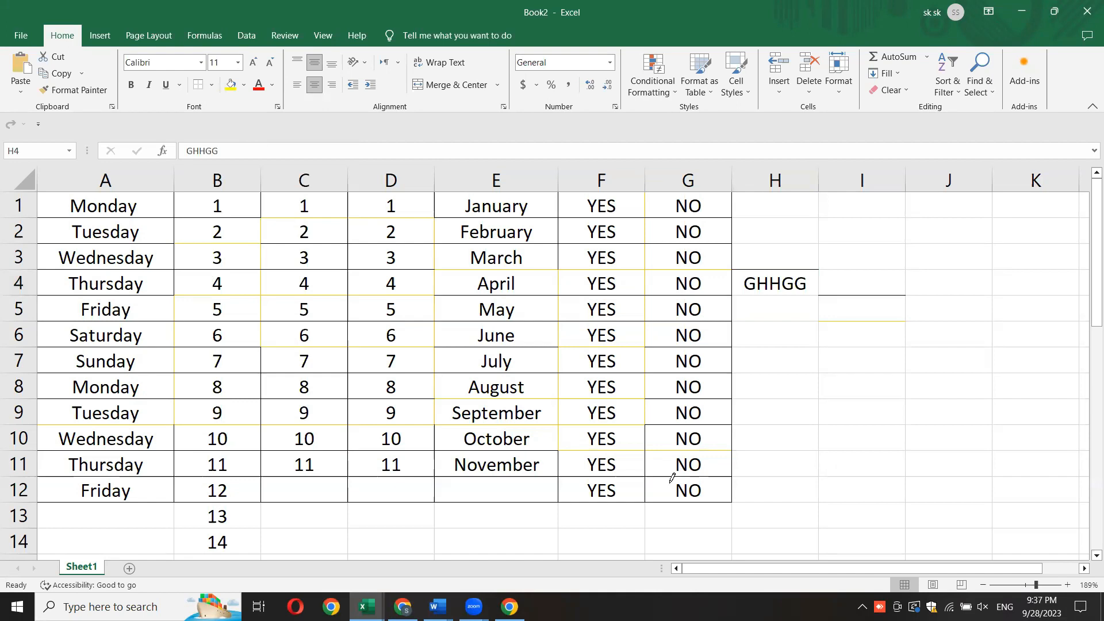
{"action": "left_click", "coordinate": [792, 348]}
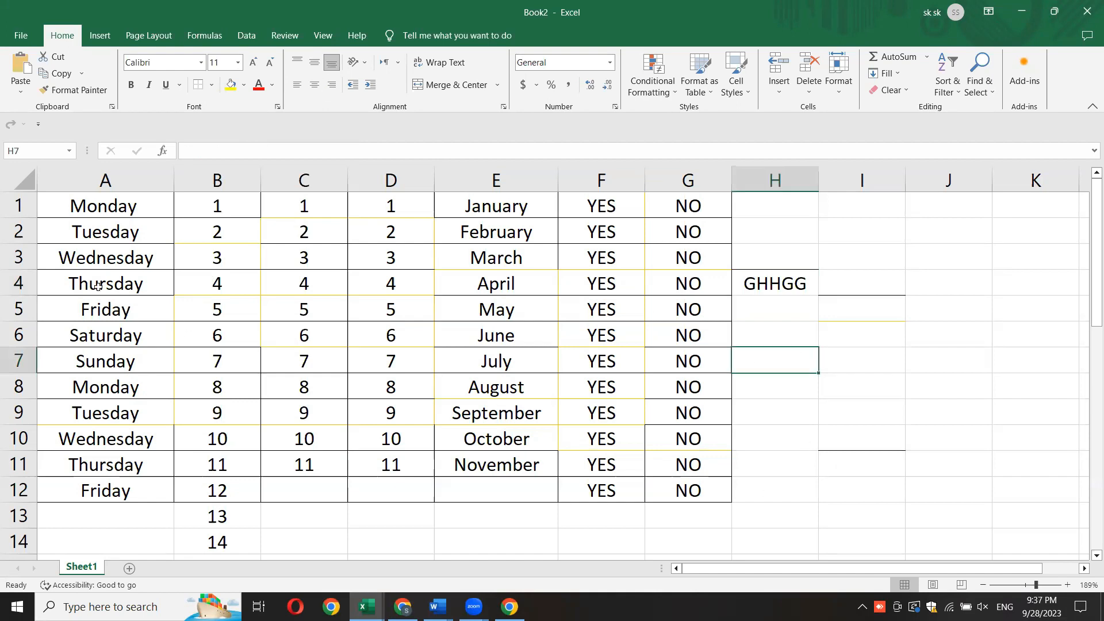
- Remove all borders from the range A1:G12 and deselect it
{"action": "left_click_drag", "start_coordinate": [63, 206], "coordinate": [682, 488]}
{"action": "left_click", "coordinate": [213, 85]}
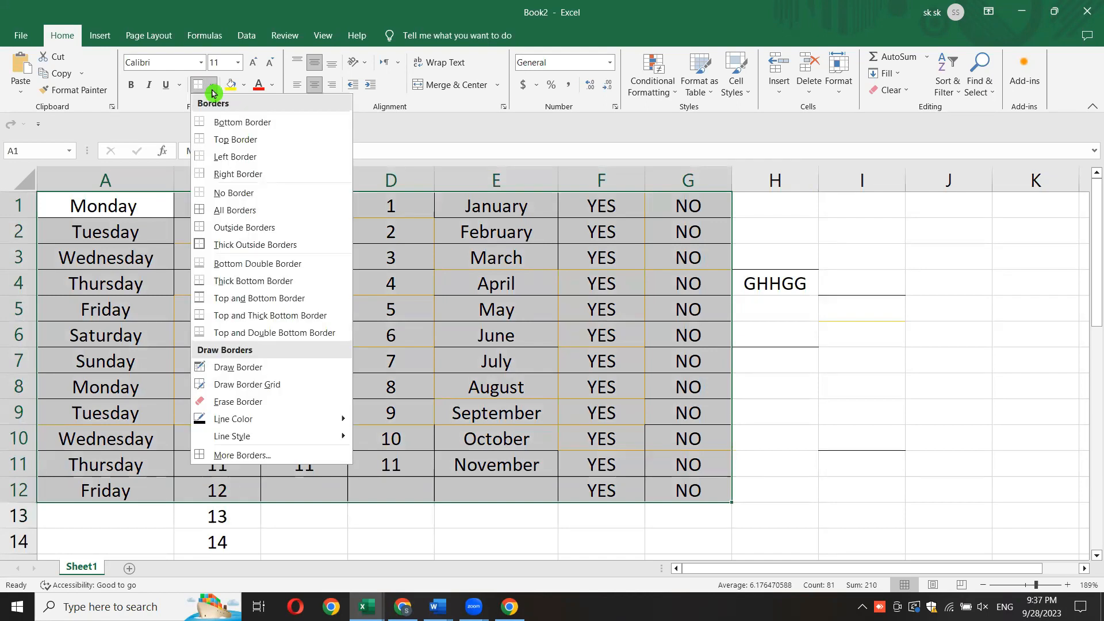
{"action": "left_click", "coordinate": [253, 194]}
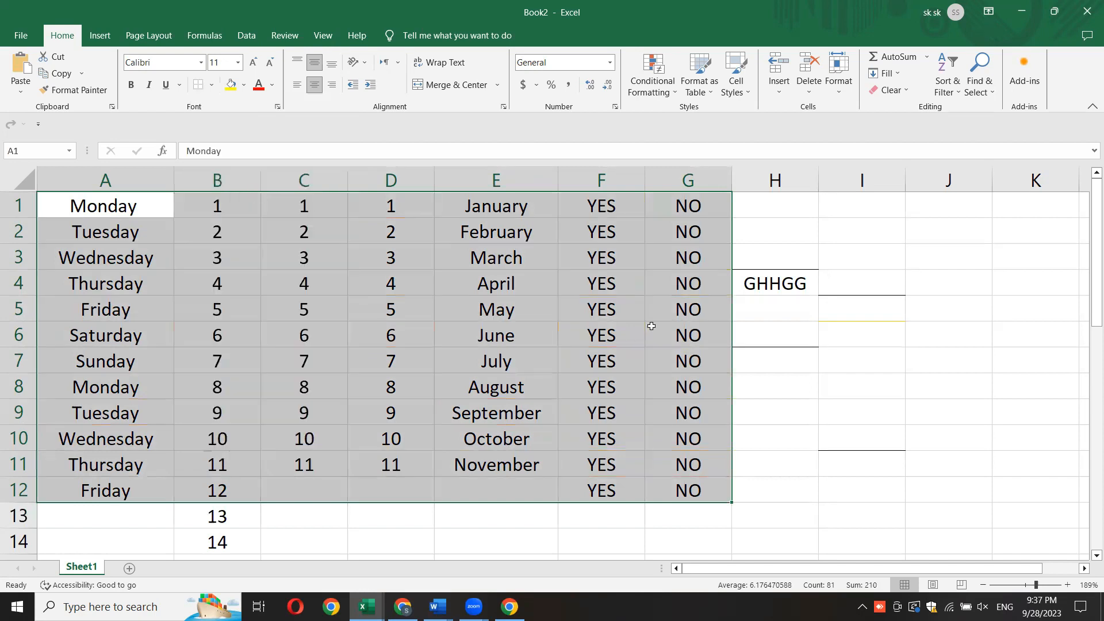
{"action": "left_click", "coordinate": [857, 401]}
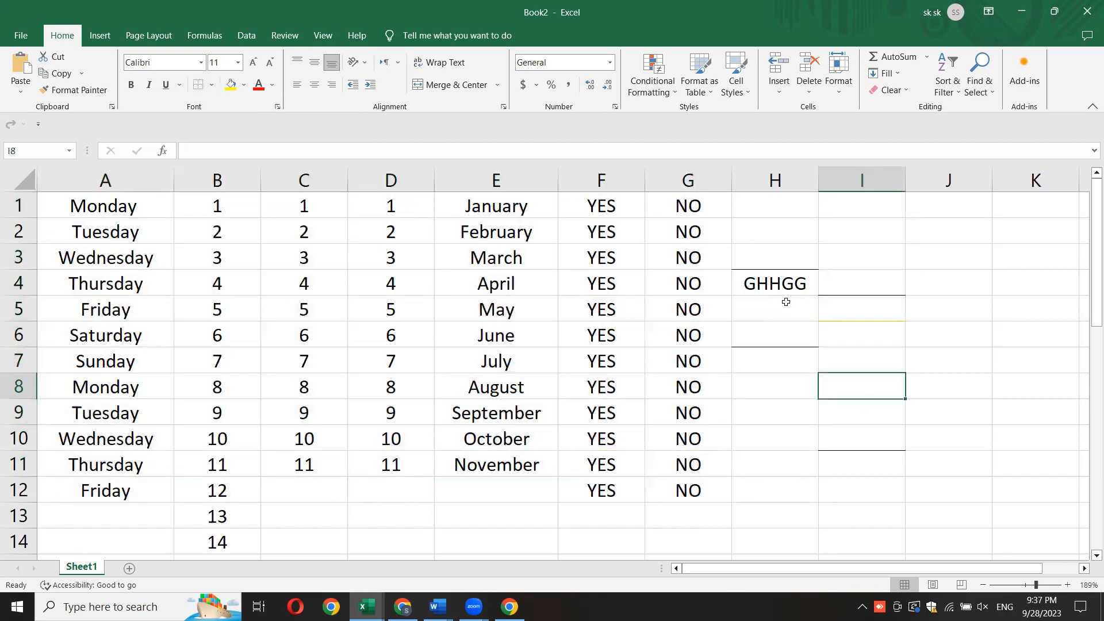
- Select the range A1:G12 and review the available border, line color and line style options
{"action": "left_click_drag", "start_coordinate": [69, 201], "coordinate": [675, 495]}
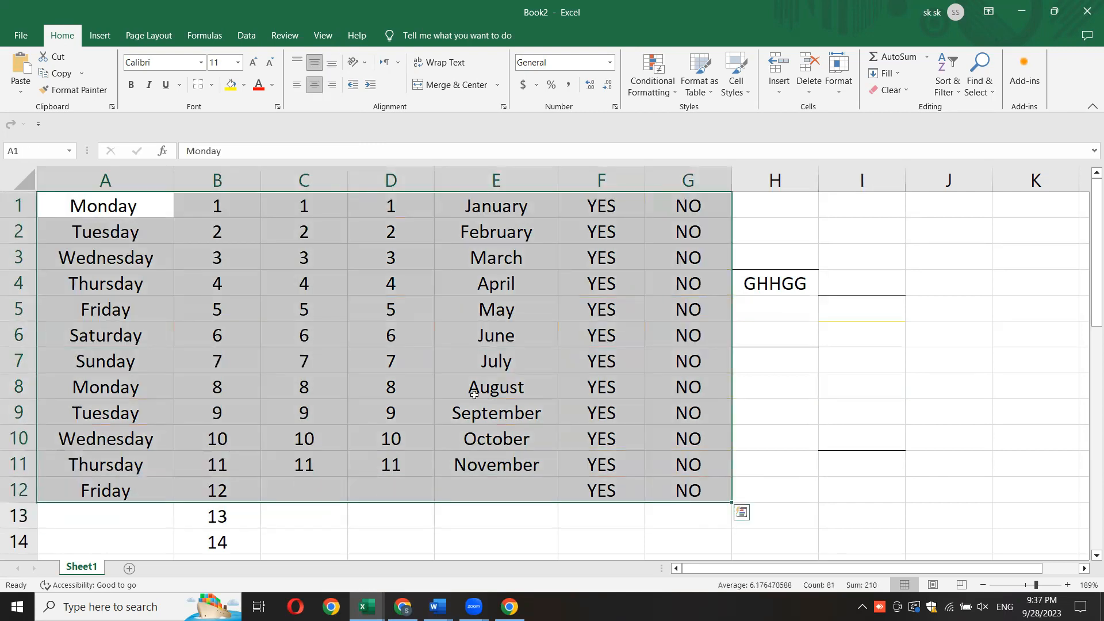
{"action": "left_click", "coordinate": [212, 89]}
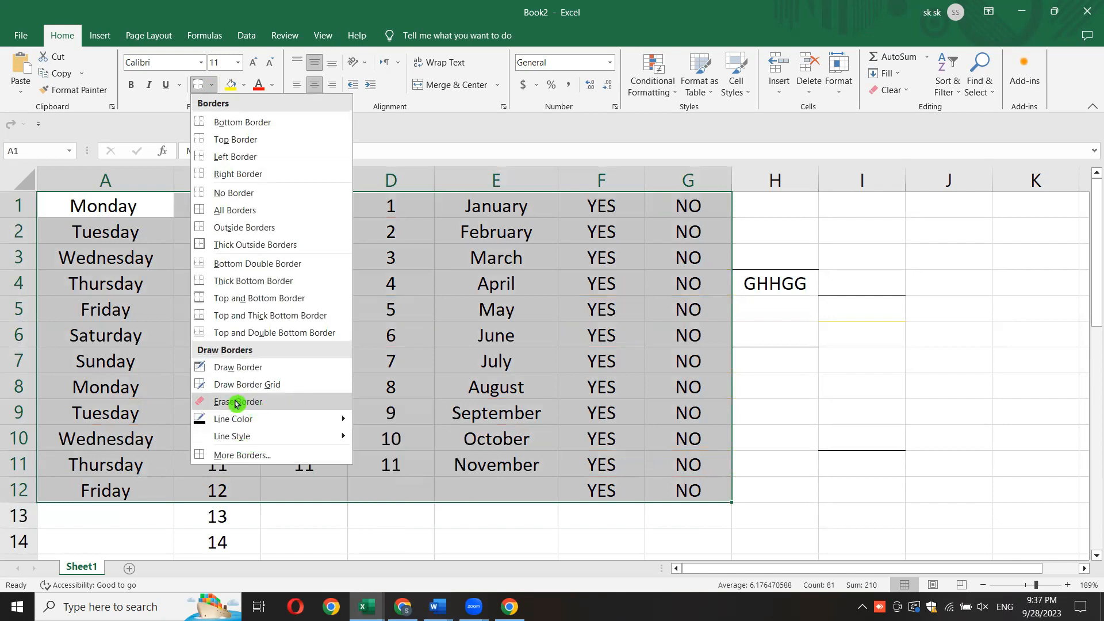
{"action": "mouse_move", "coordinate": [264, 436]}
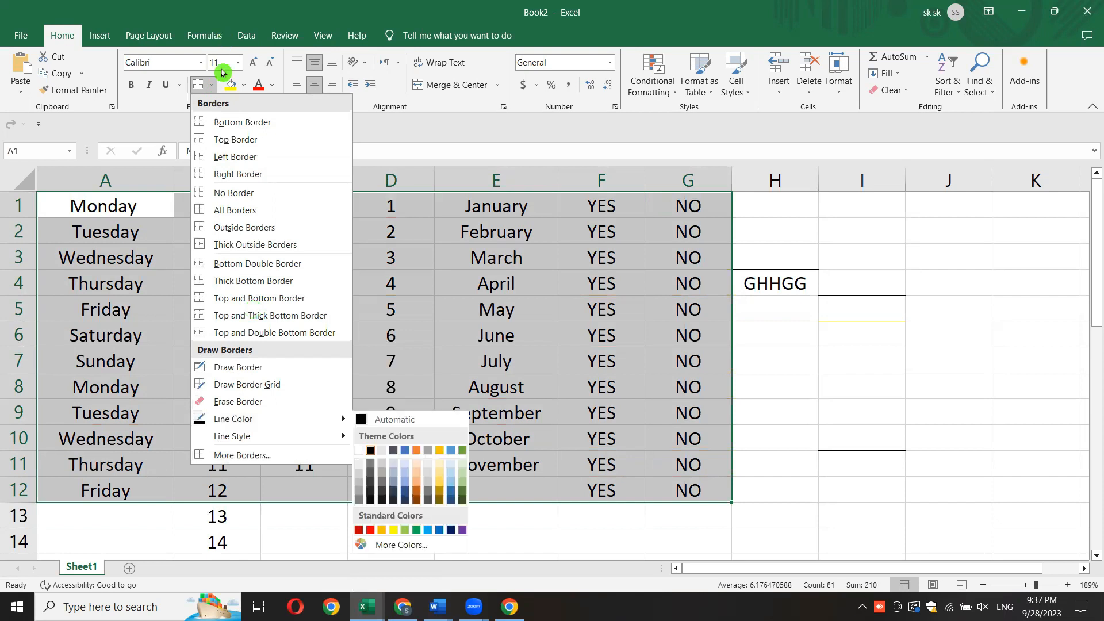
{"action": "left_click", "coordinate": [598, 301]}
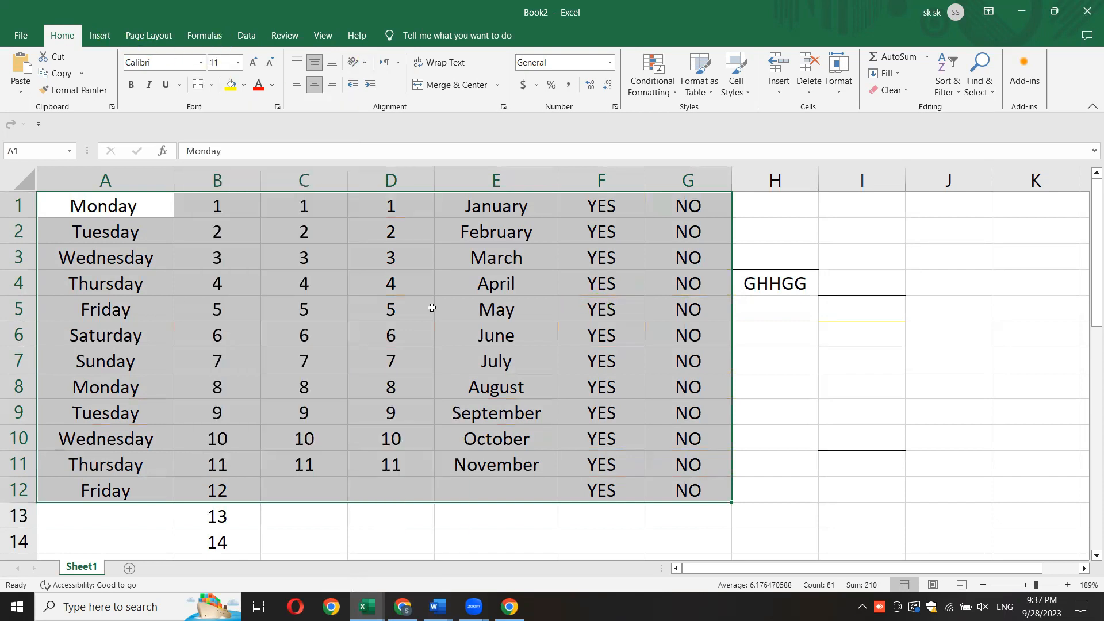
- Look over the Insert, Page Layout, Formulas, Data, Review, View and Help commands, and return to the Home commands
{"action": "left_click", "coordinate": [99, 35]}
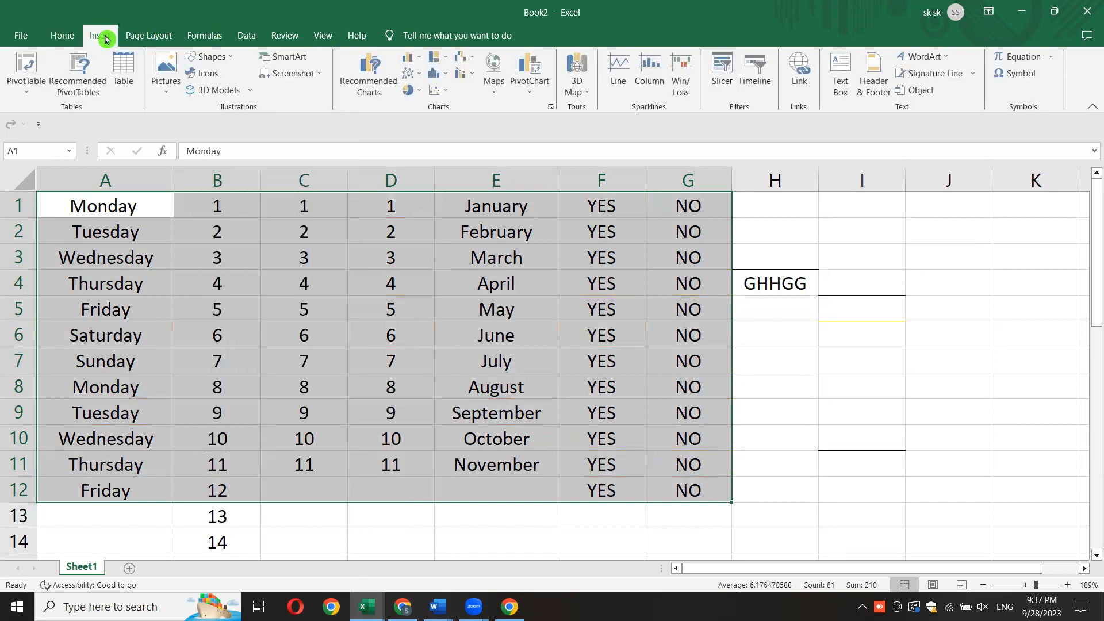
{"action": "left_click", "coordinate": [138, 39]}
{"action": "left_click", "coordinate": [204, 37]}
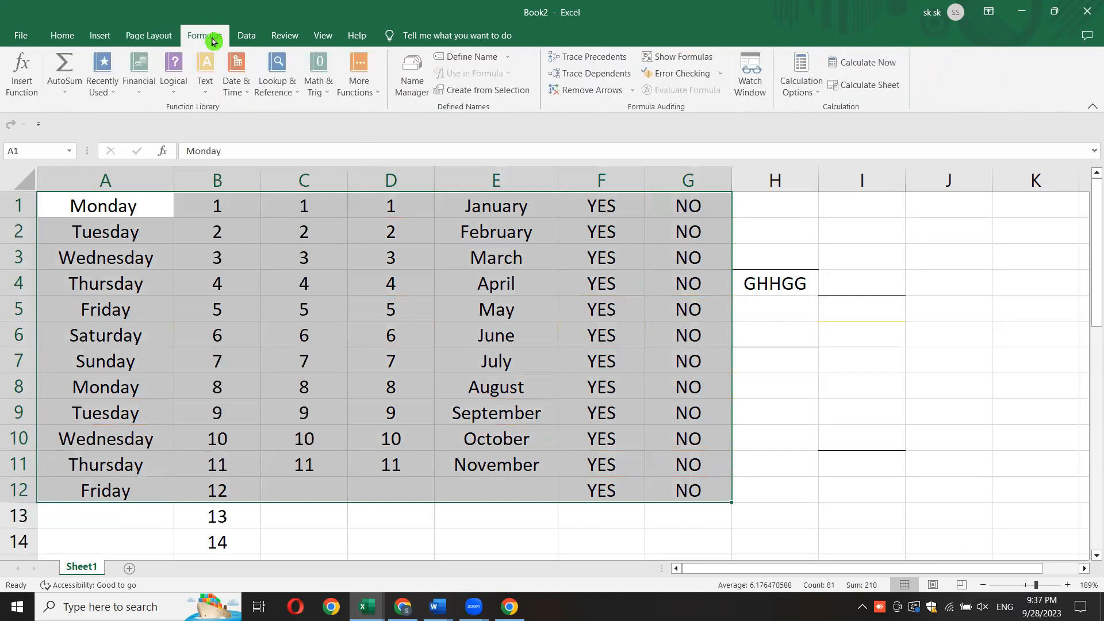
{"action": "left_click", "coordinate": [253, 38]}
{"action": "left_click", "coordinate": [288, 40]}
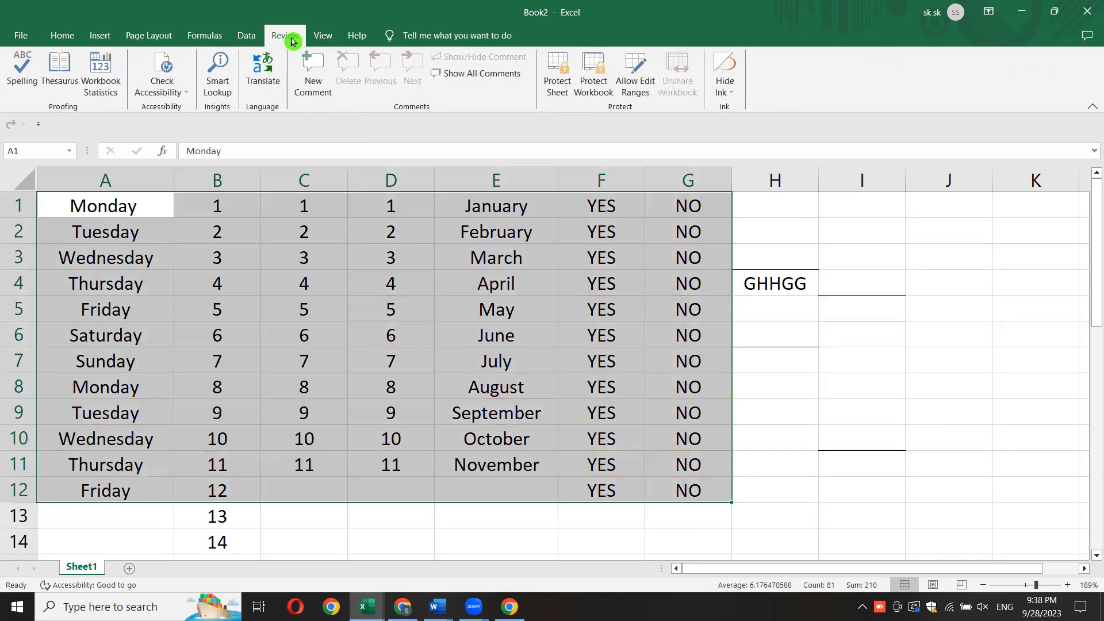
{"action": "left_click", "coordinate": [323, 40]}
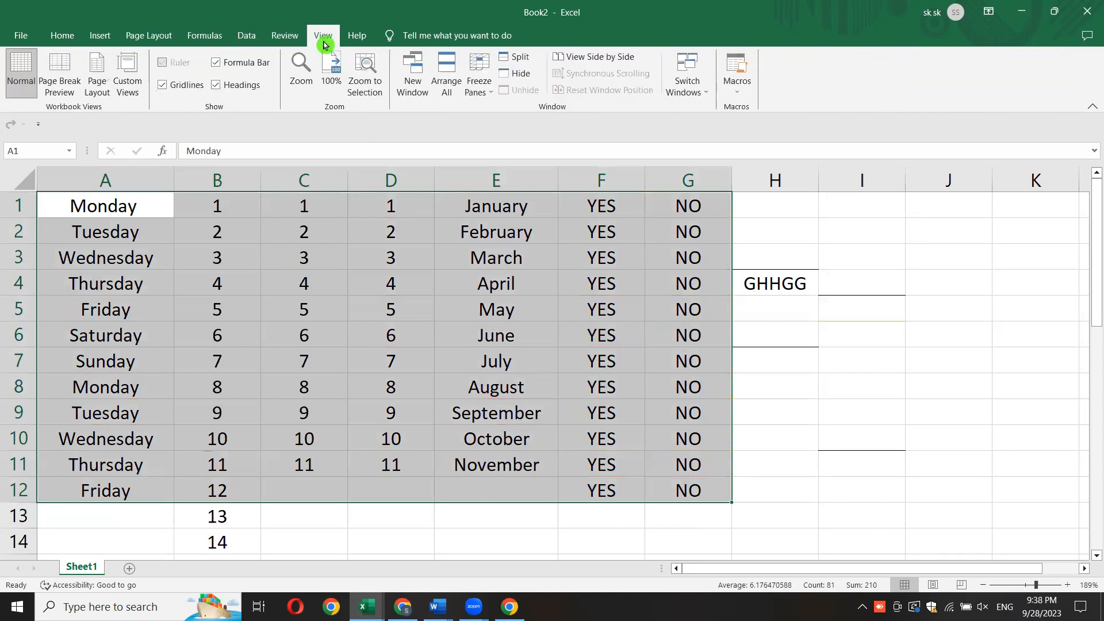
{"action": "left_click", "coordinate": [357, 37]}
{"action": "left_click", "coordinate": [62, 35]}
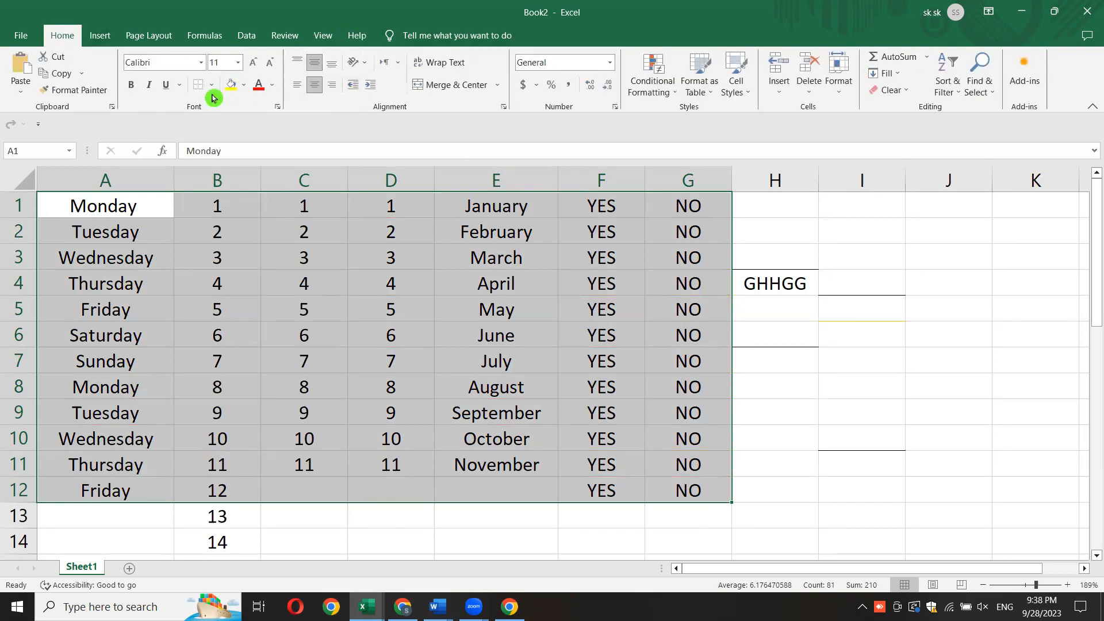
{"action": "left_click", "coordinate": [244, 87]}
{"action": "left_click", "coordinate": [299, 90]}
{"action": "left_click", "coordinate": [895, 78]}
{"action": "left_click", "coordinate": [895, 79]}
{"action": "right_click", "coordinate": [328, 329]}
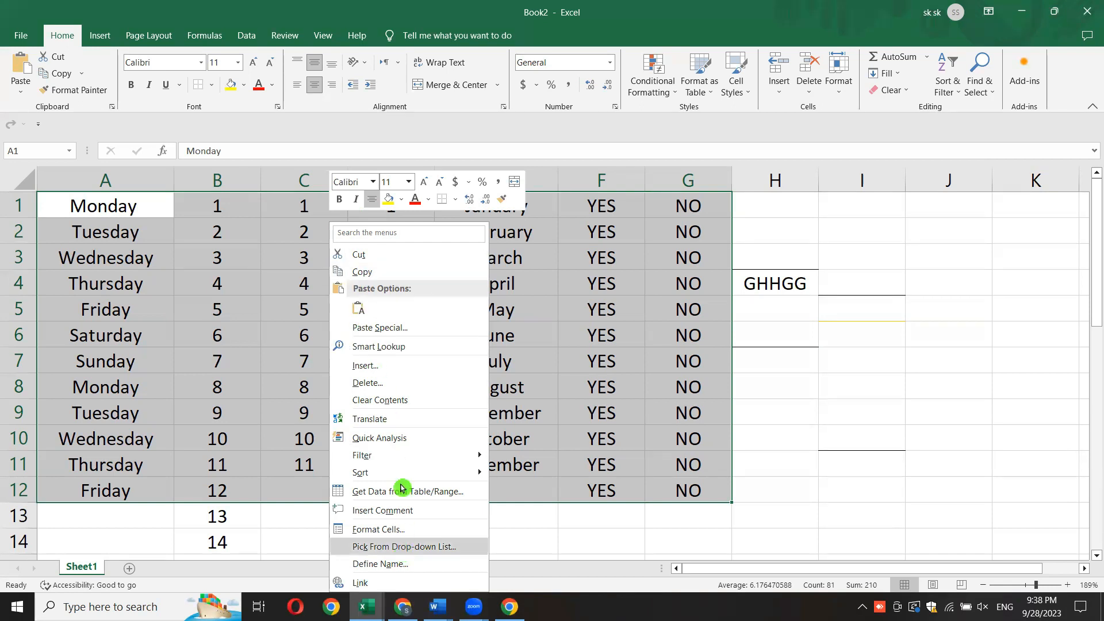
{"action": "key", "text": "Escape"}
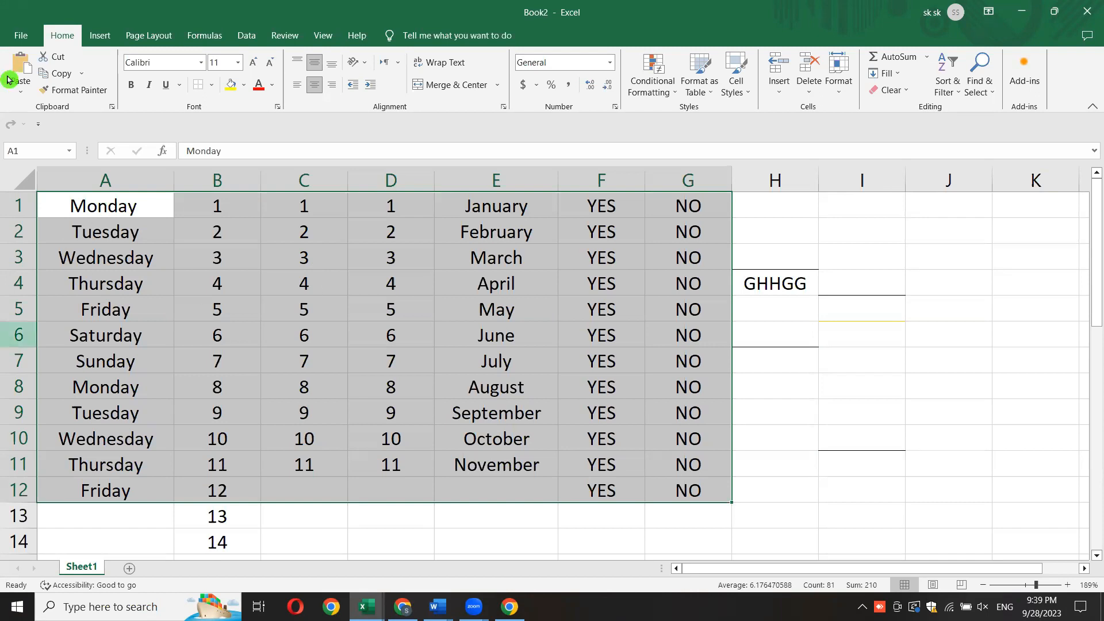
{"action": "left_click", "coordinate": [755, 461]}
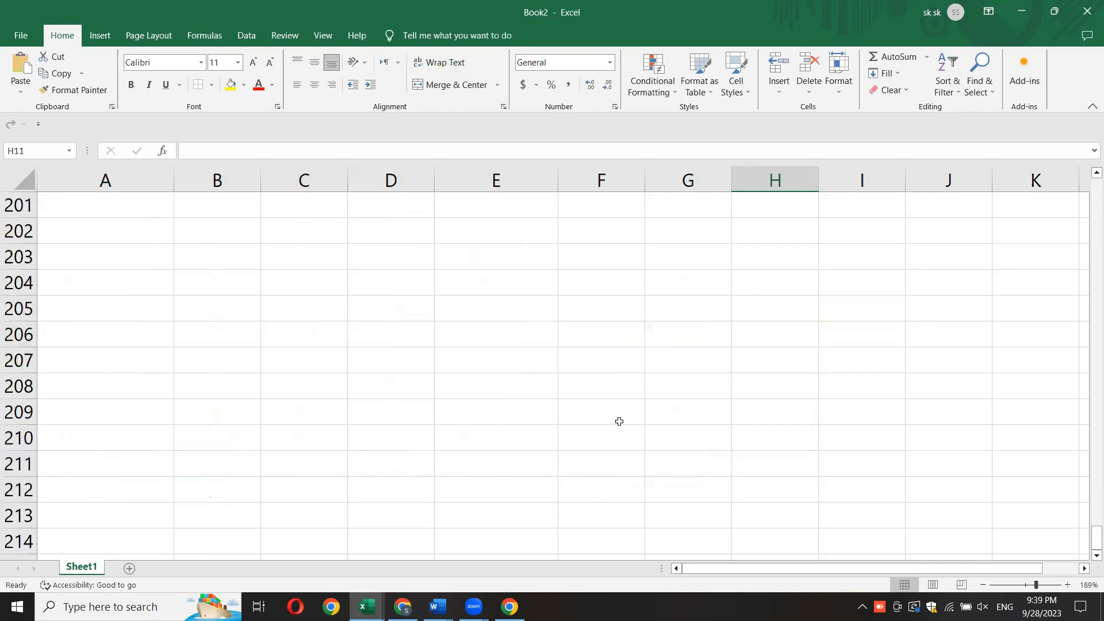
- Zoom the worksheet out to 92% and select cell F19
{"action": "left_click_drag", "start_coordinate": [1095, 531], "coordinate": [1094, 250]}
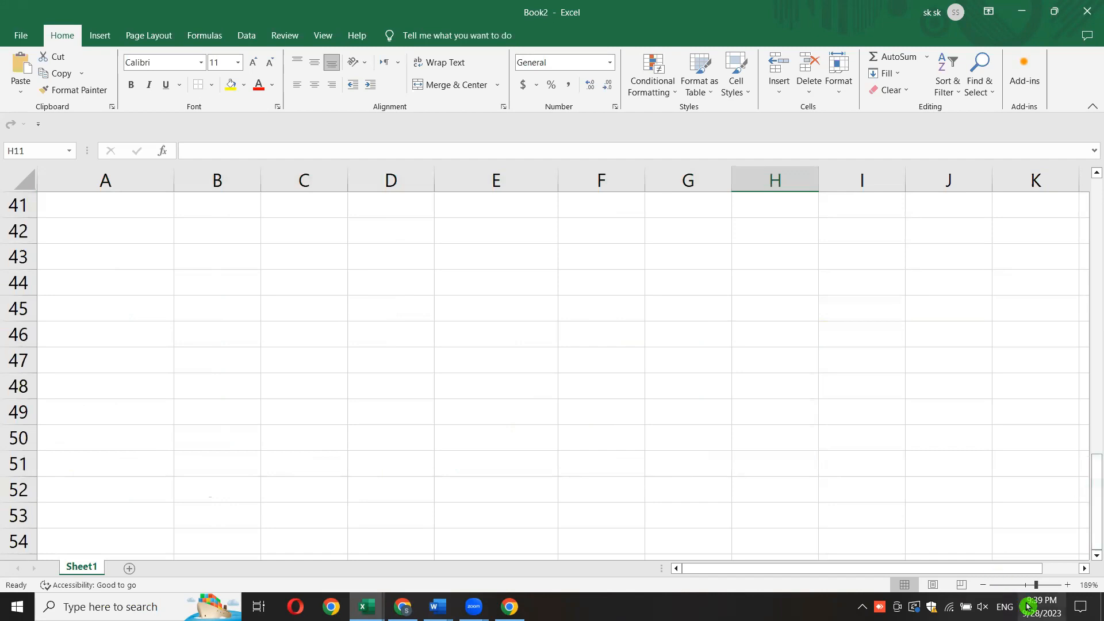
{"action": "left_click", "coordinate": [1022, 585]}
{"action": "scroll", "coordinate": [279, 344], "scroll_direction": "up", "scroll_amount": 2}
{"action": "left_click", "coordinate": [279, 344]}
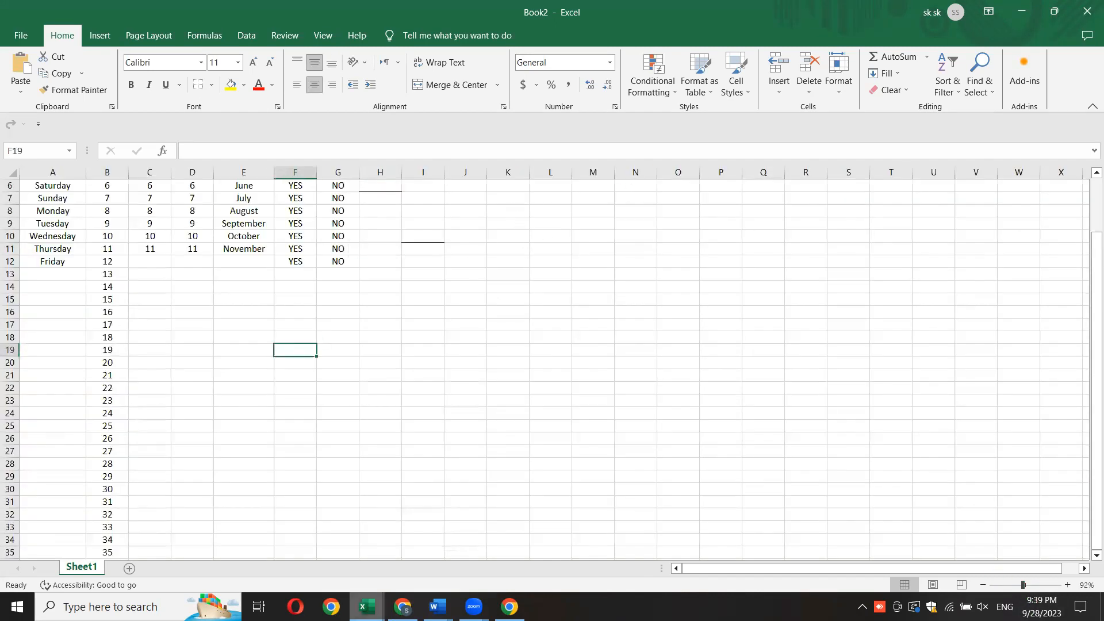
- Switch to the Syllabus Computer VI-VIII workbook and examine the monthly topics and number of periods on Table 1
{"action": "mouse_move", "coordinate": [366, 606]}
{"action": "left_click", "coordinate": [292, 568]}
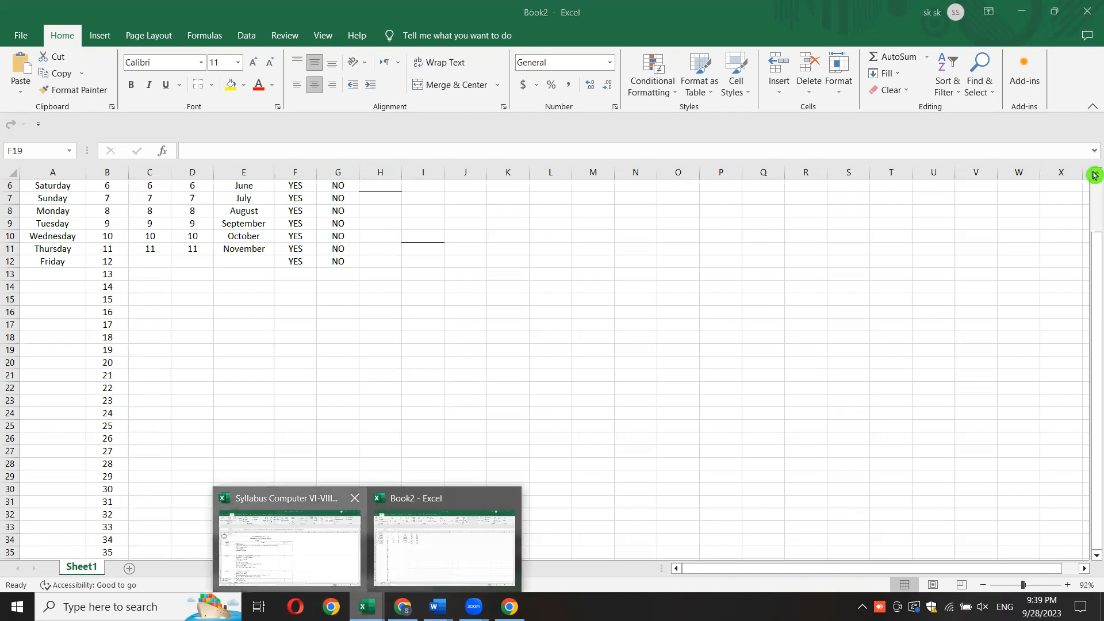
{"action": "scroll", "coordinate": [1094, 281], "scroll_direction": "down", "scroll_amount": 2}
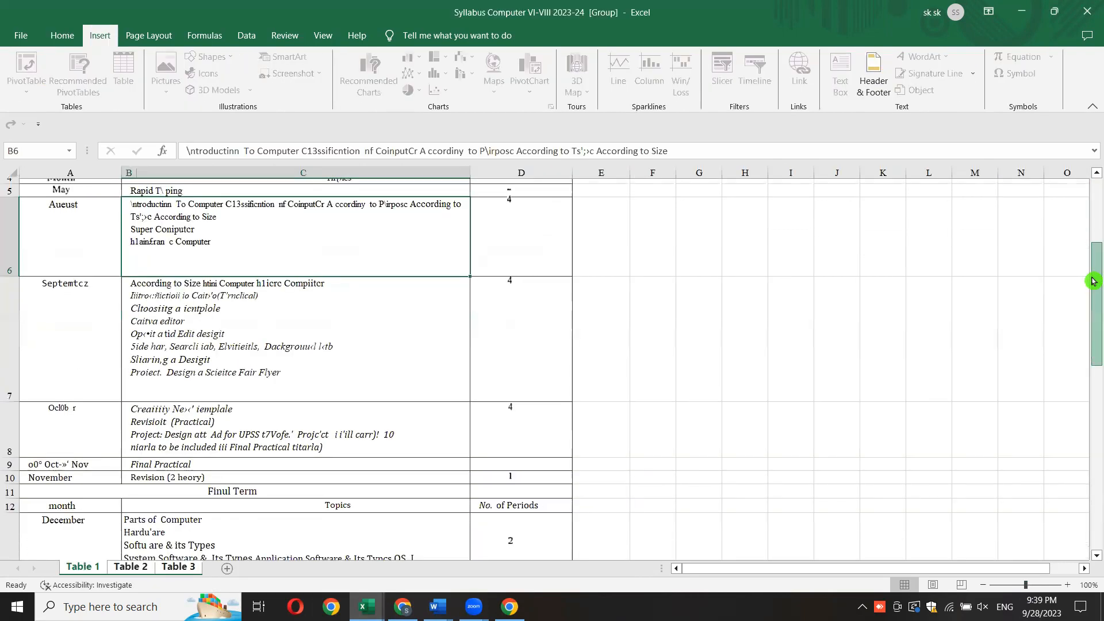
{"action": "left_click_drag", "start_coordinate": [1093, 281], "coordinate": [1093, 203]}
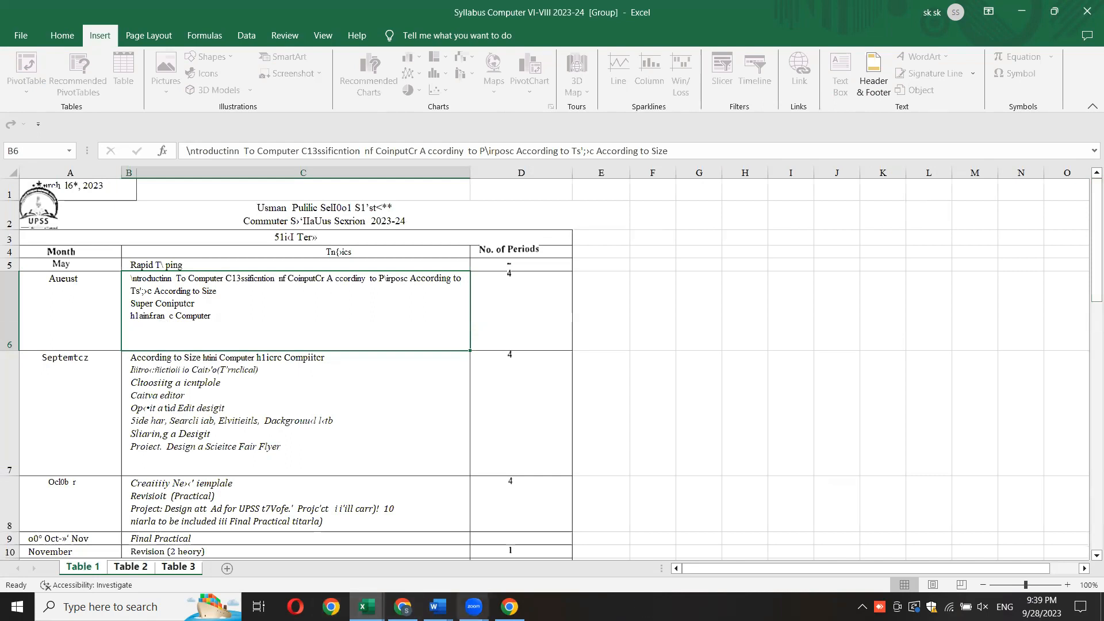
- Switch to Document1 in Word and copy the opening paragraph about what a computer is
{"action": "mouse_move", "coordinate": [437, 606]}
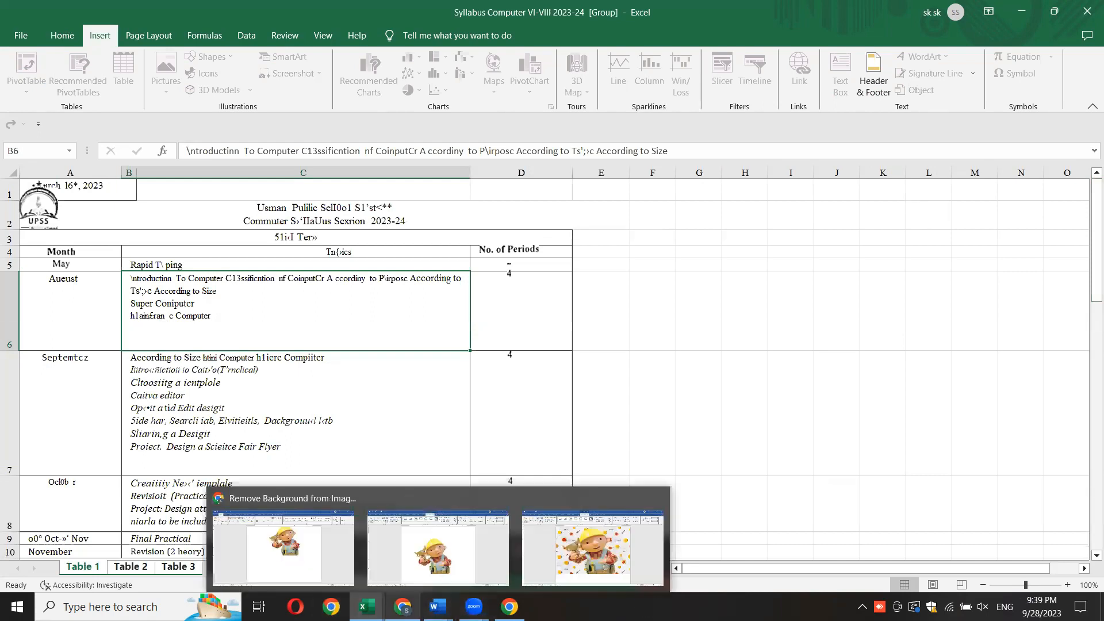
{"action": "left_click", "coordinate": [438, 606]}
{"action": "left_click", "coordinate": [437, 546]}
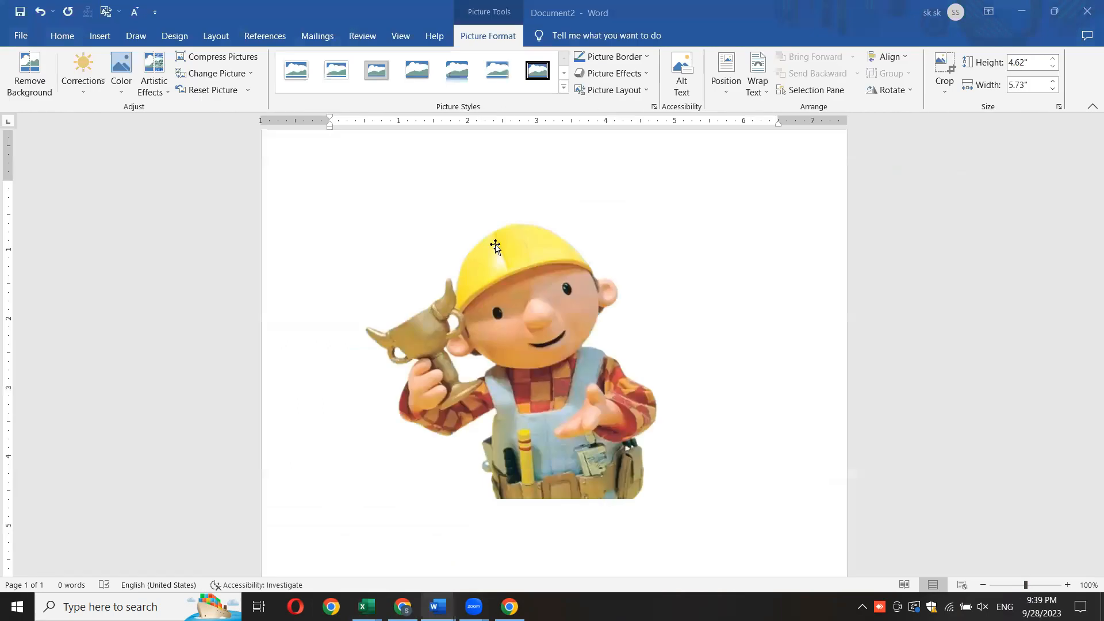
{"action": "mouse_move", "coordinate": [437, 606]}
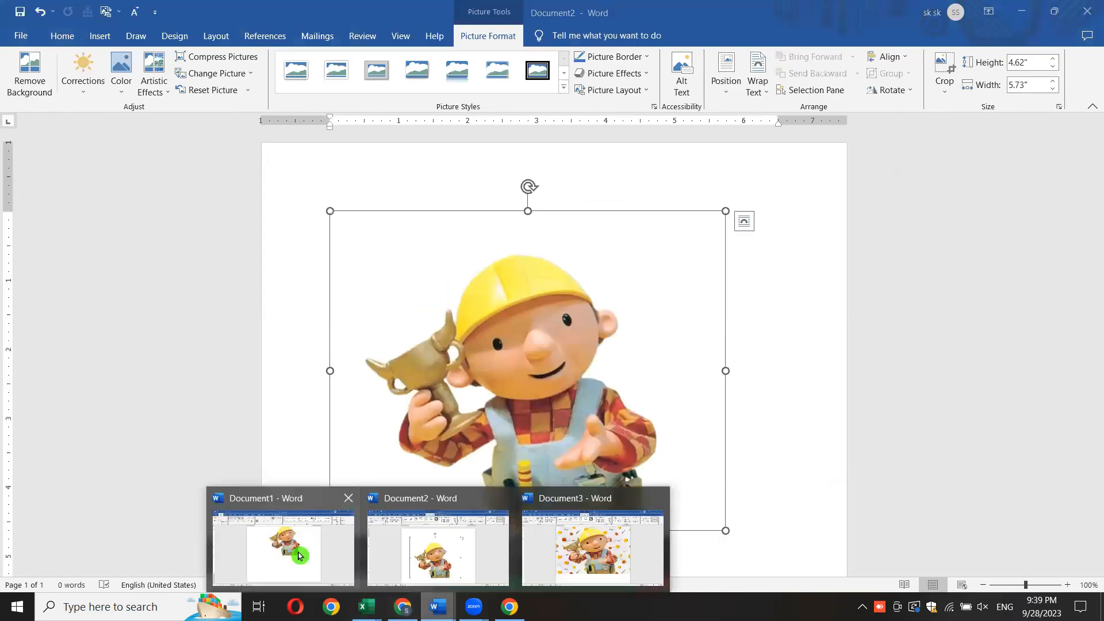
{"action": "left_click", "coordinate": [287, 547]}
{"action": "left_click_drag", "start_coordinate": [328, 217], "coordinate": [782, 253]}
{"action": "right_click", "coordinate": [489, 235]}
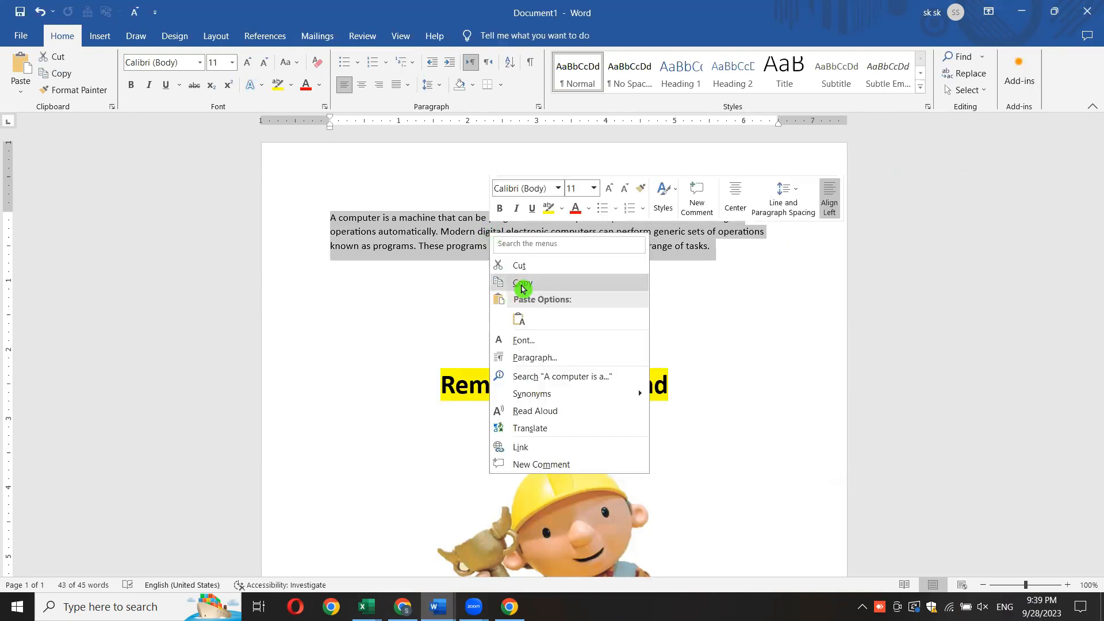
{"action": "left_click", "coordinate": [516, 281]}
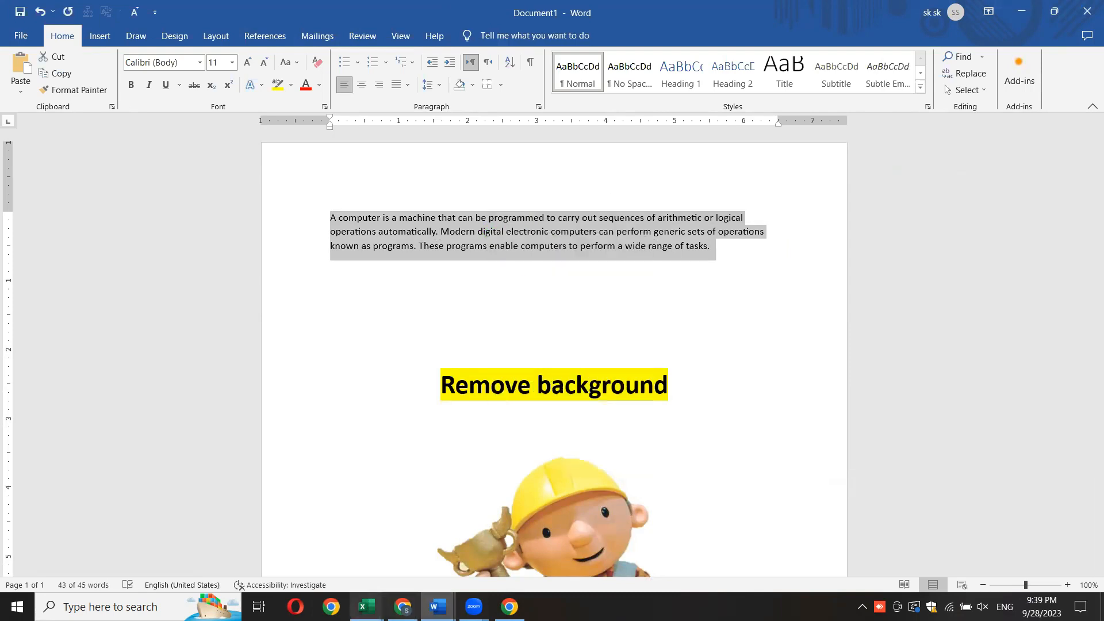
- Return to the Book2 workbook in Excel and create a new blank workbook
{"action": "left_click", "coordinate": [366, 607]}
{"action": "left_click", "coordinate": [449, 554]}
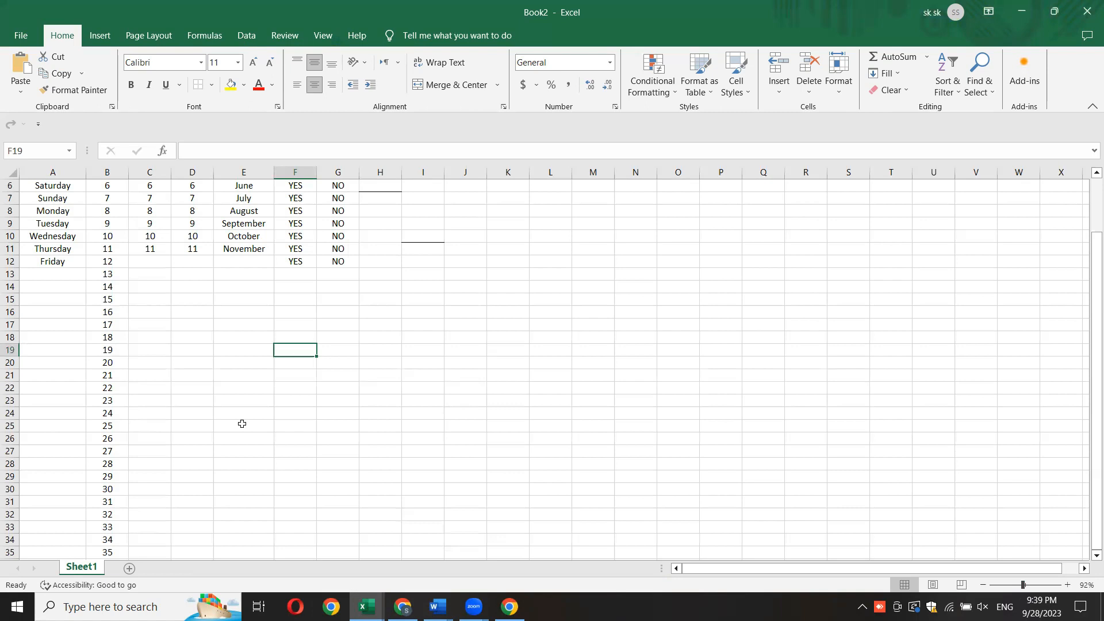
{"action": "left_click", "coordinate": [21, 35]}
{"action": "left_click", "coordinate": [225, 167]}
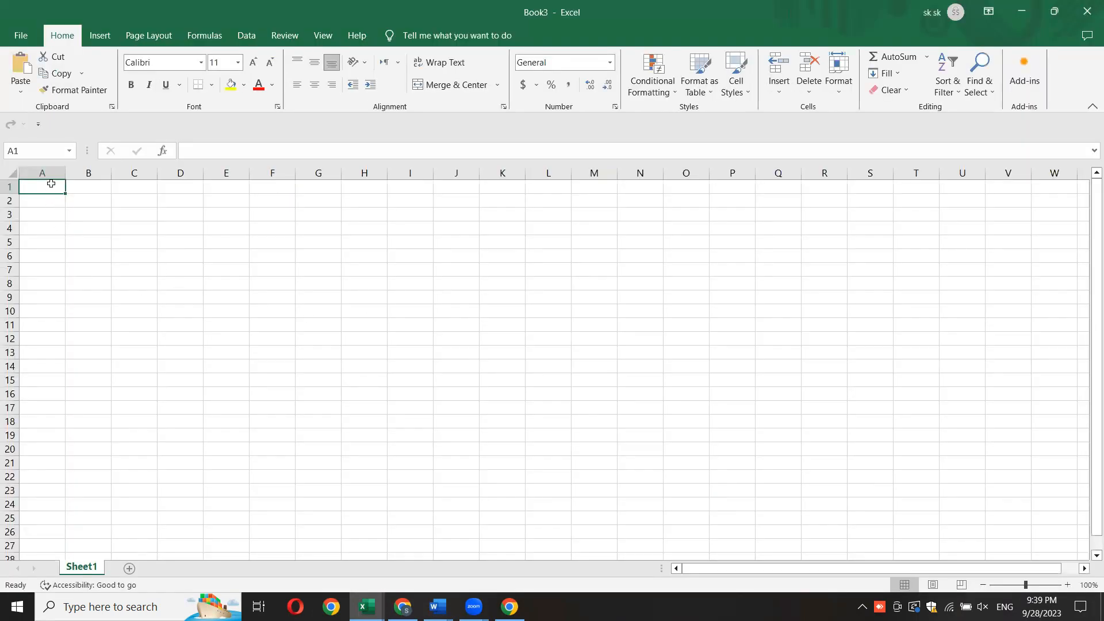
- Enter the column headings DATE, TOPIC and SIGN in cells A1, B1 and C1
{"action": "type", "text": "DATE"}
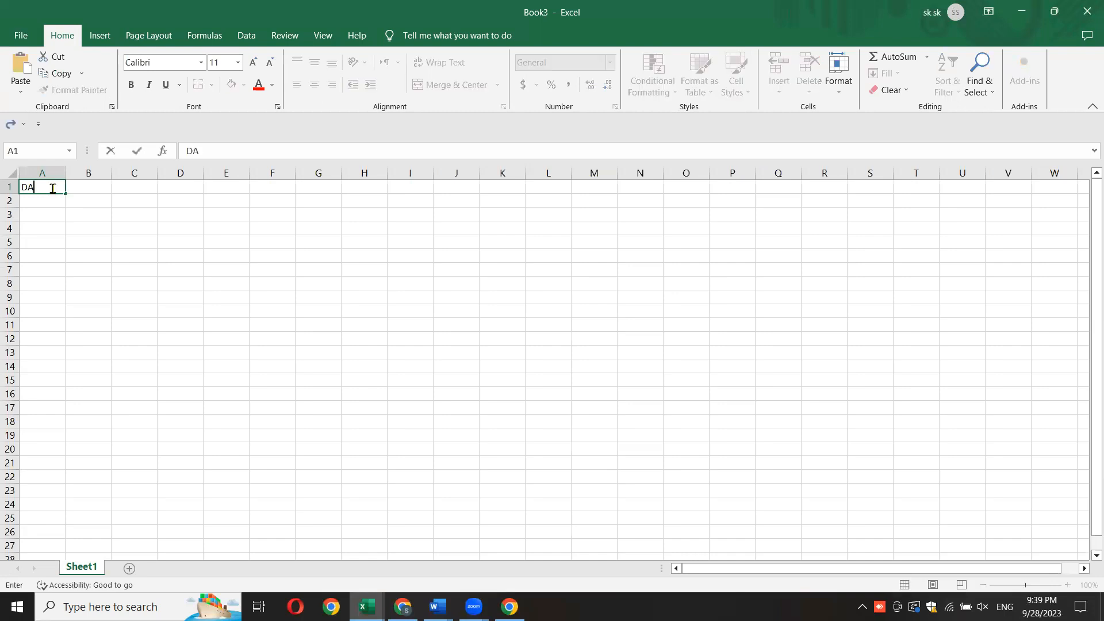
{"action": "left_click", "coordinate": [90, 189]}
{"action": "type", "text": "TO"}
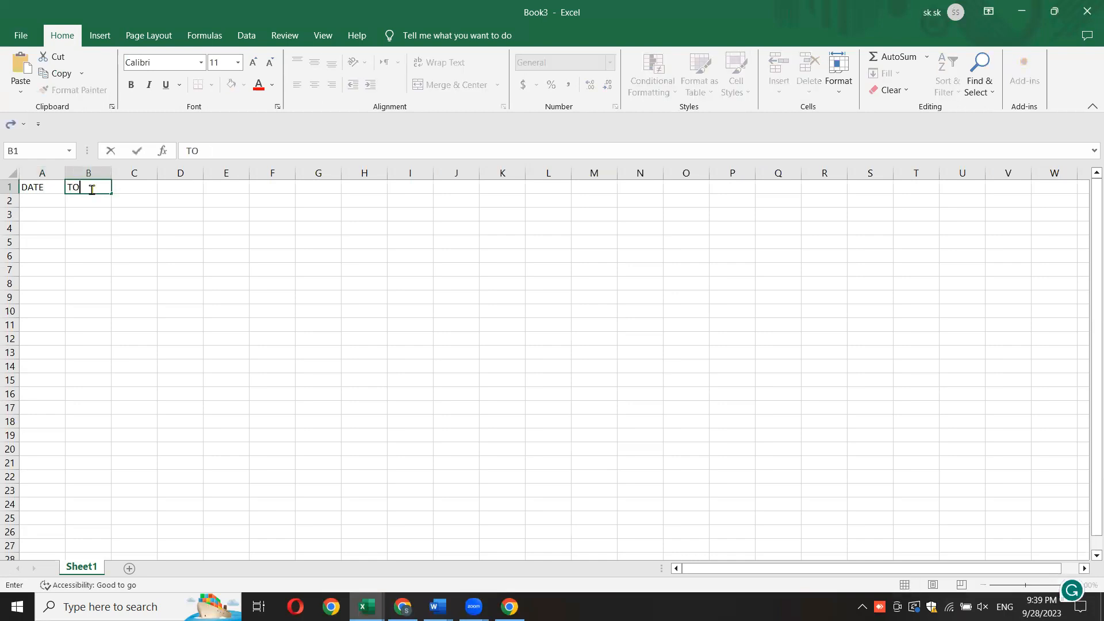
{"action": "type", "text": "PIC"}
{"action": "left_click", "coordinate": [131, 190]}
{"action": "type", "text": "SIGN"}
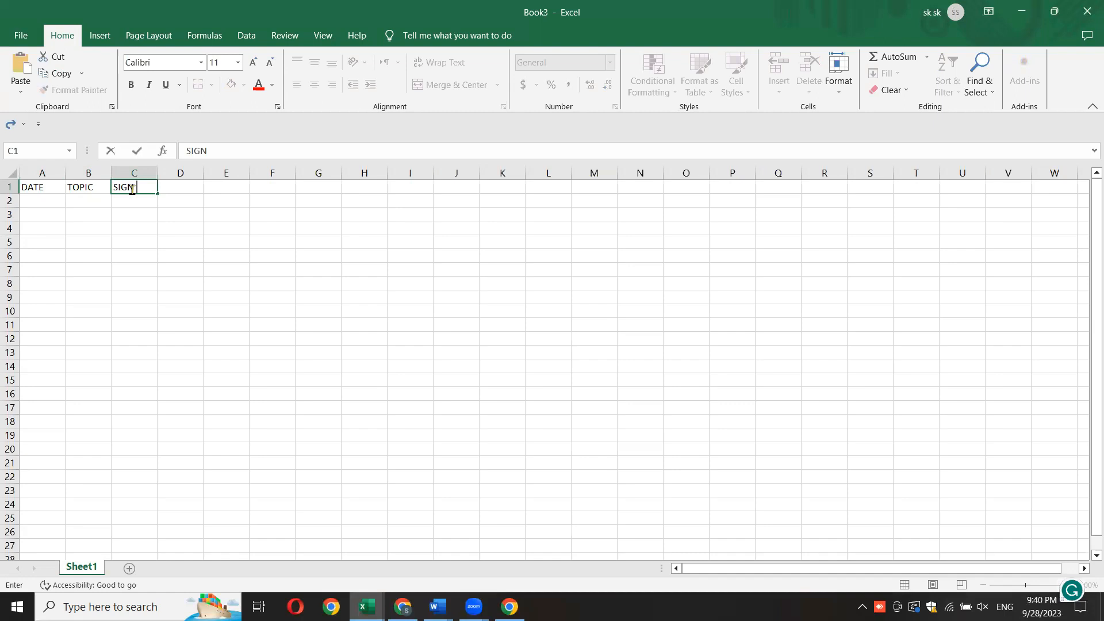
{"action": "left_click", "coordinate": [184, 297]}
- Widen columns A to C together to about four times their width and deselect them
{"action": "left_click_drag", "start_coordinate": [40, 173], "coordinate": [298, 164]}
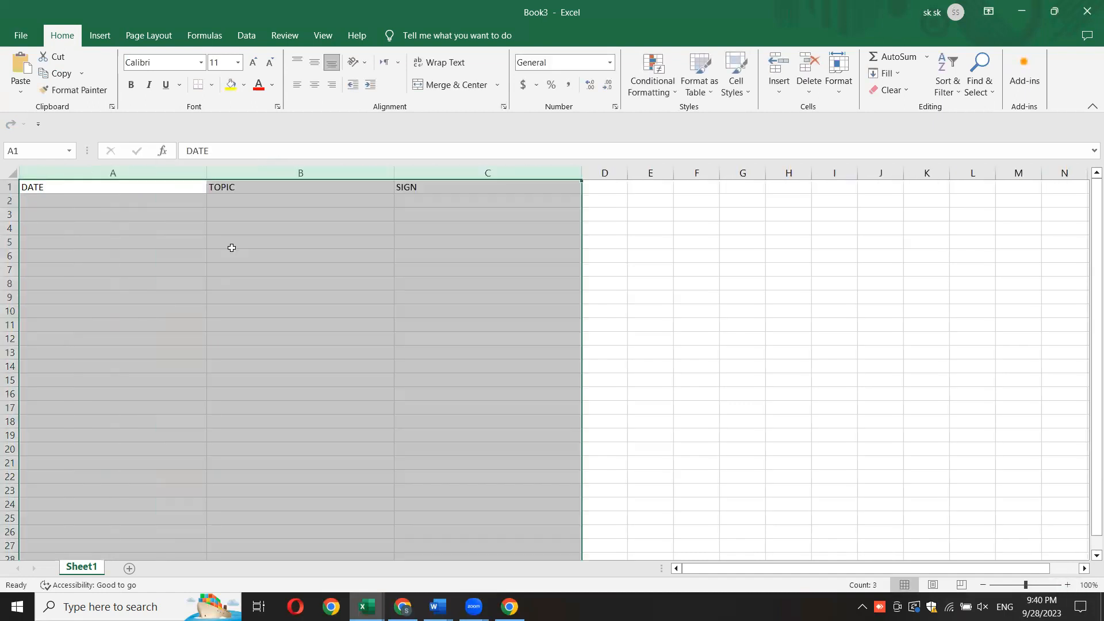
{"action": "key", "text": "ctrl+z"}
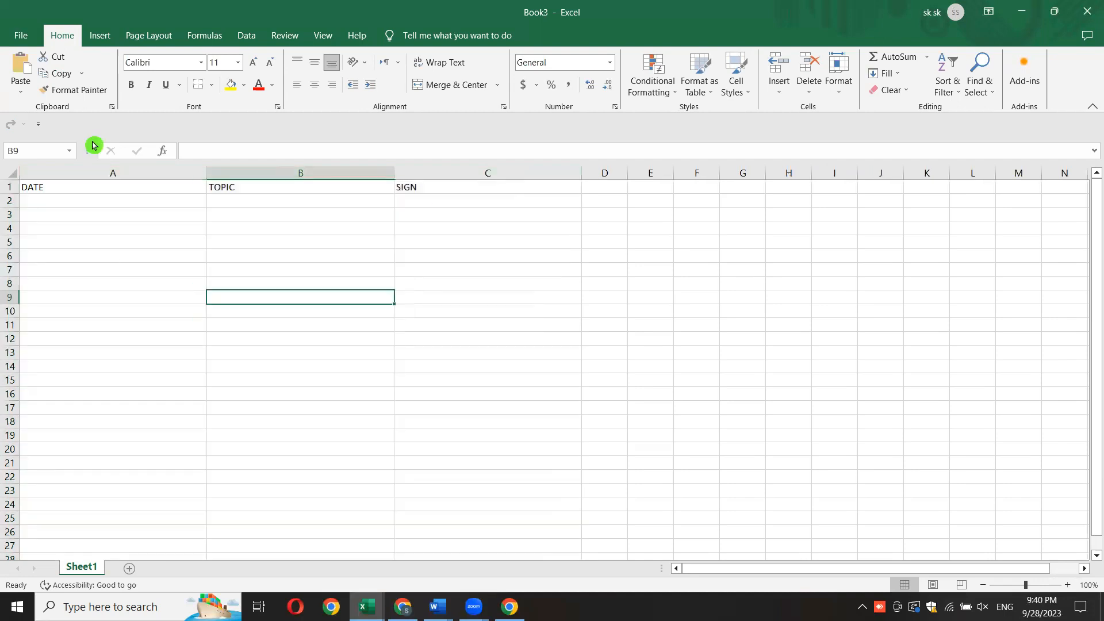
- Widen columns C, B and A one at a time, each to about one and a half times its width
{"action": "left_click", "coordinate": [362, 350]}
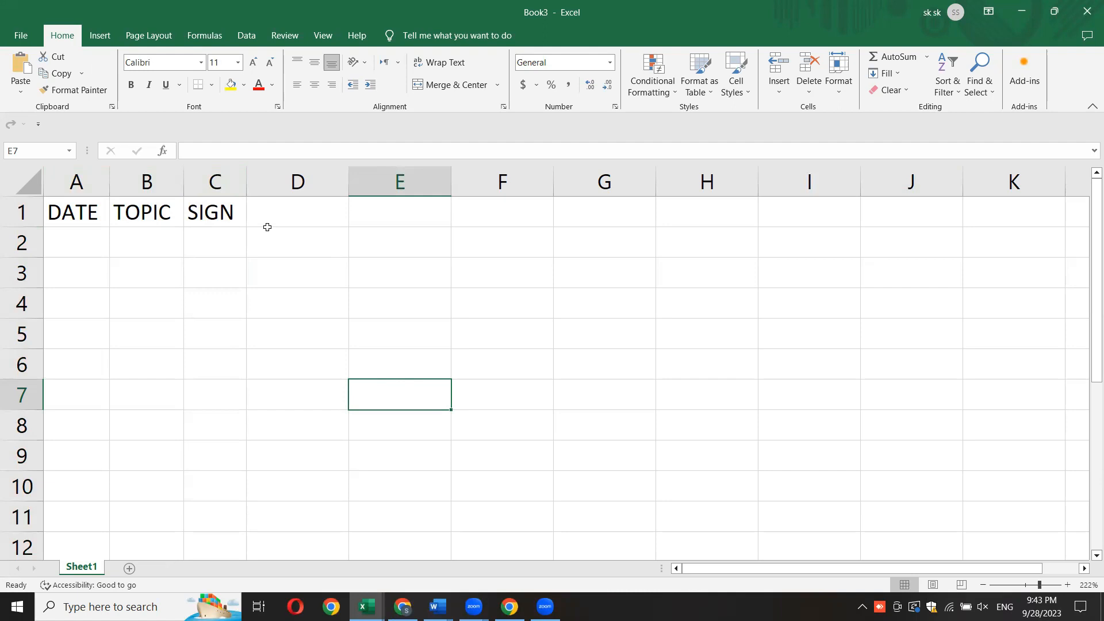
{"action": "left_click_drag", "start_coordinate": [246, 182], "coordinate": [283, 182]}
{"action": "left_click_drag", "start_coordinate": [183, 182], "coordinate": [220, 181]}
{"action": "left_click_drag", "start_coordinate": [111, 185], "coordinate": [141, 183]}
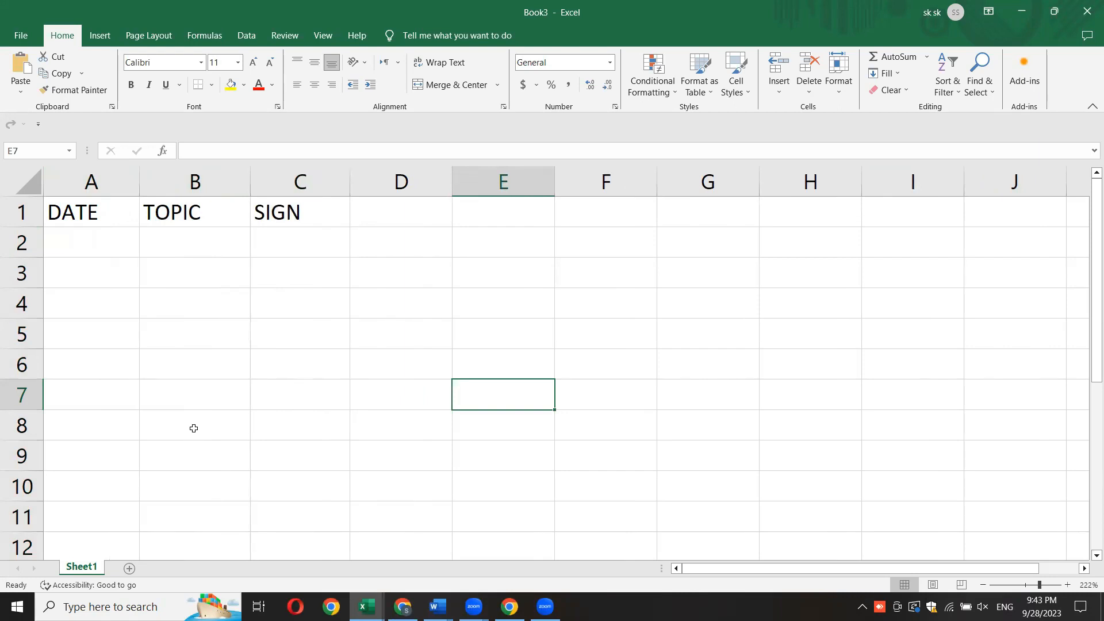
- Undo the three separate column width changes
{"action": "key", "text": "ctrl+z"}
{"action": "key", "text": "ctrl+z"}
{"action": "key", "text": "ctrl+z"}
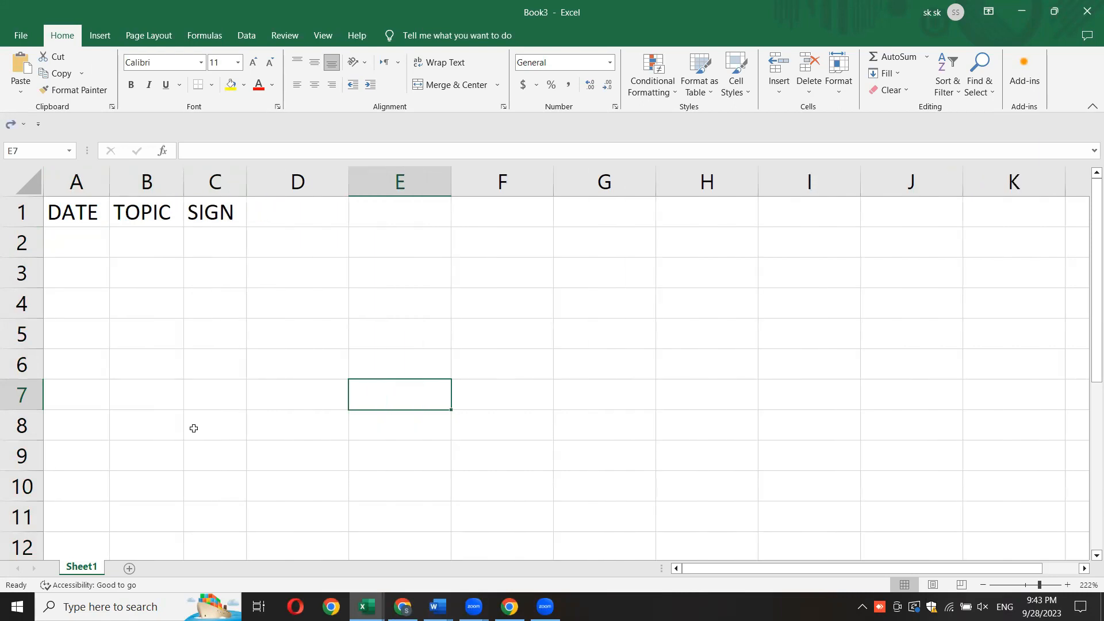
- Widen columns A to C together to about twice their width
{"action": "left_click", "coordinate": [76, 171]}
{"action": "left_click_drag", "start_coordinate": [81, 172], "coordinate": [204, 170]}
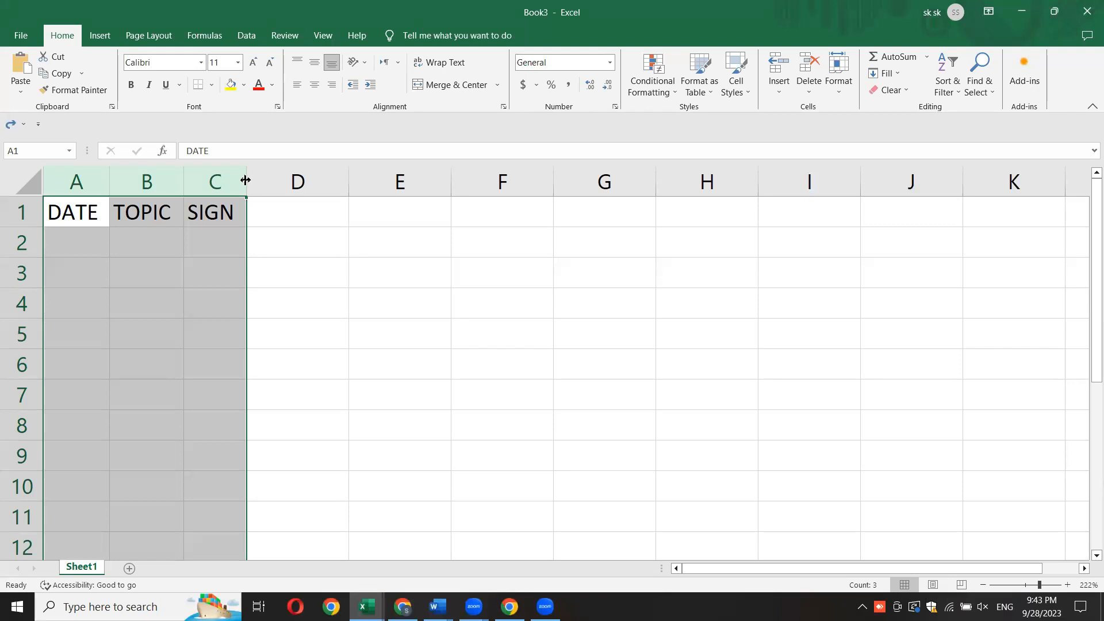
{"action": "left_click_drag", "start_coordinate": [245, 180], "coordinate": [361, 182]}
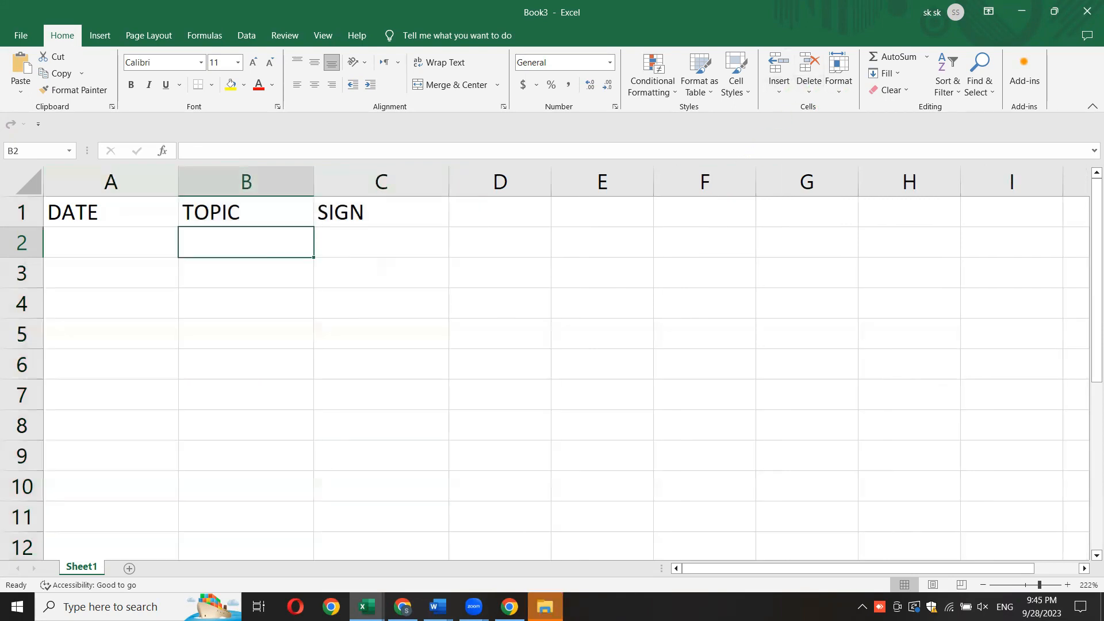
- Switch to Document1 in Word and copy the opening paragraph about what a computer is
{"action": "left_click", "coordinate": [438, 607]}
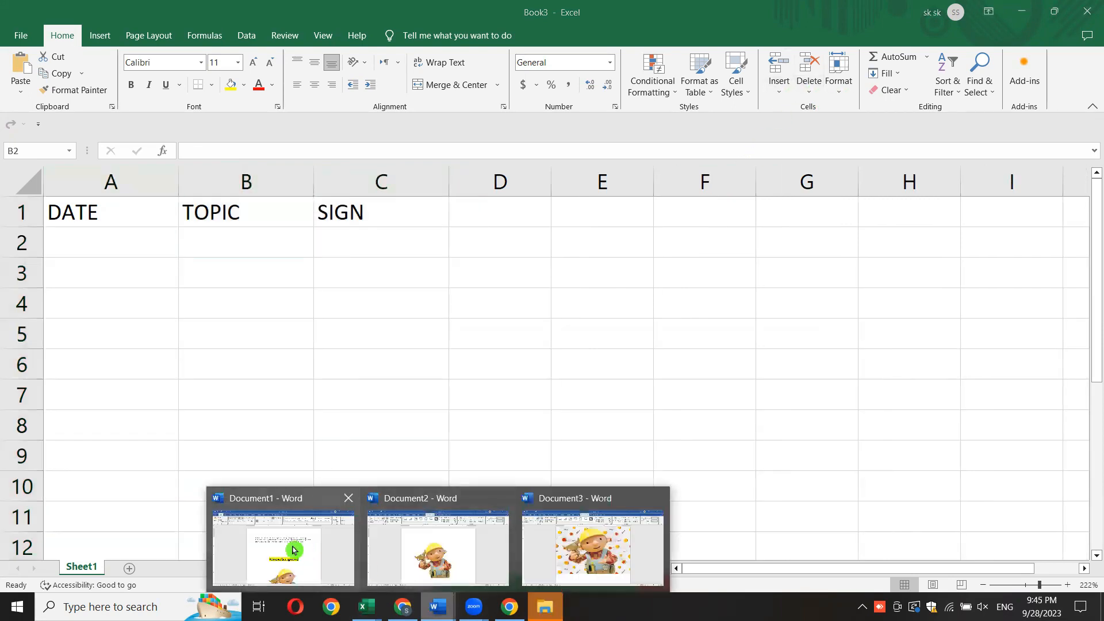
{"action": "left_click", "coordinate": [284, 546]}
{"action": "right_click", "coordinate": [382, 214]}
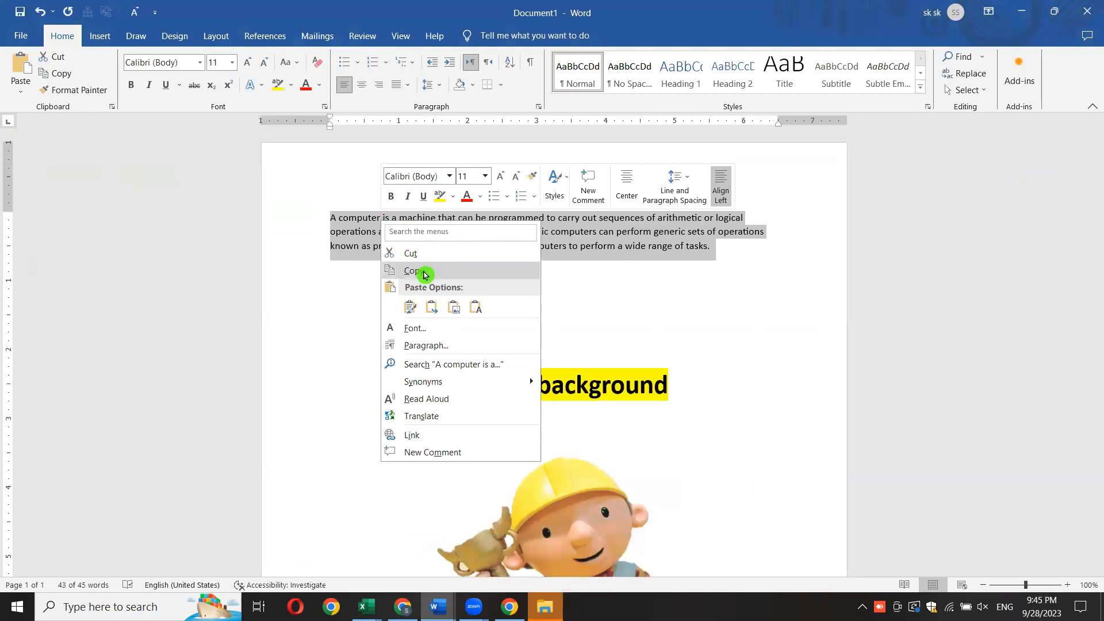
{"action": "left_click", "coordinate": [402, 270]}
- Return to the Book3 workbook in Excel and paste the copied paragraph into cell B2, keeping source formatting
{"action": "left_click", "coordinate": [367, 607]}
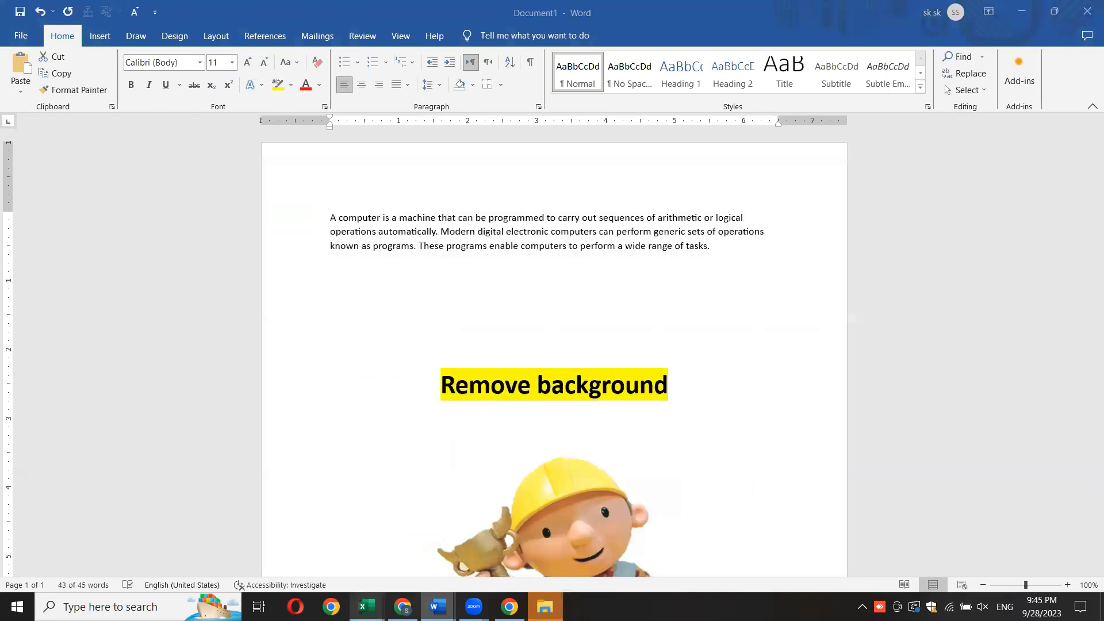
{"action": "left_click", "coordinate": [528, 554]}
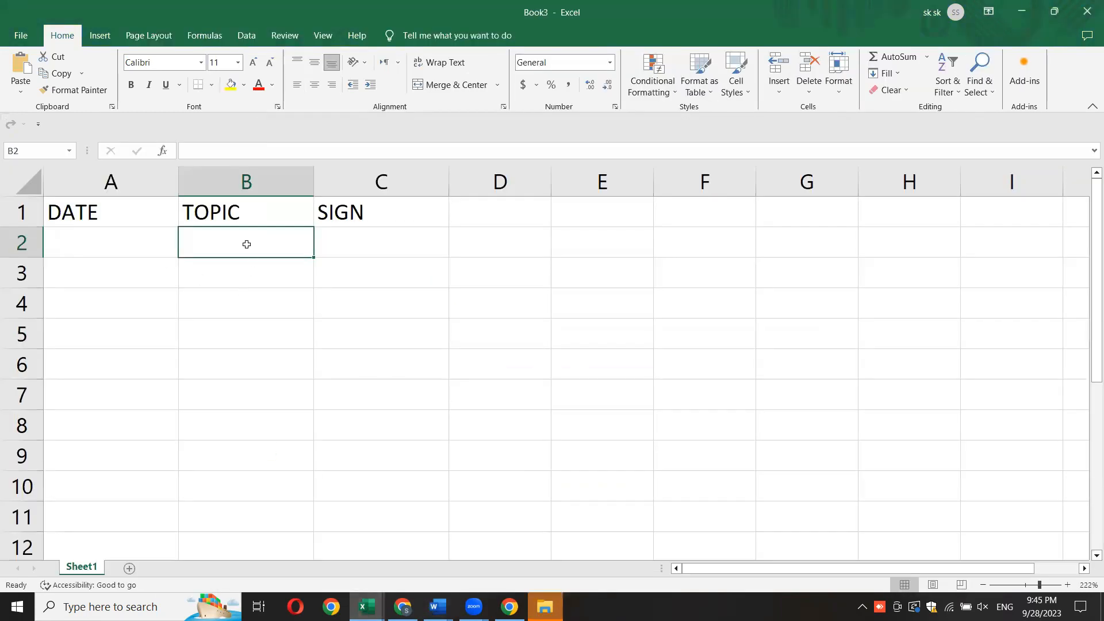
{"action": "right_click", "coordinate": [240, 230]}
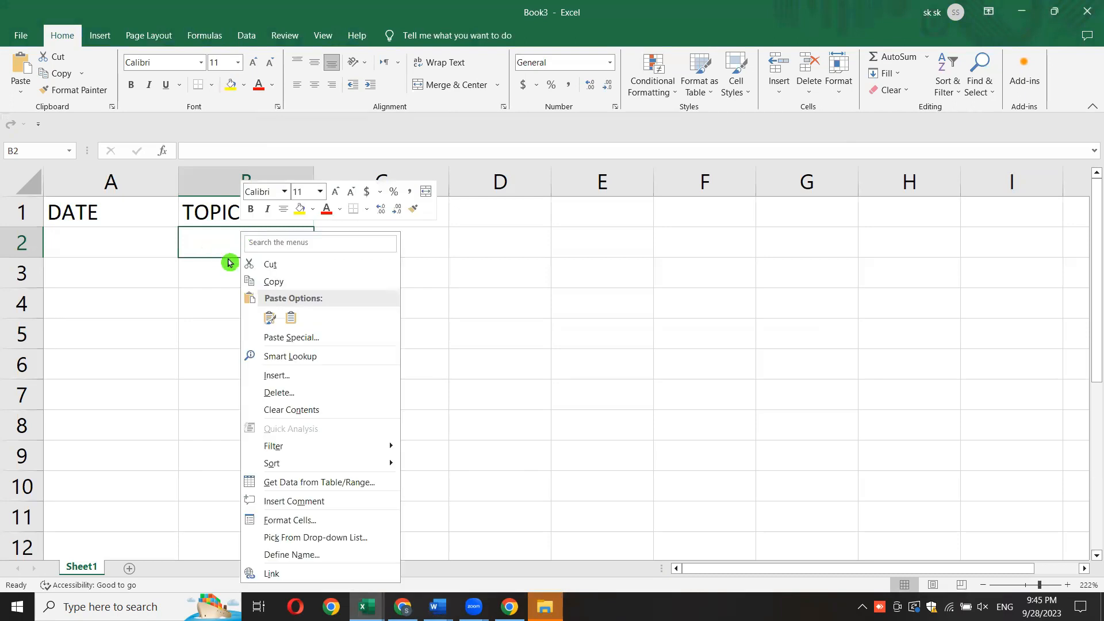
{"action": "left_click", "coordinate": [272, 320]}
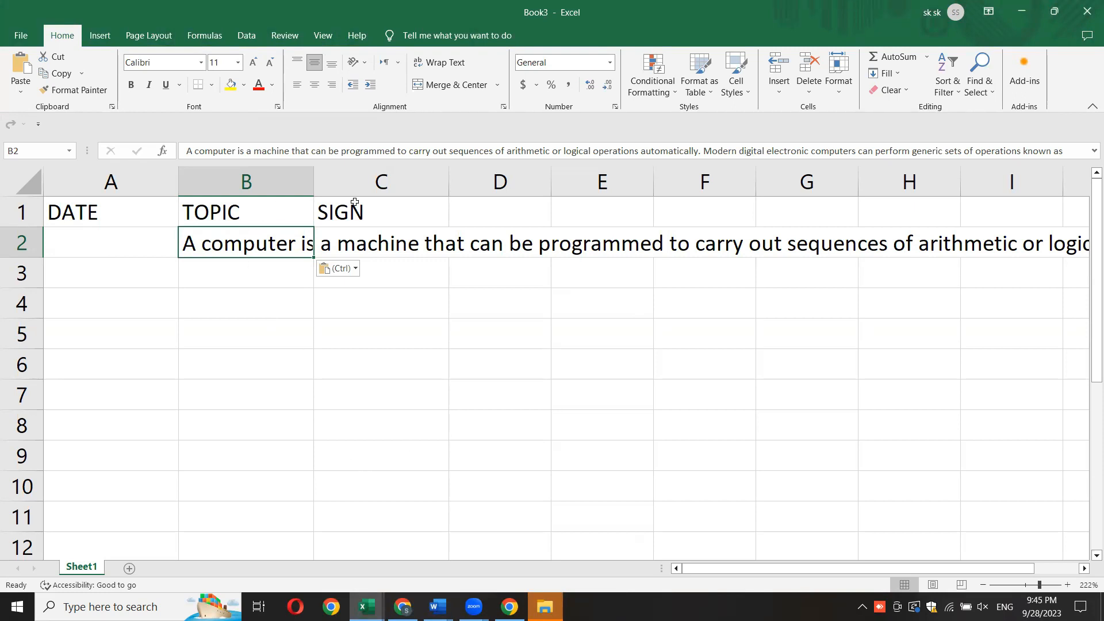
- Check cells C2, D2 and B2 to find which one actually holds the pasted paragraph
{"action": "left_click", "coordinate": [389, 241]}
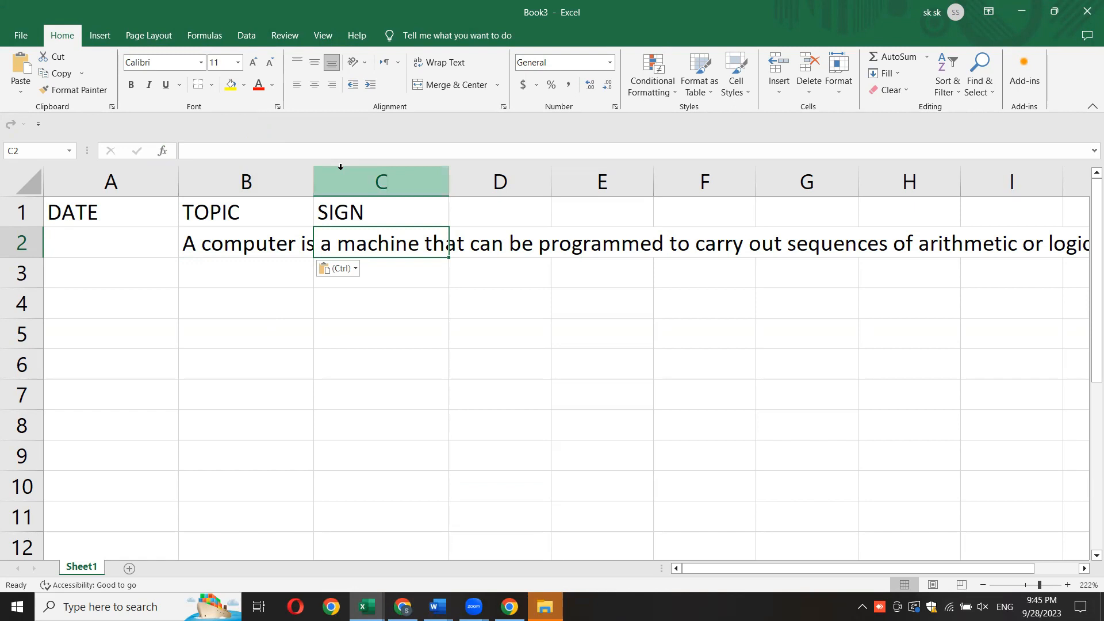
{"action": "left_click", "coordinate": [503, 248]}
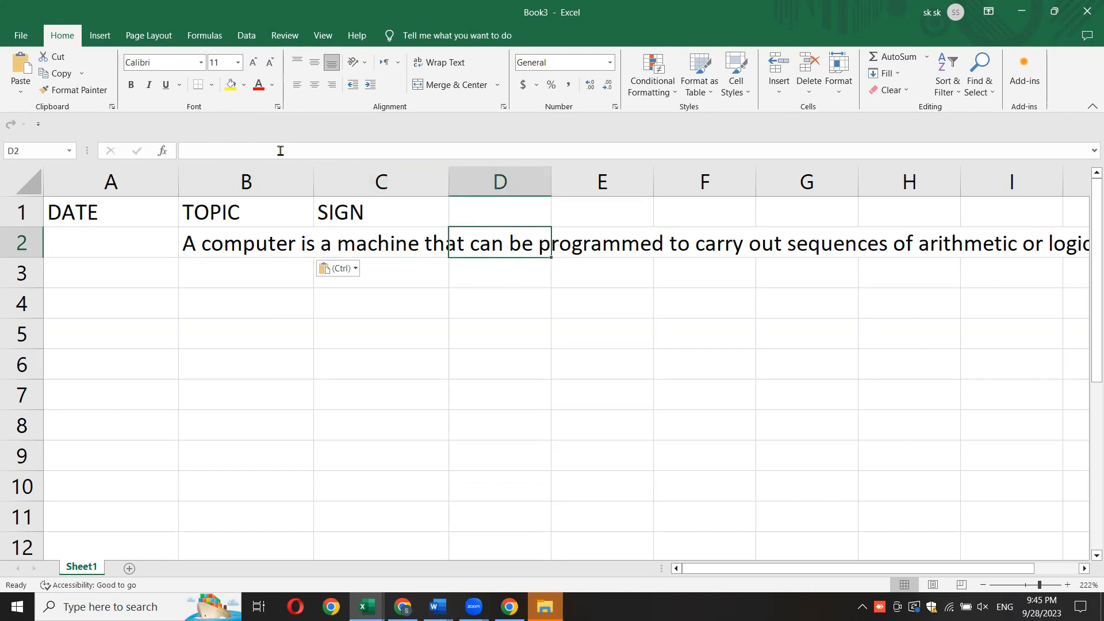
{"action": "left_click", "coordinate": [231, 247]}
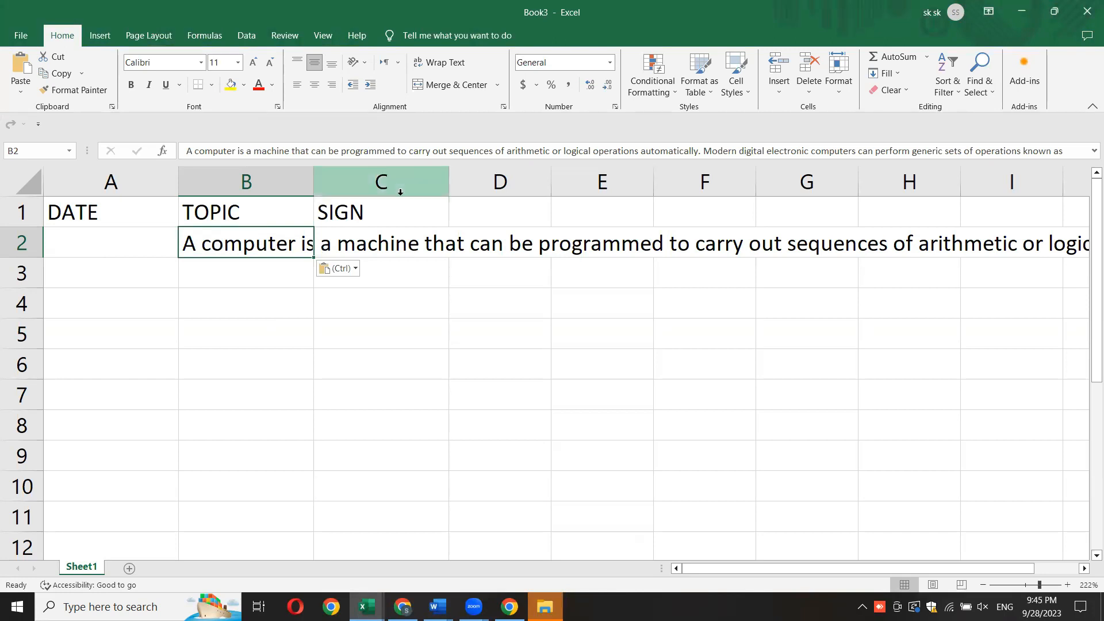
- Widen column B to nearly four times its width and inspect cells C2 and D2 for paragraph text
{"action": "left_click_drag", "start_coordinate": [317, 187], "coordinate": [672, 199]}
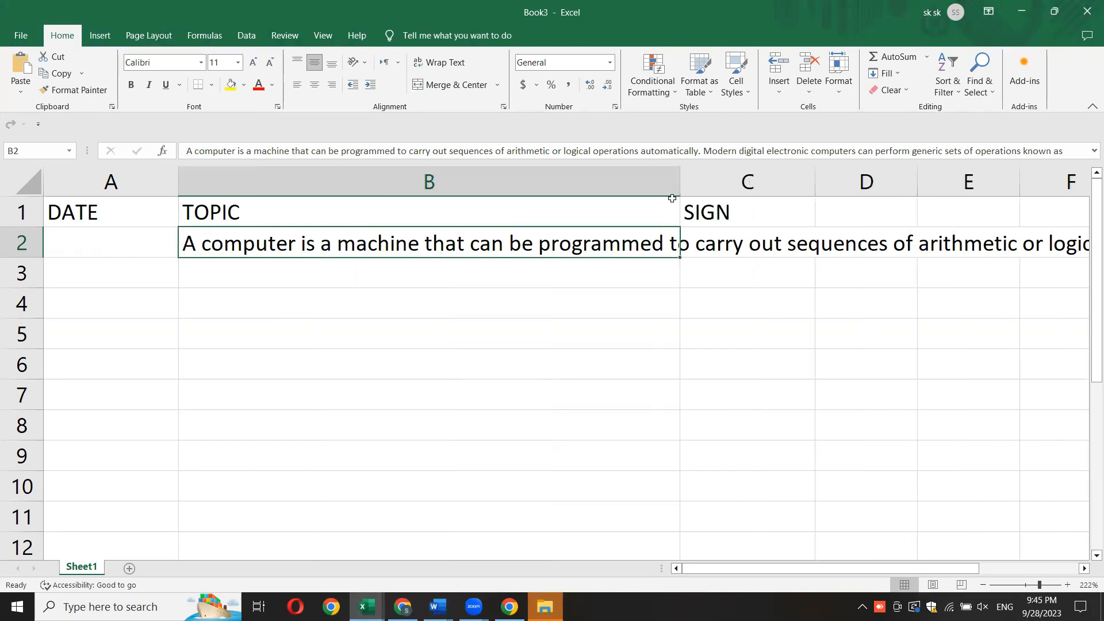
{"action": "left_click", "coordinate": [744, 351]}
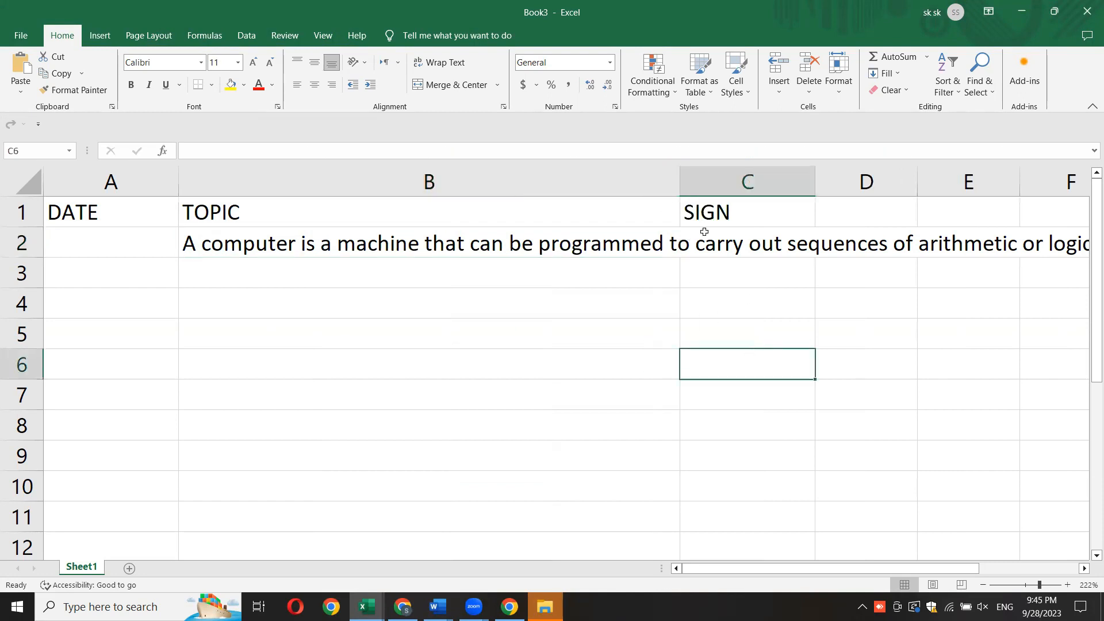
{"action": "left_click", "coordinate": [745, 253]}
{"action": "left_click", "coordinate": [856, 249]}
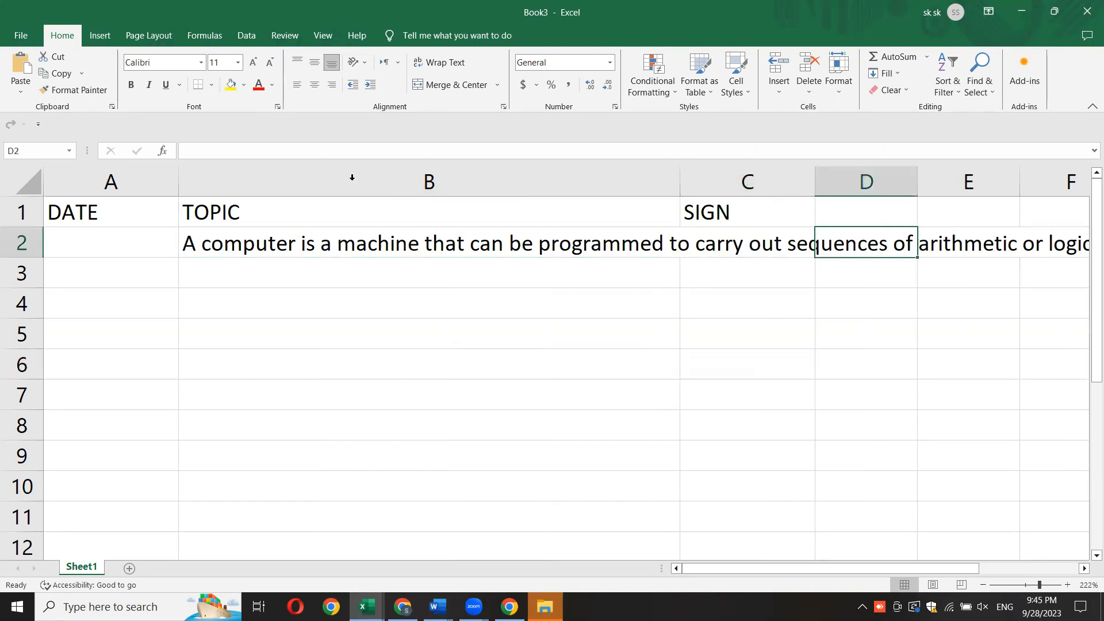
- Narrow column B to less than half its width and turn on Wrap Text for the paragraph in B2
{"action": "left_click_drag", "start_coordinate": [681, 178], "coordinate": [399, 197]}
{"action": "left_click", "coordinate": [491, 330]}
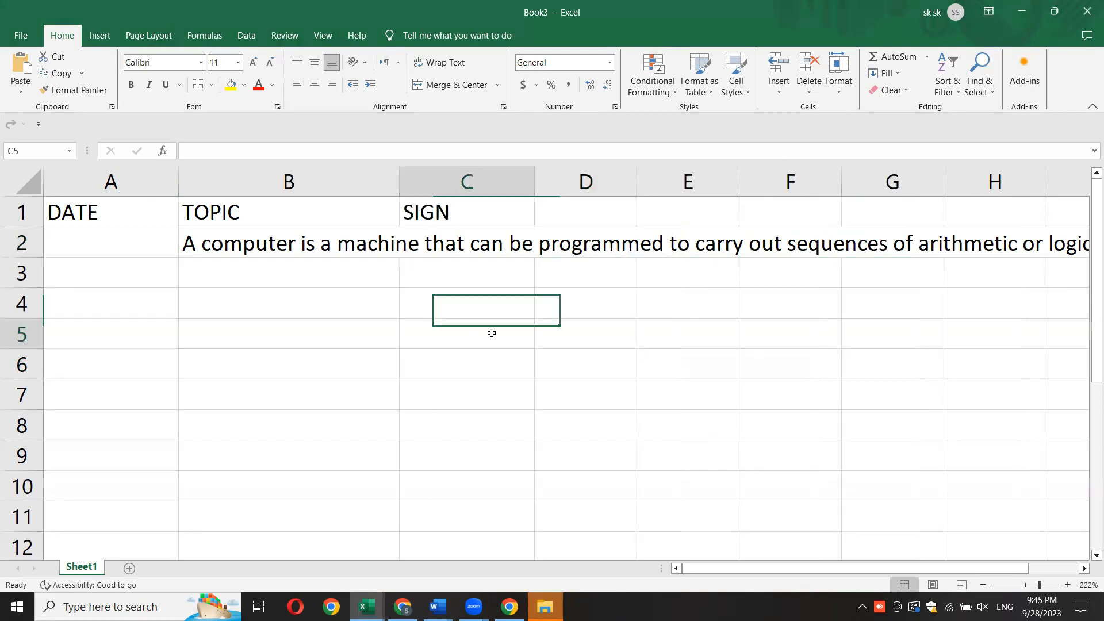
{"action": "left_click", "coordinate": [269, 244]}
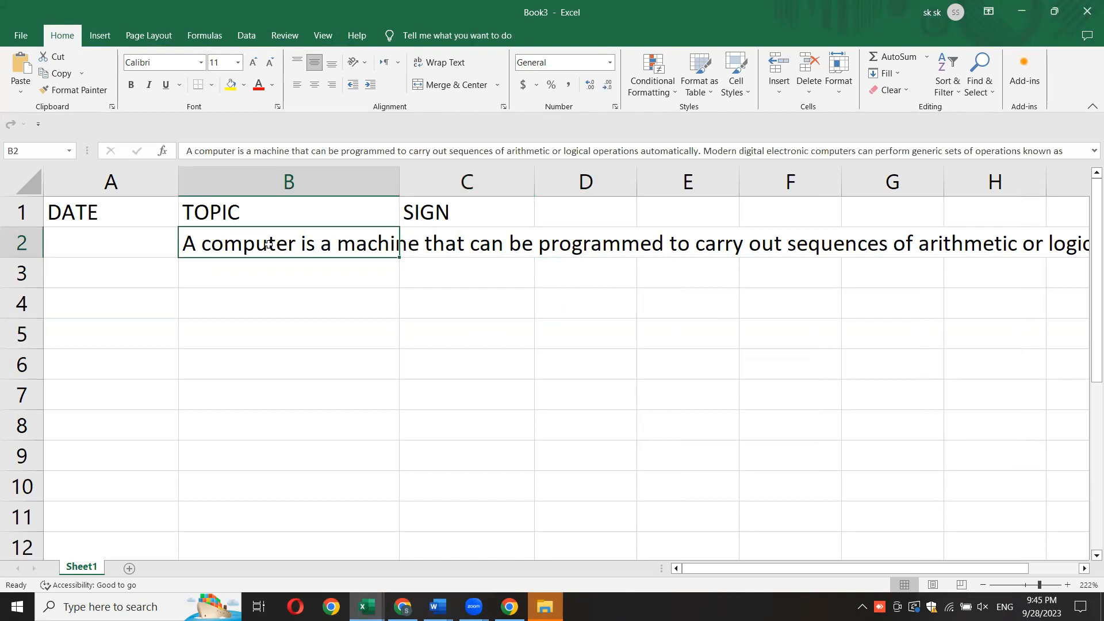
{"action": "left_click", "coordinate": [452, 64]}
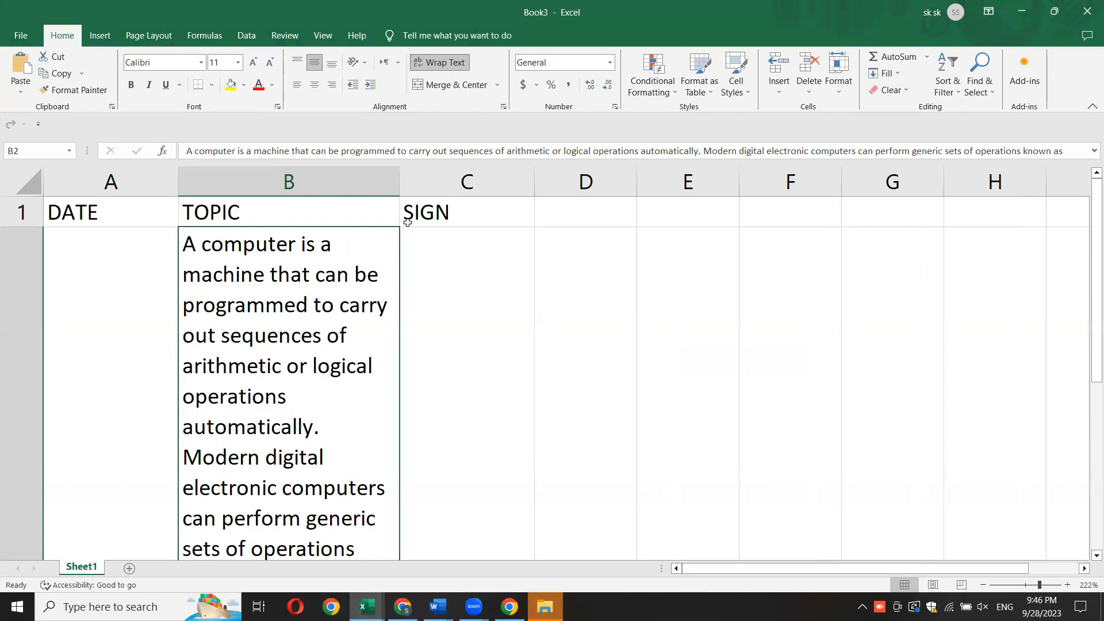
- Widen column B to about one and a half times its width for the wrapped paragraph
{"action": "left_click_drag", "start_coordinate": [399, 179], "coordinate": [526, 164]}
{"action": "left_click", "coordinate": [609, 343]}
{"action": "key", "text": "Left"}
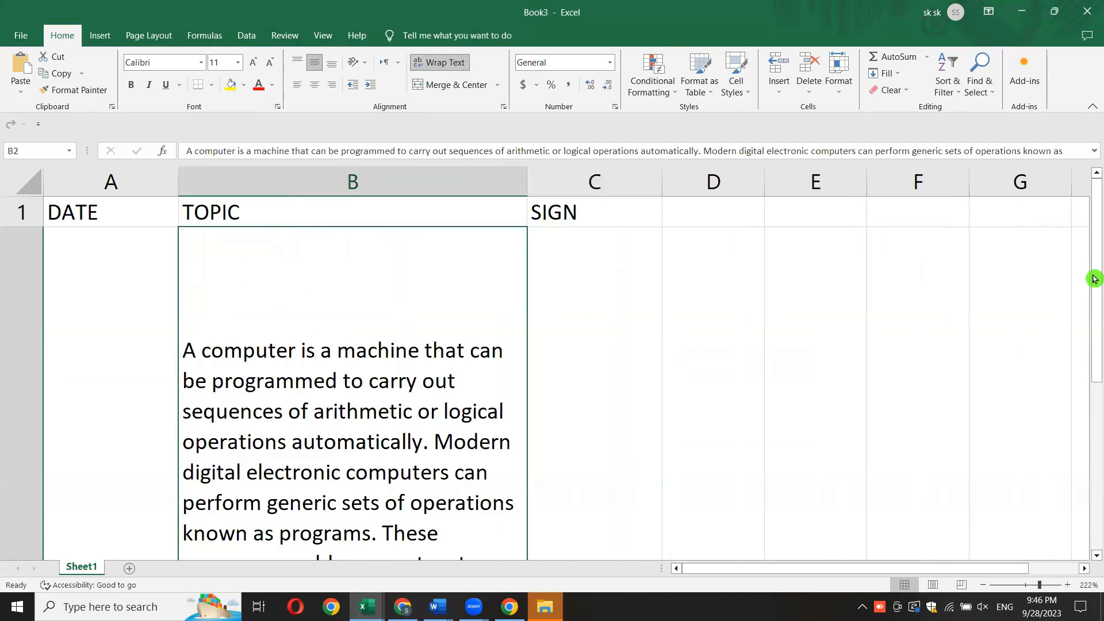
- Reduce the height of row 2 to about one third and deselect the row
{"action": "left_click", "coordinate": [1026, 585]}
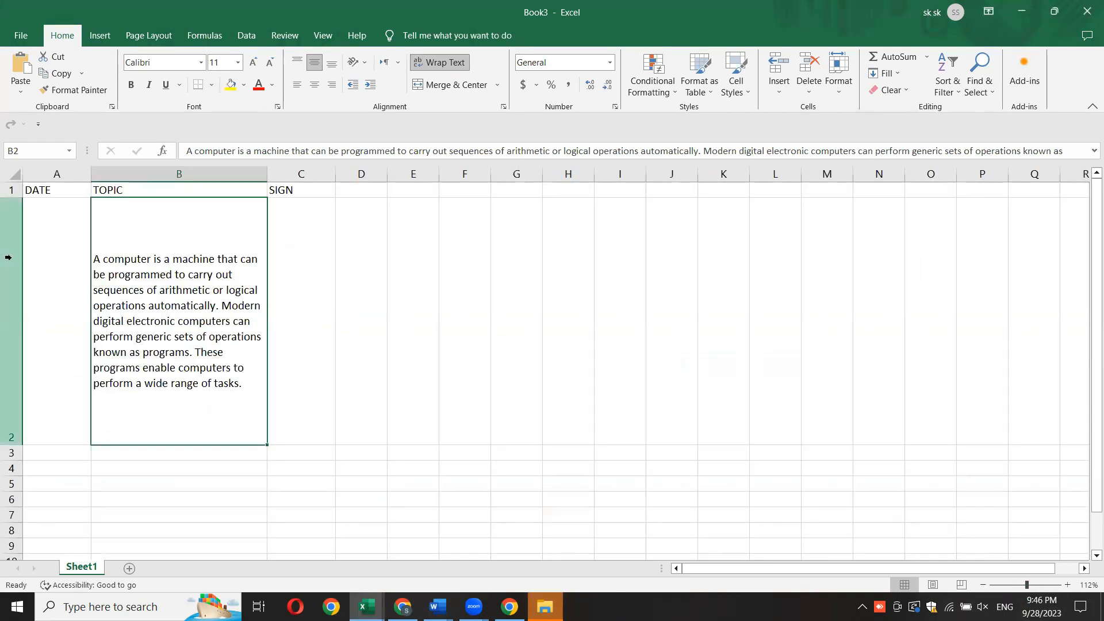
{"action": "left_click", "coordinate": [10, 233]}
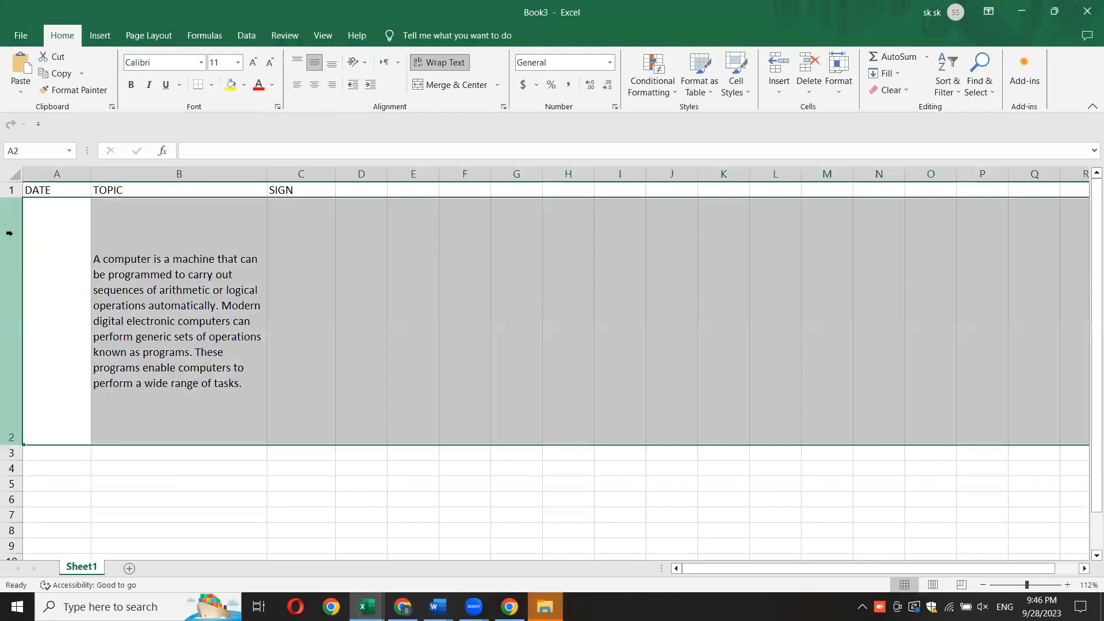
{"action": "left_click_drag", "start_coordinate": [15, 444], "coordinate": [17, 286]}
{"action": "left_click", "coordinate": [182, 301]}
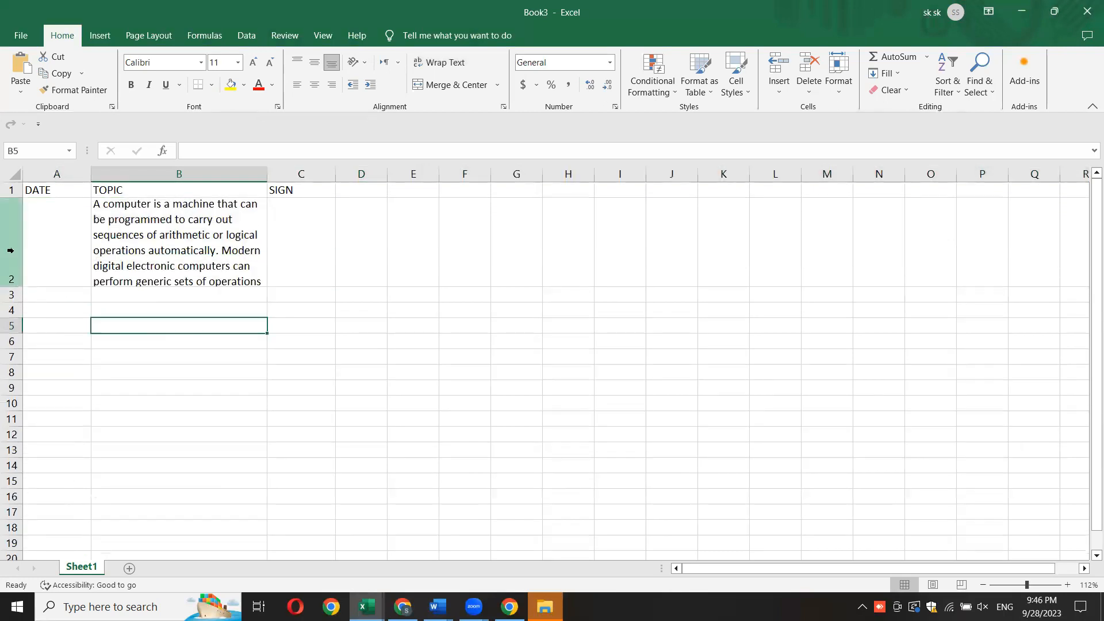
{"action": "left_click", "coordinate": [8, 243]}
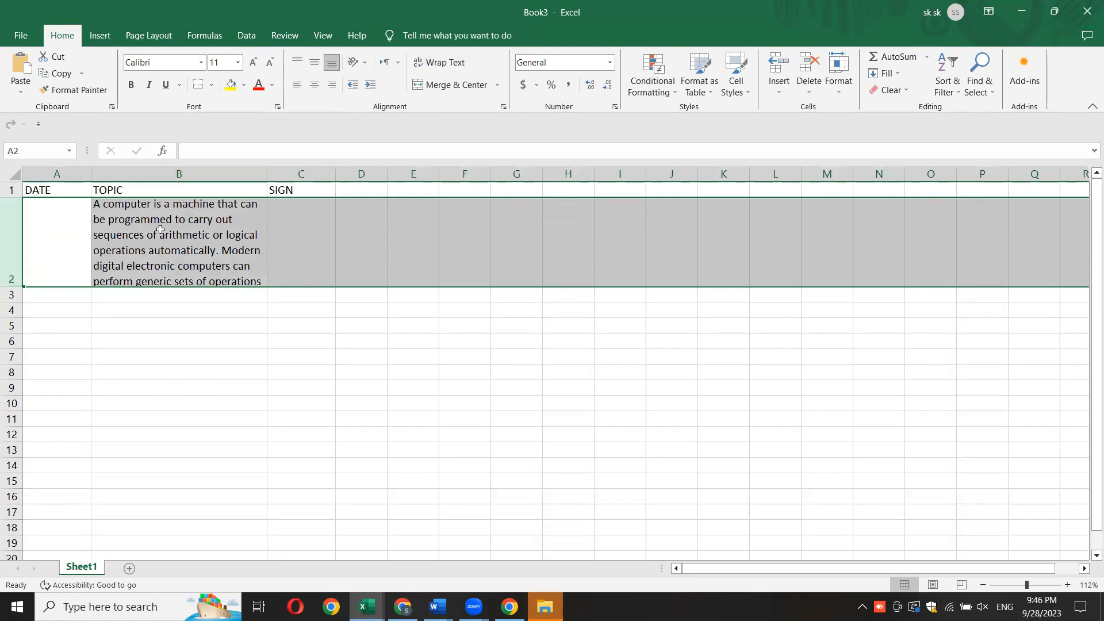
{"action": "left_click", "coordinate": [293, 244]}
{"action": "key", "text": "Right"}
{"action": "key", "text": "Right"}
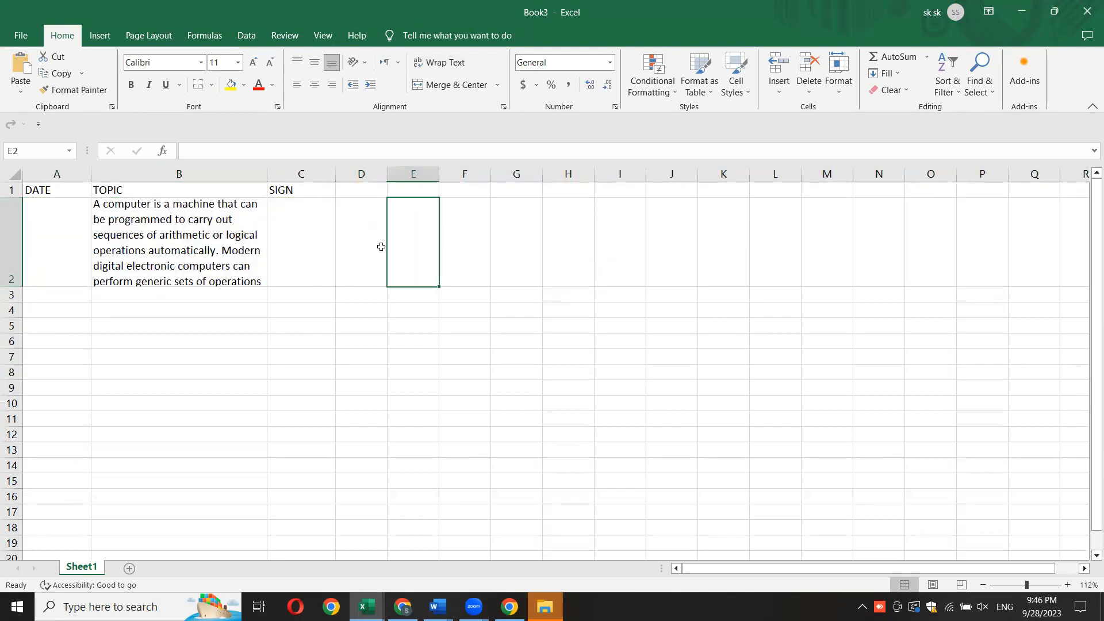
- Widen column B to about 1.7 times its width so the whole paragraph fits in B2
{"action": "left_click", "coordinate": [172, 261]}
{"action": "left_click_drag", "start_coordinate": [268, 174], "coordinate": [395, 170]}
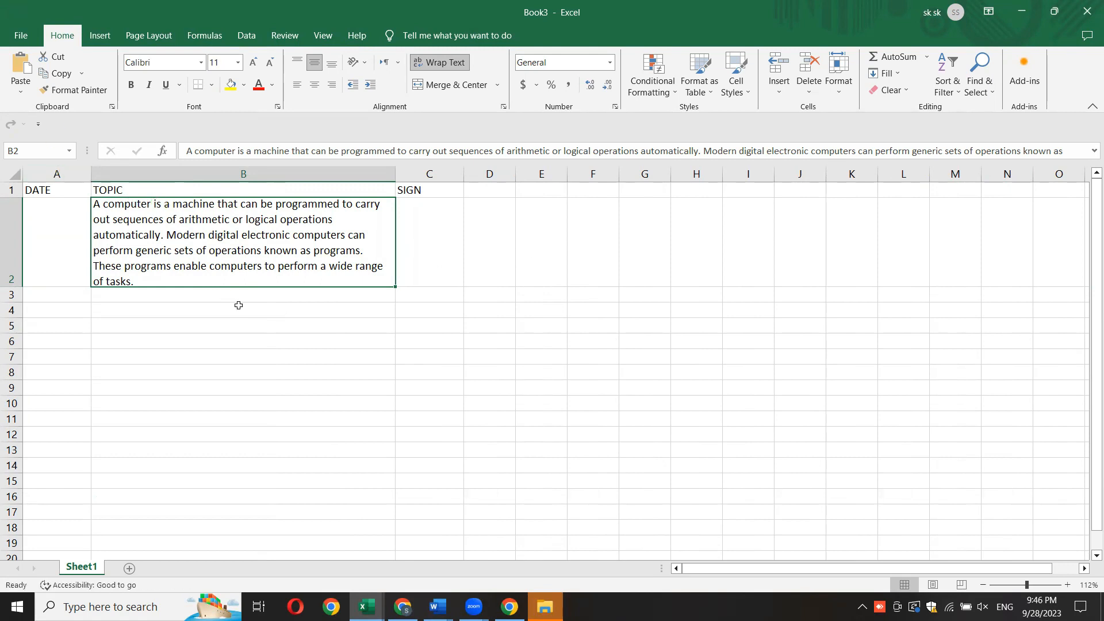
{"action": "left_click", "coordinate": [327, 355]}
- Apply All Borders to the range A1:I11 and deselect it
{"action": "left_click_drag", "start_coordinate": [41, 185], "coordinate": [730, 425]}
{"action": "key", "text": "ctrl+c"}
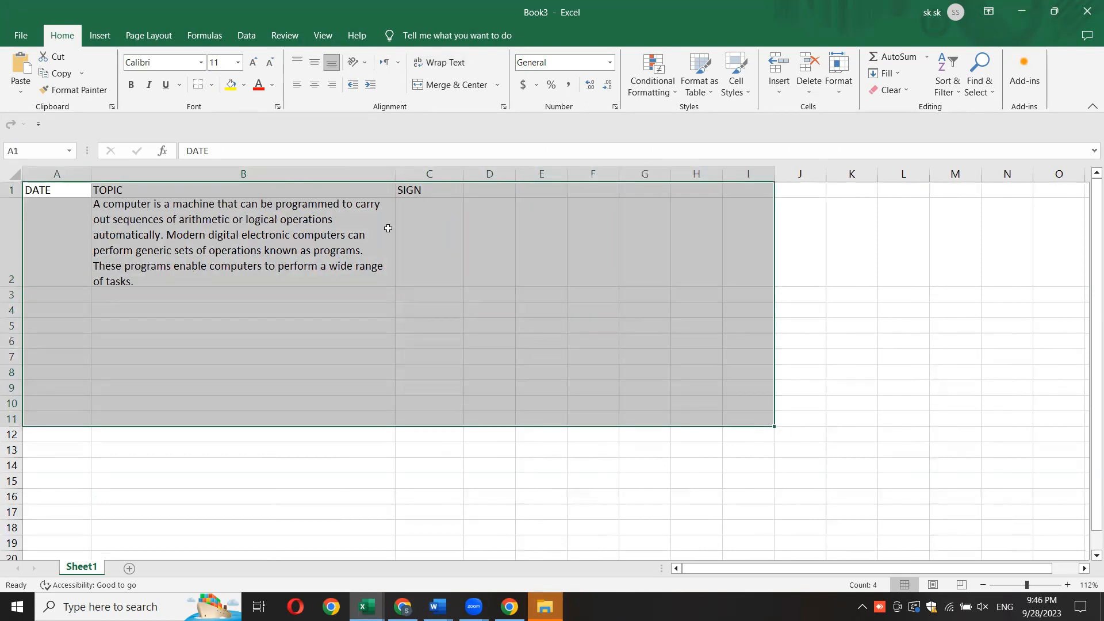
{"action": "left_click", "coordinate": [212, 84]}
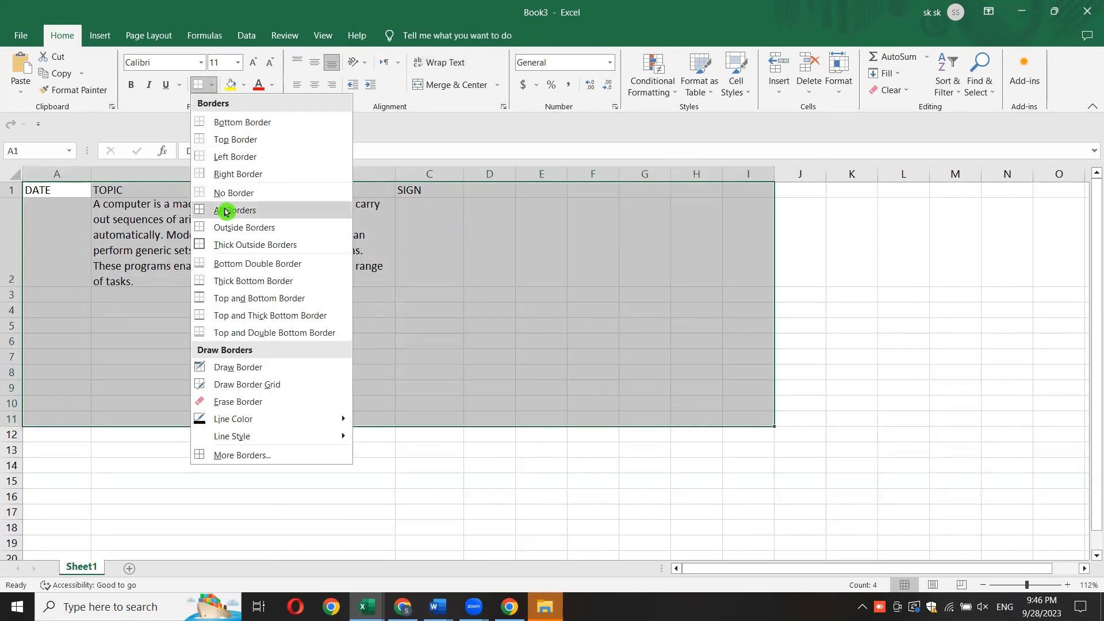
{"action": "left_click", "coordinate": [221, 211]}
{"action": "left_click", "coordinate": [308, 343]}
- Paste the computer paragraph into cell B3 and wrap its text
{"action": "left_click", "coordinate": [141, 292]}
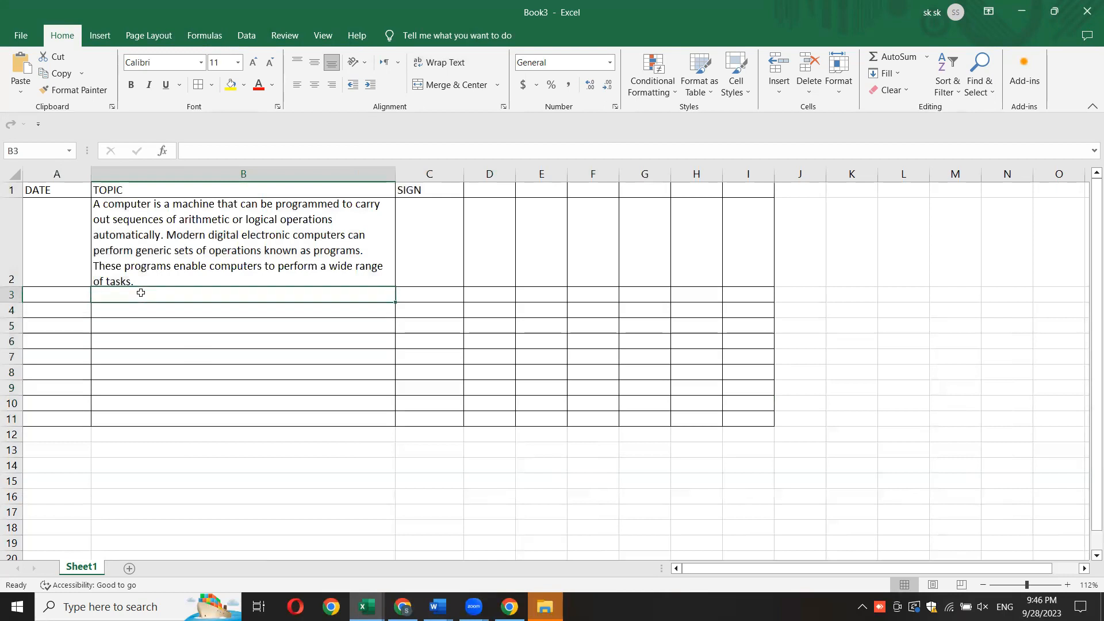
{"action": "left_click", "coordinate": [153, 249]}
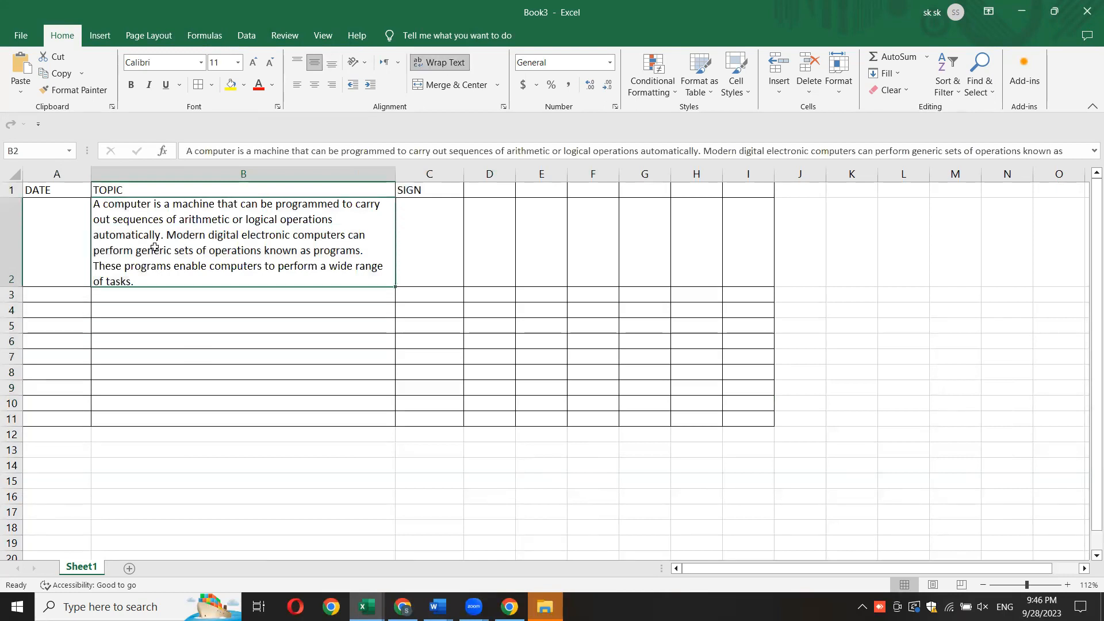
{"action": "left_click", "coordinate": [146, 293]}
{"action": "right_click", "coordinate": [145, 296]}
{"action": "left_click", "coordinate": [177, 328]}
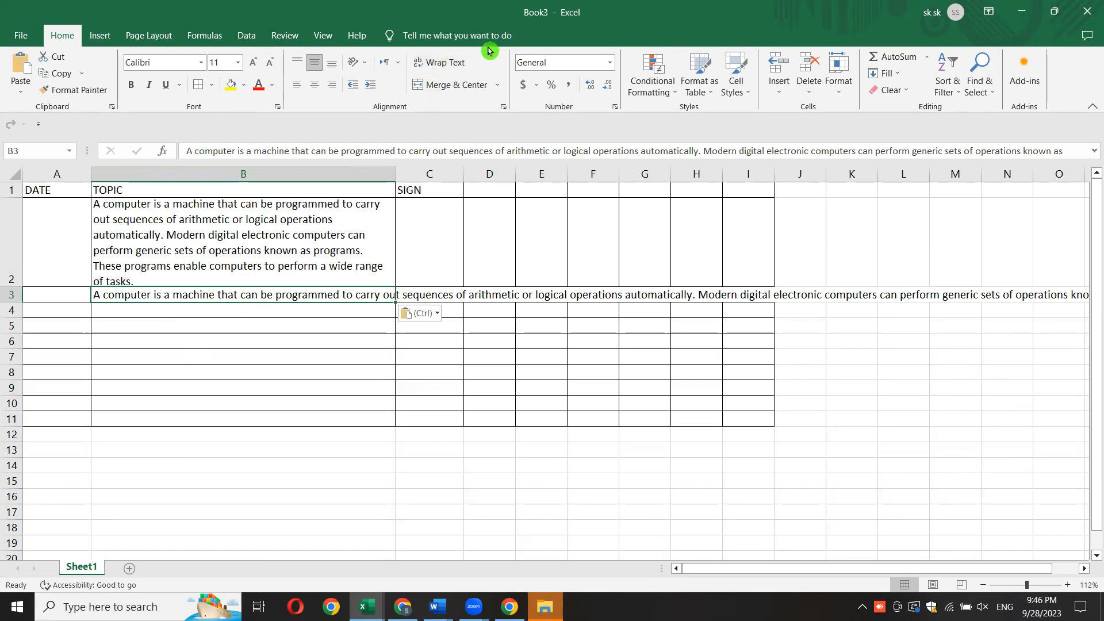
{"action": "left_click", "coordinate": [442, 62]}
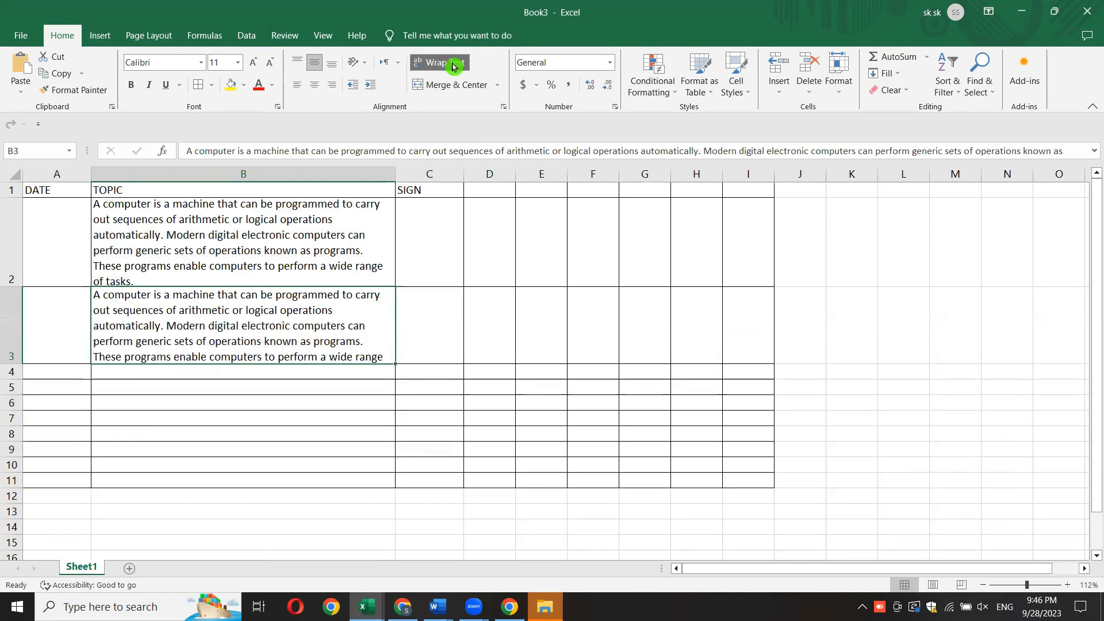
- Paste the computer paragraph into cell B4 and wrap its text
{"action": "left_click", "coordinate": [197, 372]}
{"action": "right_click", "coordinate": [198, 374]}
{"action": "left_click", "coordinate": [232, 114]}
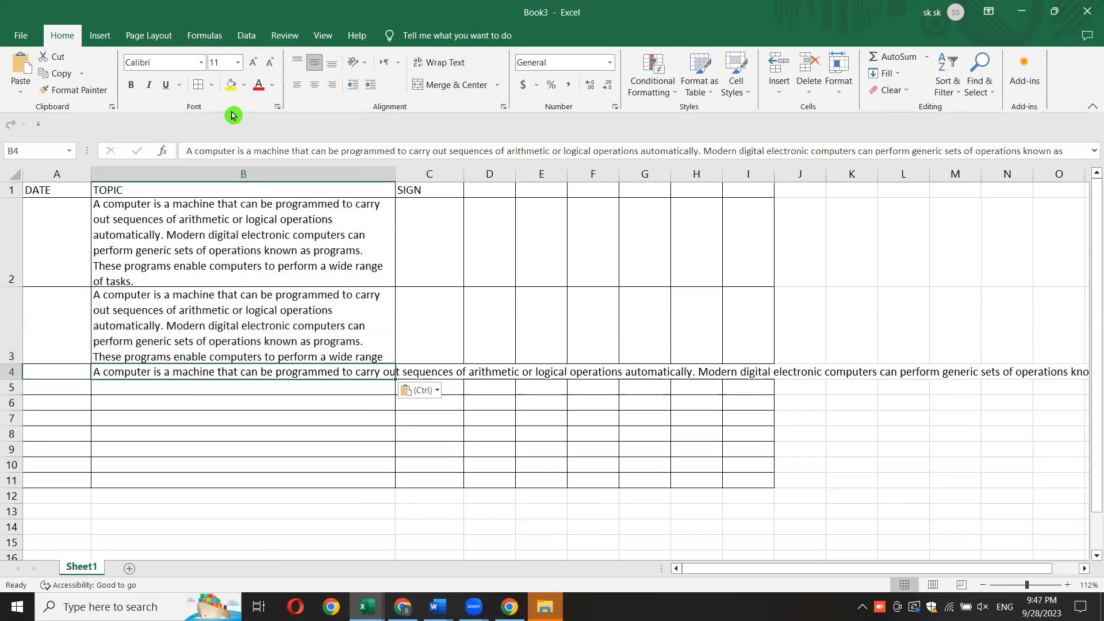
{"action": "left_click", "coordinate": [433, 69]}
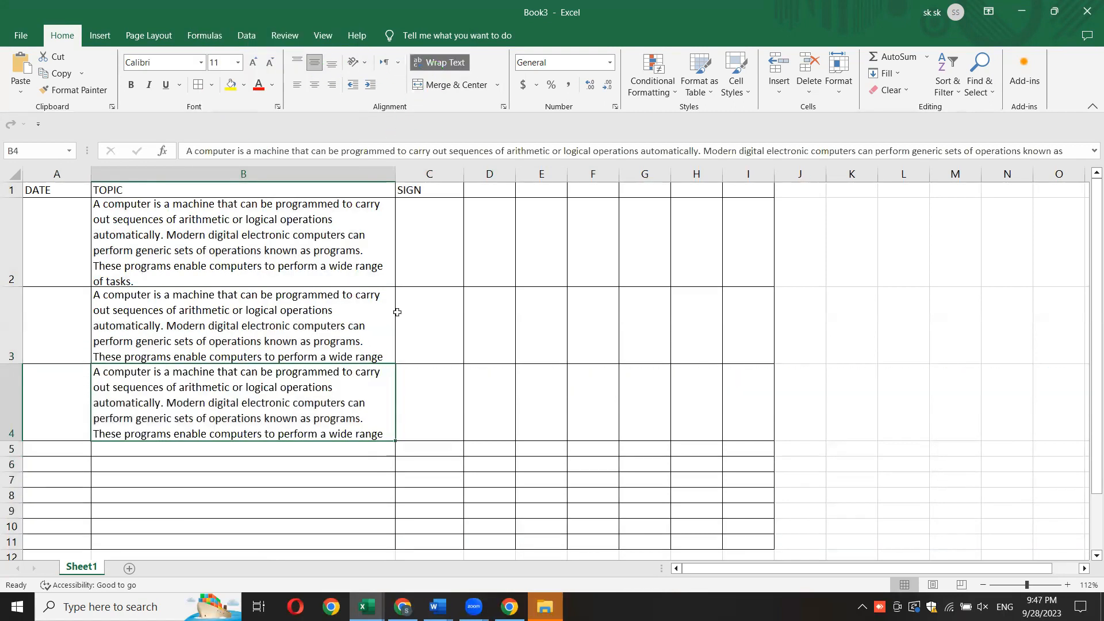
- Widen column C by about a third and column B by about a sixth so the paragraphs fit their cells
{"action": "left_click", "coordinate": [425, 402]}
{"action": "left_click", "coordinate": [467, 389]}
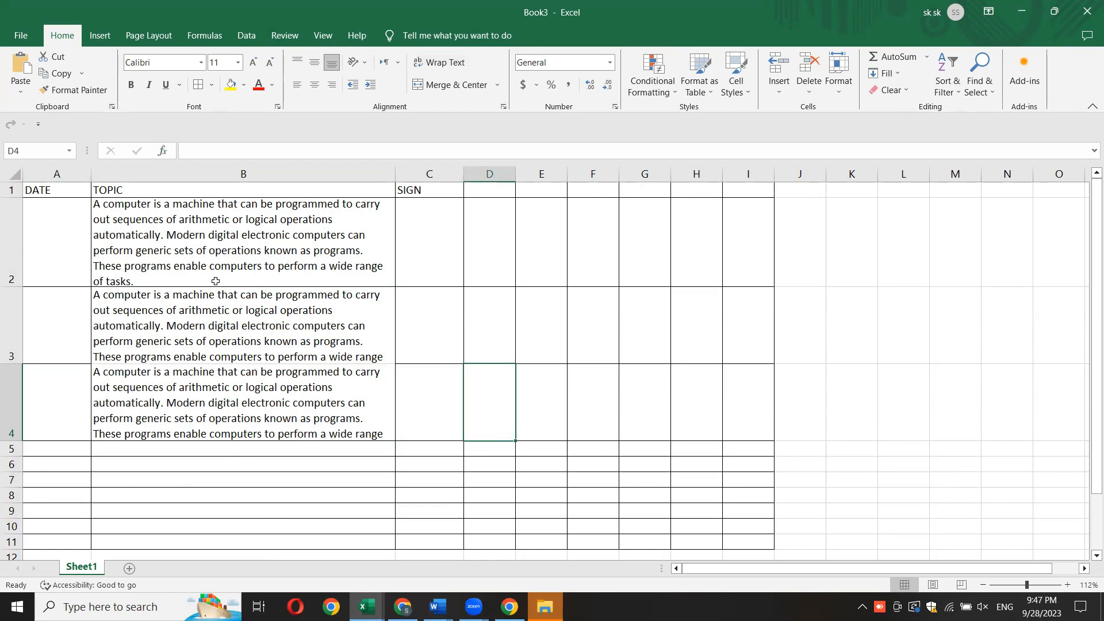
{"action": "left_click_drag", "start_coordinate": [463, 176], "coordinate": [486, 177]}
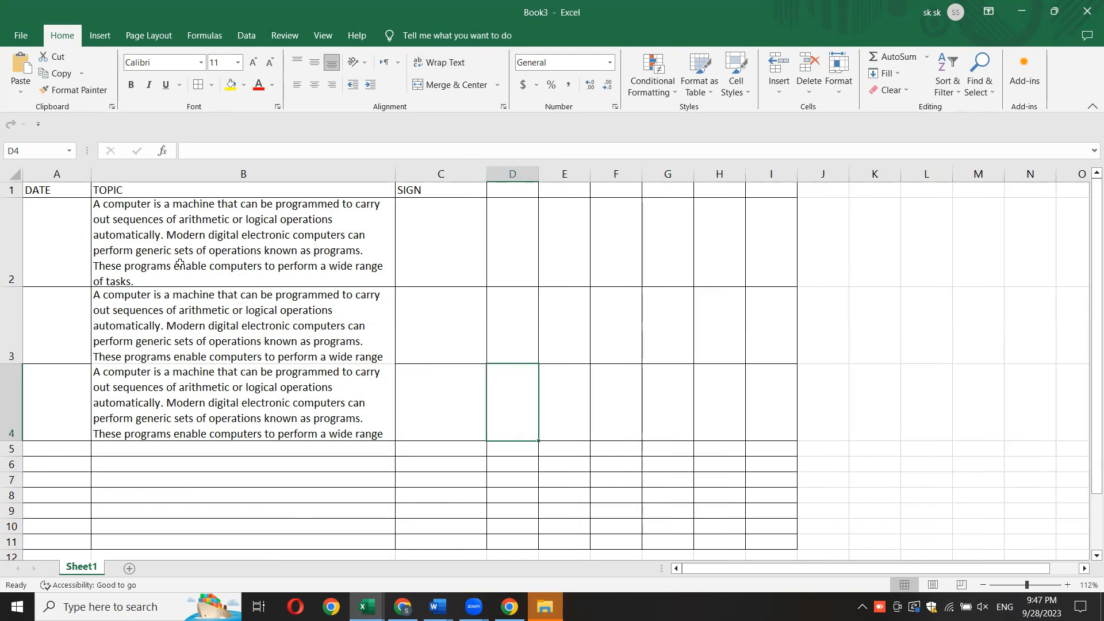
{"action": "left_click_drag", "start_coordinate": [402, 174], "coordinate": [445, 174]}
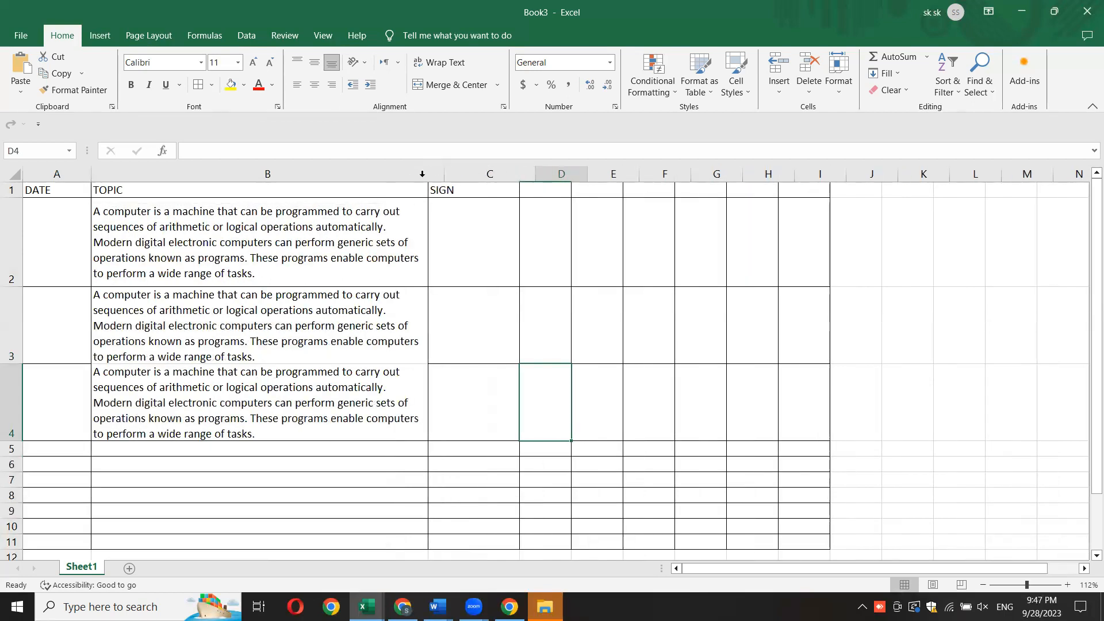
{"action": "left_click", "coordinate": [218, 257]}
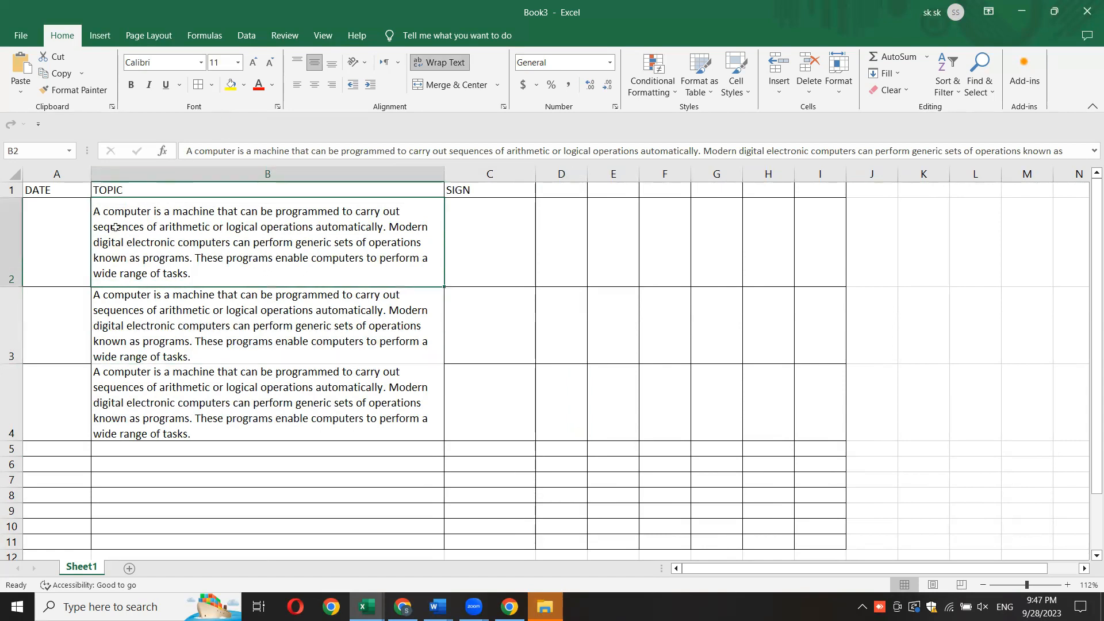
- Apply All Borders to the range A1:I4 and deselect it
{"action": "left_click_drag", "start_coordinate": [43, 190], "coordinate": [809, 441]}
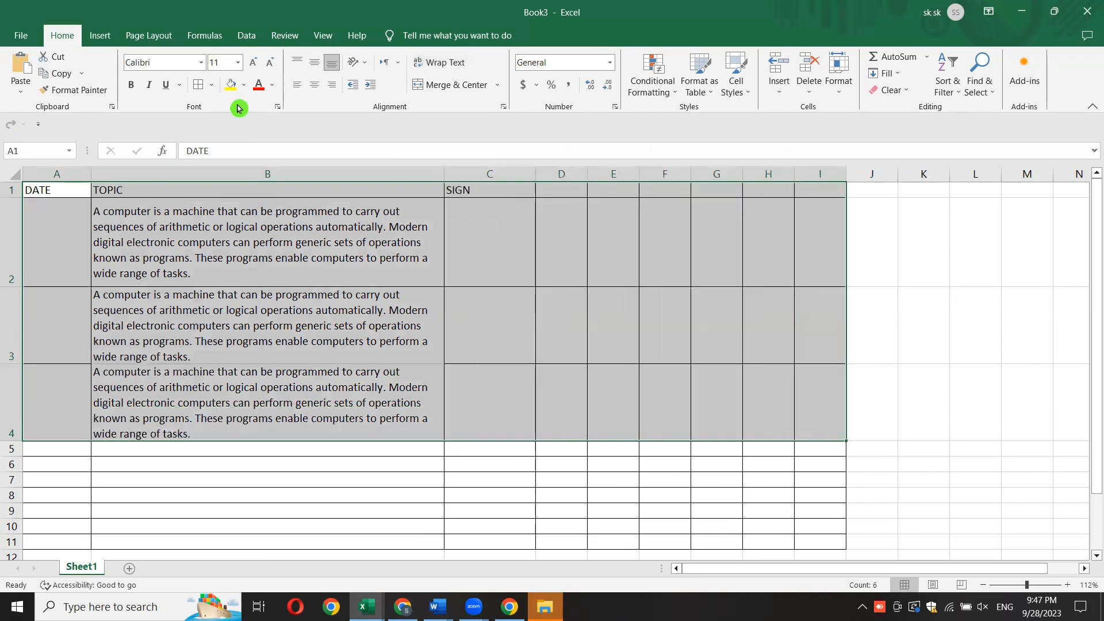
{"action": "left_click", "coordinate": [212, 85]}
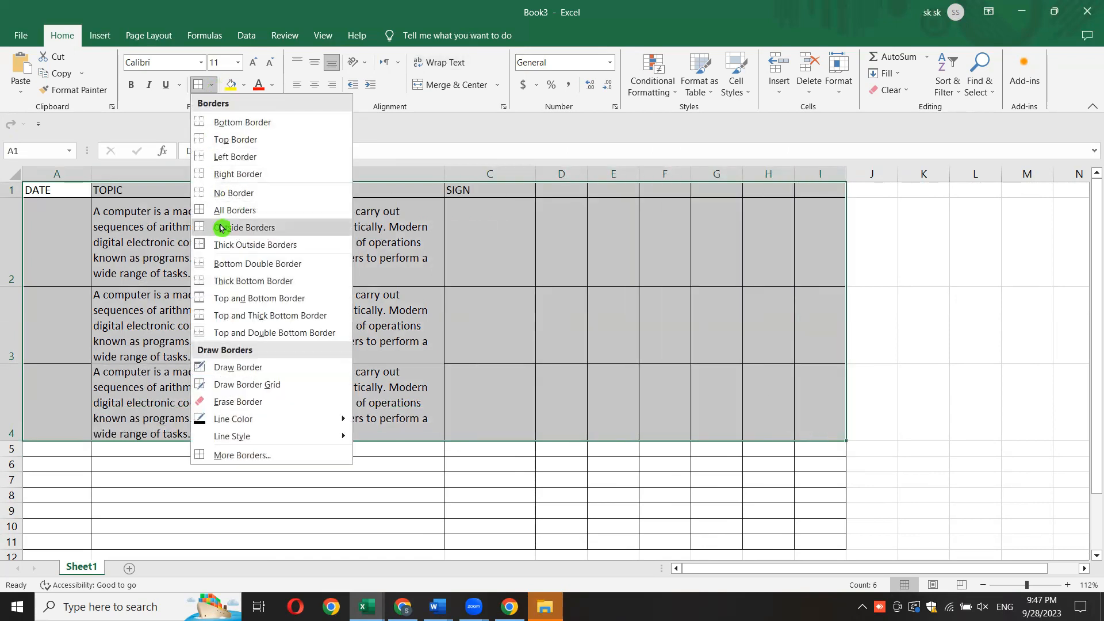
{"action": "left_click", "coordinate": [230, 210]}
{"action": "left_click", "coordinate": [177, 369]}
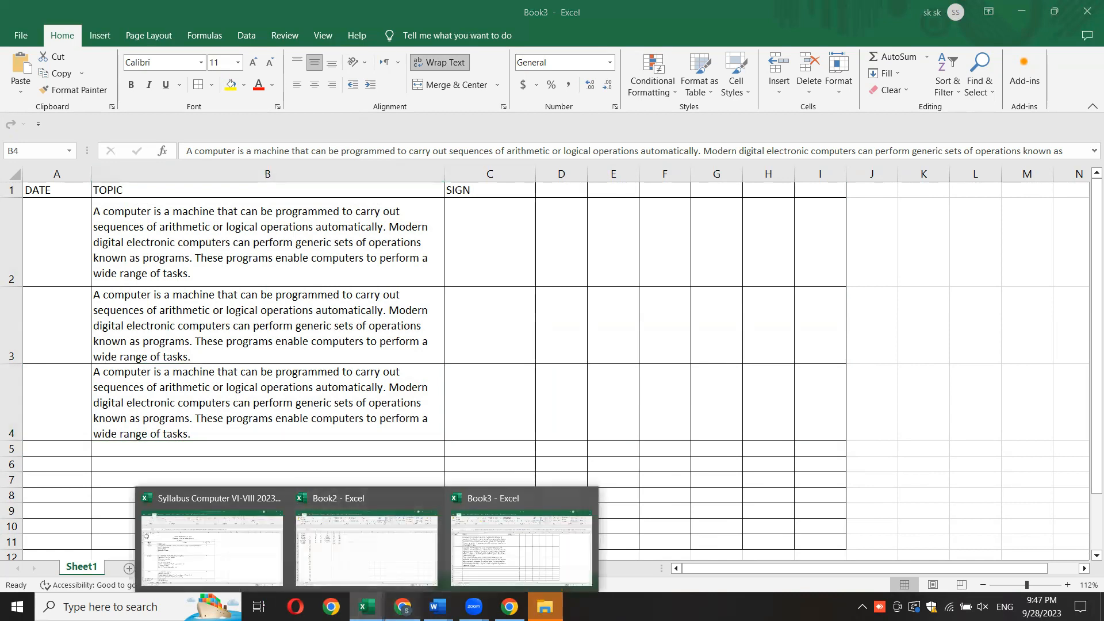
- Switch to WhatsApp Web, send the copied computer paragraph to the IT PRO SKILLS ACADEMY group, and return to the Book3 workbook in Excel
{"action": "left_click", "coordinate": [406, 603]}
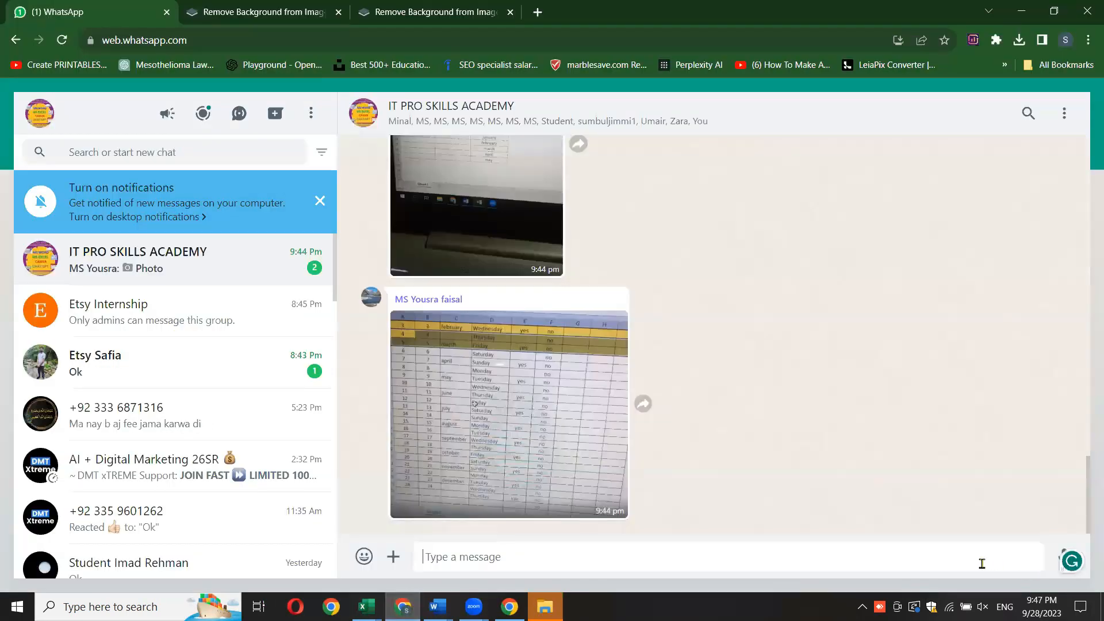
{"action": "right_click", "coordinate": [982, 562]}
{"action": "left_click", "coordinate": [920, 443]}
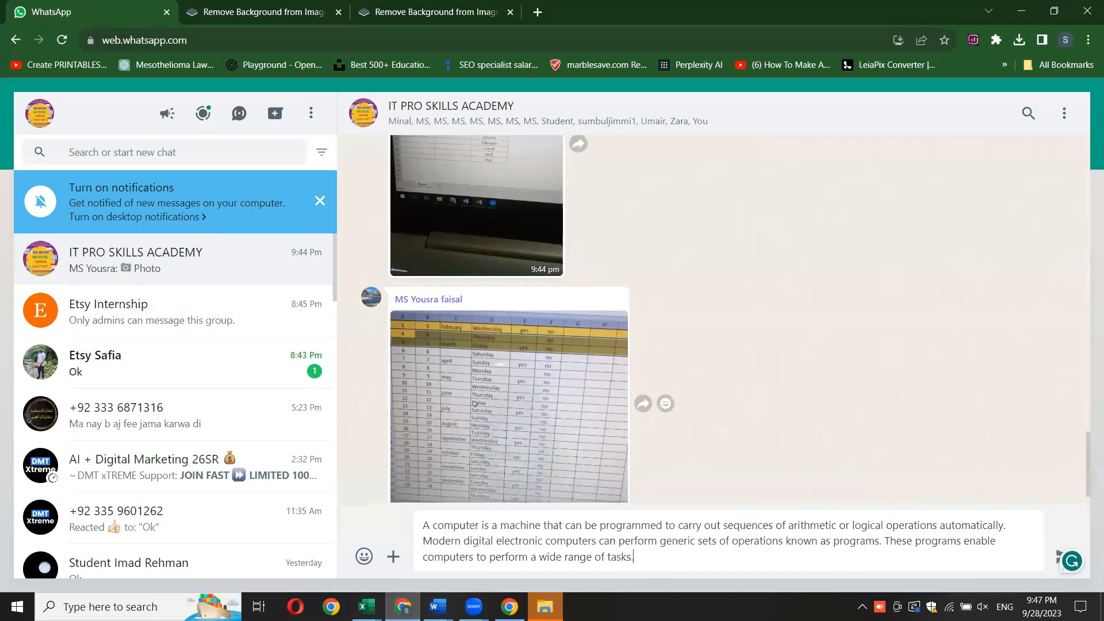
{"action": "key", "text": "Return"}
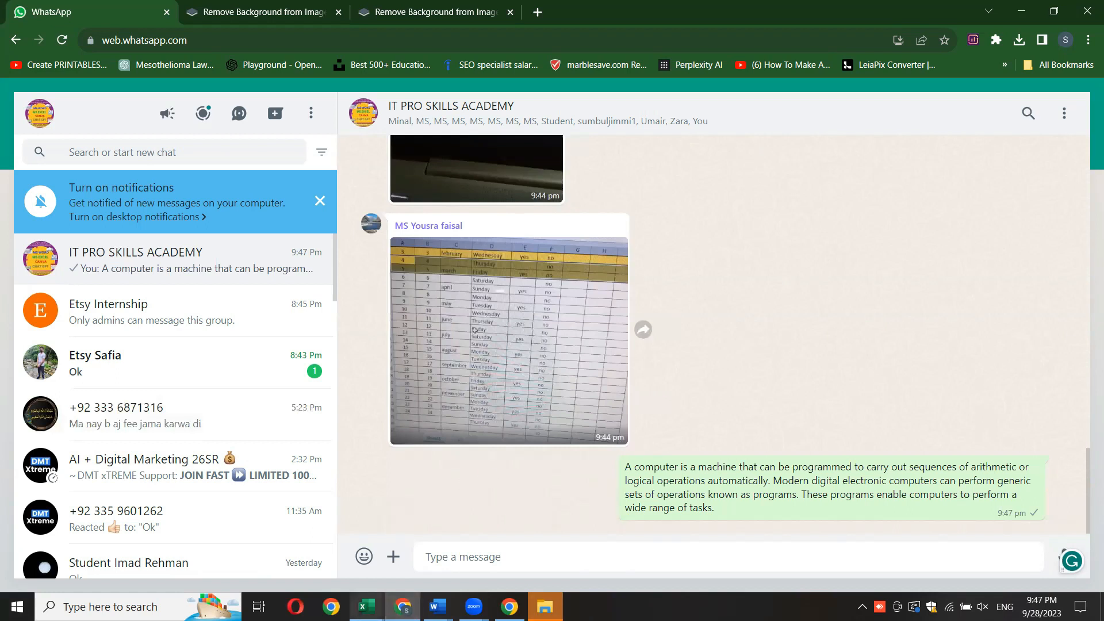
{"action": "left_click", "coordinate": [366, 607]}
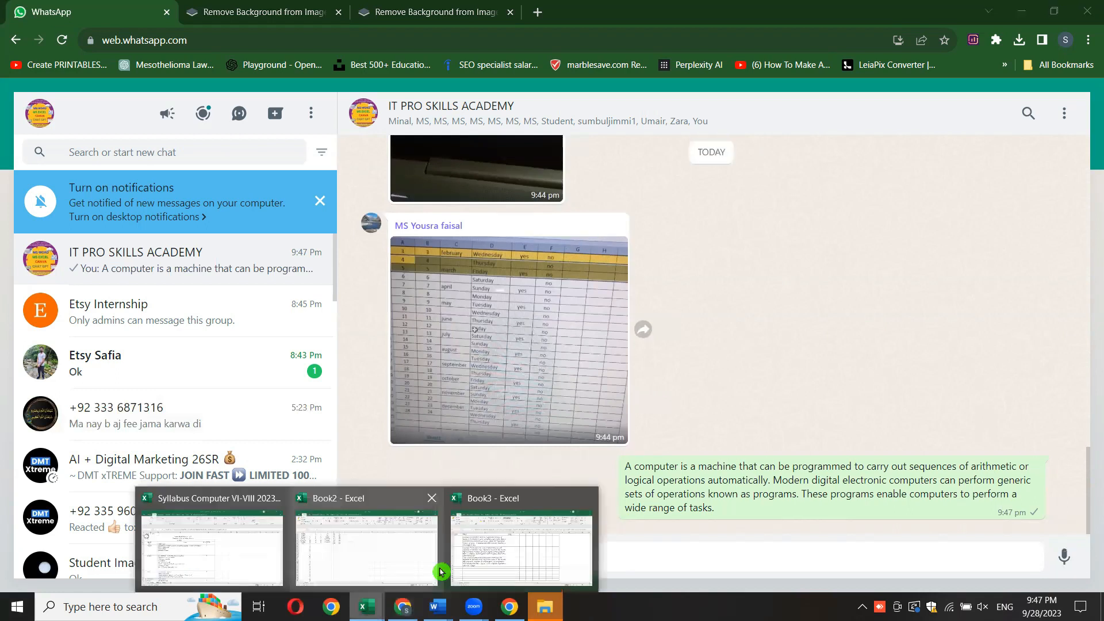
{"action": "left_click", "coordinate": [508, 549]}
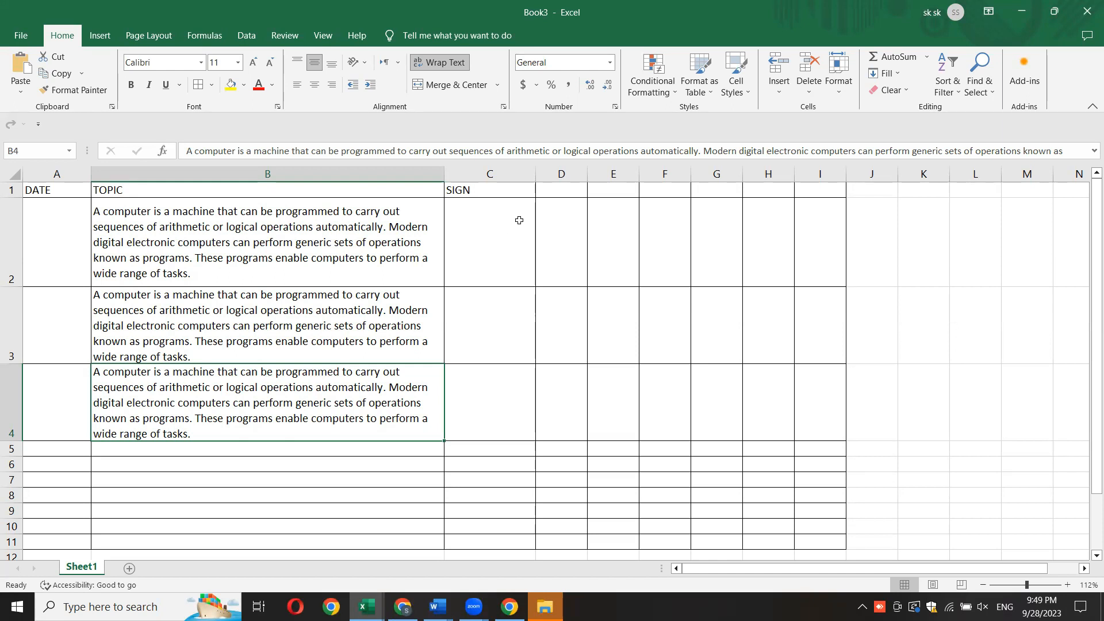
- Switch to WhatsApp Web, view the latest photo in the IT PRO SKILLS ACADEMY group, and return to the Book3 workbook in Excel
{"action": "left_click", "coordinate": [520, 251]}
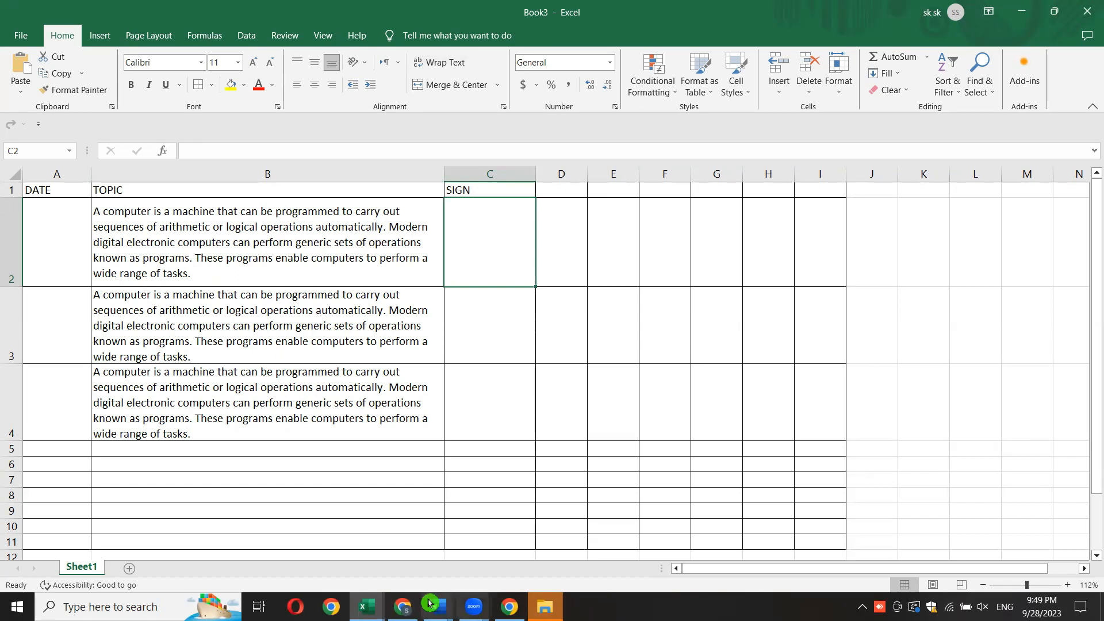
{"action": "left_click", "coordinate": [404, 606]}
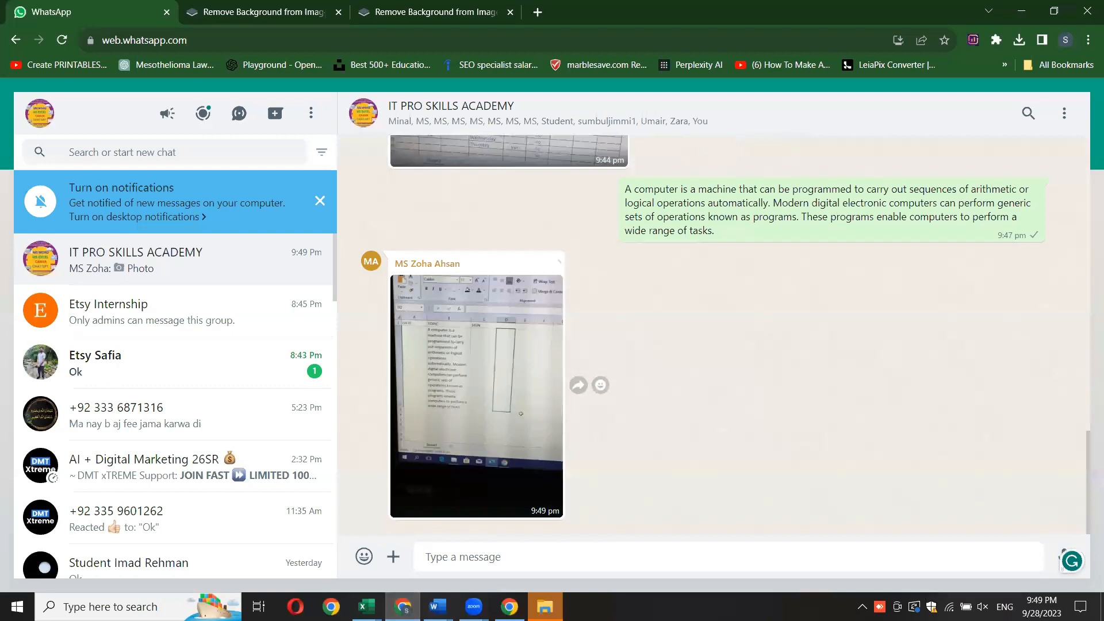
{"action": "mouse_move", "coordinate": [366, 606]}
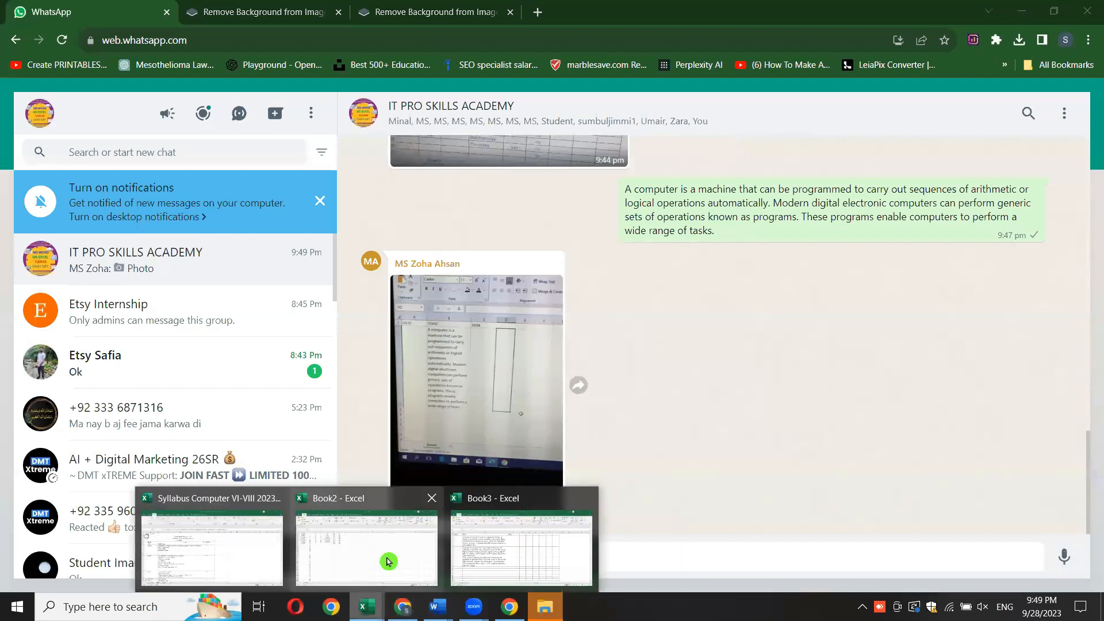
{"action": "left_click", "coordinate": [390, 562]}
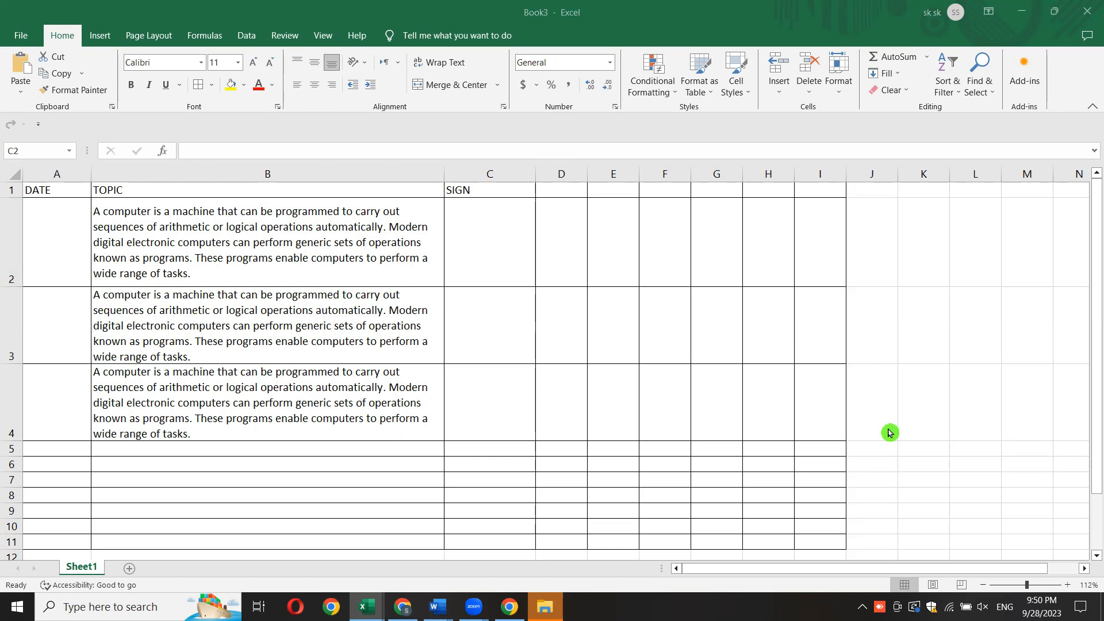
{"action": "left_click", "coordinate": [492, 279]}
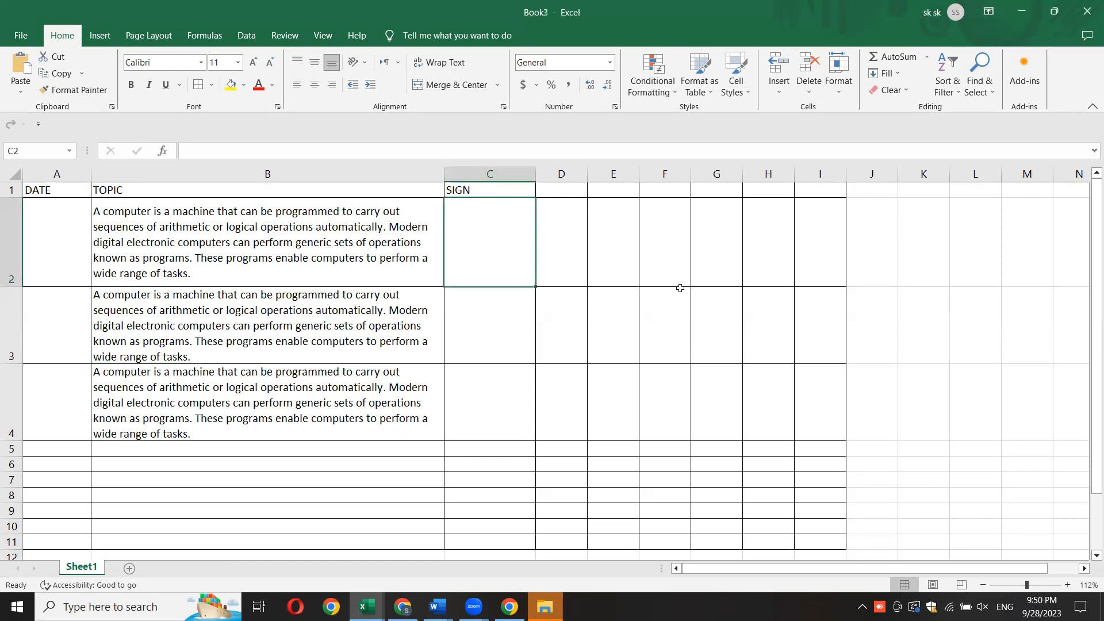
{"action": "left_click", "coordinate": [573, 189]}
{"action": "left_click_drag", "start_coordinate": [574, 188], "coordinate": [765, 191]}
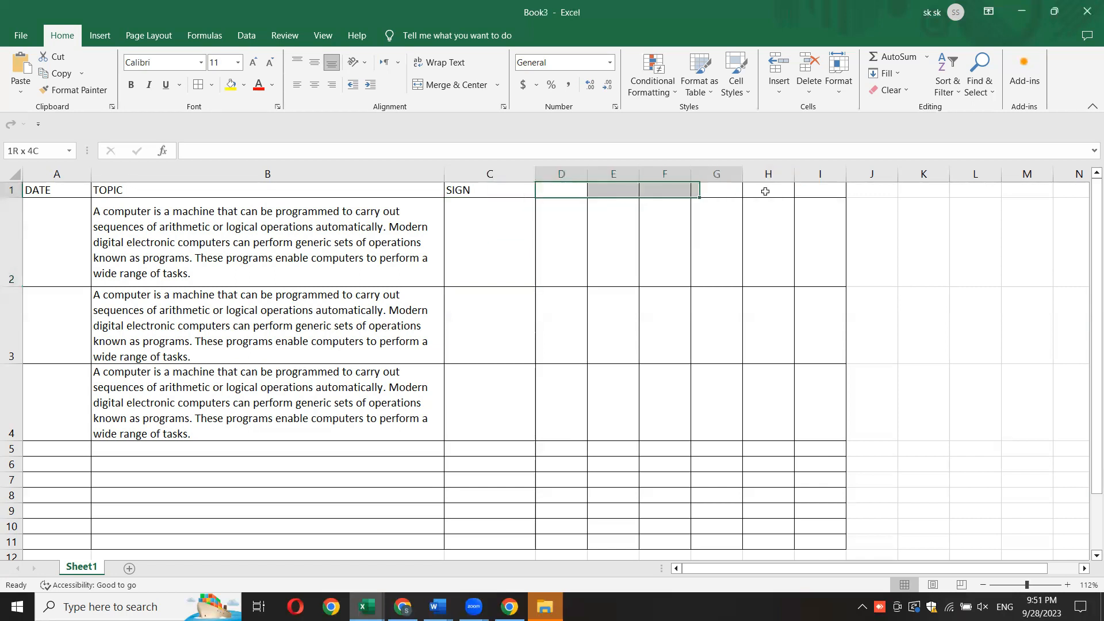
{"action": "left_click", "coordinate": [546, 237]}
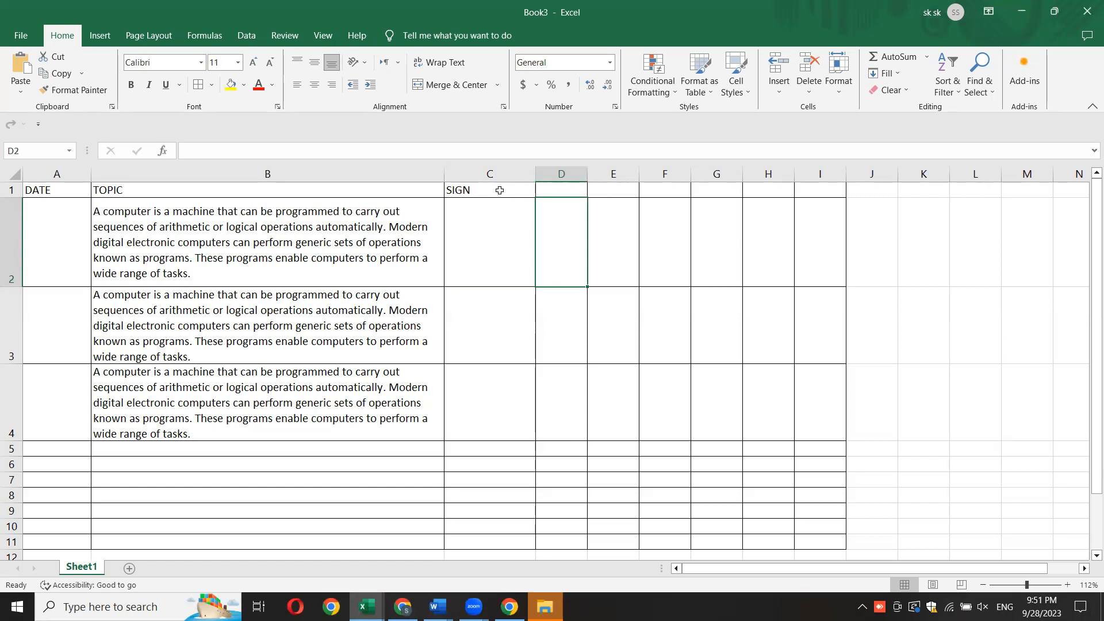
{"action": "left_click", "coordinate": [477, 190]}
{"action": "left_click_drag", "start_coordinate": [530, 190], "coordinate": [608, 191]}
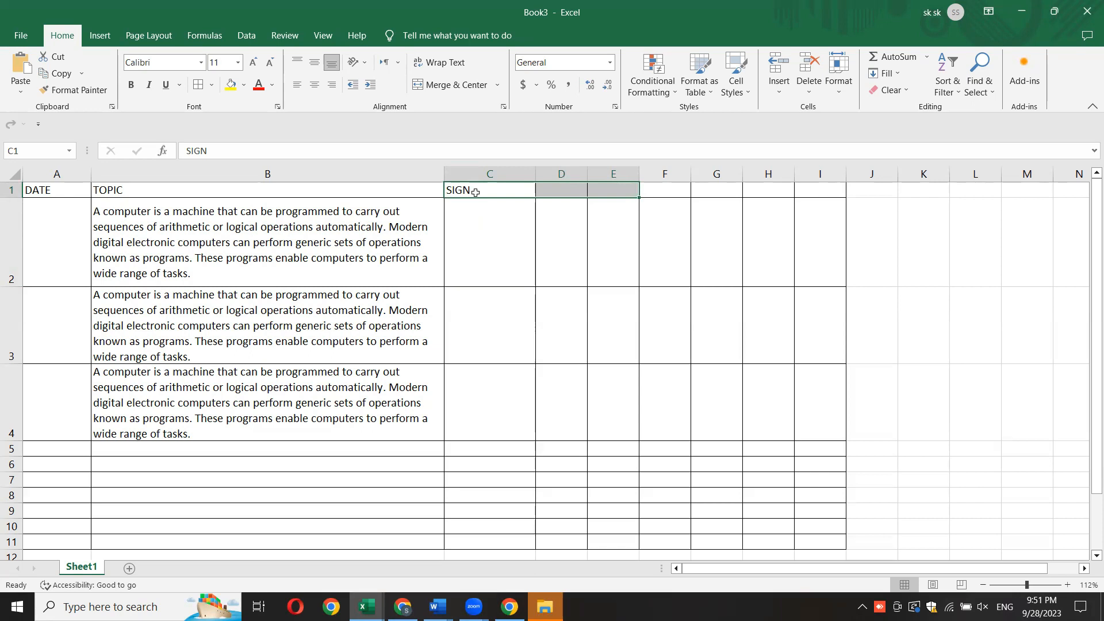
{"action": "left_click_drag", "start_coordinate": [466, 189], "coordinate": [607, 185]}
- Enter the heading COMPUTER DEFINITION in cell D1
{"action": "left_click", "coordinate": [548, 185]}
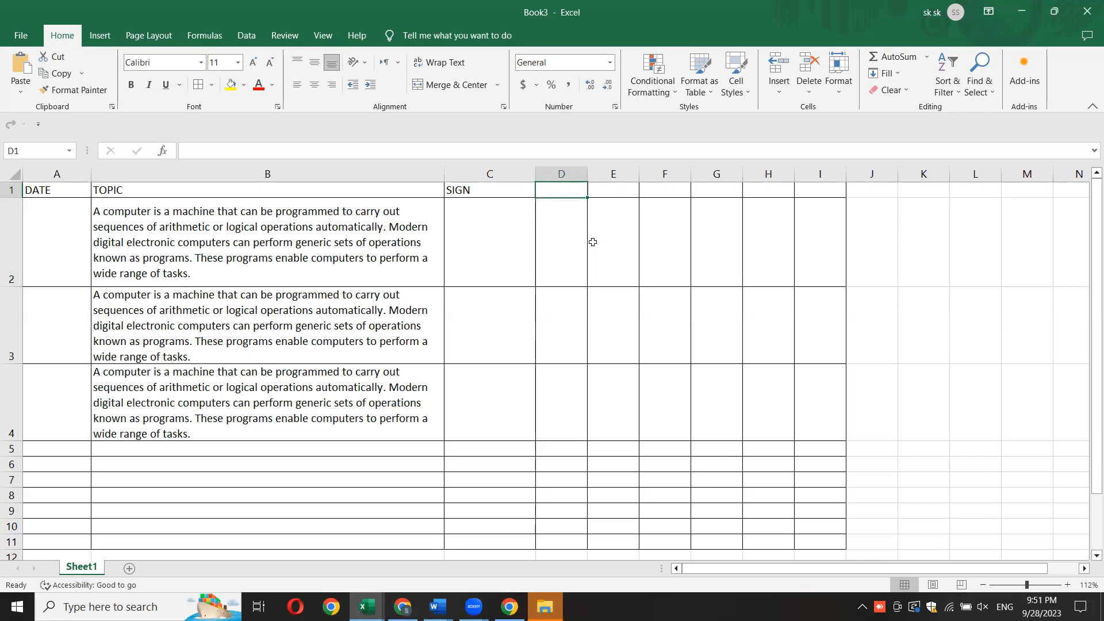
{"action": "type", "text": "COMPUTER DEFINITION"}
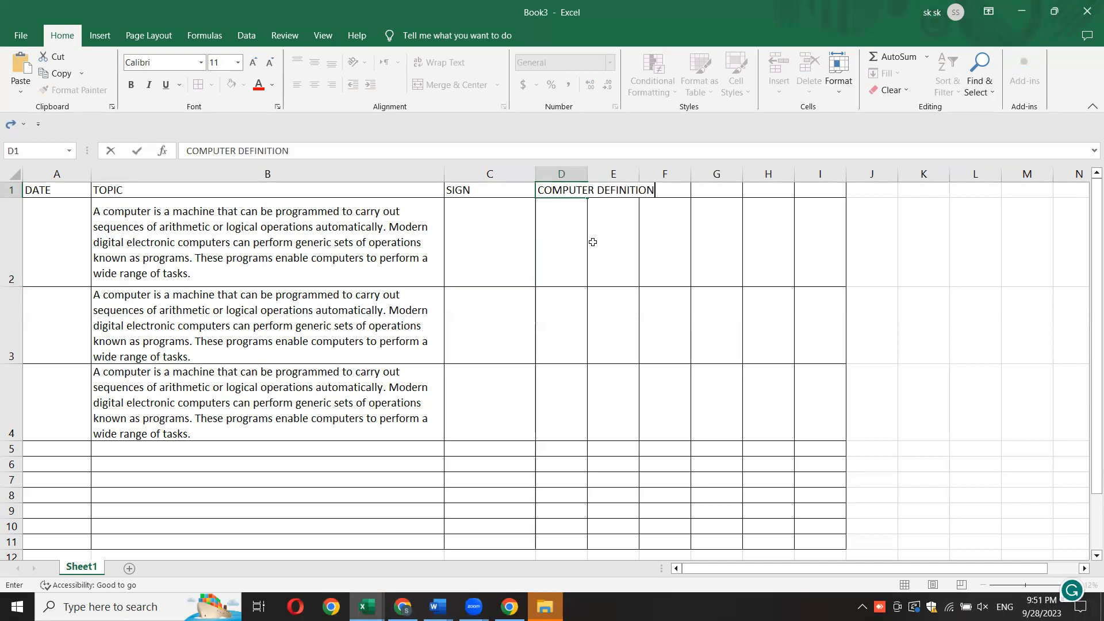
{"action": "left_click", "coordinate": [655, 354]}
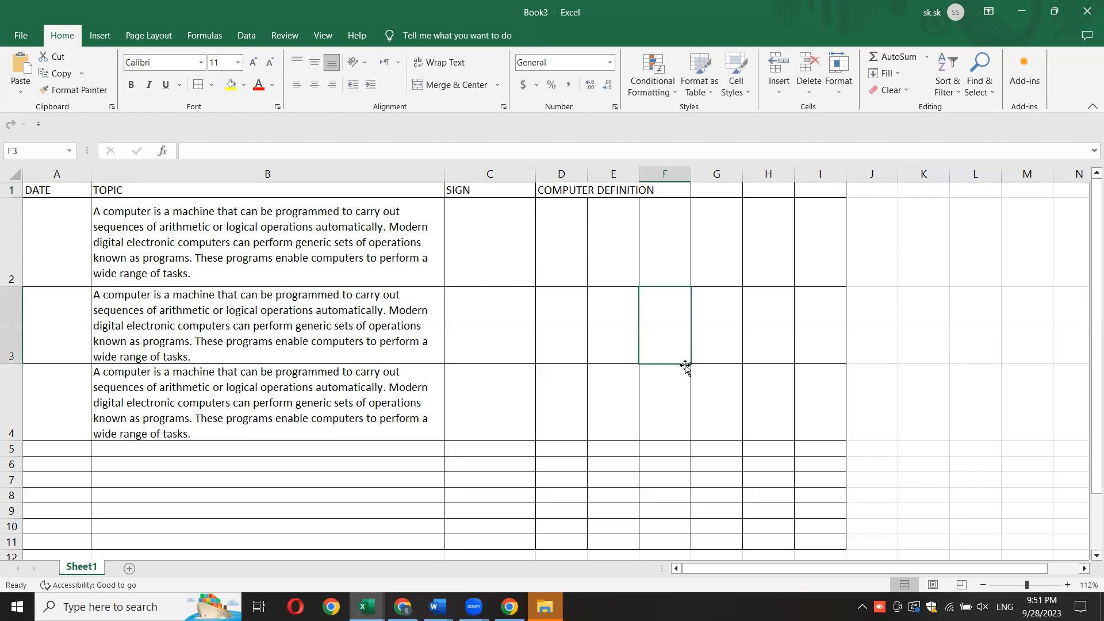
- Merge and center cells D1:E1 so the COMPUTER DEFINITION heading spans both columns
{"action": "left_click", "coordinate": [561, 192]}
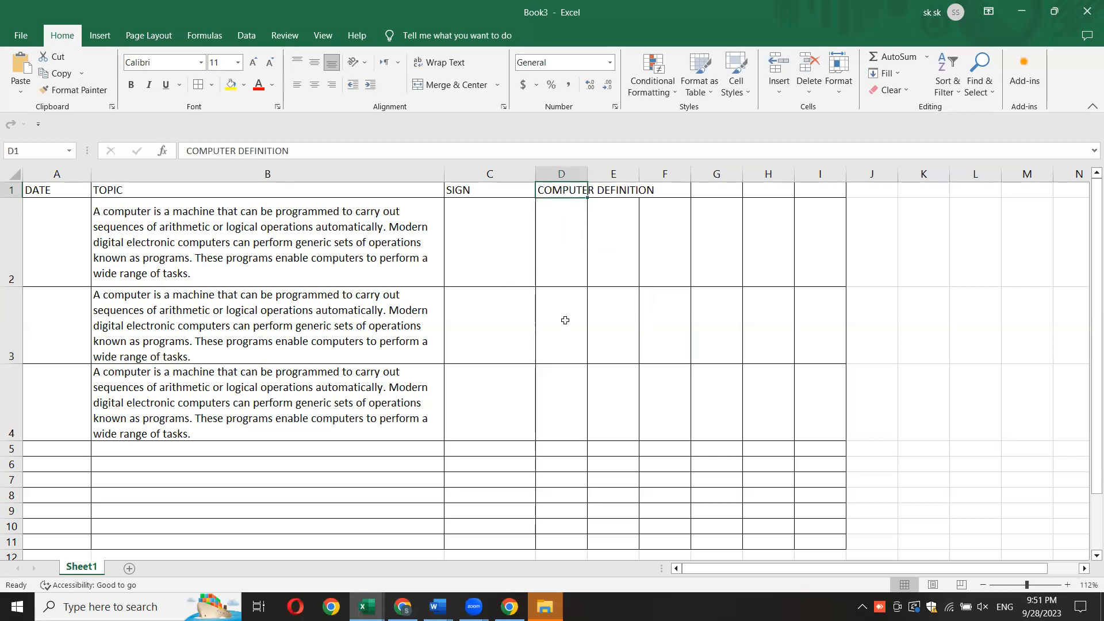
{"action": "left_click", "coordinate": [611, 189]}
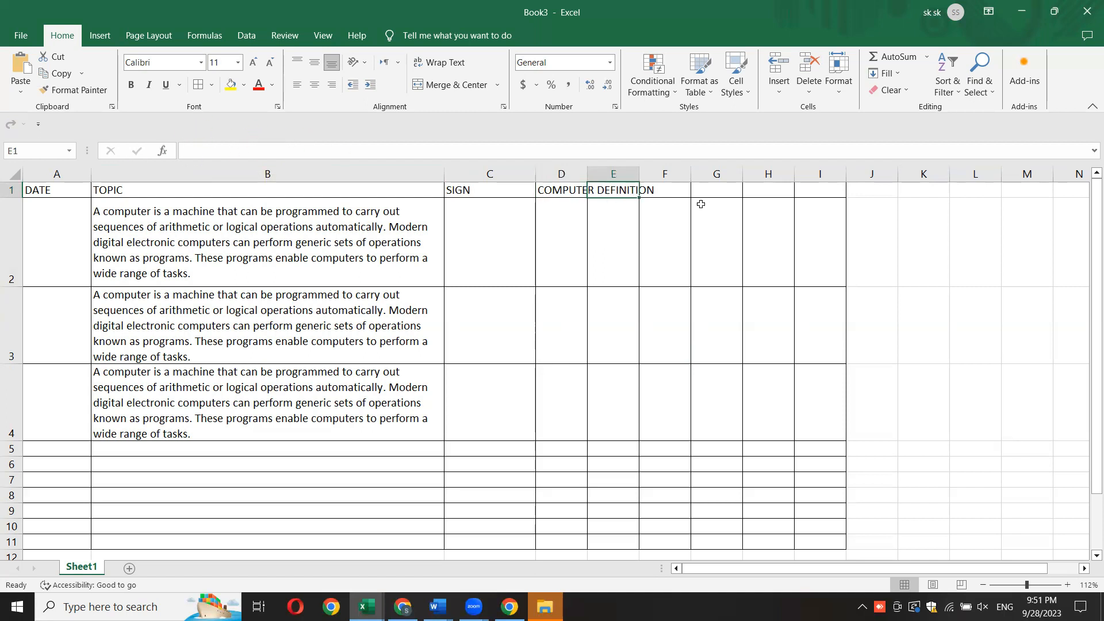
{"action": "left_click", "coordinate": [603, 250]}
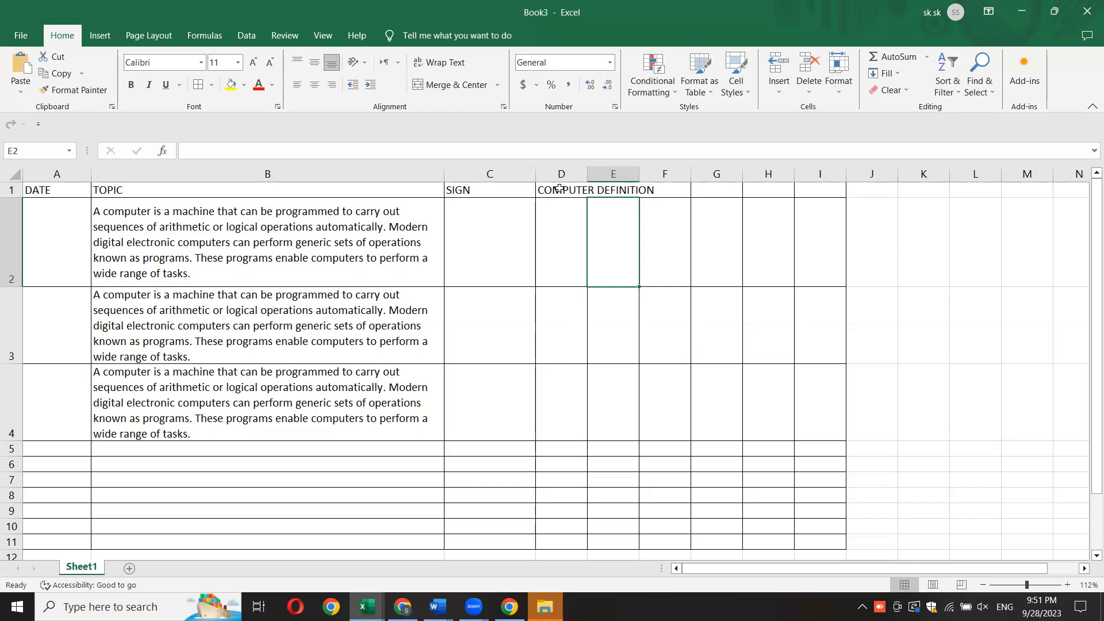
{"action": "left_click_drag", "start_coordinate": [559, 188], "coordinate": [601, 190]}
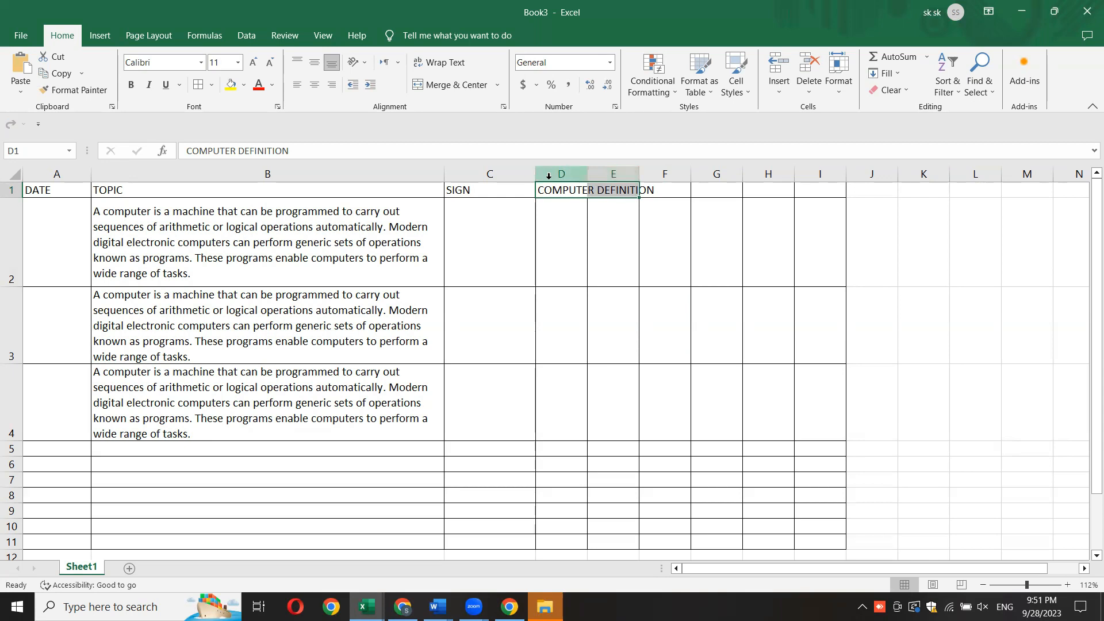
{"action": "left_click", "coordinate": [108, 33]}
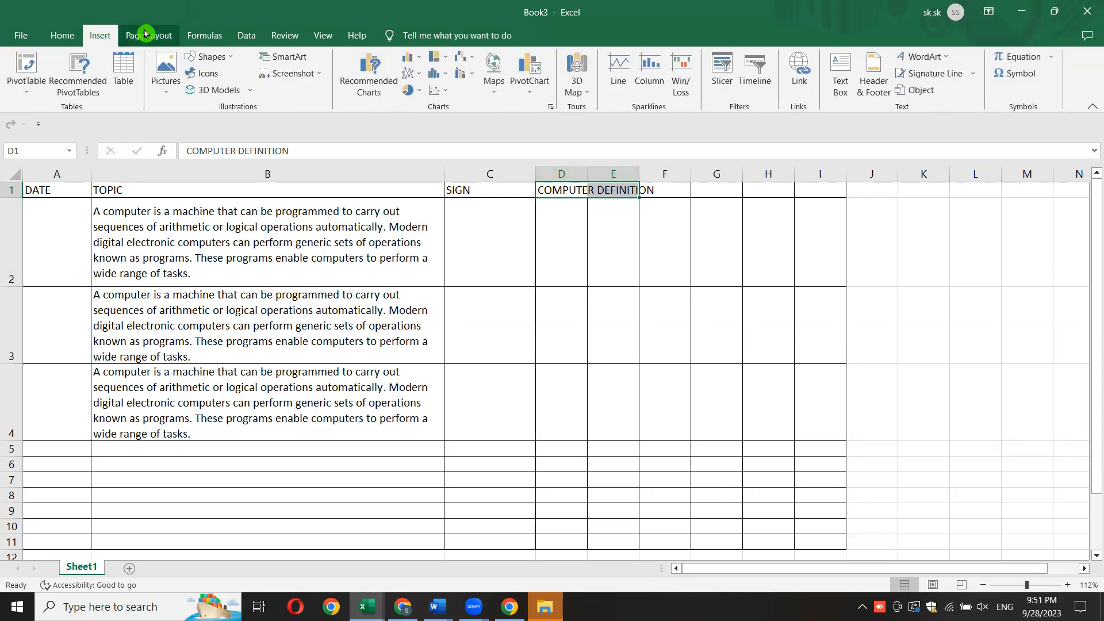
{"action": "left_click", "coordinate": [62, 35]}
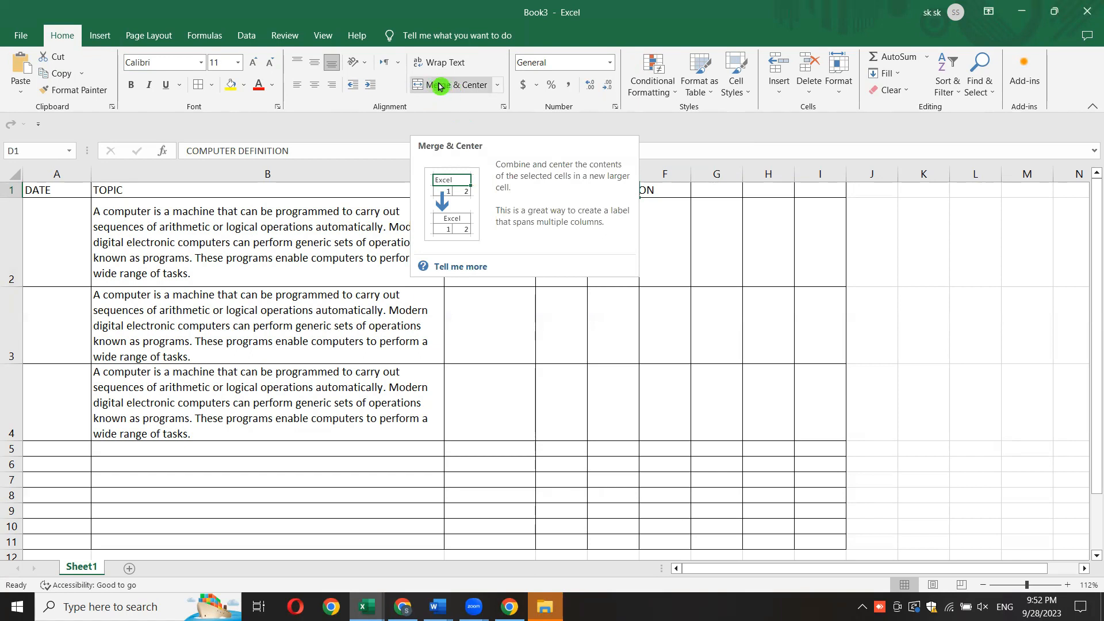
{"action": "left_click", "coordinate": [498, 86]}
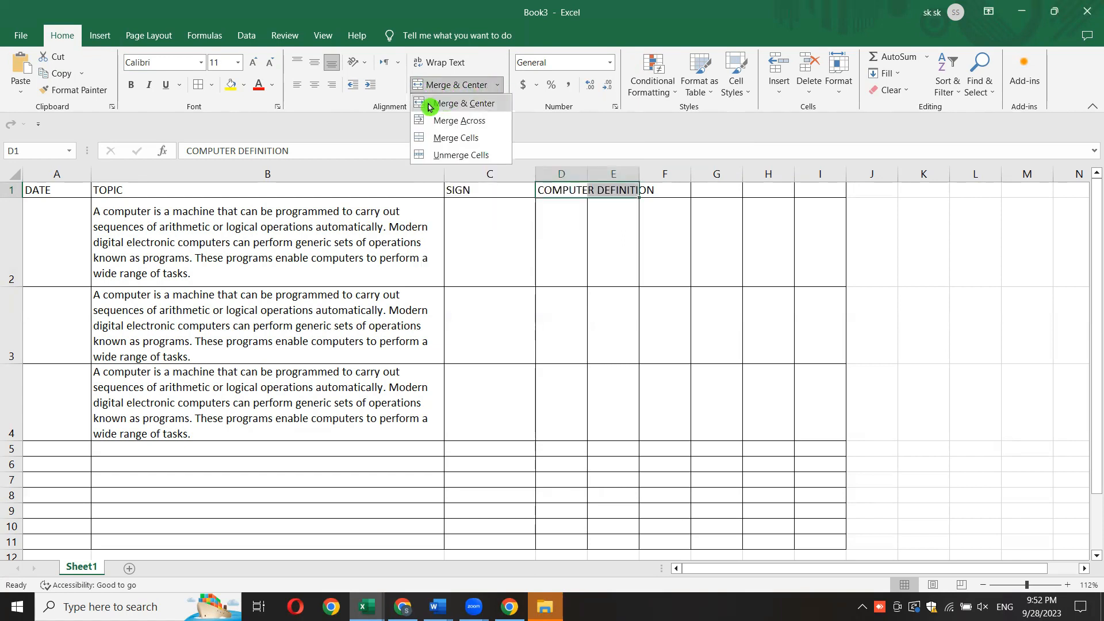
{"action": "left_click", "coordinate": [474, 104]}
{"action": "left_click", "coordinate": [678, 292]}
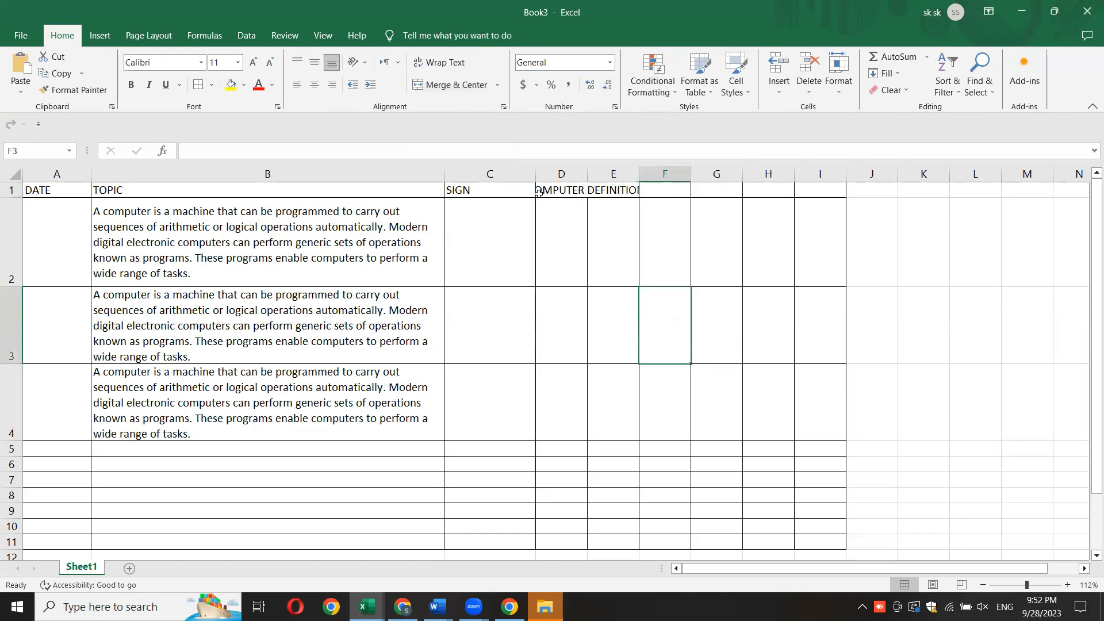
- Widen column E by about half and column D by about an eighth so the merged heading fits
{"action": "left_click_drag", "start_coordinate": [639, 174], "coordinate": [666, 174]}
{"action": "left_click_drag", "start_coordinate": [586, 179], "coordinate": [594, 178]}
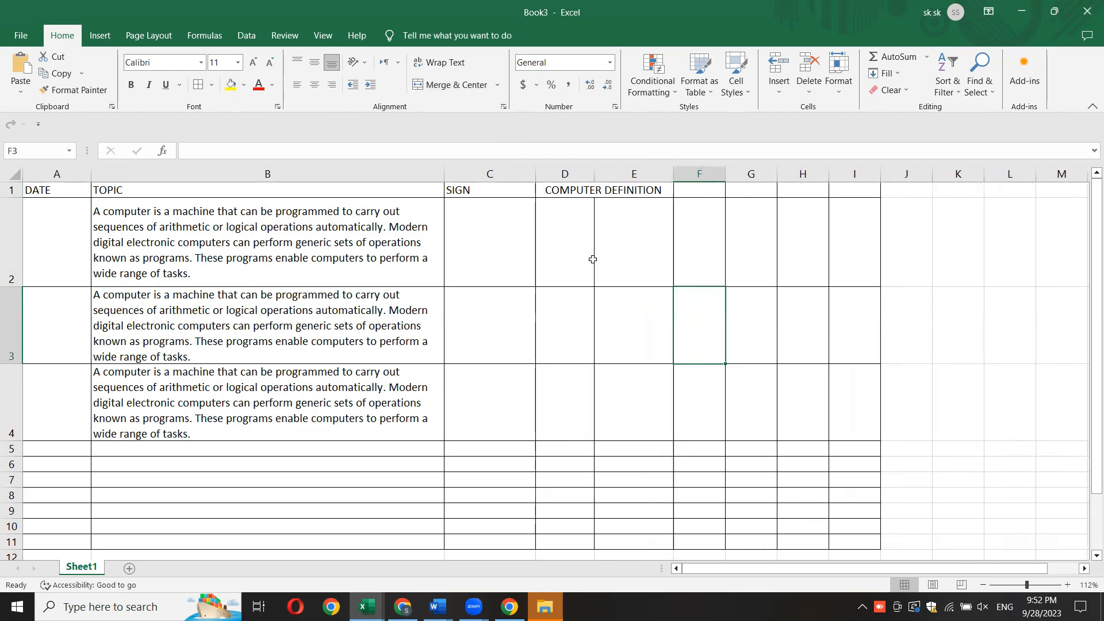
{"action": "left_click", "coordinate": [556, 247]}
{"action": "left_click", "coordinate": [568, 192]}
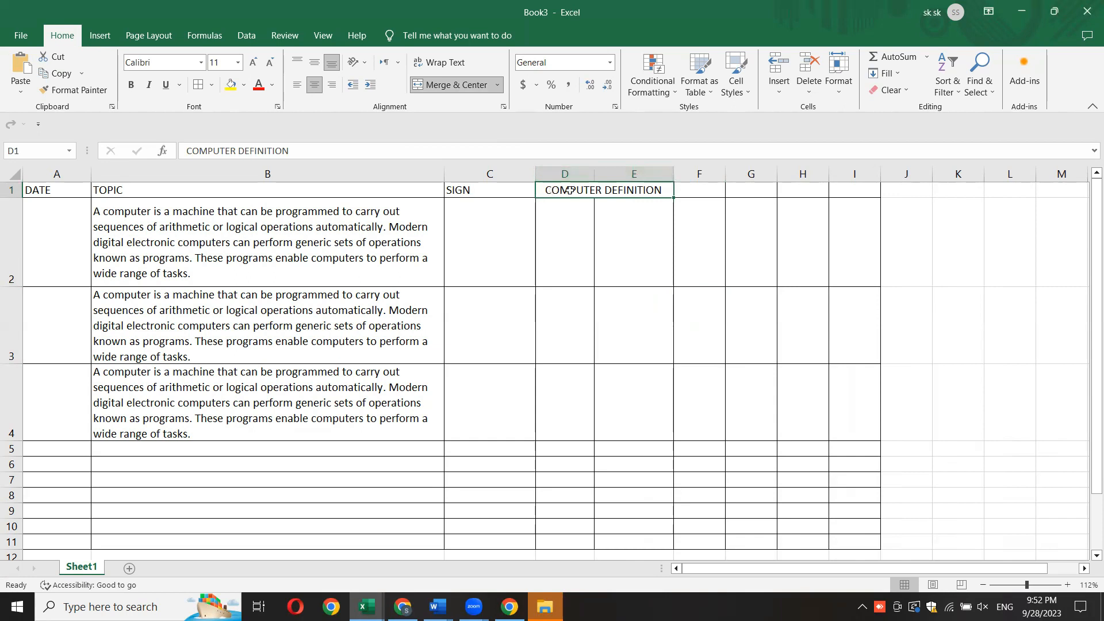
{"action": "left_click", "coordinate": [608, 223]}
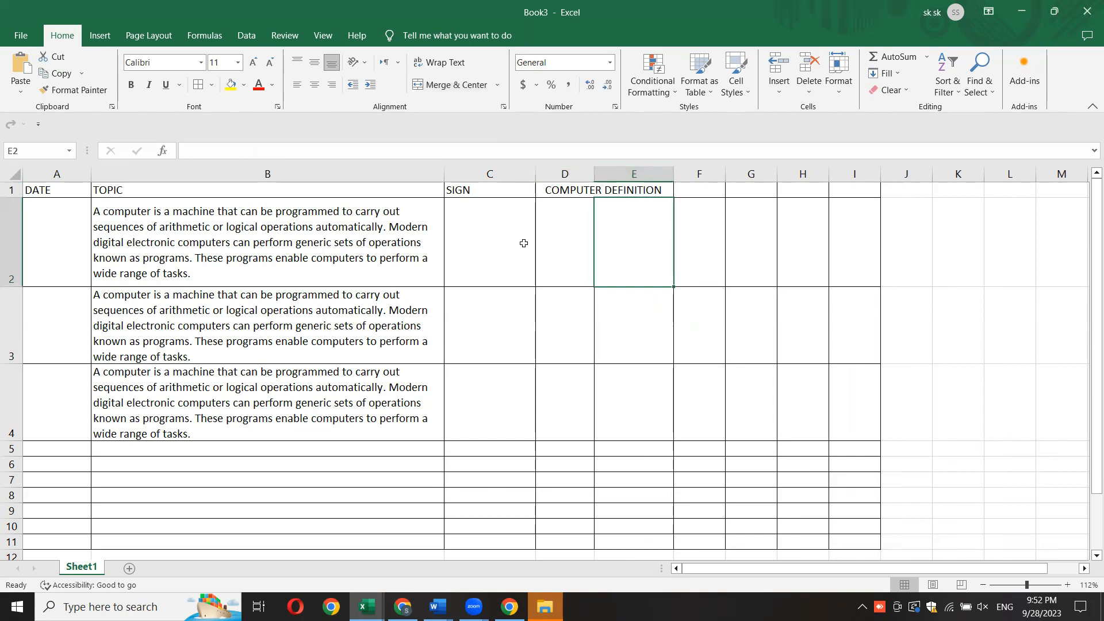
- Enter the placeholder texts GHGHGHG in D2, HGHGHGH in E2, BVBBV in D3 and BVBVBV in E3
{"action": "left_click", "coordinate": [580, 229]}
{"action": "type", "text": "GHGHGHG"}
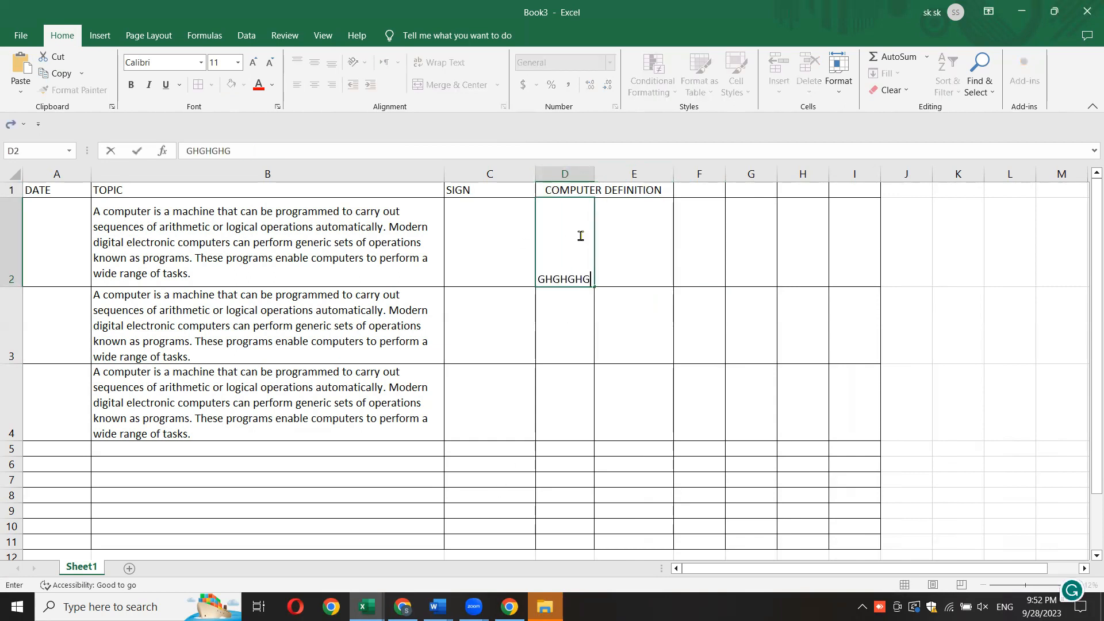
{"action": "left_click", "coordinate": [640, 246]}
{"action": "type", "text": "HGHGHG"}
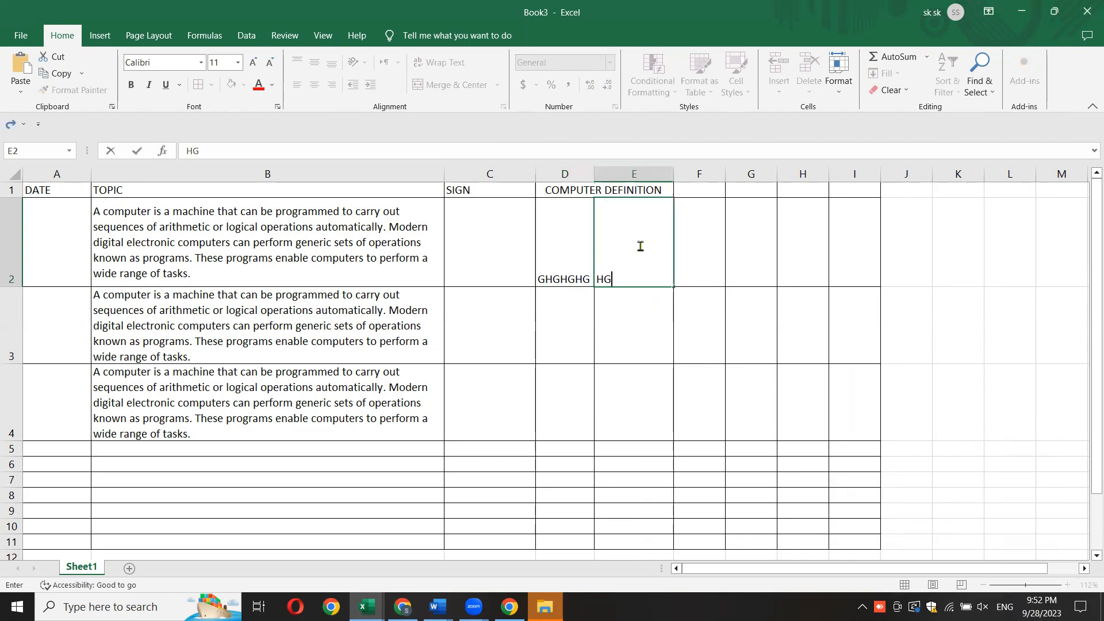
{"action": "type", "text": "H"}
{"action": "left_click", "coordinate": [583, 325]}
{"action": "type", "text": "BVBBV"}
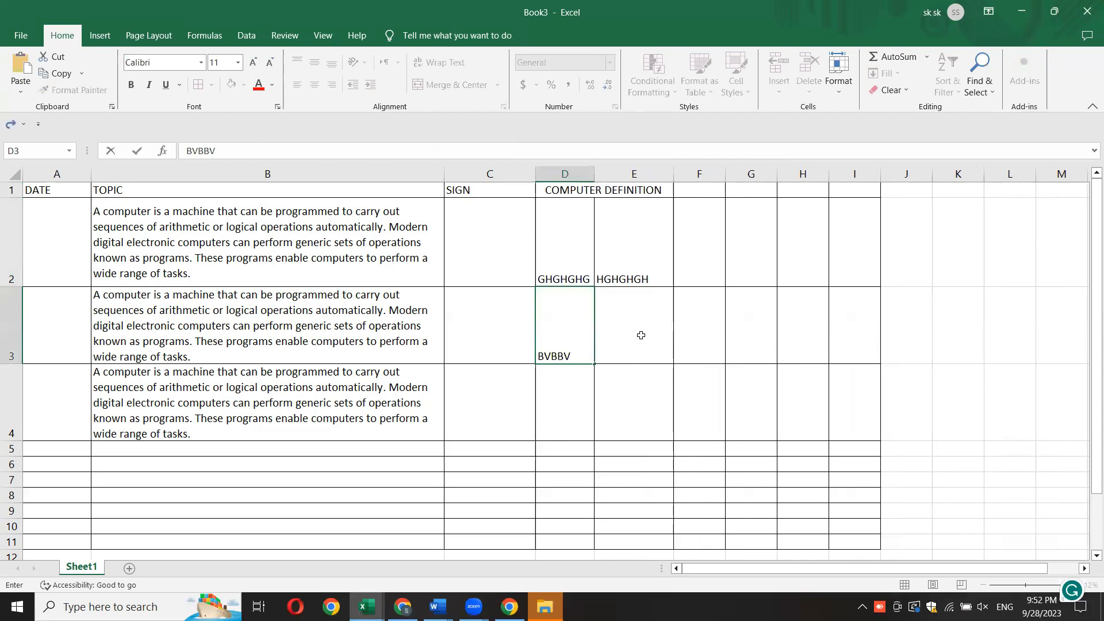
{"action": "left_click", "coordinate": [641, 330]}
{"action": "type", "text": "BVBVBV"}
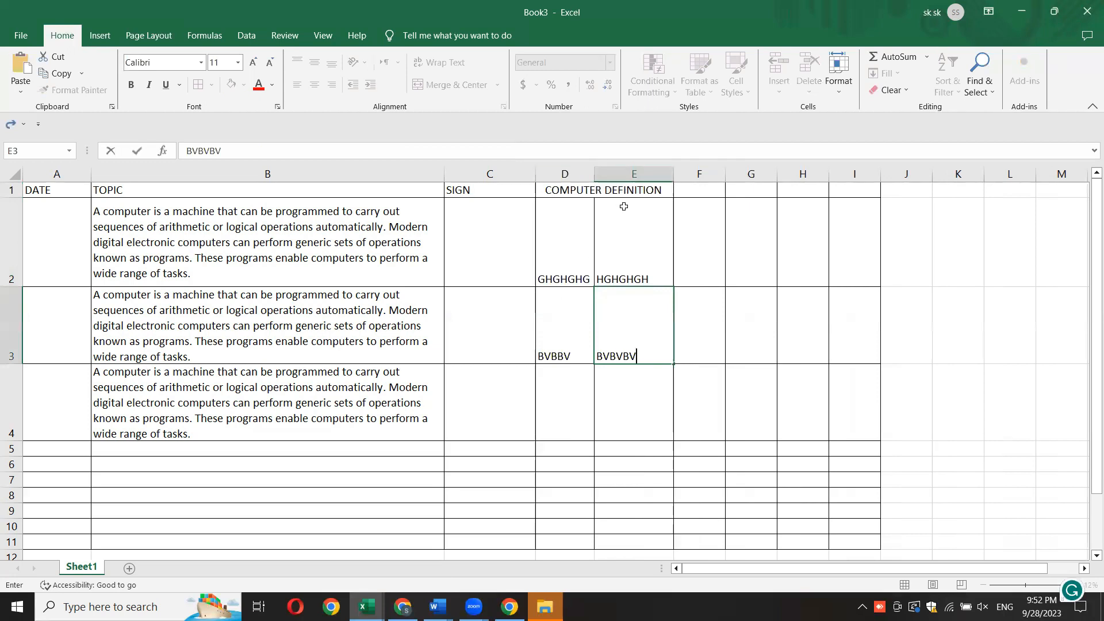
{"action": "left_click", "coordinate": [561, 190]}
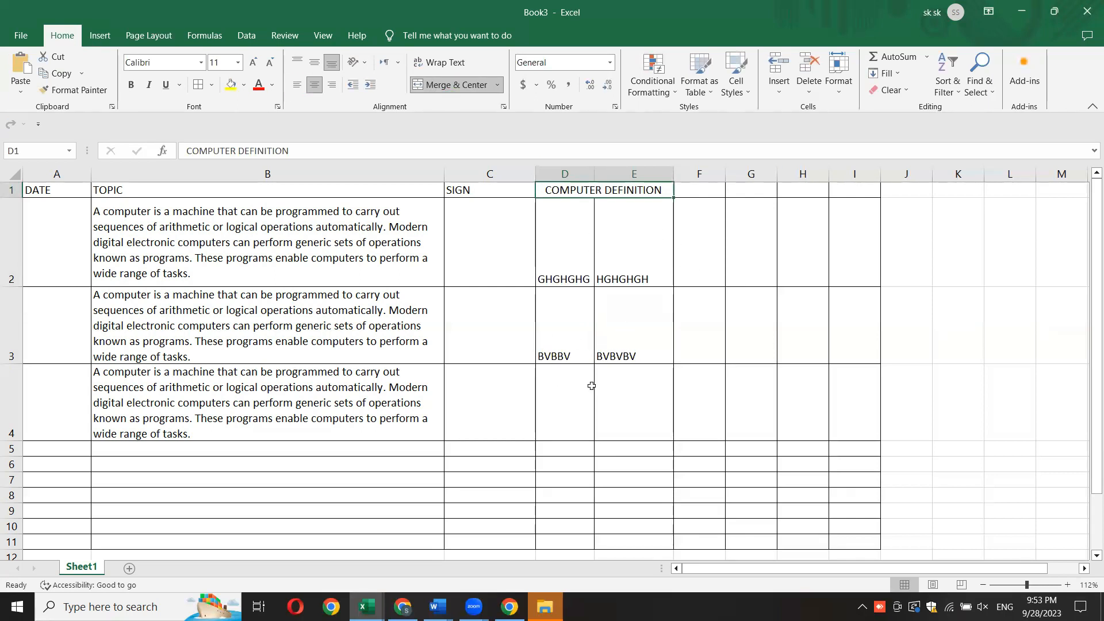
{"action": "left_click", "coordinate": [660, 384]}
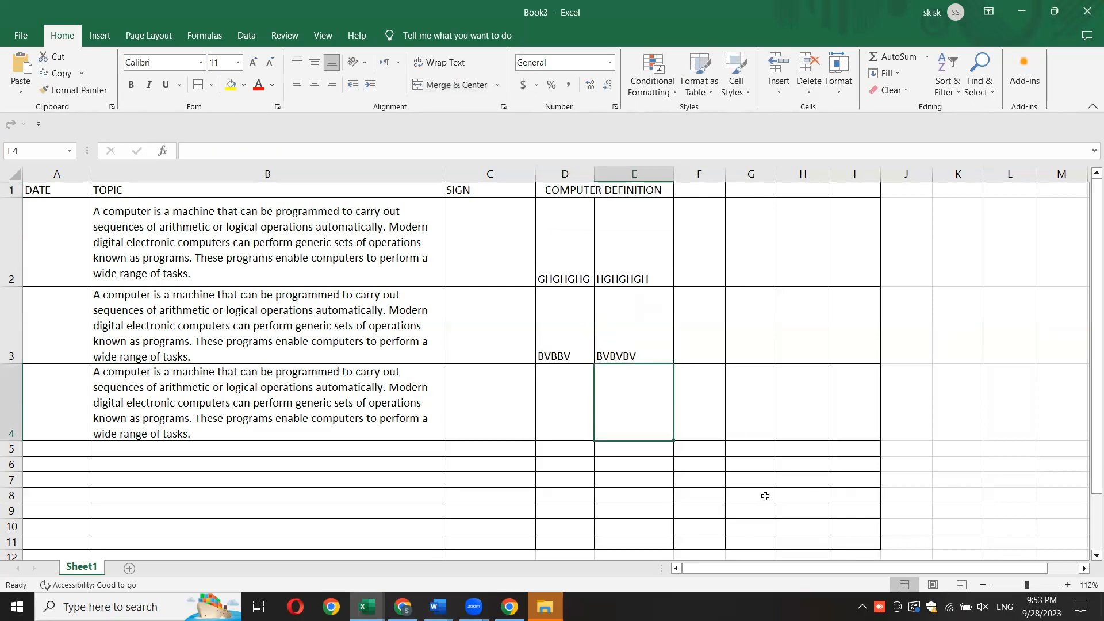
- Try middle-aligning the placeholder text vertically in cell D2 and in cell E2
{"action": "left_click", "coordinate": [564, 270]}
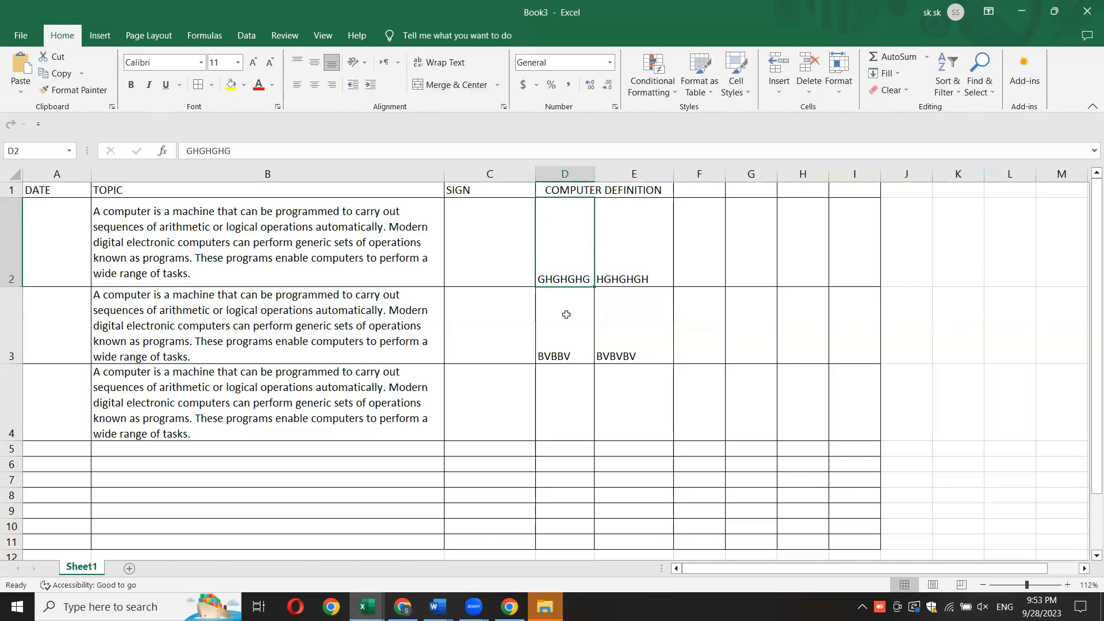
{"action": "left_click", "coordinate": [314, 62]}
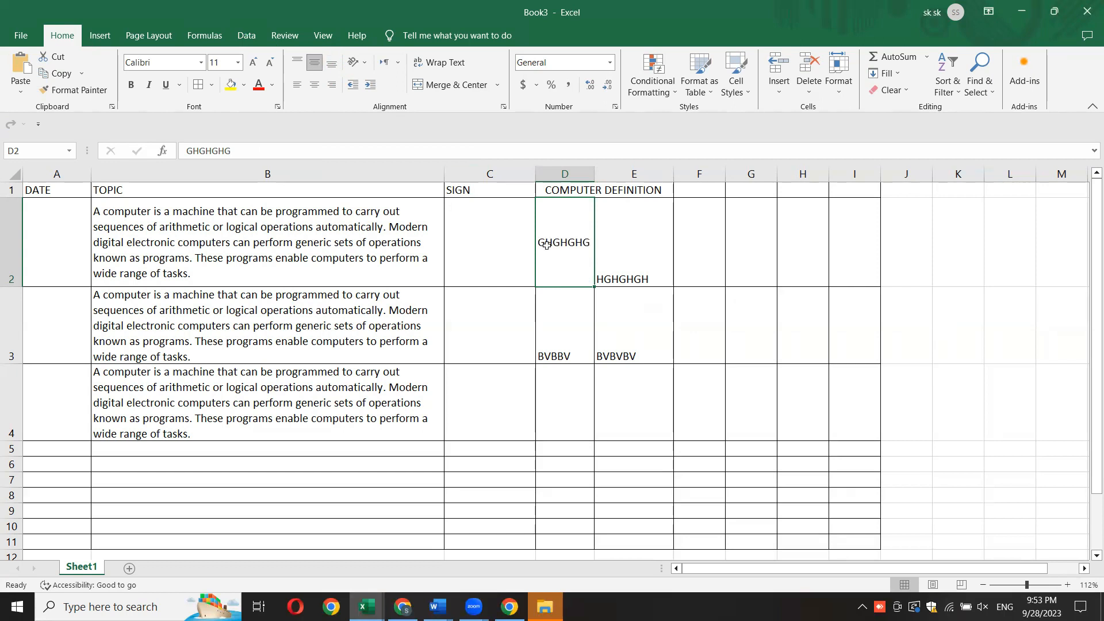
{"action": "left_click", "coordinate": [314, 38]}
{"action": "left_click", "coordinate": [315, 64]}
{"action": "left_click", "coordinate": [623, 263]}
{"action": "left_click", "coordinate": [330, 70]}
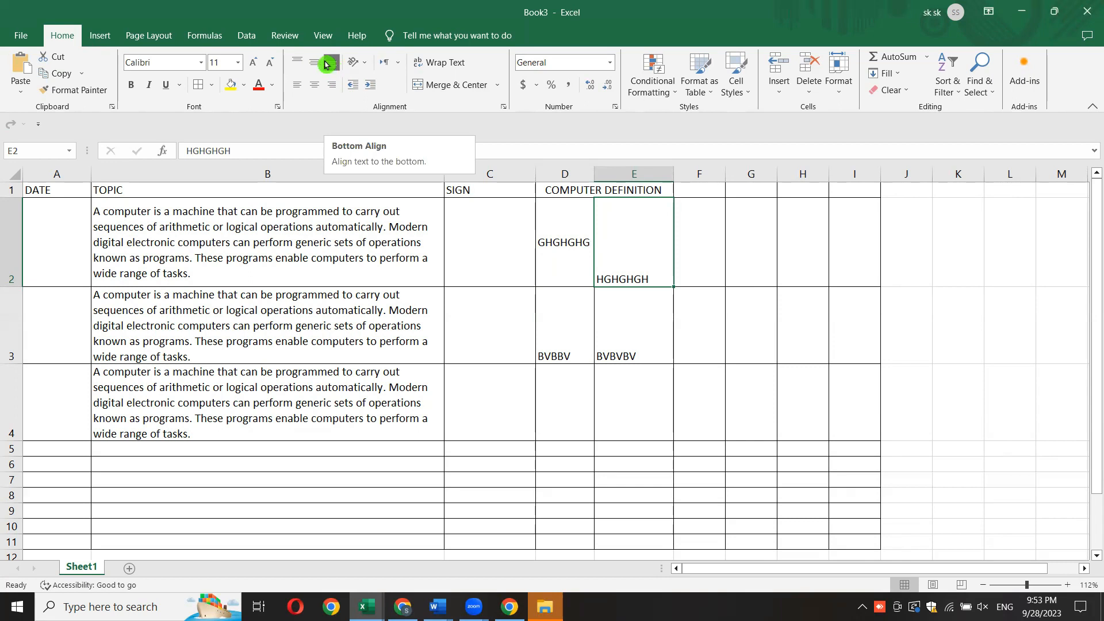
{"action": "left_click", "coordinate": [313, 62]}
{"action": "left_click", "coordinate": [658, 359]}
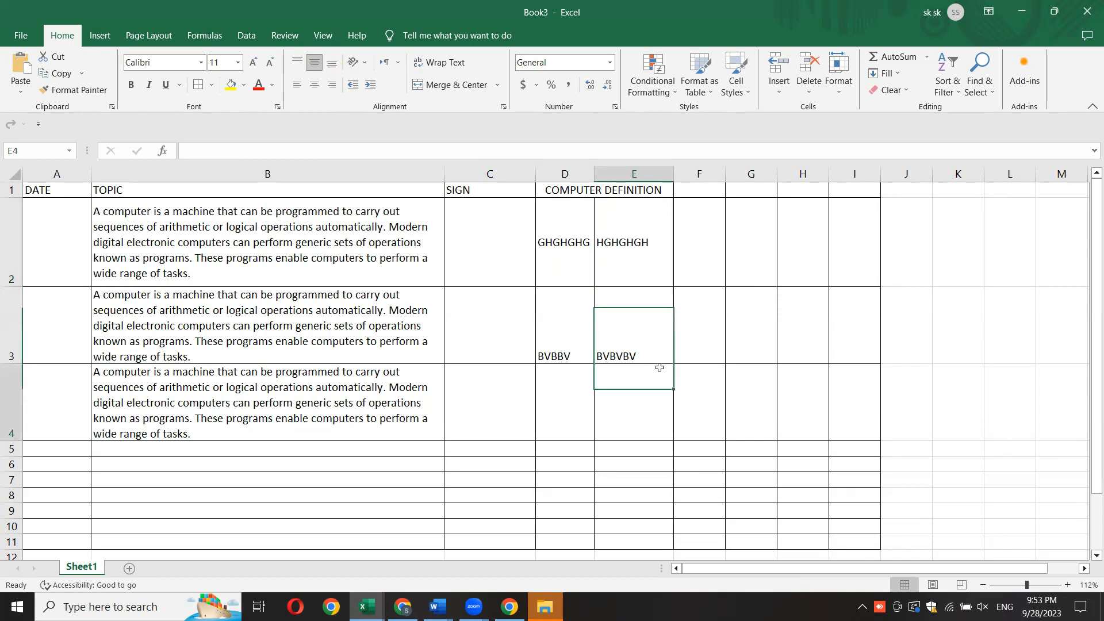
- Try middle-aligning the whole range D2:E4, and undo the vertical alignment changes made in these cells
{"action": "left_click_drag", "start_coordinate": [568, 242], "coordinate": [621, 421]}
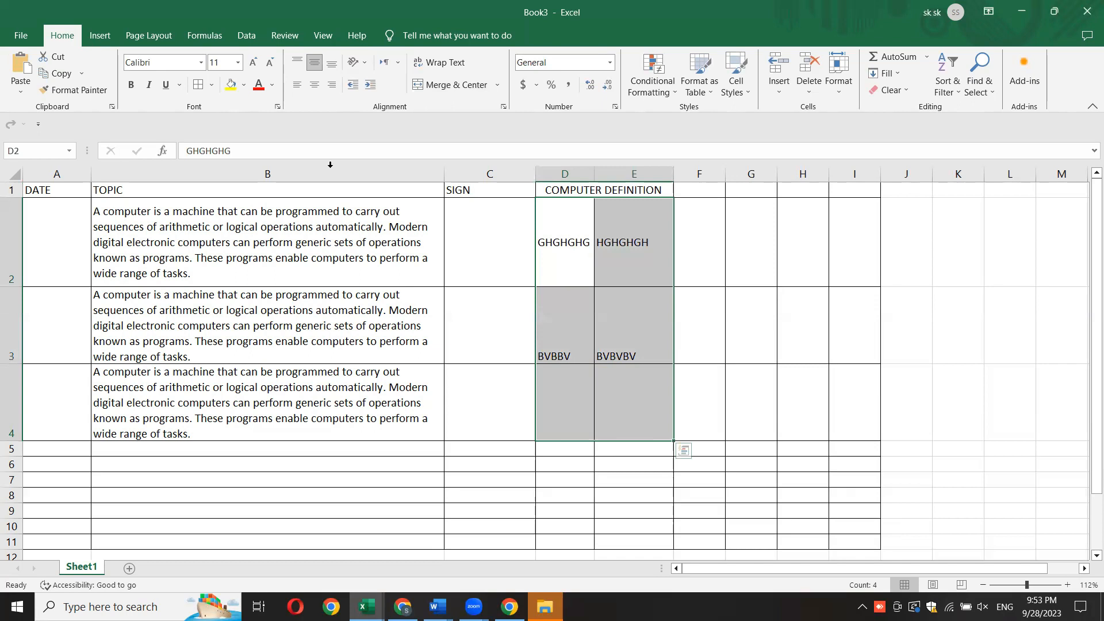
{"action": "left_click", "coordinate": [313, 62]}
{"action": "left_click", "coordinate": [314, 63]}
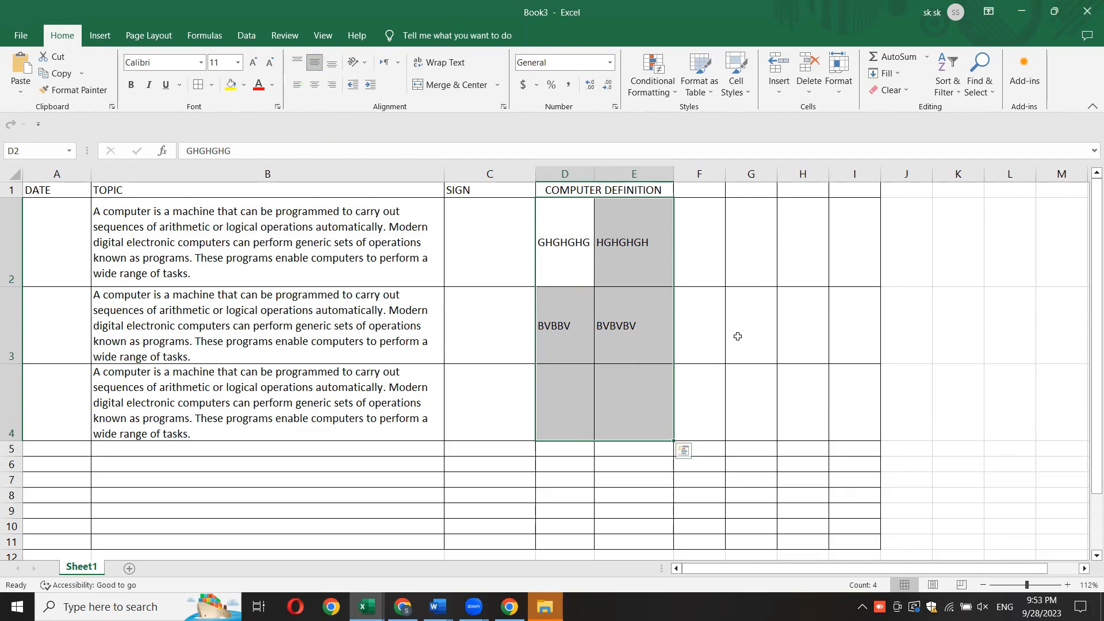
{"action": "key", "text": "ctrl+z"}
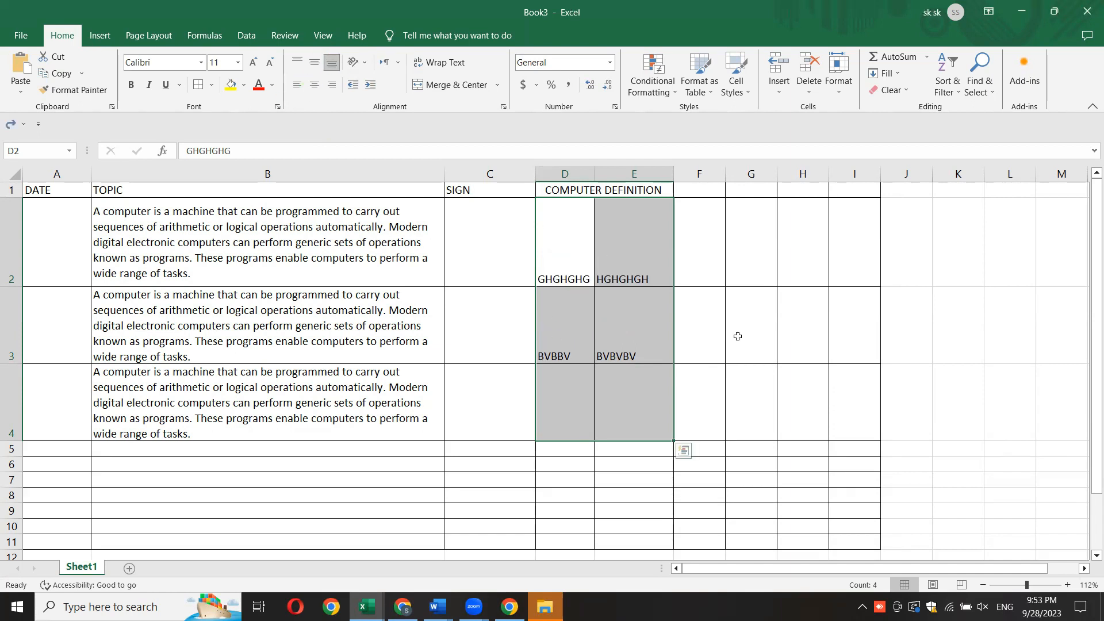
- Middle-align the placeholder texts in D2:E3 vertically and center them horizontally
{"action": "left_click", "coordinate": [805, 405]}
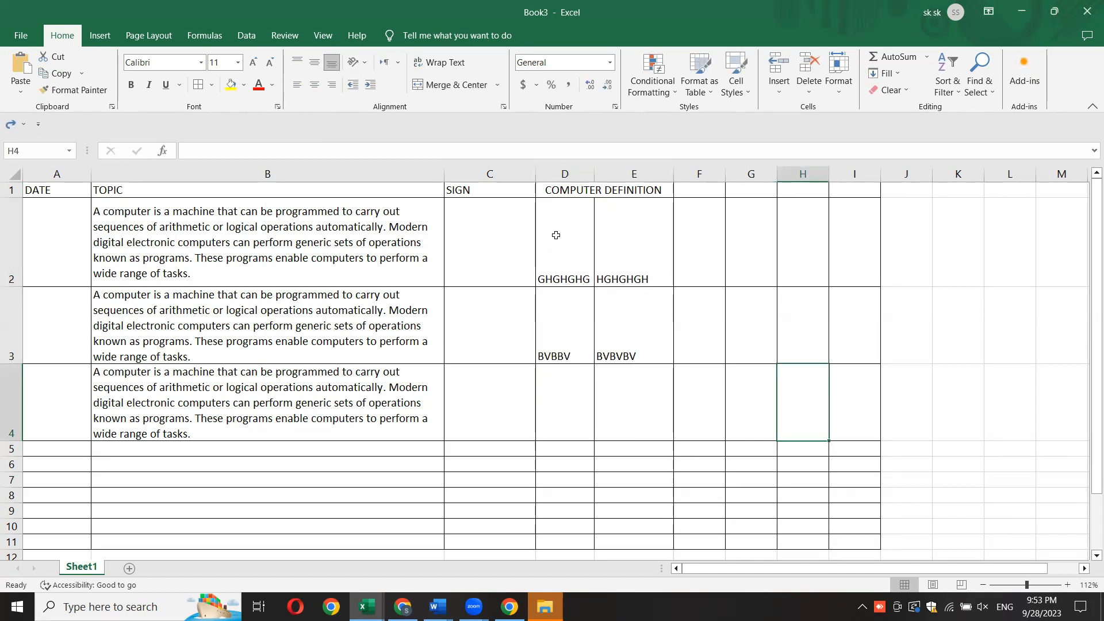
{"action": "left_click_drag", "start_coordinate": [555, 235], "coordinate": [608, 315]}
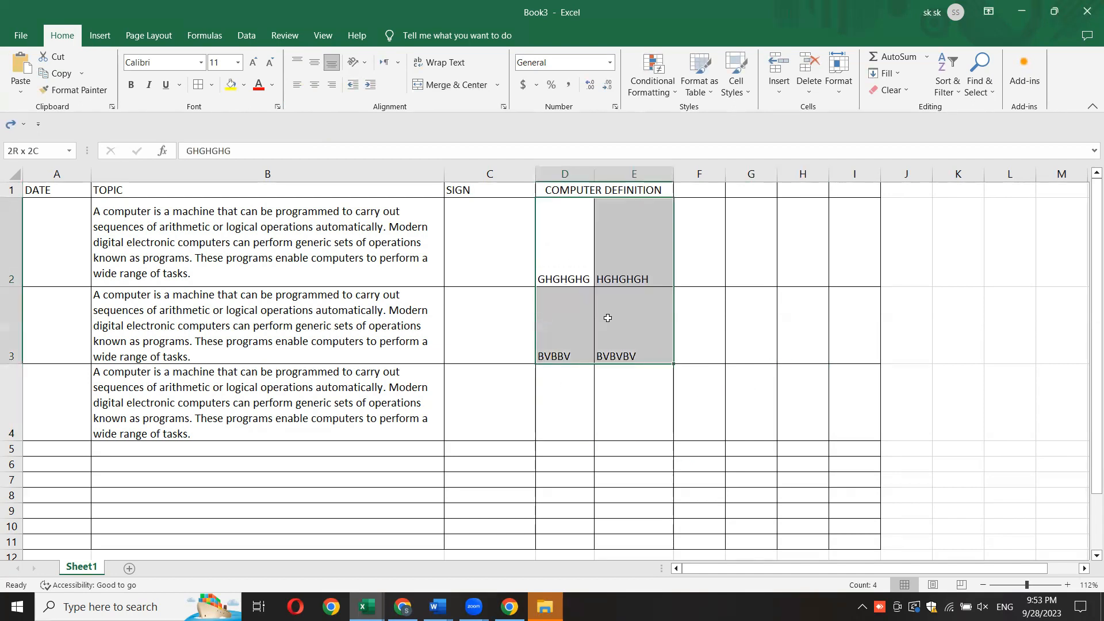
{"action": "left_click", "coordinate": [316, 65]}
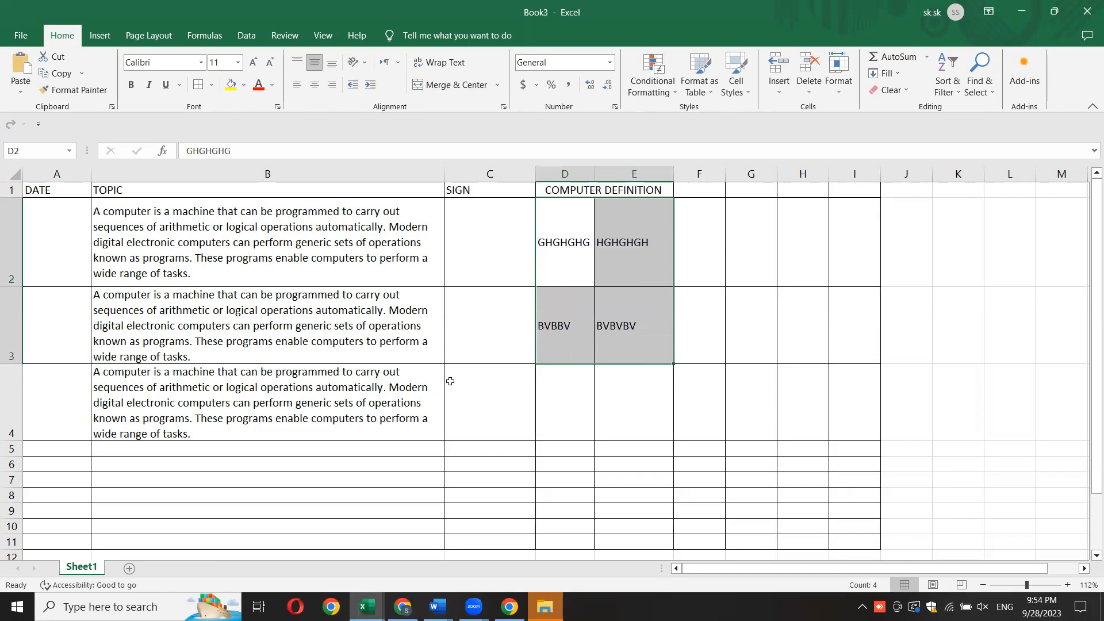
{"action": "left_click", "coordinate": [314, 86]}
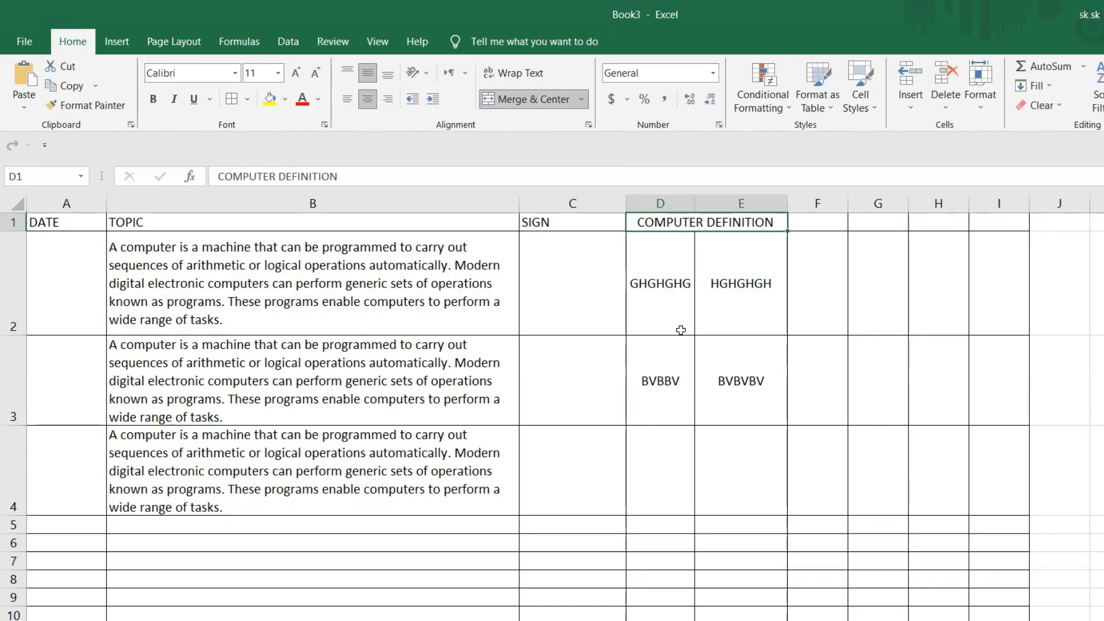
{"action": "left_click", "coordinate": [614, 313]}
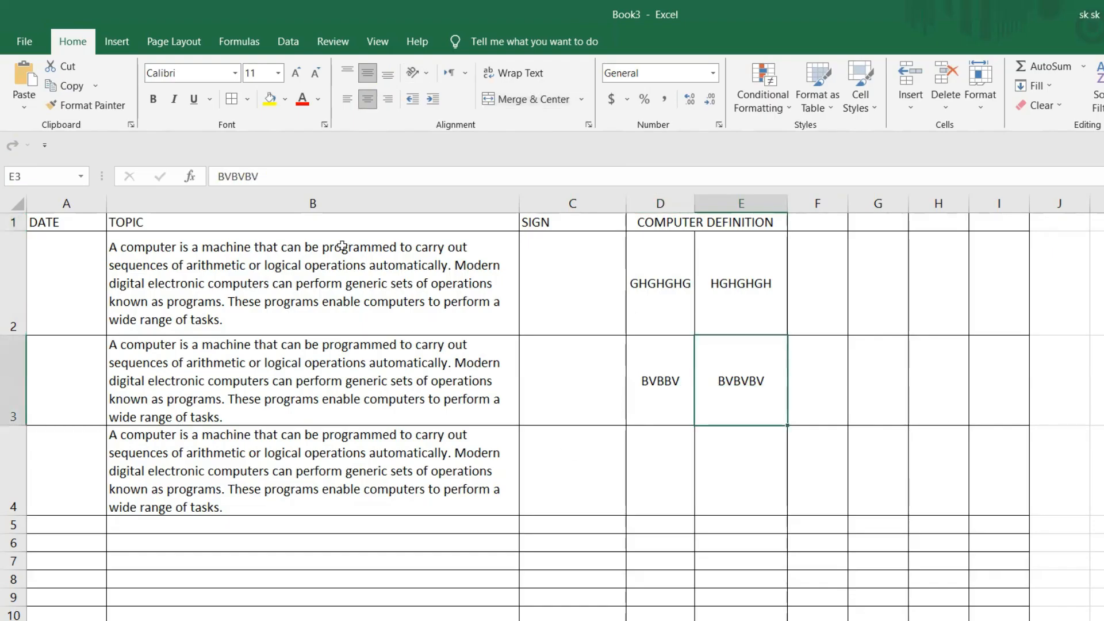
- Change the font color of the whole computer definition text in cell B2 to the standard dark red
{"action": "left_click", "coordinate": [250, 278]}
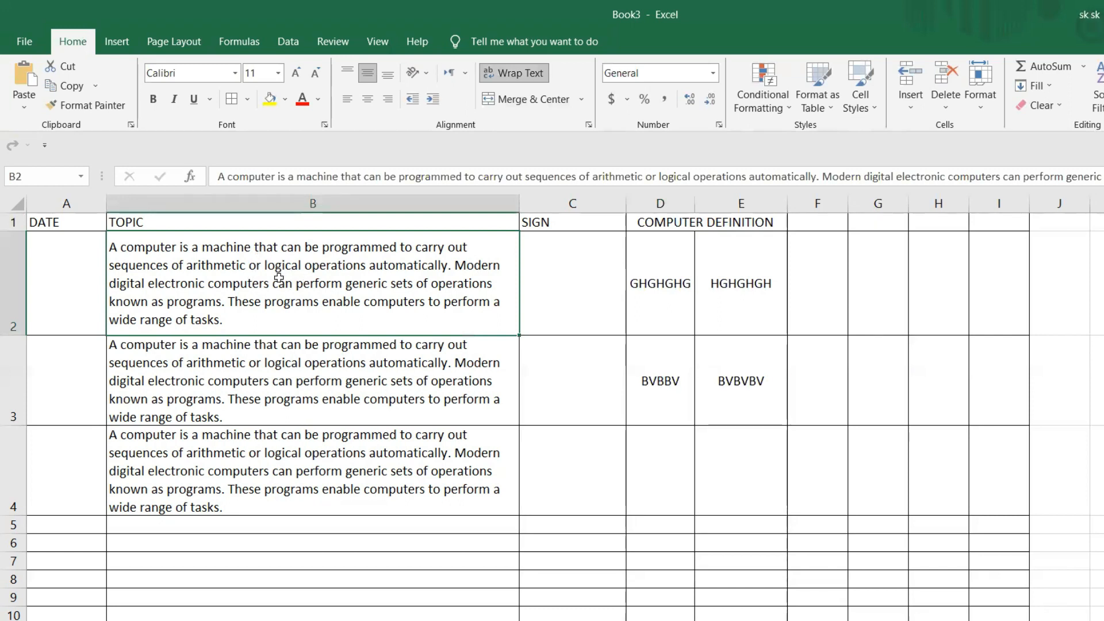
{"action": "double_click", "coordinate": [278, 282]}
{"action": "left_click", "coordinate": [318, 101]}
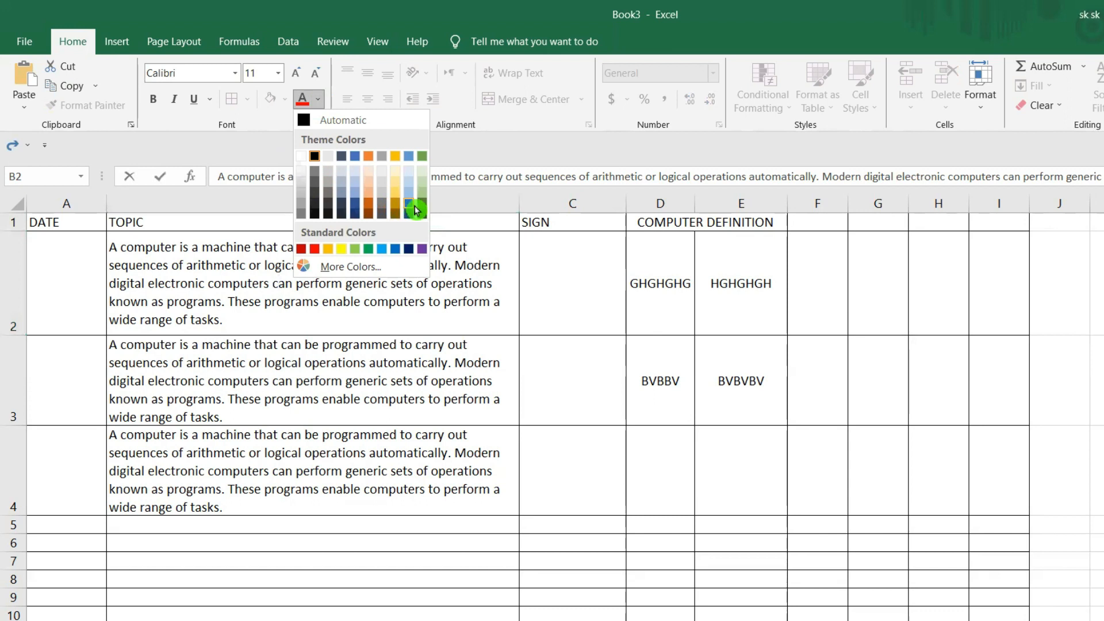
{"action": "left_click", "coordinate": [151, 283]}
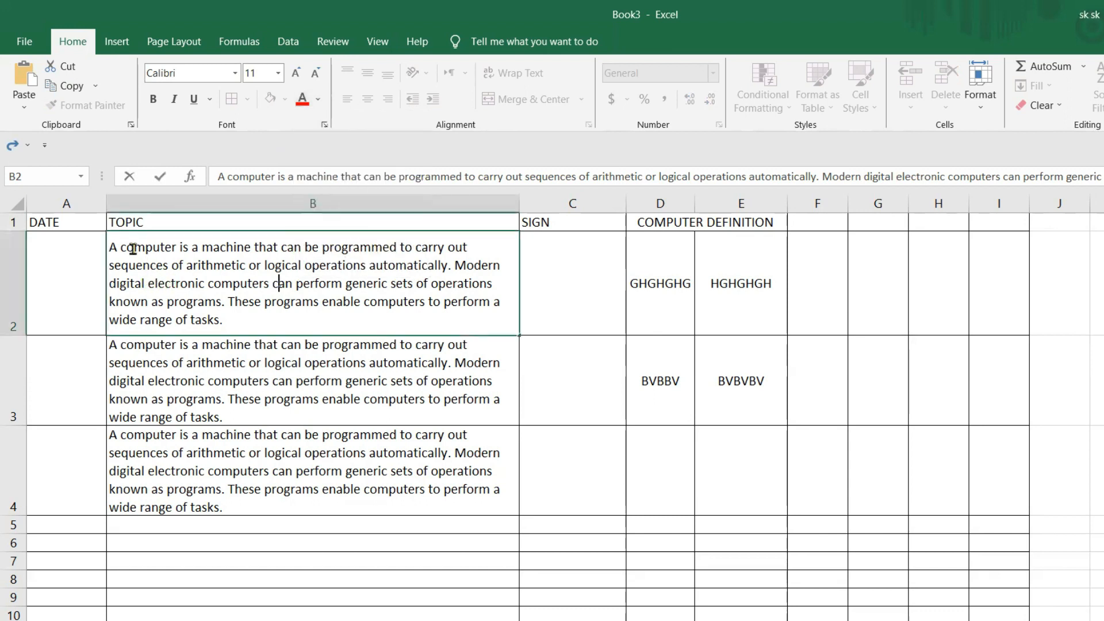
{"action": "left_click_drag", "start_coordinate": [114, 249], "coordinate": [222, 319]}
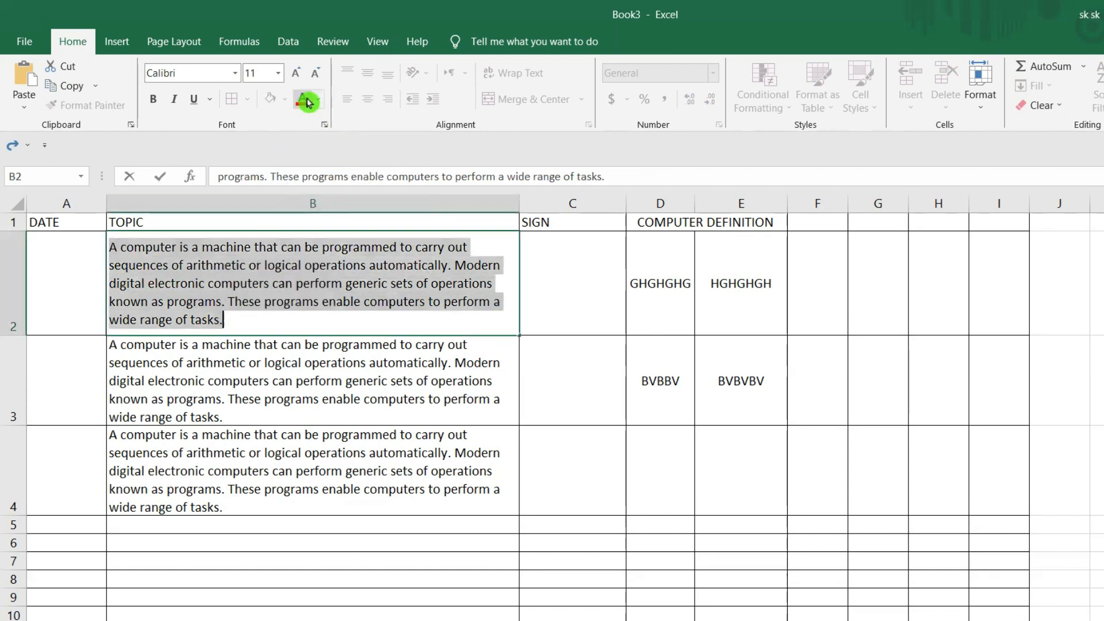
{"action": "left_click", "coordinate": [320, 108]}
{"action": "left_click", "coordinate": [301, 247]}
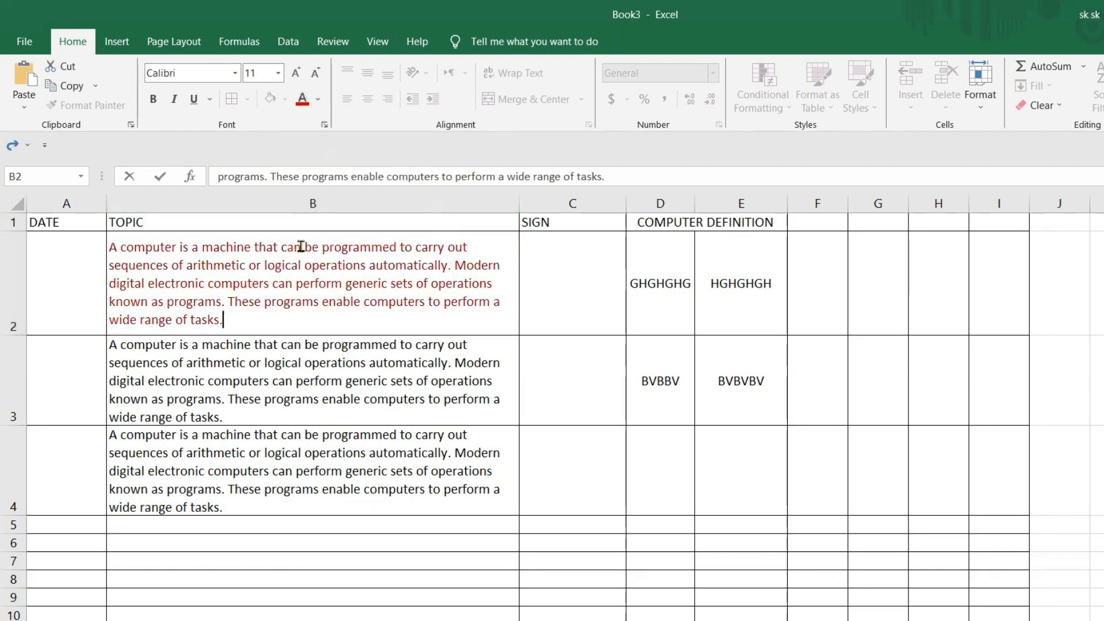
{"action": "left_click", "coordinate": [308, 283]}
- Apply bold, italic and underline to the whole definition text in cell B2
{"action": "left_click_drag", "start_coordinate": [111, 249], "coordinate": [249, 319]}
{"action": "left_click", "coordinate": [152, 101]}
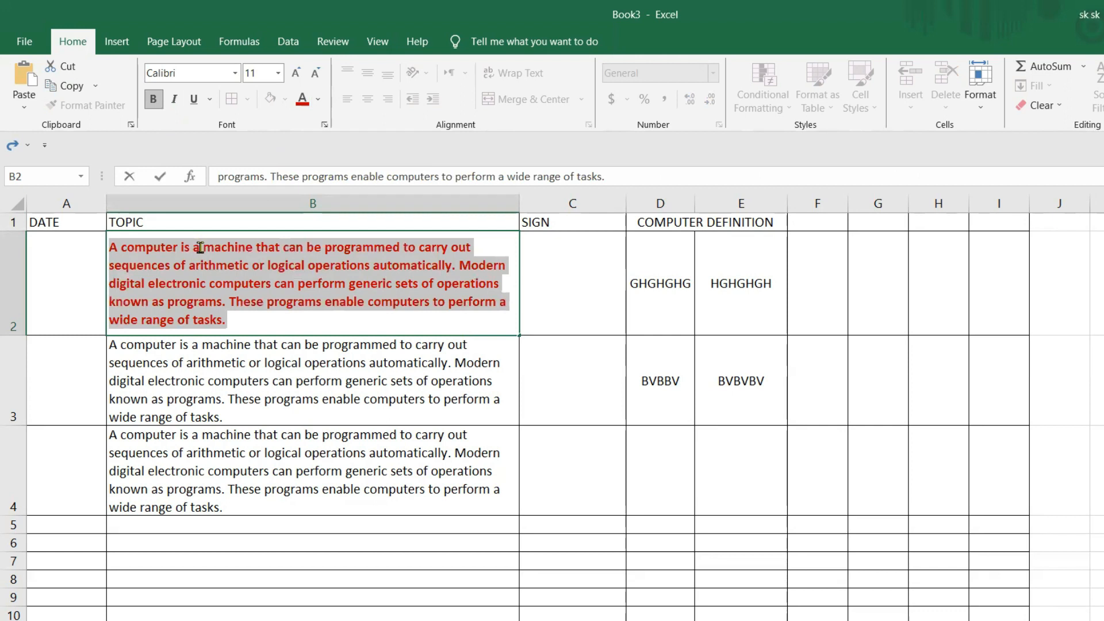
{"action": "left_click", "coordinate": [175, 102]}
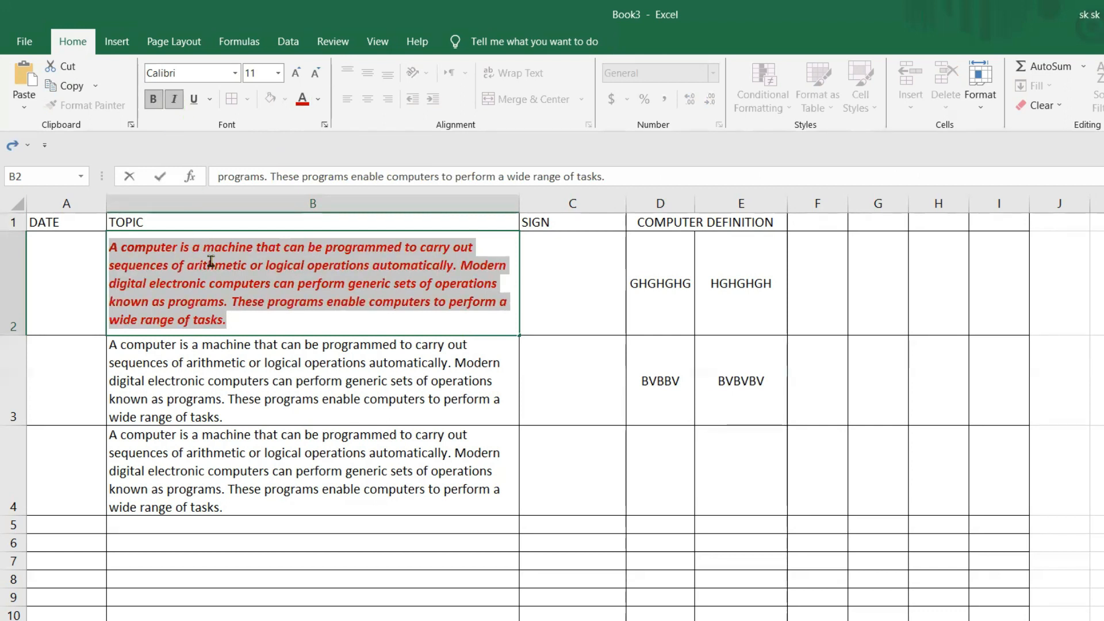
{"action": "left_click", "coordinate": [193, 104]}
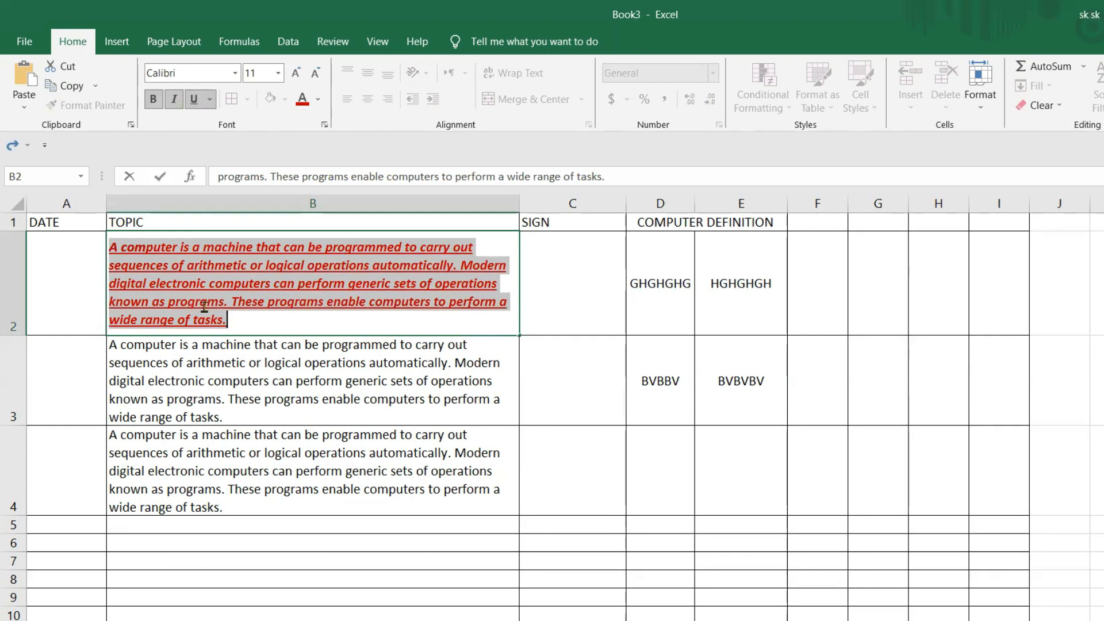
{"action": "key", "text": "Return"}
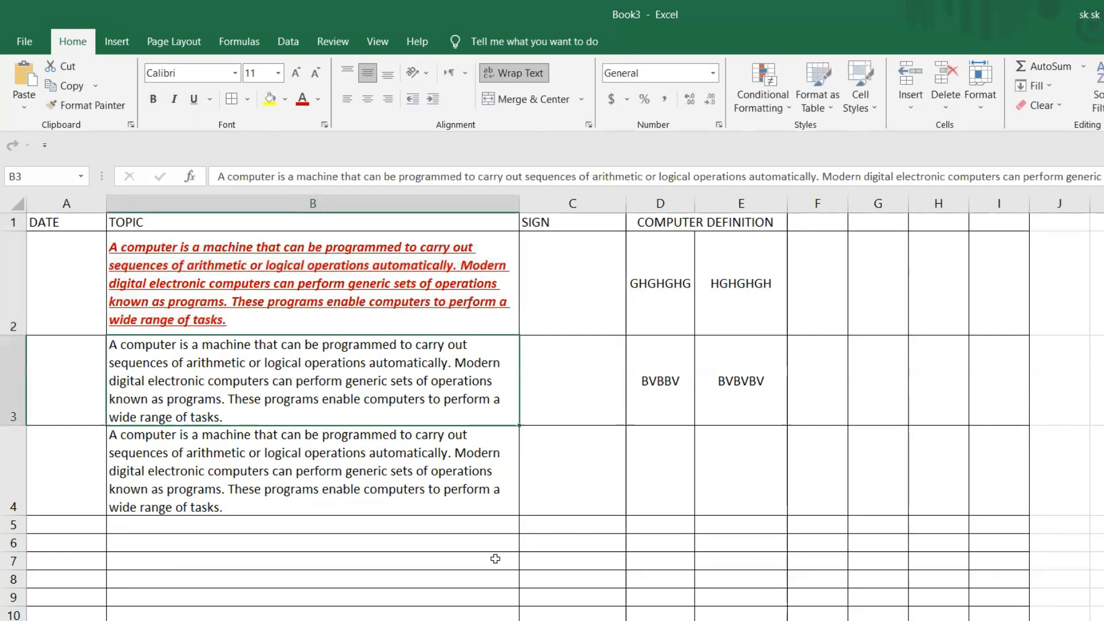
- Remove the italic and underline formatting from the definition text in cell B2, keeping it bold
{"action": "left_click", "coordinate": [185, 288]}
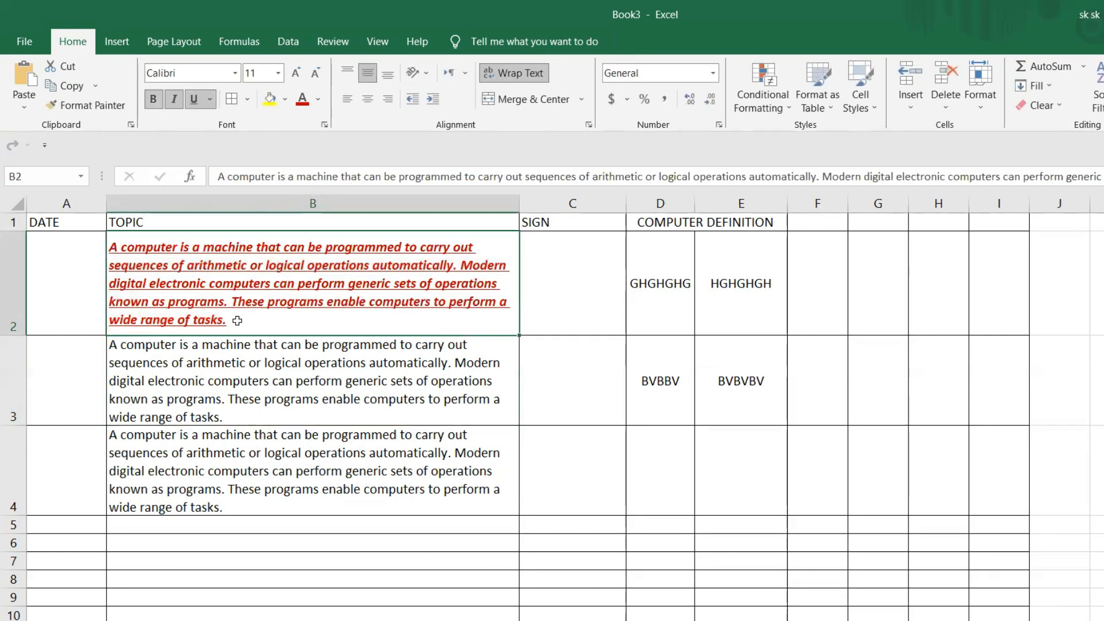
{"action": "double_click", "coordinate": [266, 311]}
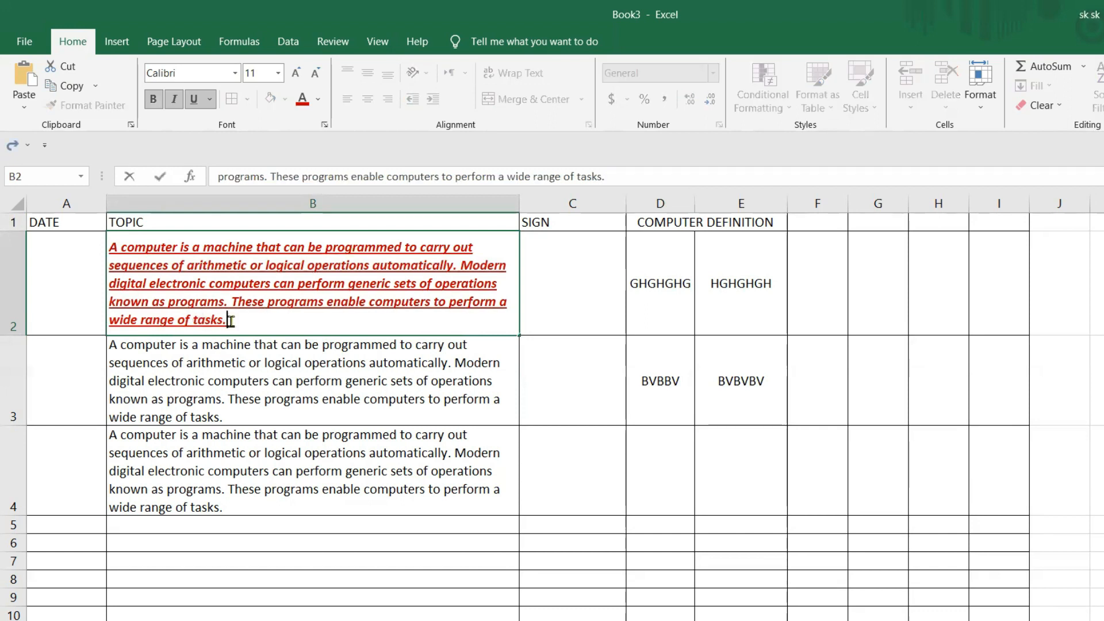
{"action": "left_click_drag", "start_coordinate": [230, 319], "coordinate": [110, 246]}
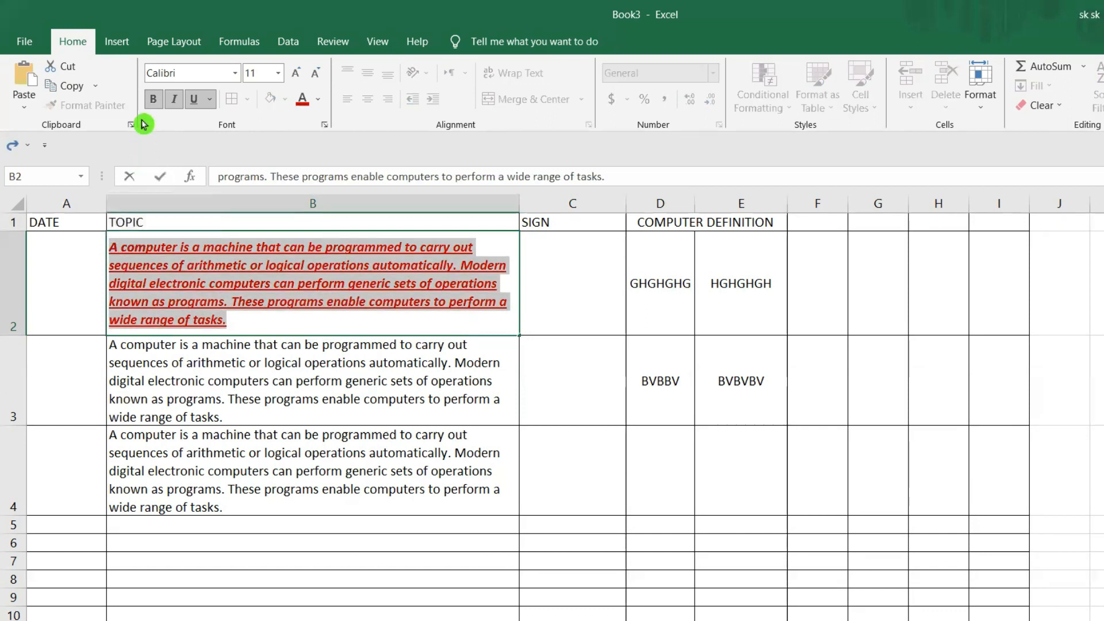
{"action": "left_click", "coordinate": [153, 99]}
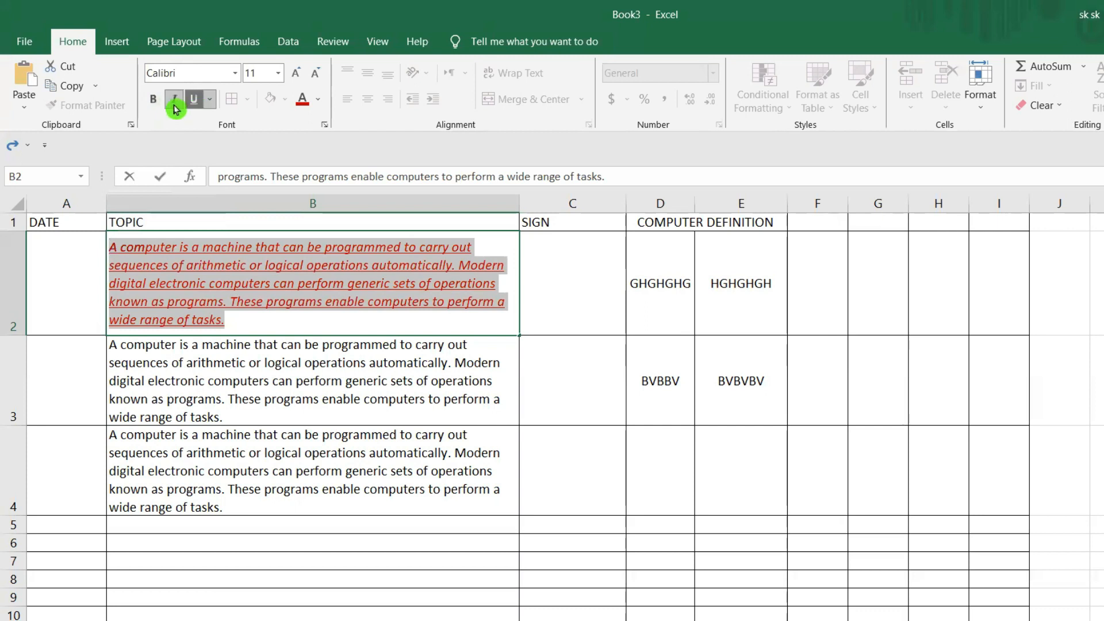
{"action": "left_click", "coordinate": [154, 102]}
{"action": "left_click", "coordinate": [169, 102]}
{"action": "left_click", "coordinate": [194, 100]}
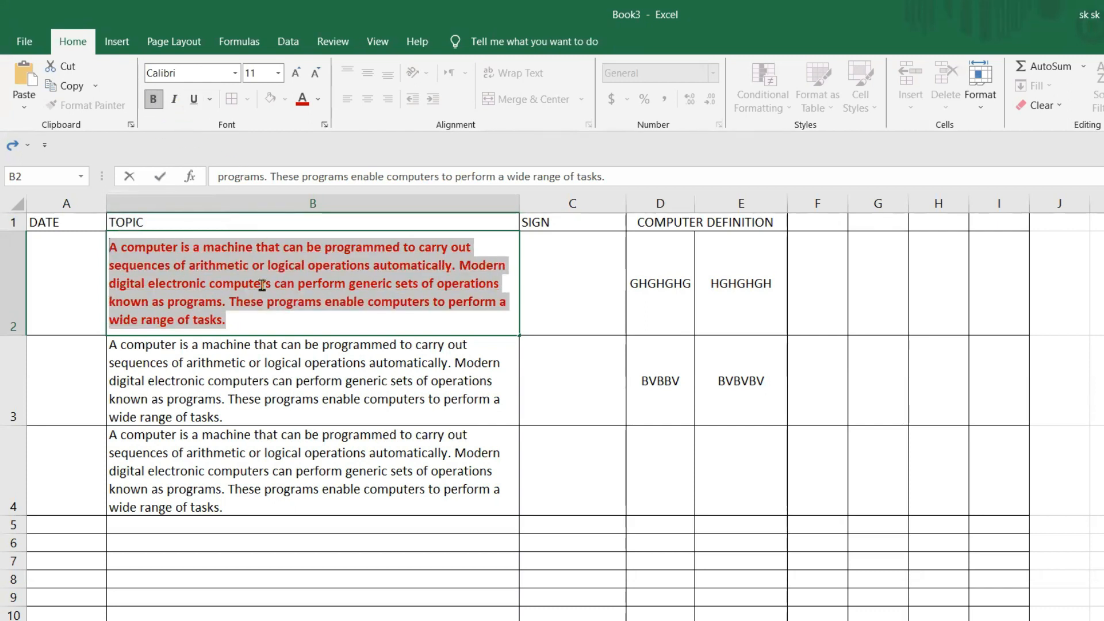
{"action": "left_click", "coordinate": [250, 270]}
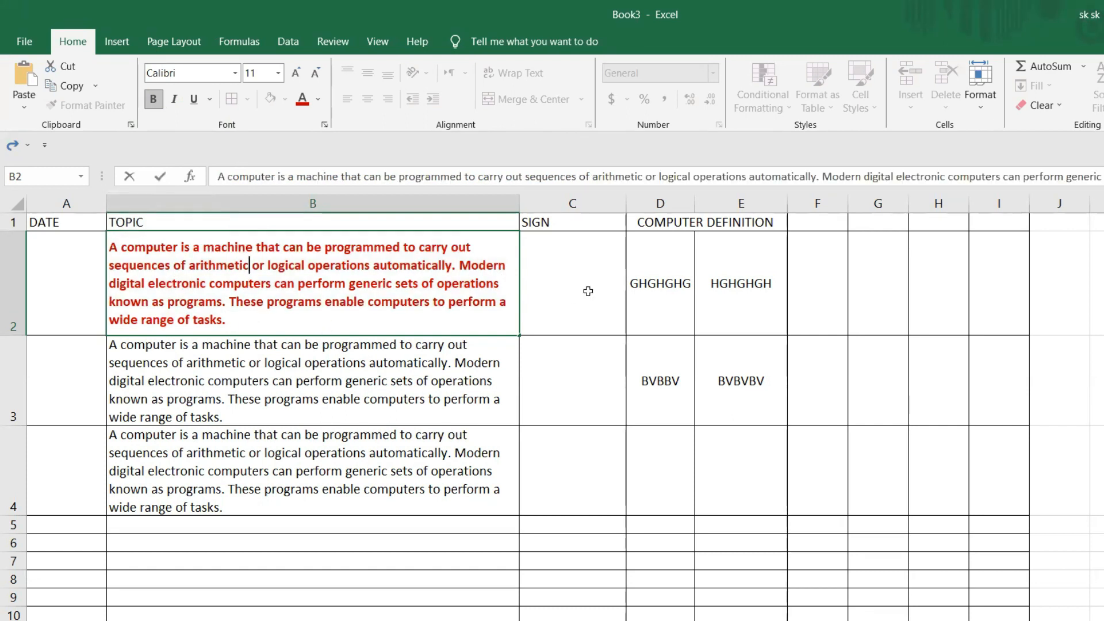
- Fill cell D2 with yellow and cell E2 with light green
{"action": "left_click", "coordinate": [663, 281]}
{"action": "left_click", "coordinate": [745, 295]}
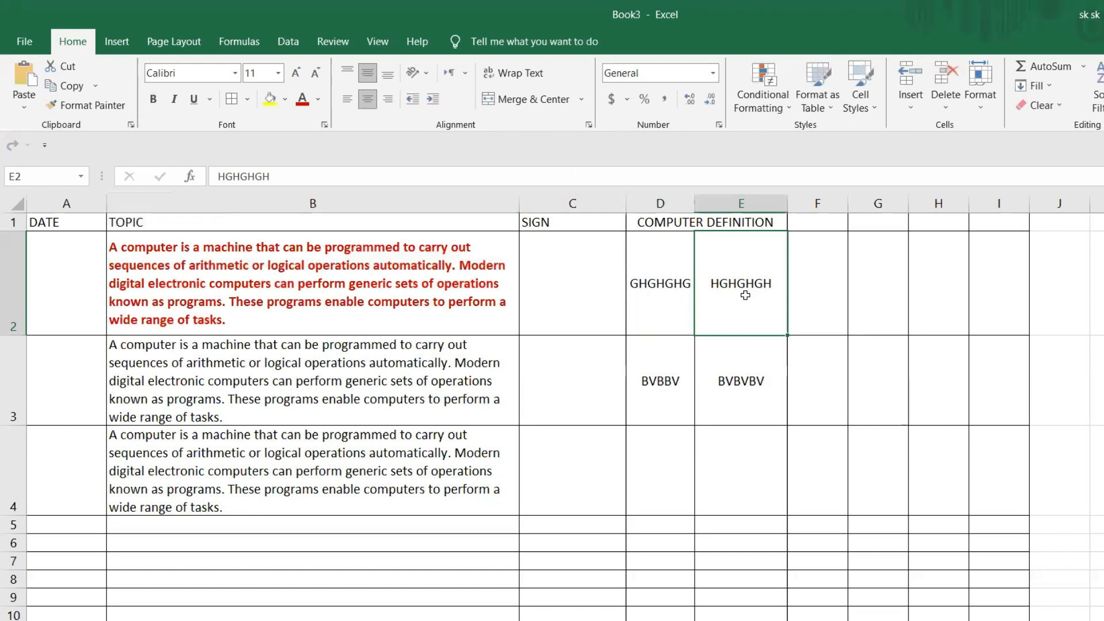
{"action": "left_click", "coordinate": [644, 292]}
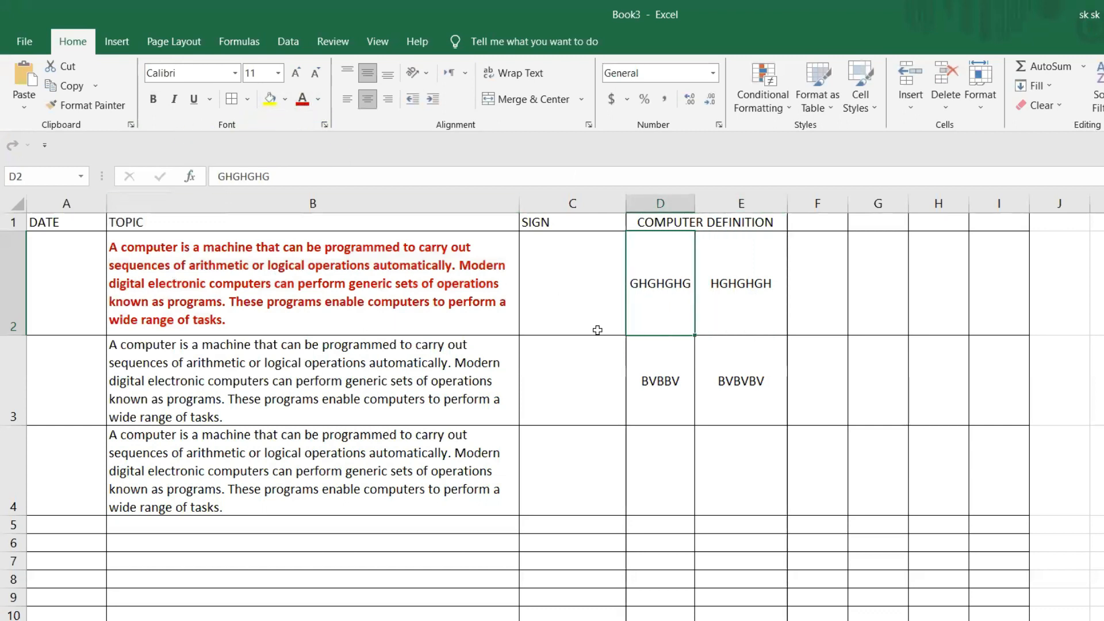
{"action": "left_click", "coordinate": [270, 99]}
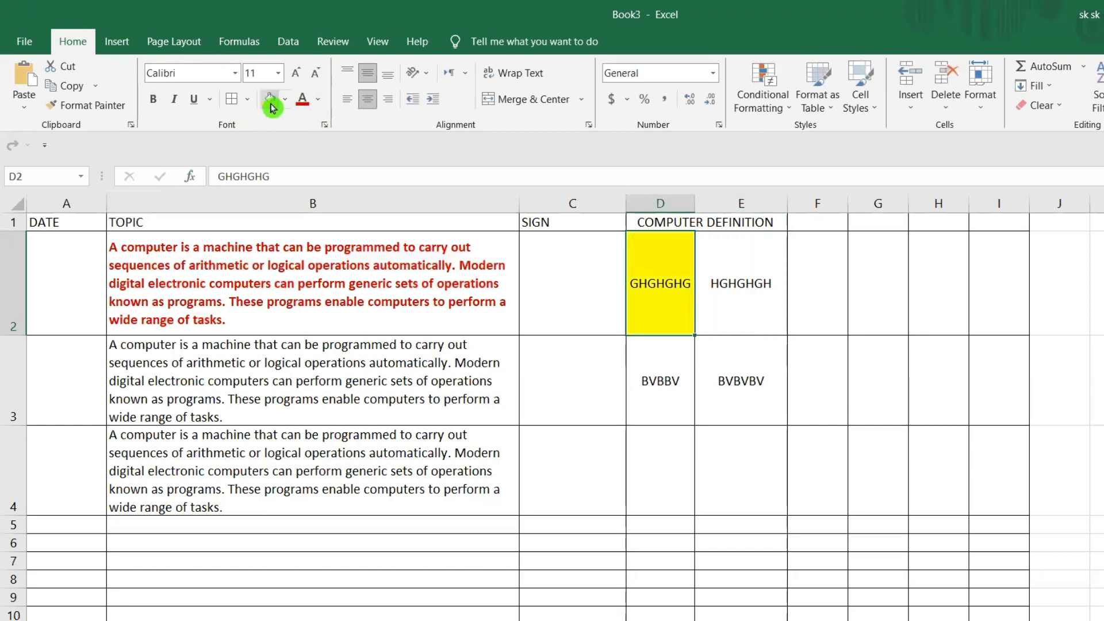
{"action": "left_click", "coordinate": [722, 288]}
{"action": "left_click", "coordinate": [286, 104]}
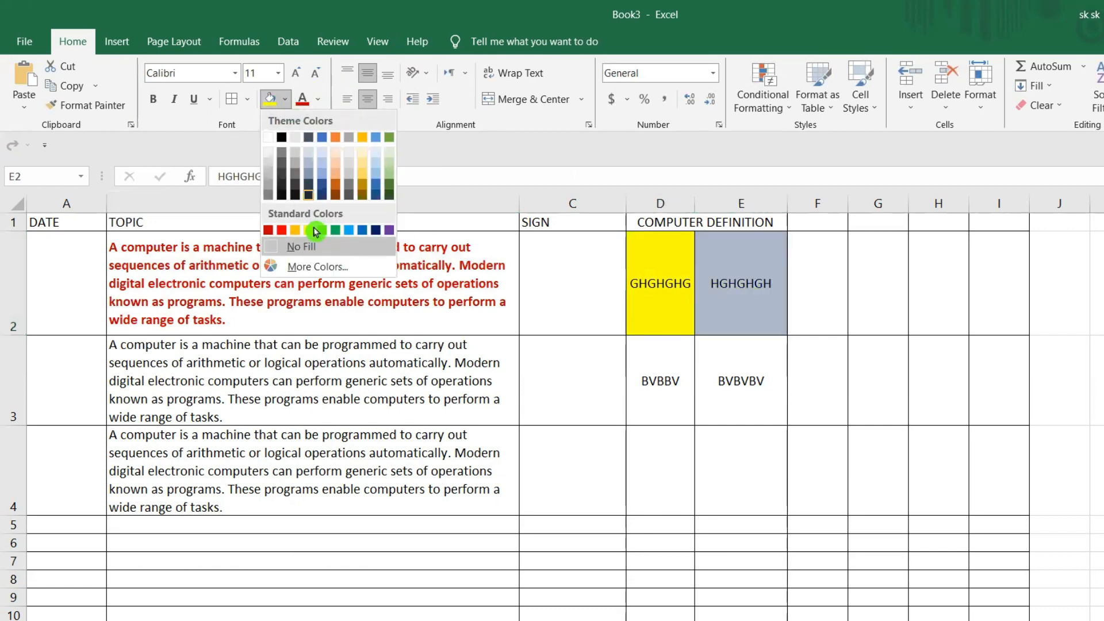
{"action": "left_click", "coordinate": [389, 165]}
- Fill cell D3 with light gold and cell E3 with light blue
{"action": "left_click", "coordinate": [641, 374]}
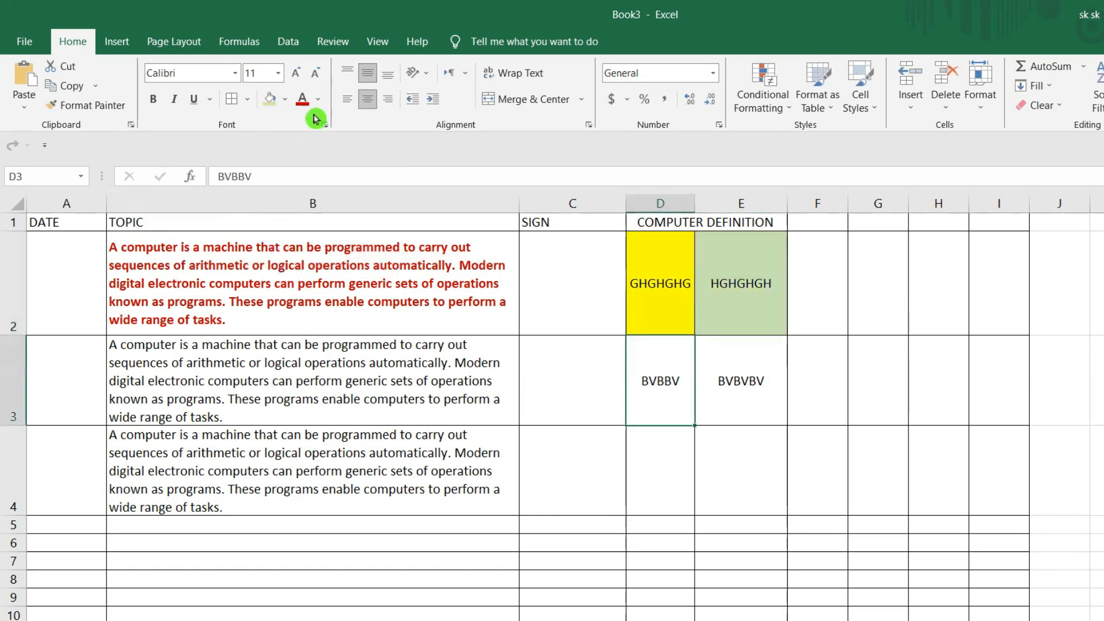
{"action": "left_click", "coordinate": [285, 101]}
{"action": "left_click", "coordinate": [362, 153]}
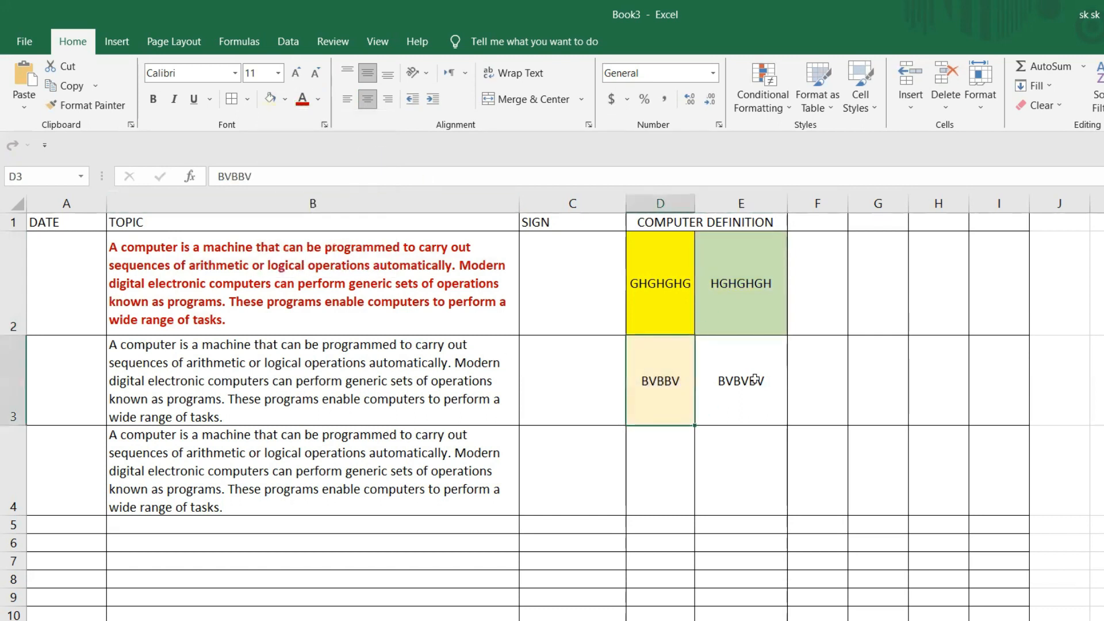
{"action": "left_click", "coordinate": [814, 456]}
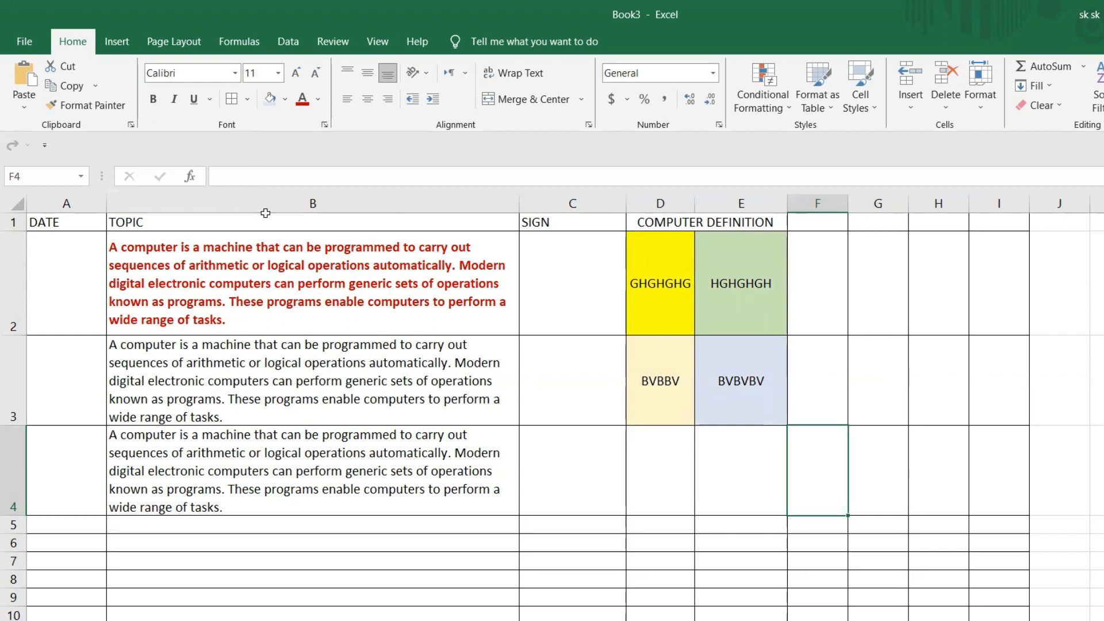
- Change the font of the three definition texts in B2:B4 to AA Sameer Kelk
{"action": "left_click", "coordinate": [235, 73]}
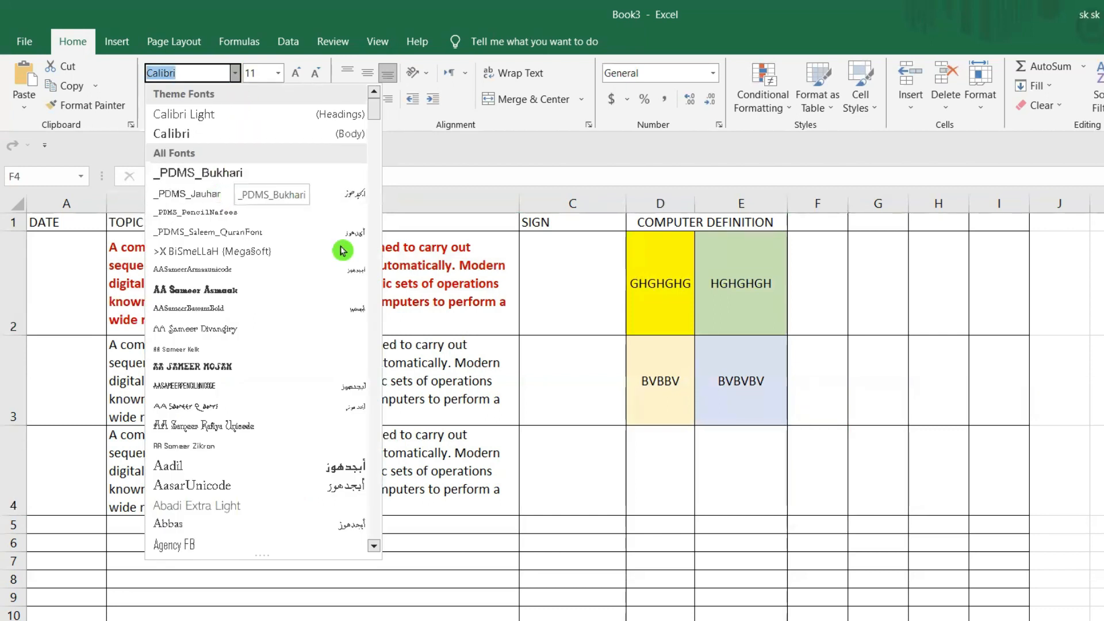
{"action": "left_click", "coordinate": [640, 363]}
{"action": "left_click_drag", "start_coordinate": [263, 262], "coordinate": [264, 473]}
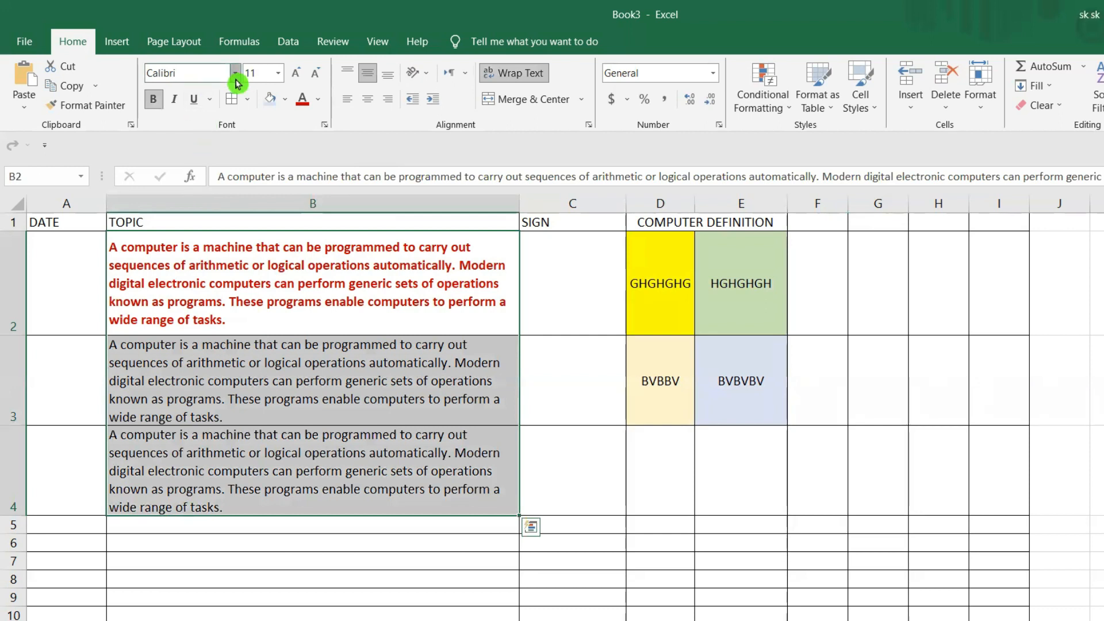
{"action": "left_click", "coordinate": [235, 73]}
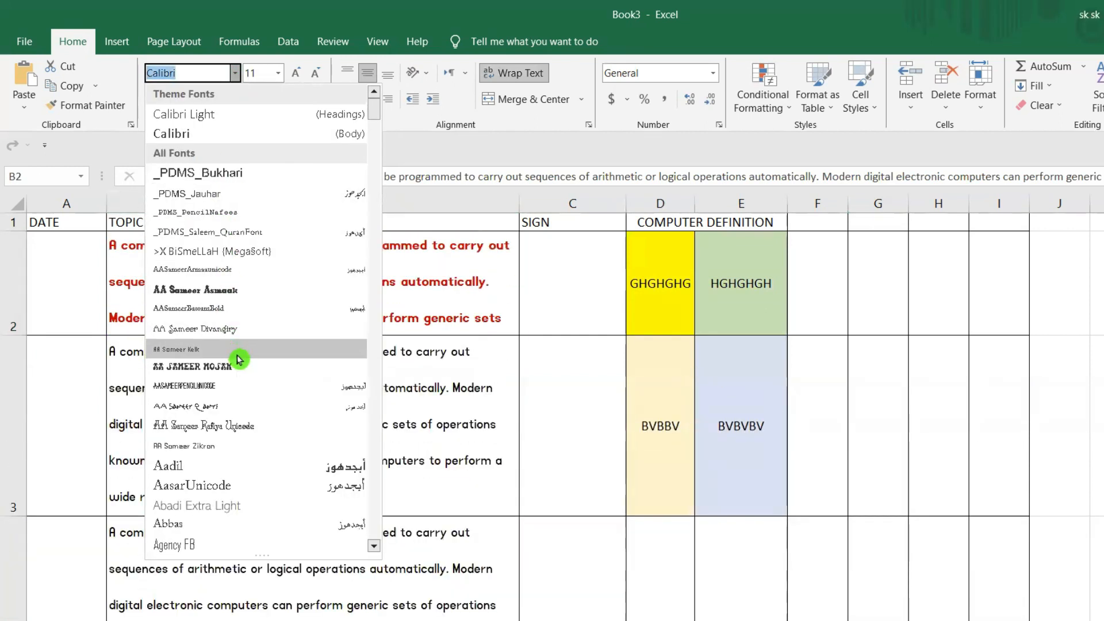
{"action": "left_click", "coordinate": [237, 356]}
{"action": "left_click", "coordinate": [577, 564]}
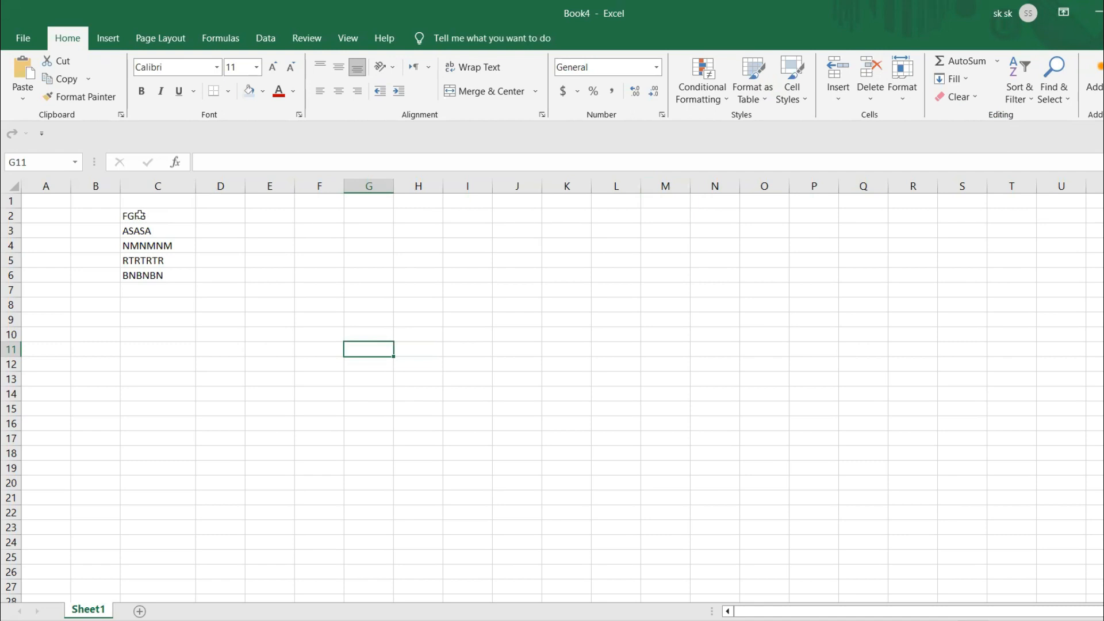
- Sort the list of texts in C2:C6 of the Book4 workbook from A to Z
{"action": "left_click_drag", "start_coordinate": [140, 214], "coordinate": [149, 274]}
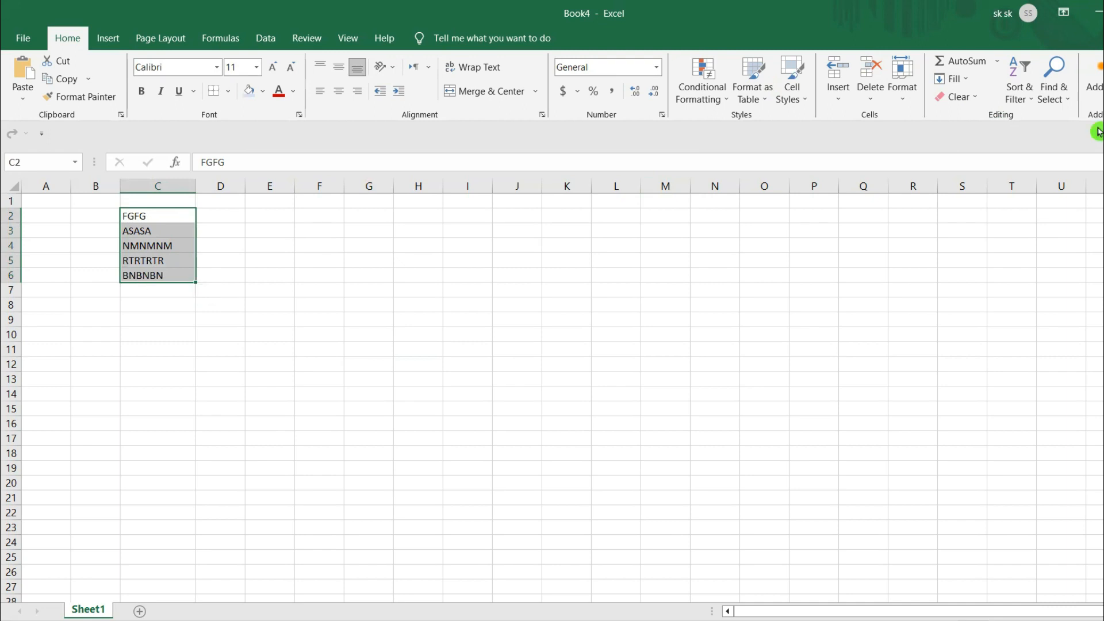
{"action": "left_click", "coordinate": [1029, 95]}
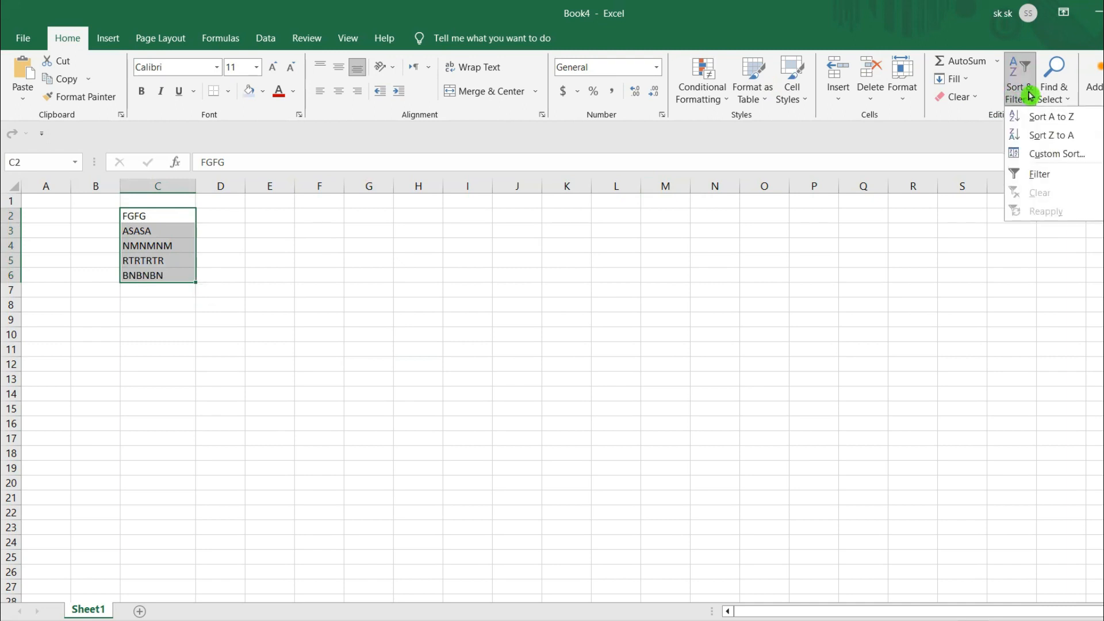
{"action": "left_click", "coordinate": [1069, 119]}
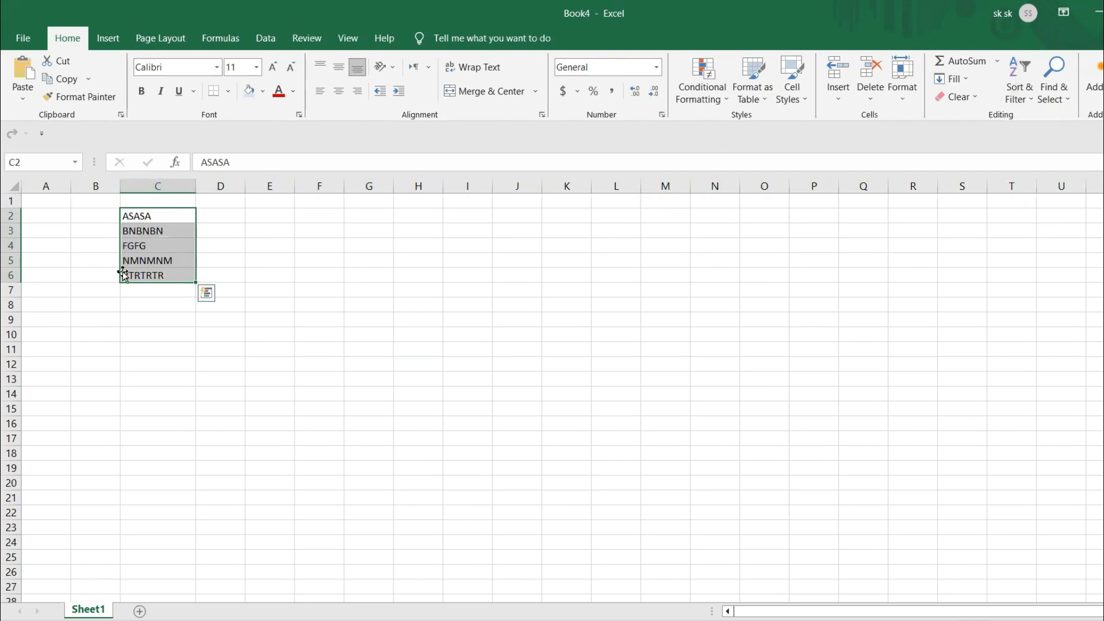
{"action": "left_click", "coordinate": [166, 321]}
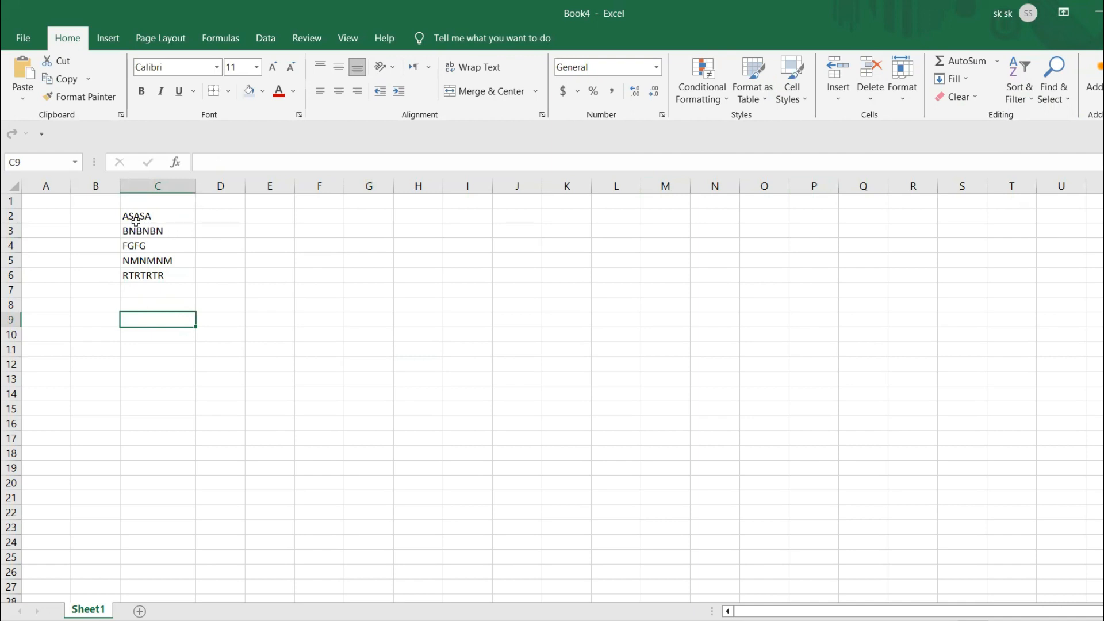
- Sort the list of texts in C2:C6 from Z to A
{"action": "left_click_drag", "start_coordinate": [134, 217], "coordinate": [146, 271]}
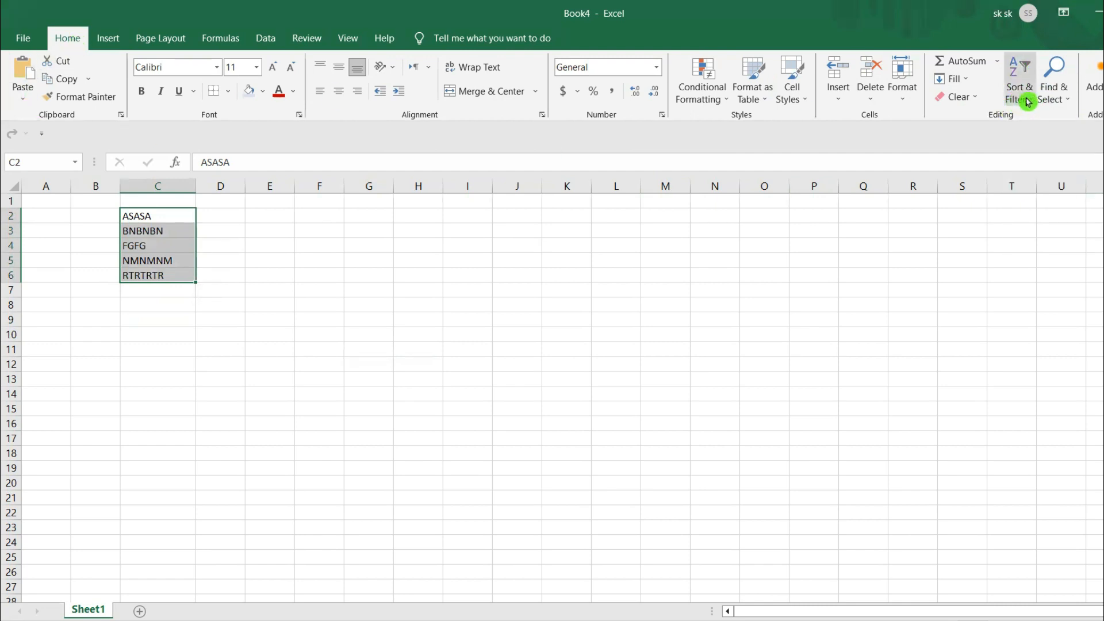
{"action": "left_click", "coordinate": [1027, 100]}
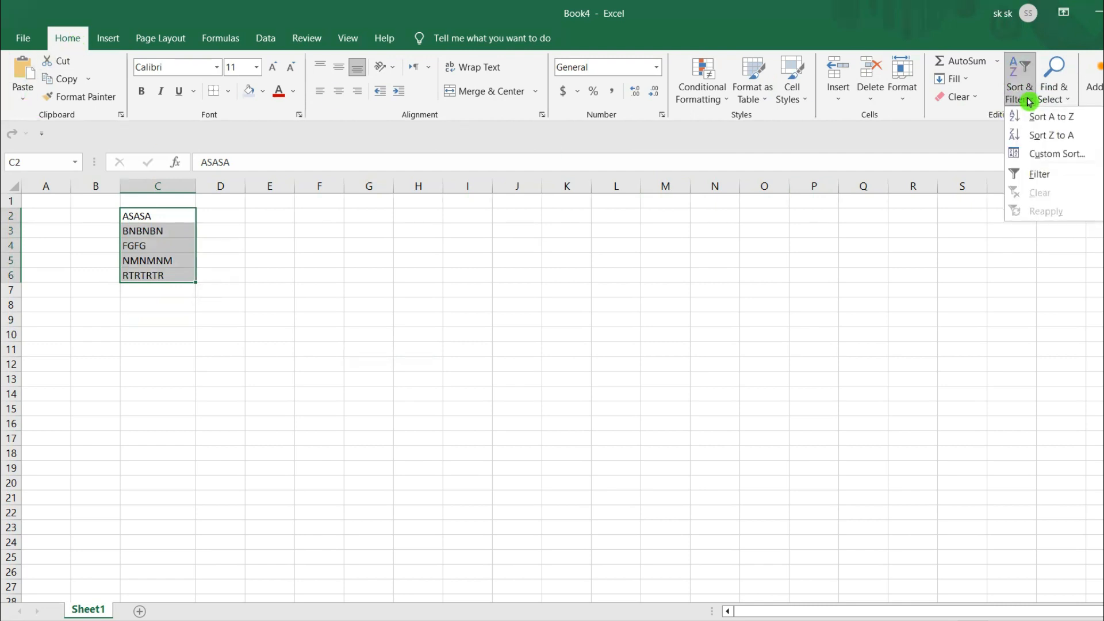
{"action": "left_click", "coordinate": [1059, 142]}
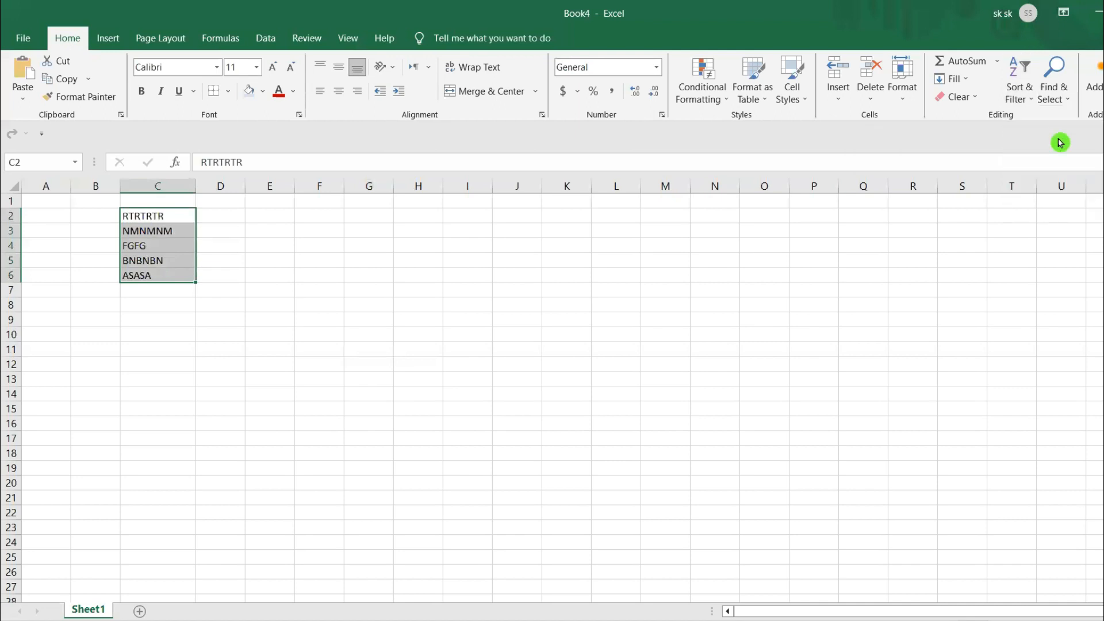
- Sort the texts in C2:C6 from A to Z and add a filter to the list
{"action": "left_click", "coordinate": [1019, 98]}
{"action": "left_click", "coordinate": [1043, 117]}
{"action": "left_click", "coordinate": [1019, 95]}
{"action": "left_click", "coordinate": [1033, 175]}
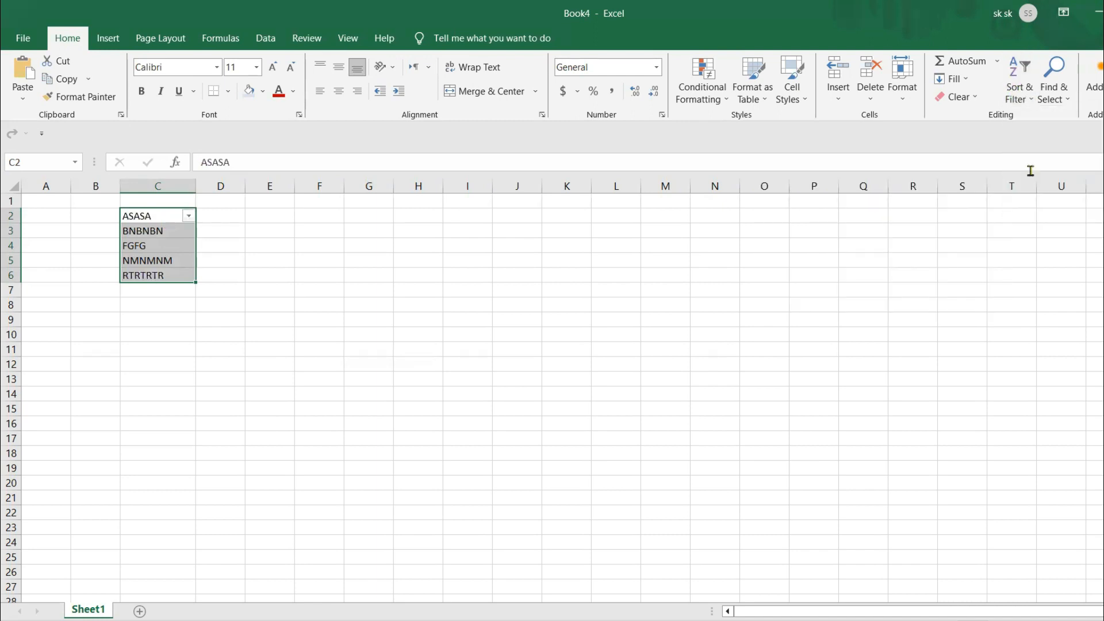
- Filter the list in column C to hide the FGFG entry
{"action": "left_click", "coordinate": [189, 216]}
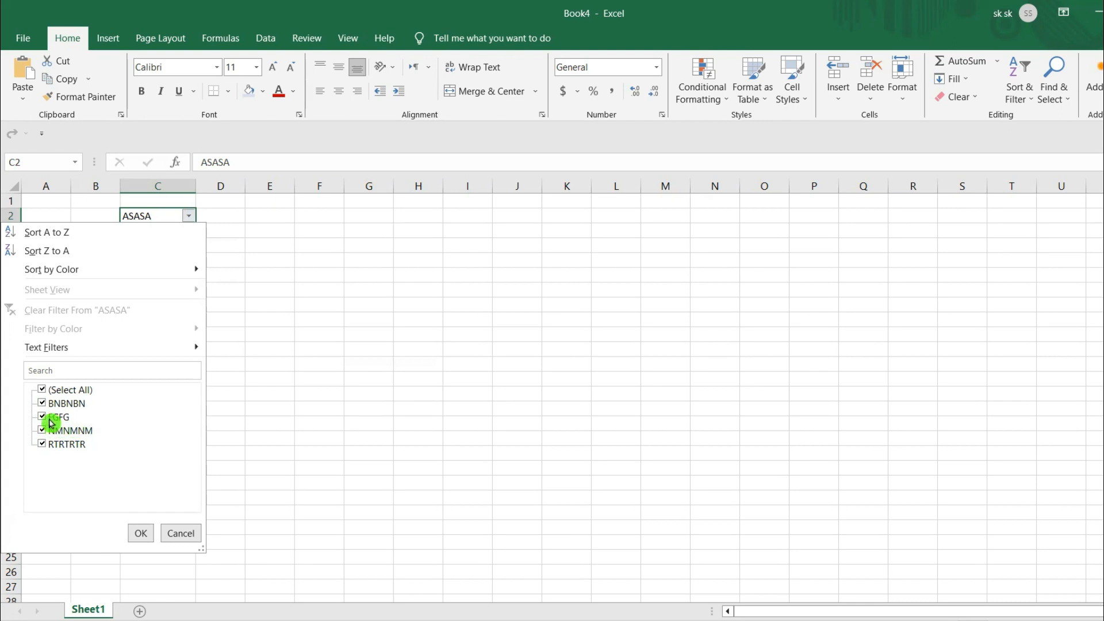
{"action": "left_click", "coordinate": [42, 417]}
{"action": "left_click", "coordinate": [143, 535]}
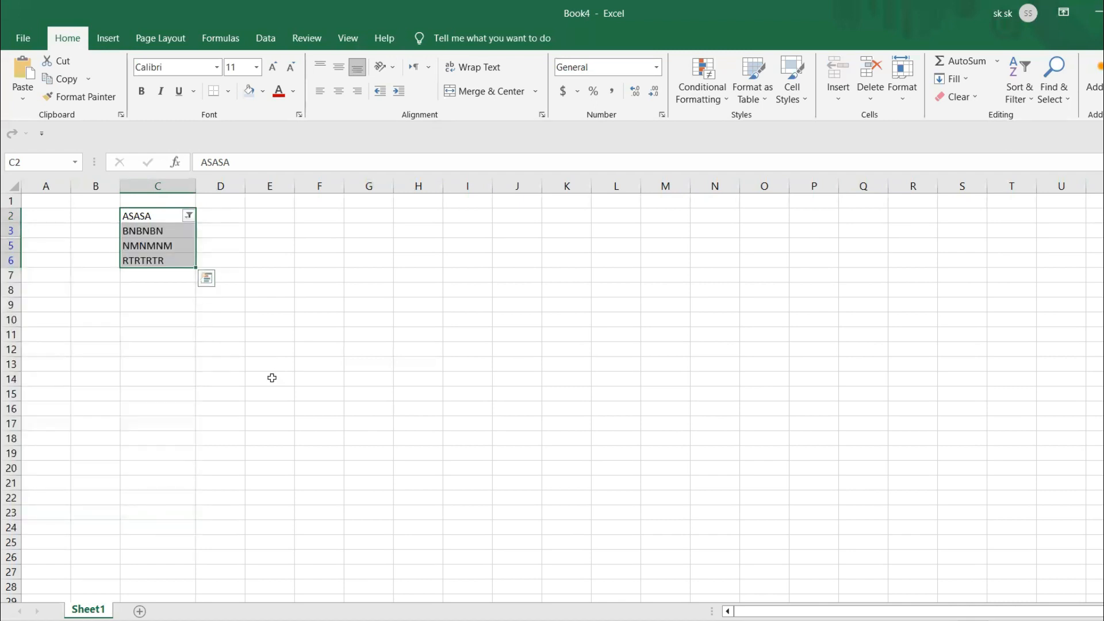
{"action": "left_click", "coordinate": [272, 378]}
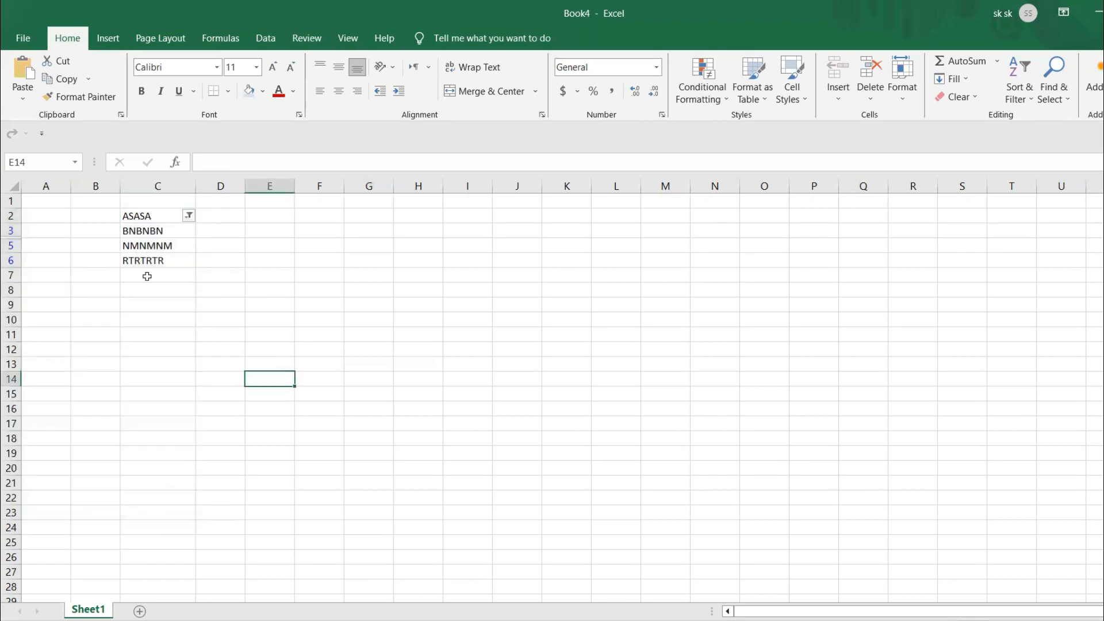
- Include FGFG in the column C filter again so that every entry is shown
{"action": "left_click", "coordinate": [189, 217]}
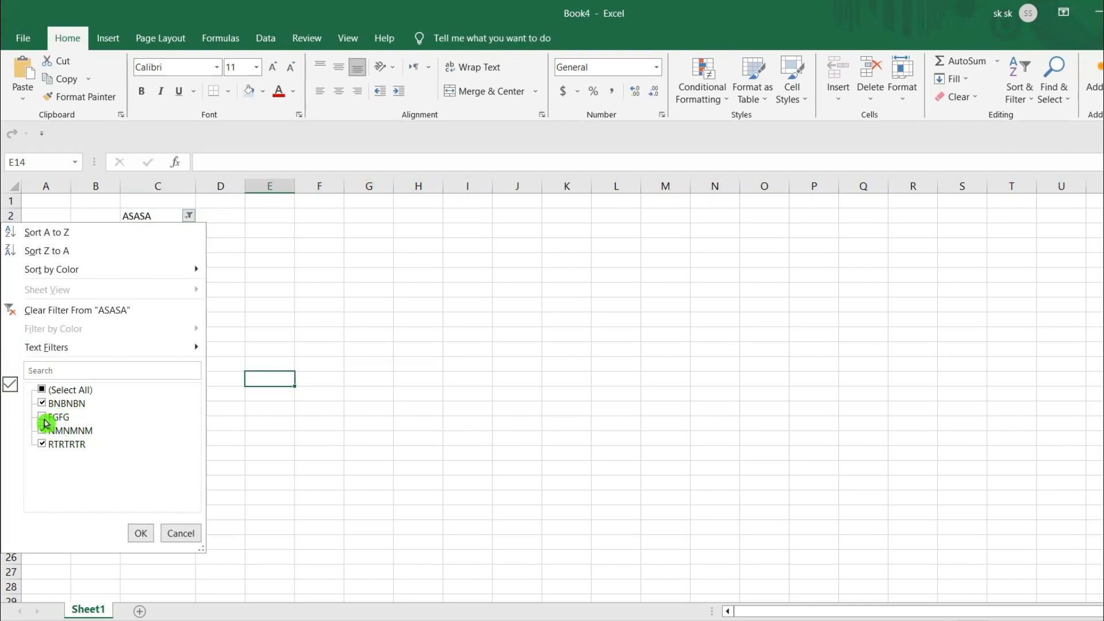
{"action": "left_click", "coordinate": [46, 422]}
{"action": "left_click", "coordinate": [140, 533]}
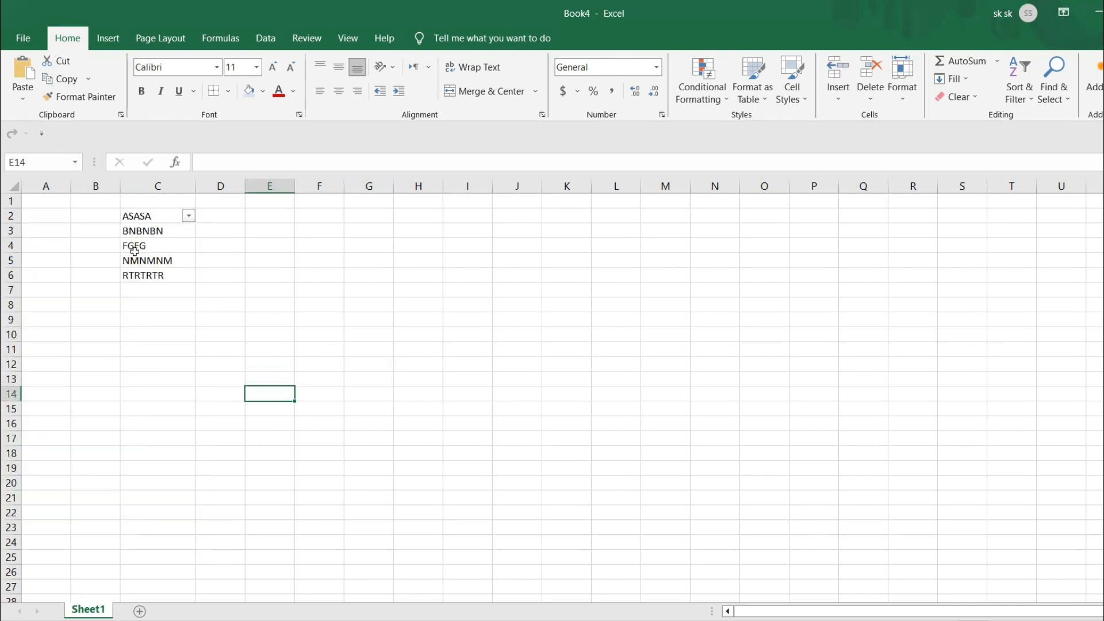
- Exclude FGFG from the column C filter once more, keeping BNBNBN, NMNMNM and RTRTRTR
{"action": "left_click", "coordinate": [188, 218]}
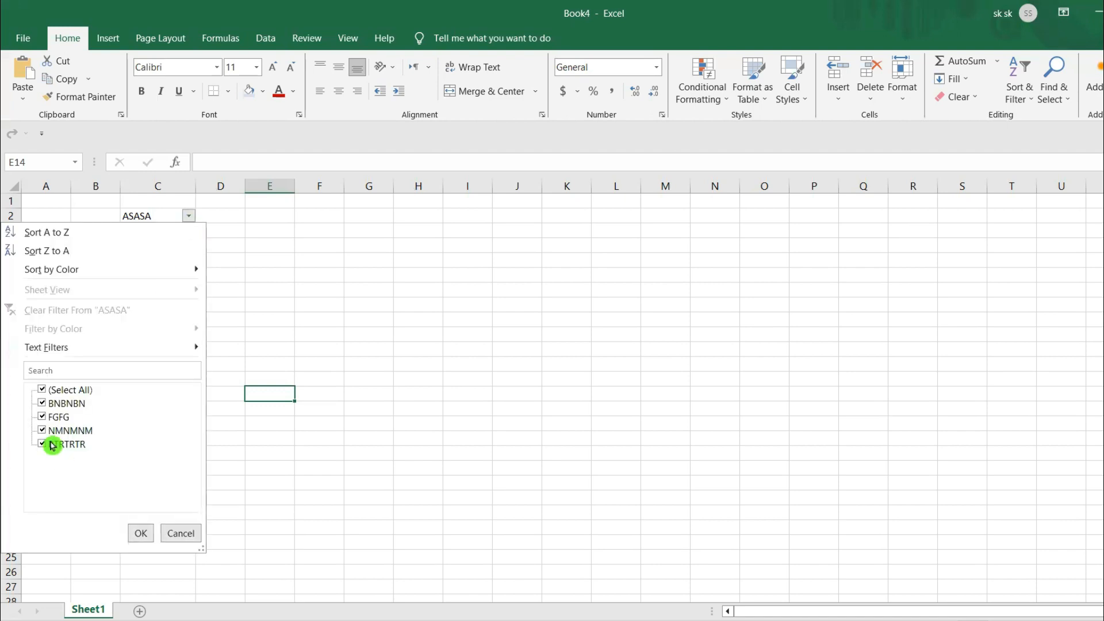
{"action": "left_click", "coordinate": [44, 418]}
{"action": "left_click", "coordinate": [140, 532]}
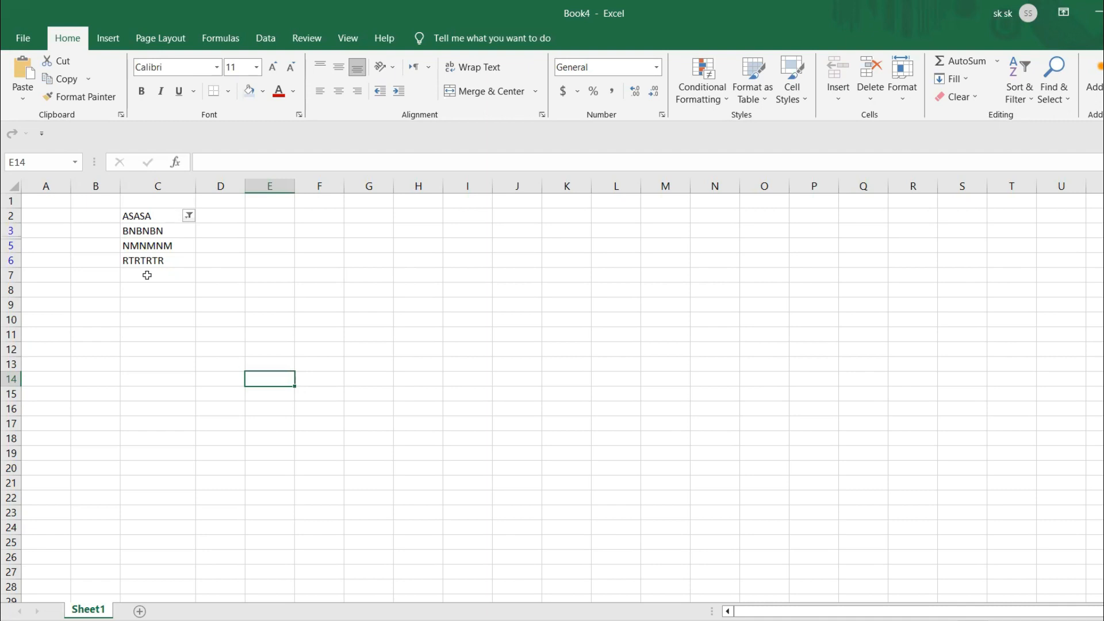
{"action": "left_click", "coordinate": [209, 286]}
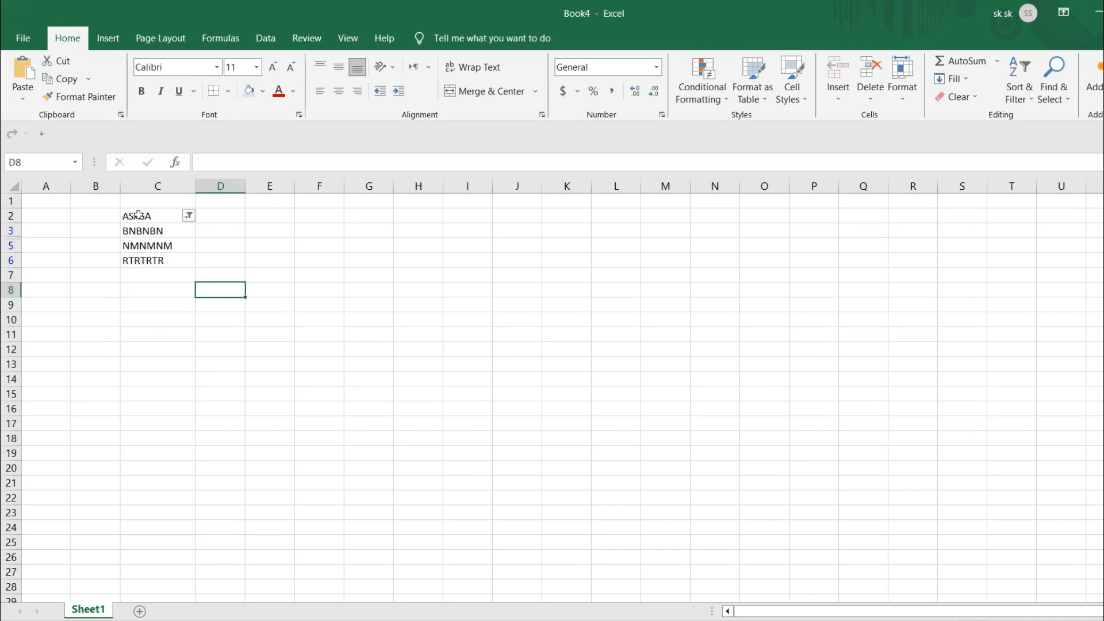
{"action": "left_click", "coordinate": [1028, 99]}
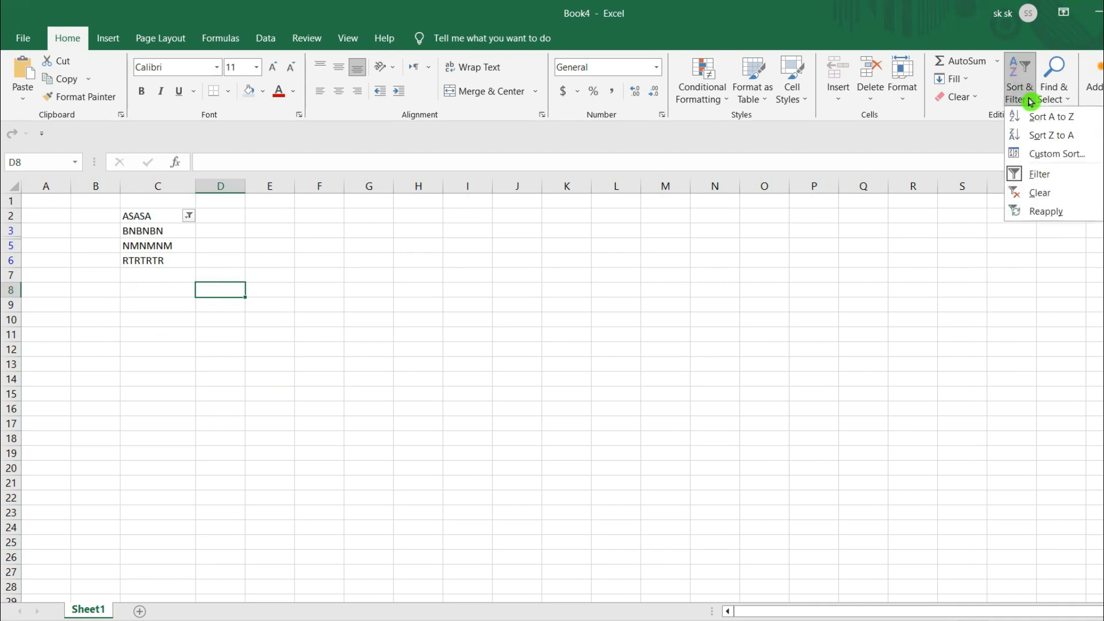
{"action": "left_click", "coordinate": [323, 353]}
{"action": "left_click", "coordinate": [762, 100]}
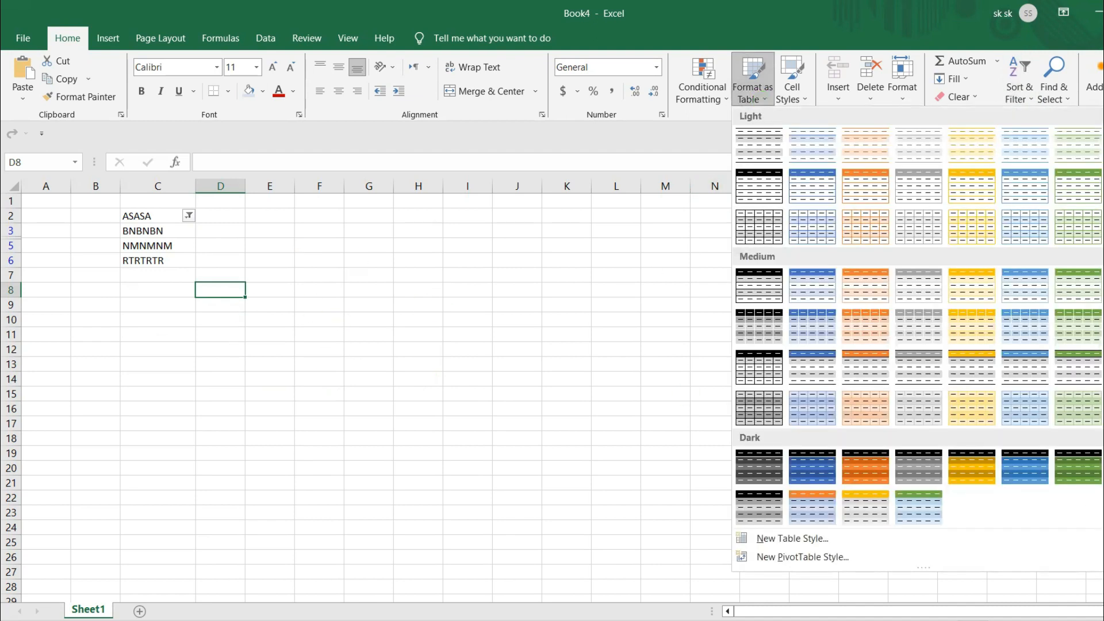
- Switch to the Book3 workbook and format columns A to E as a table with headers, using the black Dark style
{"action": "left_click", "coordinate": [397, 619]}
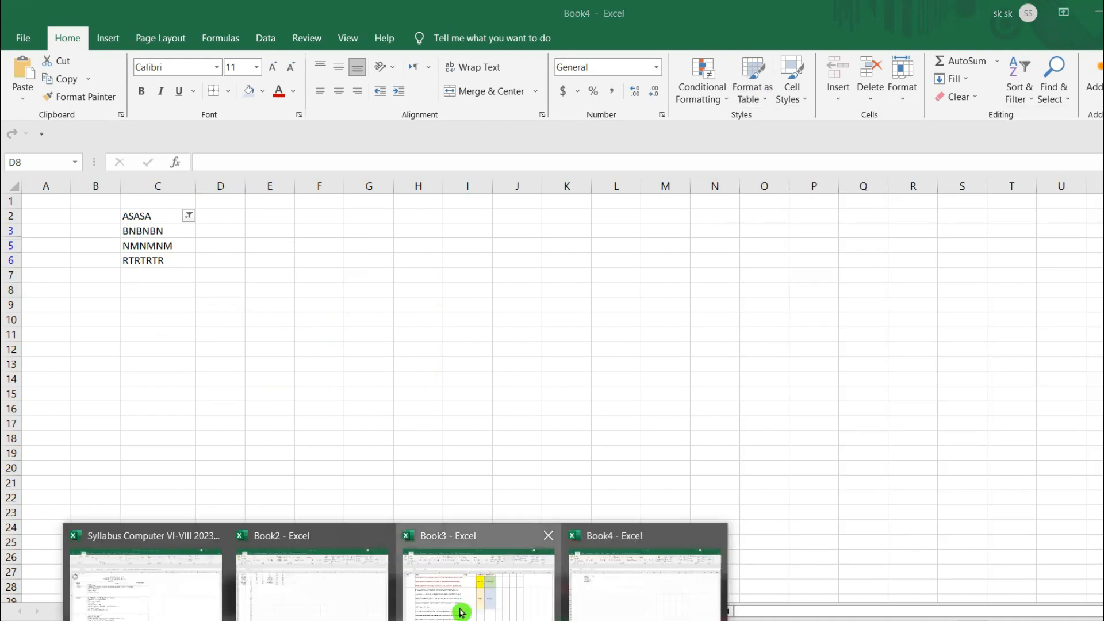
{"action": "left_click", "coordinate": [461, 611]}
{"action": "left_click_drag", "start_coordinate": [89, 185], "coordinate": [681, 343]}
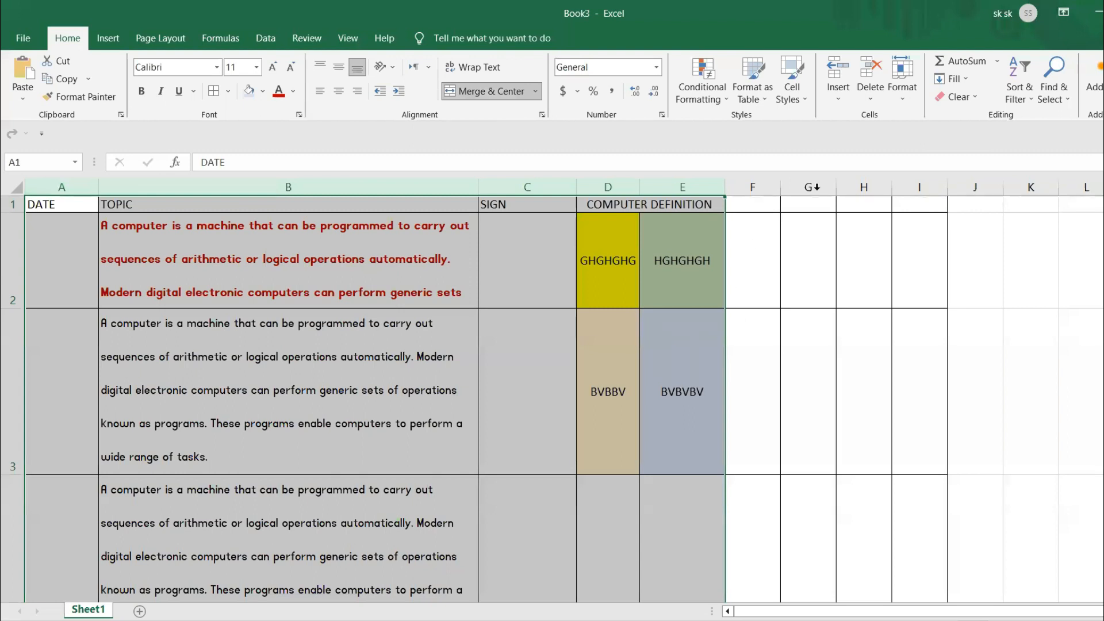
{"action": "left_click", "coordinate": [756, 103]}
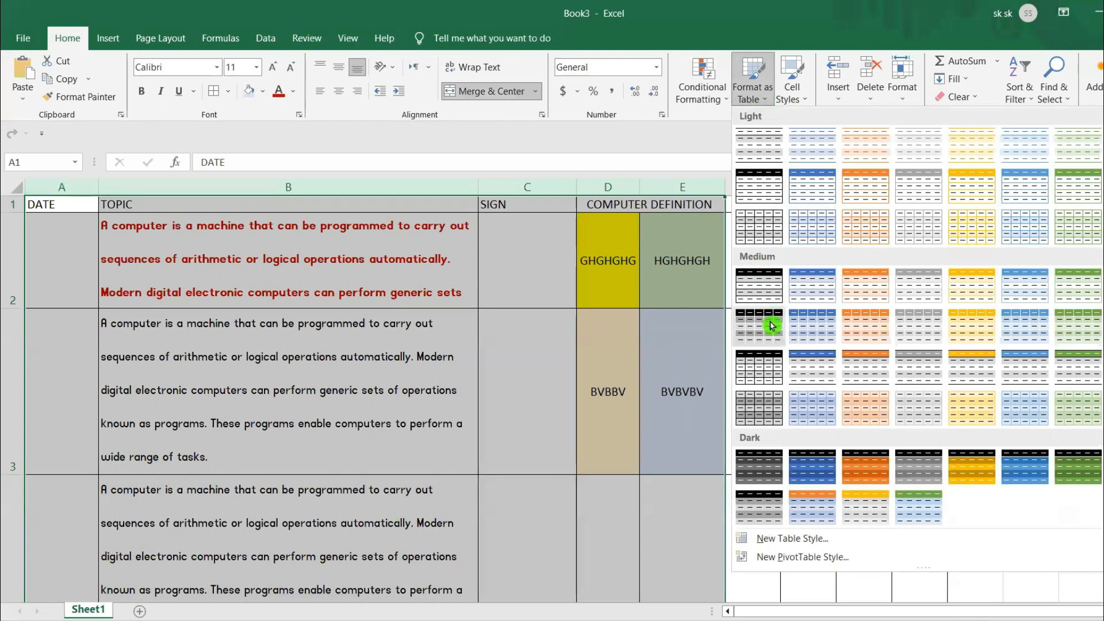
{"action": "left_click", "coordinate": [768, 474]}
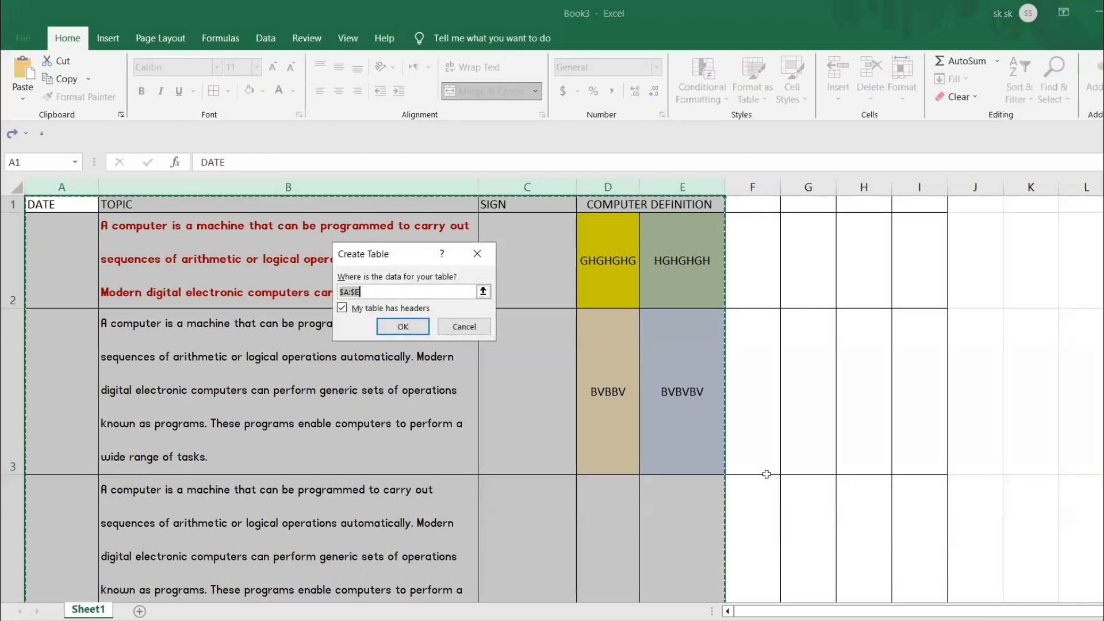
{"action": "left_click", "coordinate": [393, 326]}
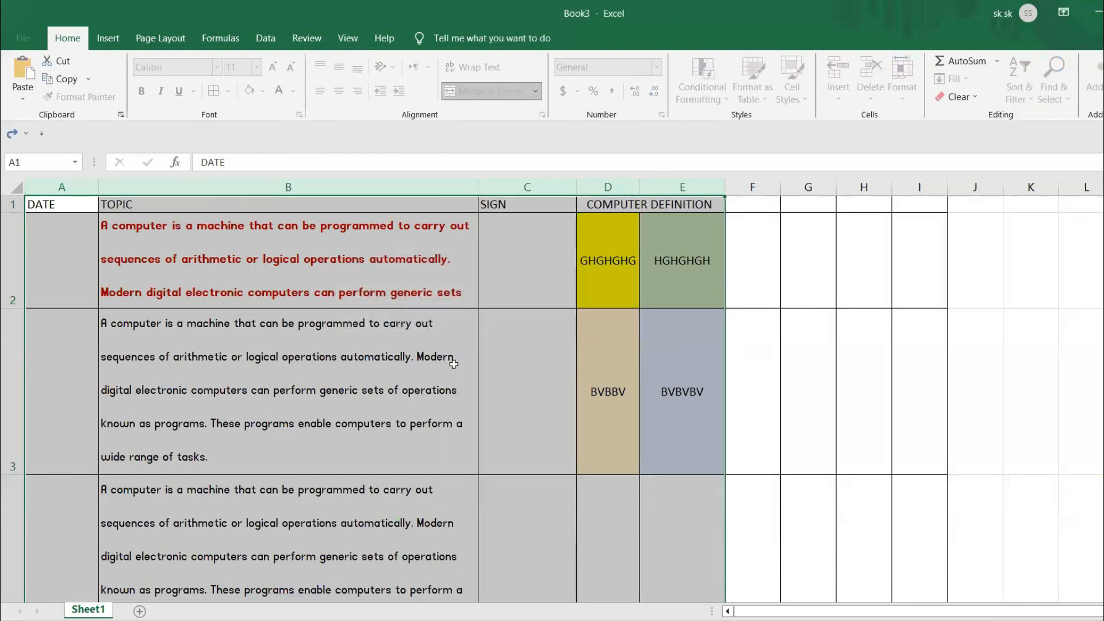
- Examine how far the table formatting extends across and down the sheet
{"action": "left_click", "coordinate": [453, 364]}
{"action": "left_click", "coordinate": [1037, 436]}
{"action": "key", "text": "Left"}
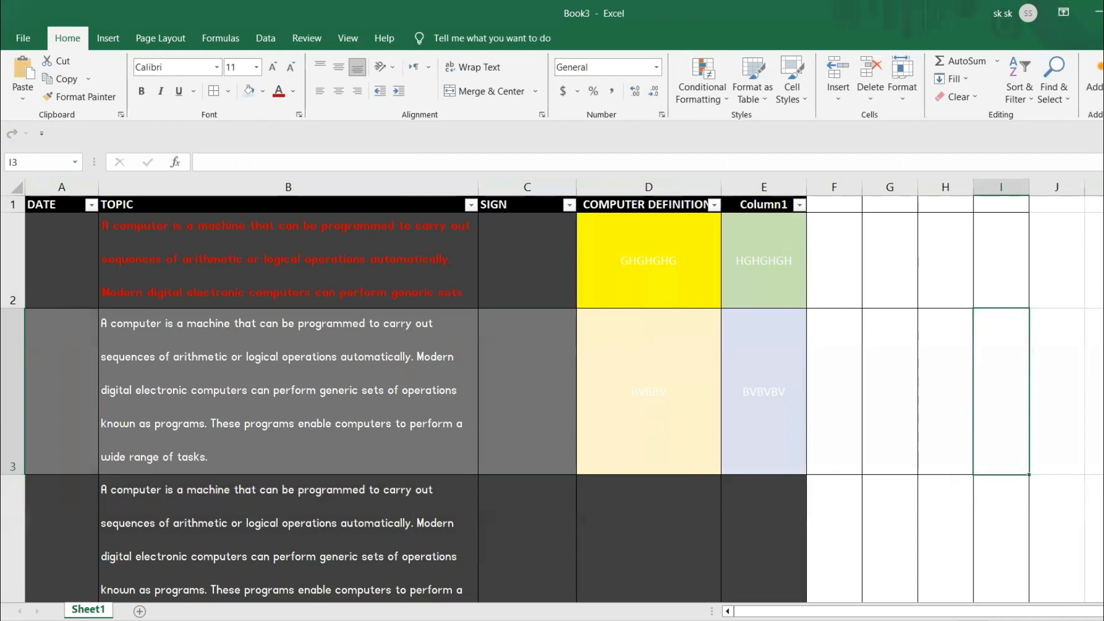
{"action": "key", "text": "Left"}
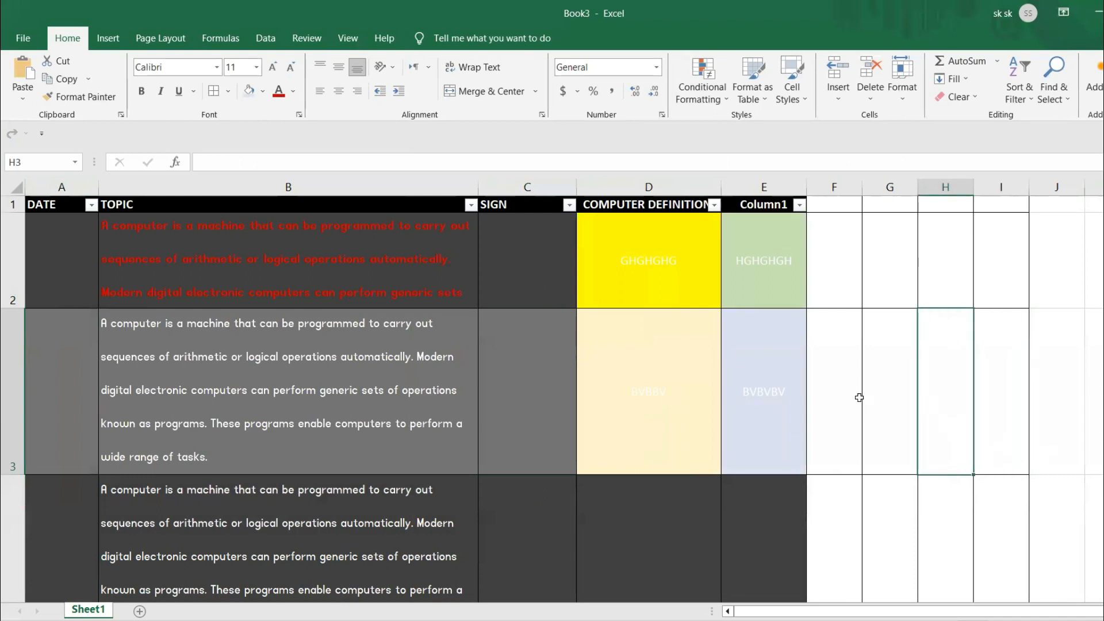
{"action": "scroll", "coordinate": [582, 194], "scroll_direction": "down", "scroll_amount": 20}
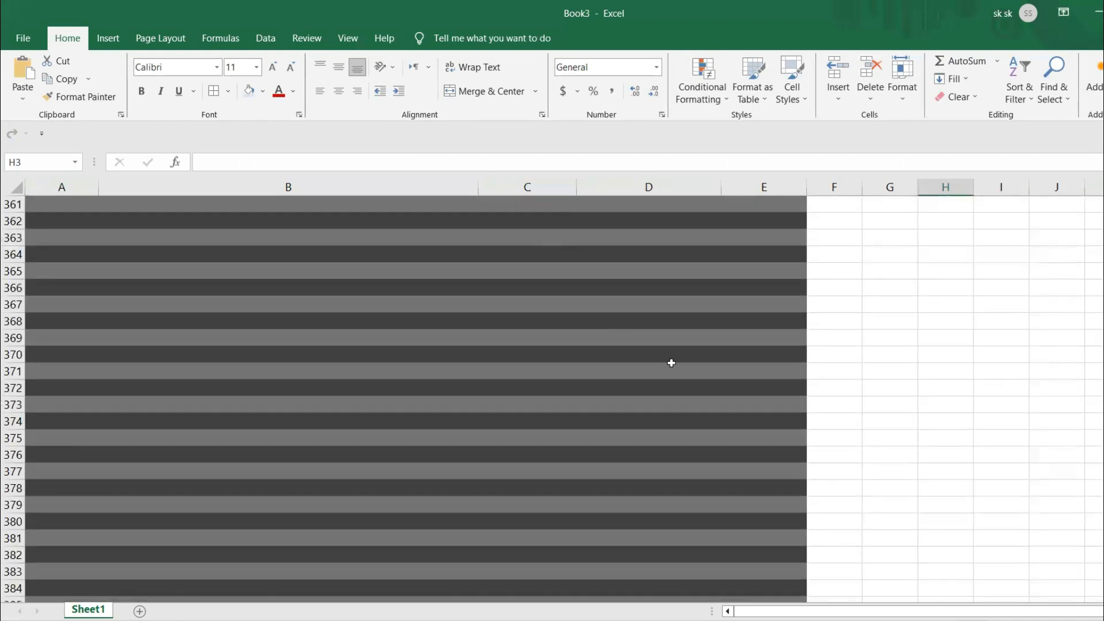
{"action": "scroll", "coordinate": [683, 366], "scroll_direction": "up", "scroll_amount": 13}
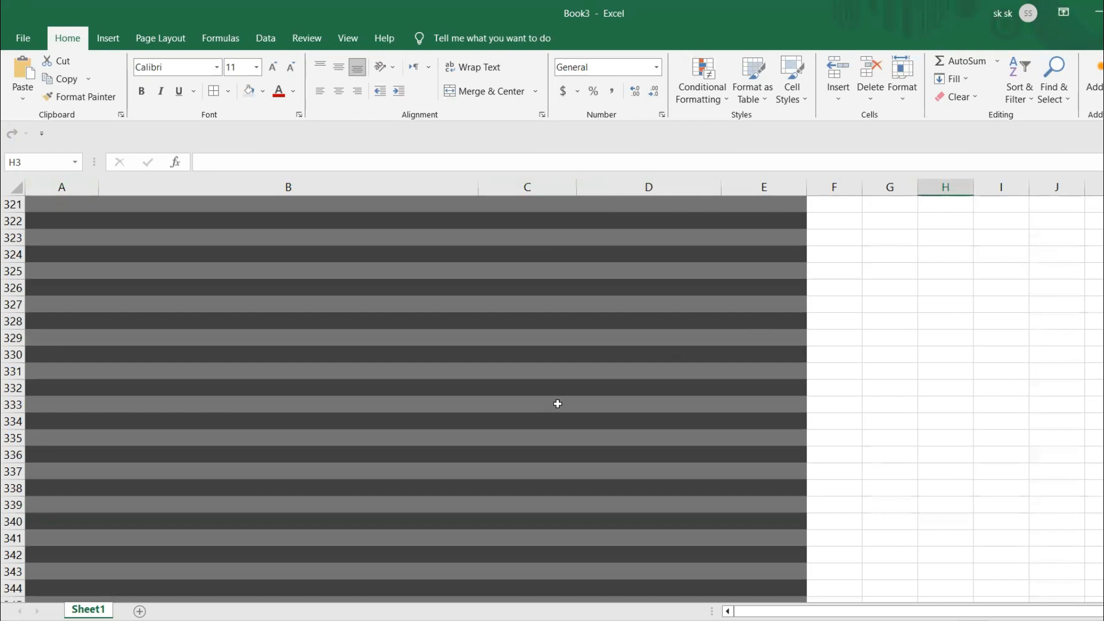
{"action": "scroll", "coordinate": [557, 404], "scroll_direction": "up", "scroll_amount": 20}
- Restyle the table in columns A to E with the gold Dark table style
{"action": "left_click", "coordinate": [540, 395]}
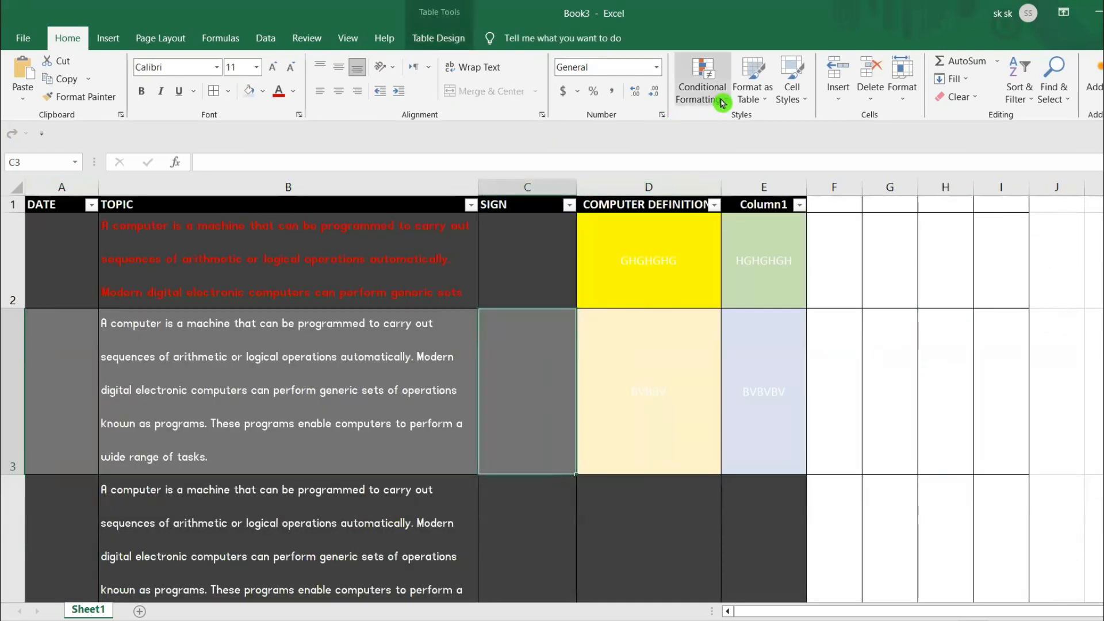
{"action": "left_click", "coordinate": [59, 246]}
{"action": "left_click_drag", "start_coordinate": [51, 202], "coordinate": [756, 563]}
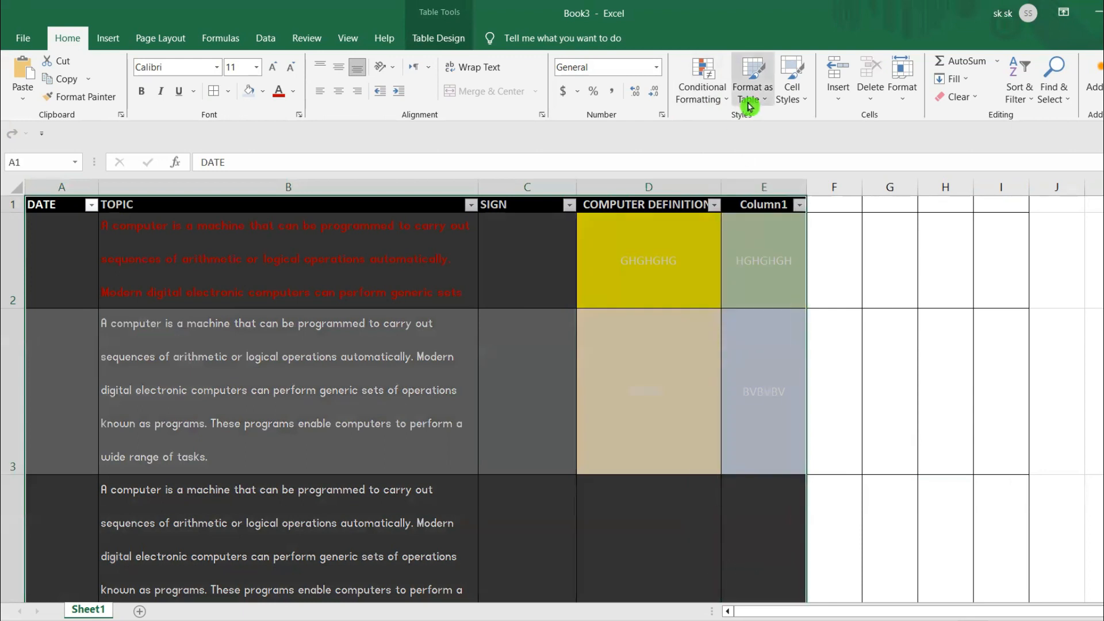
{"action": "left_click", "coordinate": [764, 92]}
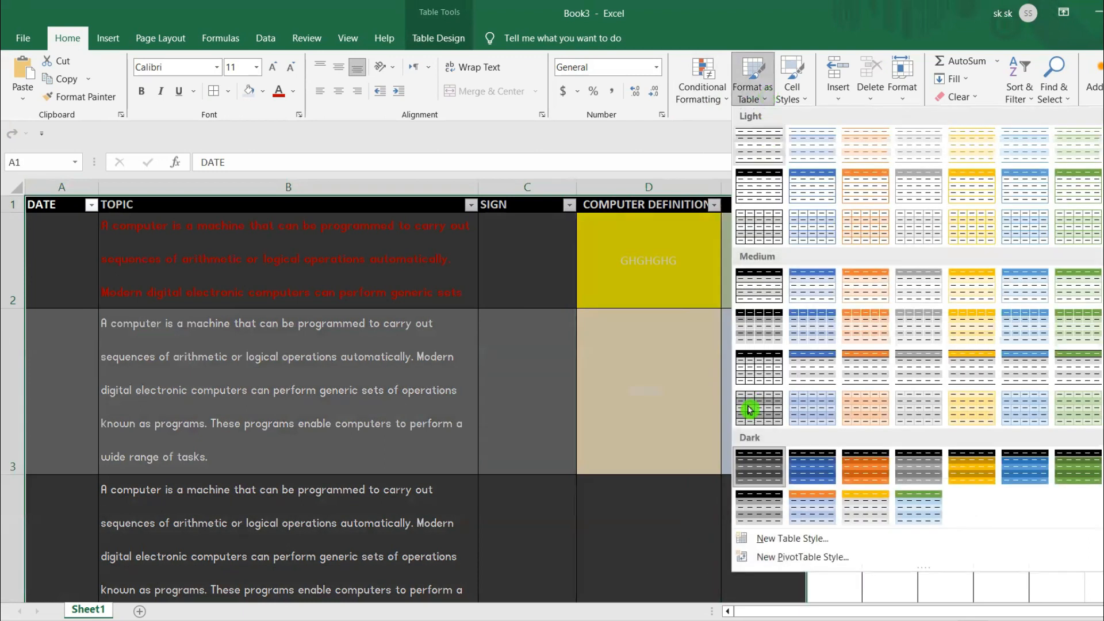
{"action": "left_click", "coordinate": [990, 483]}
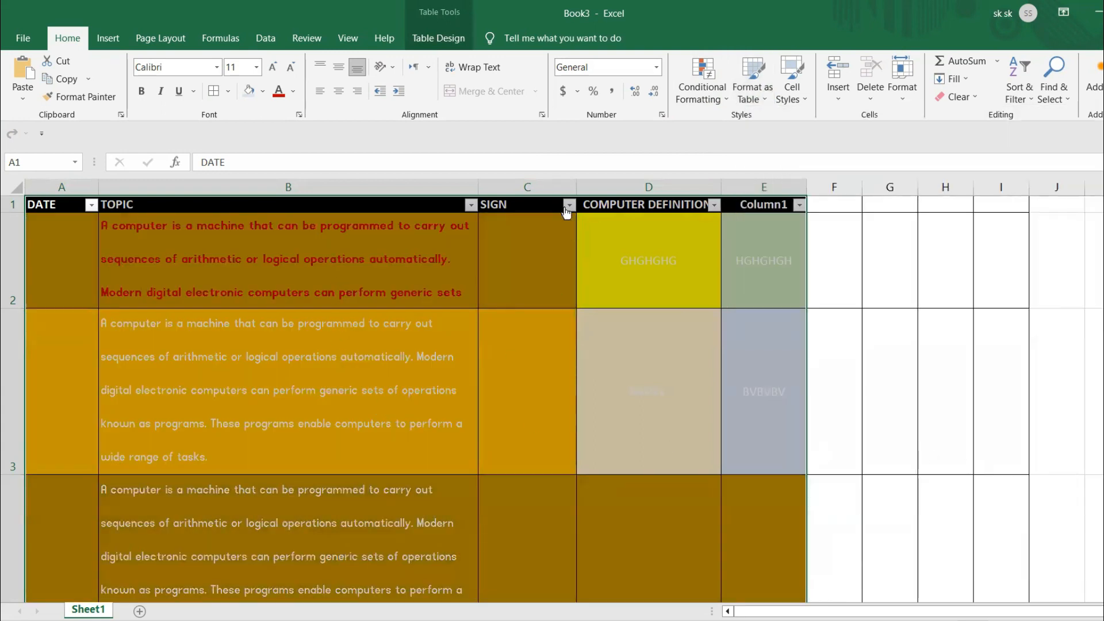
- Try out other table styles and settle on the light blue Dark style for the table in columns A to E
{"action": "left_click", "coordinate": [438, 38]}
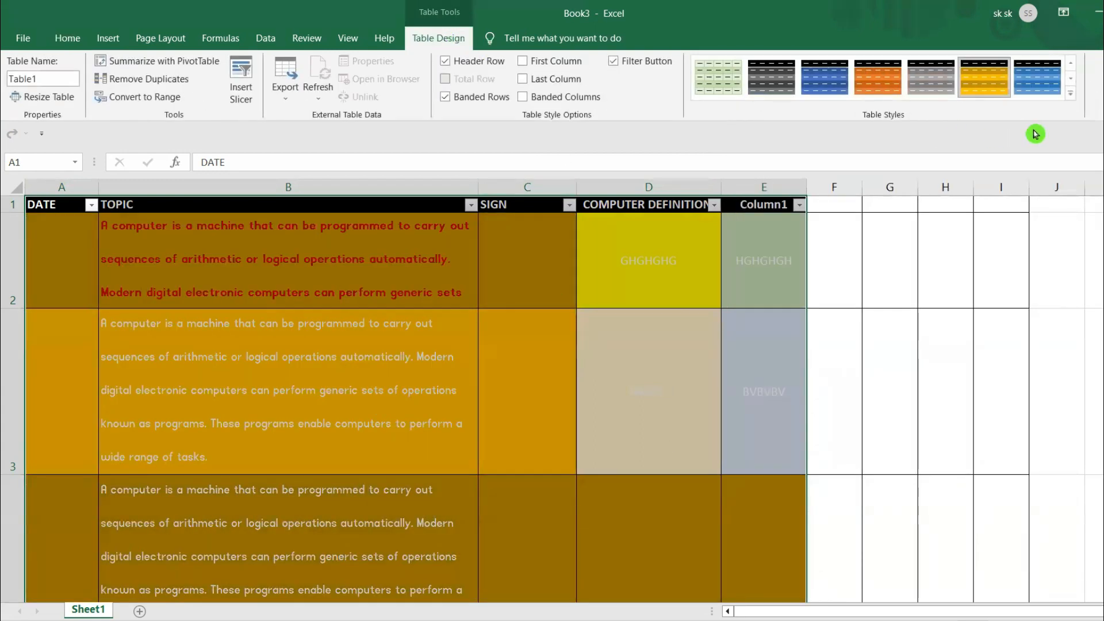
{"action": "left_click", "coordinate": [1070, 99]}
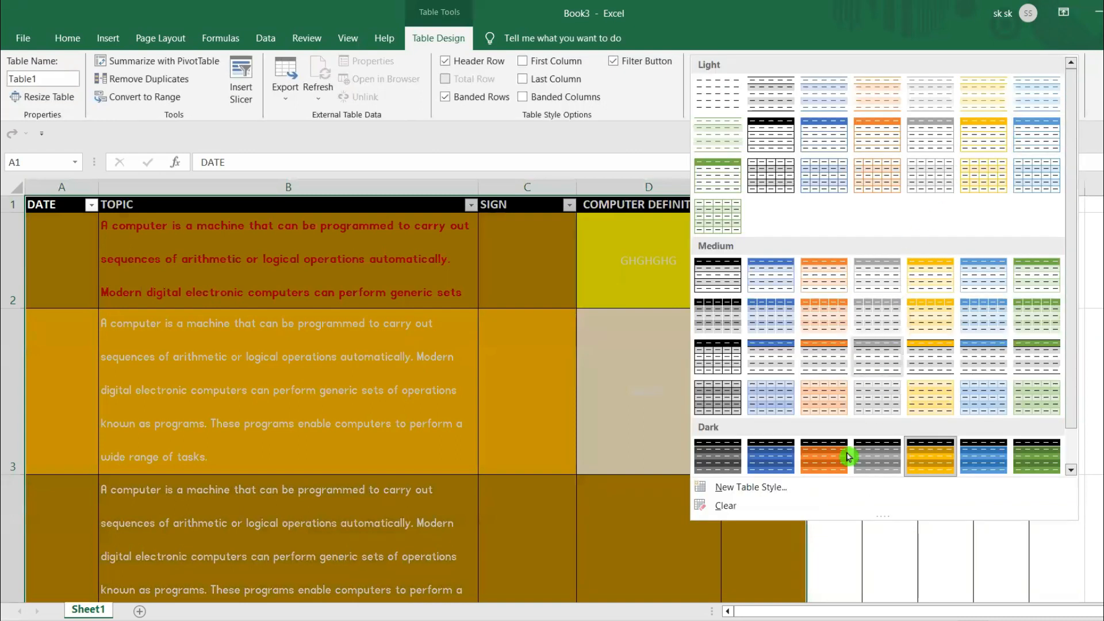
{"action": "scroll", "coordinate": [752, 386], "scroll_direction": "down", "scroll_amount": 1}
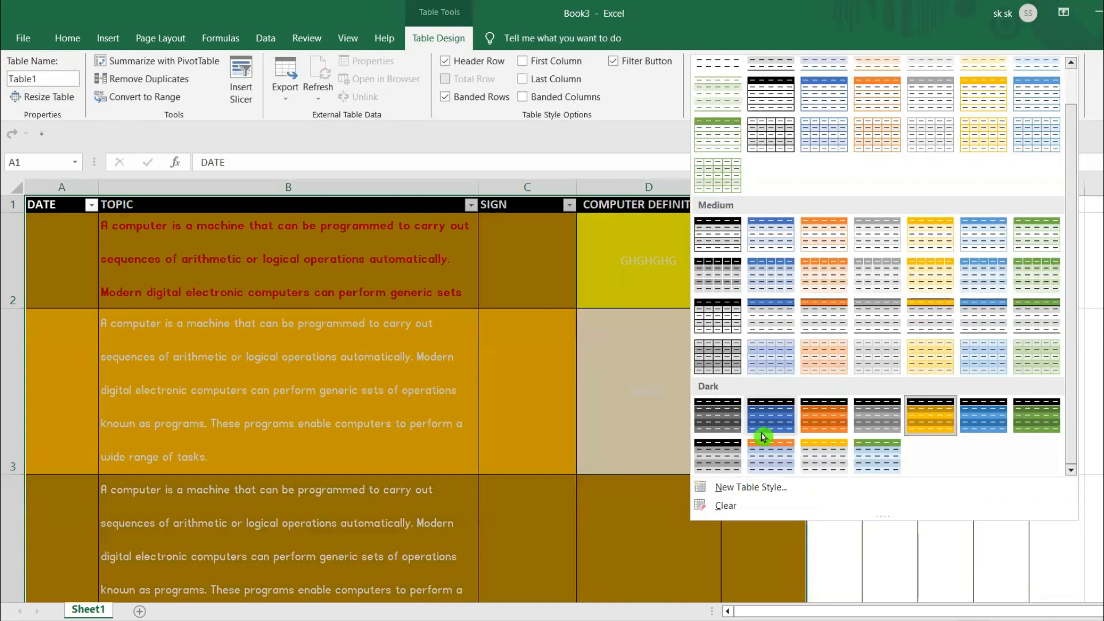
{"action": "left_click", "coordinate": [933, 413]}
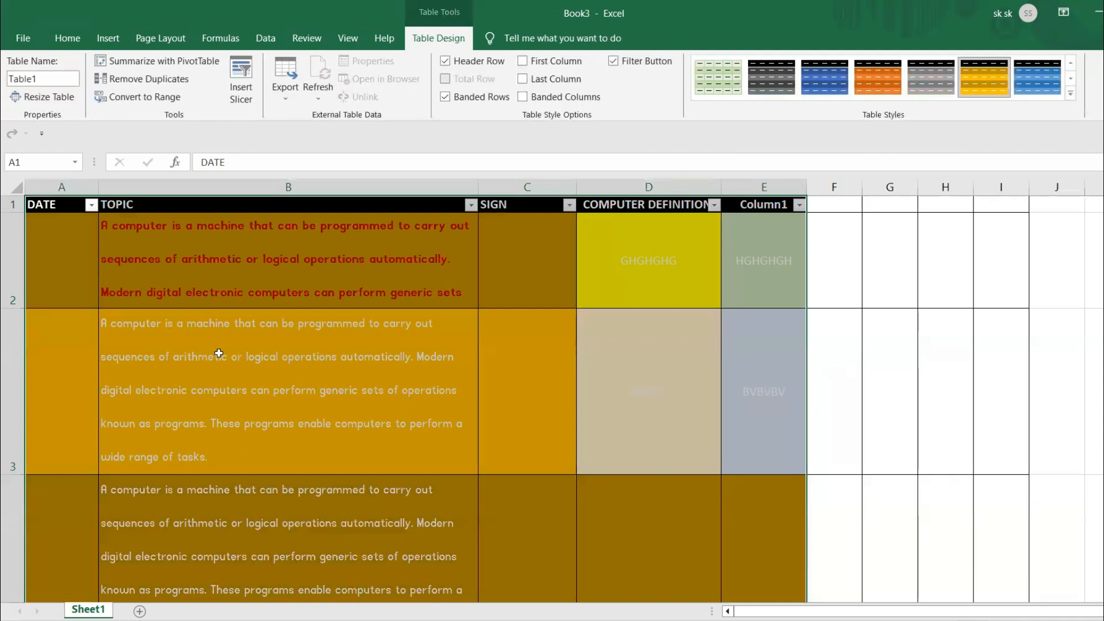
{"action": "left_click", "coordinate": [712, 69]}
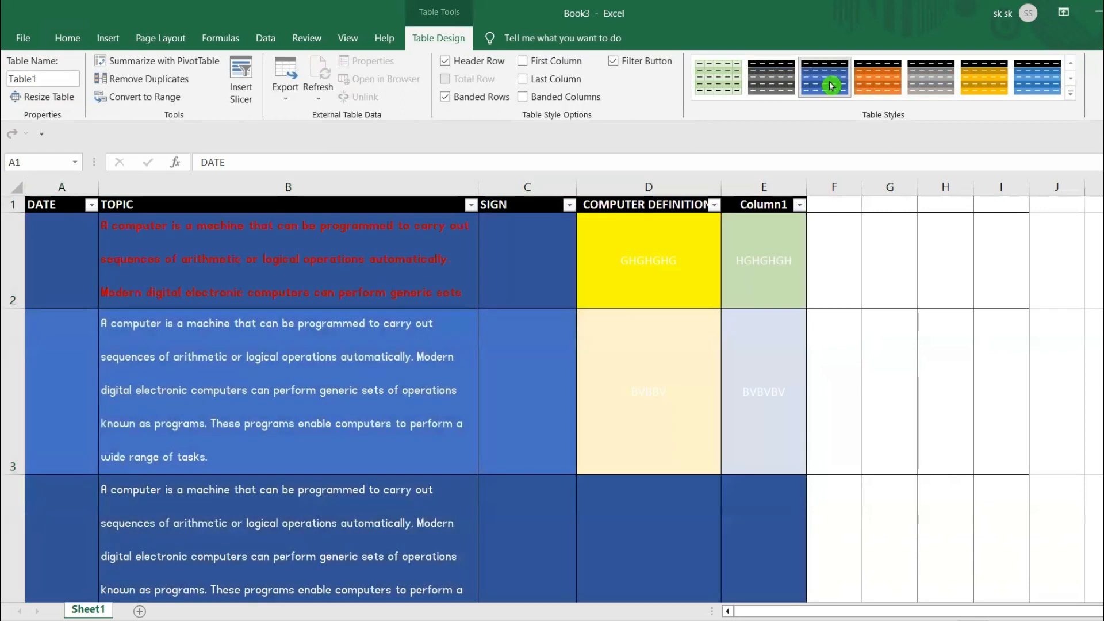
{"action": "left_click", "coordinate": [877, 77]}
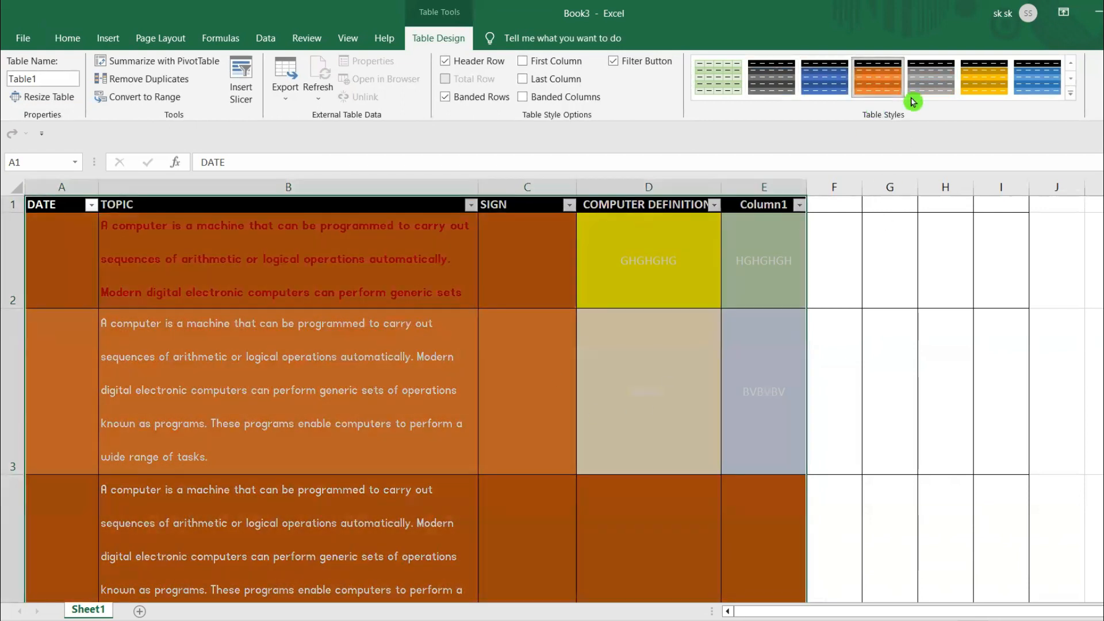
{"action": "left_click", "coordinate": [984, 79]}
{"action": "left_click", "coordinate": [1028, 81]}
{"action": "left_click", "coordinate": [665, 322]}
{"action": "left_click", "coordinate": [929, 377]}
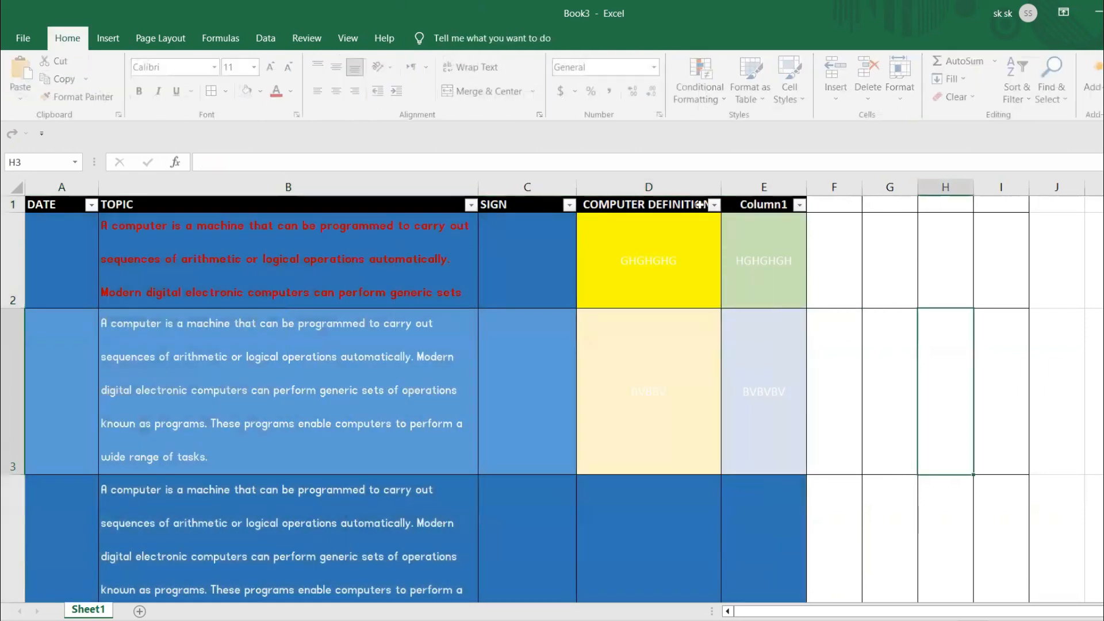
- Widen the COMPUTER DEFINITION column D to about 27.78
{"action": "left_click_drag", "start_coordinate": [720, 187], "coordinate": [765, 92]}
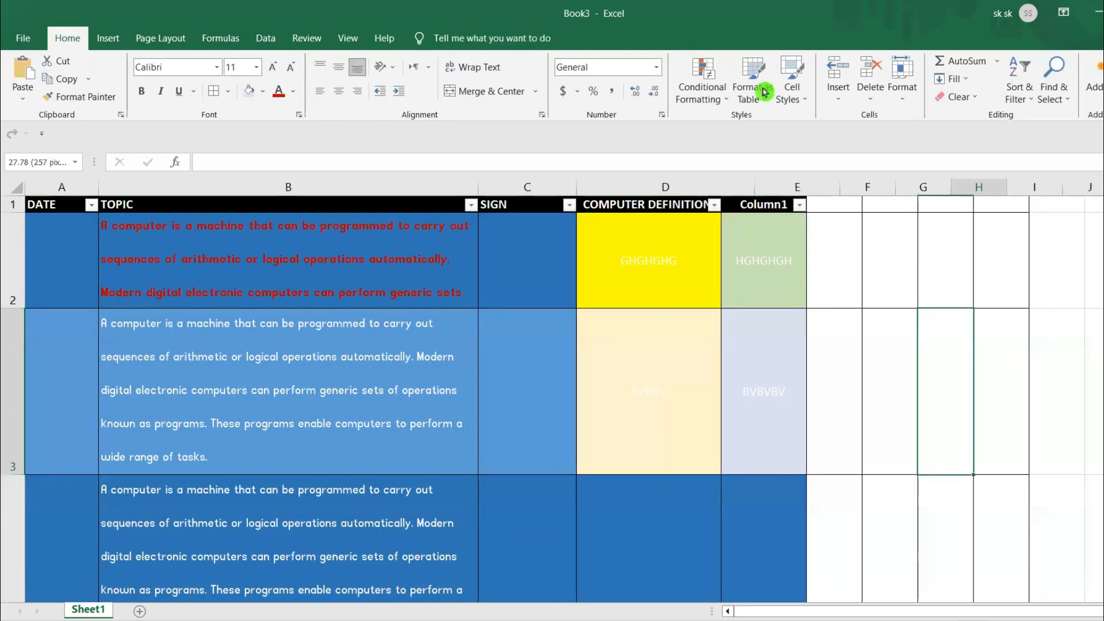
- Try to format cell H3 as a new table with a blue Medium table style
{"action": "left_click", "coordinate": [754, 89]}
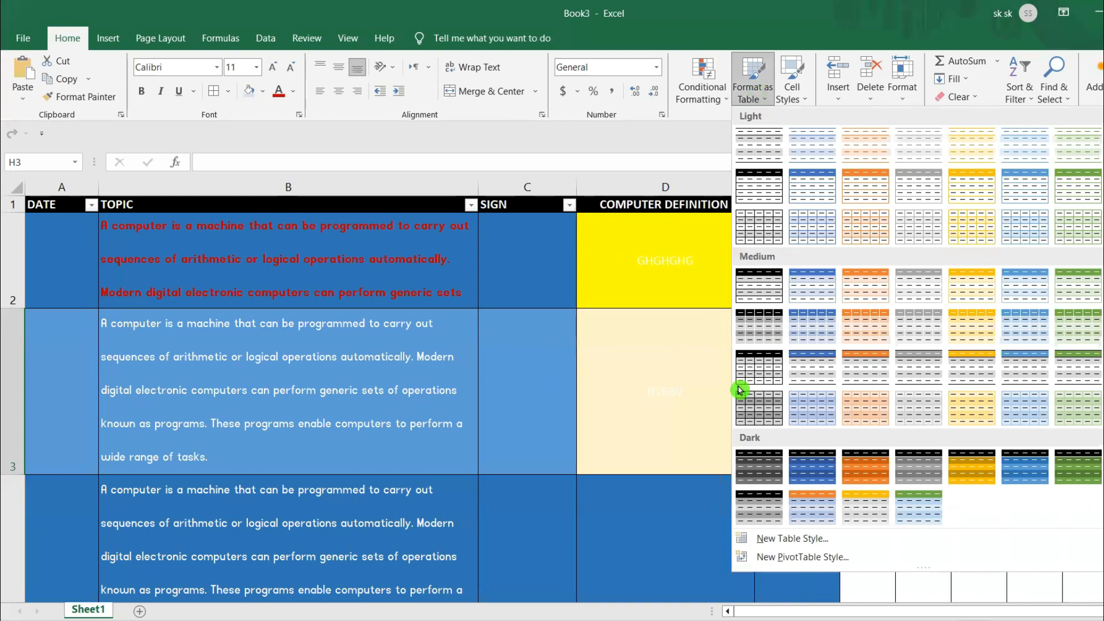
{"action": "left_click", "coordinate": [829, 340]}
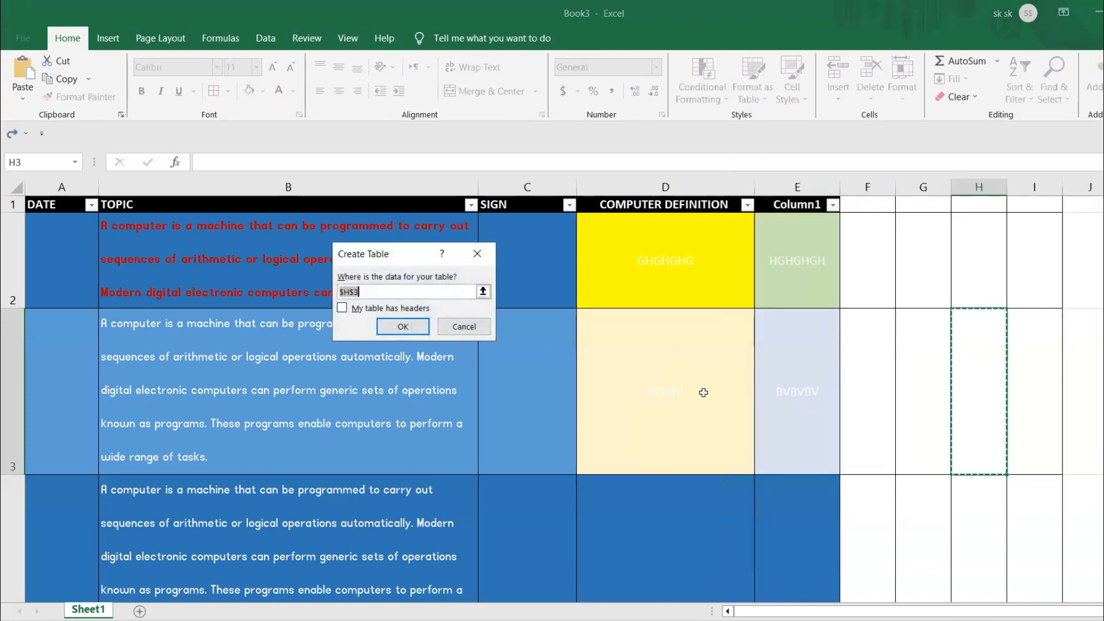
{"action": "left_click", "coordinate": [404, 326]}
{"action": "left_click", "coordinate": [600, 371]}
{"action": "left_click", "coordinate": [484, 321]}
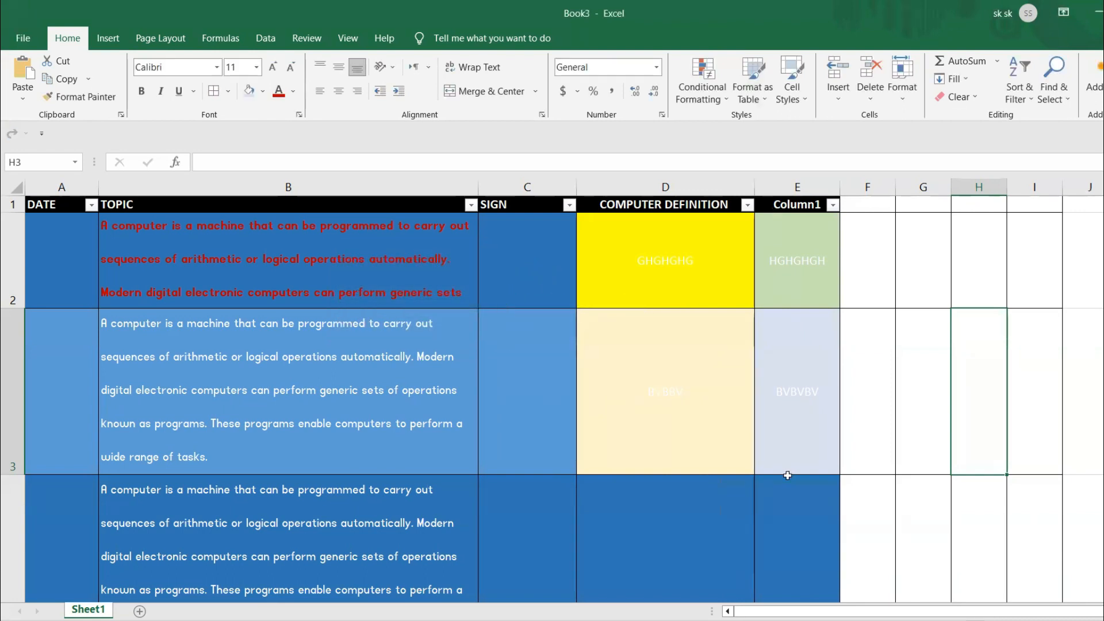
- Undo the column D widening and the table formatting of columns A to E, and return to the Book3 workbook
{"action": "key", "text": "ctrl+z"}
{"action": "key", "text": "ctrl+z"}
{"action": "key", "text": "ctrl+z"}
{"action": "key", "text": "ctrl+z"}
{"action": "key", "text": "ctrl+z"}
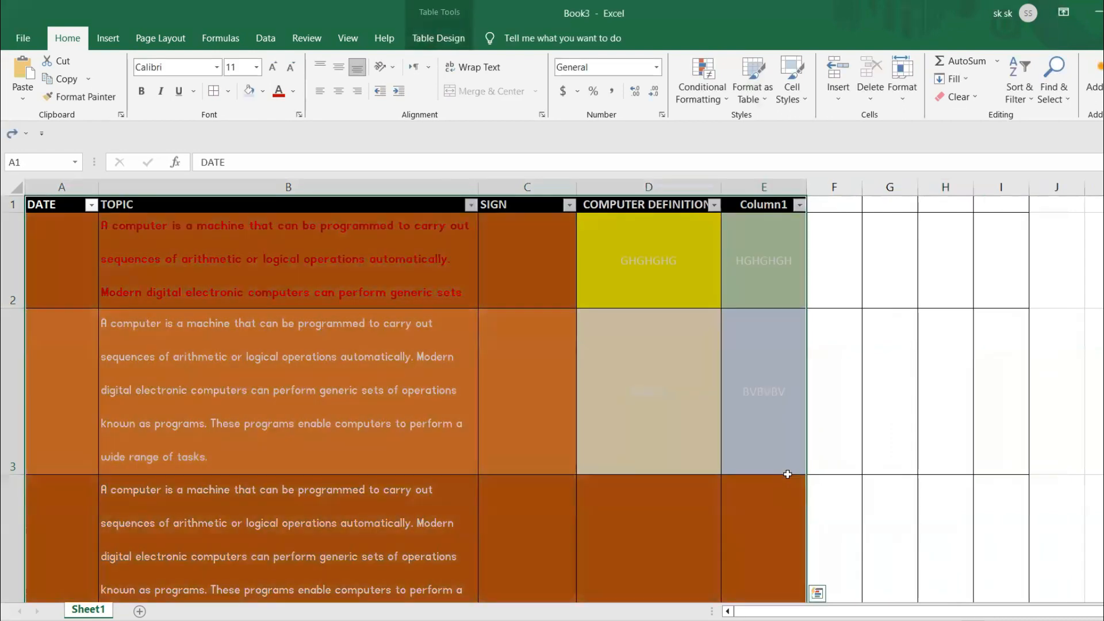
{"action": "key", "text": "ctrl+z"}
{"action": "key", "text": "ctrl+z"}
{"action": "key", "text": "ctrl+z"}
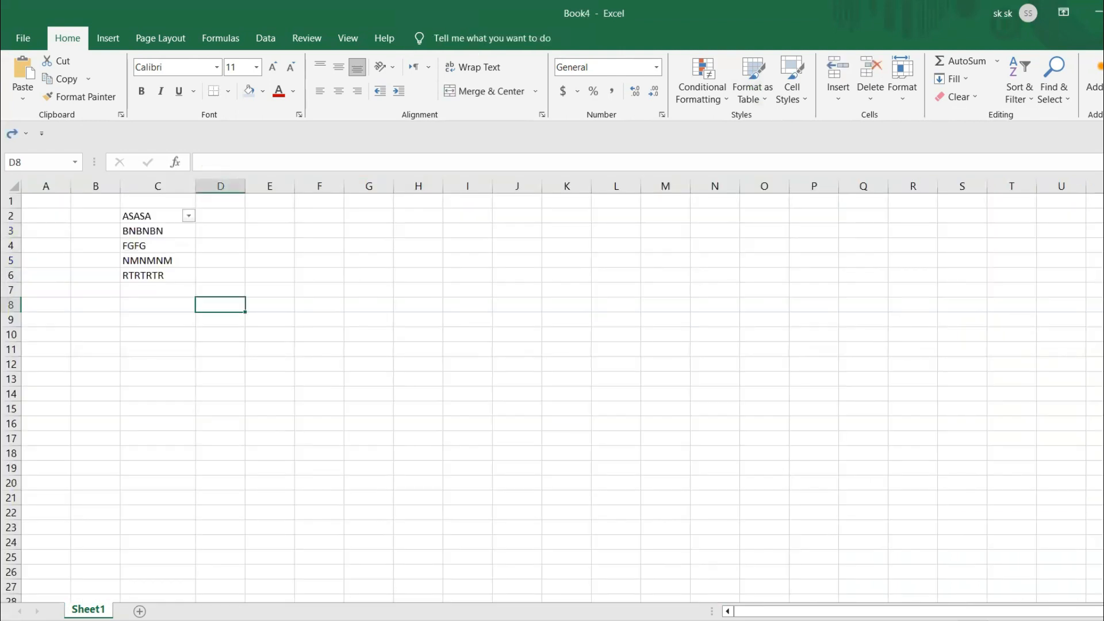
{"action": "left_click", "coordinate": [466, 595]}
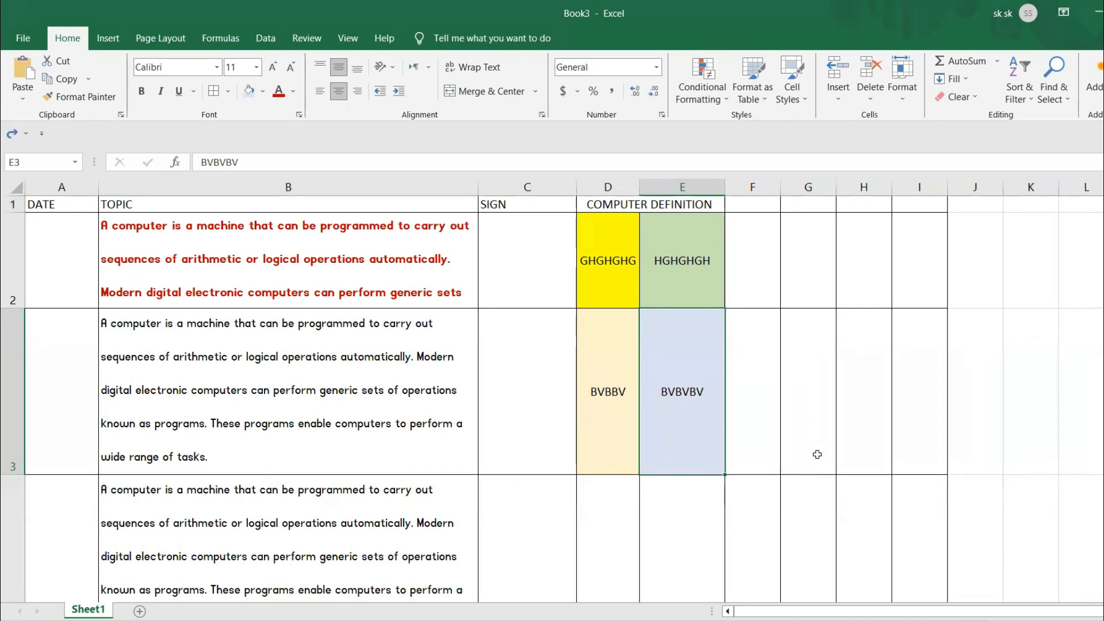
- Insert a blank row above the DATE, TOPIC and SIGN header row
{"action": "left_click", "coordinate": [14, 205]}
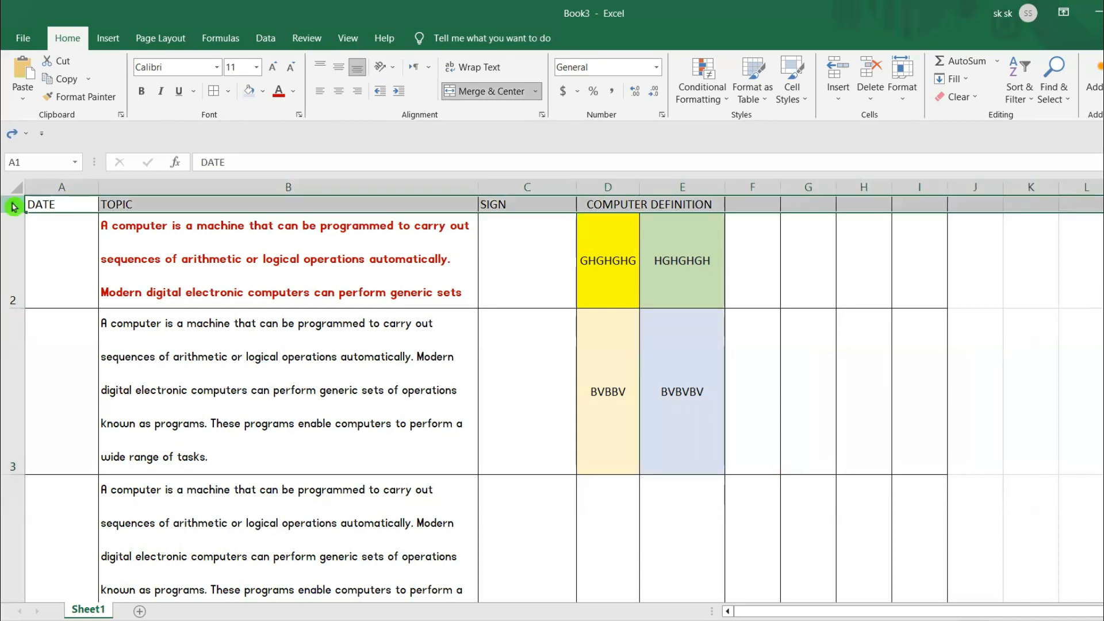
{"action": "right_click", "coordinate": [15, 206]}
{"action": "left_click", "coordinate": [50, 338]}
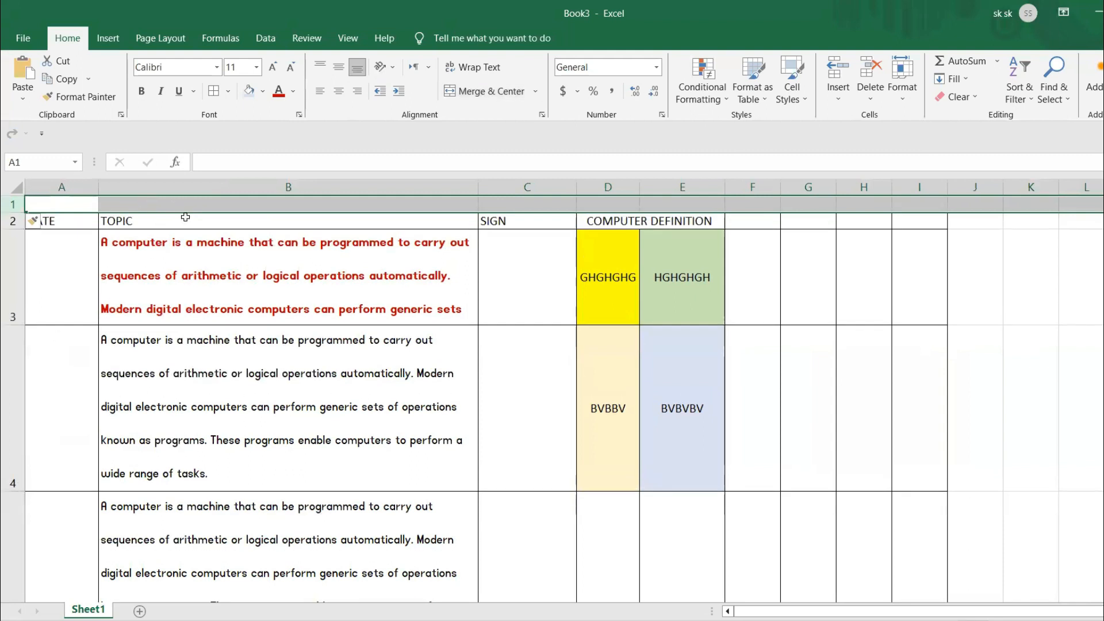
{"action": "left_click", "coordinate": [241, 353]}
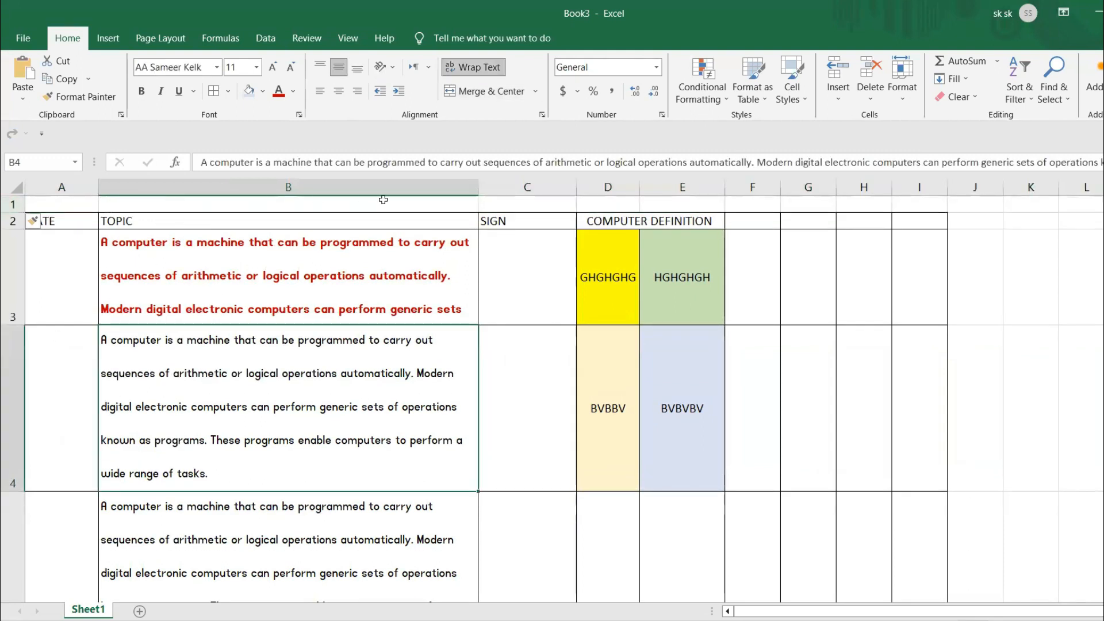
- Enter the title SCHOOL NAME in cell B1 of the blank first row
{"action": "left_click", "coordinate": [265, 207]}
{"action": "left_click_drag", "start_coordinate": [73, 202], "coordinate": [683, 204]}
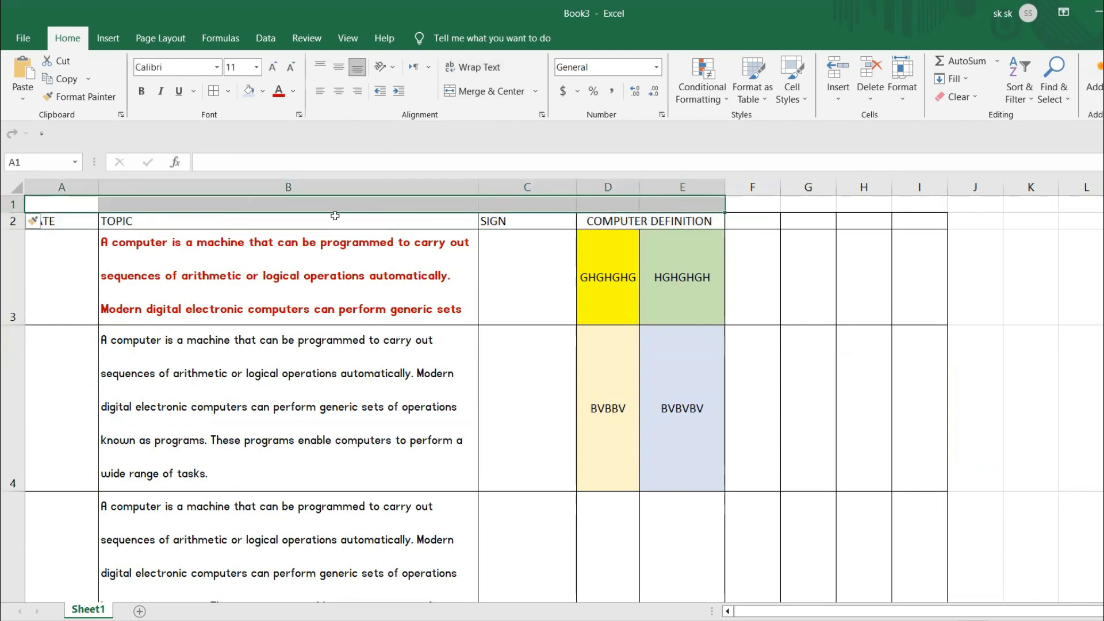
{"action": "left_click", "coordinate": [311, 199]}
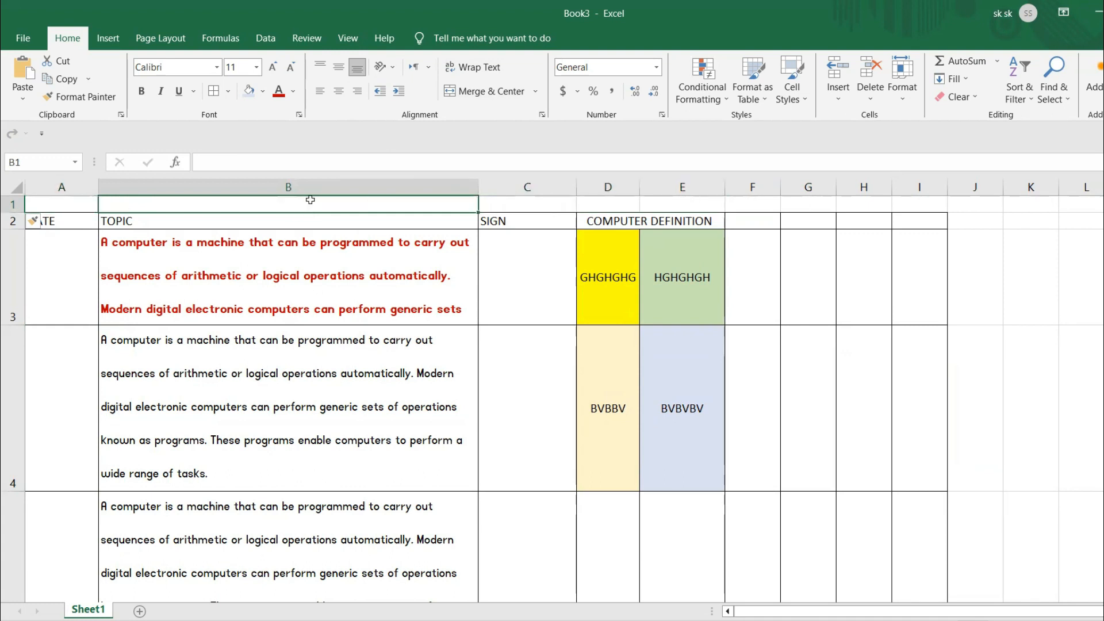
{"action": "type", "text": "SCHOOL NAME"}
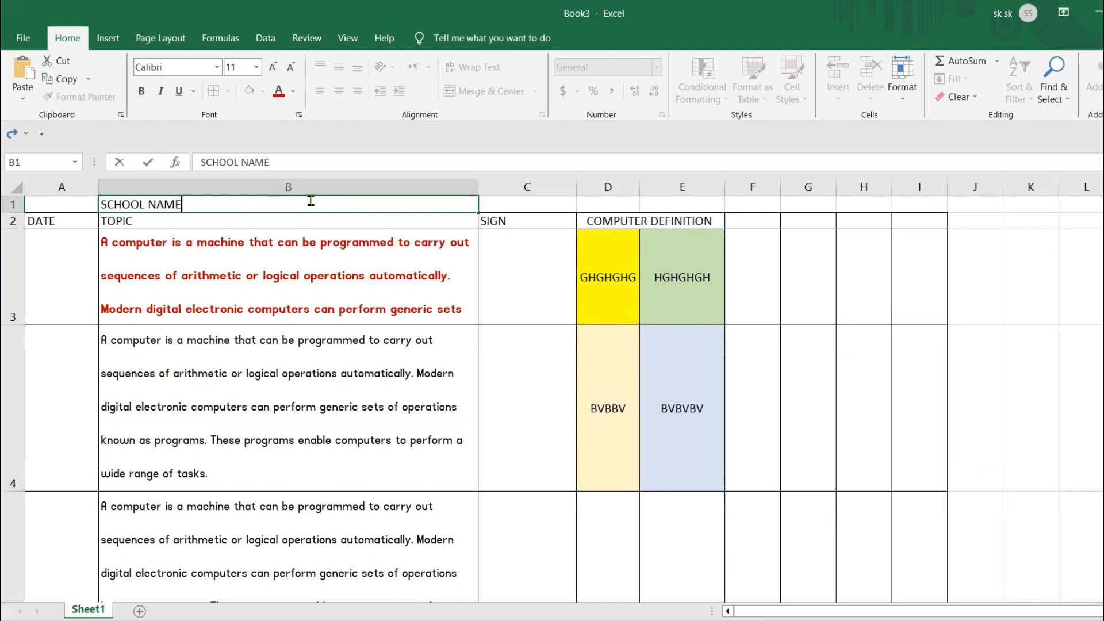
{"action": "left_click", "coordinate": [260, 352]}
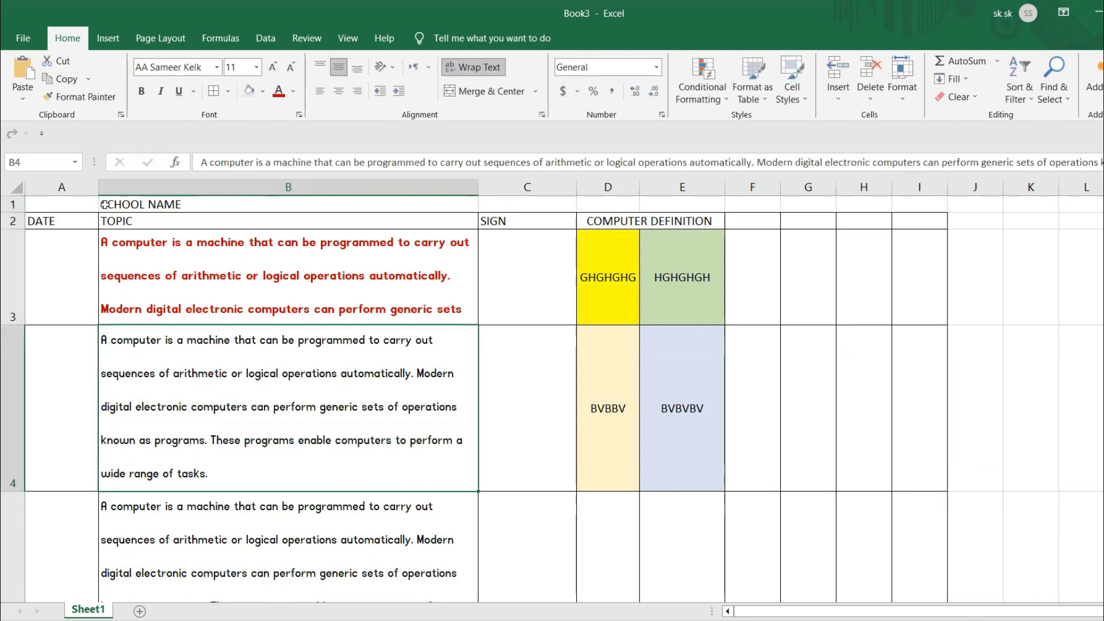
- Enlarge the SCHOOL NAME title to font size 22 and center it horizontally and vertically in its cell
{"action": "left_click", "coordinate": [104, 204]}
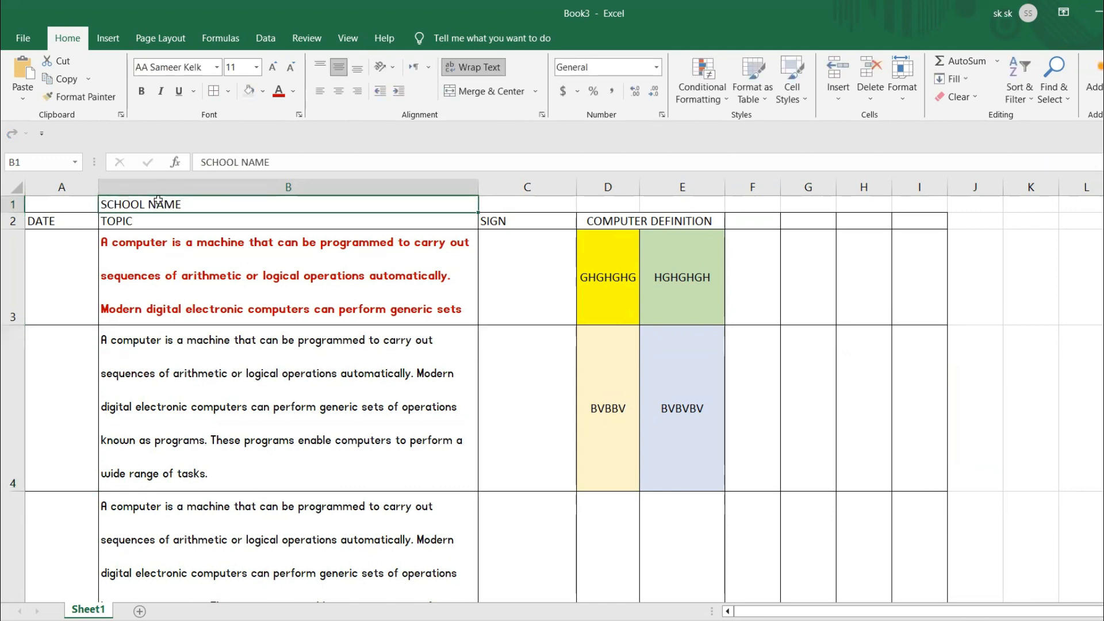
{"action": "left_click", "coordinate": [272, 67]}
{"action": "left_click", "coordinate": [273, 67]}
{"action": "left_click", "coordinate": [273, 67]}
{"action": "left_click", "coordinate": [272, 67]}
{"action": "left_click", "coordinate": [272, 67]}
{"action": "left_click", "coordinate": [273, 67]}
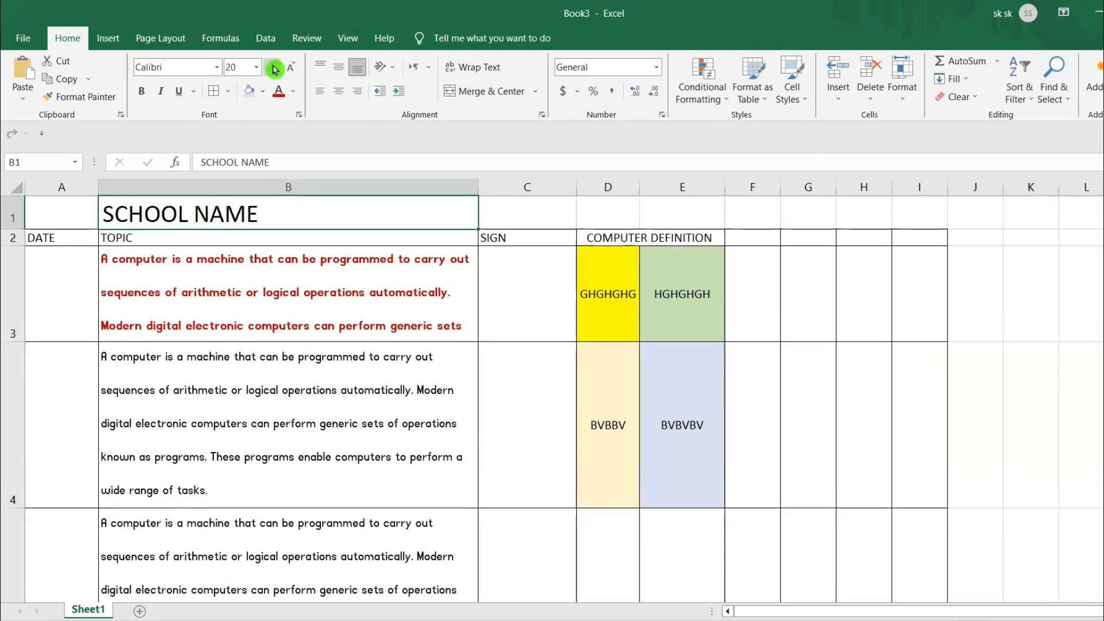
{"action": "left_click", "coordinate": [339, 90]}
{"action": "left_click", "coordinate": [339, 68]}
{"action": "left_click", "coordinate": [435, 316]}
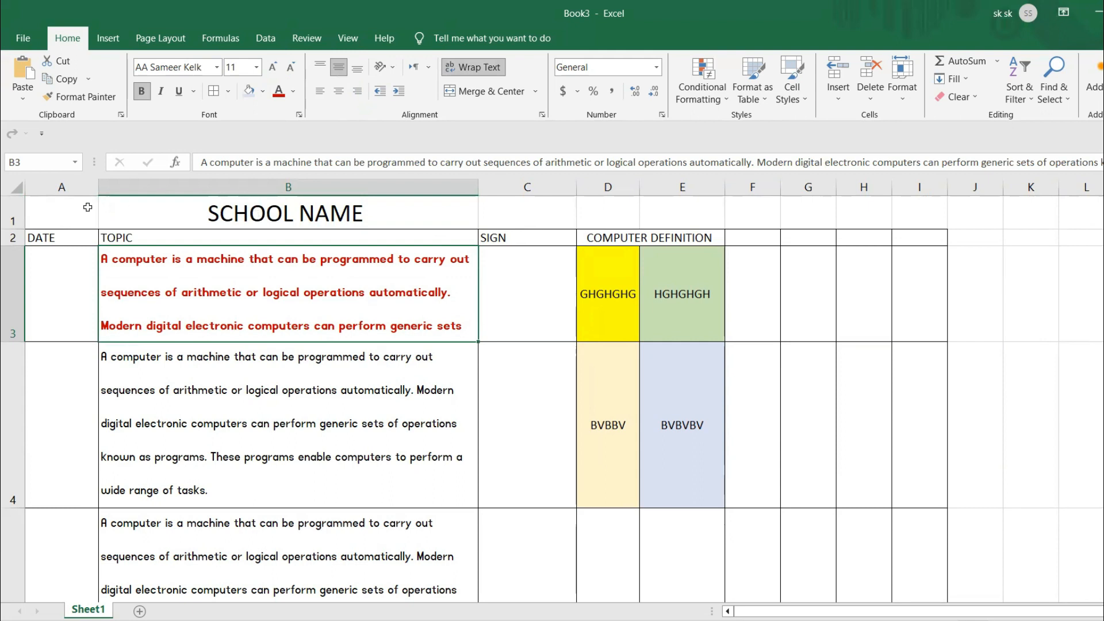
- Apply thick outside borders across row 1, extending past column I
{"action": "left_click_drag", "start_coordinate": [48, 209], "coordinate": [1059, 219]}
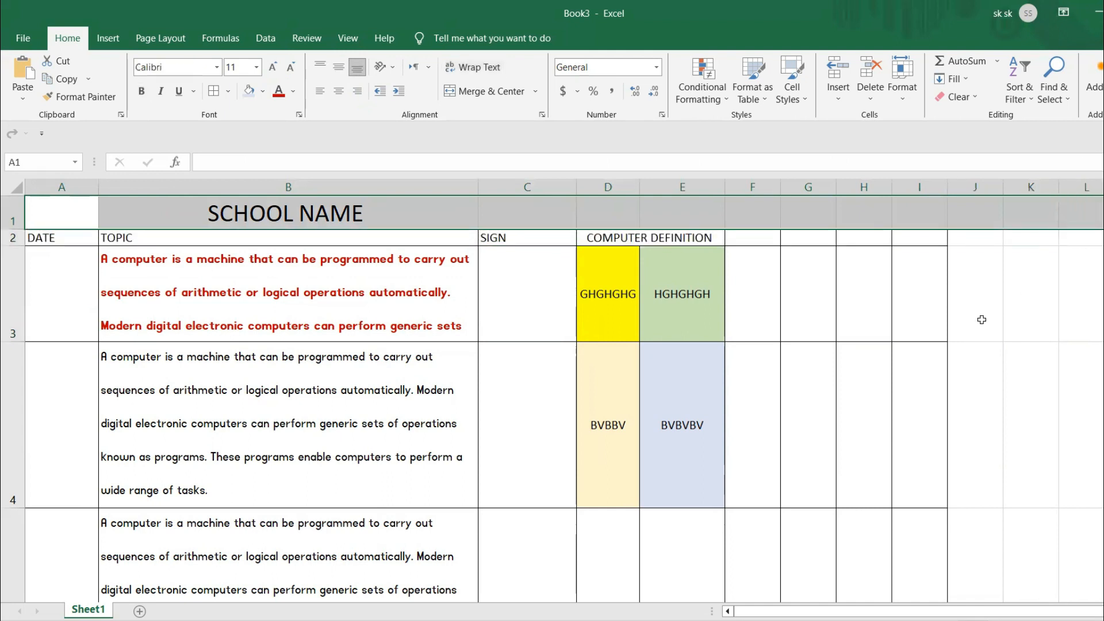
{"action": "left_click", "coordinate": [227, 91]}
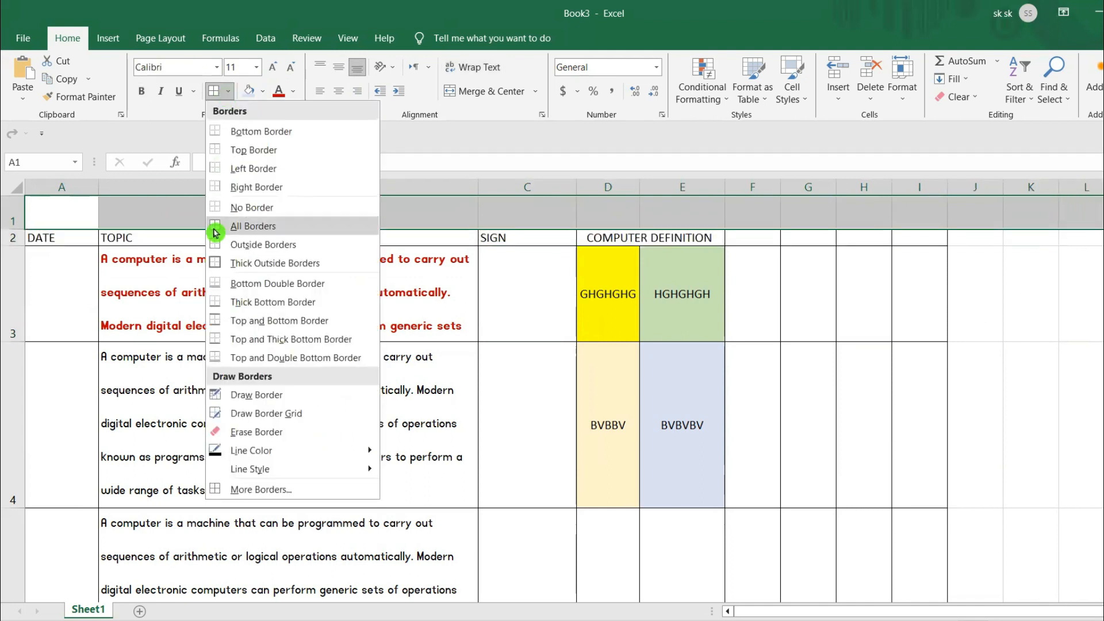
{"action": "left_click", "coordinate": [249, 263]}
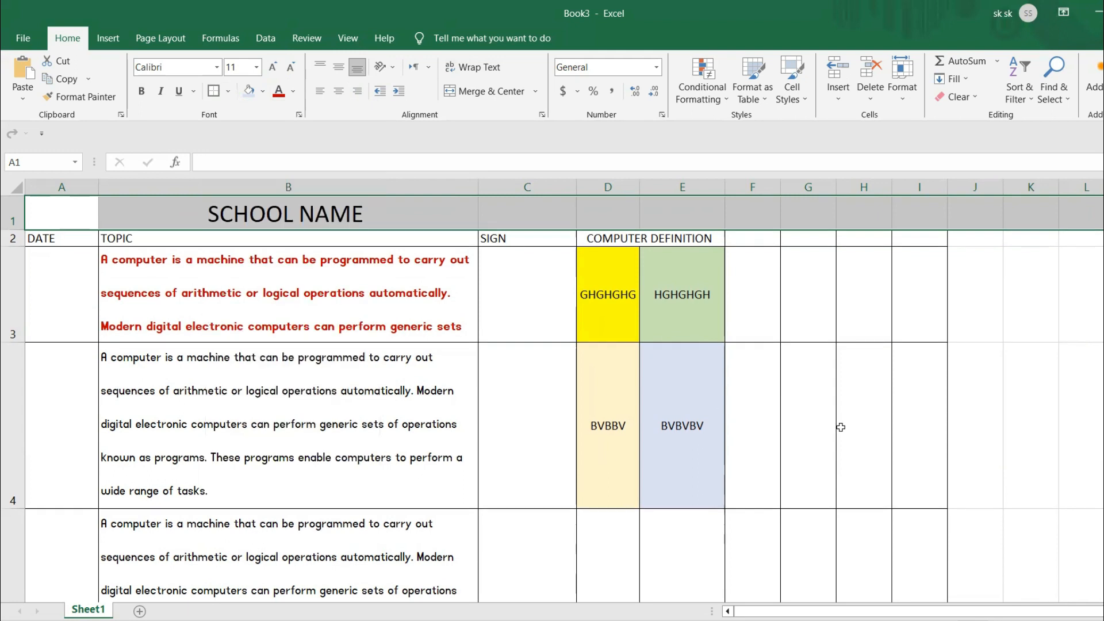
{"action": "left_click", "coordinate": [885, 371]}
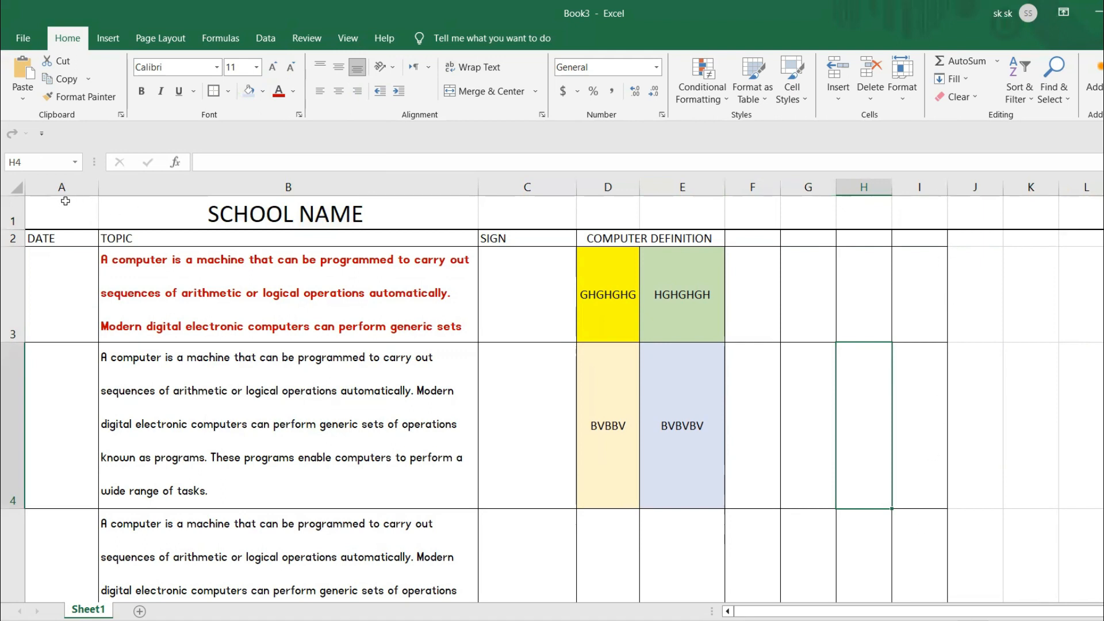
- Check the title row against the table's width up to column I and undo the thick border across row 1
{"action": "left_click", "coordinate": [141, 249]}
{"action": "mouse_move", "coordinate": [75, 205]}
{"action": "left_mouse_down"}
{"action": "mouse_move", "coordinate": [749, 456]}
{"action": "mouse_move", "coordinate": [948, 518]}
{"action": "mouse_move", "coordinate": [913, 521]}
{"action": "left_mouse_up"}
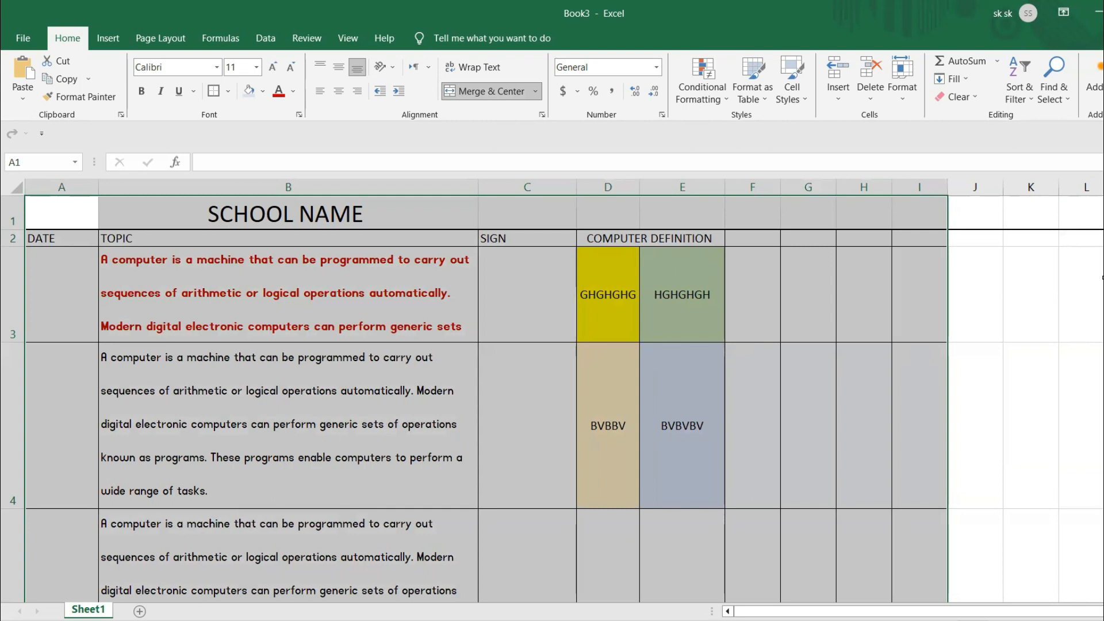
{"action": "left_click", "coordinate": [1095, 282]}
{"action": "left_click", "coordinate": [937, 211]}
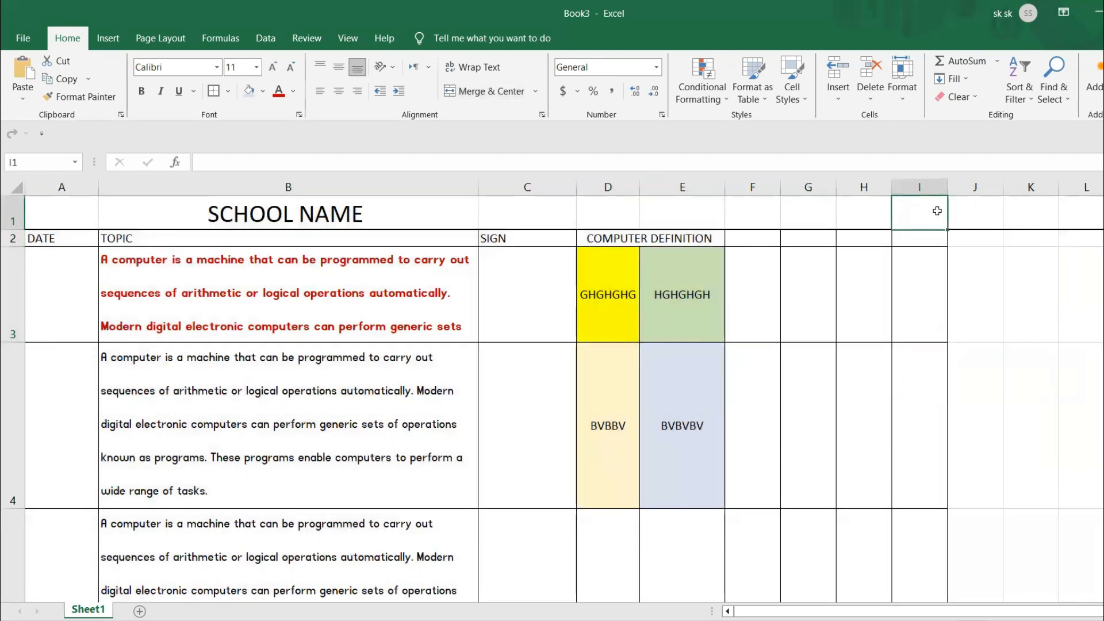
{"action": "left_click_drag", "start_coordinate": [84, 213], "coordinate": [908, 220]}
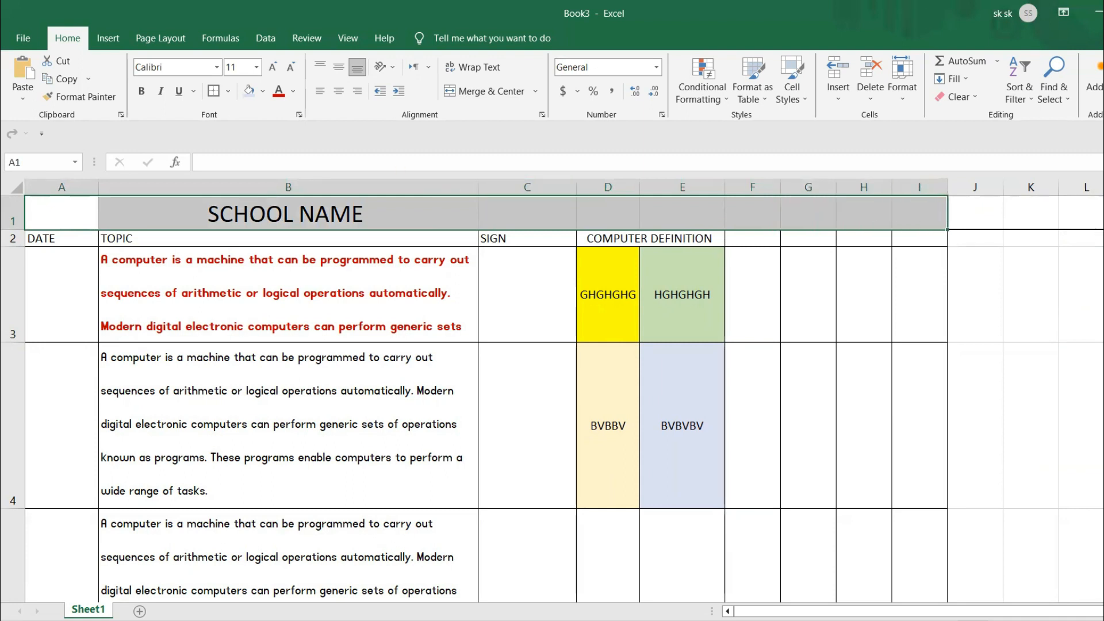
{"action": "left_click", "coordinate": [1067, 251]}
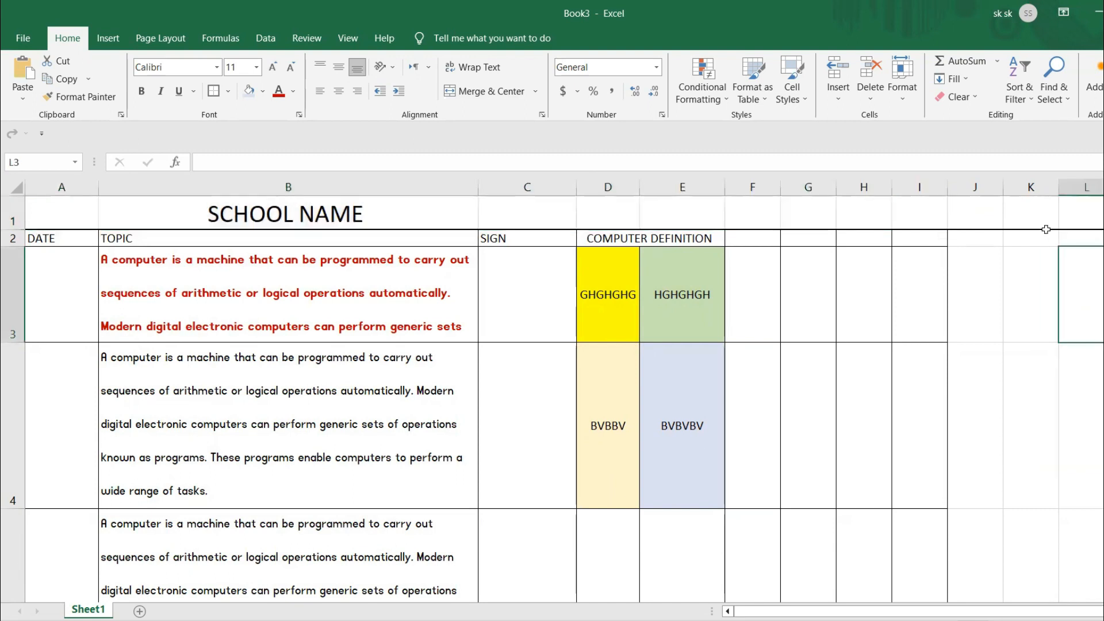
{"action": "left_click", "coordinate": [1031, 198]}
{"action": "key", "text": "ctrl+z"}
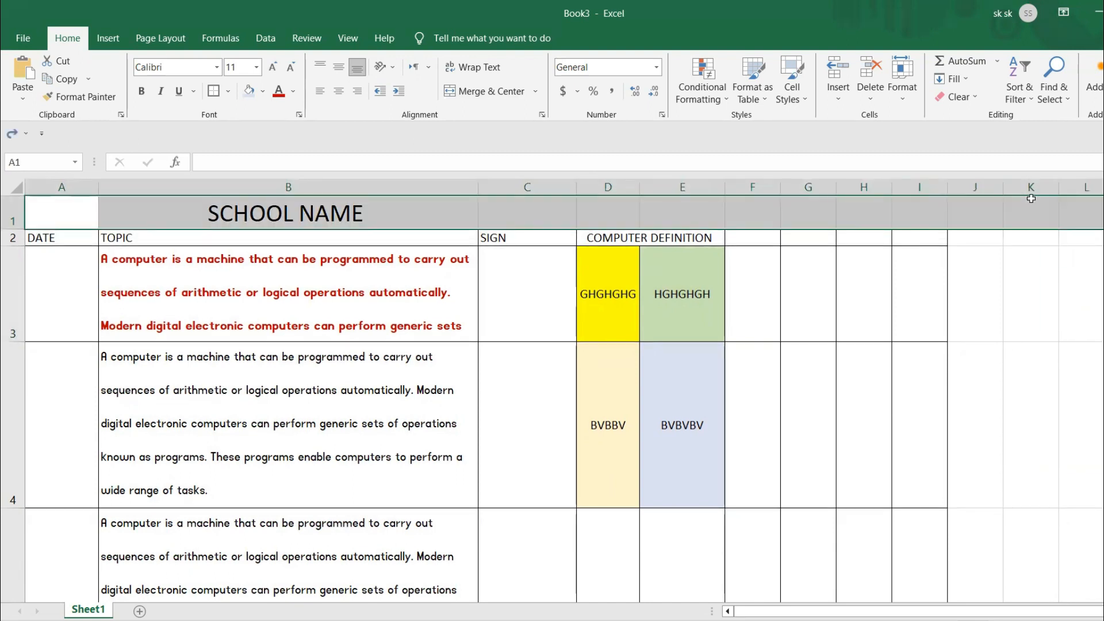
- Apply thick outside borders to cells A1 to I1 only
{"action": "left_click", "coordinate": [1043, 387]}
{"action": "left_click_drag", "start_coordinate": [59, 209], "coordinate": [917, 216]}
{"action": "left_click", "coordinate": [214, 94]}
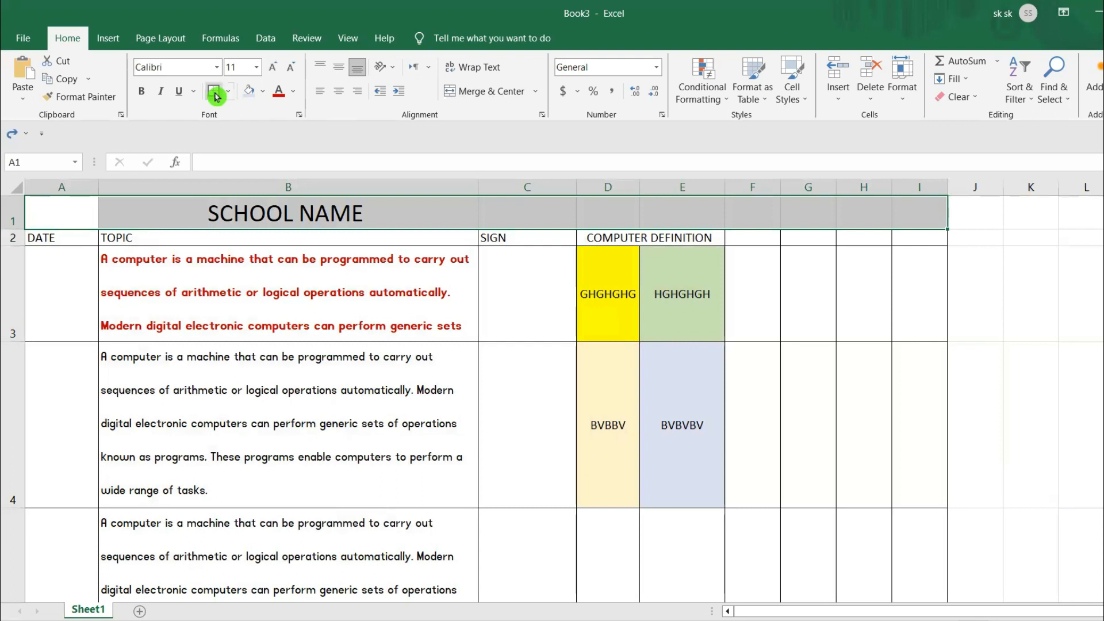
{"action": "left_click", "coordinate": [972, 371]}
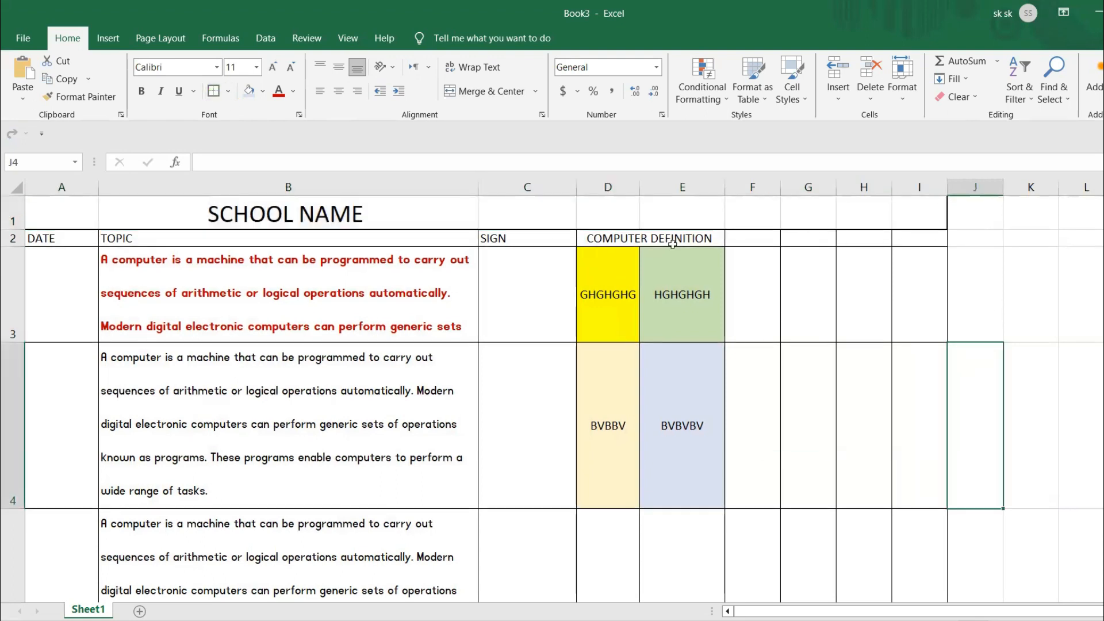
- Merge and center cells A1 to I1 so SCHOOL NAME spans the full table width
{"action": "left_click_drag", "start_coordinate": [75, 210], "coordinate": [931, 214]}
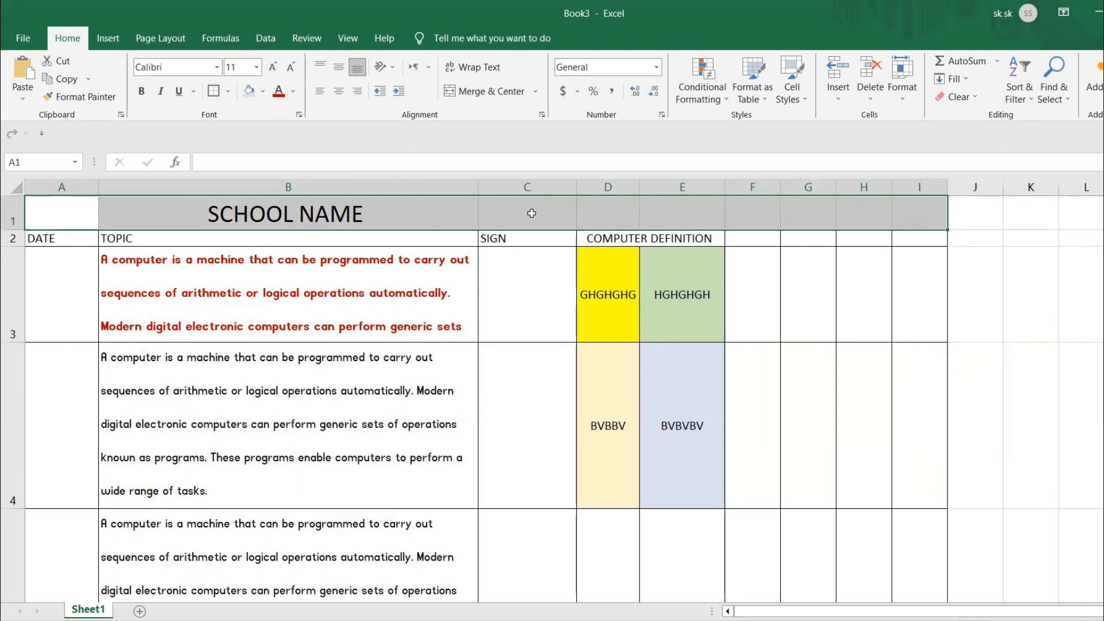
{"action": "left_click", "coordinate": [466, 91]}
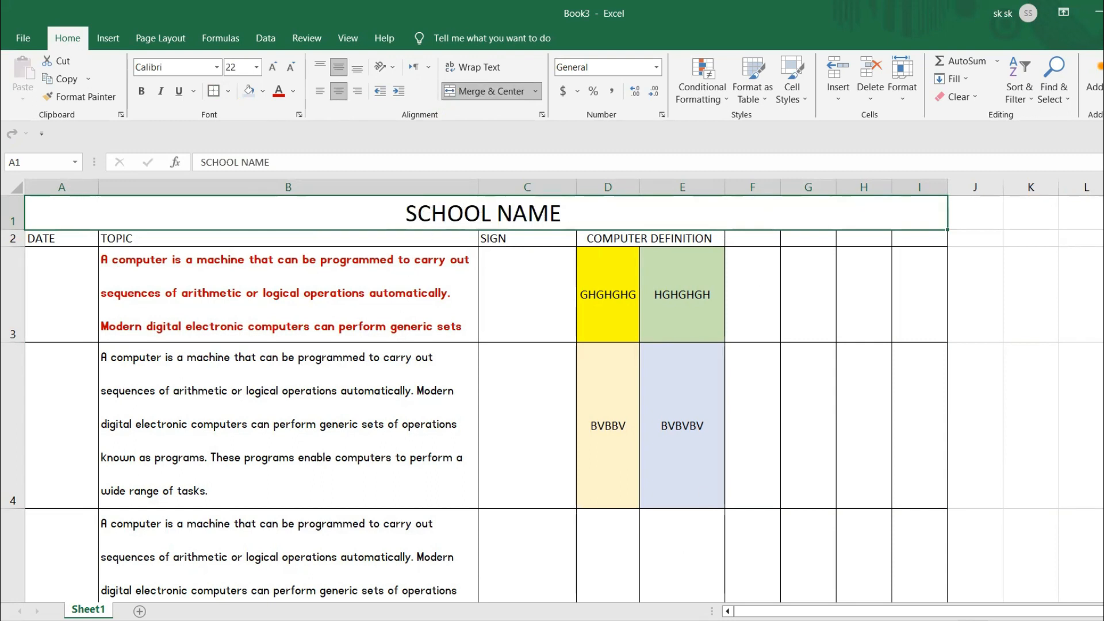
{"action": "mouse_move", "coordinate": [549, 619]}
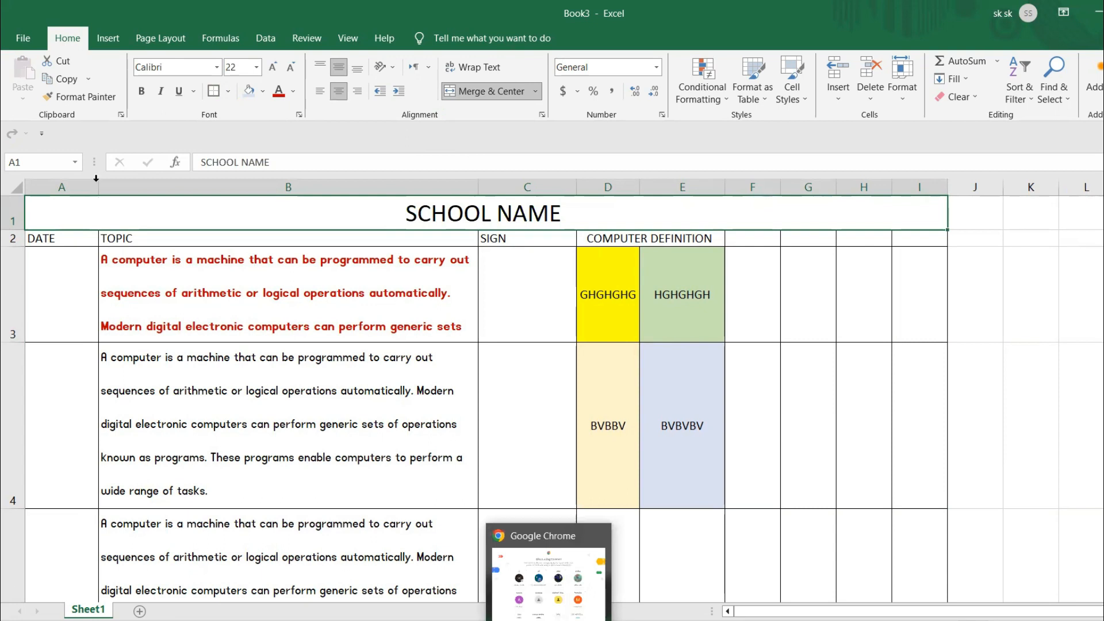
{"action": "left_click", "coordinate": [920, 387]}
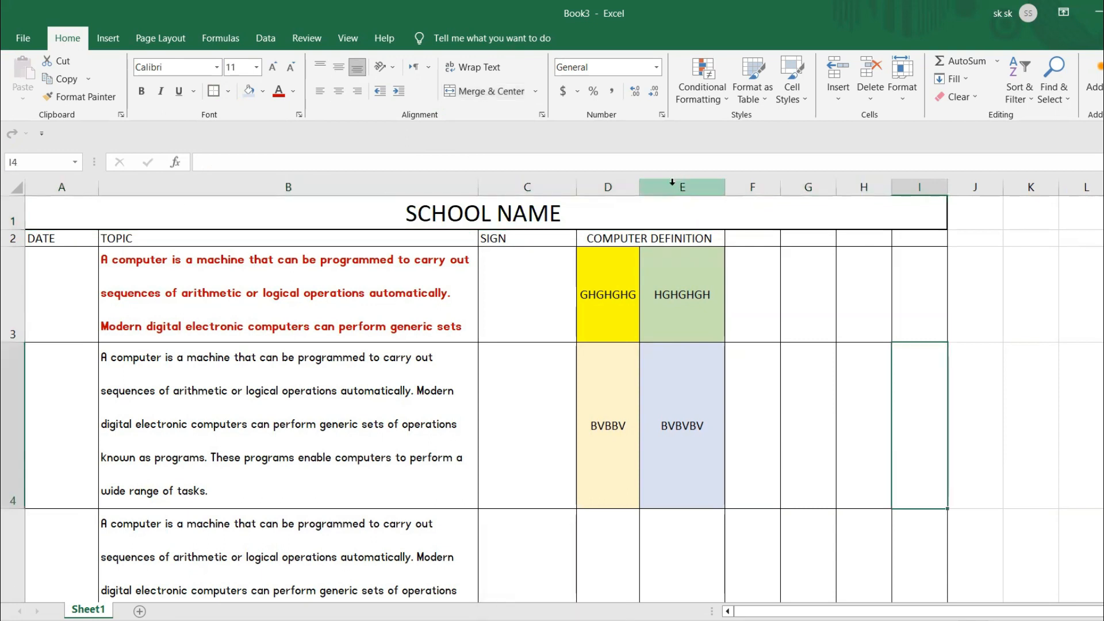
- Fill the merged SCHOOL NAME title cell with the lightest orange theme color
{"action": "left_click", "coordinate": [662, 216]}
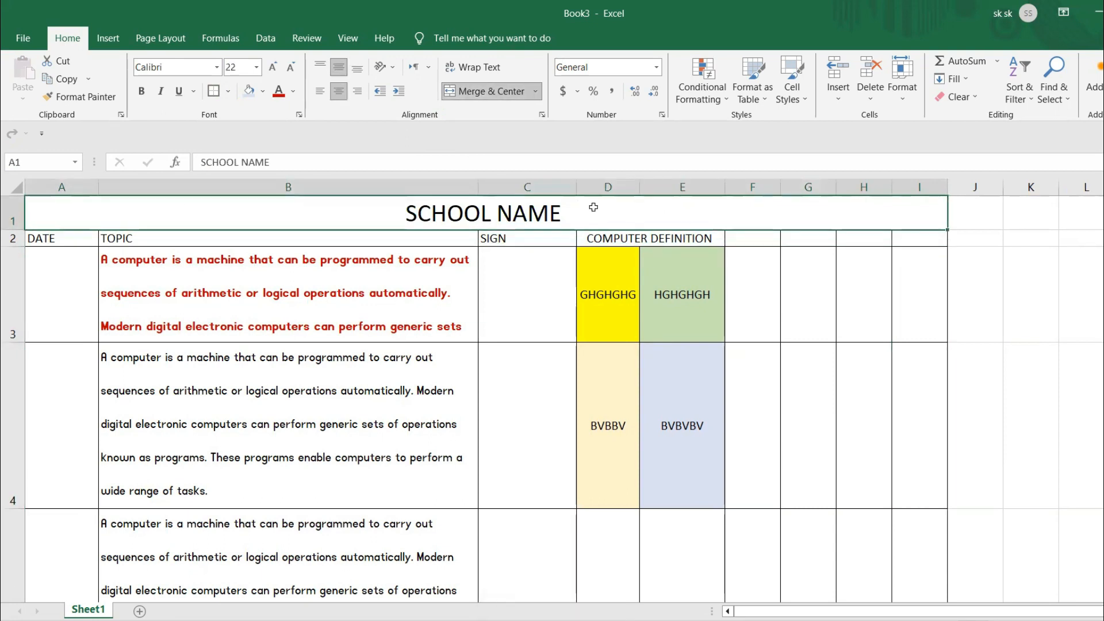
{"action": "left_click", "coordinate": [263, 93]}
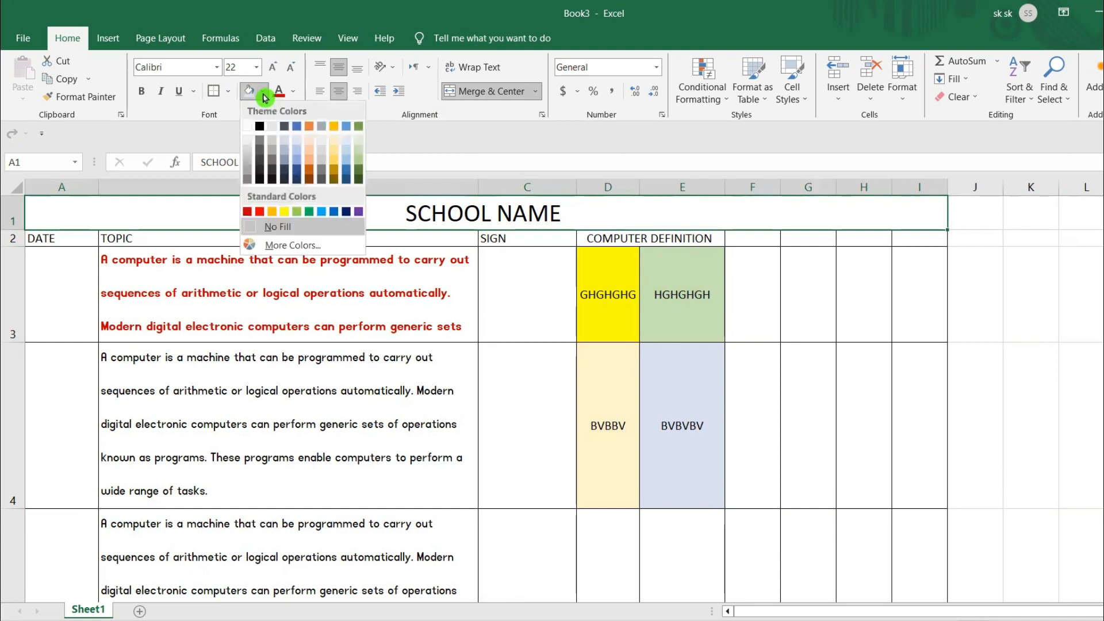
{"action": "left_click", "coordinate": [309, 149]}
{"action": "left_click", "coordinate": [666, 422]}
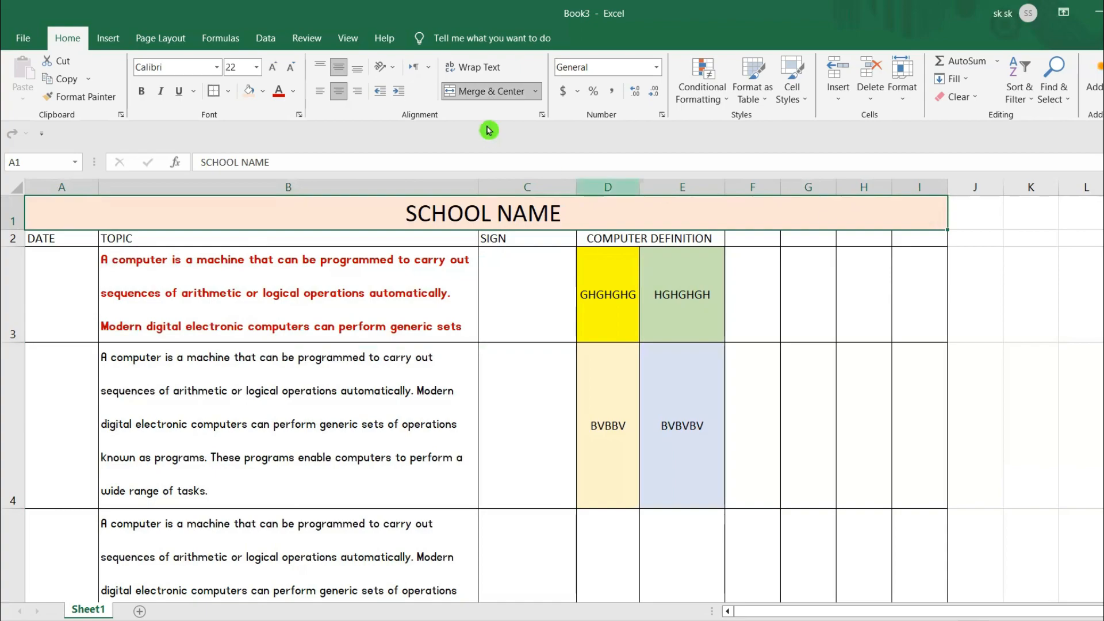
- Unmerge the SCHOOL NAME title cell and check the separate cells B1 to F1
{"action": "left_click", "coordinate": [482, 92]}
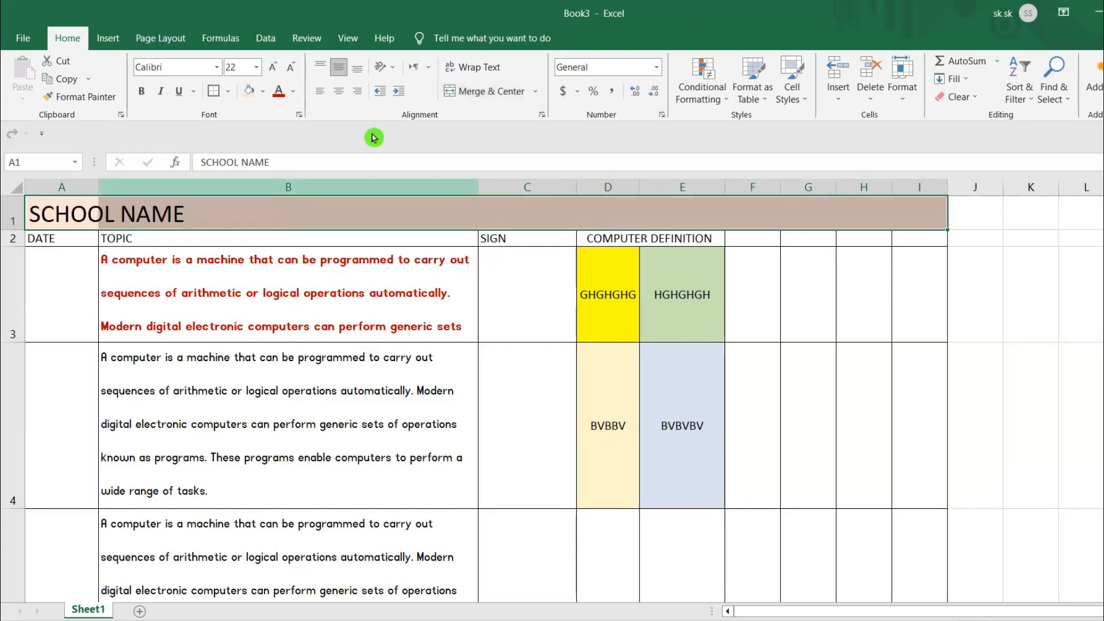
{"action": "left_click", "coordinate": [268, 301]}
{"action": "left_click", "coordinate": [273, 210]}
{"action": "left_click", "coordinate": [528, 209]}
{"action": "left_click", "coordinate": [608, 207]}
{"action": "left_click", "coordinate": [681, 207]}
{"action": "left_click", "coordinate": [758, 207]}
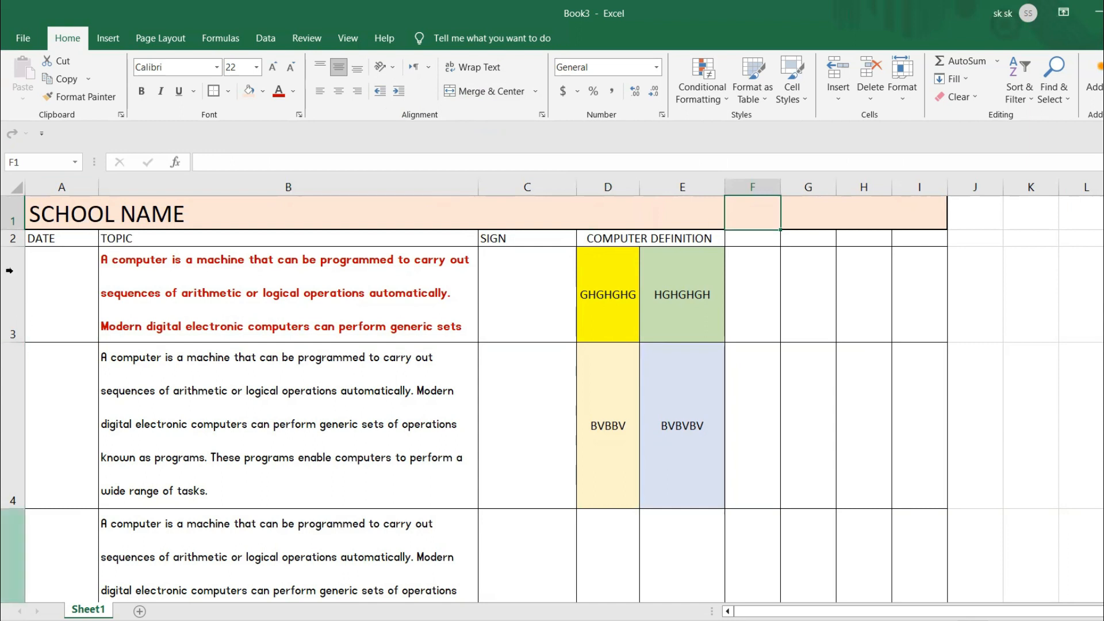
- Merge and center cells A1 to I1 again so SCHOOL NAME is centered across the table
{"action": "left_click_drag", "start_coordinate": [54, 205], "coordinate": [941, 207]}
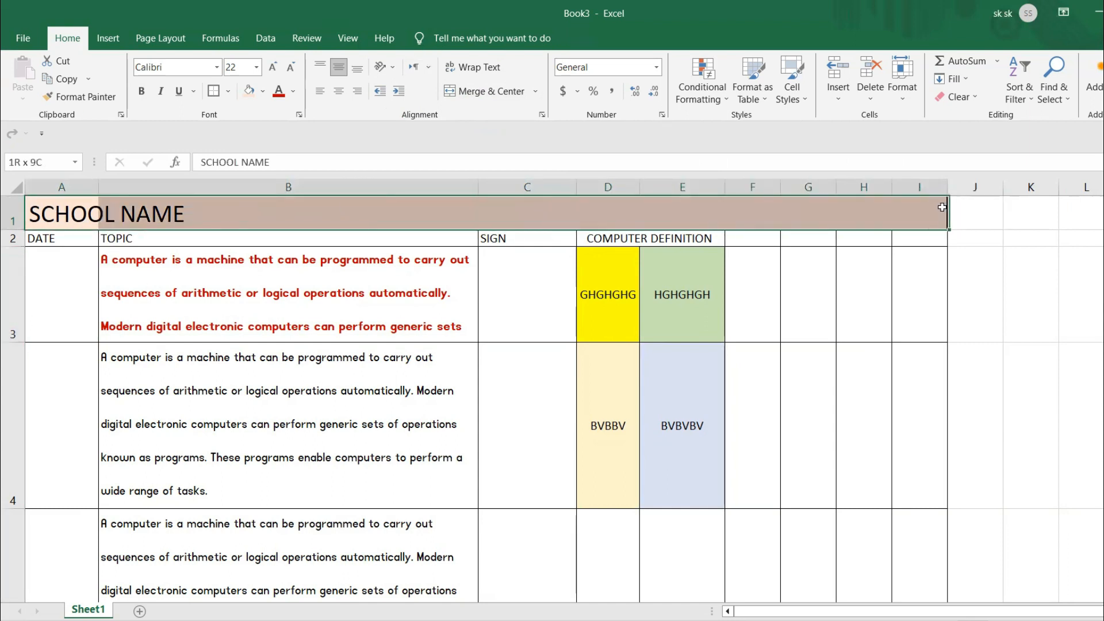
{"action": "left_click", "coordinate": [490, 91]}
{"action": "left_click", "coordinate": [566, 425]}
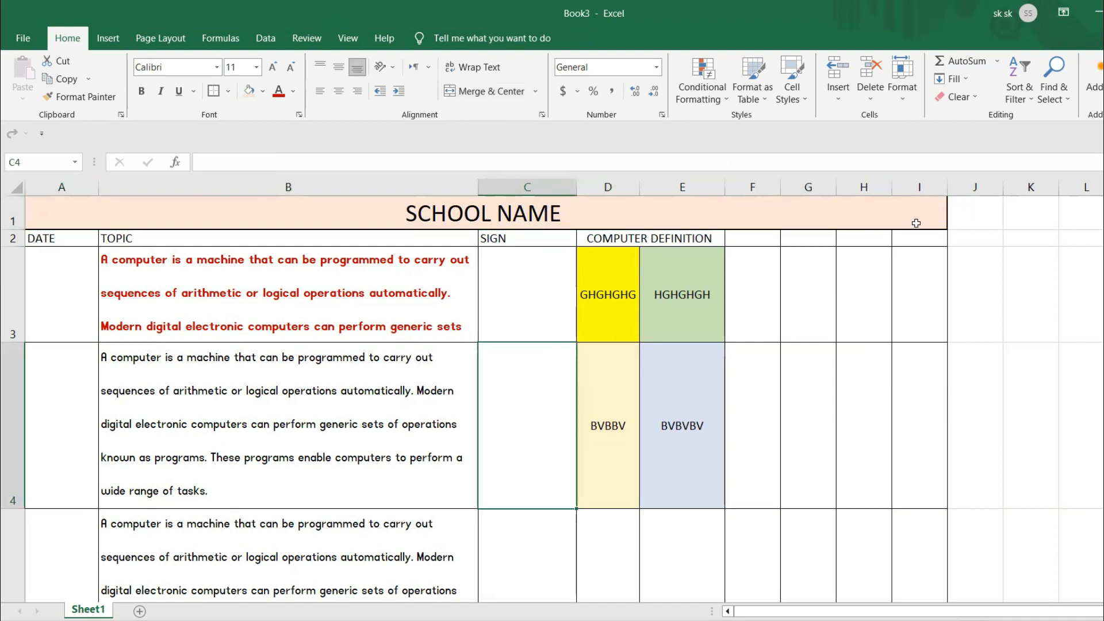
- Delete the SCHOOL NAME title row and undo the deletion
{"action": "left_click", "coordinate": [12, 211]}
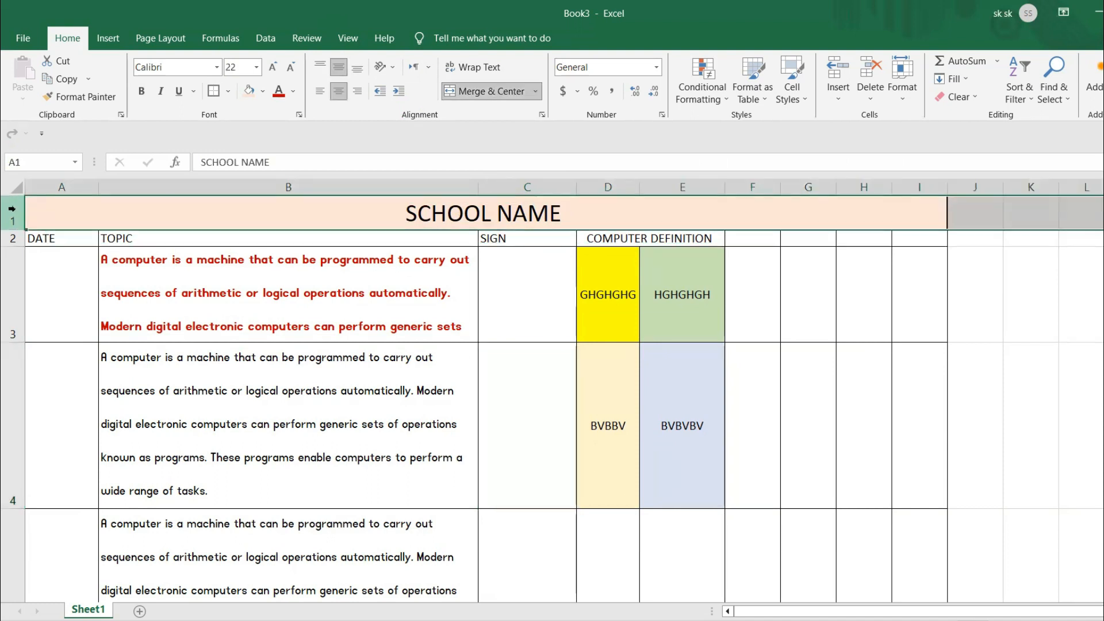
{"action": "right_click", "coordinate": [12, 213]}
{"action": "left_click", "coordinate": [54, 361]}
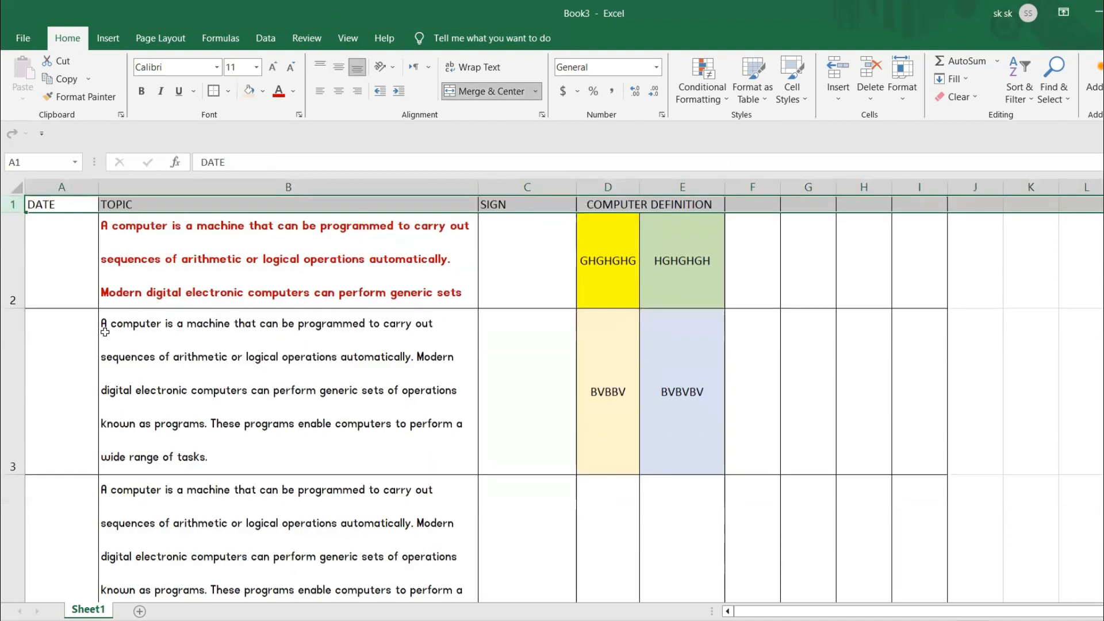
{"action": "left_click", "coordinate": [732, 368]}
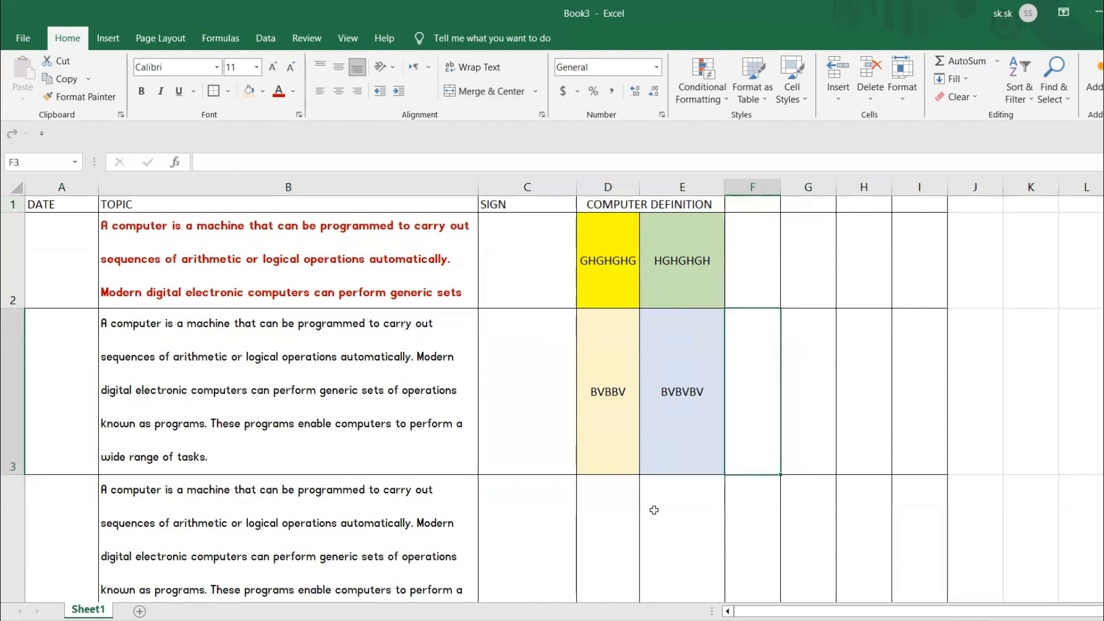
{"action": "key", "text": "ctrl+z"}
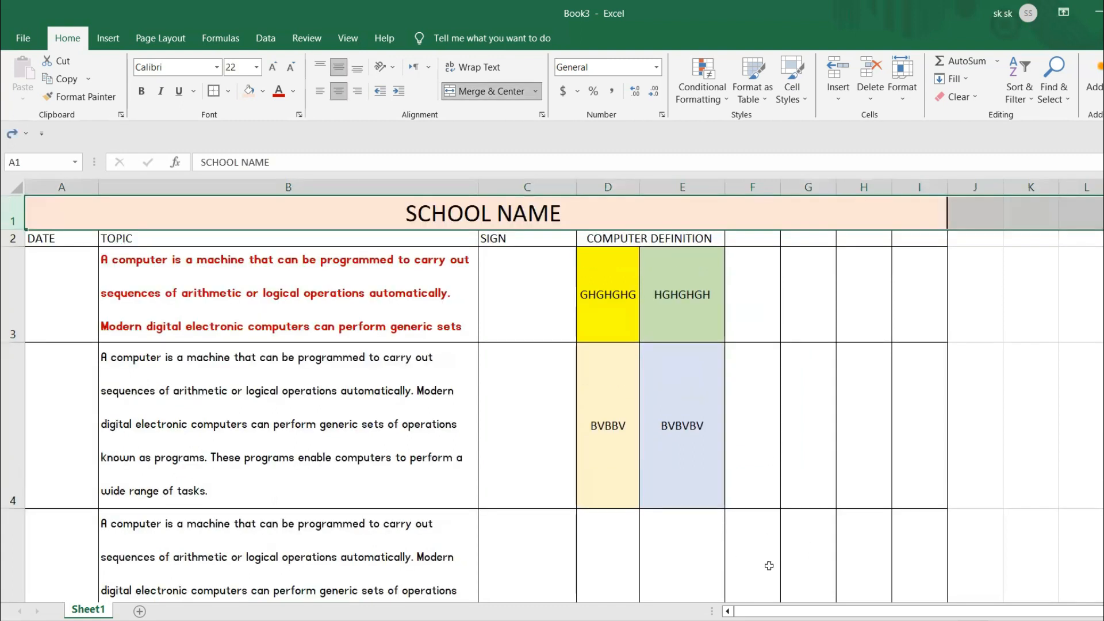
- Apply thick outside borders around the table range A1 to I5, including the SCHOOL NAME title
{"action": "left_click_drag", "start_coordinate": [50, 207], "coordinate": [414, 522]}
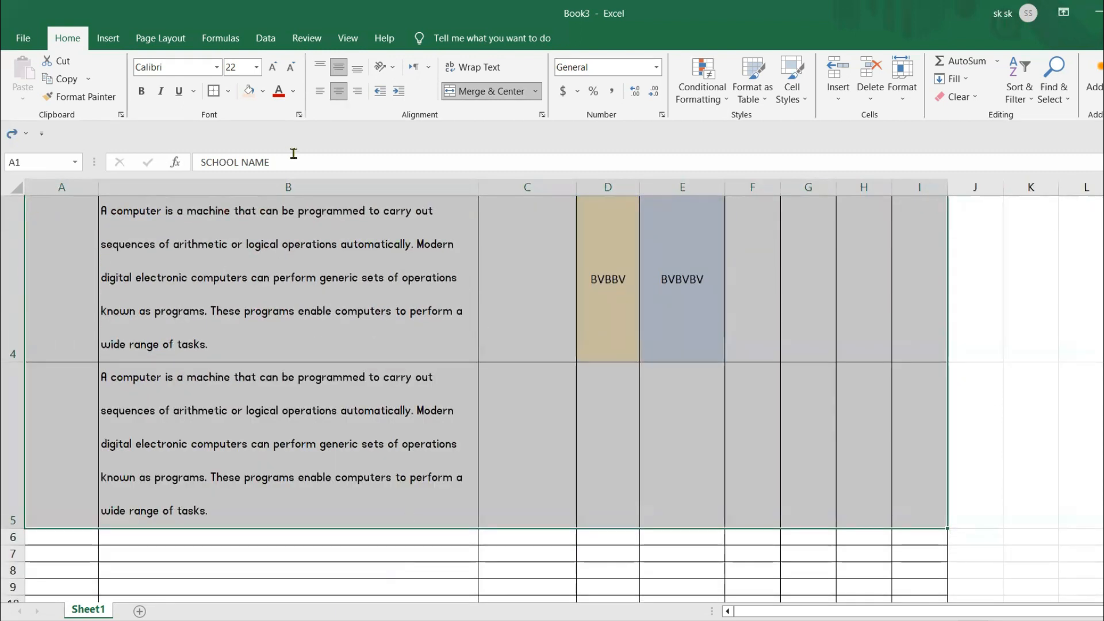
{"action": "left_click", "coordinate": [230, 94]}
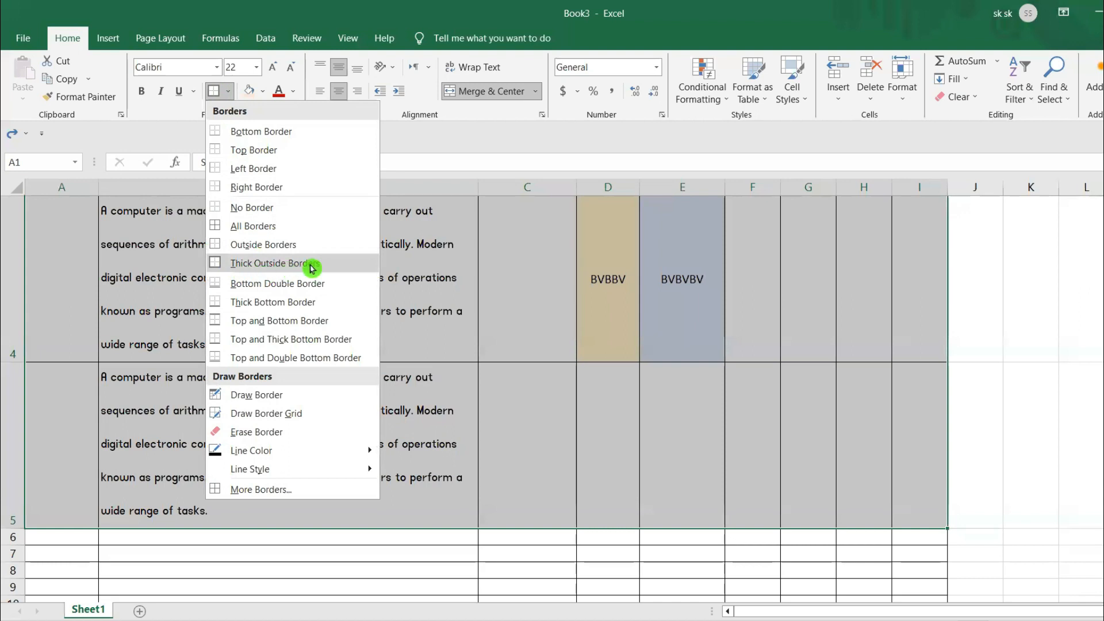
{"action": "left_click", "coordinate": [232, 263]}
{"action": "scroll", "coordinate": [1092, 398], "scroll_direction": "up", "scroll_amount": 1}
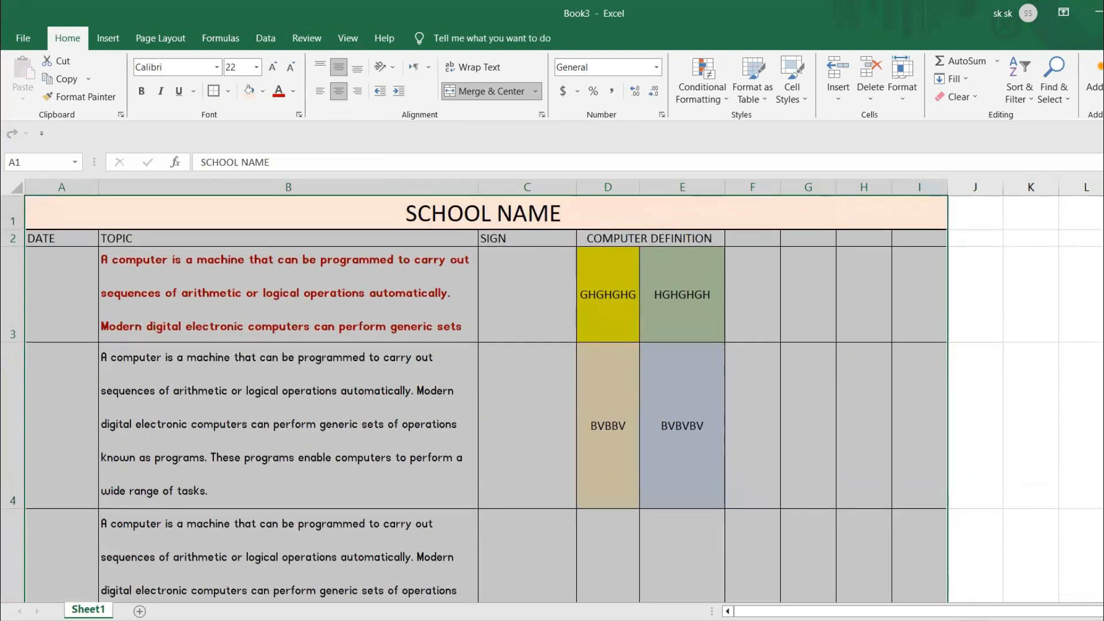
{"action": "left_click", "coordinate": [1103, 379]}
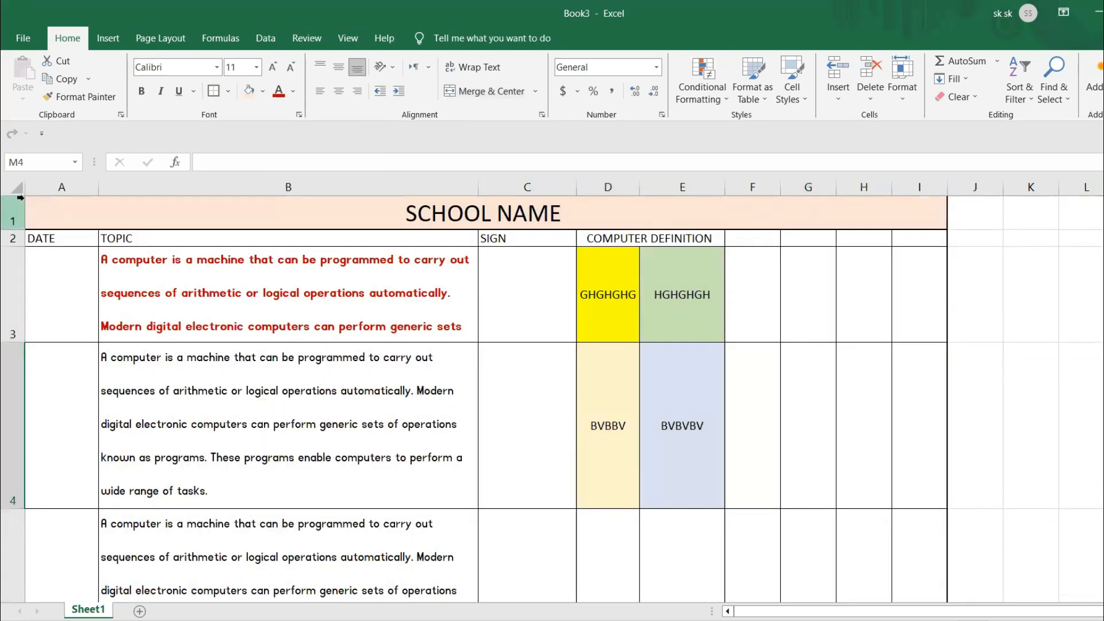
- Check the print preview of the worksheet and return to the sheet
{"action": "left_click", "coordinate": [23, 38]}
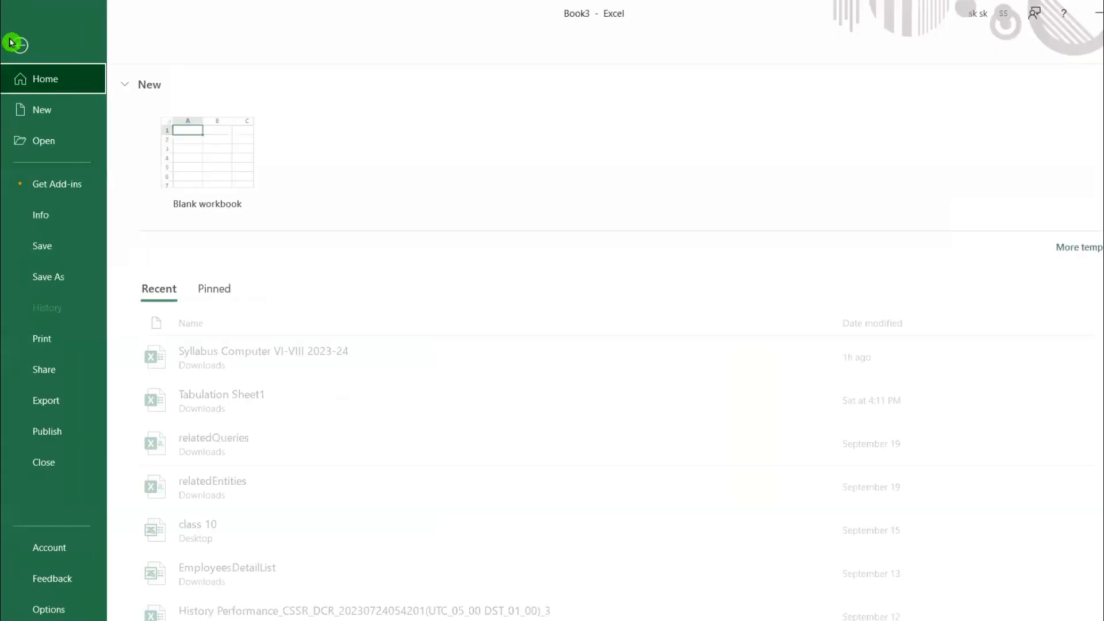
{"action": "left_click", "coordinate": [62, 340]}
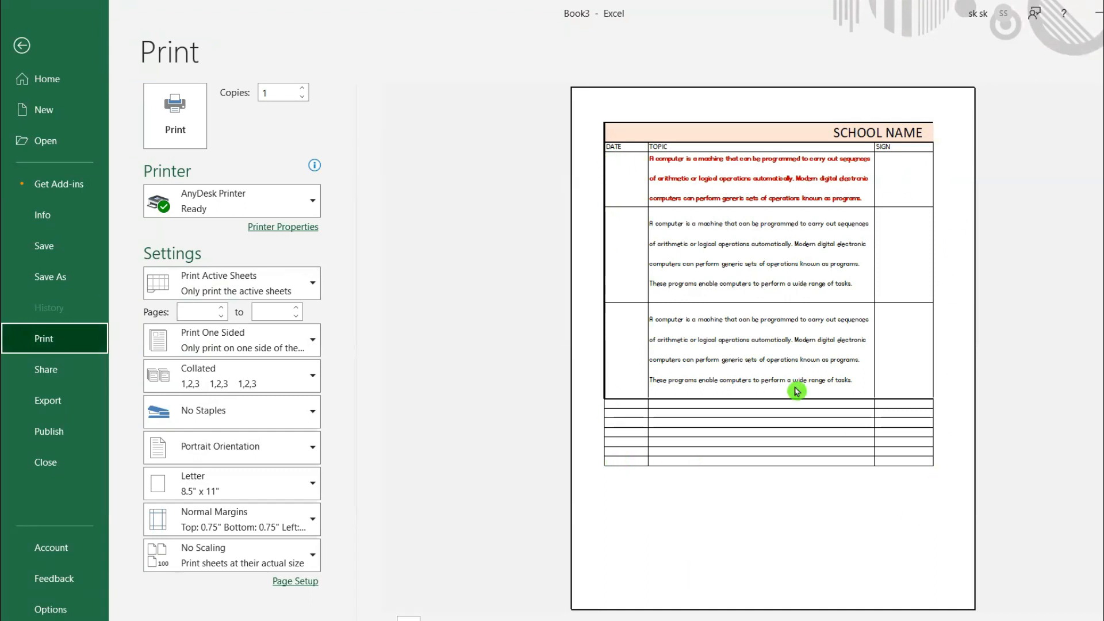
{"action": "left_click", "coordinate": [22, 45]}
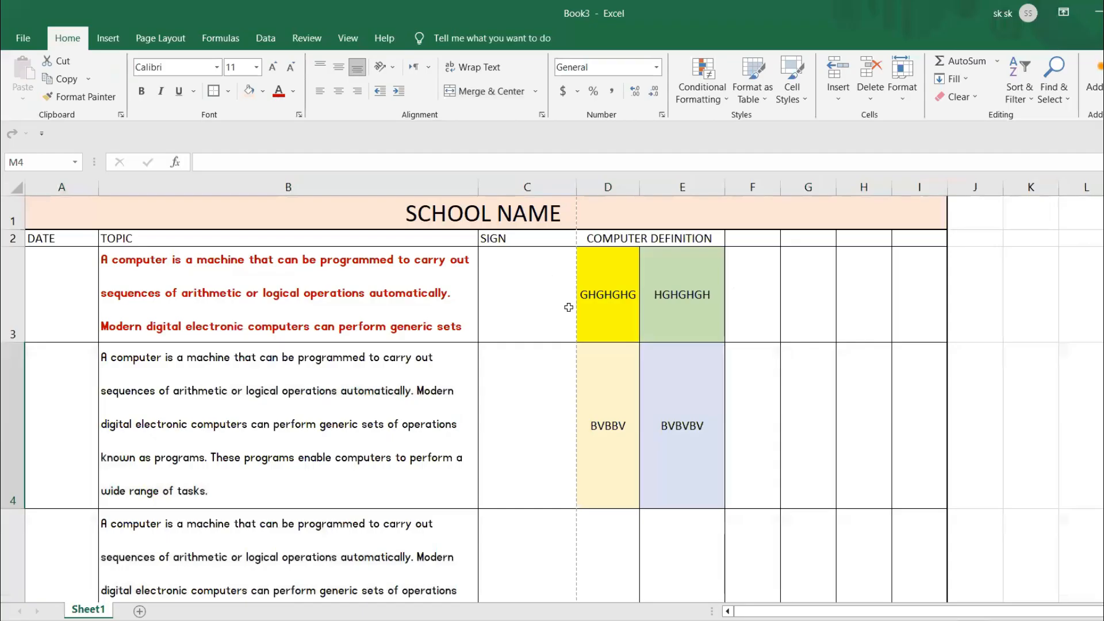
- Narrow column I slightly and check how the table fits the printed page
{"action": "left_click_drag", "start_coordinate": [941, 187], "coordinate": [932, 187]}
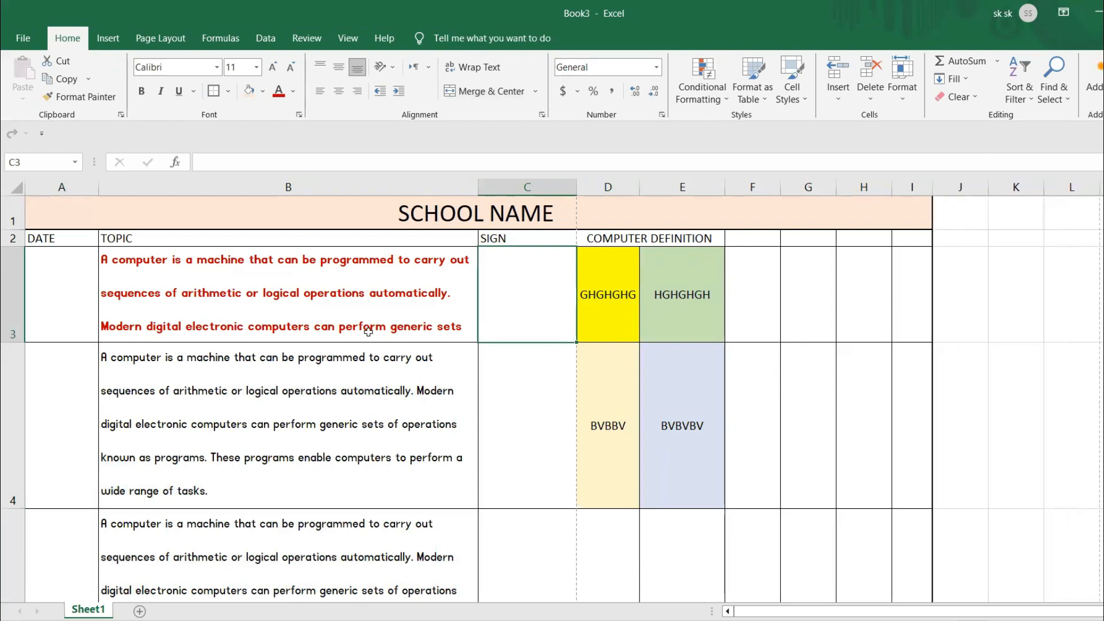
{"action": "left_click", "coordinate": [23, 38]}
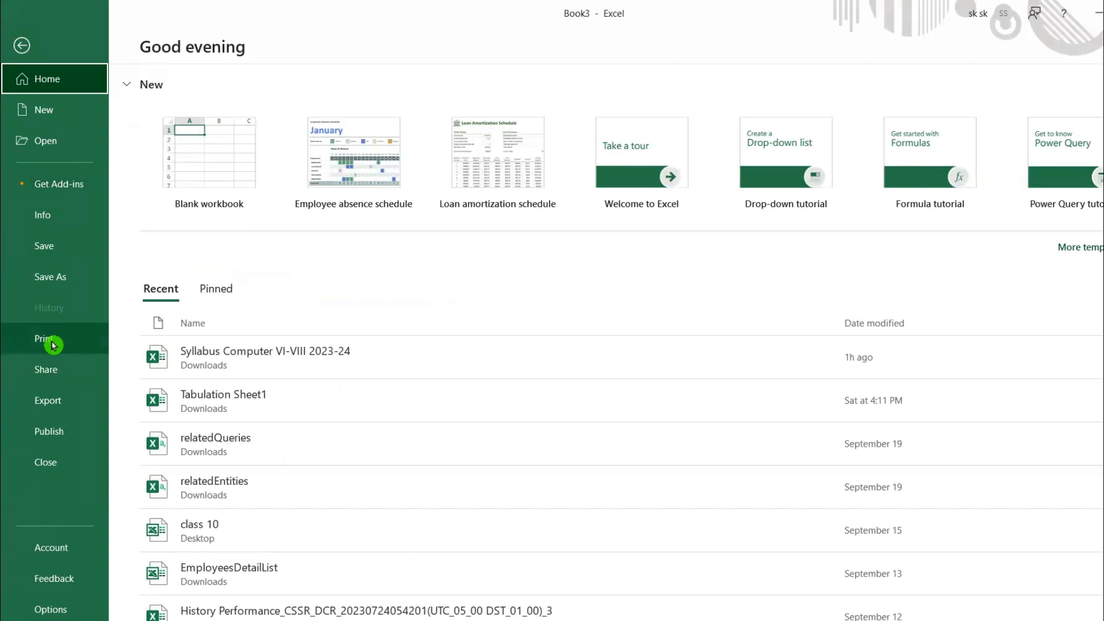
{"action": "left_click", "coordinate": [46, 340]}
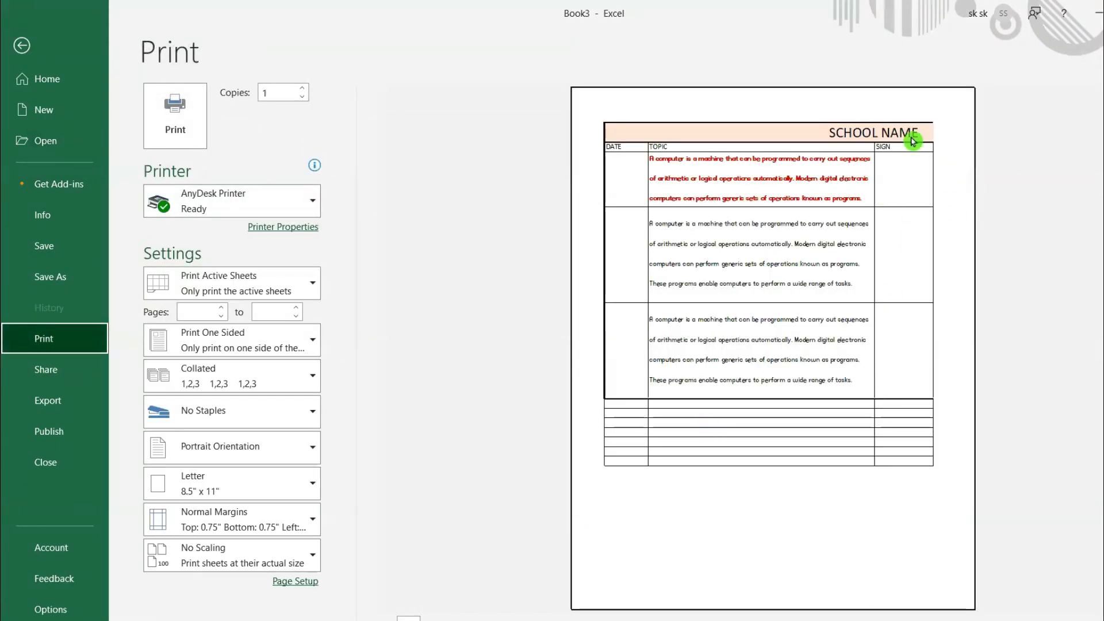
{"action": "left_click", "coordinate": [23, 47]}
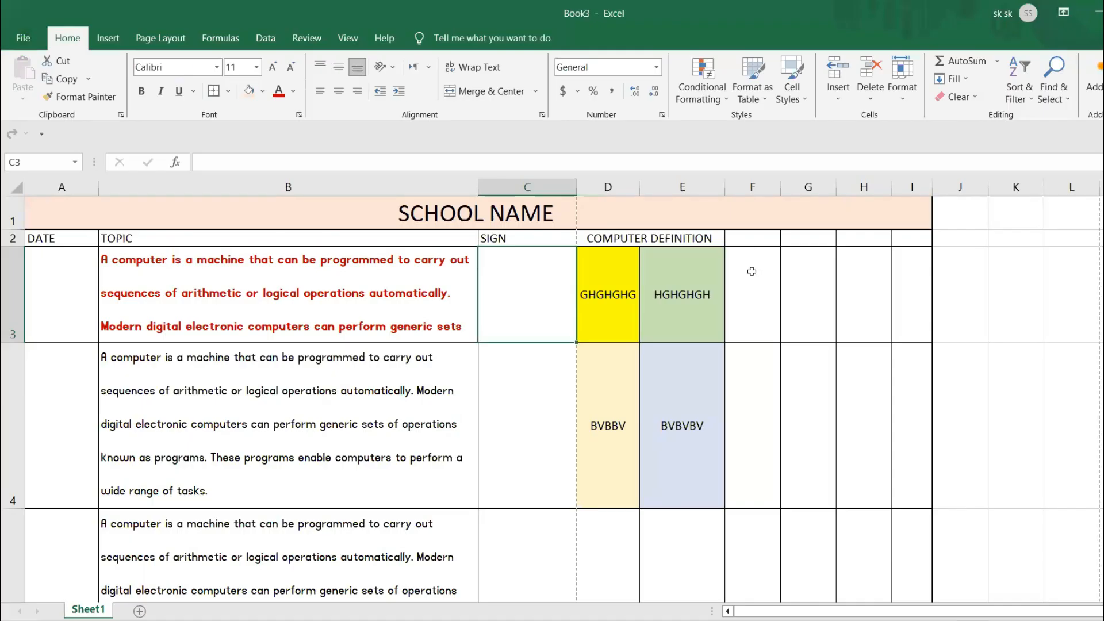
- Narrow column A and column D to reduce the table's total width
{"action": "left_click", "coordinate": [718, 316]}
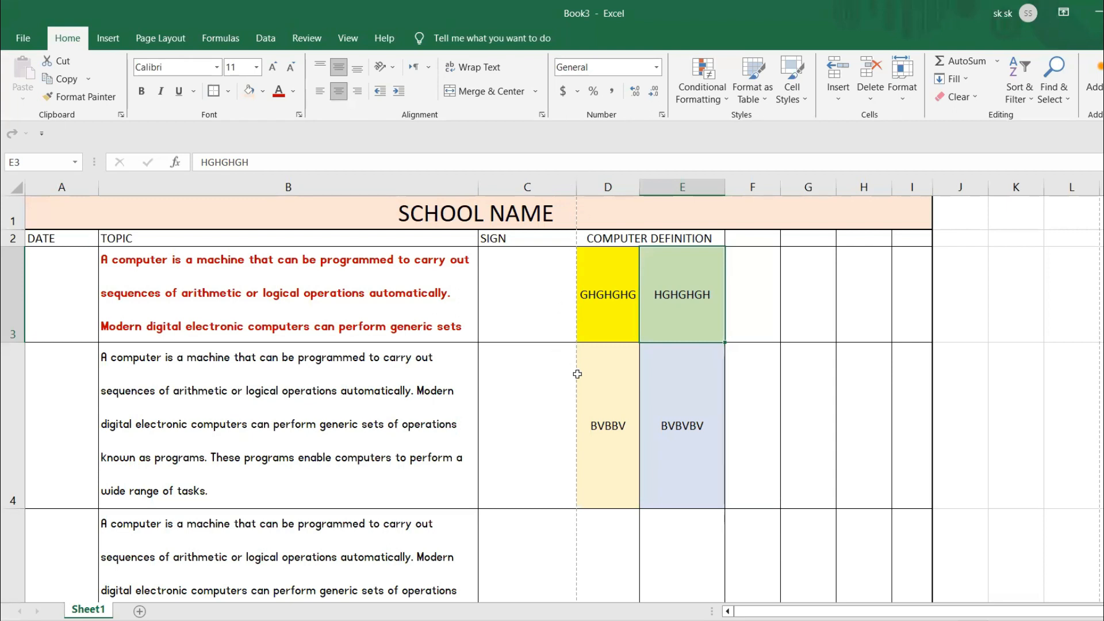
{"action": "left_click_drag", "start_coordinate": [98, 189], "coordinate": [70, 188]}
{"action": "left_click_drag", "start_coordinate": [608, 189], "coordinate": [598, 190]}
{"action": "left_click", "coordinate": [713, 301]}
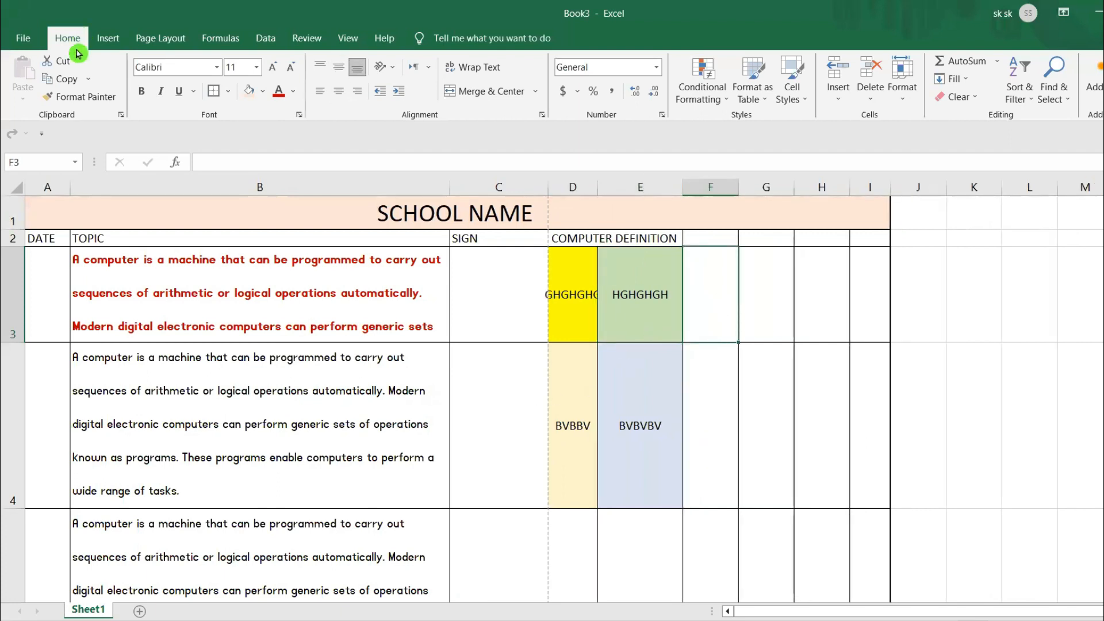
- Set the print scaling to Fit All Columns on One Page
{"action": "left_click", "coordinate": [23, 38]}
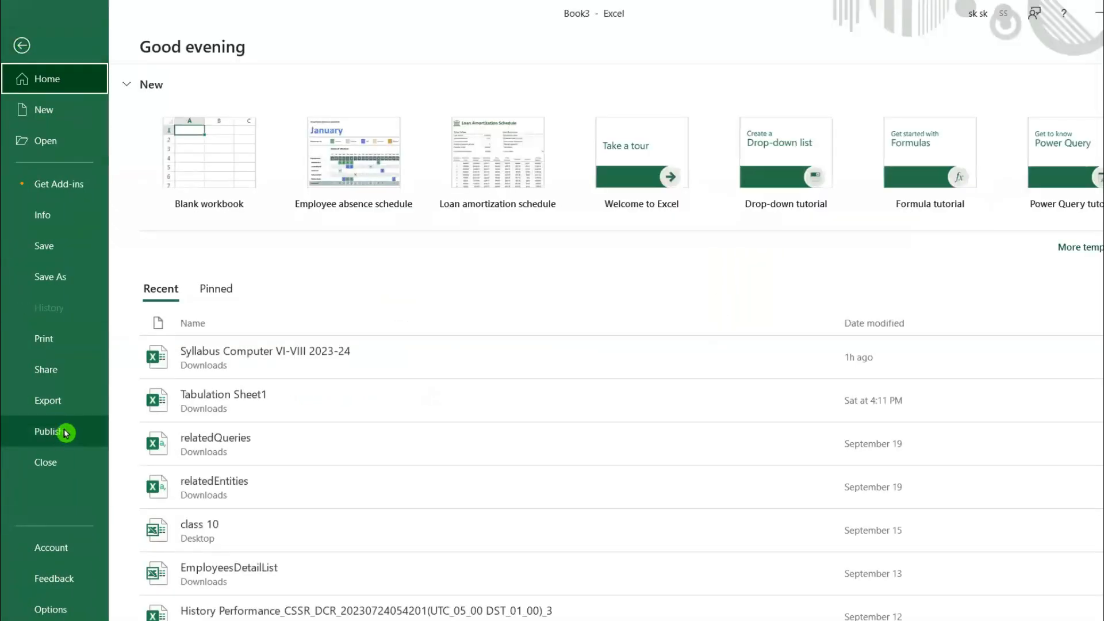
{"action": "left_click", "coordinate": [54, 339]}
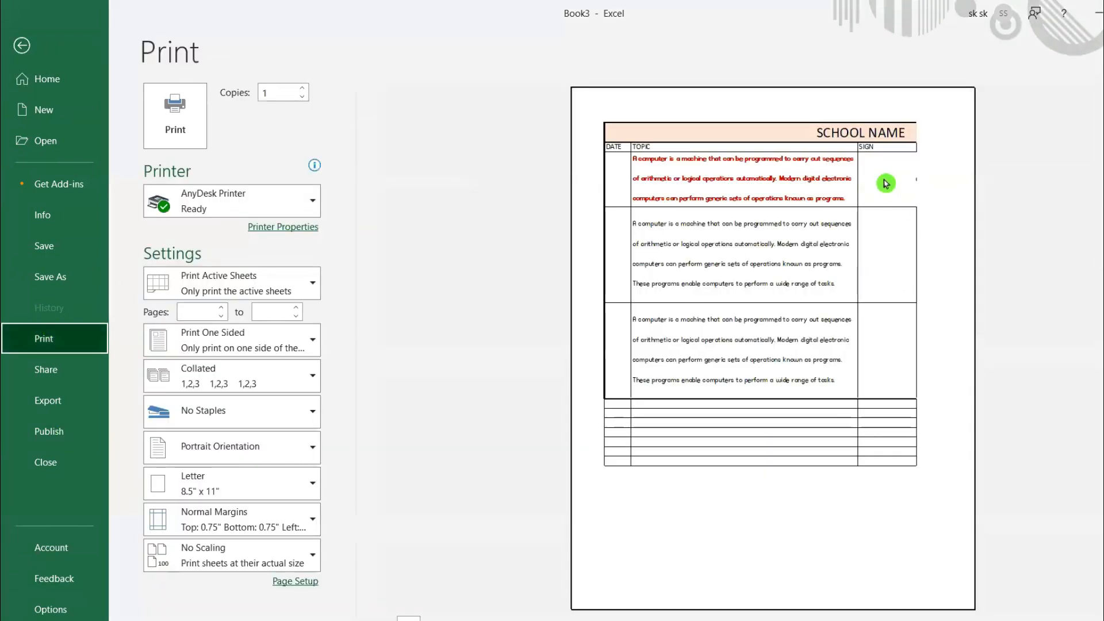
{"action": "left_click", "coordinate": [198, 558]}
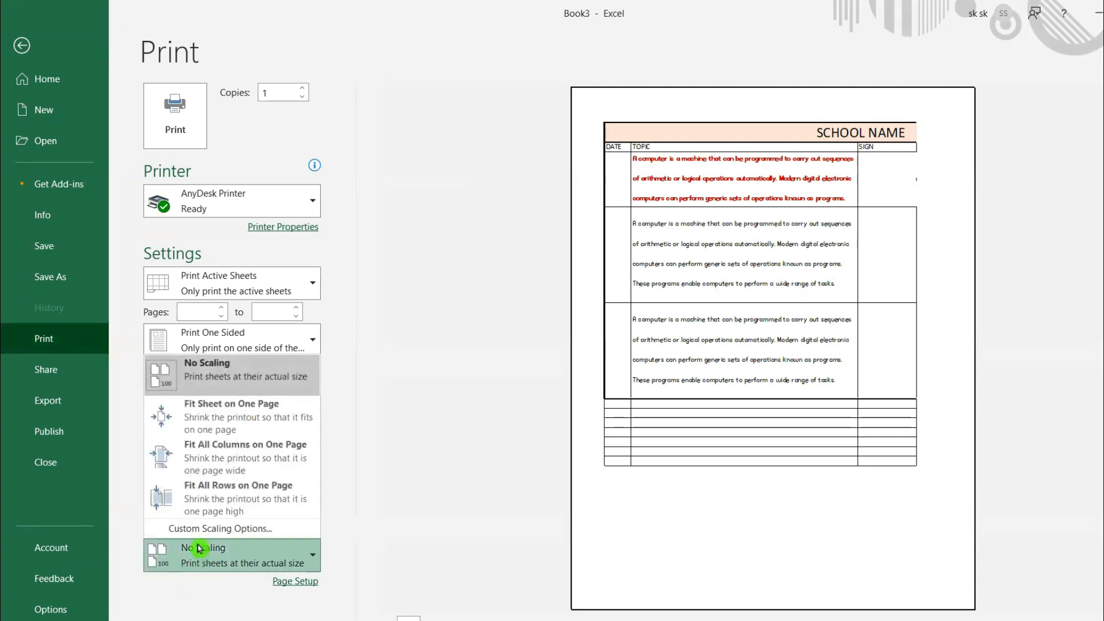
{"action": "left_click", "coordinate": [276, 457]}
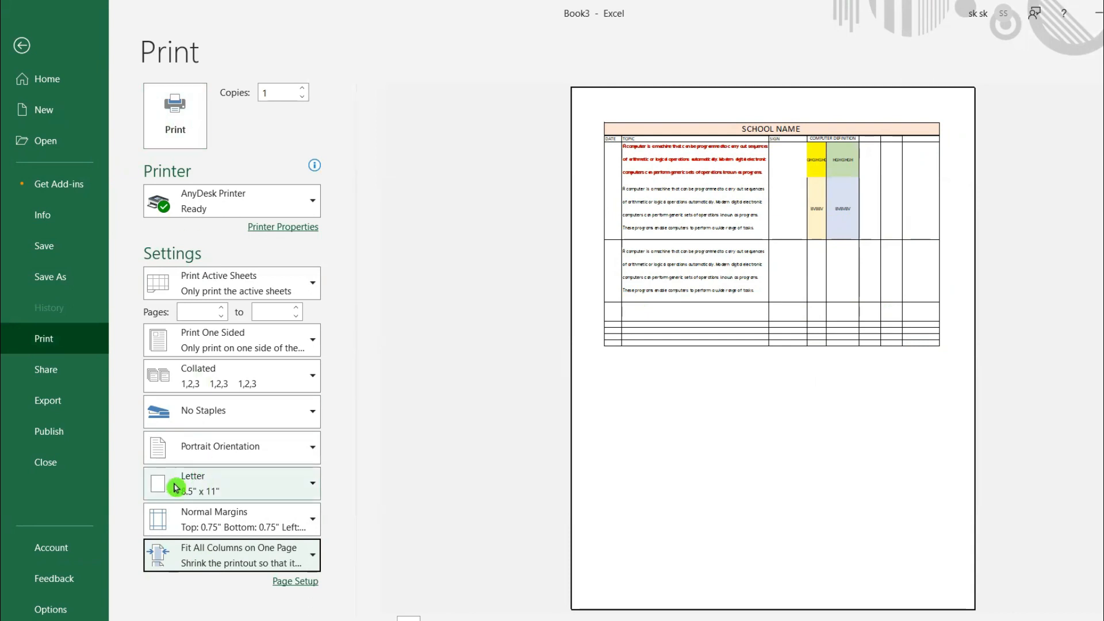
- Set the print paper size to A4 and the page orientation to Landscape
{"action": "left_click", "coordinate": [205, 487]}
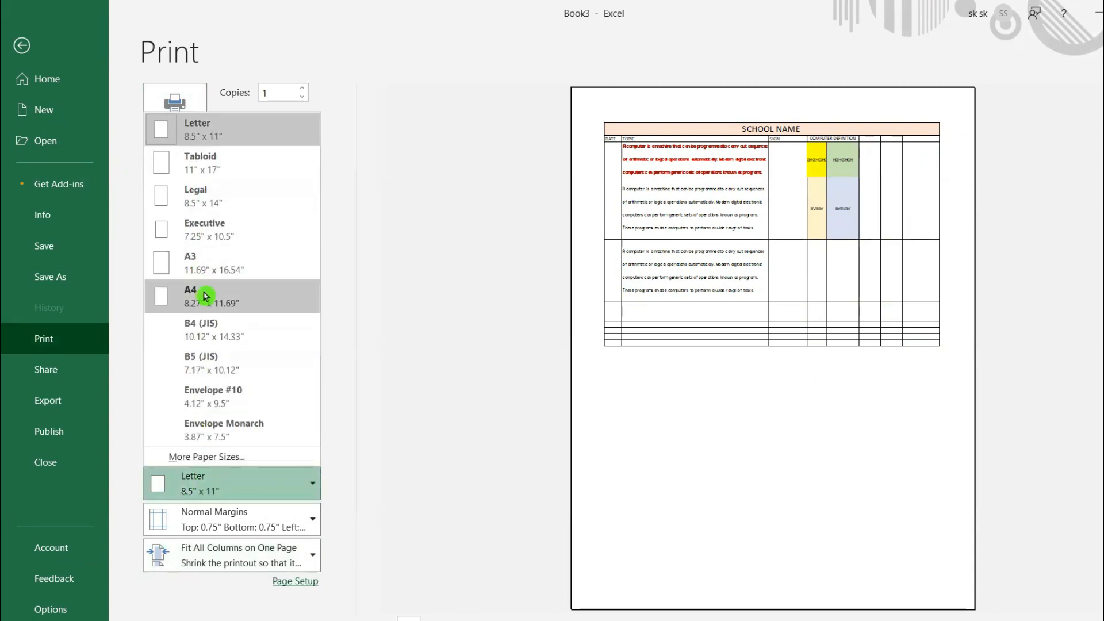
{"action": "left_click", "coordinate": [206, 299]}
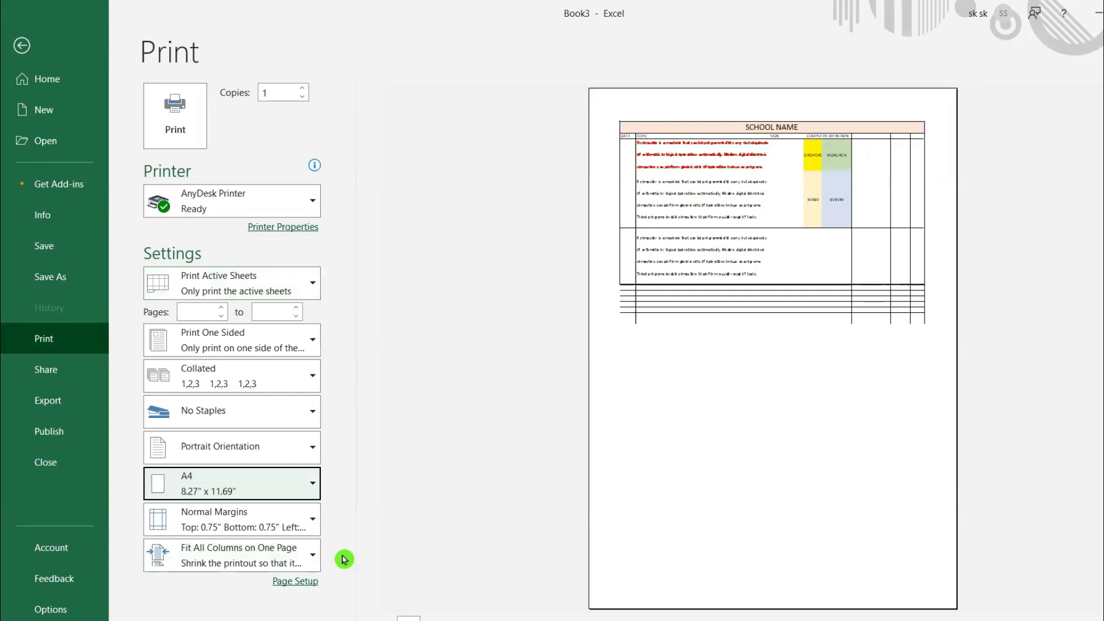
{"action": "left_click", "coordinate": [231, 449]}
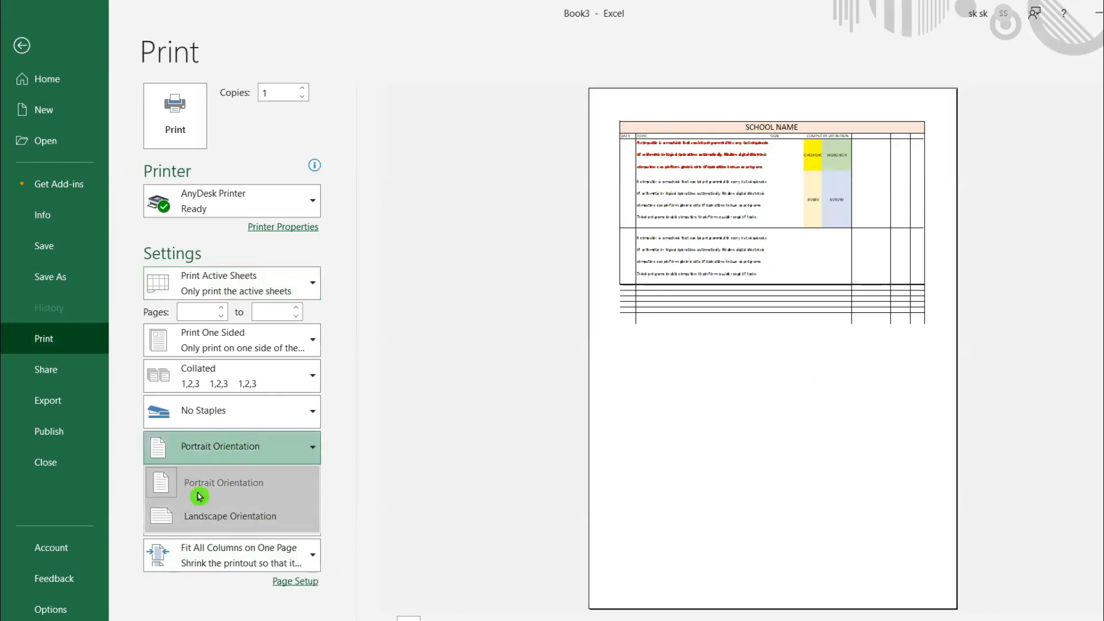
{"action": "left_click", "coordinate": [200, 520]}
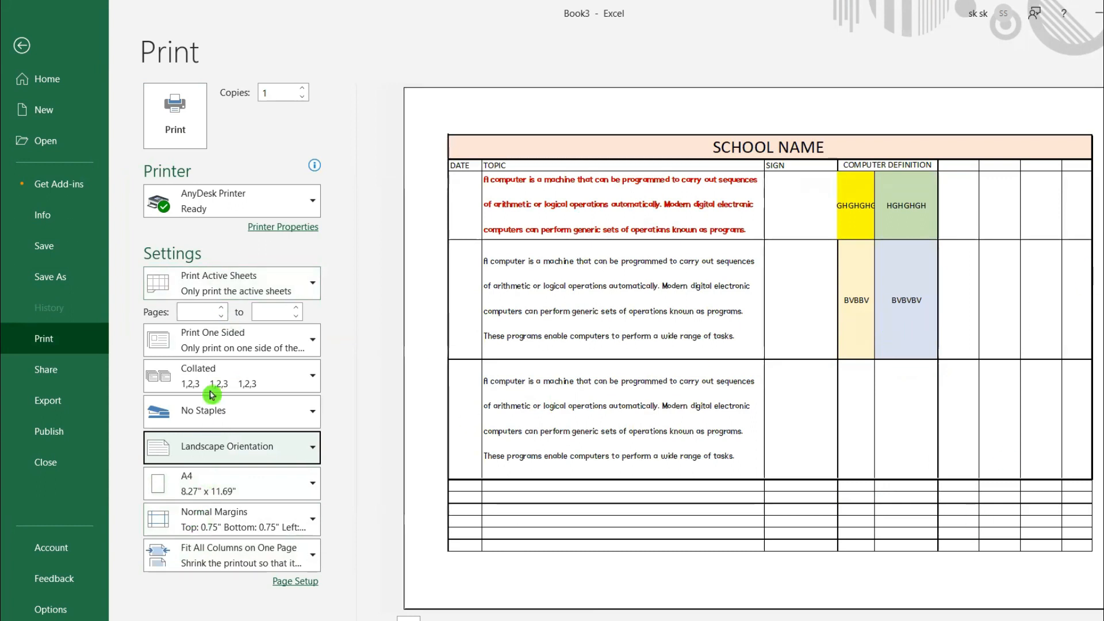
- Return to the sheet, check the orientation options and set the page margins to Narrow
{"action": "left_click", "coordinate": [22, 46]}
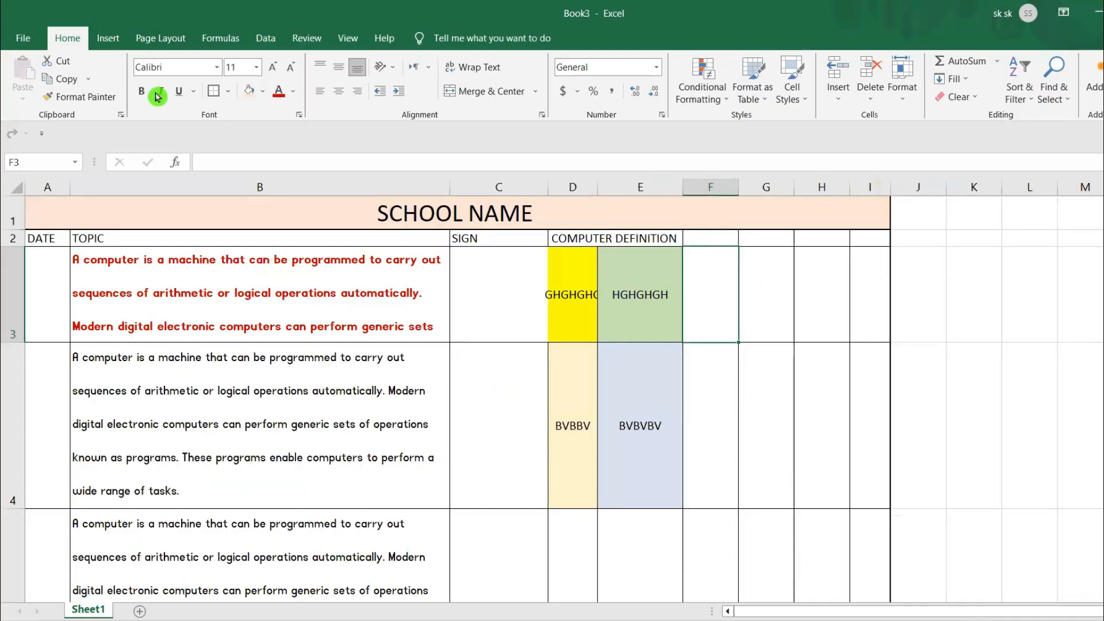
{"action": "left_click", "coordinate": [160, 38]}
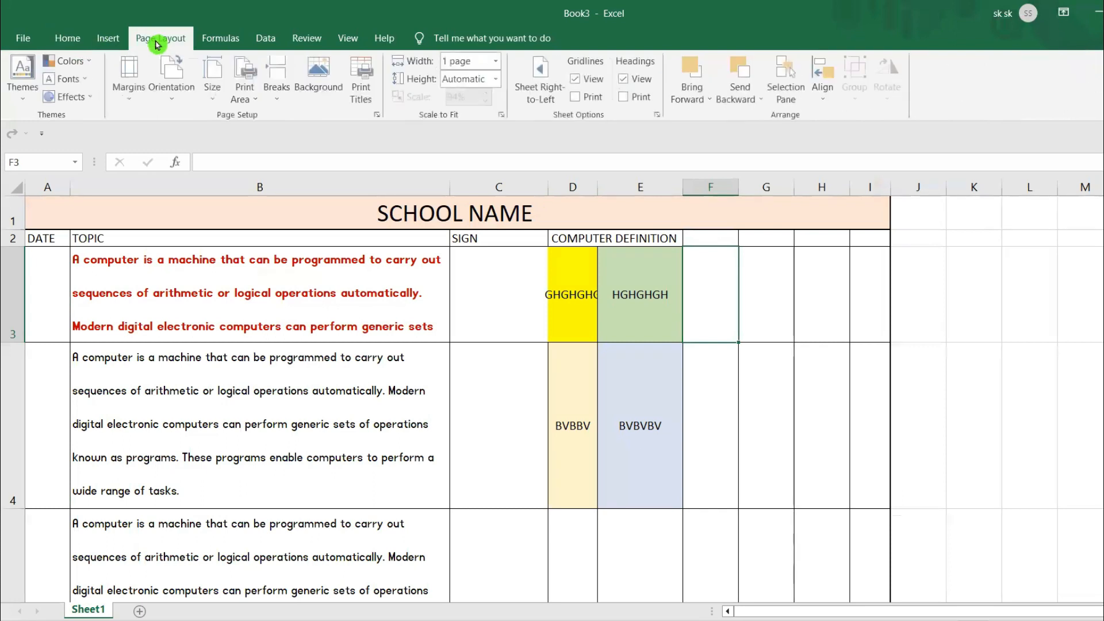
{"action": "left_click", "coordinate": [173, 92]}
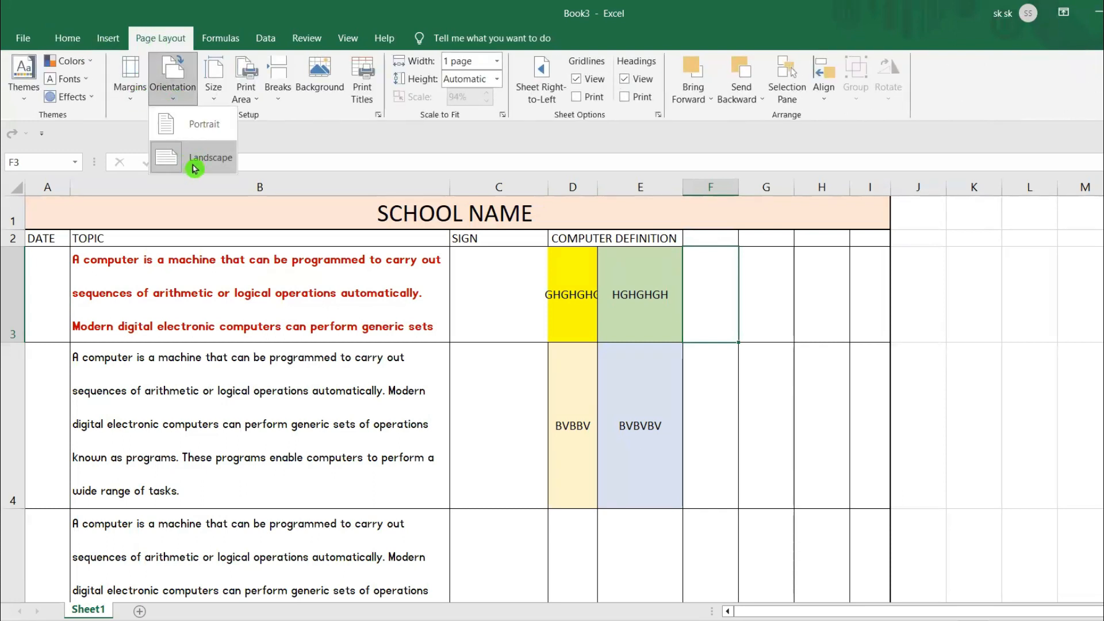
{"action": "left_click", "coordinate": [138, 93]}
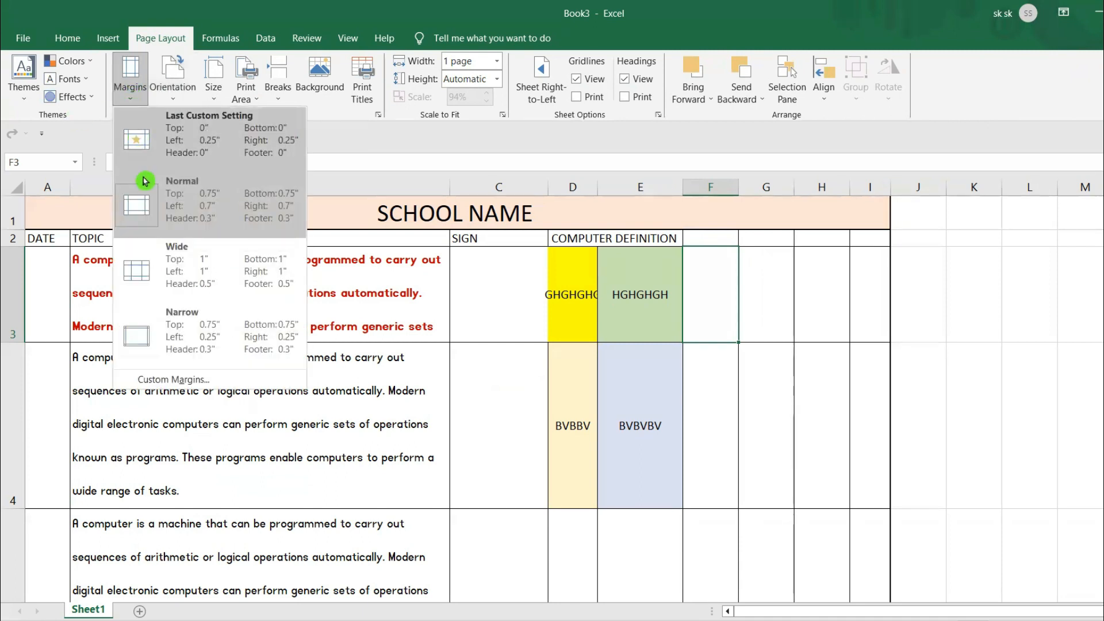
{"action": "left_click", "coordinate": [176, 331]}
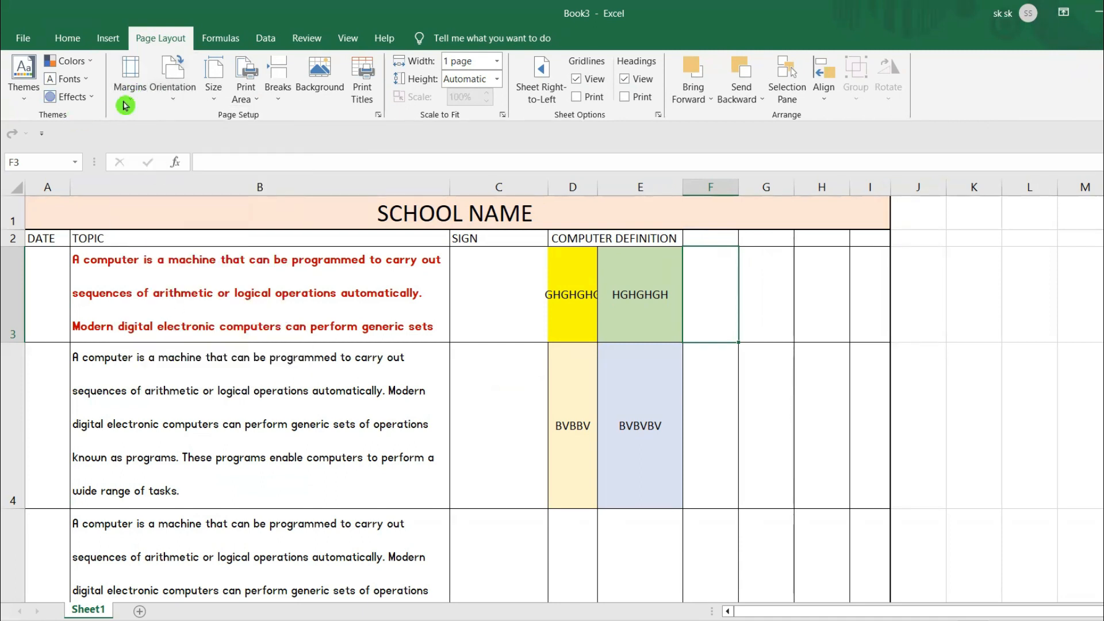
- Open the print settings and reapply the Fit All Columns on One Page scaling and the Narrow margins
{"action": "left_click", "coordinate": [23, 38]}
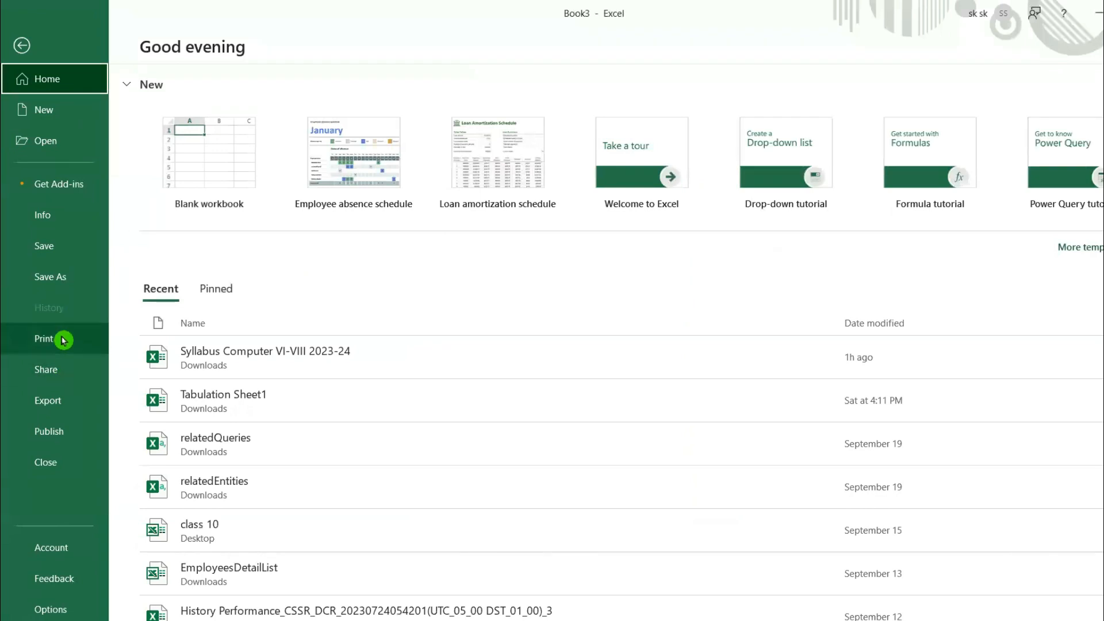
{"action": "left_click", "coordinate": [63, 340]}
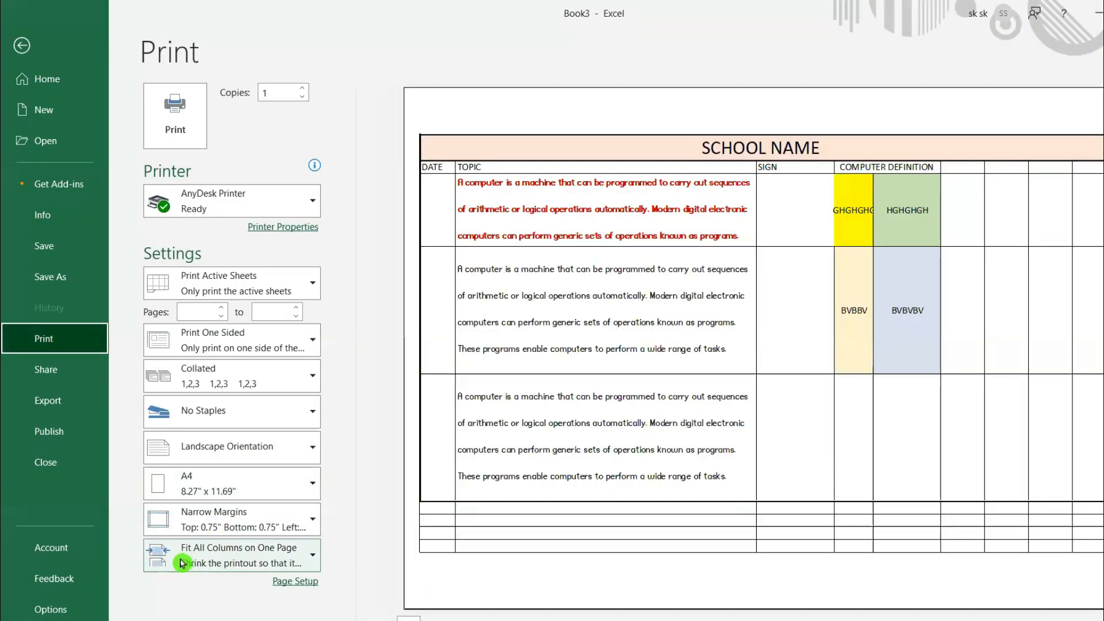
{"action": "left_click", "coordinate": [181, 562]}
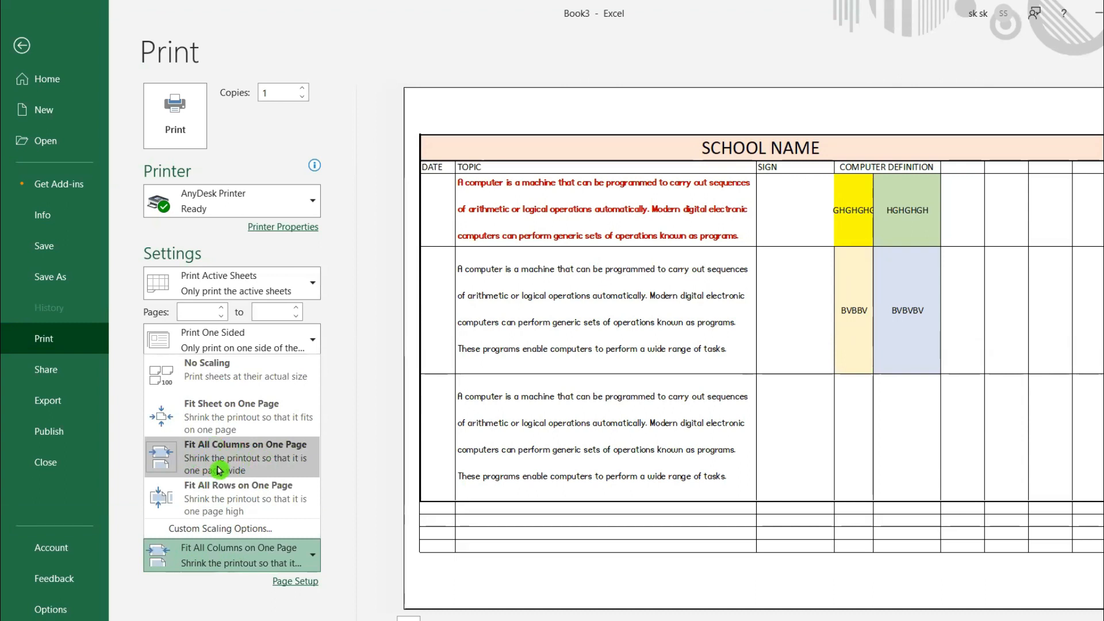
{"action": "left_click", "coordinate": [283, 456]}
{"action": "left_click", "coordinate": [204, 523]}
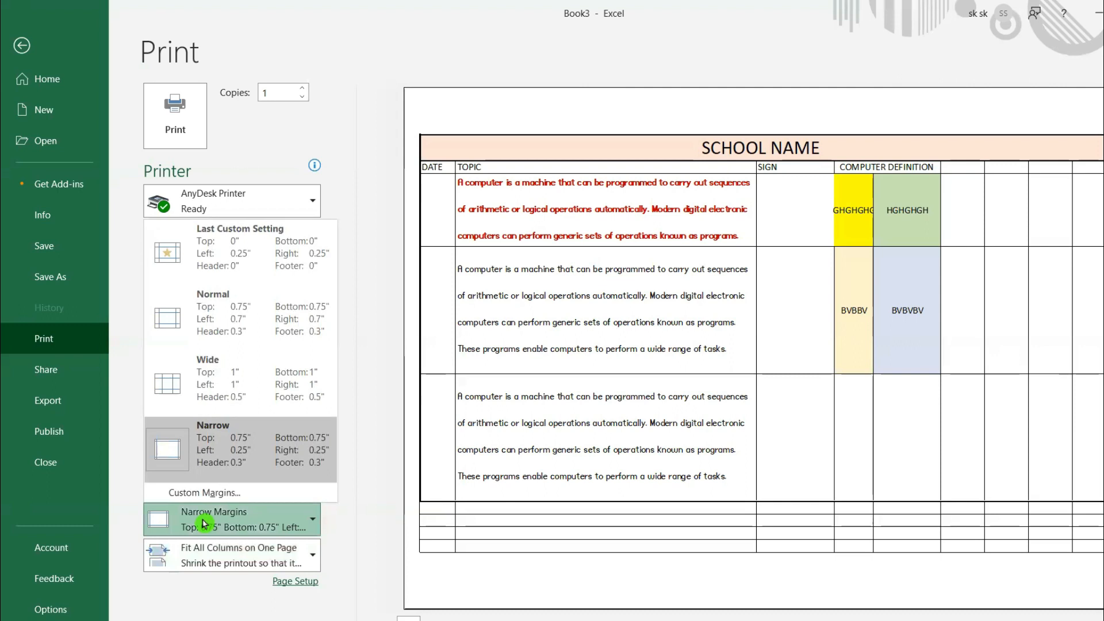
{"action": "left_click", "coordinate": [205, 443]}
- Try the Fit All Rows on One Page scaling, set it to Fit Sheet on One Page instead, and print the sheet
{"action": "left_click", "coordinate": [205, 563]}
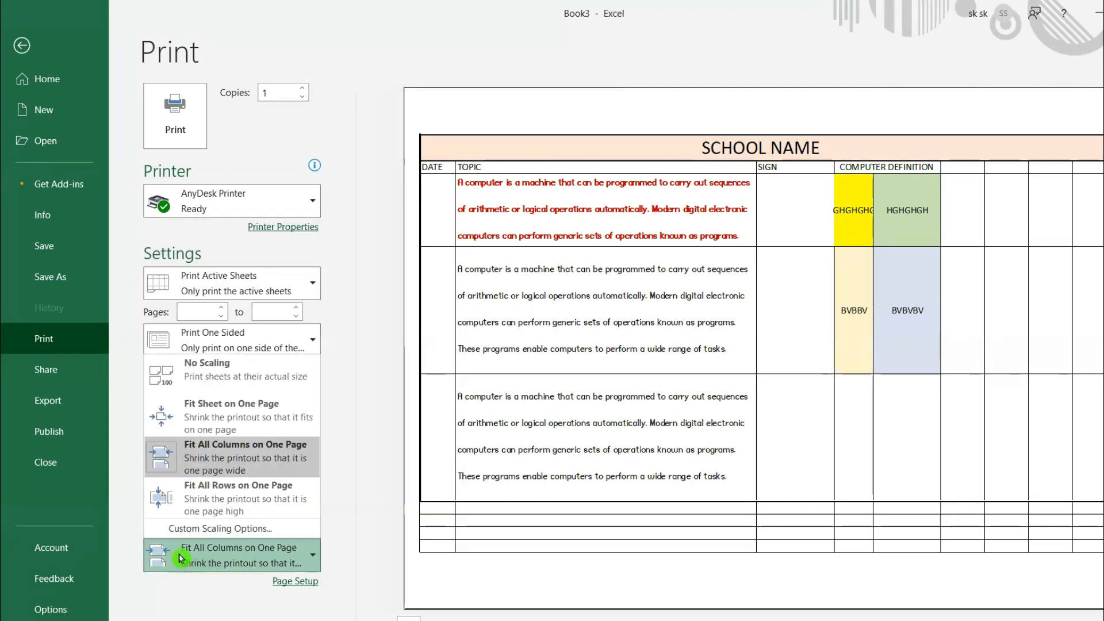
{"action": "left_click", "coordinate": [241, 497]}
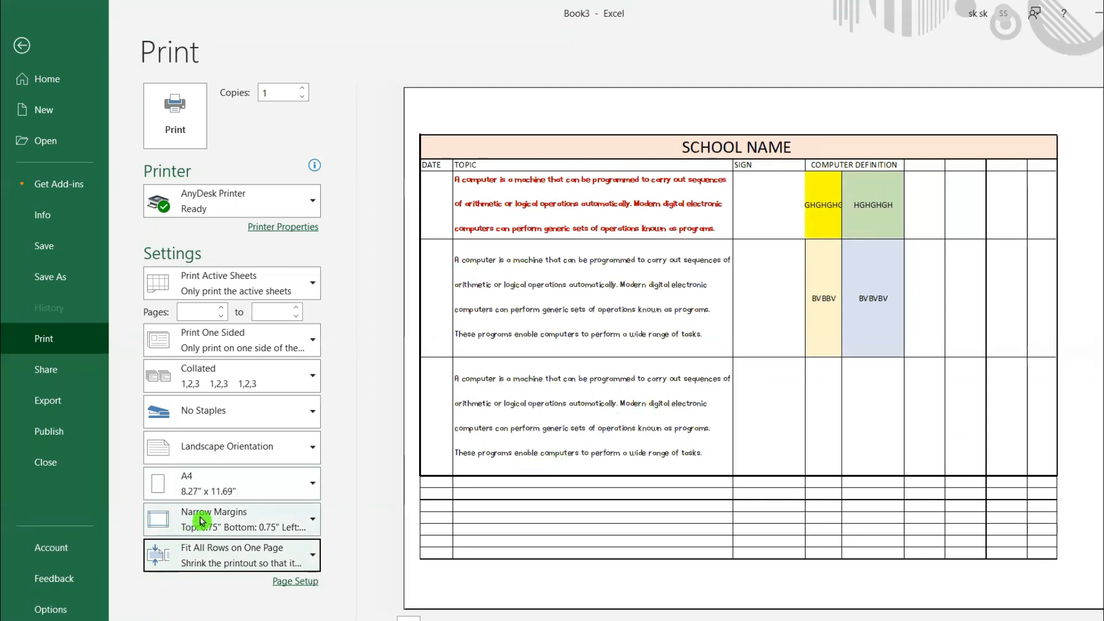
{"action": "left_click", "coordinate": [202, 558]}
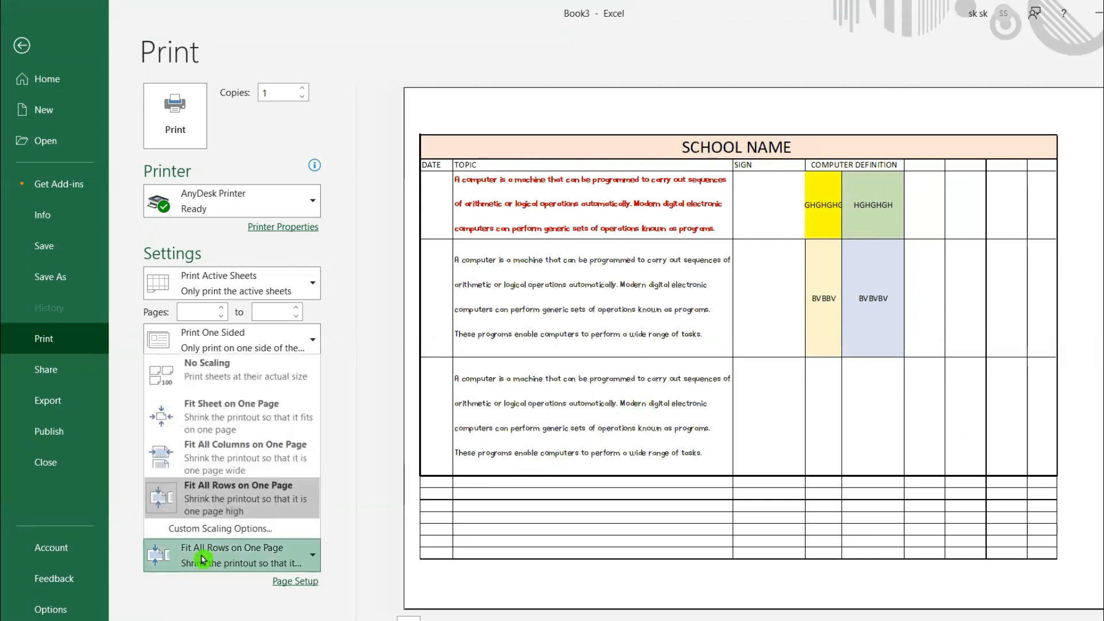
{"action": "left_click", "coordinate": [230, 418]}
{"action": "left_click", "coordinate": [216, 551]}
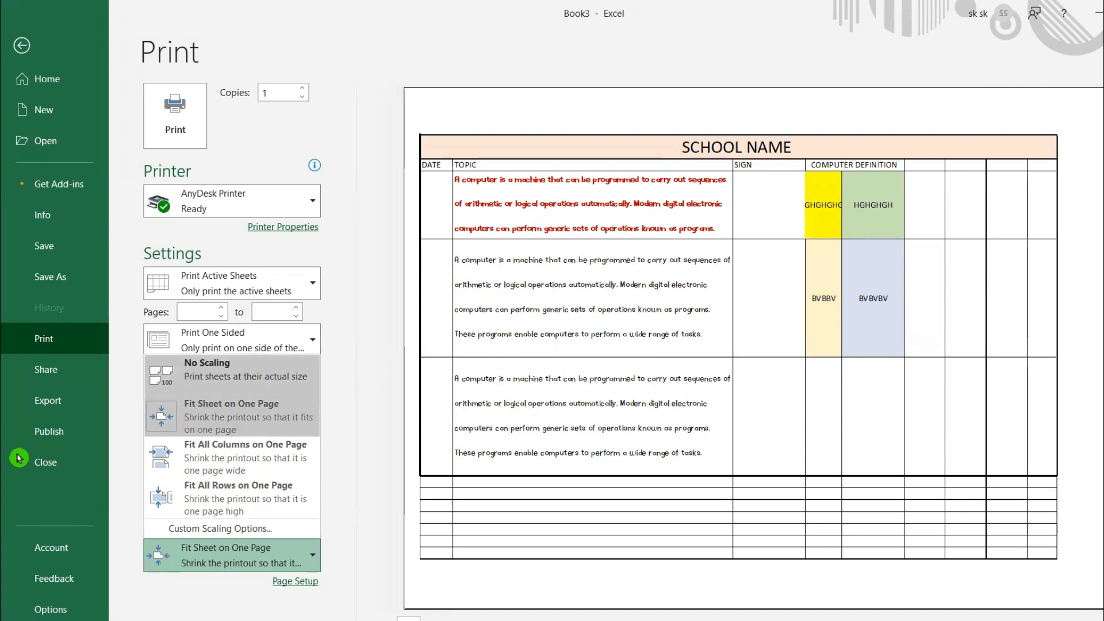
{"action": "left_click", "coordinate": [378, 464]}
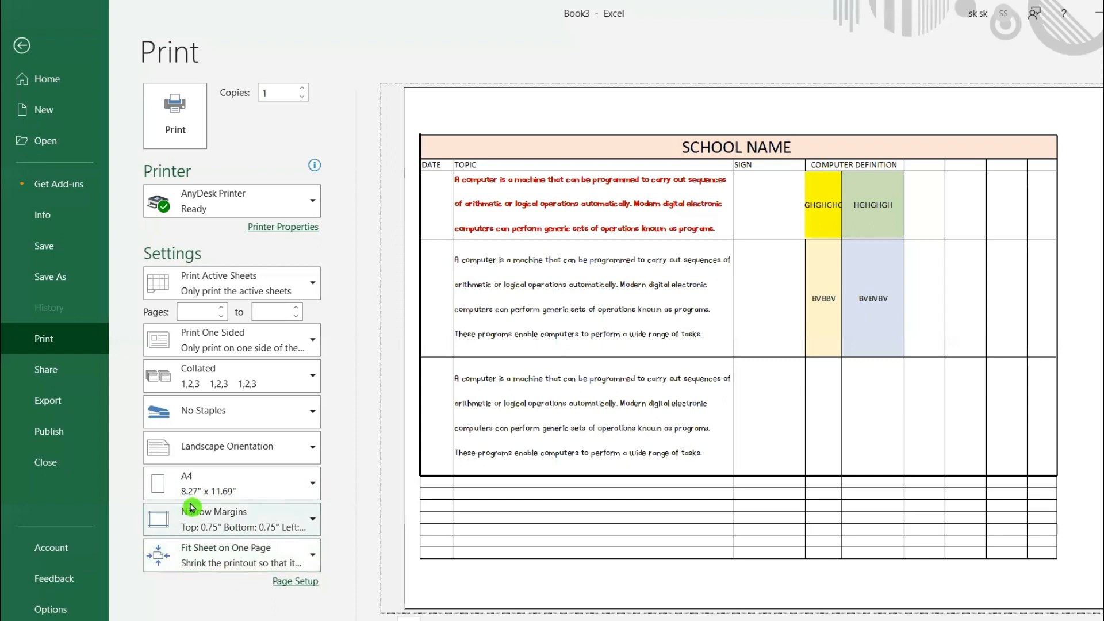
{"action": "left_click", "coordinate": [172, 137]}
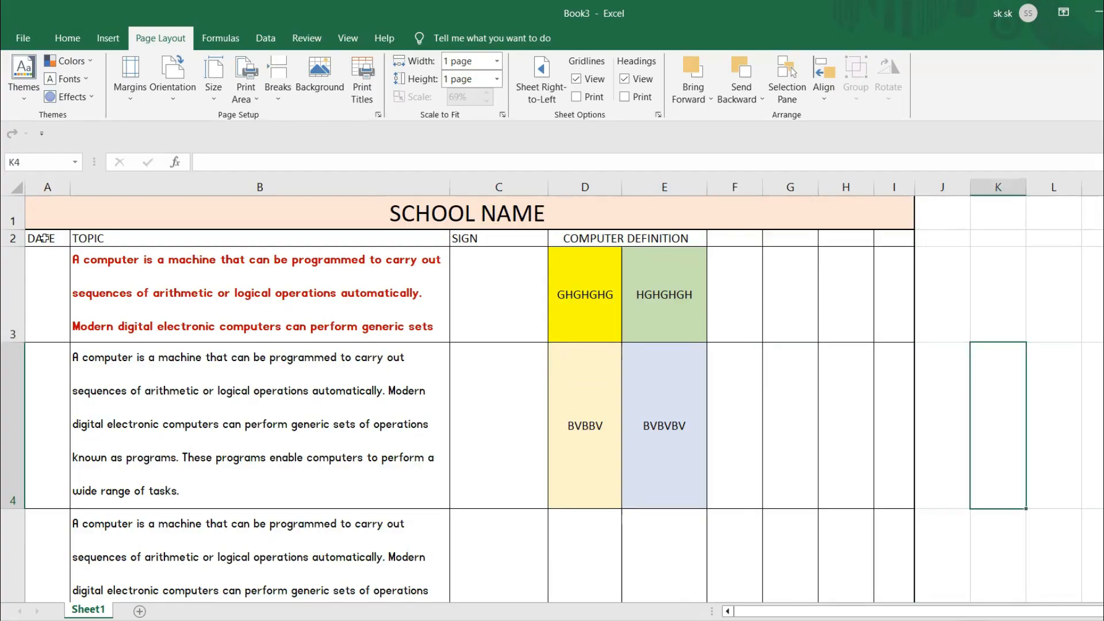
- Set the table range A1:I5, from the SCHOOL NAME title down to row 5, as the print area
{"action": "left_click", "coordinate": [45, 205]}
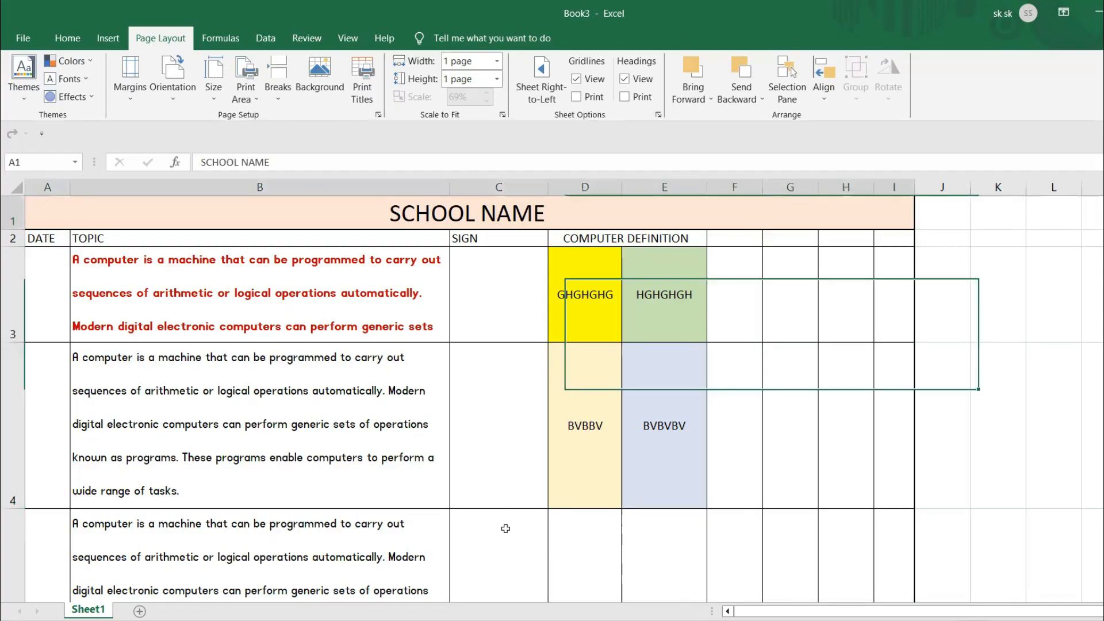
{"action": "left_click_drag", "start_coordinate": [505, 528], "coordinate": [499, 567]}
{"action": "left_click_drag", "start_coordinate": [503, 492], "coordinate": [503, 492]}
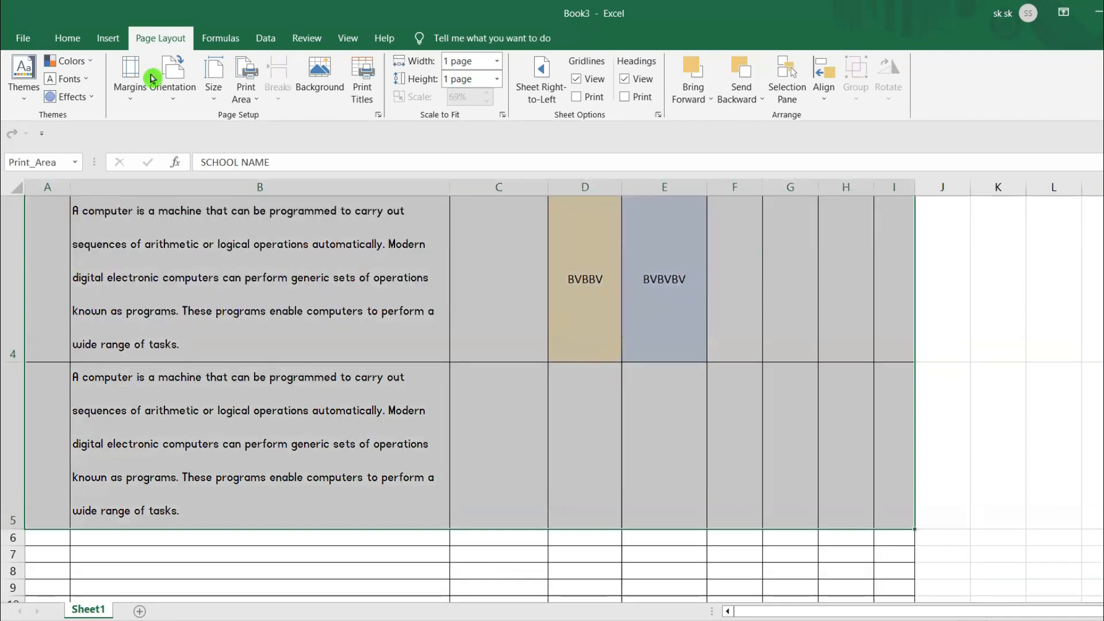
{"action": "left_click", "coordinate": [246, 98]}
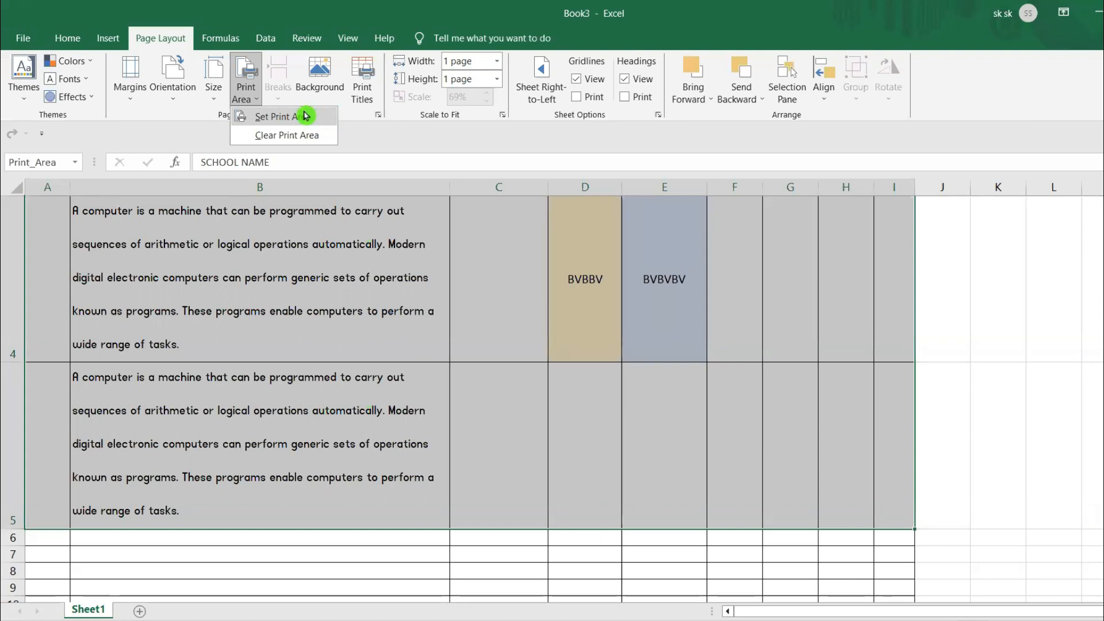
{"action": "left_click", "coordinate": [323, 116]}
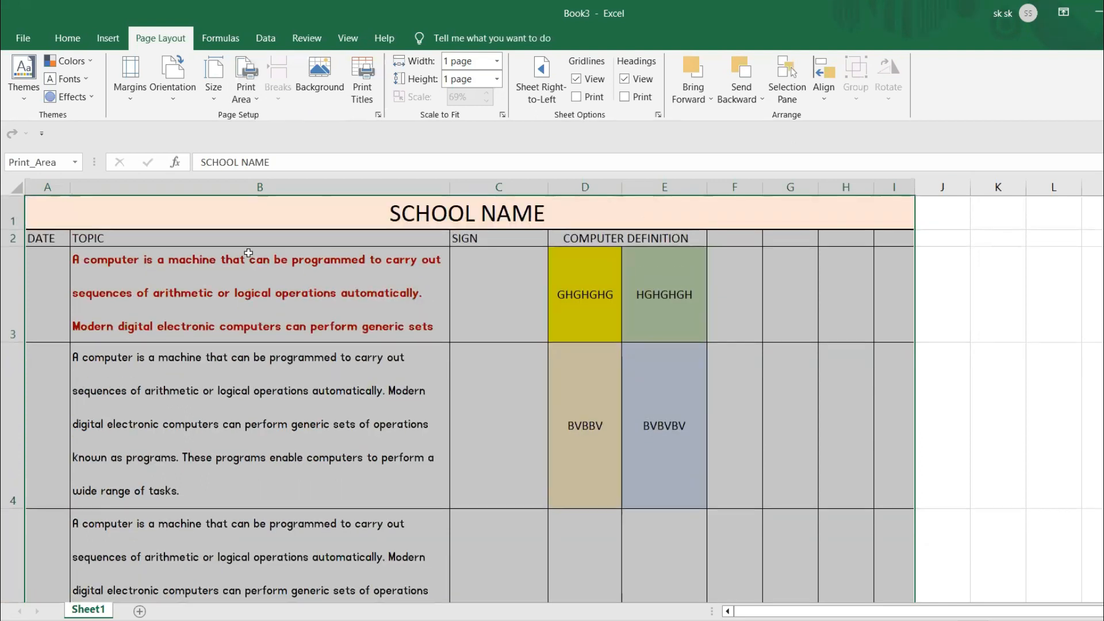
- Return to the print settings, set the page orientation to Landscape and keep the margins at Narrow
{"action": "left_click", "coordinate": [23, 38]}
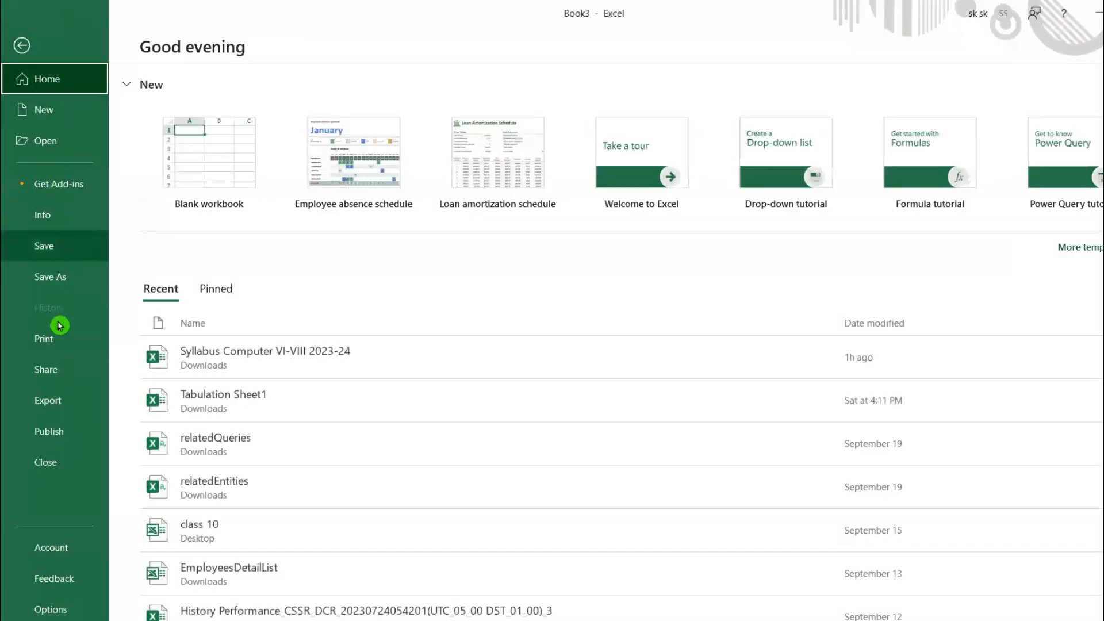
{"action": "left_click", "coordinate": [58, 338]}
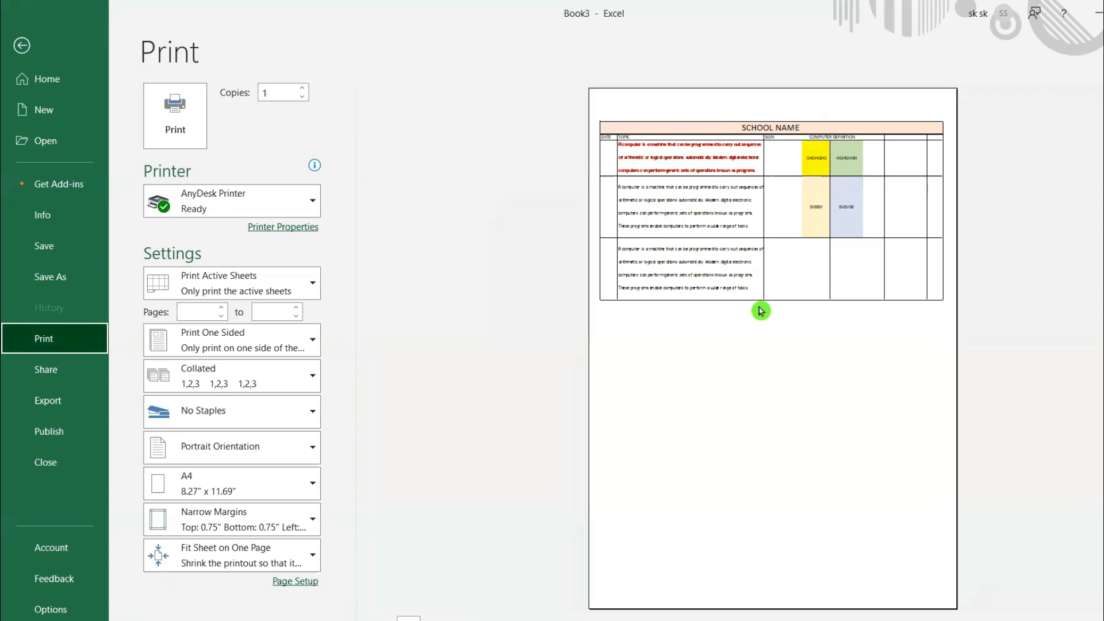
{"action": "left_click", "coordinate": [232, 456]}
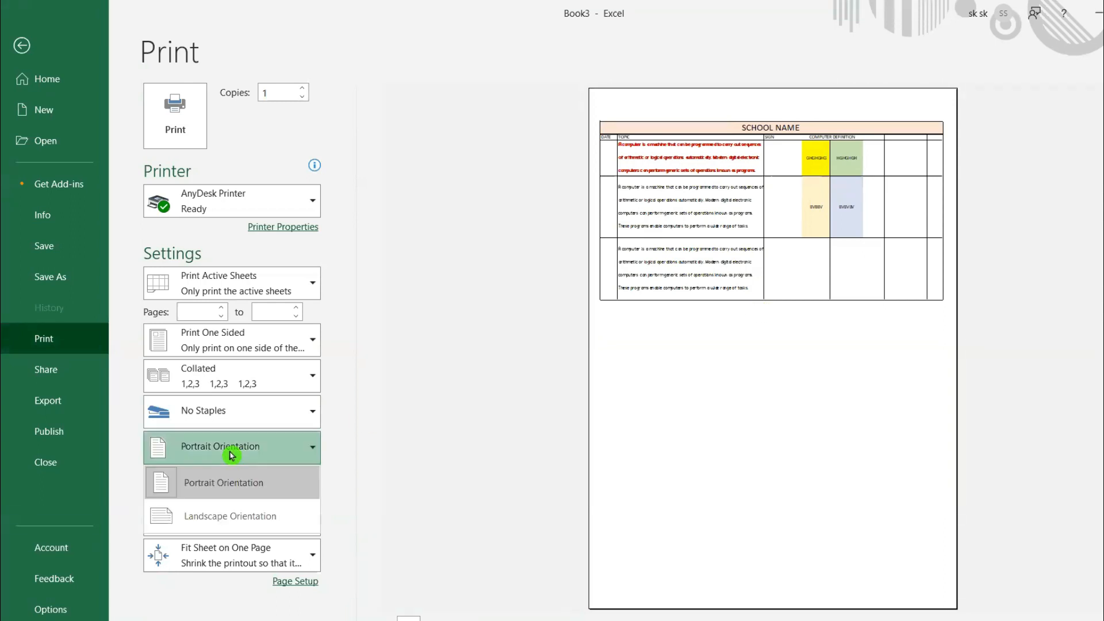
{"action": "left_click", "coordinate": [223, 516]}
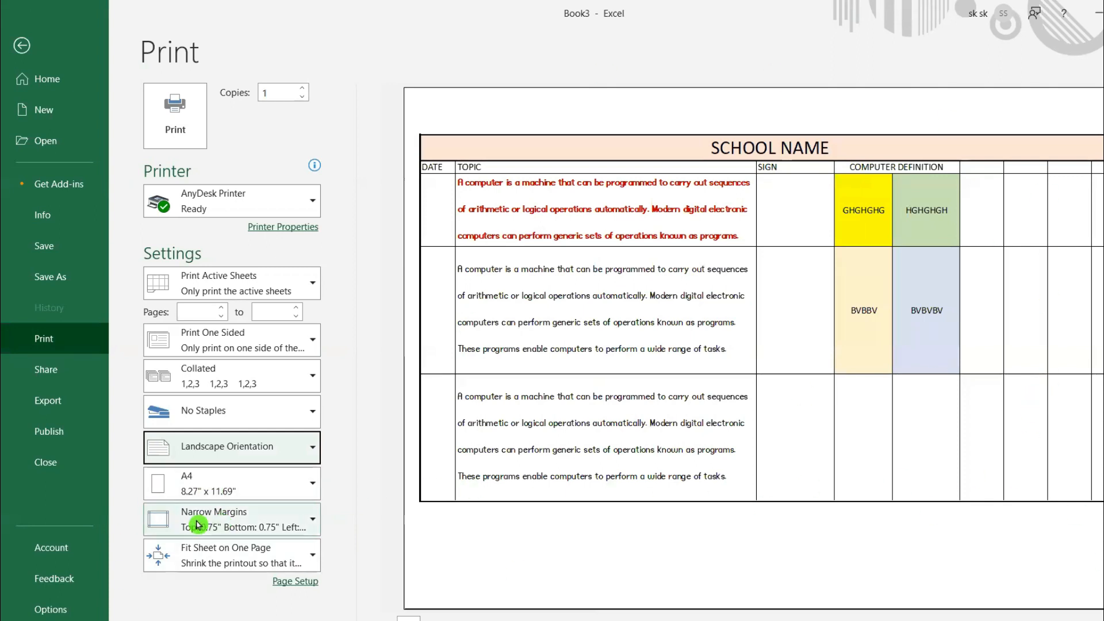
{"action": "left_click", "coordinate": [224, 525]}
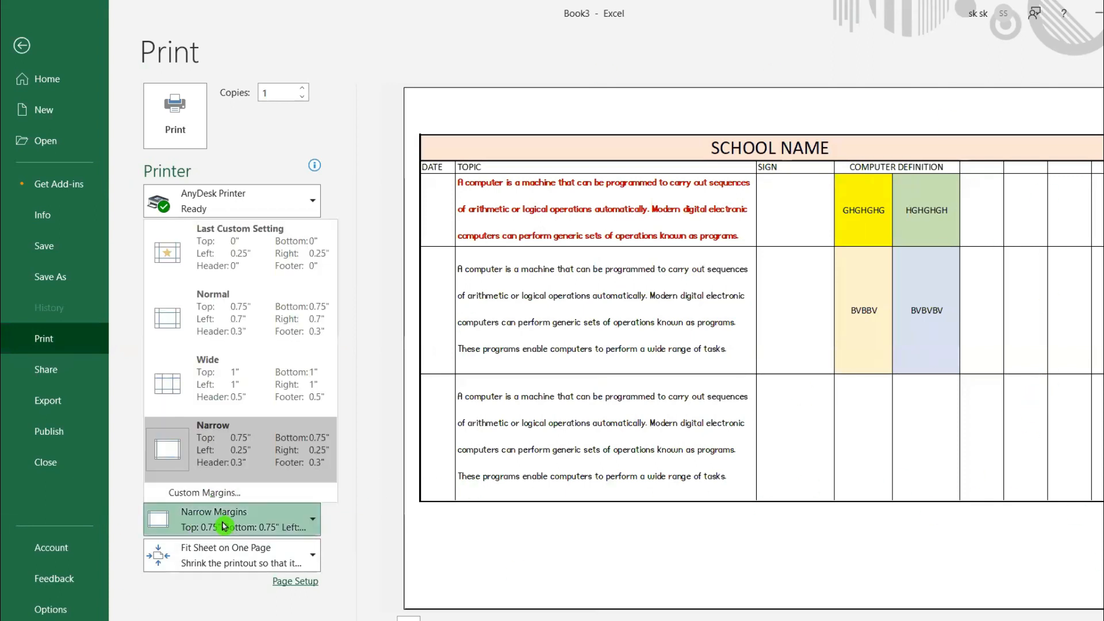
{"action": "left_click", "coordinate": [235, 435]}
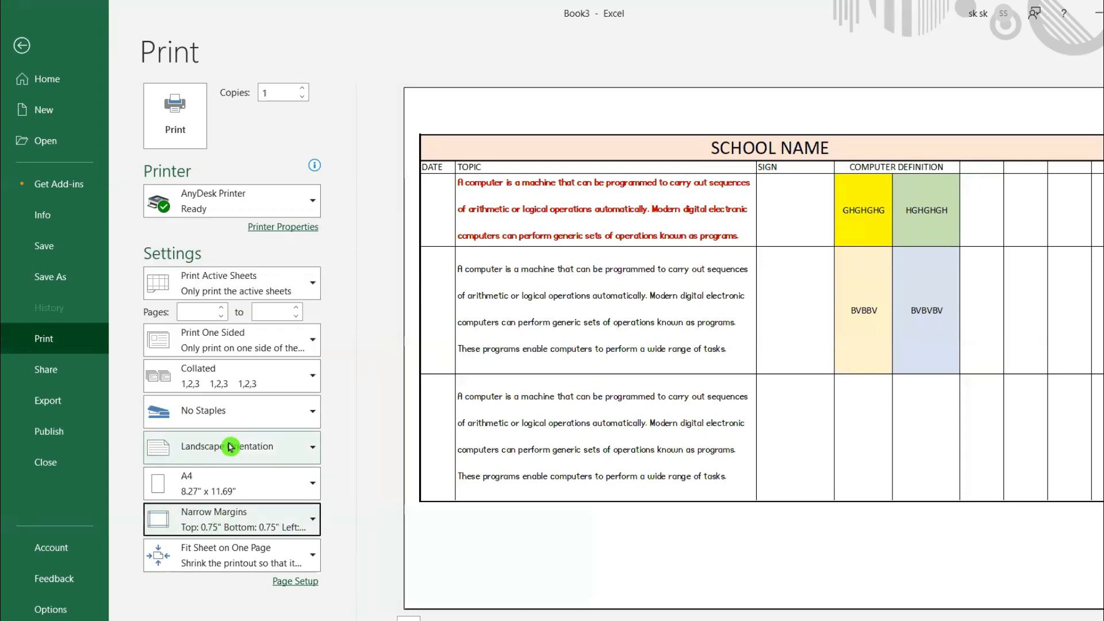
- Set the print scaling to No Scaling and check the other scaling options
{"action": "left_click", "coordinate": [192, 563]}
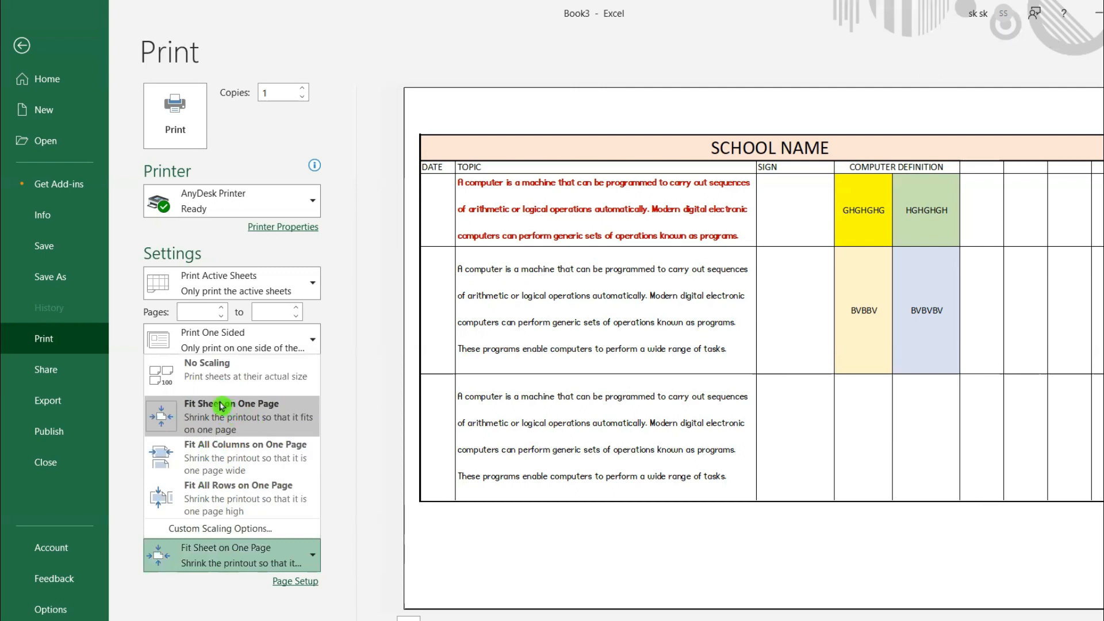
{"action": "left_click", "coordinate": [222, 373]}
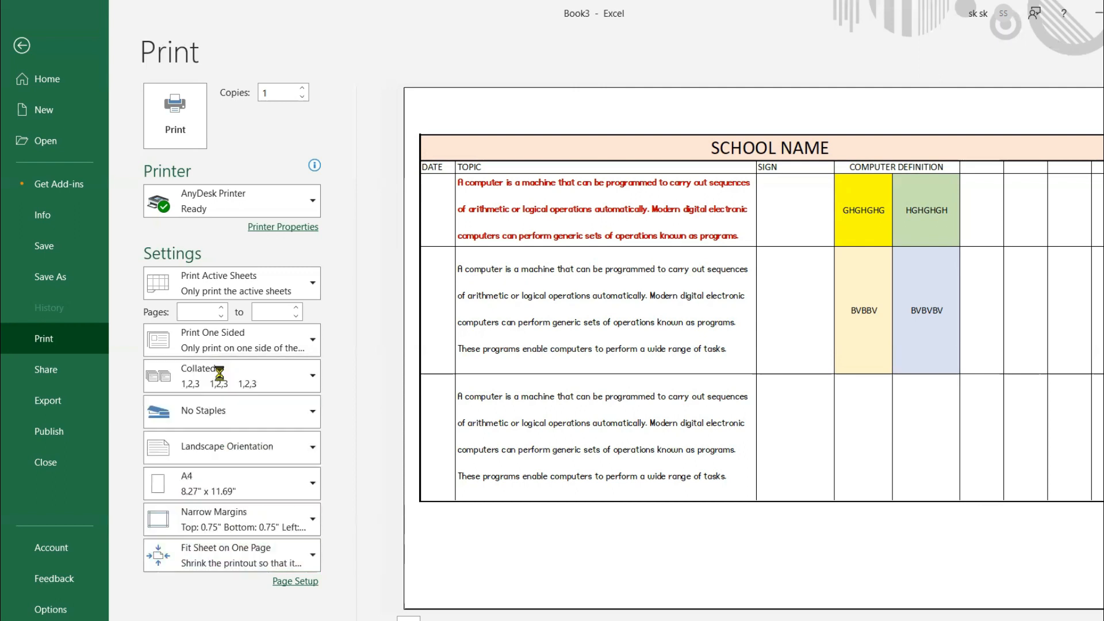
{"action": "left_click", "coordinate": [220, 556]}
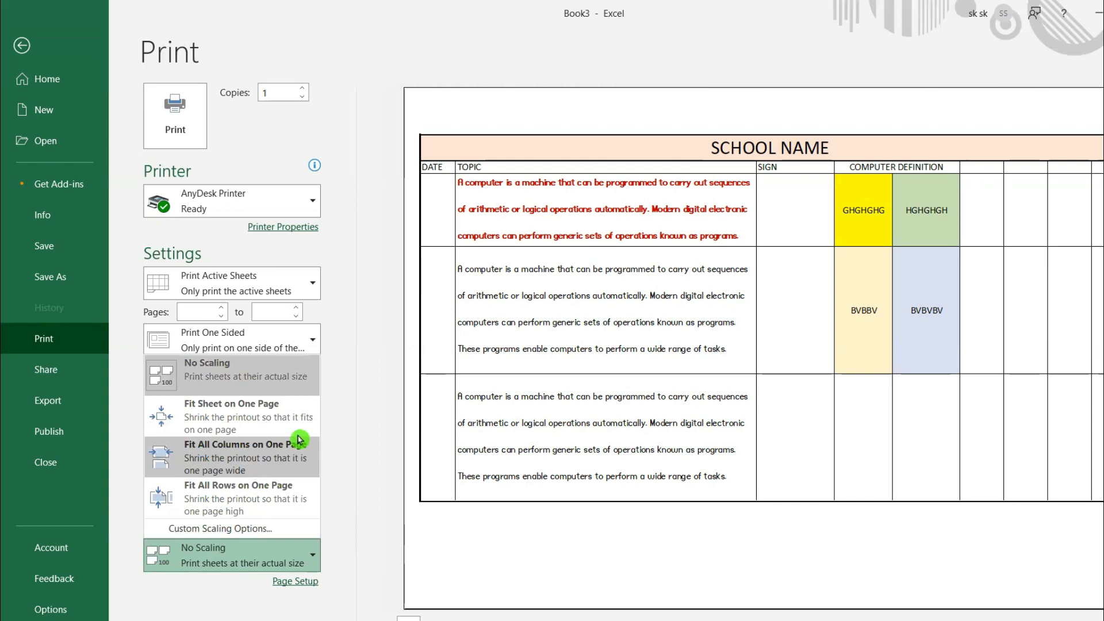
{"action": "left_click", "coordinate": [384, 438]}
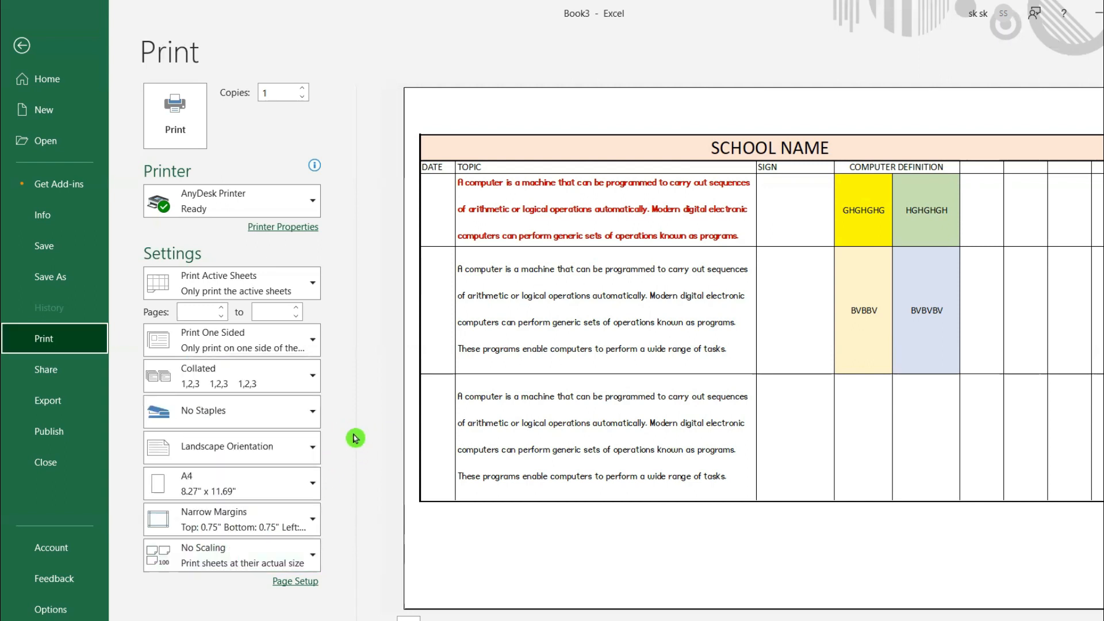